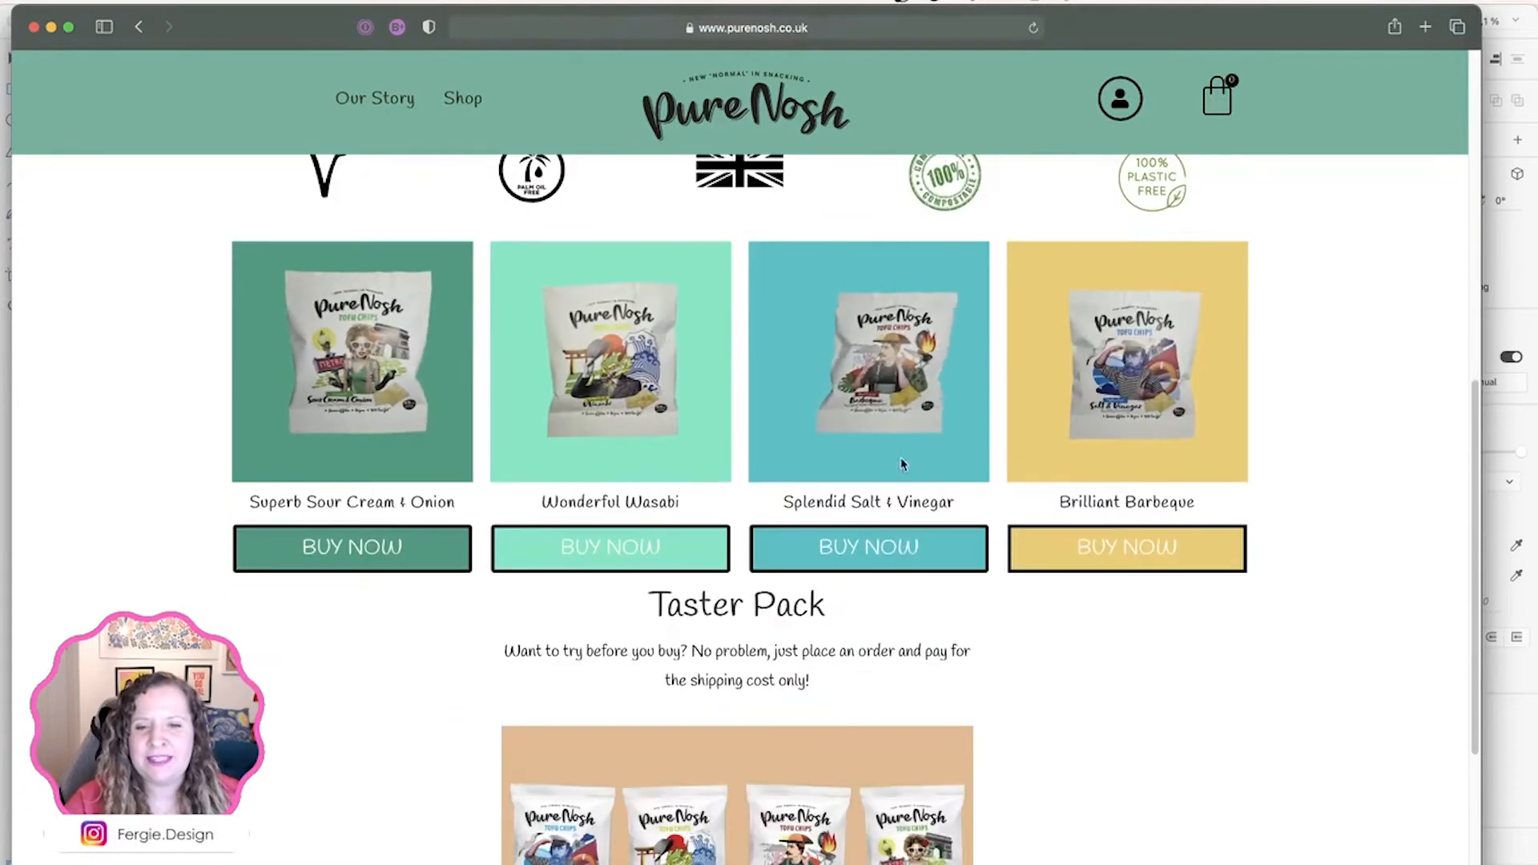
# Step: Look through the flavour range and Taster Pack sections of the live Pure Nosh homepage
pyautogui.scroll(-5, 745, 480)
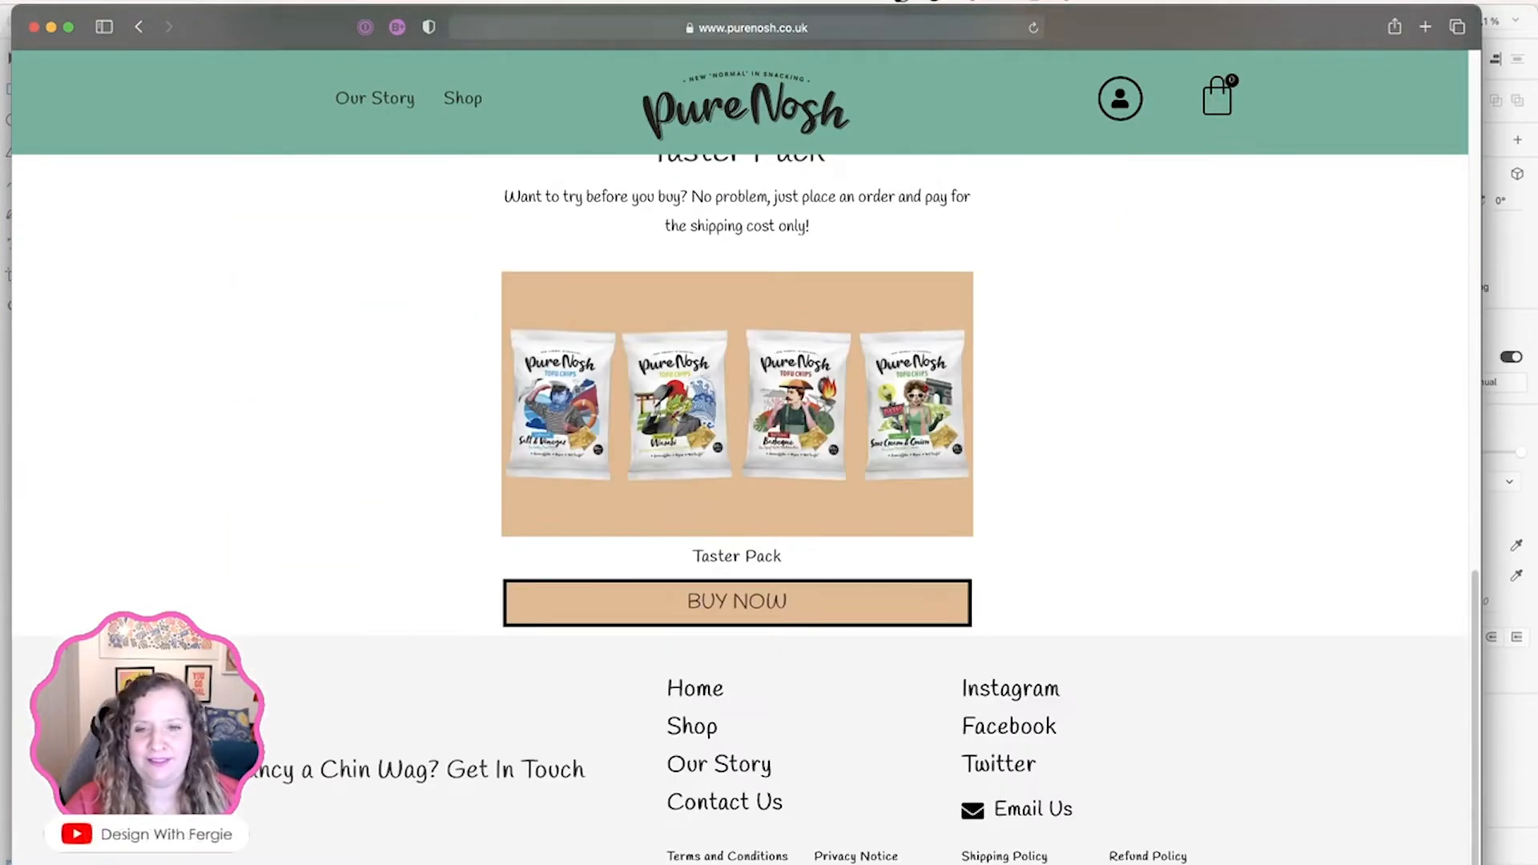
pyautogui.scroll(6, 737, 480)
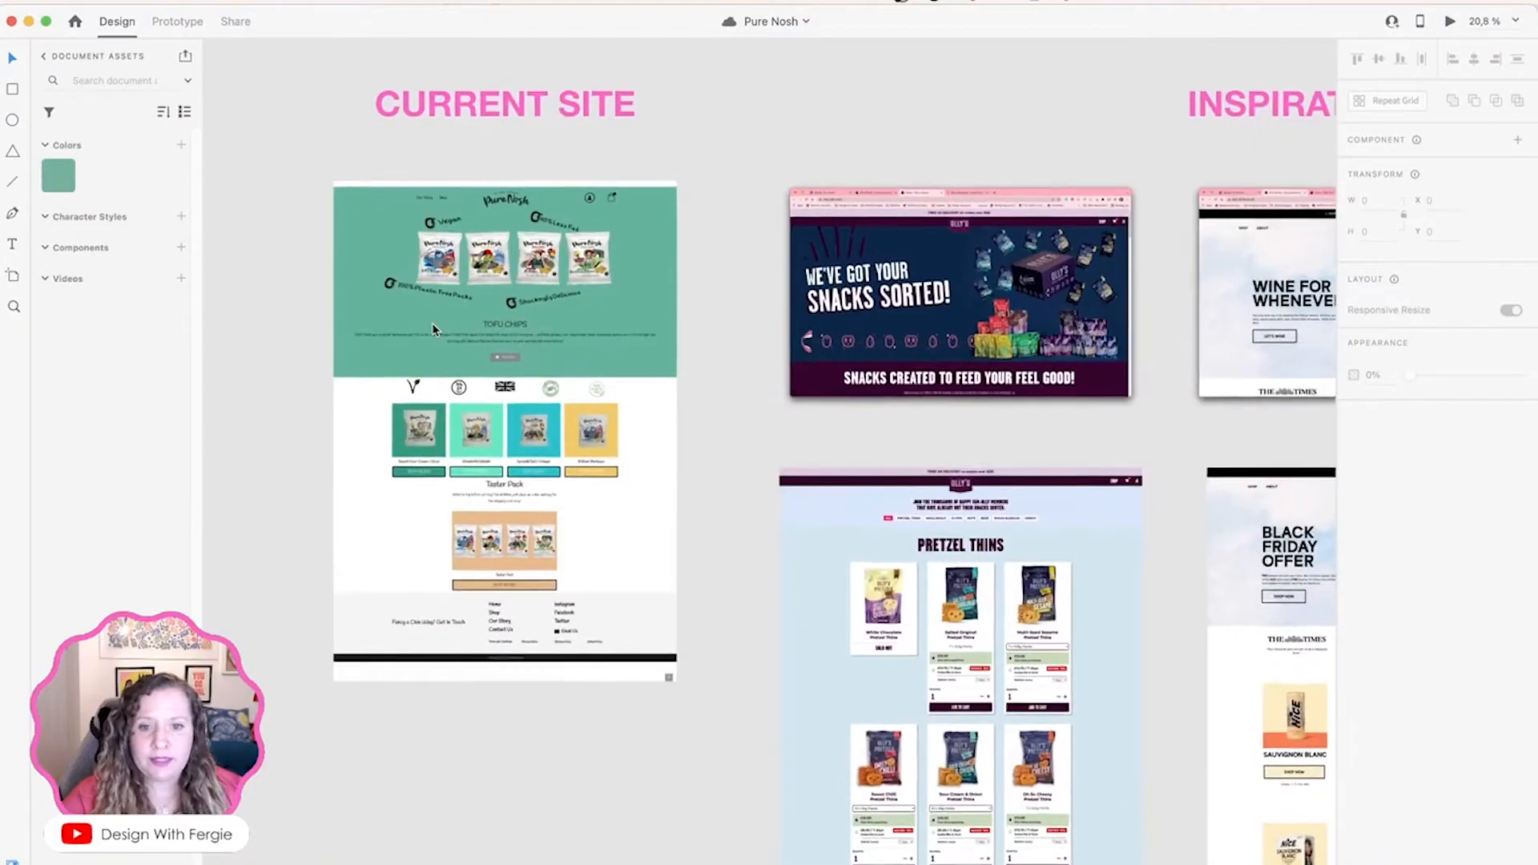
# Step: Switch to the Pure Nosh design file in Adobe XD and examine the Current Site artboard's hero, icon row and product sections
pyautogui.scroll(3, 433, 328)
pyautogui.scroll(3, 432, 328)
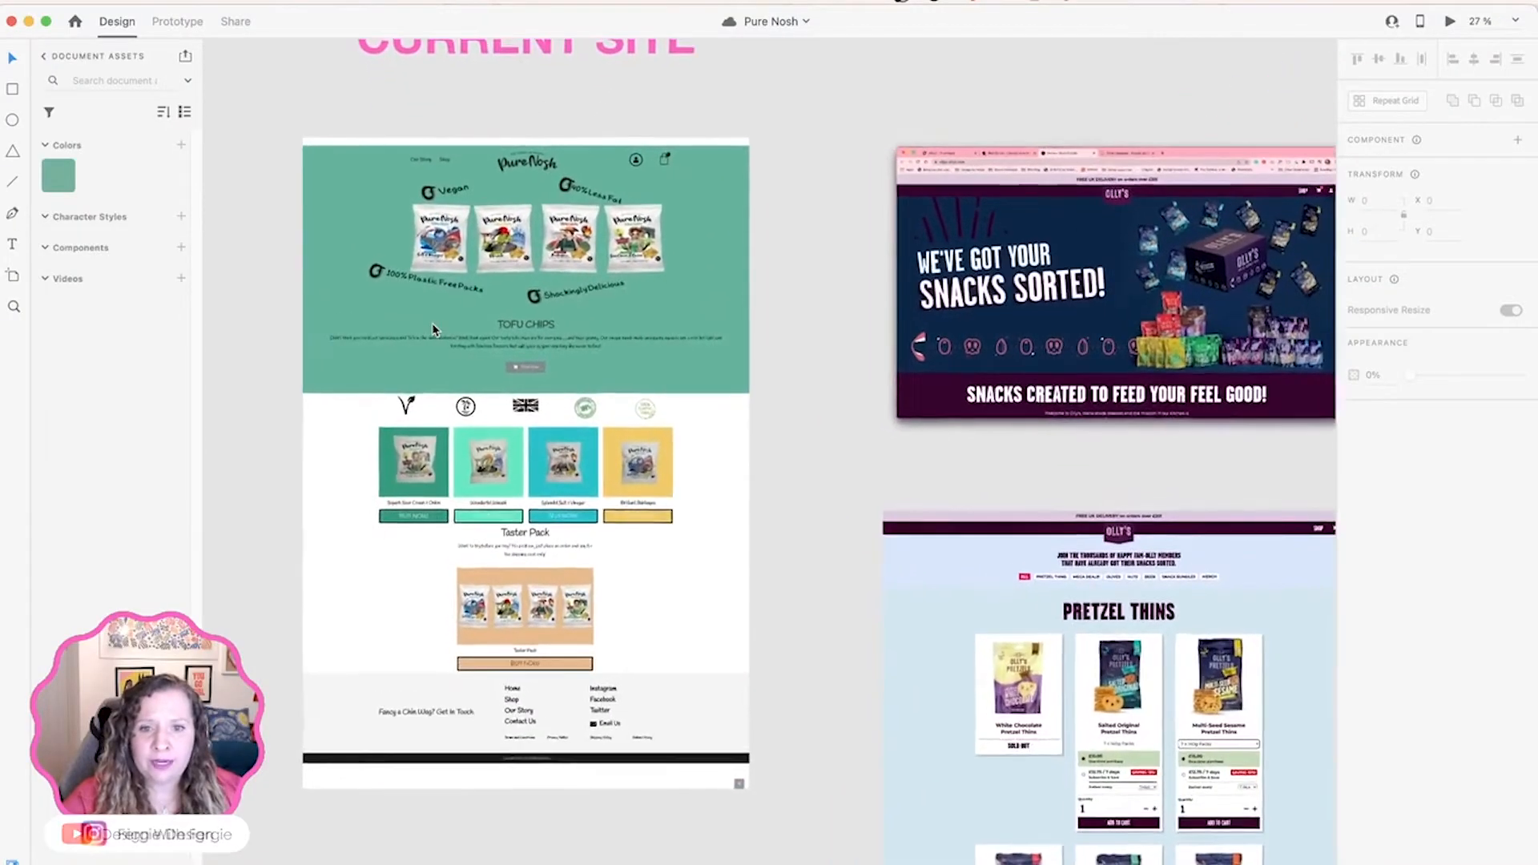
pyautogui.moveTo(230, 432); pyautogui.dragTo(306, 426)
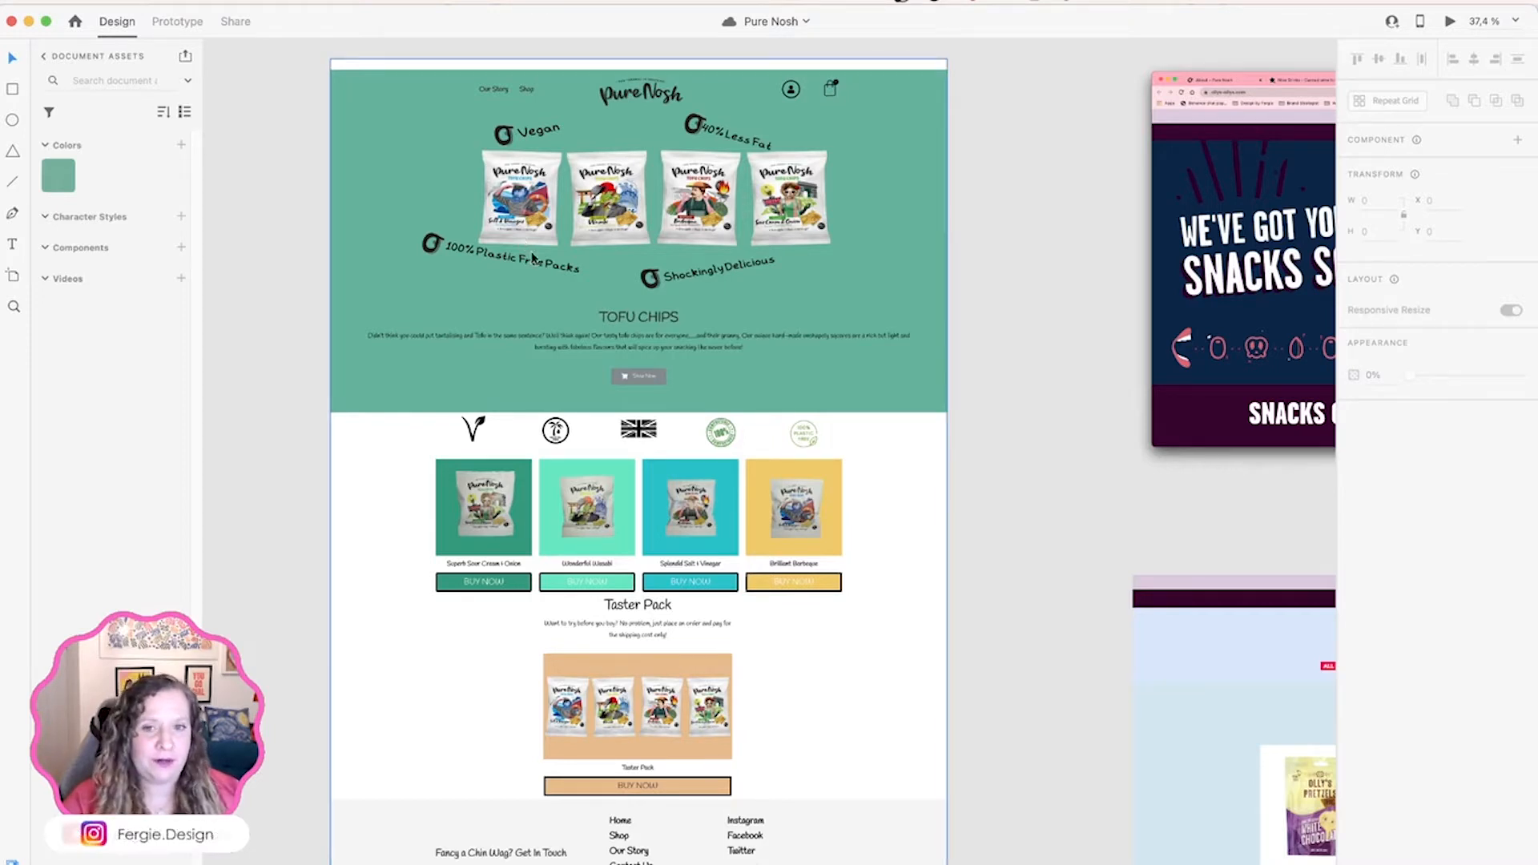
pyautogui.scroll(-1, 662, 351)
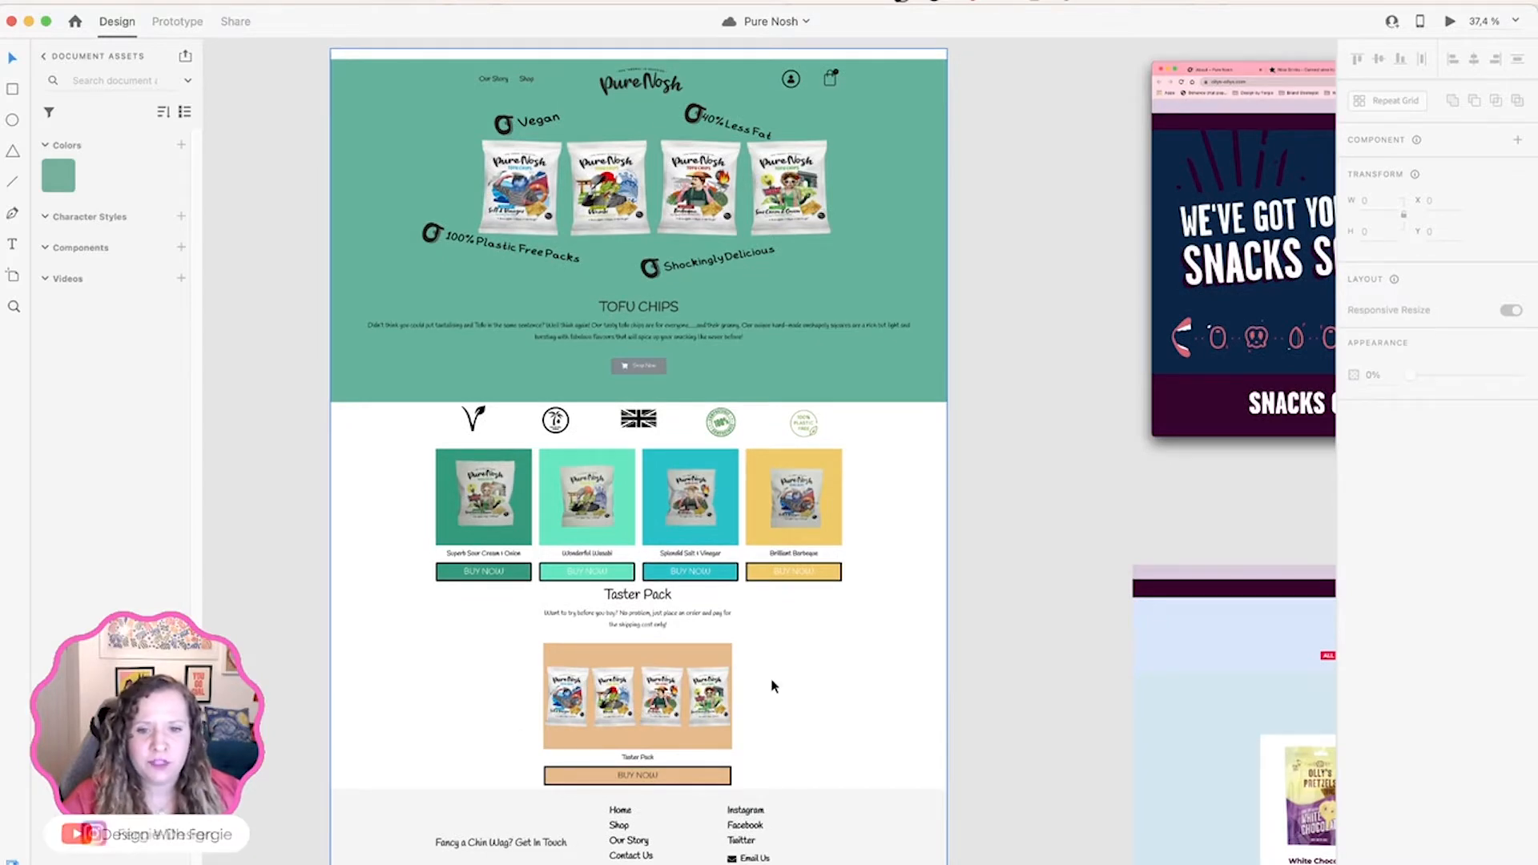
pyautogui.scroll(2, 713, 572)
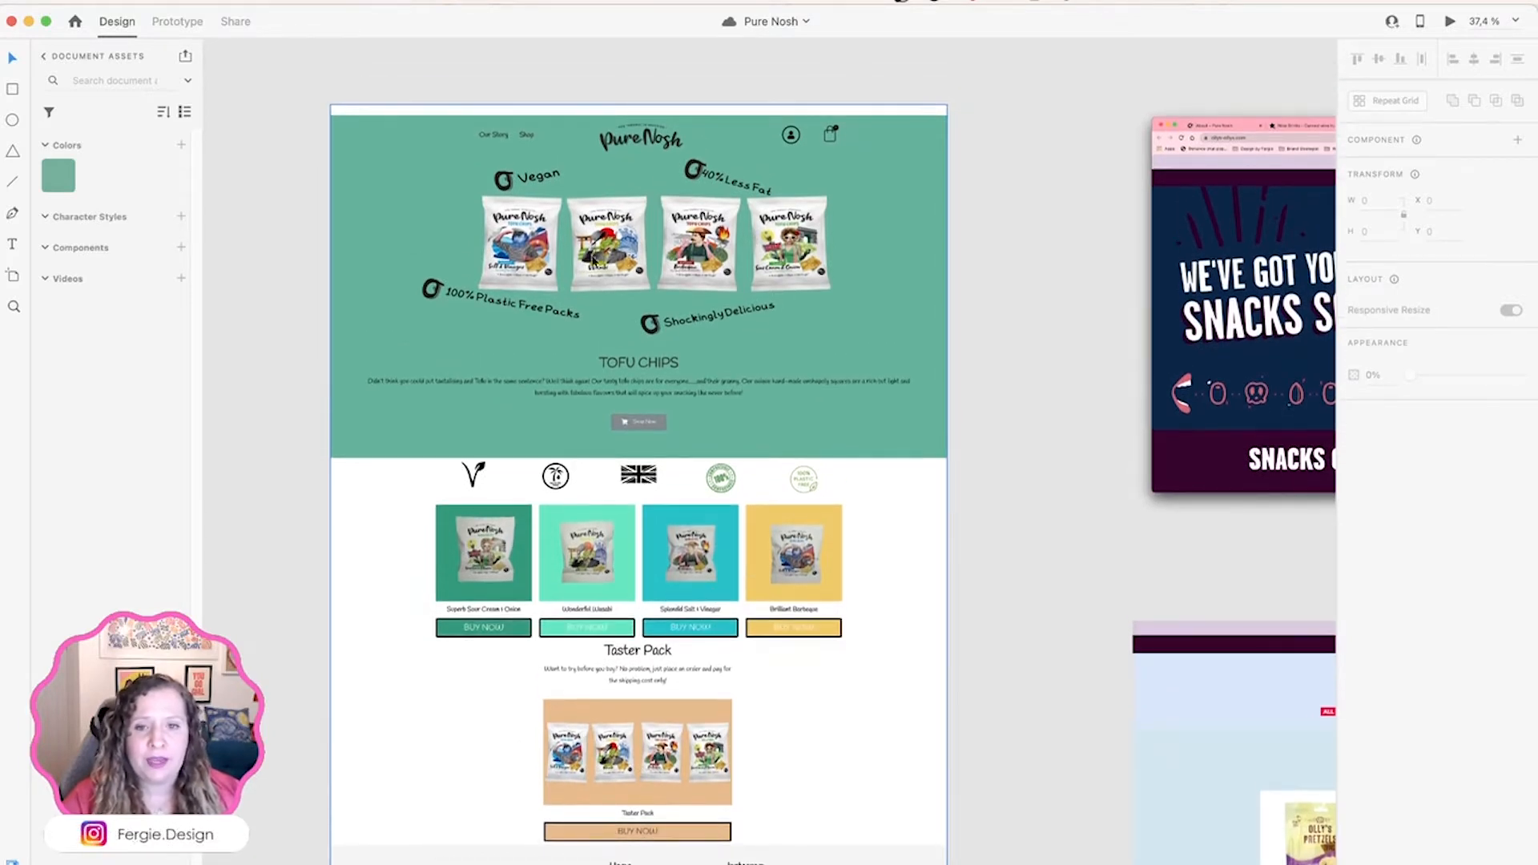
pyautogui.scroll(3, 613, 232)
pyautogui.scroll(5, 613, 232)
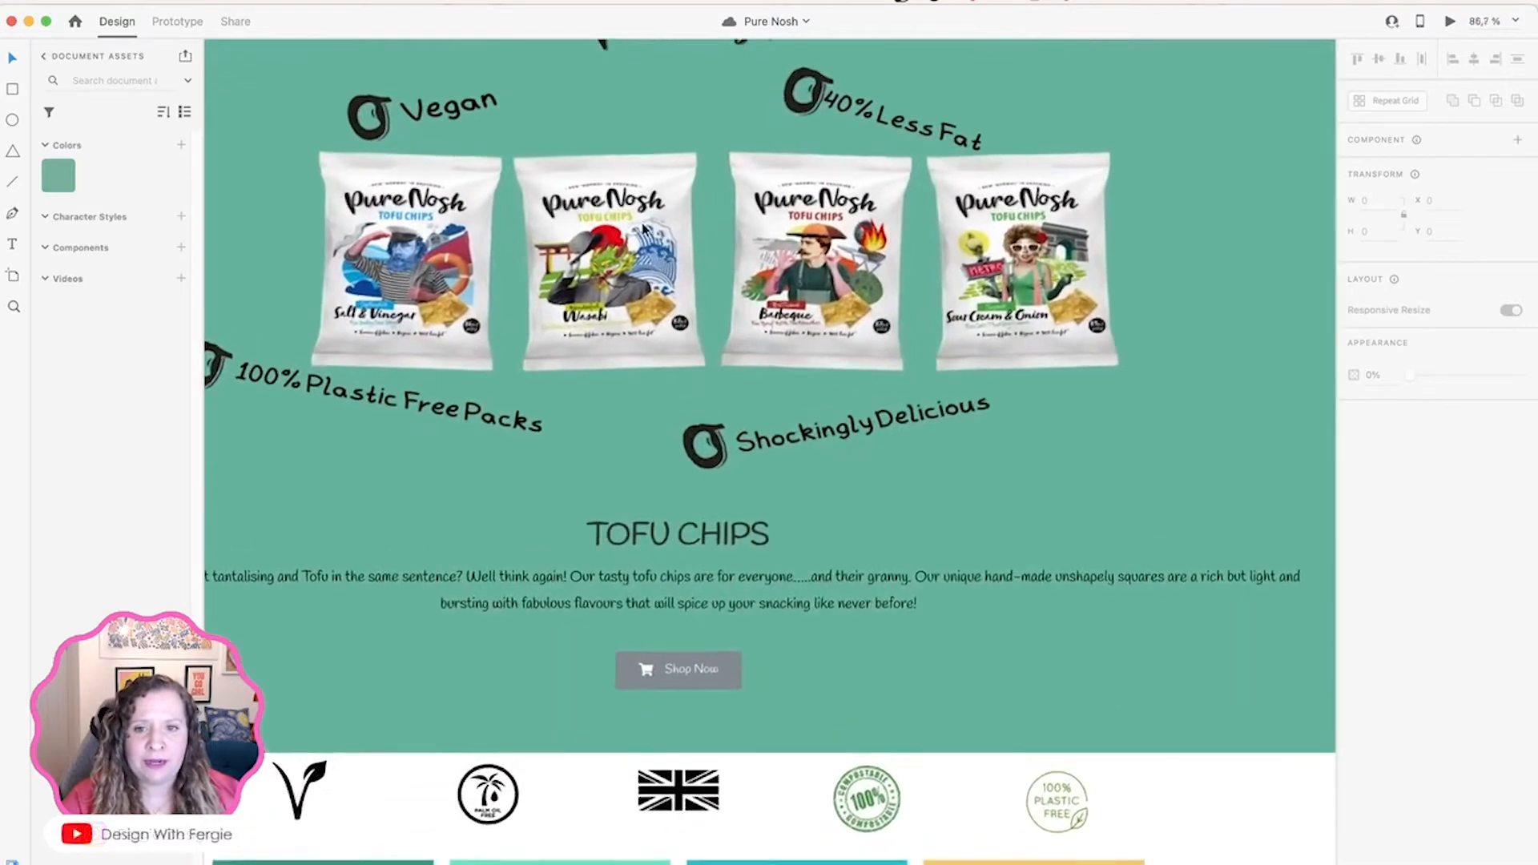
pyautogui.scroll(2, 645, 230)
pyautogui.hscroll(-1, 644, 231)
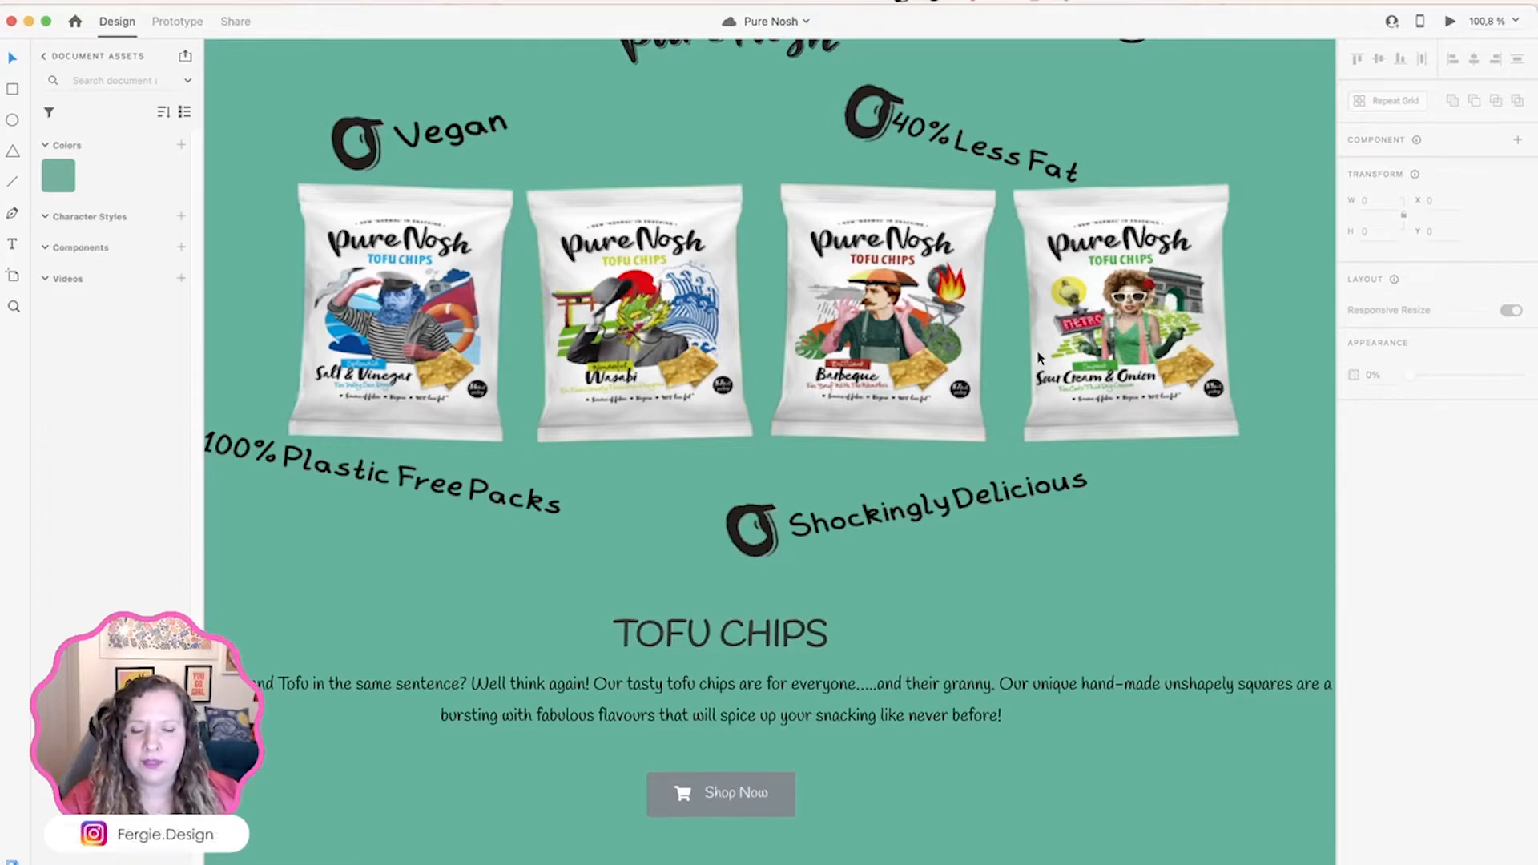
pyautogui.scroll(-5, 844, 580)
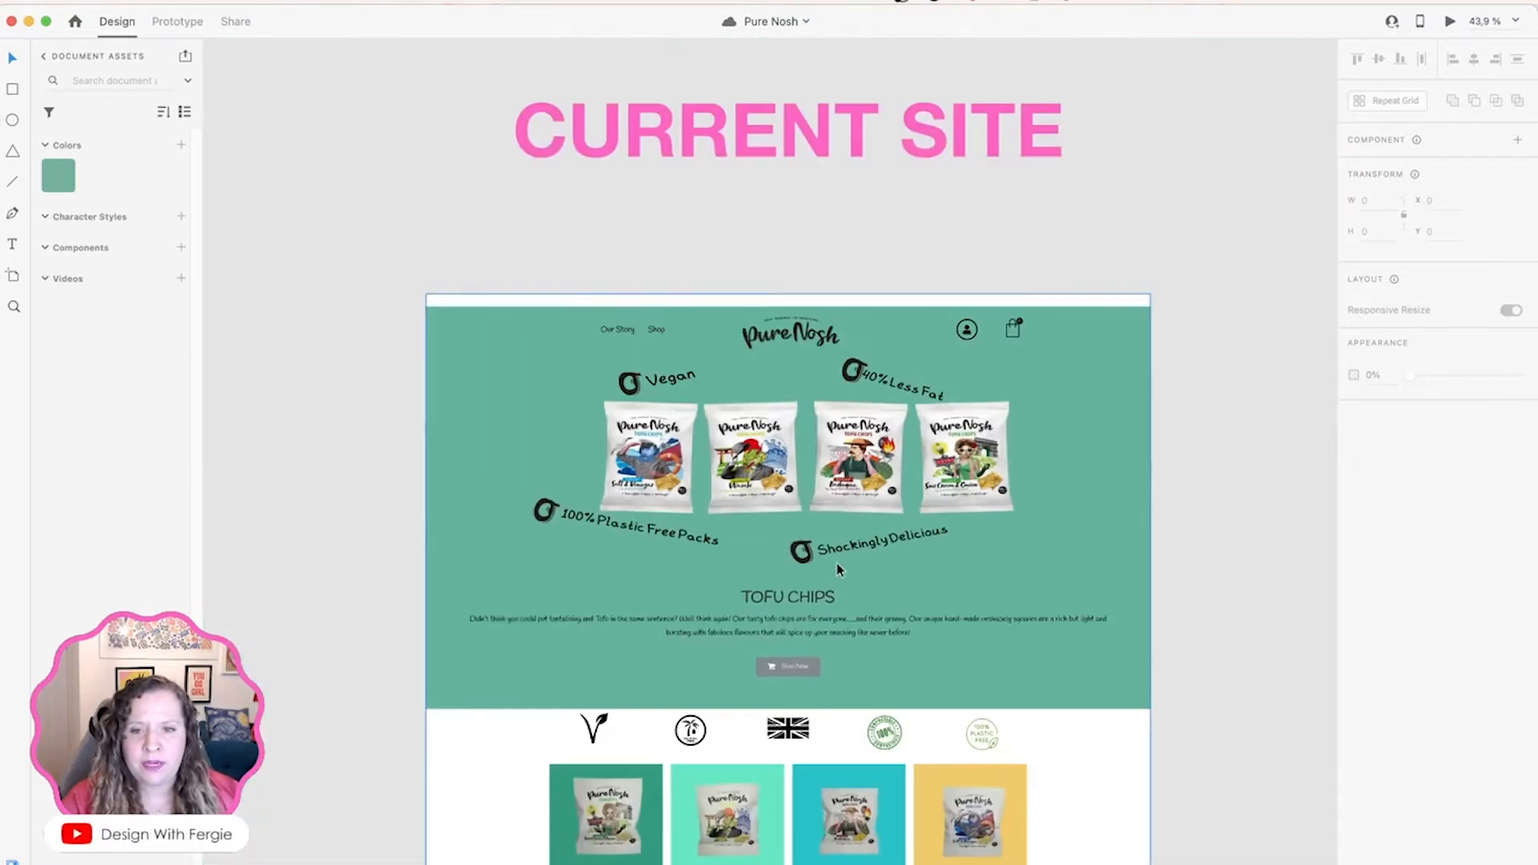
pyautogui.scroll(-4, 840, 560)
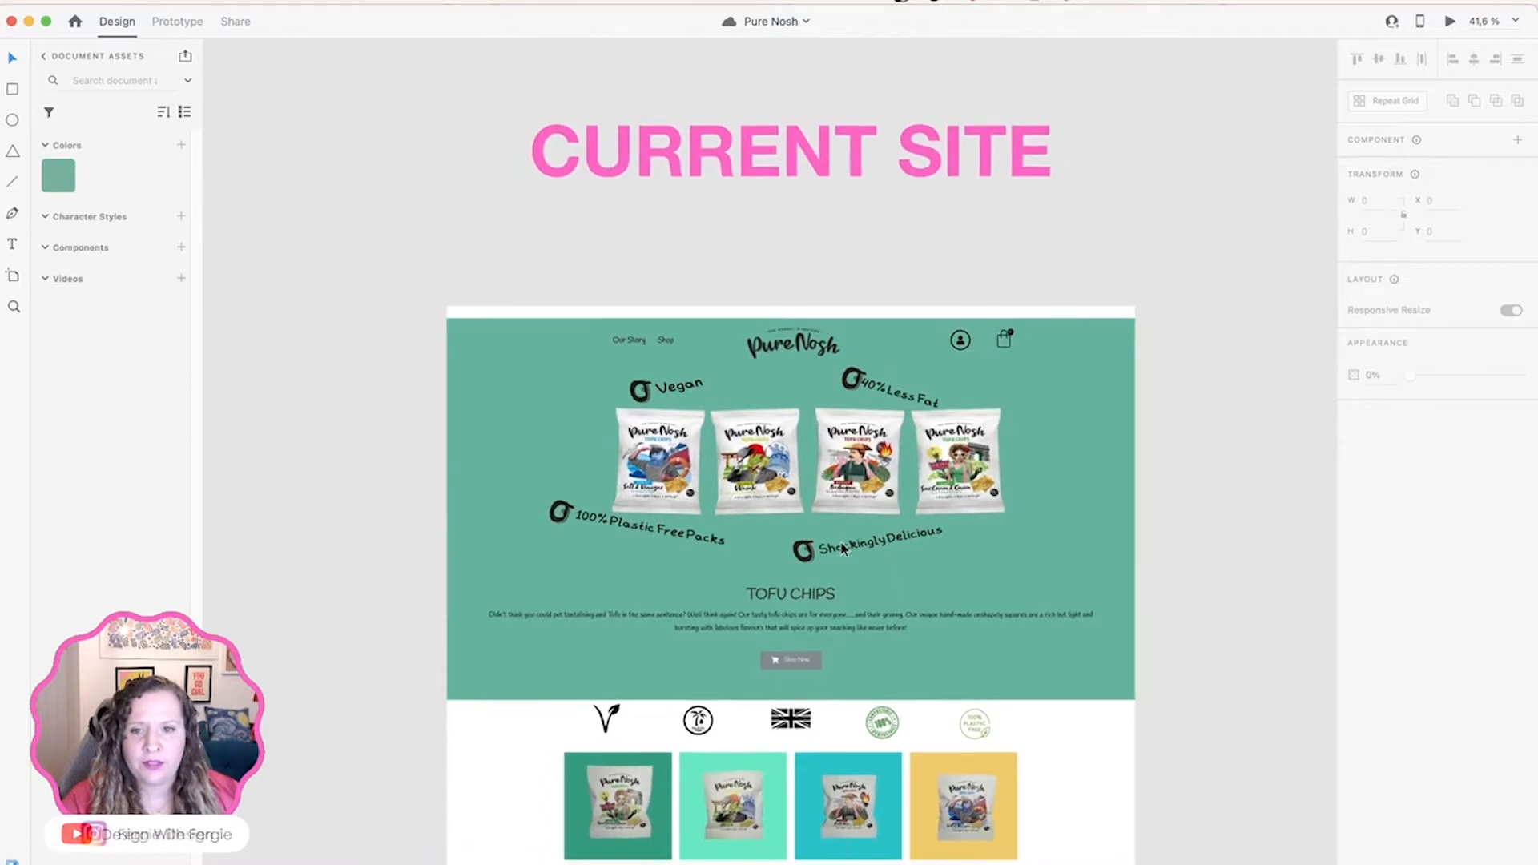
pyautogui.scroll(-1, 841, 549)
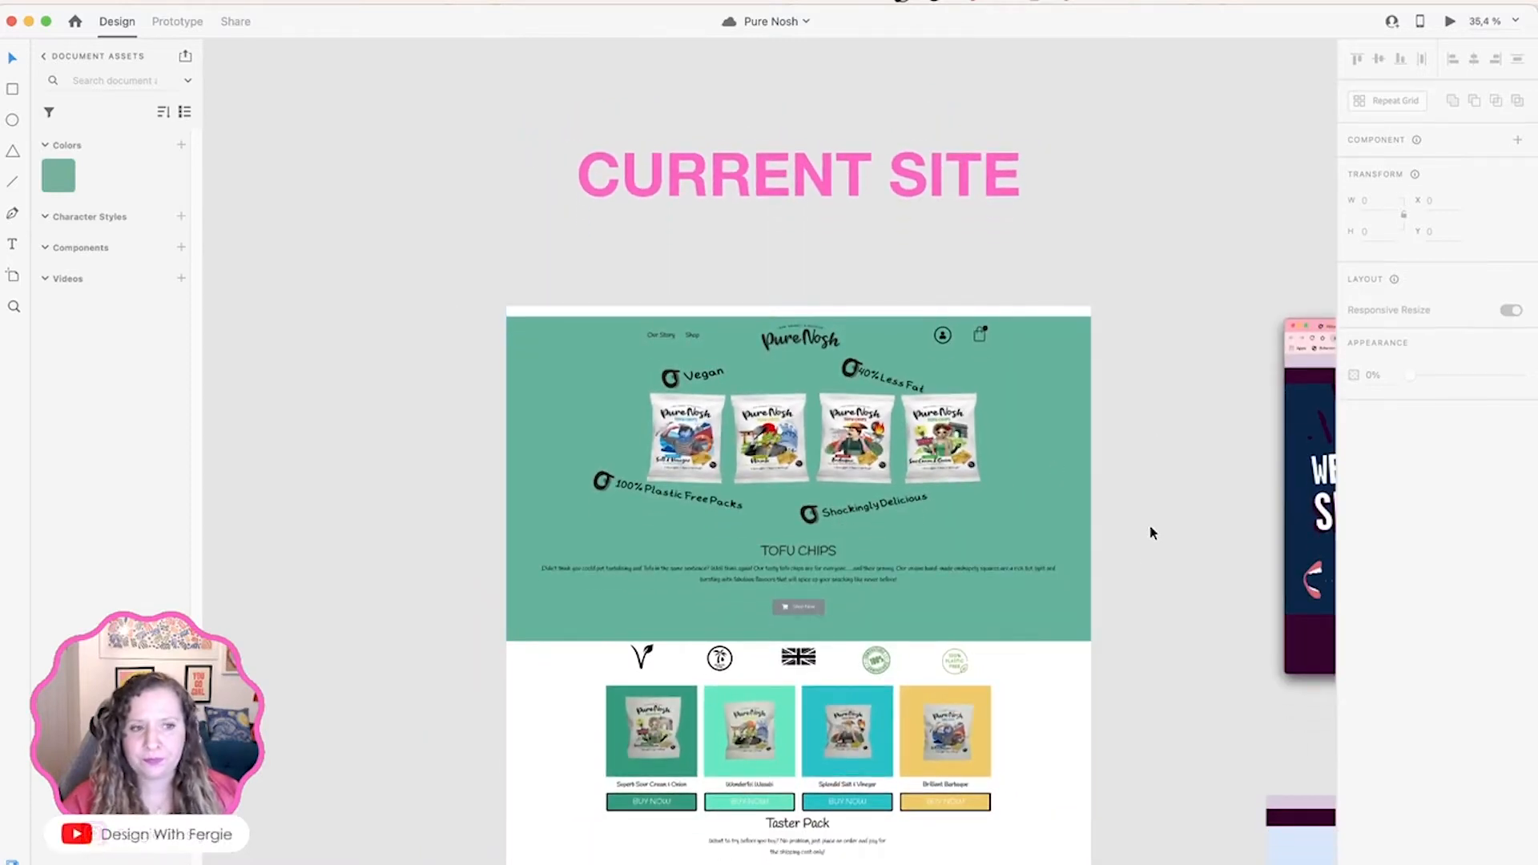
# Step: Examine the Olly's inspiration screenshots, from the hero through the Pretzel Thins, Mega Deal, Olives and Nuts sections
pyautogui.moveTo(1167, 549); pyautogui.dragTo(608, 498)
pyautogui.moveTo(1126, 632); pyautogui.dragTo(977, 560)
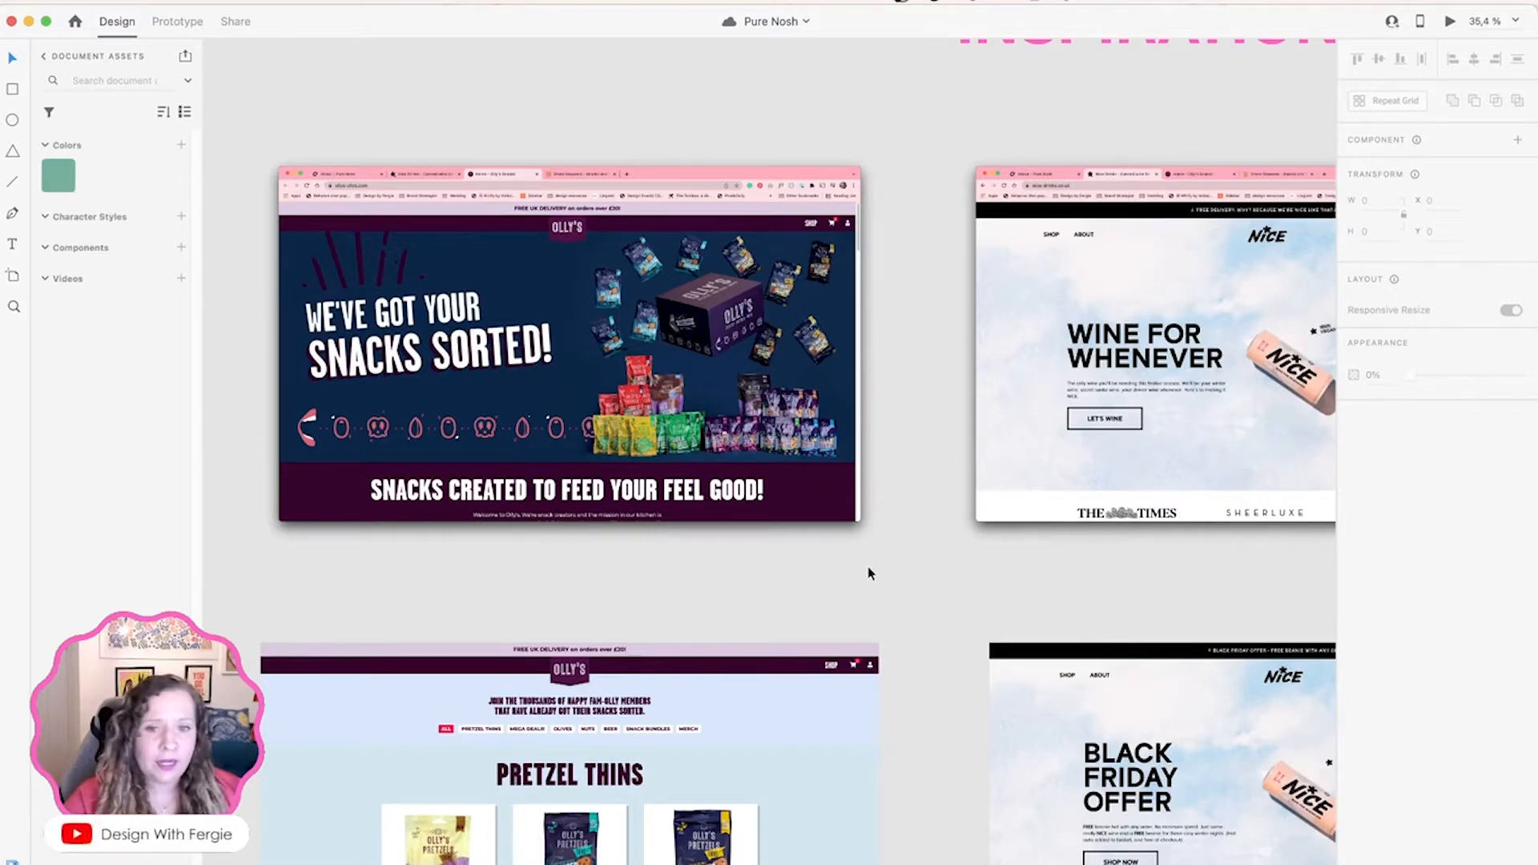
pyautogui.scroll(-3, 865, 553)
pyautogui.scroll(-20, 485, 528)
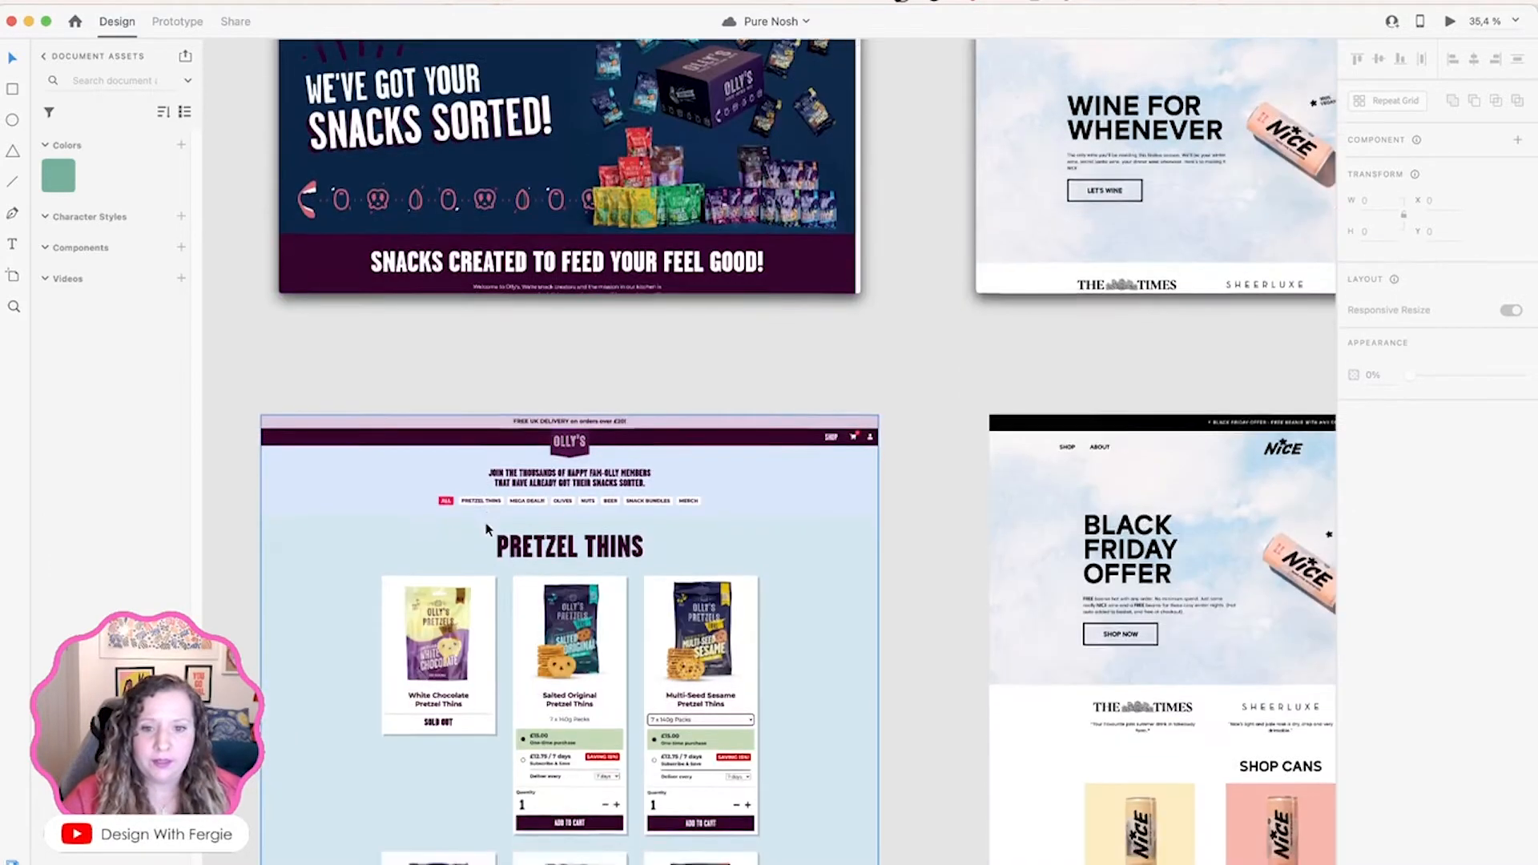
pyautogui.scroll(-15, 485, 528)
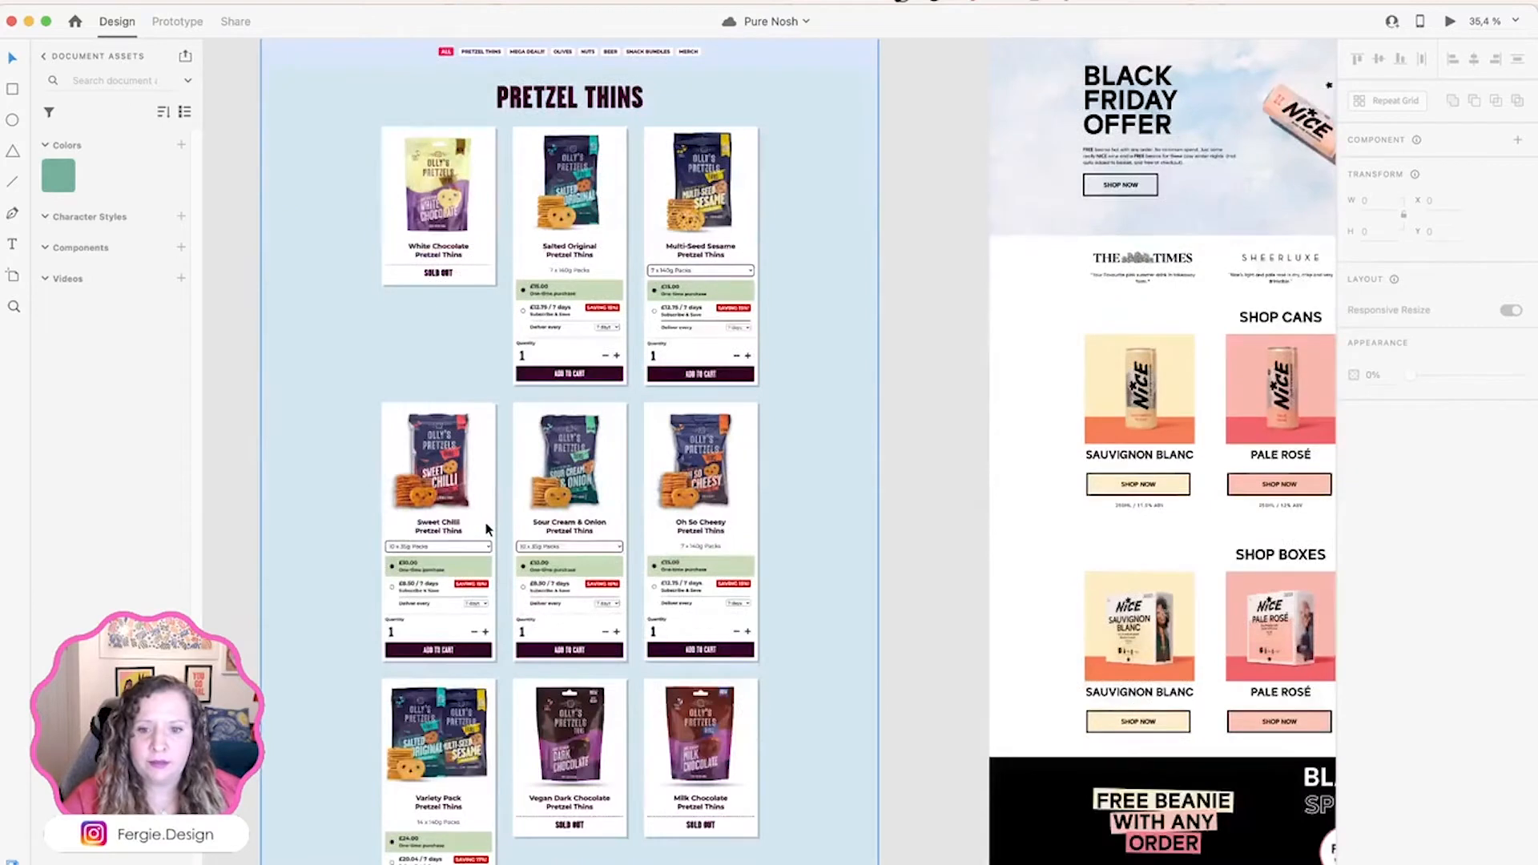
pyautogui.scroll(-3, 575, 656)
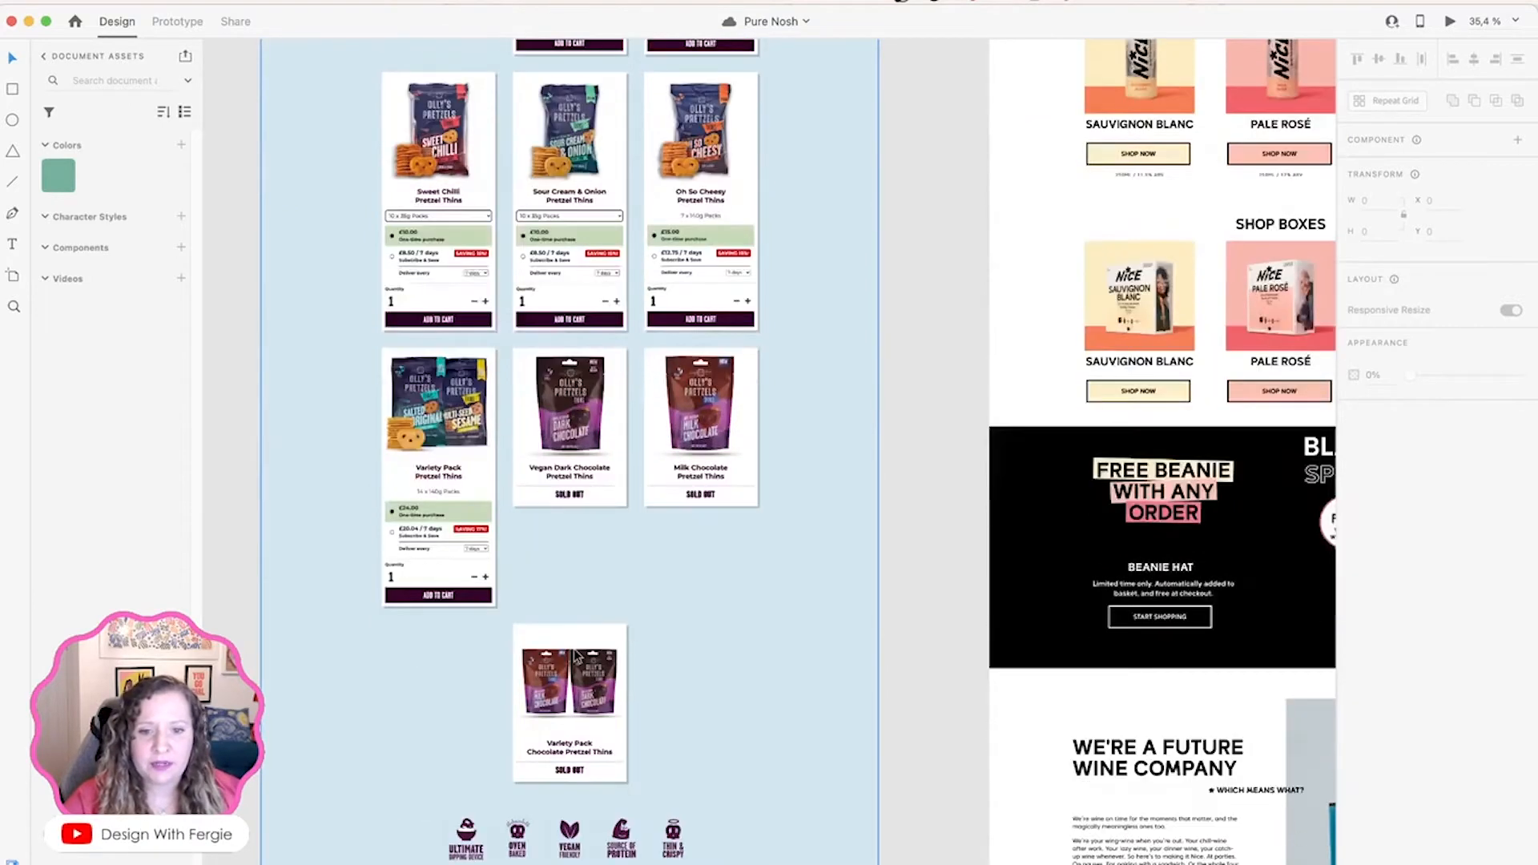
pyautogui.scroll(-17, 576, 656)
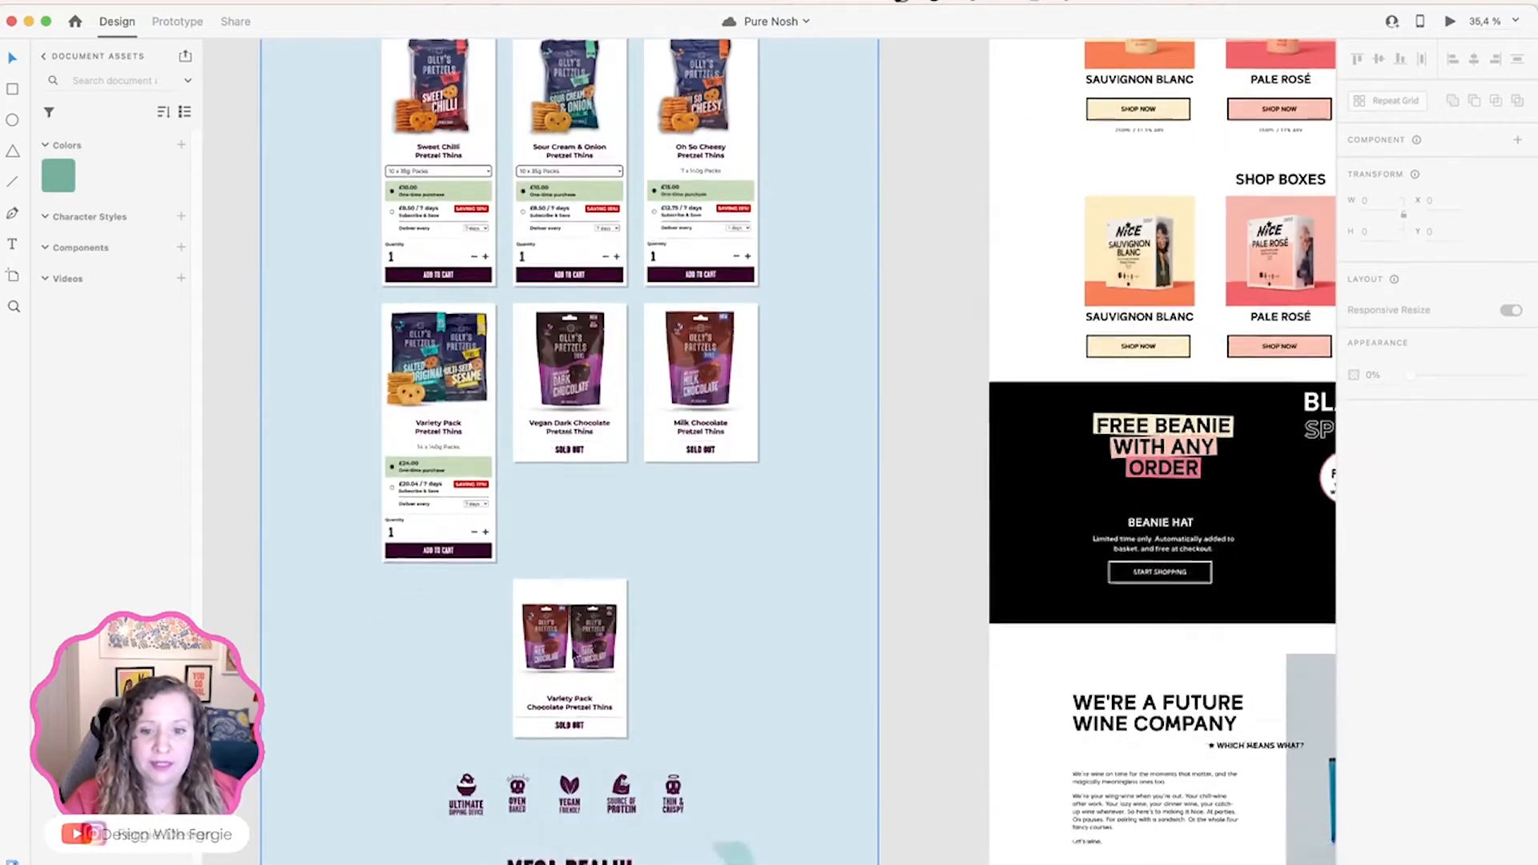
pyautogui.scroll(-20, 570, 652)
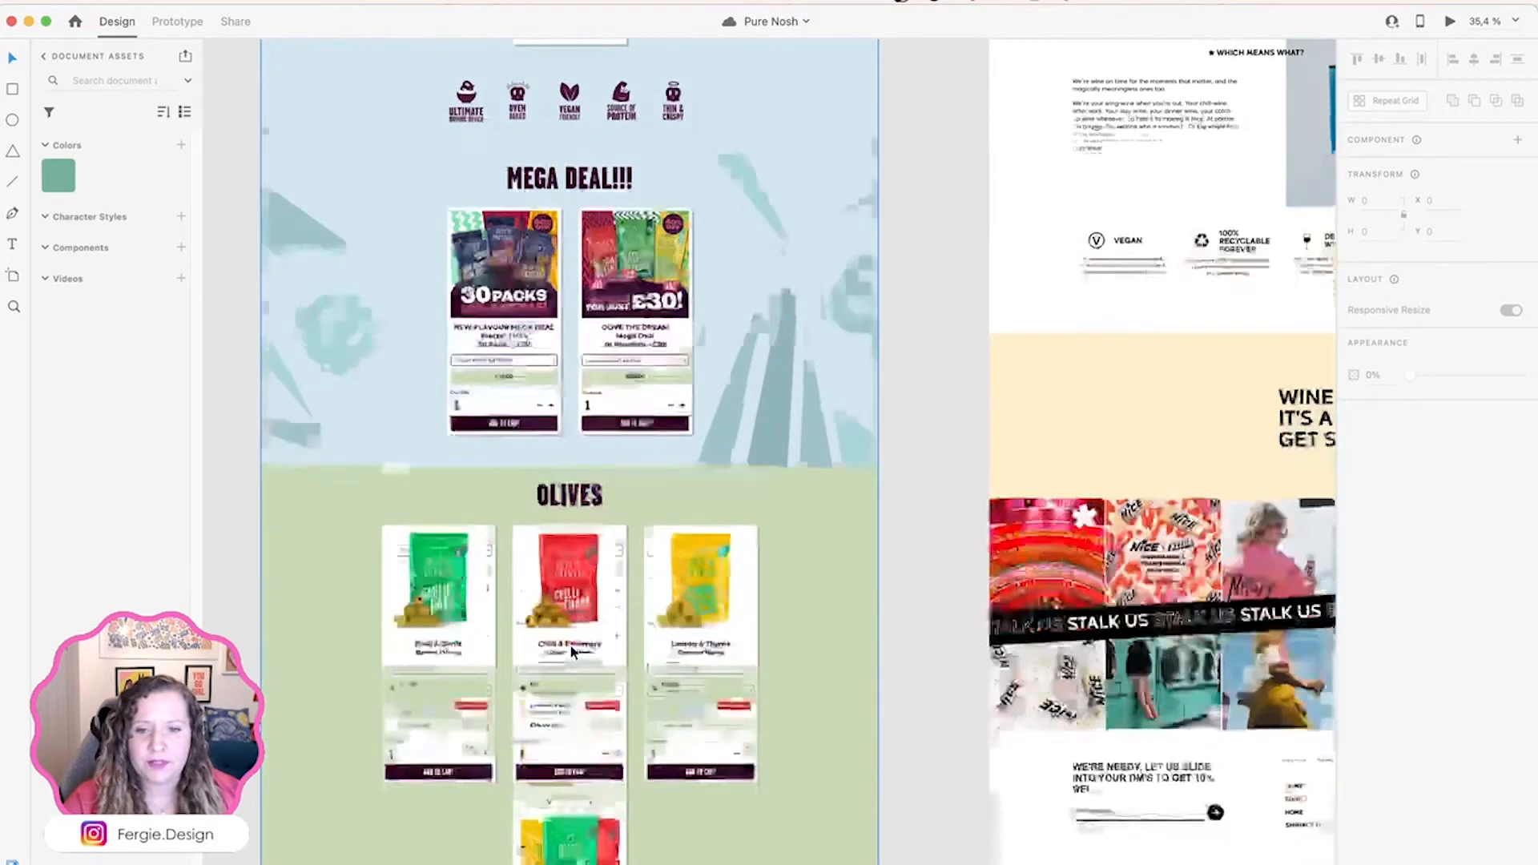
pyautogui.scroll(-17, 515, 672)
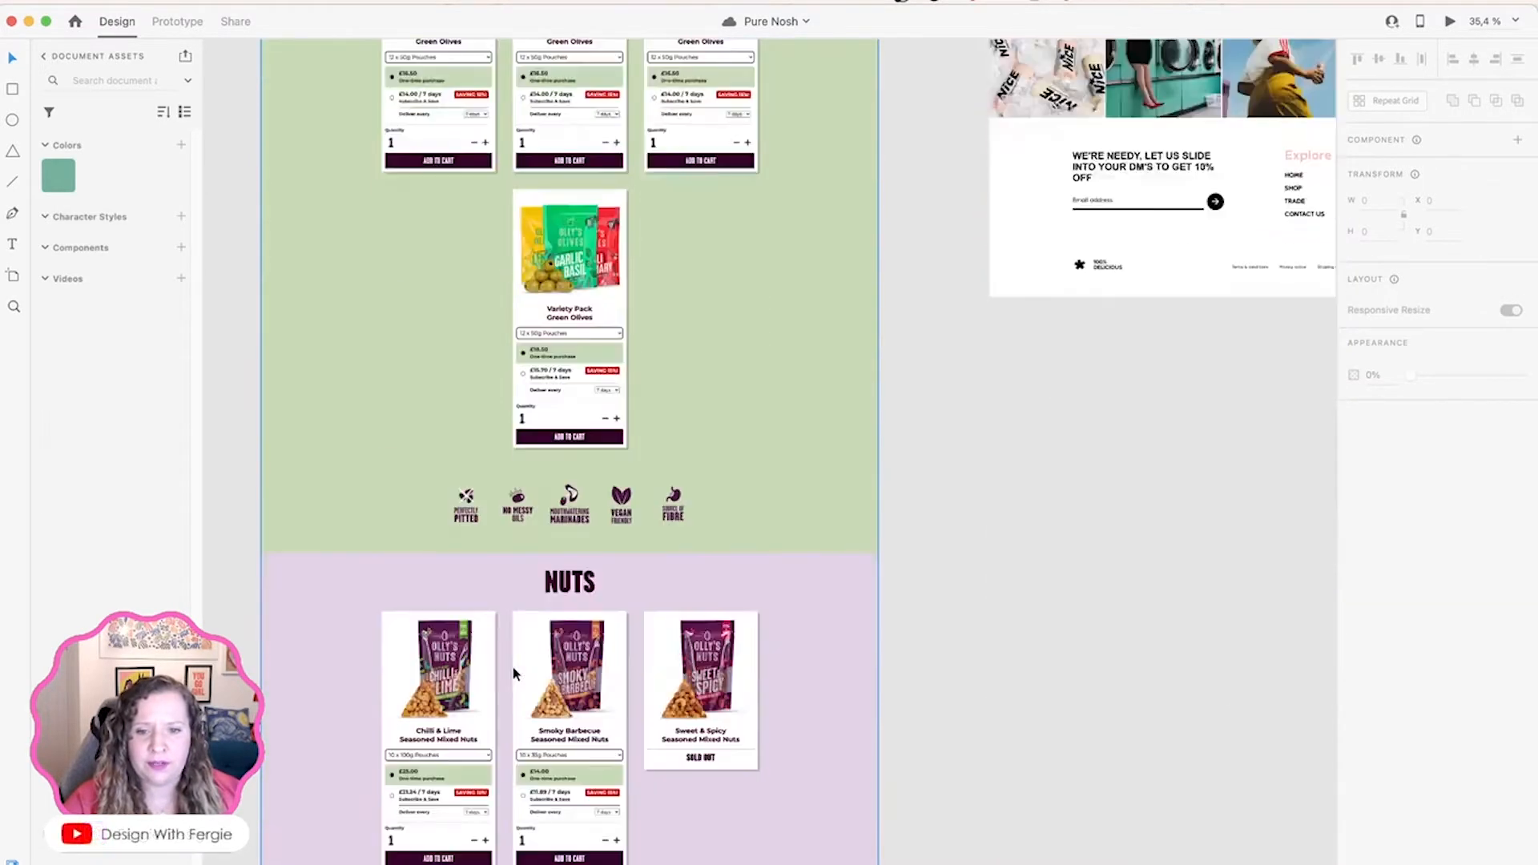
pyautogui.scroll(-11, 496, 718)
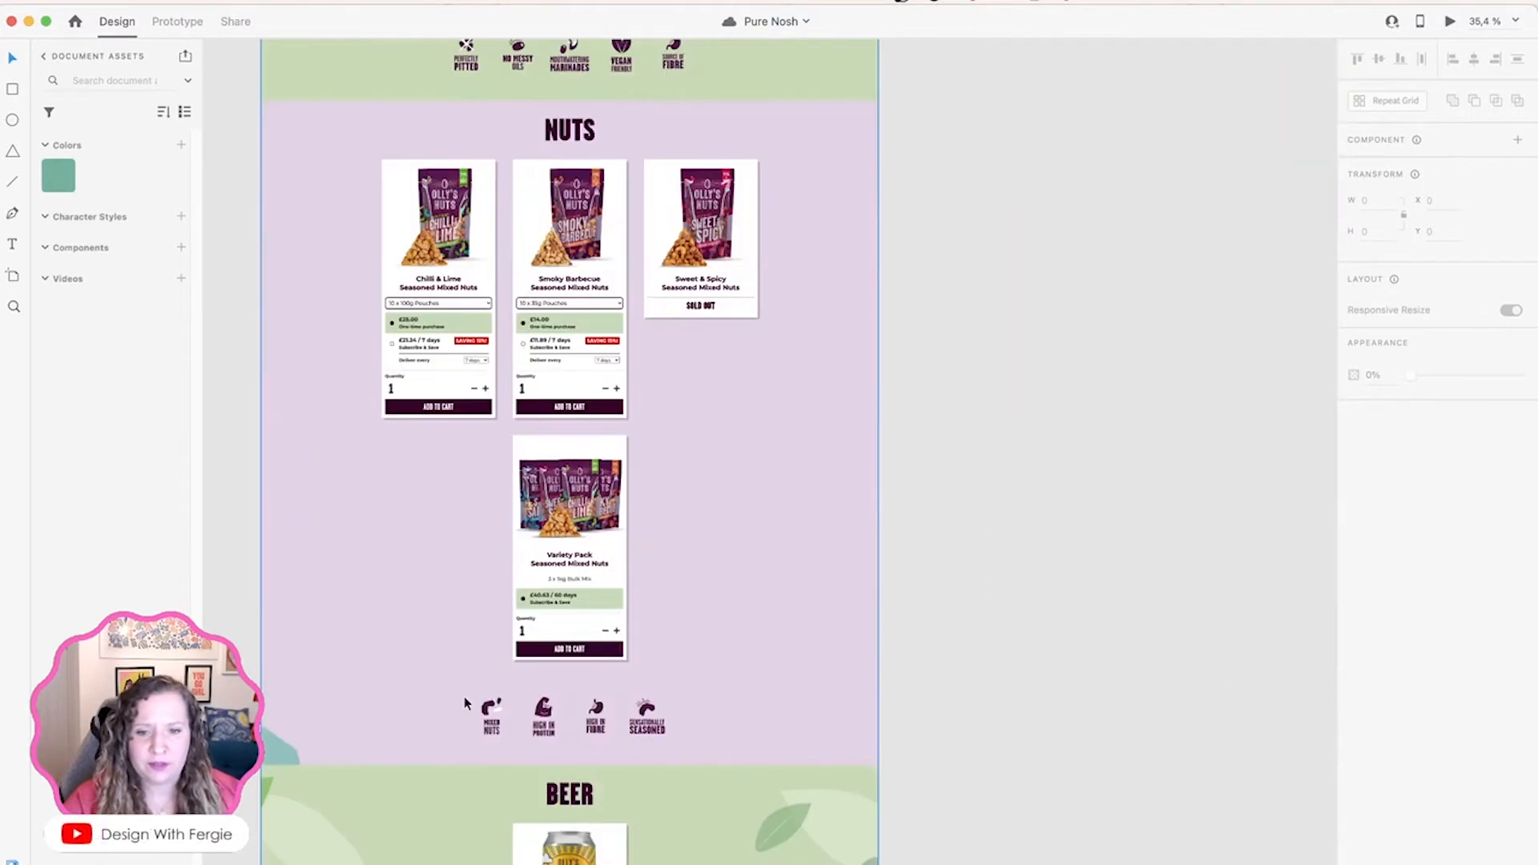
pyautogui.scroll(-13, 465, 702)
pyautogui.scroll(20, 463, 700)
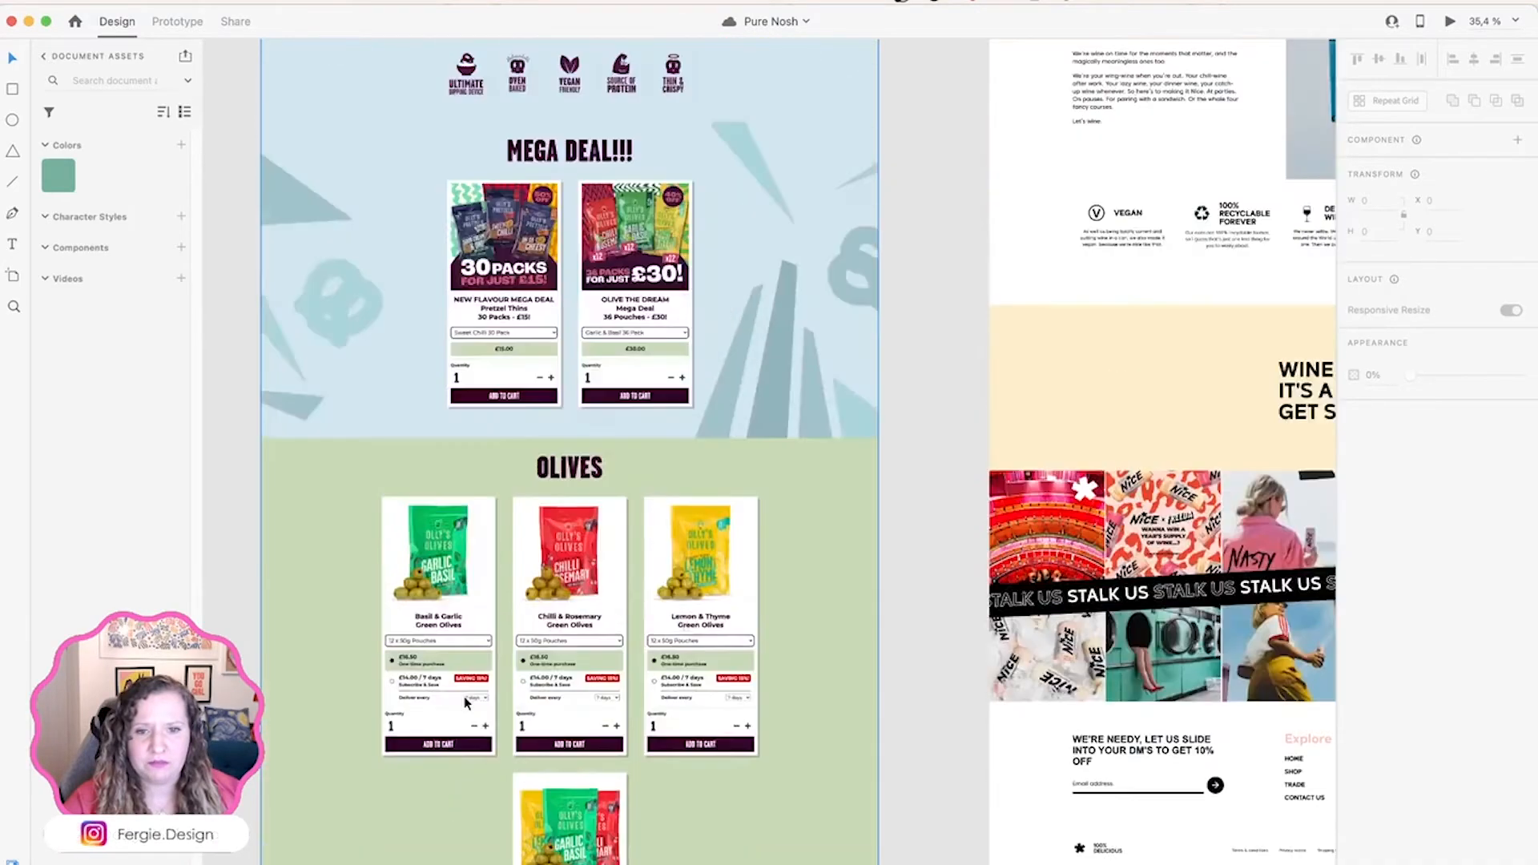
pyautogui.scroll(20, 466, 703)
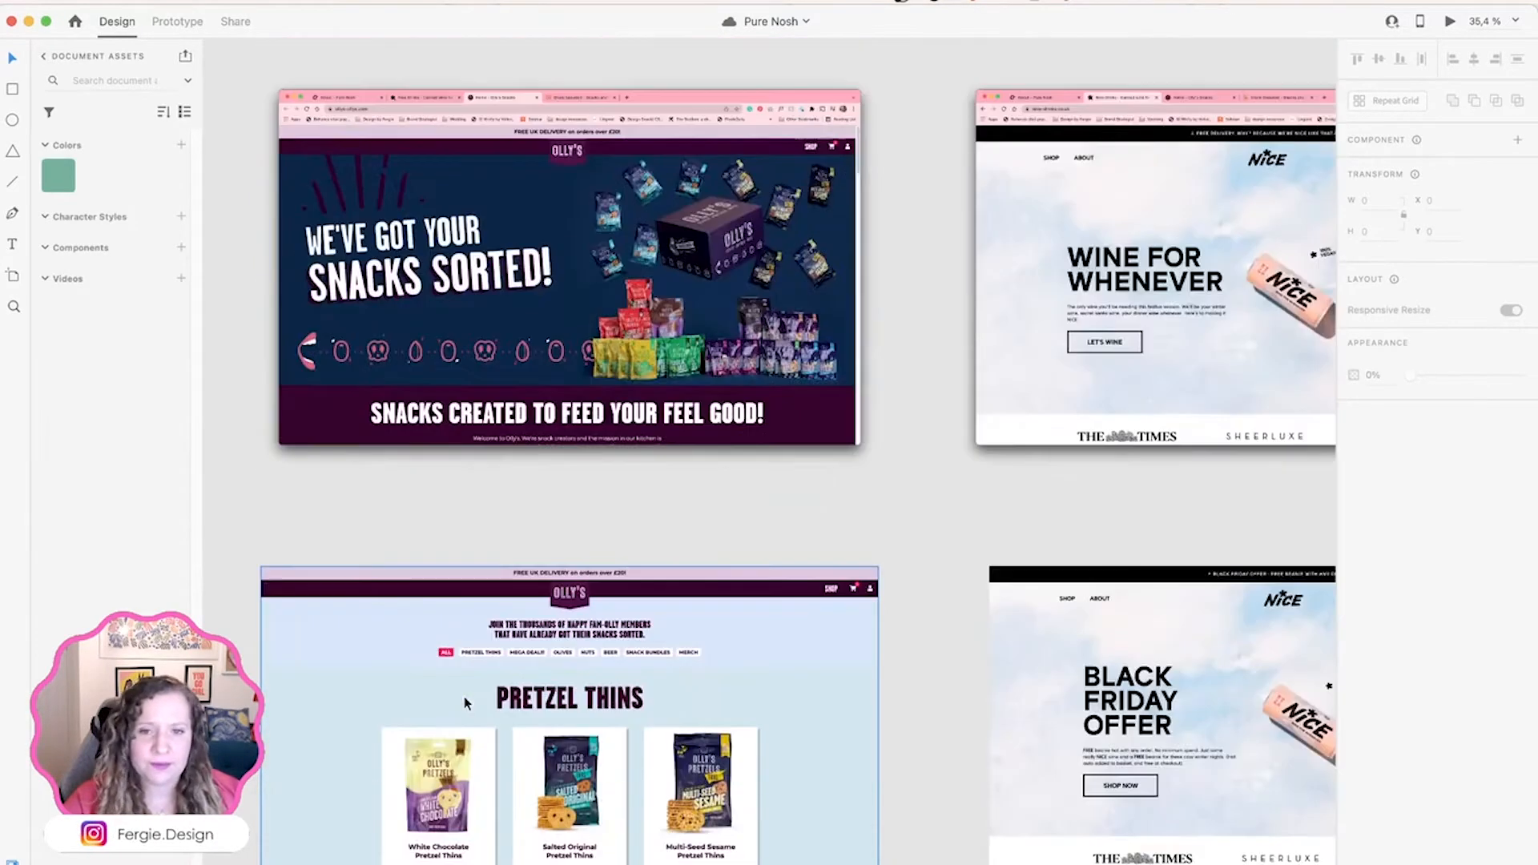
# Step: Examine the Nice wine inspiration page, including its hero banner, press quotes and Shop Cans section
pyautogui.hscroll(10, 600, 459)
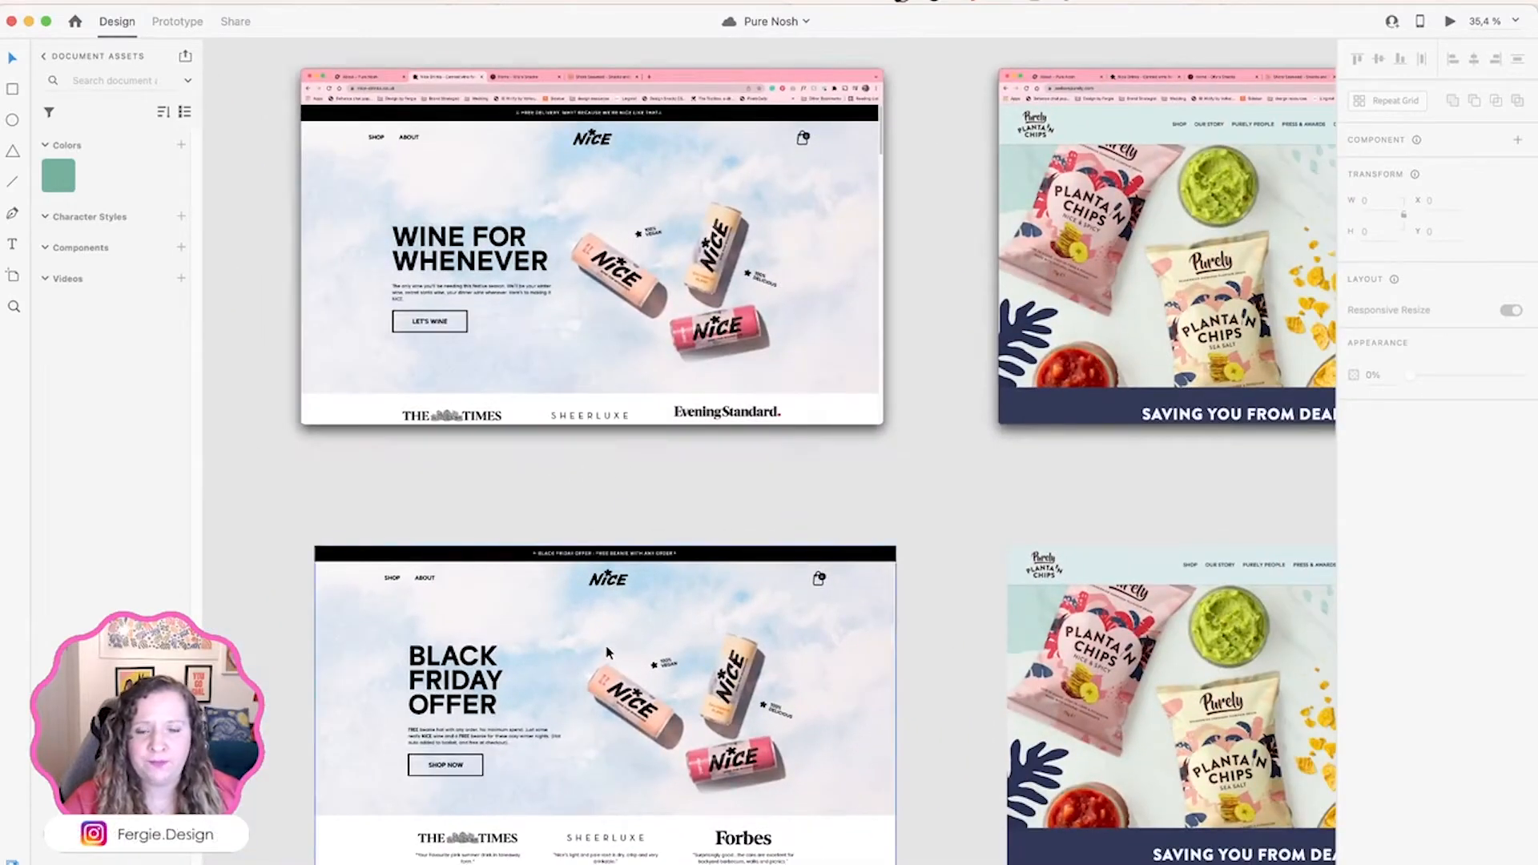
pyautogui.scroll(-10, 585, 709)
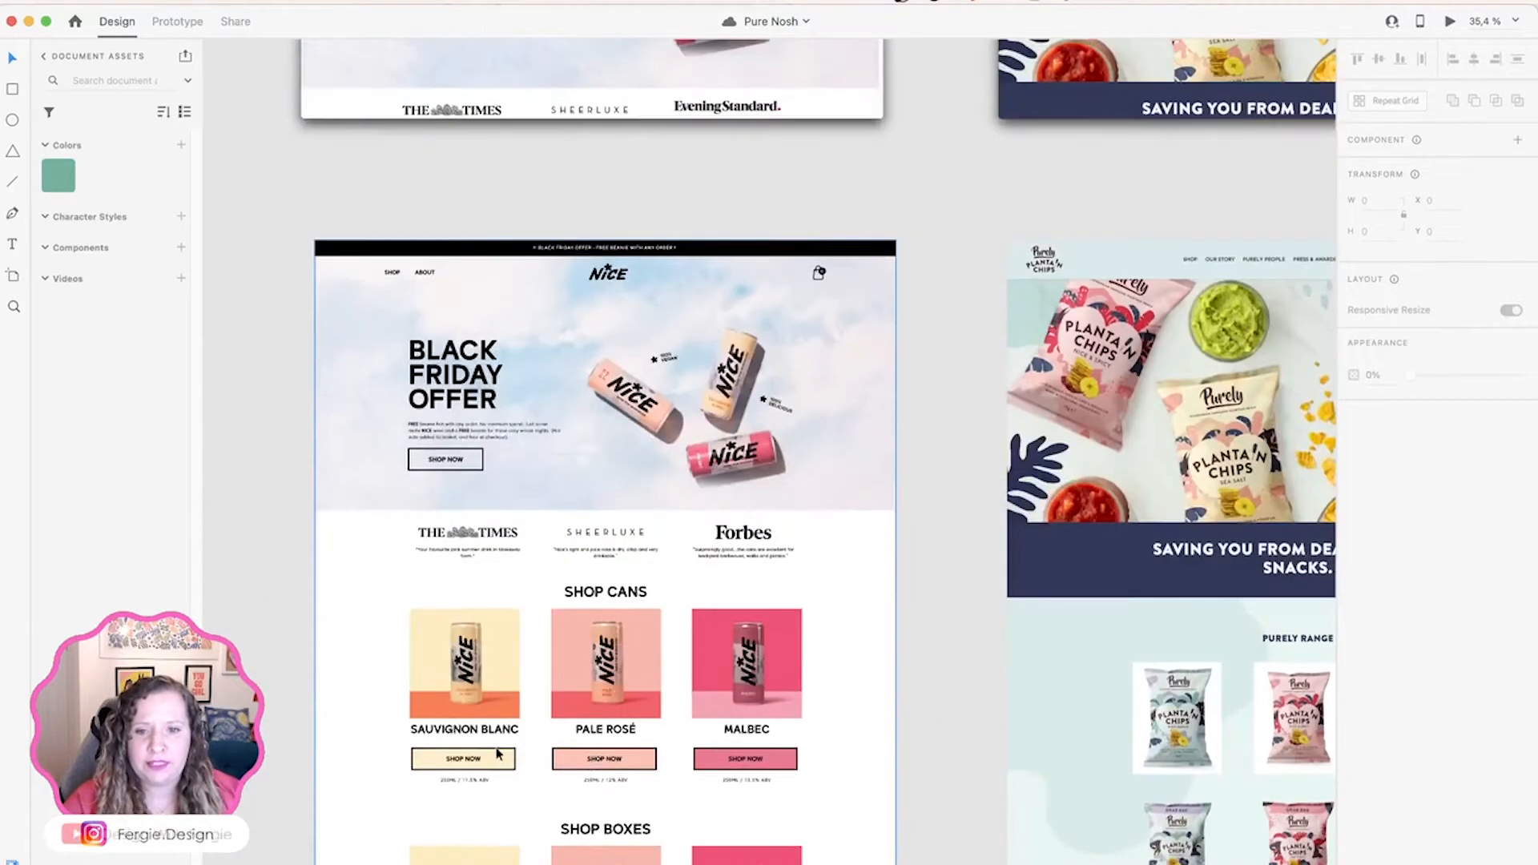
pyautogui.scroll(5, 427, 715)
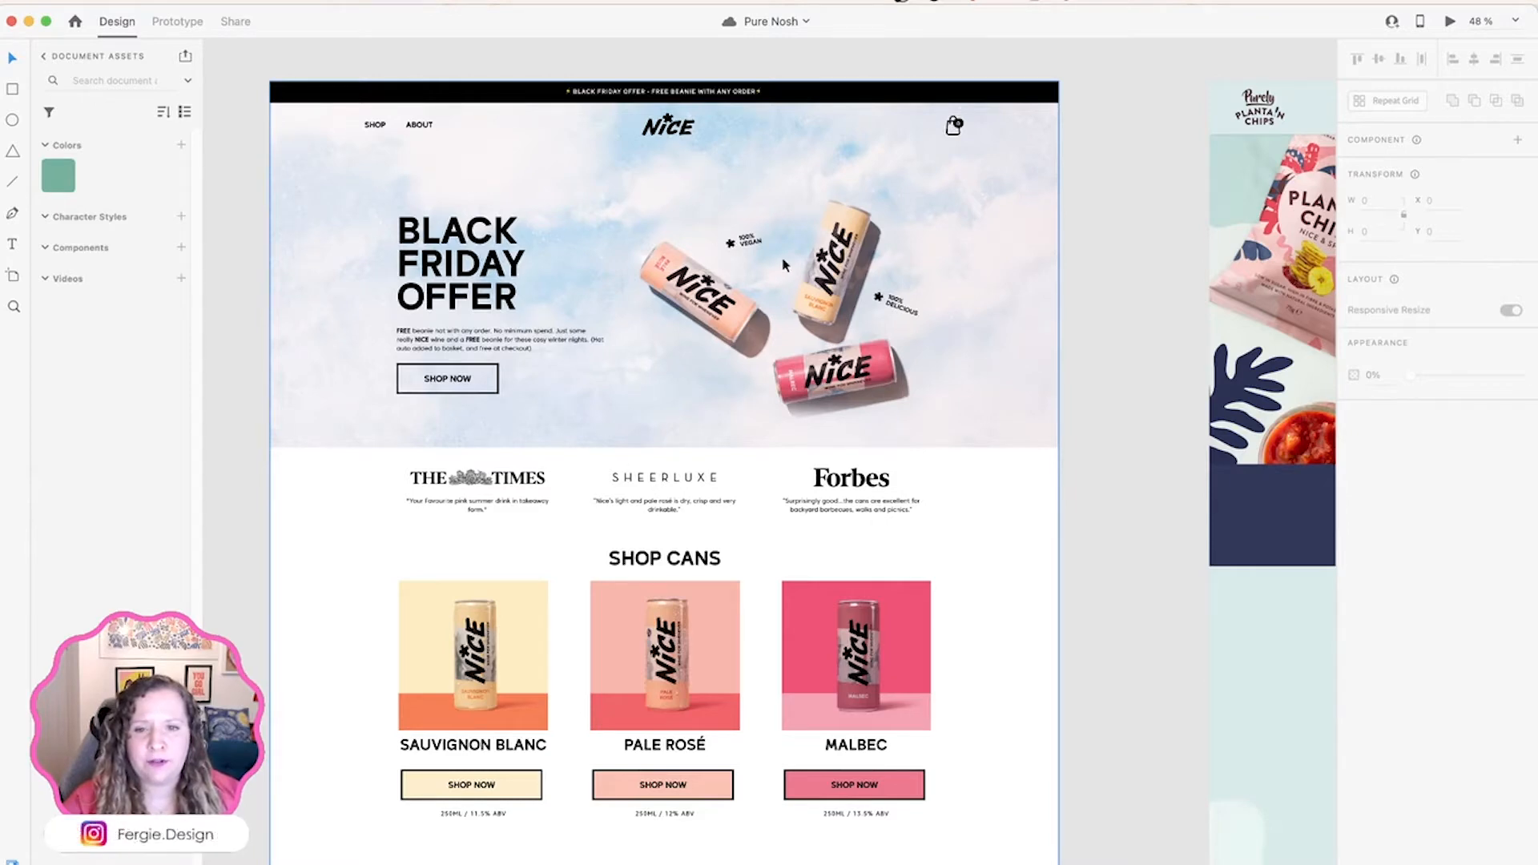
pyautogui.scroll(-1, 766, 536)
pyautogui.scroll(-5, 765, 536)
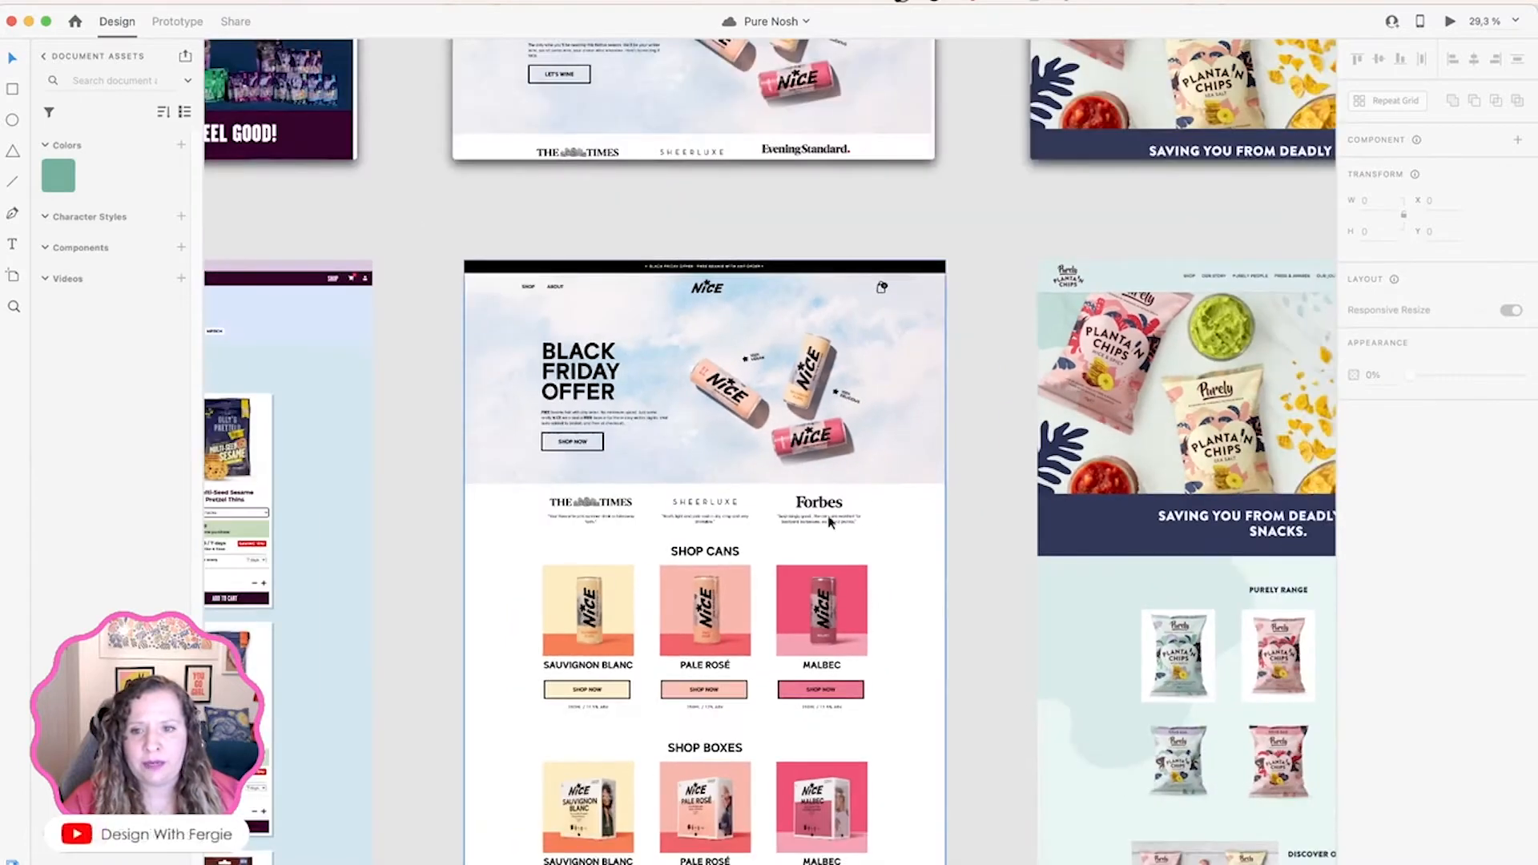
# Step: Examine the Purely Planta'n Chips inspiration page, covering its hero imagery, tagline band and product range
pyautogui.moveTo(1121, 478); pyautogui.dragTo(582, 477)
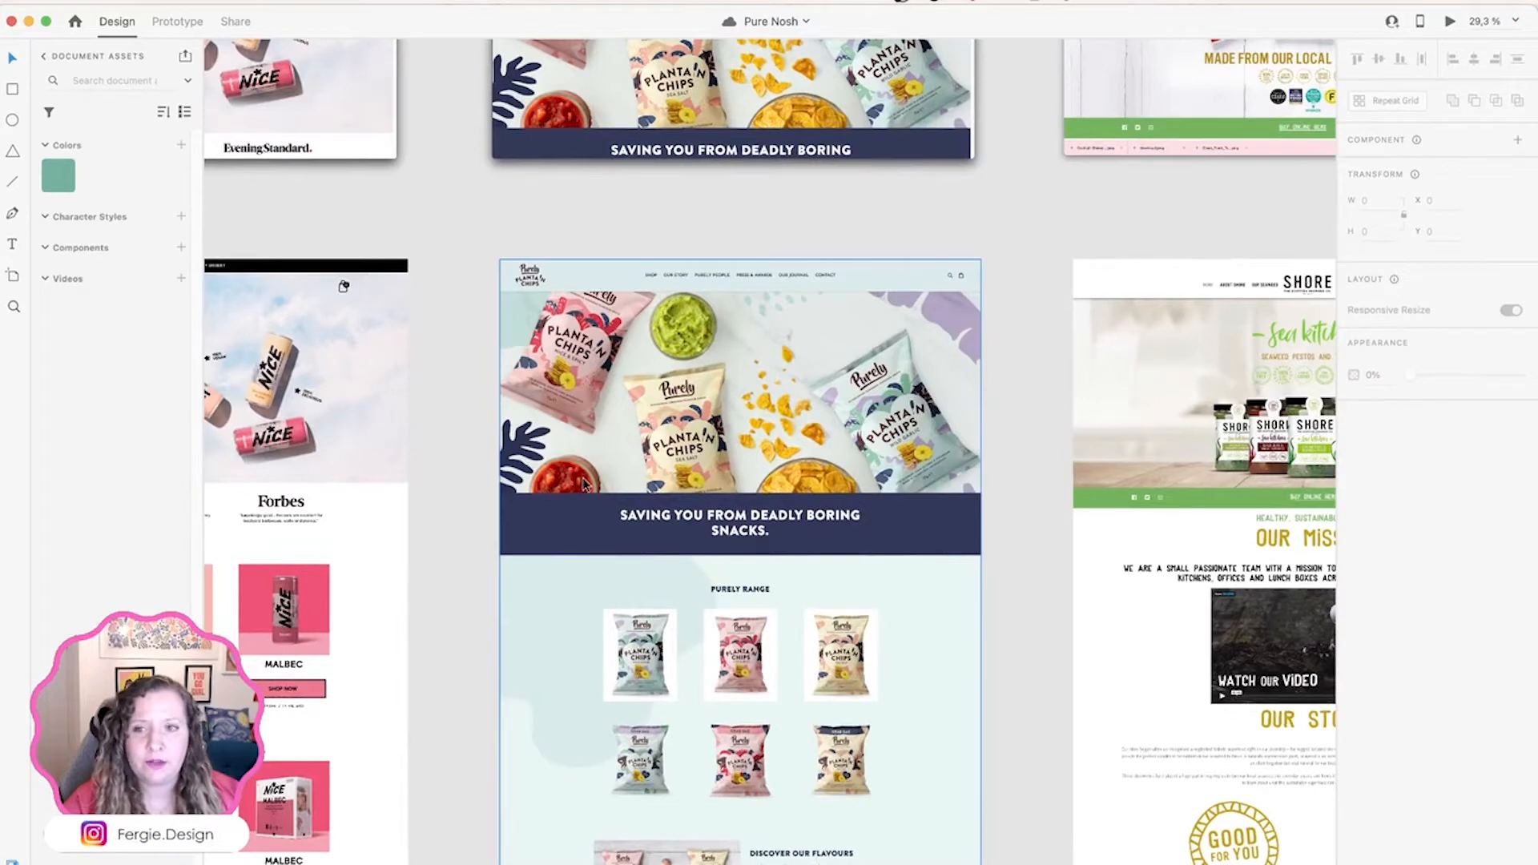
pyautogui.scroll(3, 766, 382)
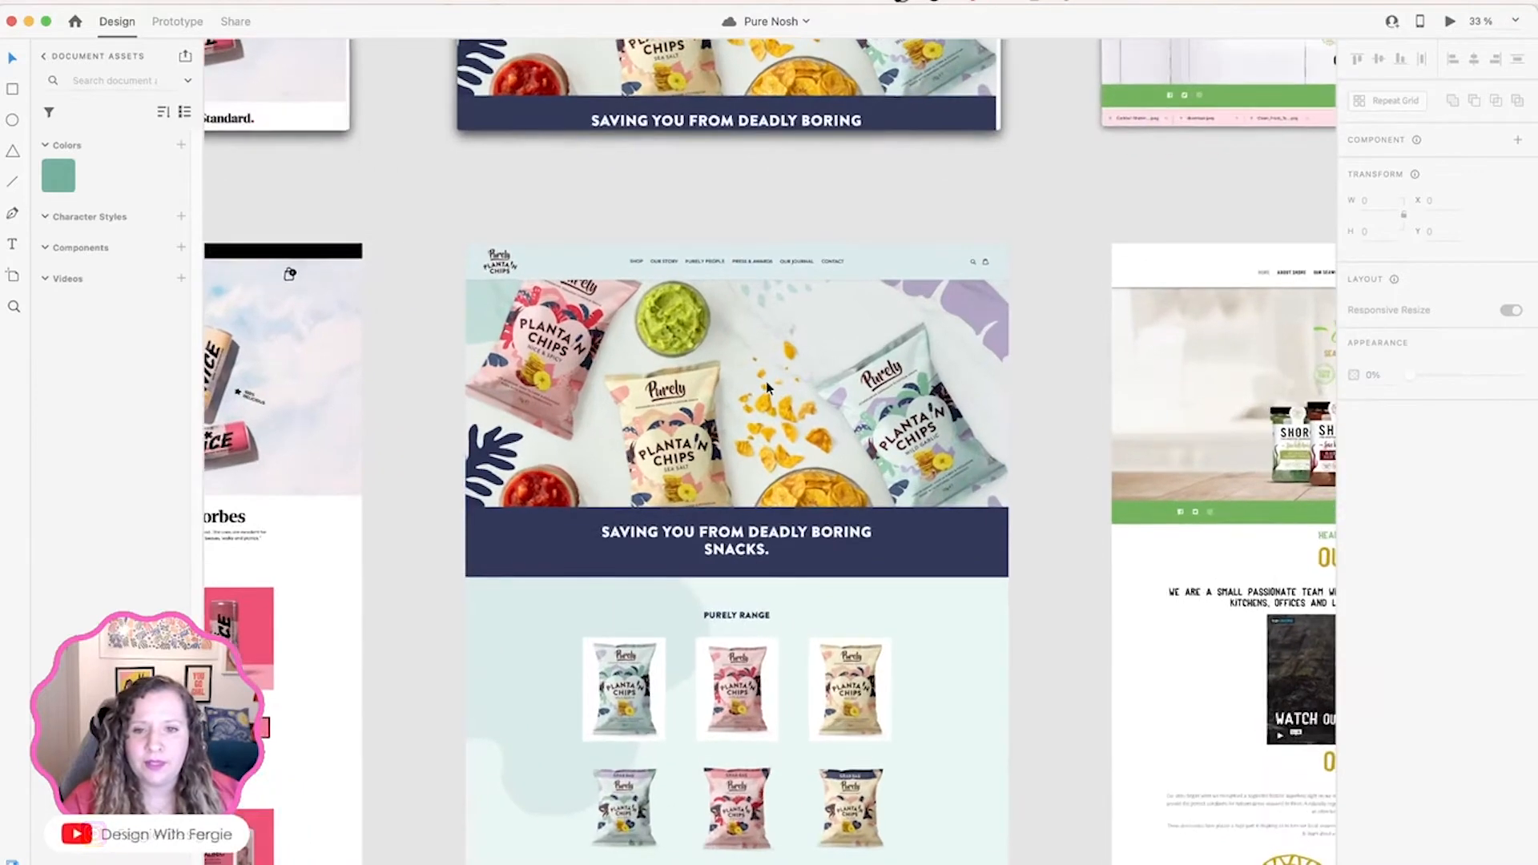
pyautogui.scroll(1, 733, 392)
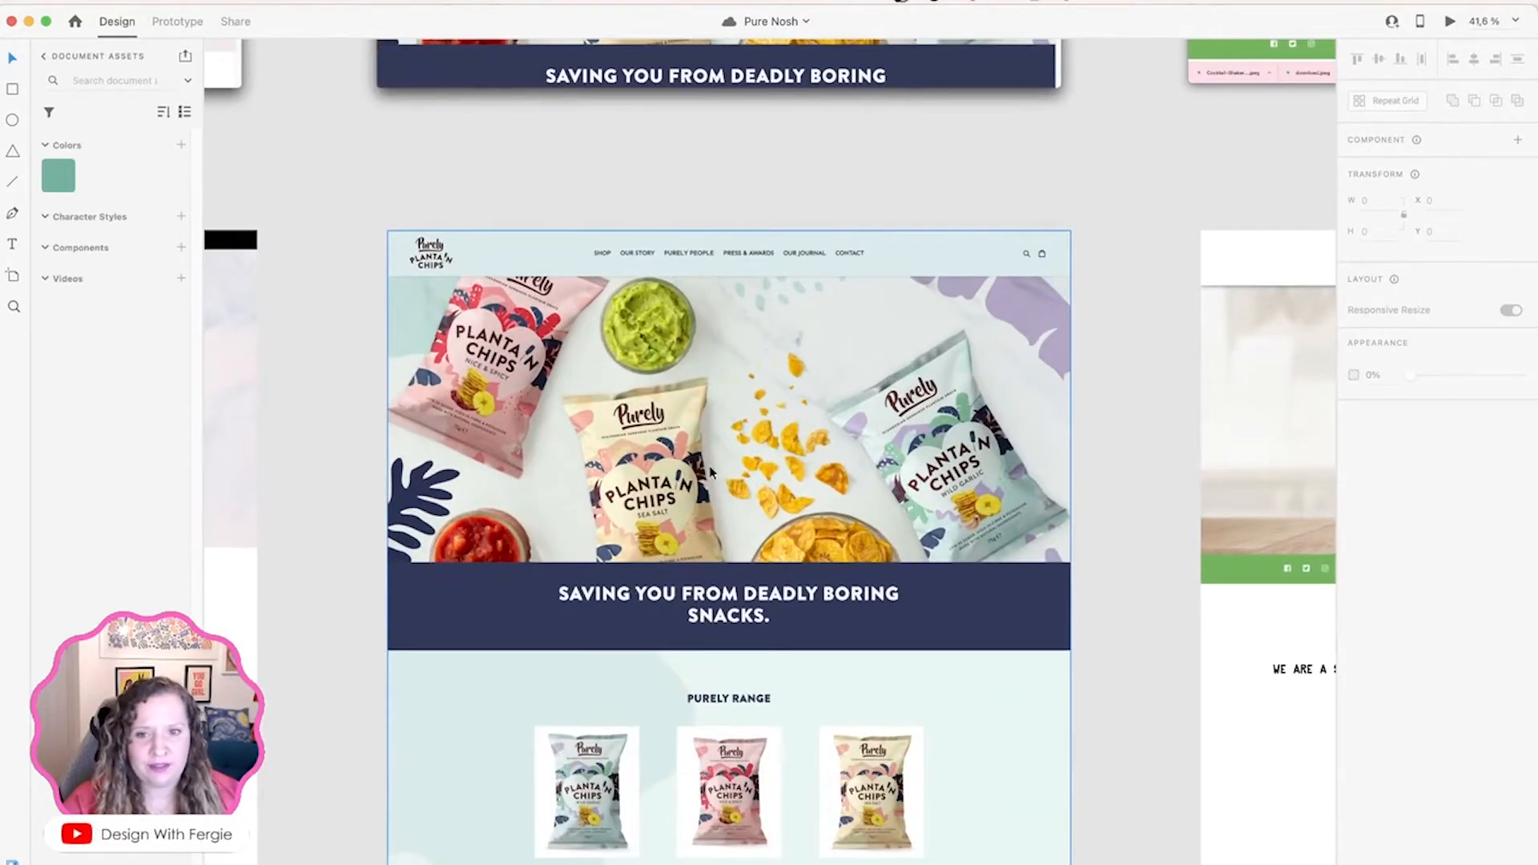
pyautogui.scroll(1, 710, 472)
pyautogui.scroll(2, 710, 472)
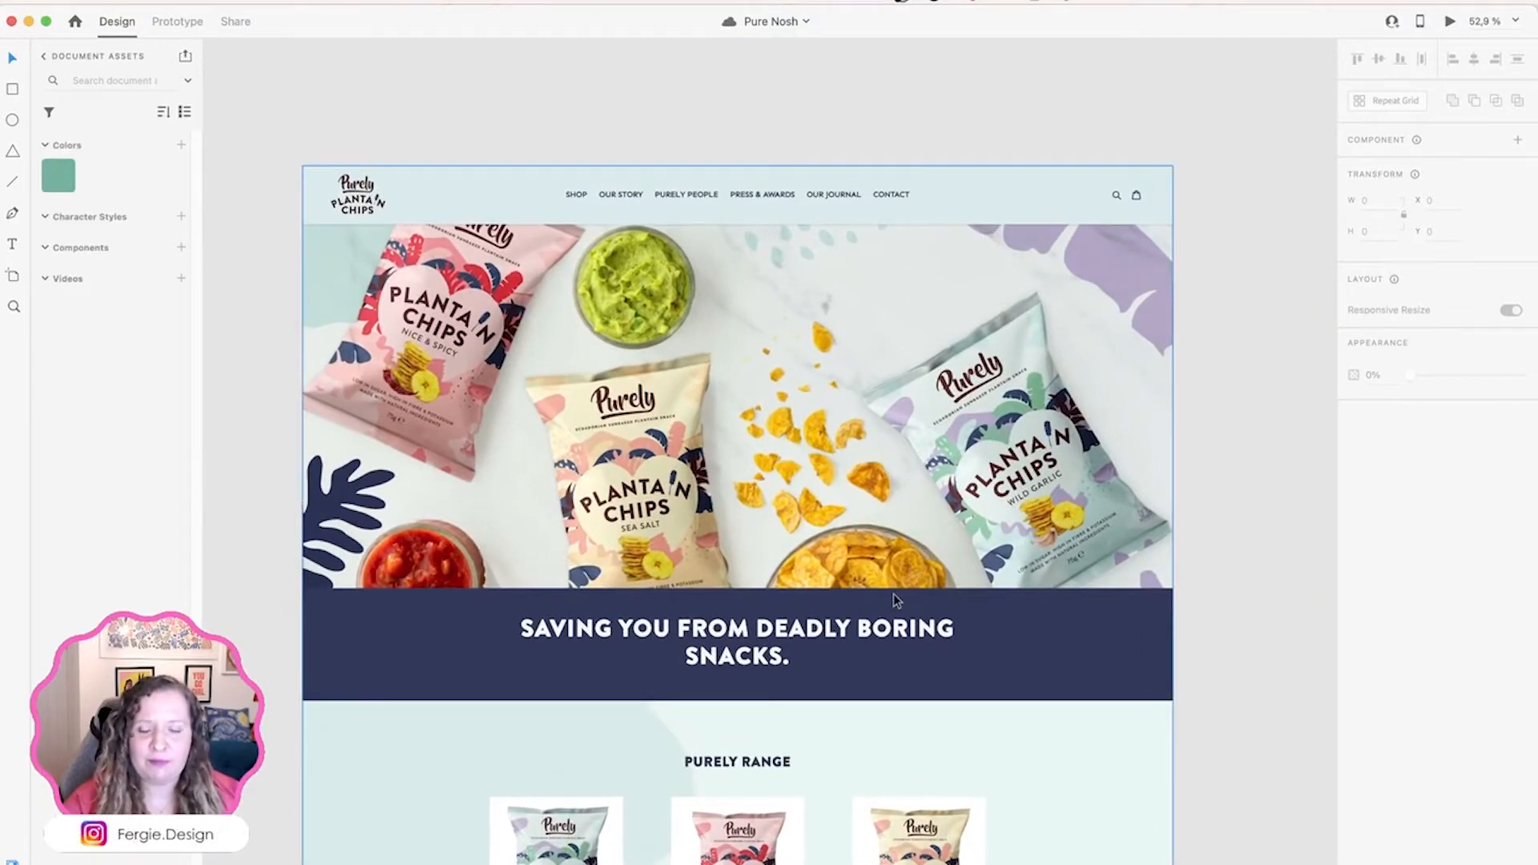
pyautogui.scroll(-4, 892, 595)
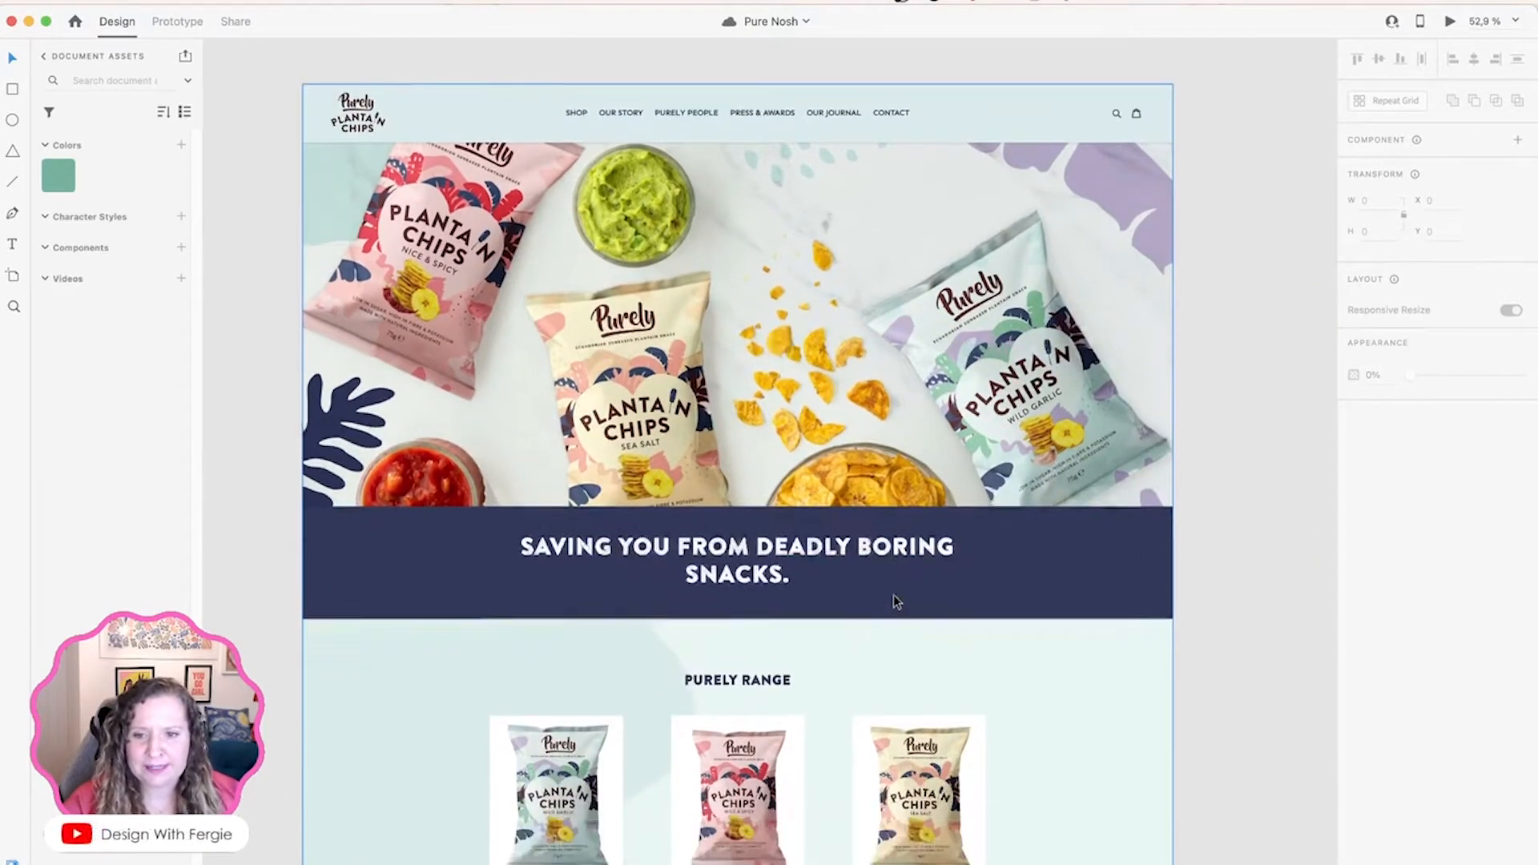
pyautogui.scroll(-20, 892, 594)
pyautogui.scroll(3, 892, 594)
pyautogui.scroll(20, 892, 594)
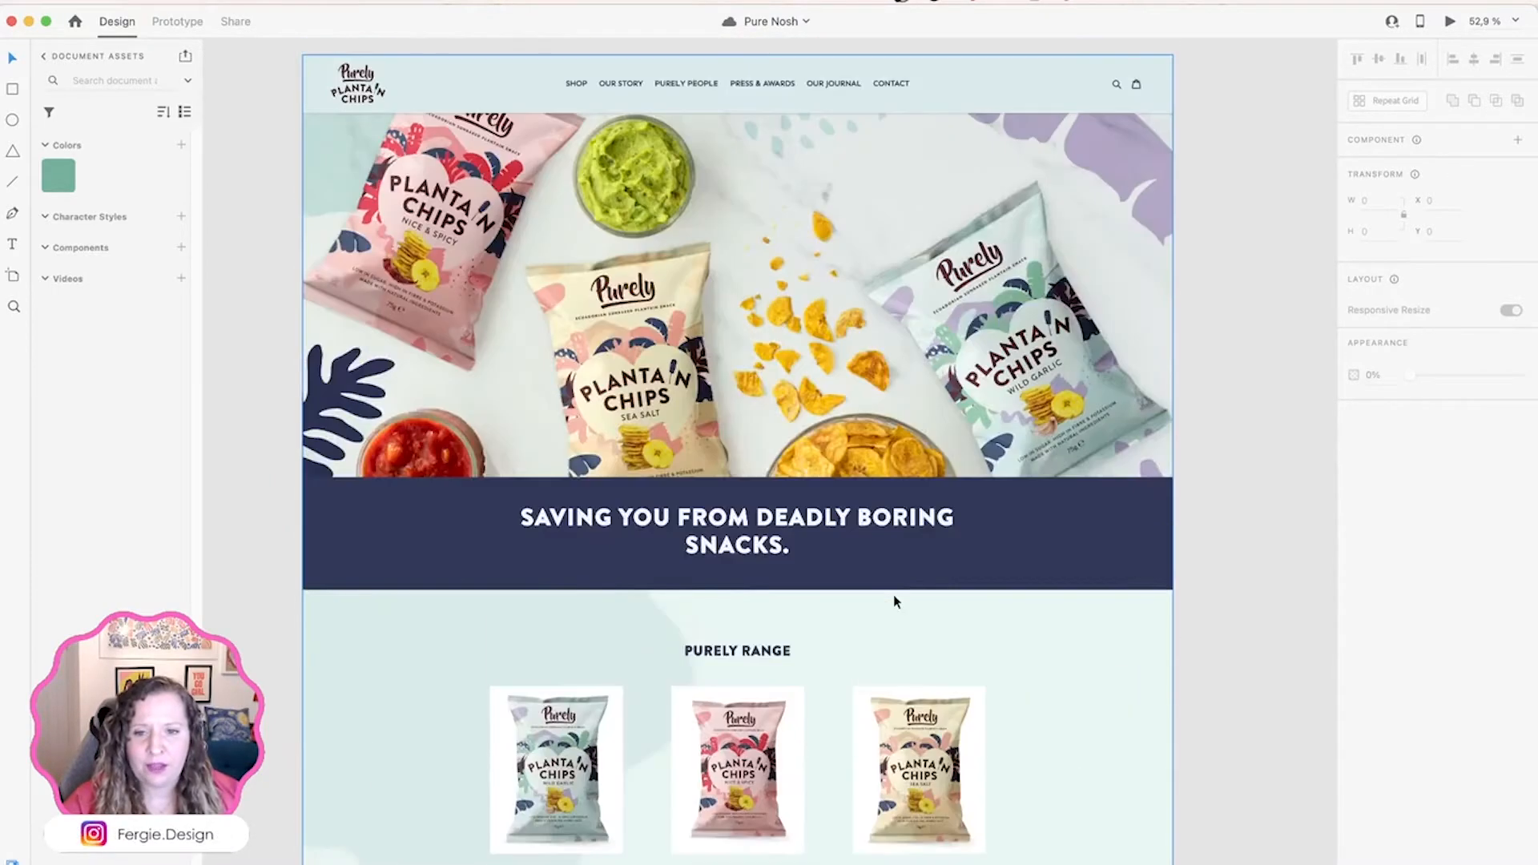
# Step: Examine the Shore seaweed inspiration page, covering its Sea Kitchen hero, Our Mission text and video section
pyautogui.scroll(-3, 893, 594)
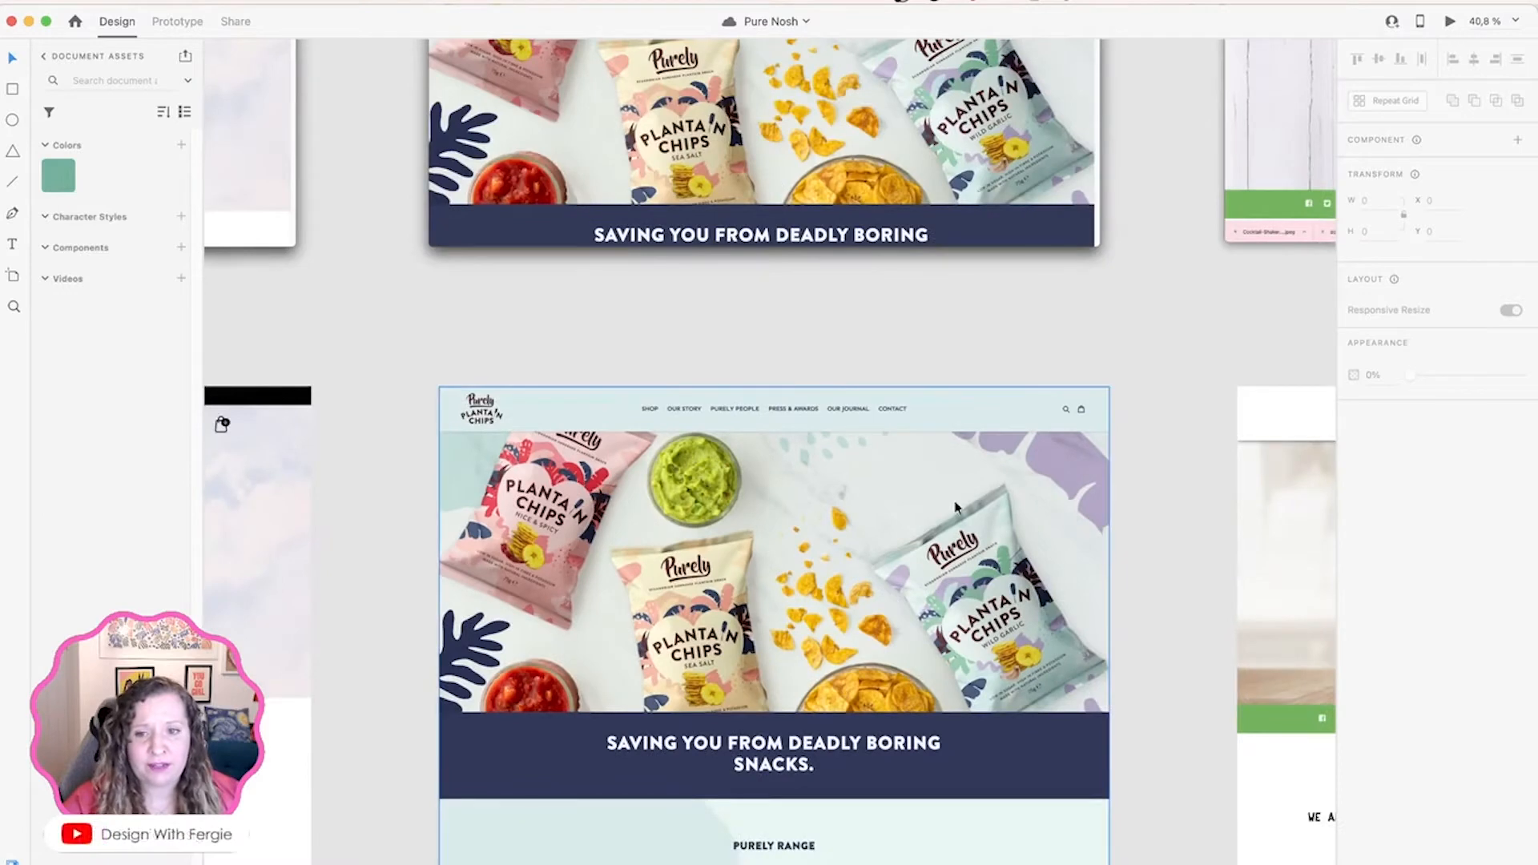
pyautogui.moveTo(1106, 329)
pyautogui.mouseDown()
pyautogui.moveTo(713, 316)
pyautogui.moveTo(416, 268)
pyautogui.mouseUp()
pyautogui.moveTo(953, 301); pyautogui.dragTo(780, 256)
pyautogui.scroll(-1, 768, 773)
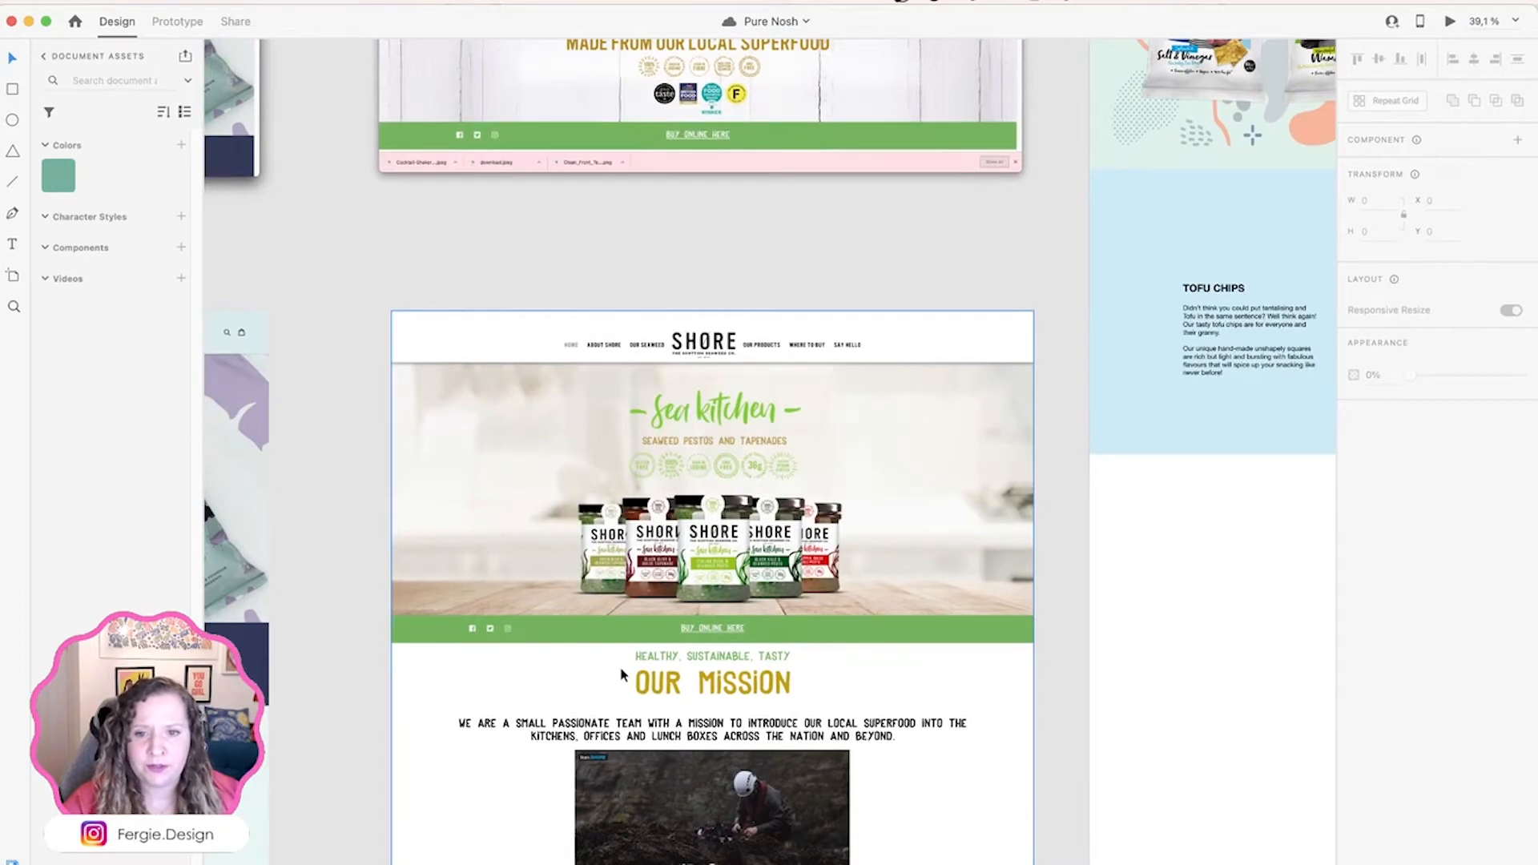
pyautogui.scroll(3, 622, 675)
pyautogui.scroll(4, 622, 674)
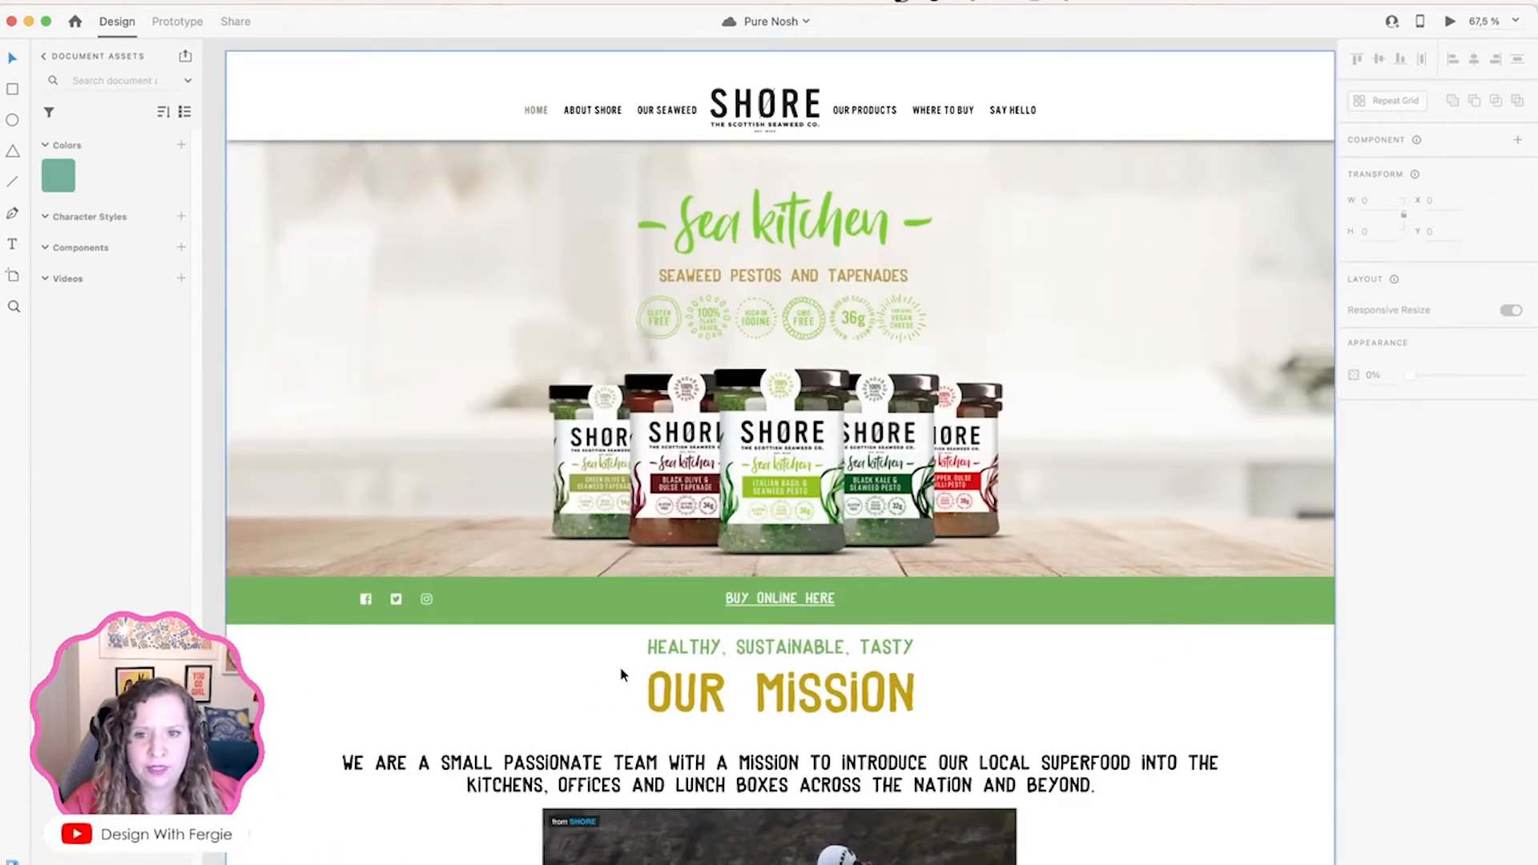
pyautogui.scroll(-20, 351, 782)
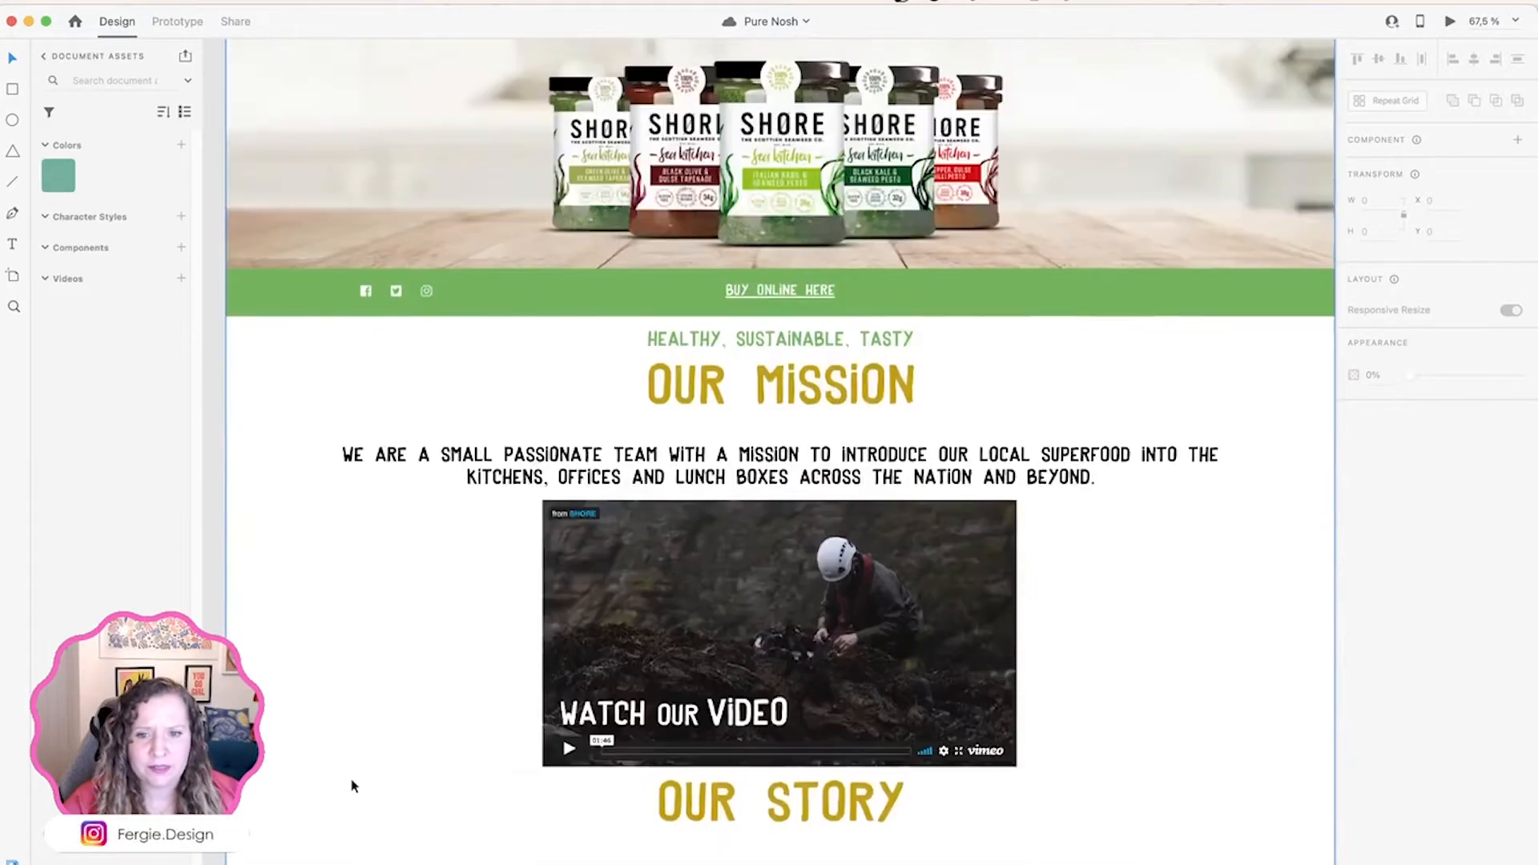
pyautogui.scroll(20, 353, 785)
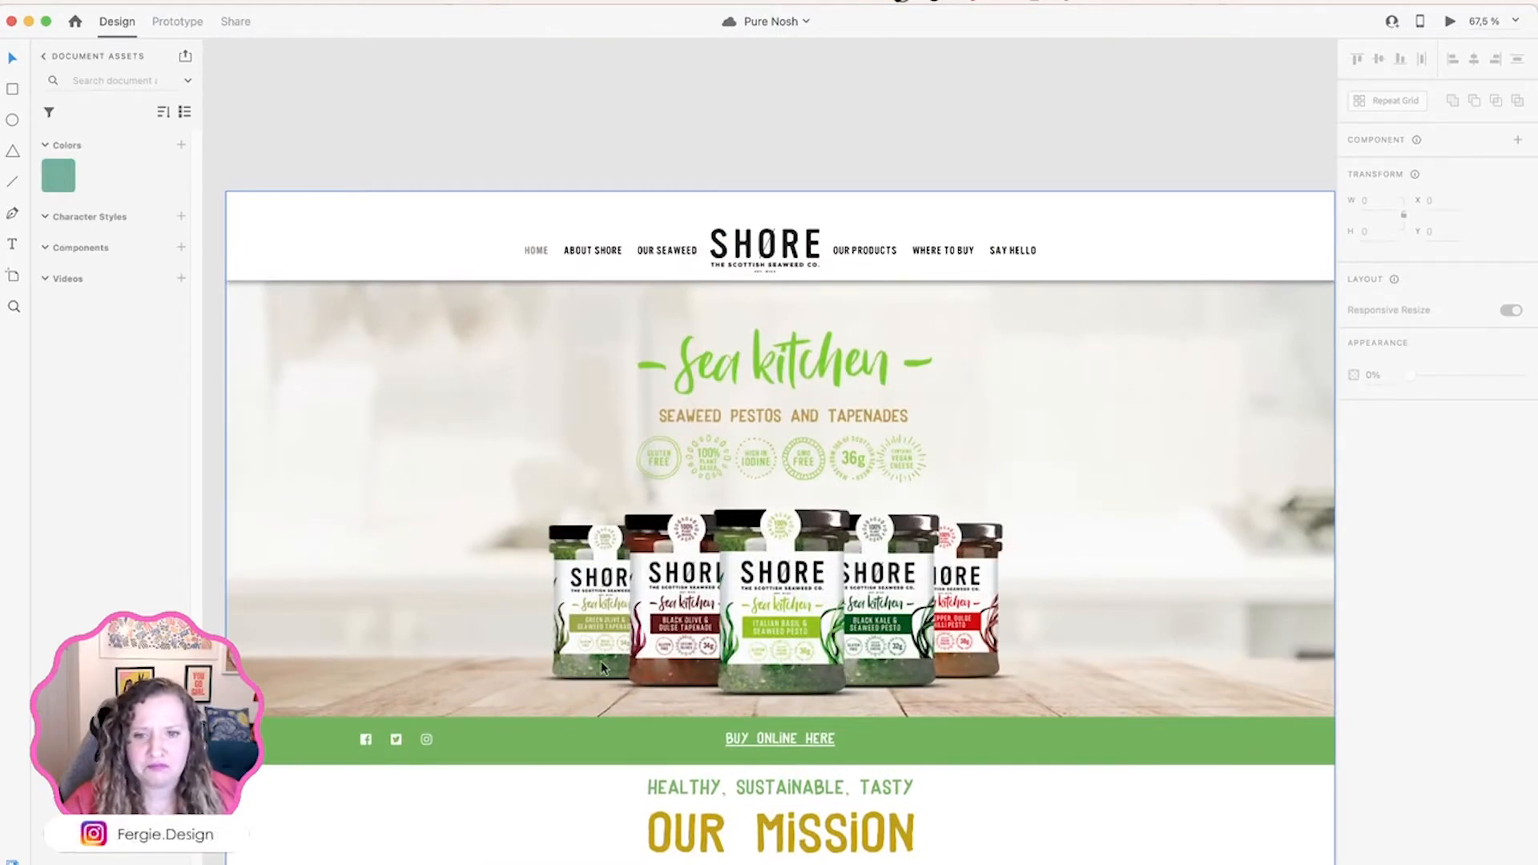
pyautogui.scroll(-10, 602, 667)
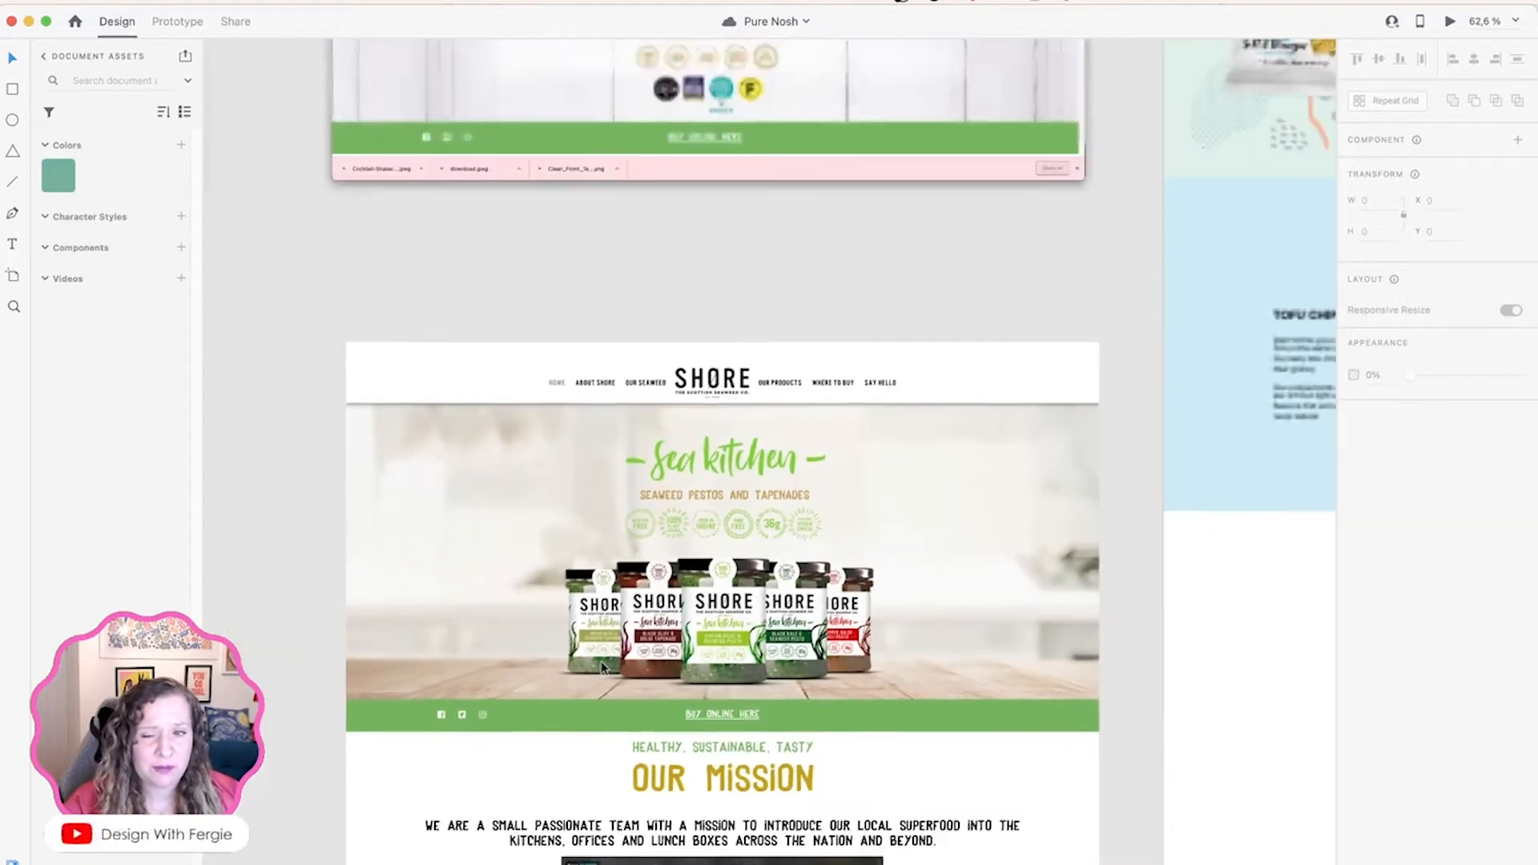
pyautogui.scroll(-5, 603, 667)
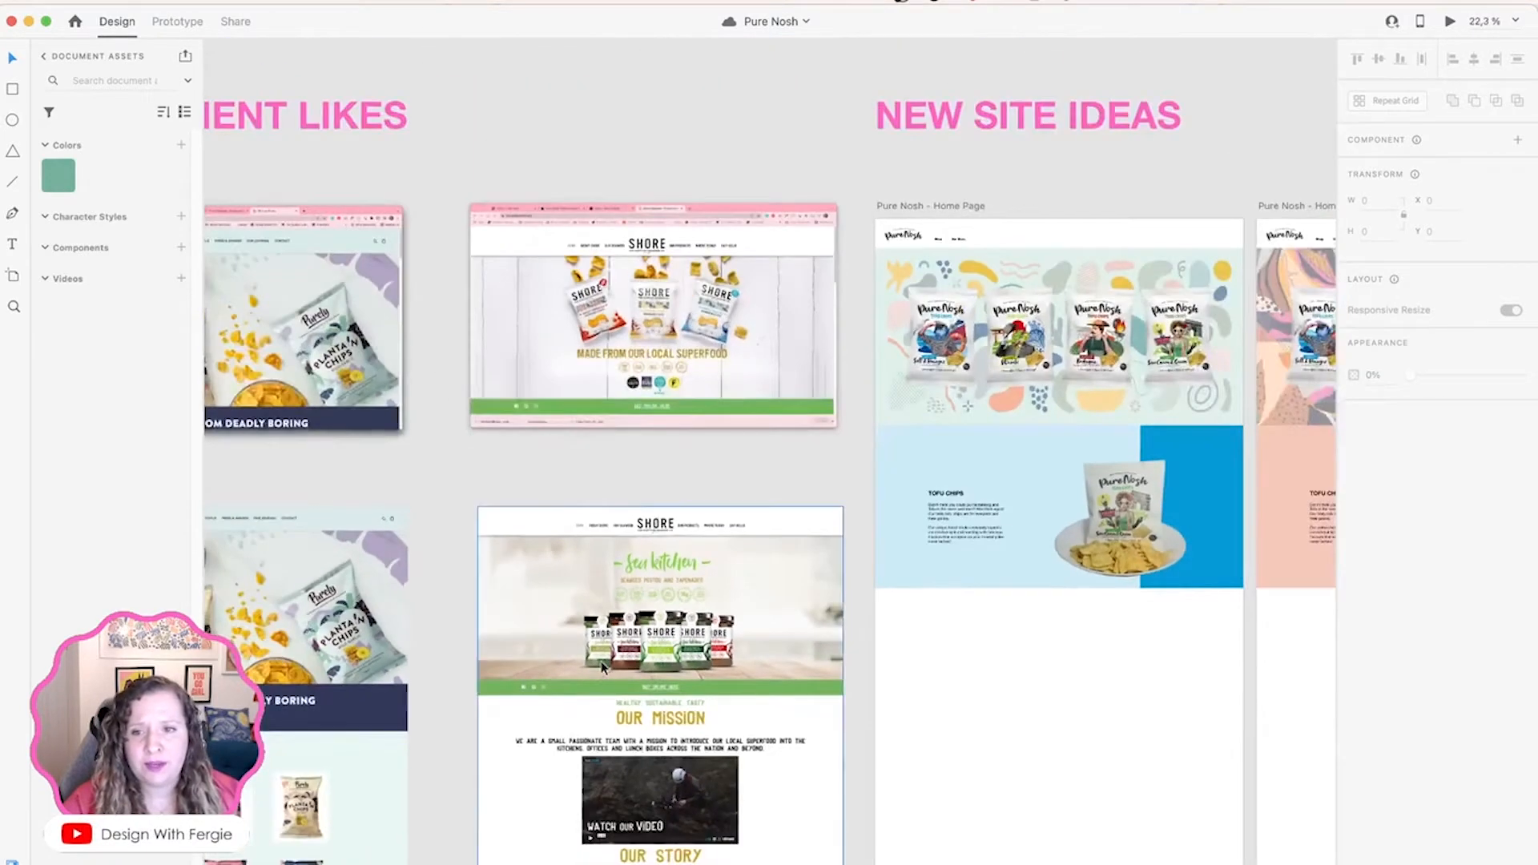
# Step: Under New Site Ideas, move the Pure Nosh – Home Page – 1 artboard slightly farther from the first home page artboard and save the document
pyautogui.moveTo(1143, 731); pyautogui.dragTo(801, 736)
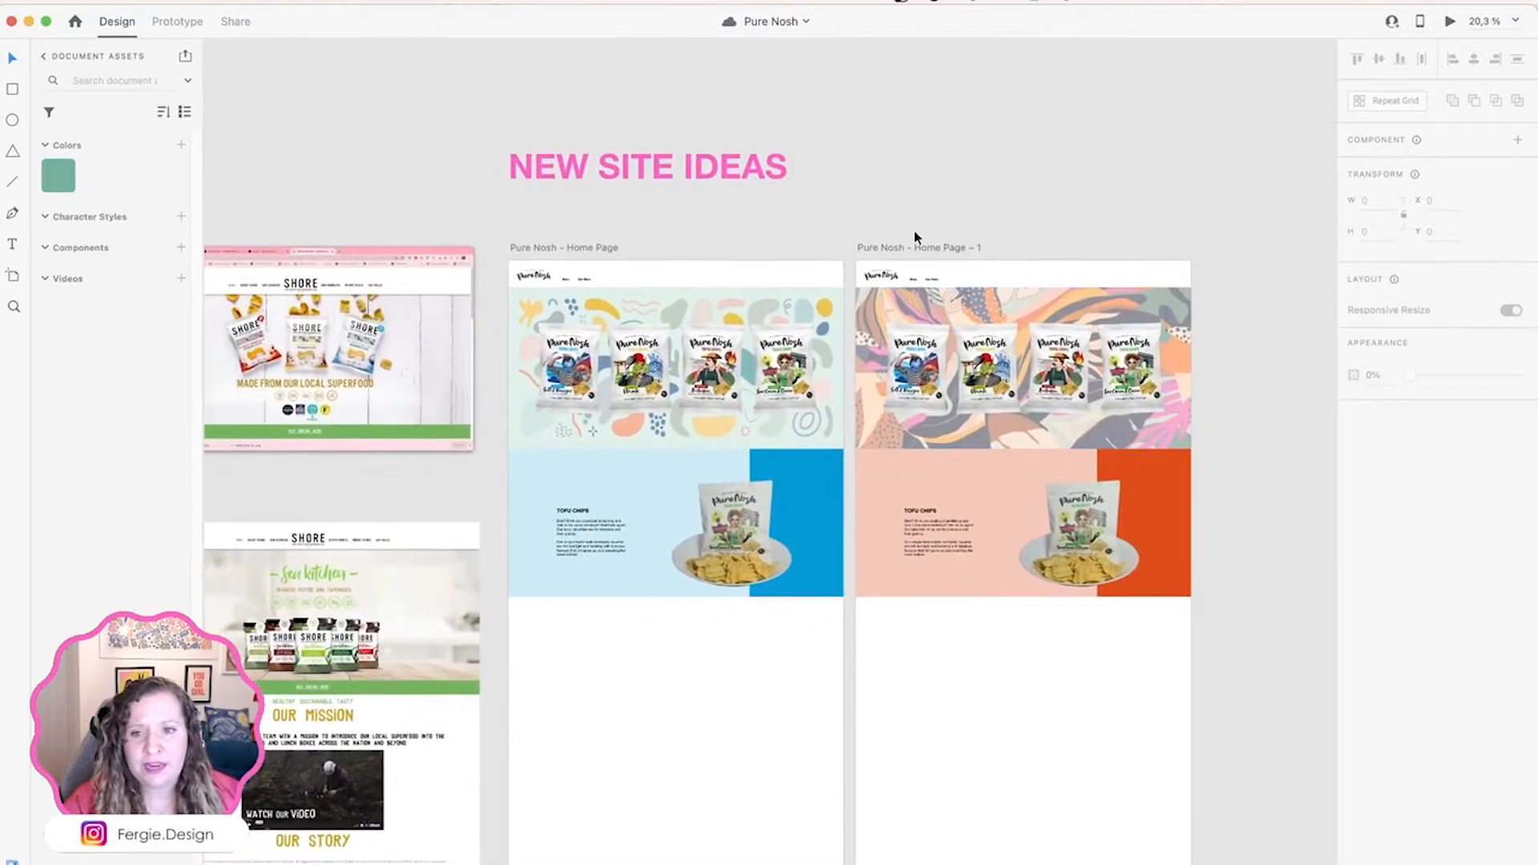
pyautogui.moveTo(914, 247); pyautogui.dragTo(939, 244)
pyautogui.click(939, 205)
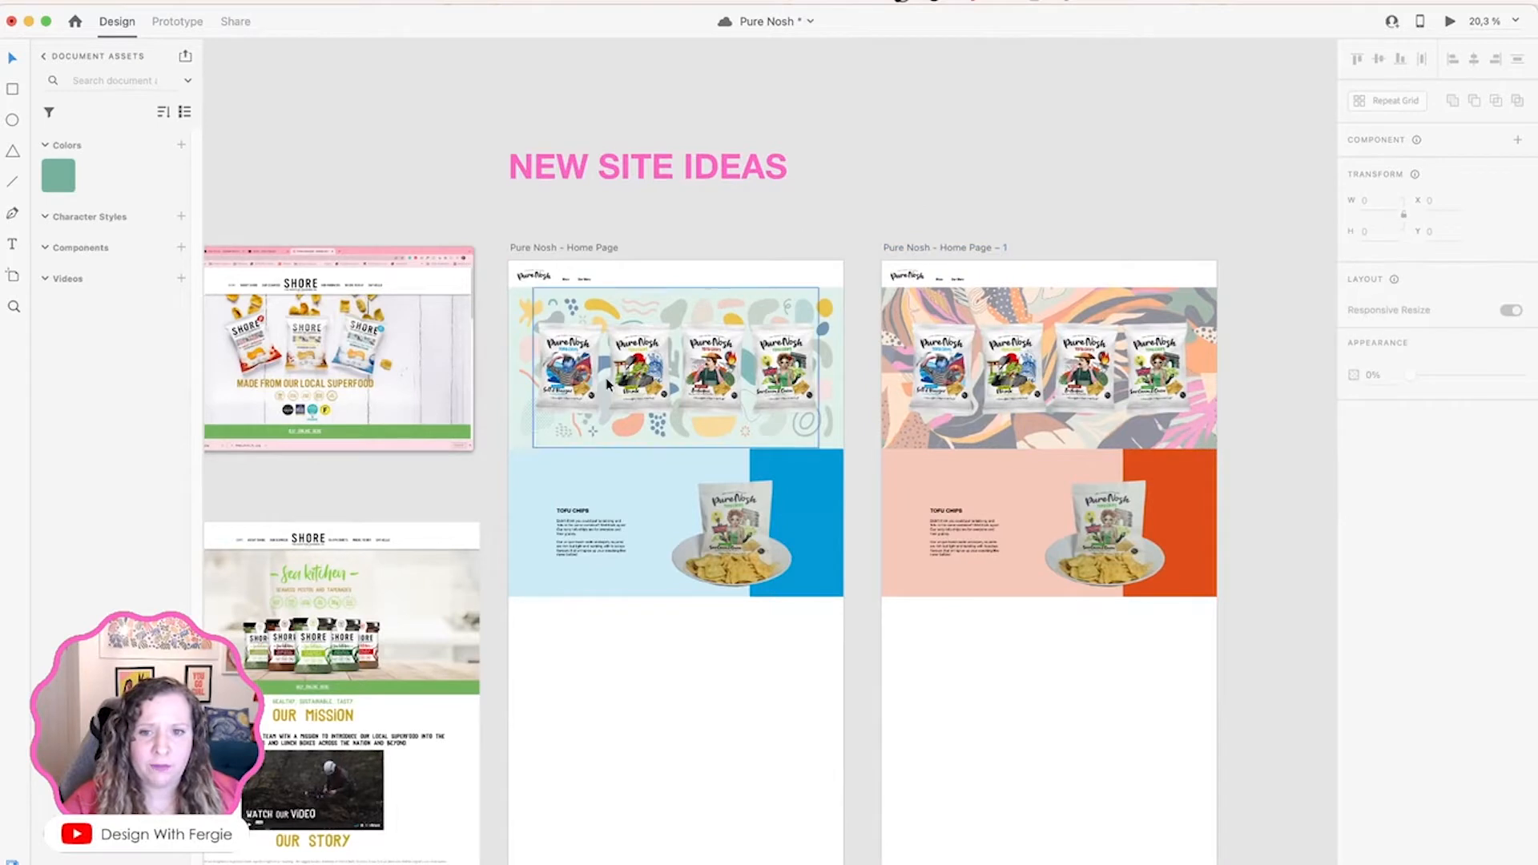
pyautogui.scroll(2, 733, 410)
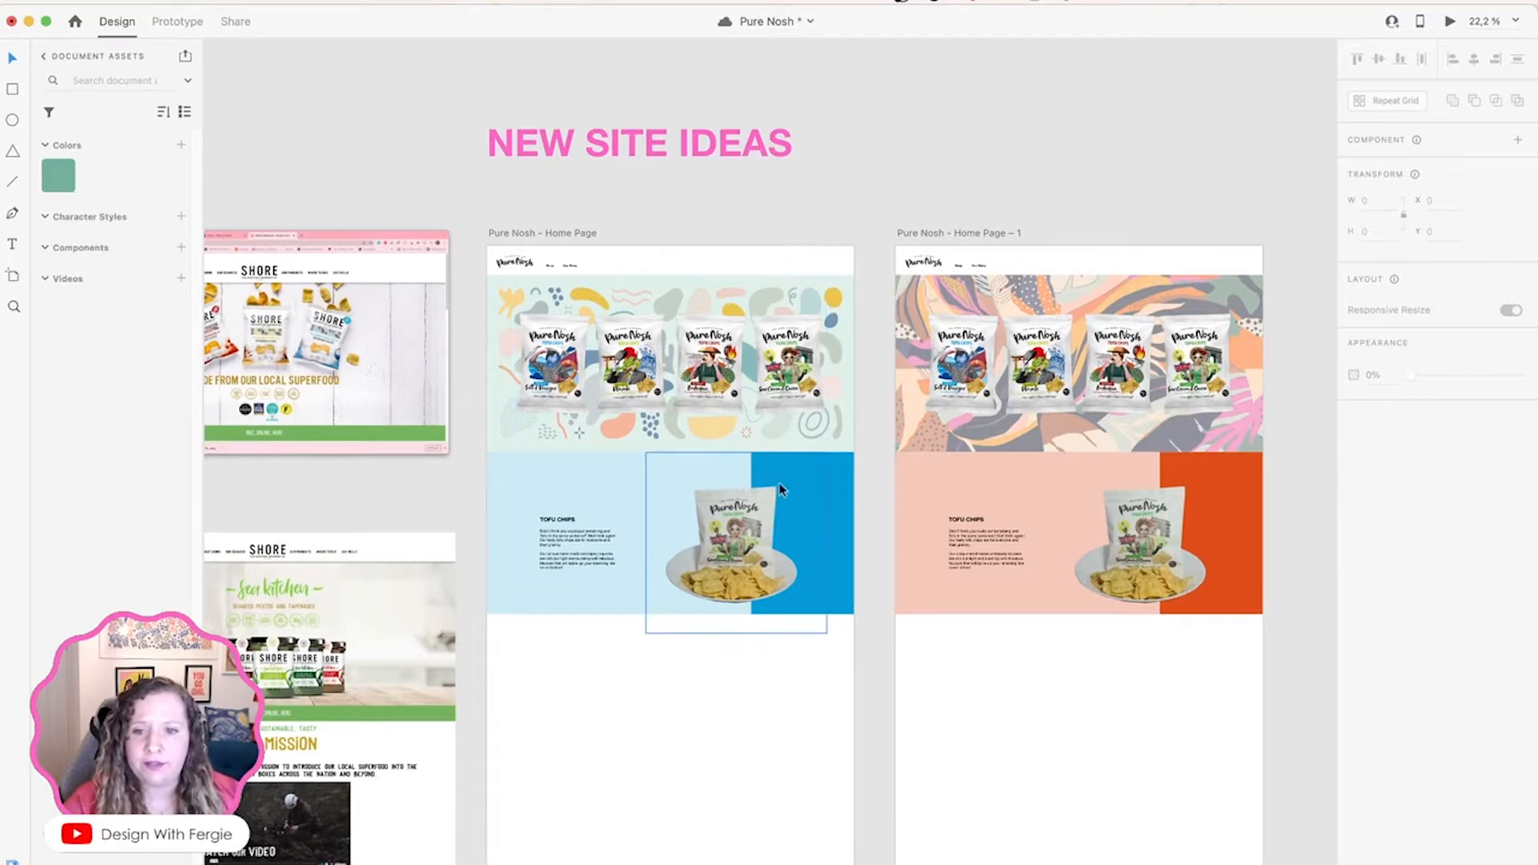
pyautogui.press('super+s')
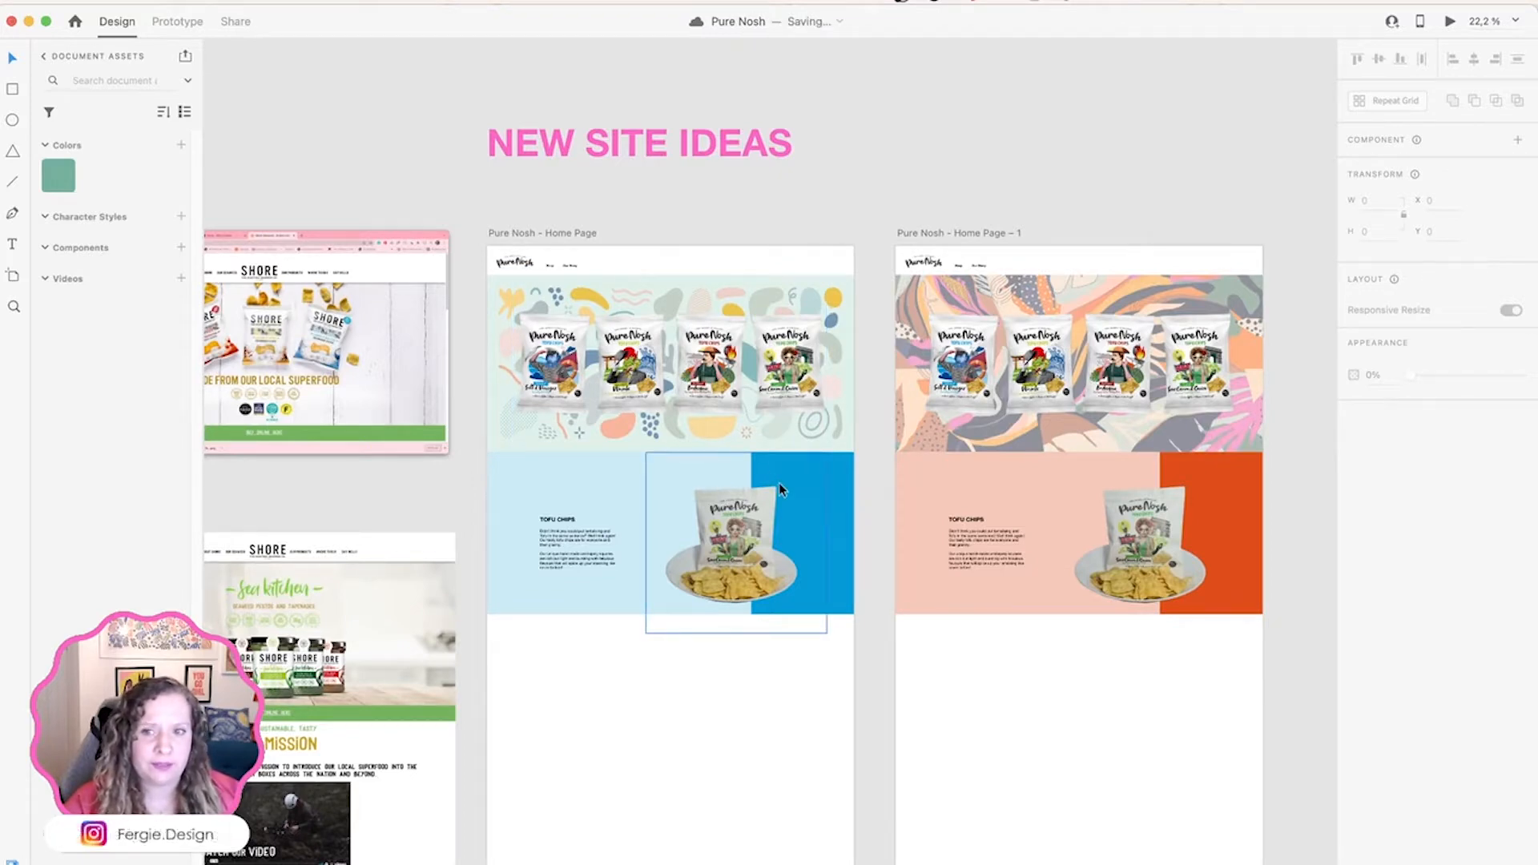
# Step: Examine the first home page idea's hero, with its four chip packets on the patterned mint background
pyautogui.scroll(5, 588, 378)
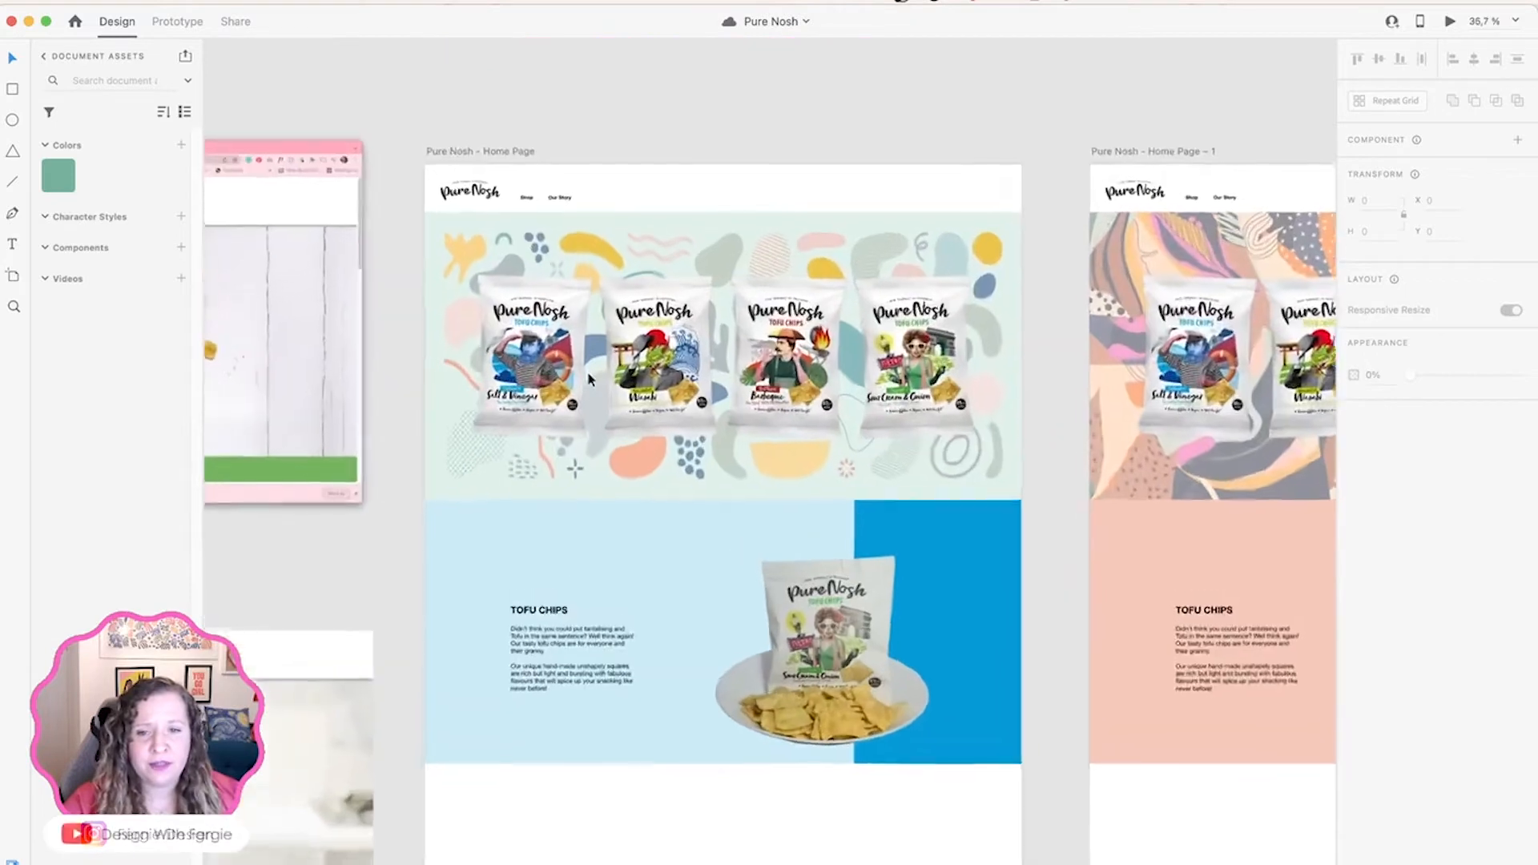
pyautogui.scroll(2, 588, 378)
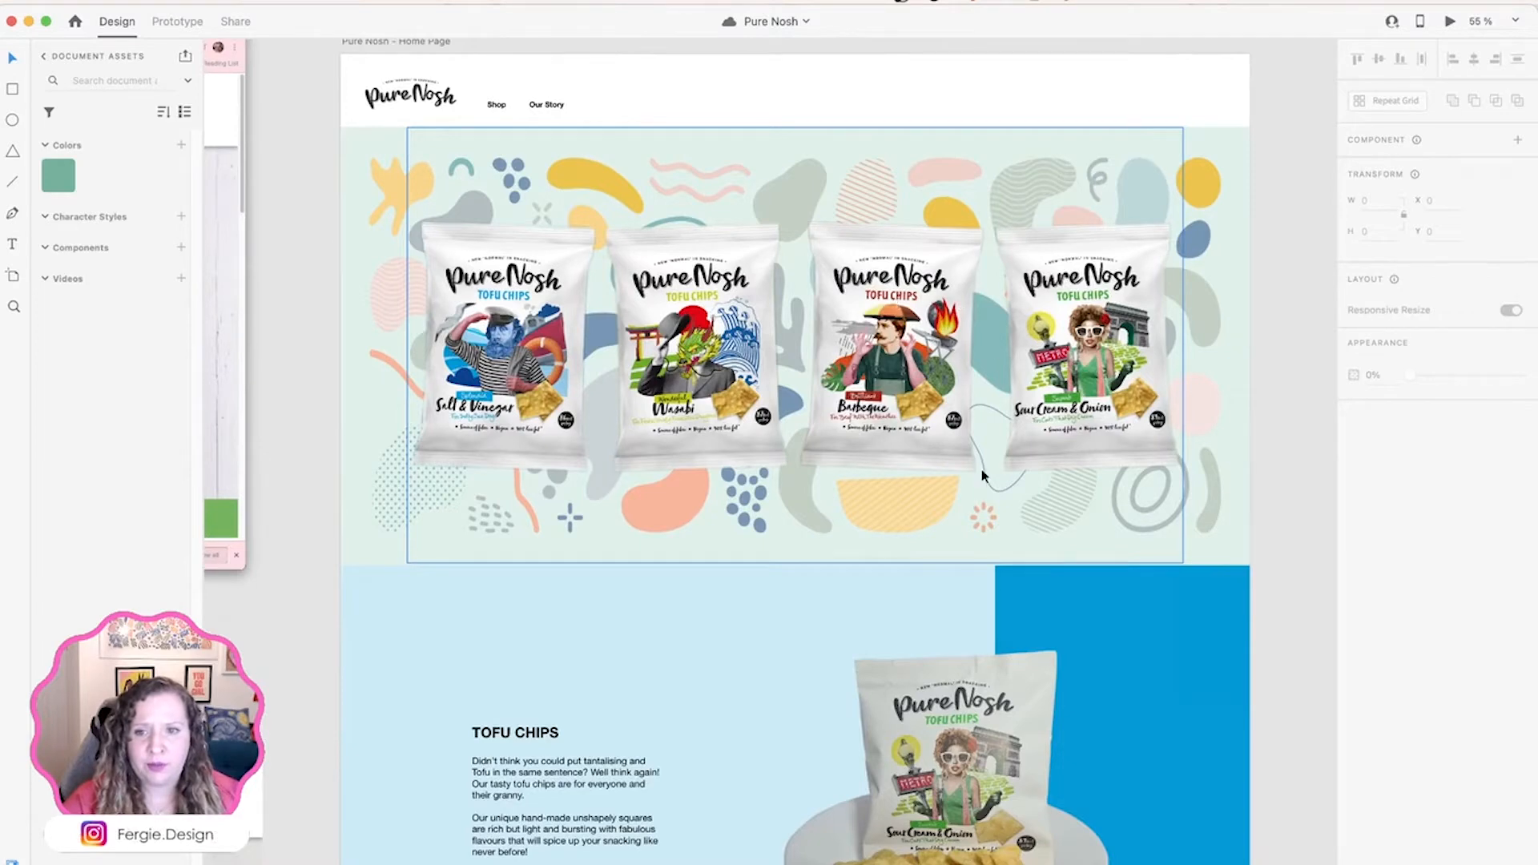
pyautogui.scroll(2, 982, 474)
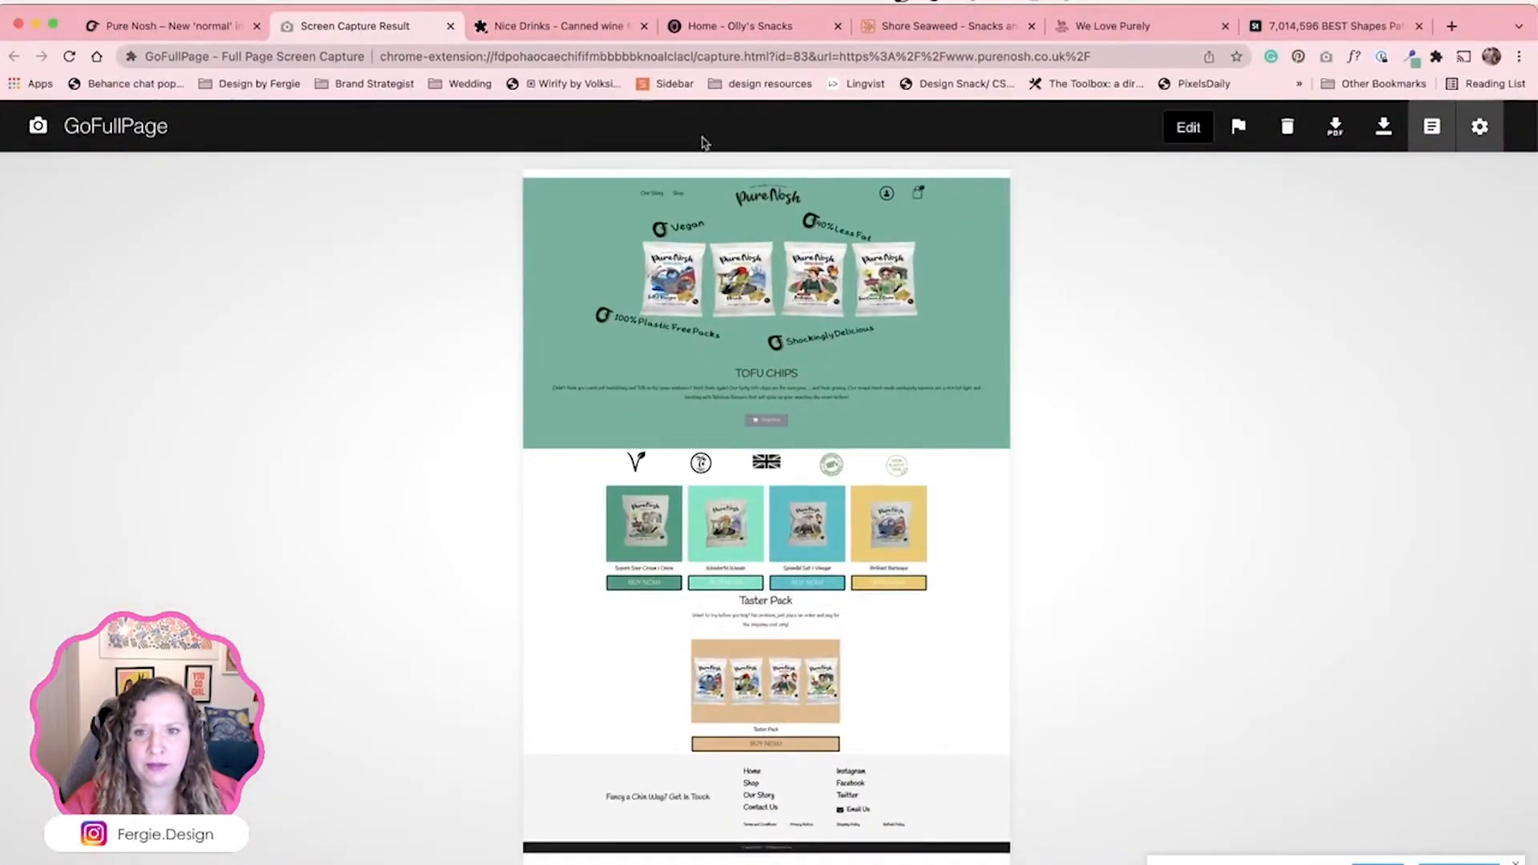
# Step: Switch to the live Pure Nosh website in the browser and examine its hero, icon row and product grid
pyautogui.click(175, 29)
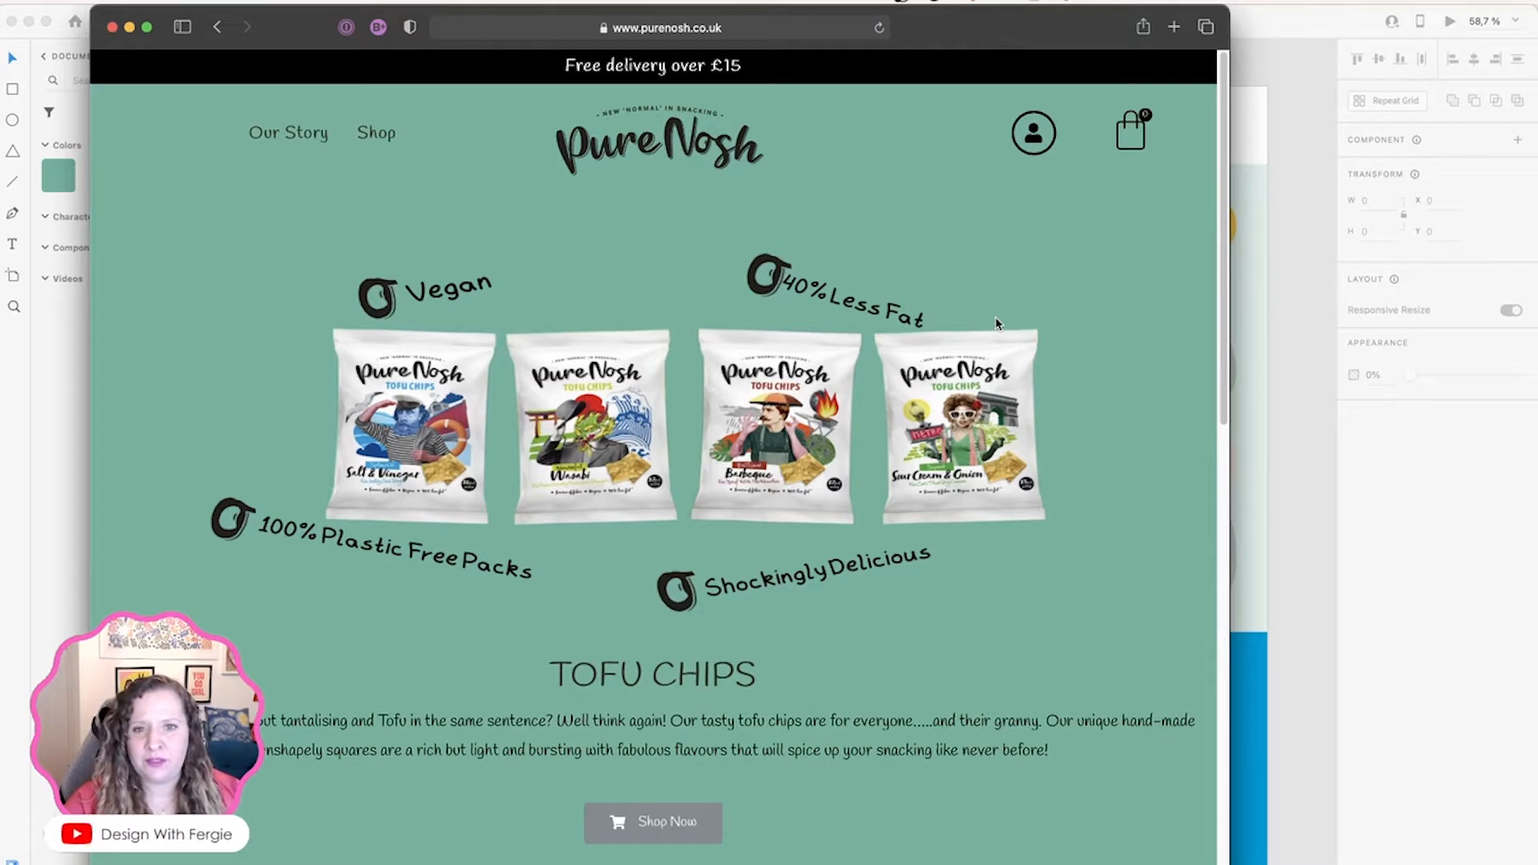
pyautogui.scroll(-5, 997, 323)
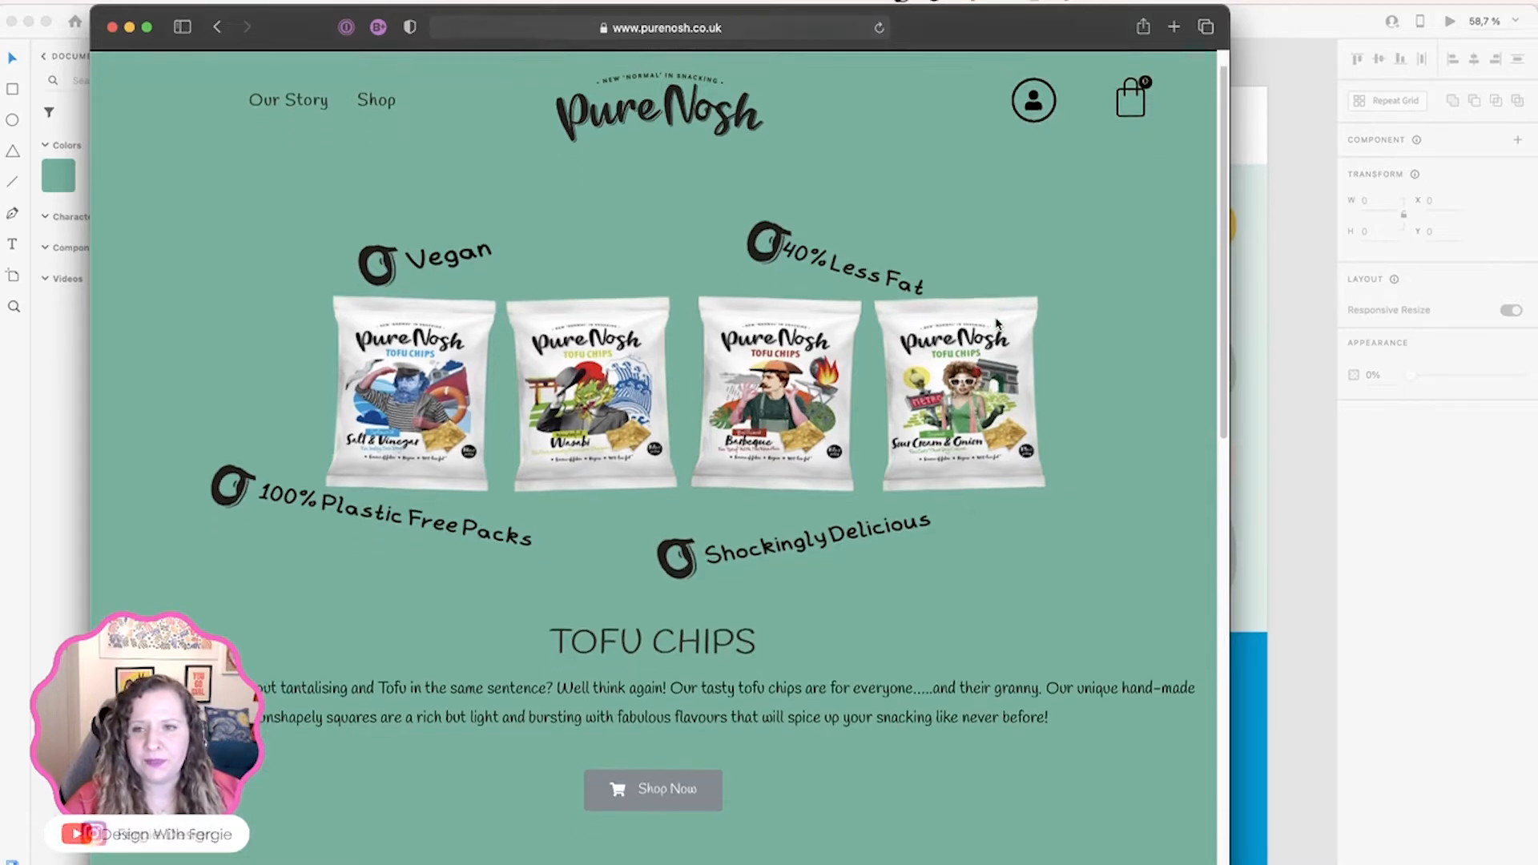
pyautogui.scroll(-5, 997, 323)
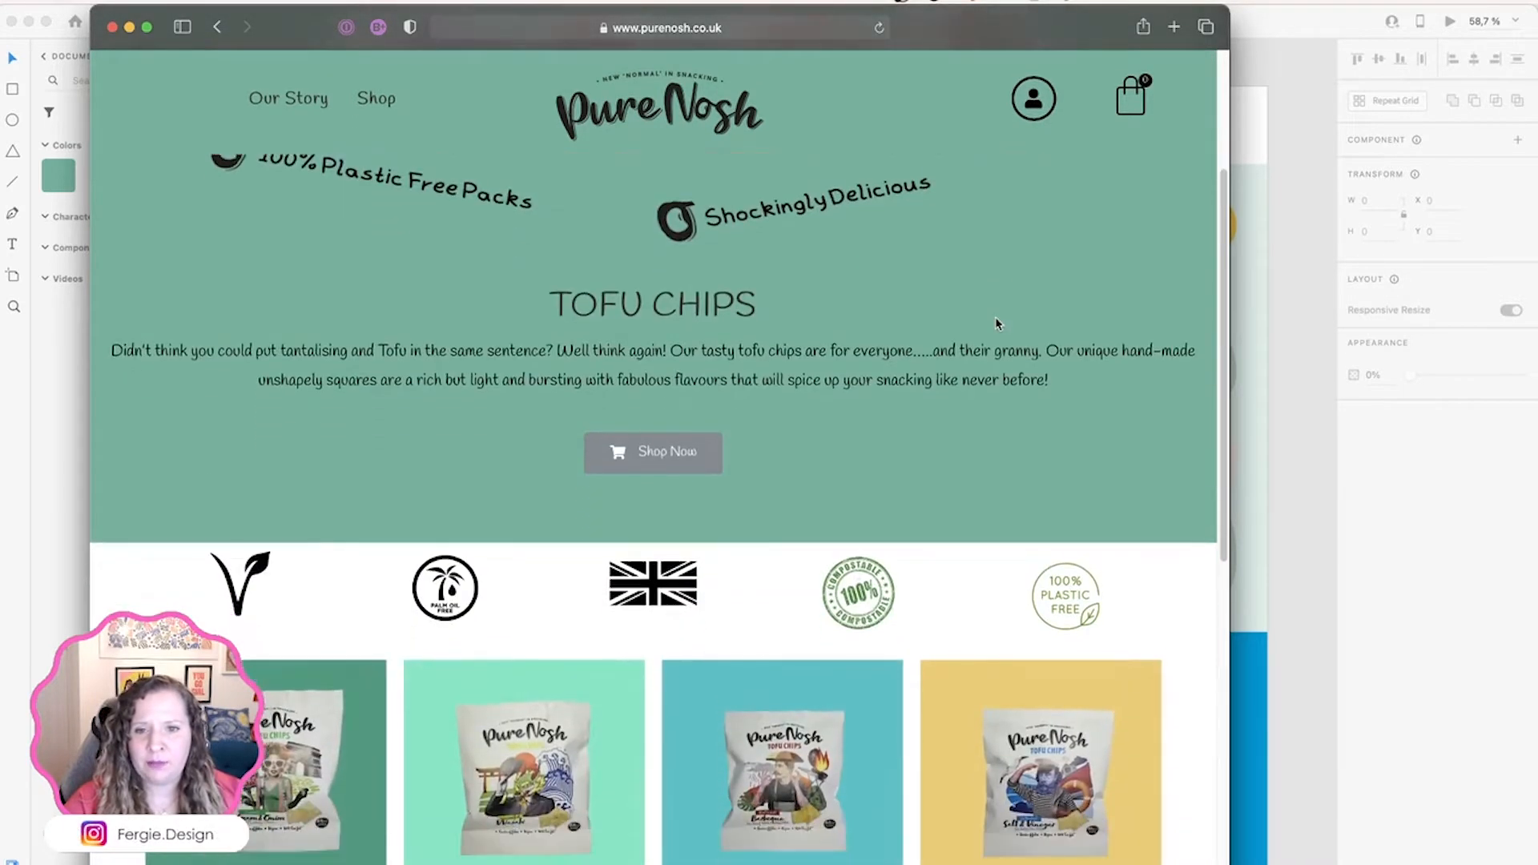
pyautogui.scroll(-3, 997, 323)
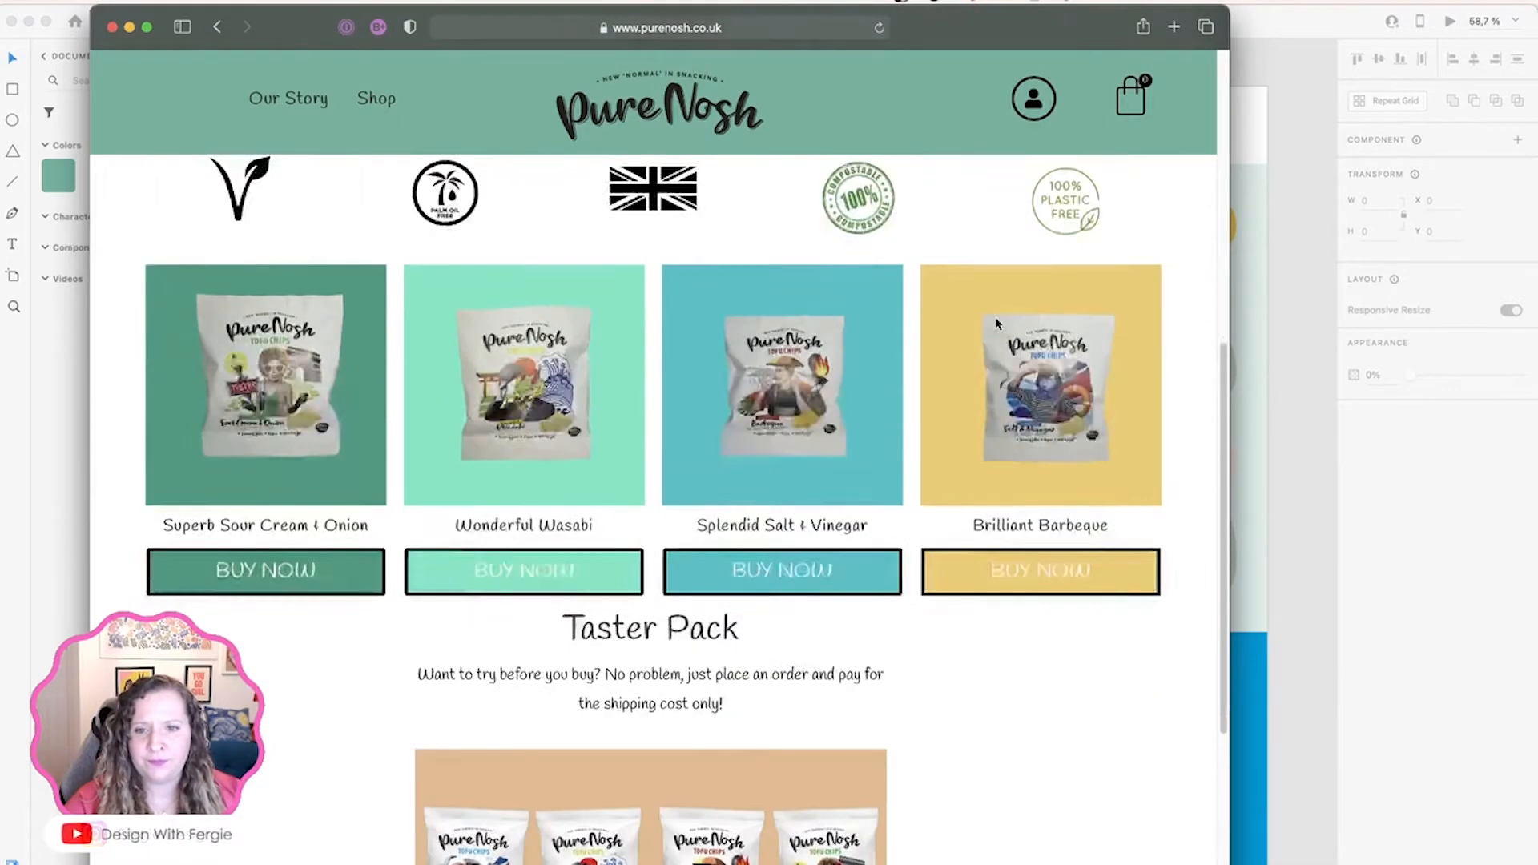
pyautogui.scroll(4, 961, 427)
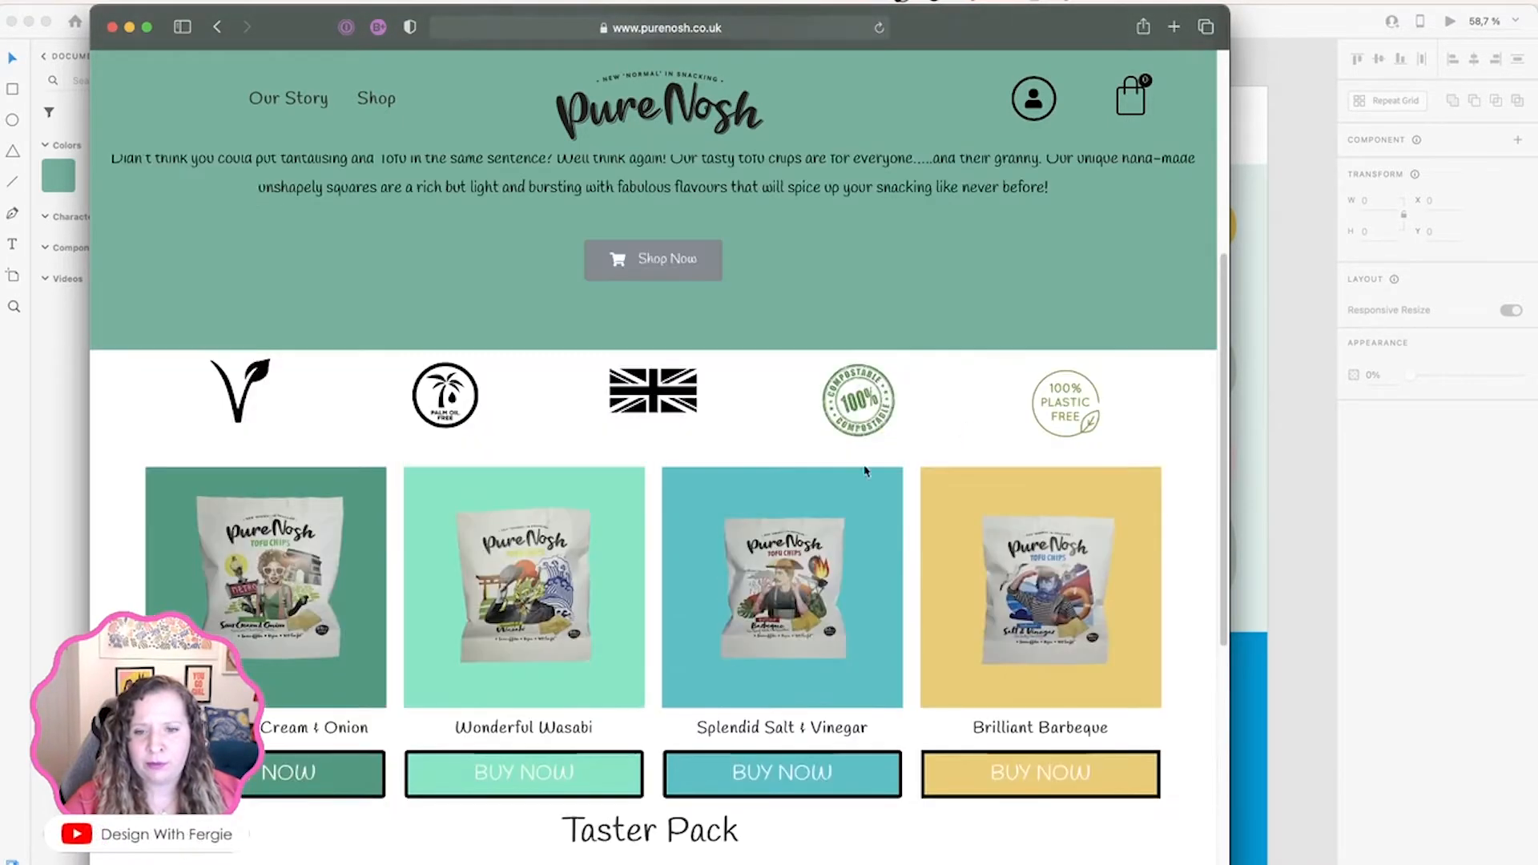
pyautogui.scroll(-1, 935, 610)
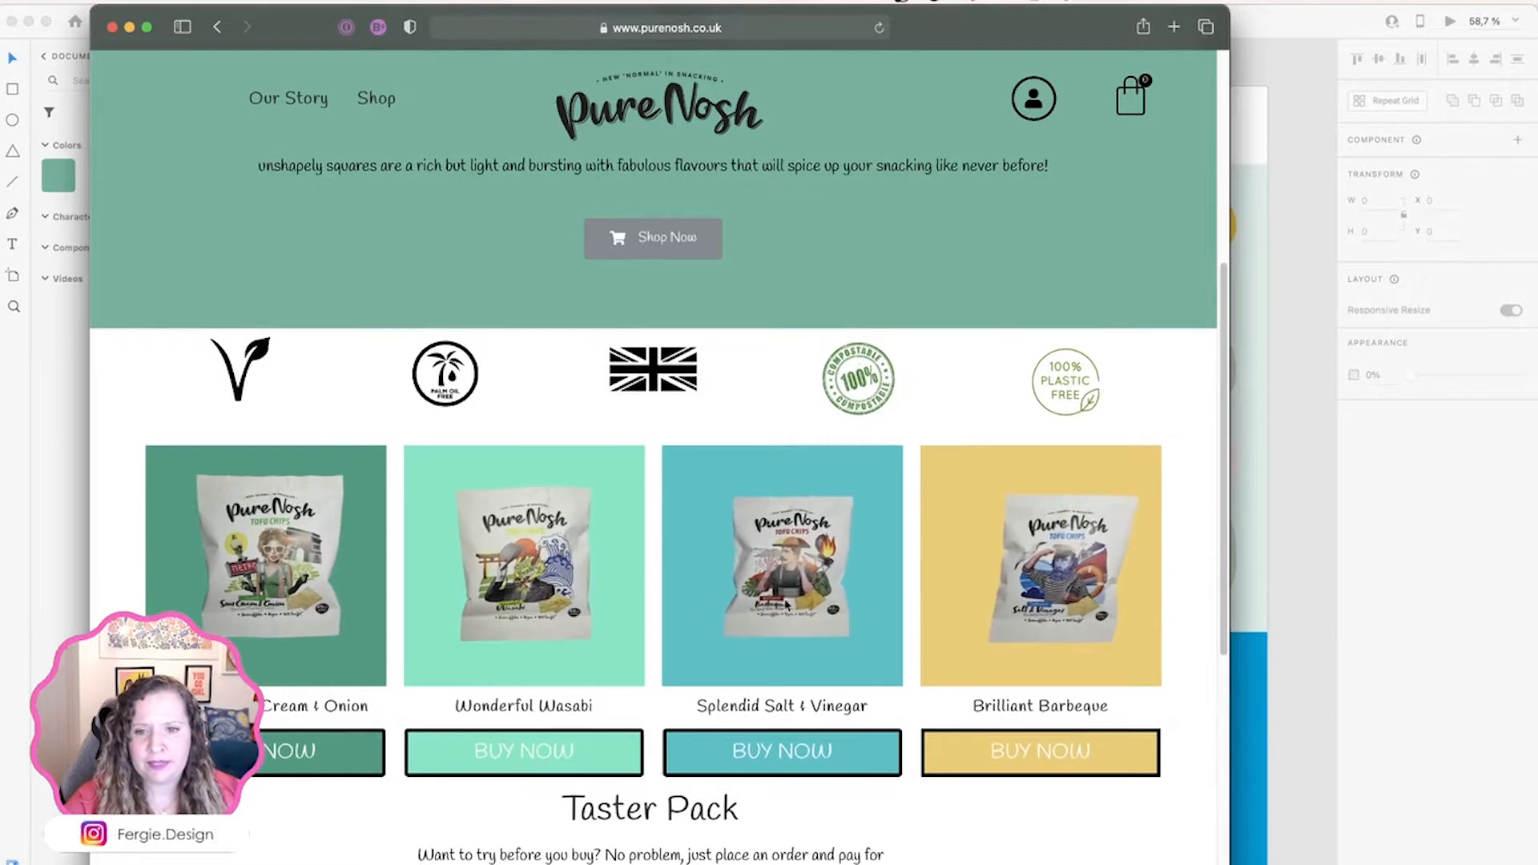
pyautogui.scroll(-1, 225, 610)
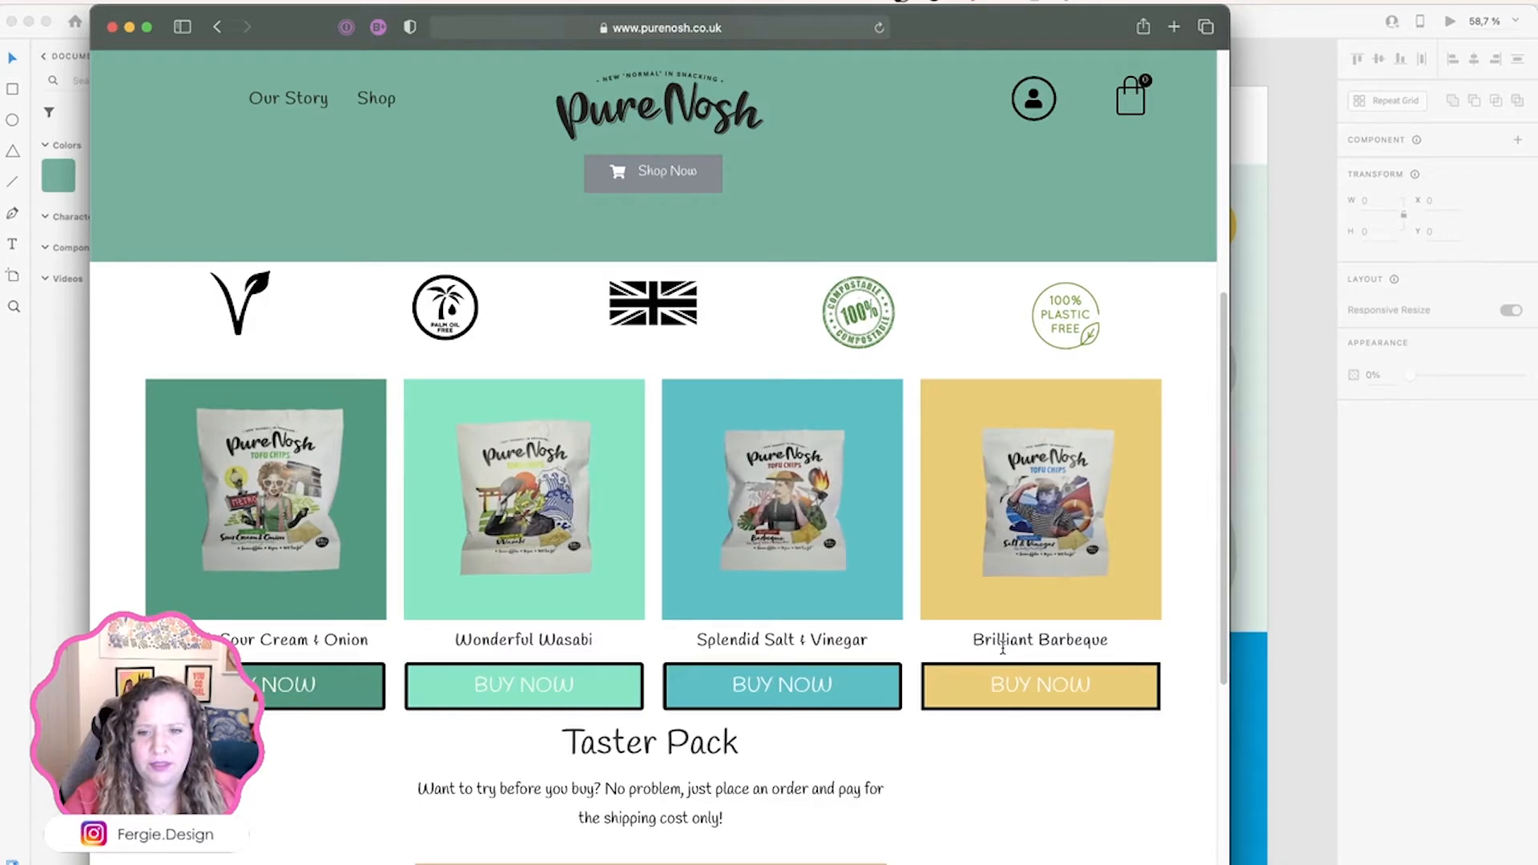
# Step: Highlight the product names and the Taster Pack heading, and examine the taster pack section down to the footer
pyautogui.moveTo(1093, 638); pyautogui.dragTo(264, 609)
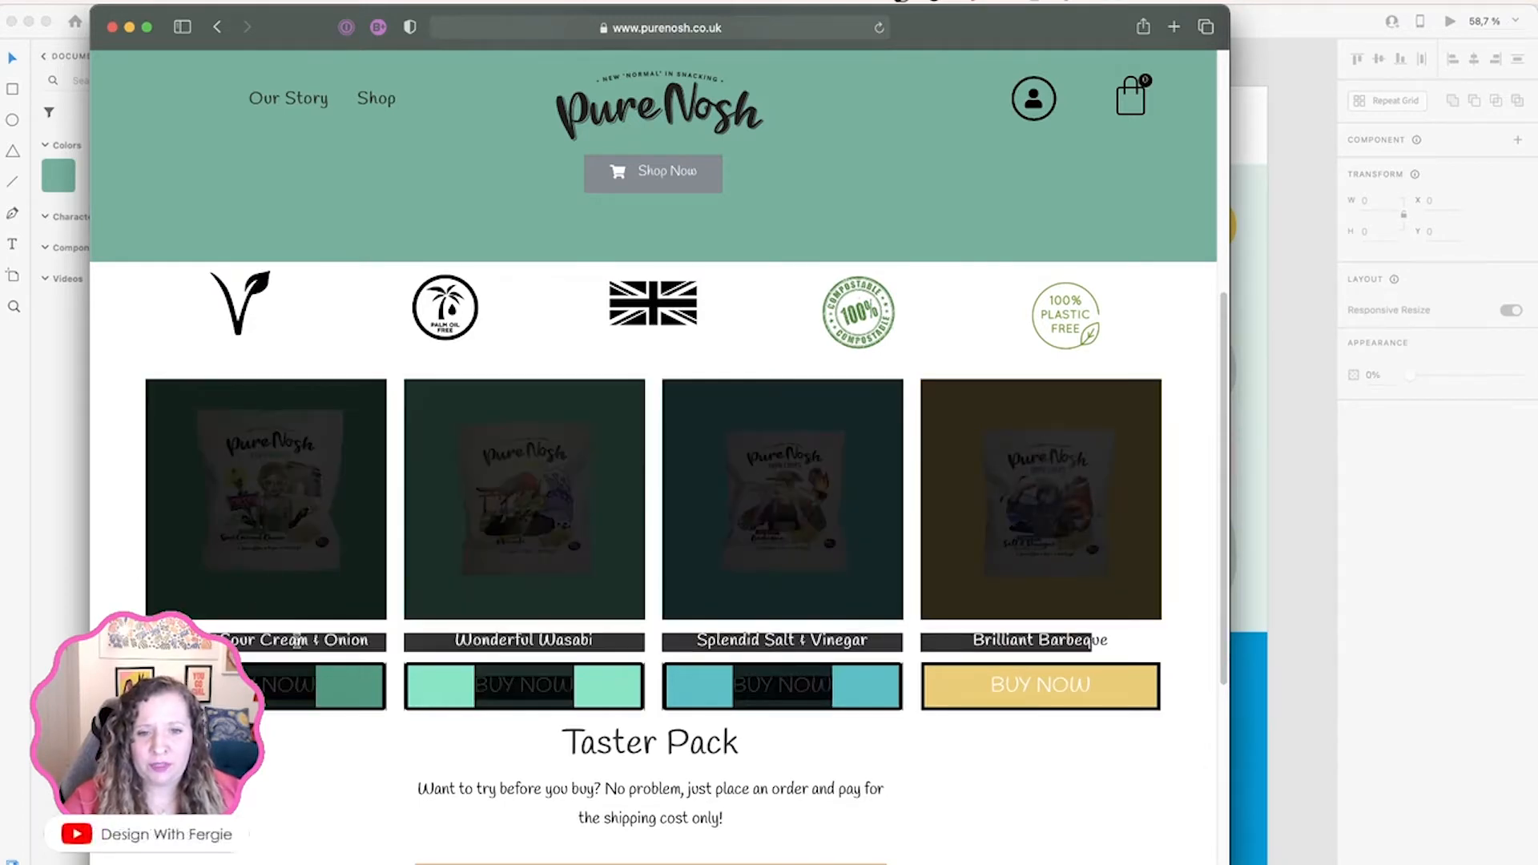
pyautogui.click(297, 641)
pyautogui.scroll(-3, 357, 725)
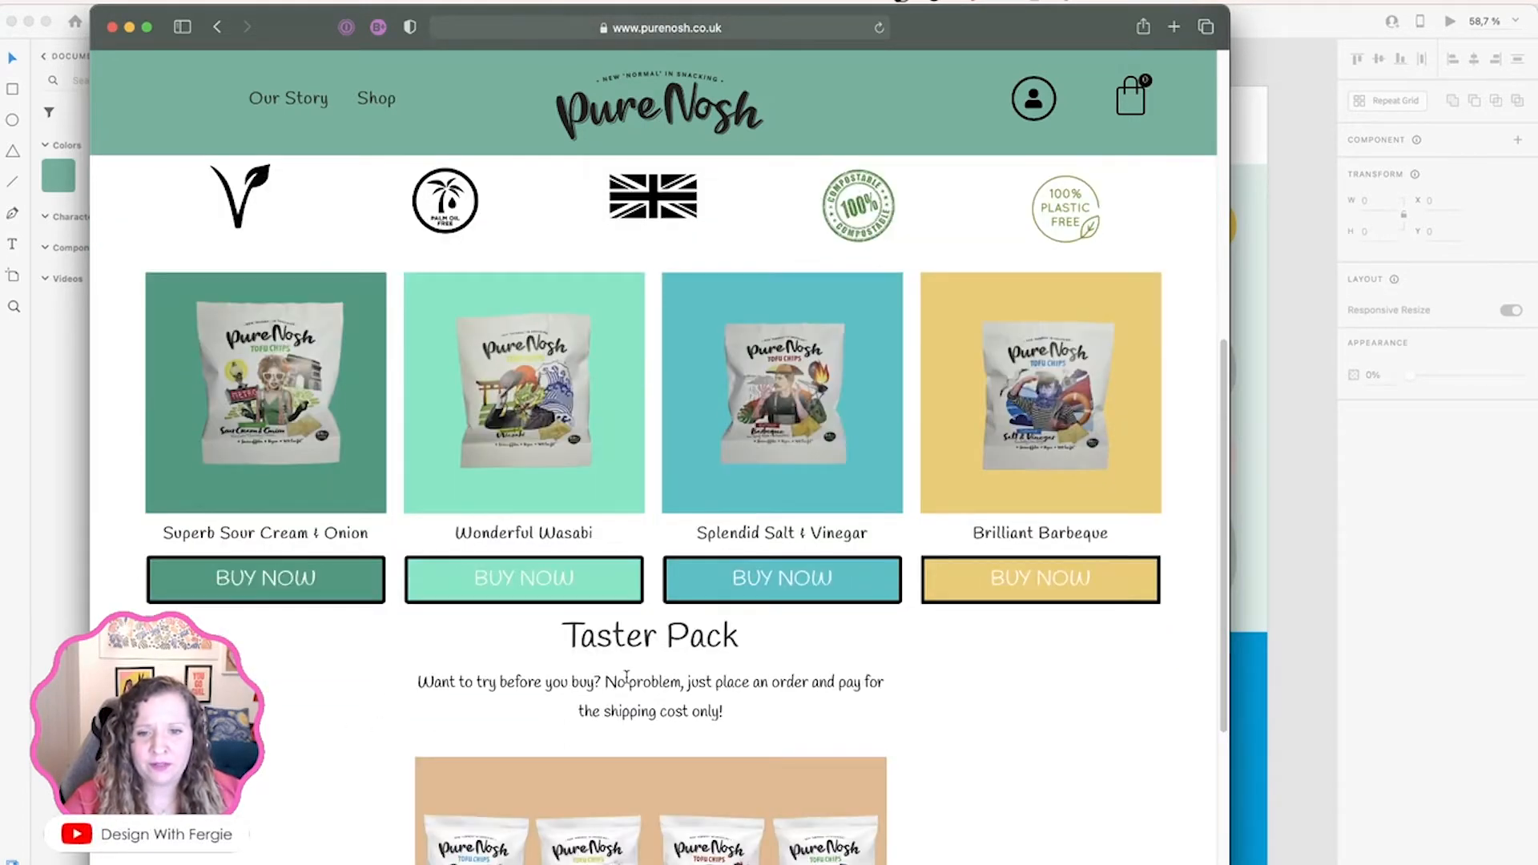
pyautogui.moveTo(566, 638); pyautogui.dragTo(741, 638)
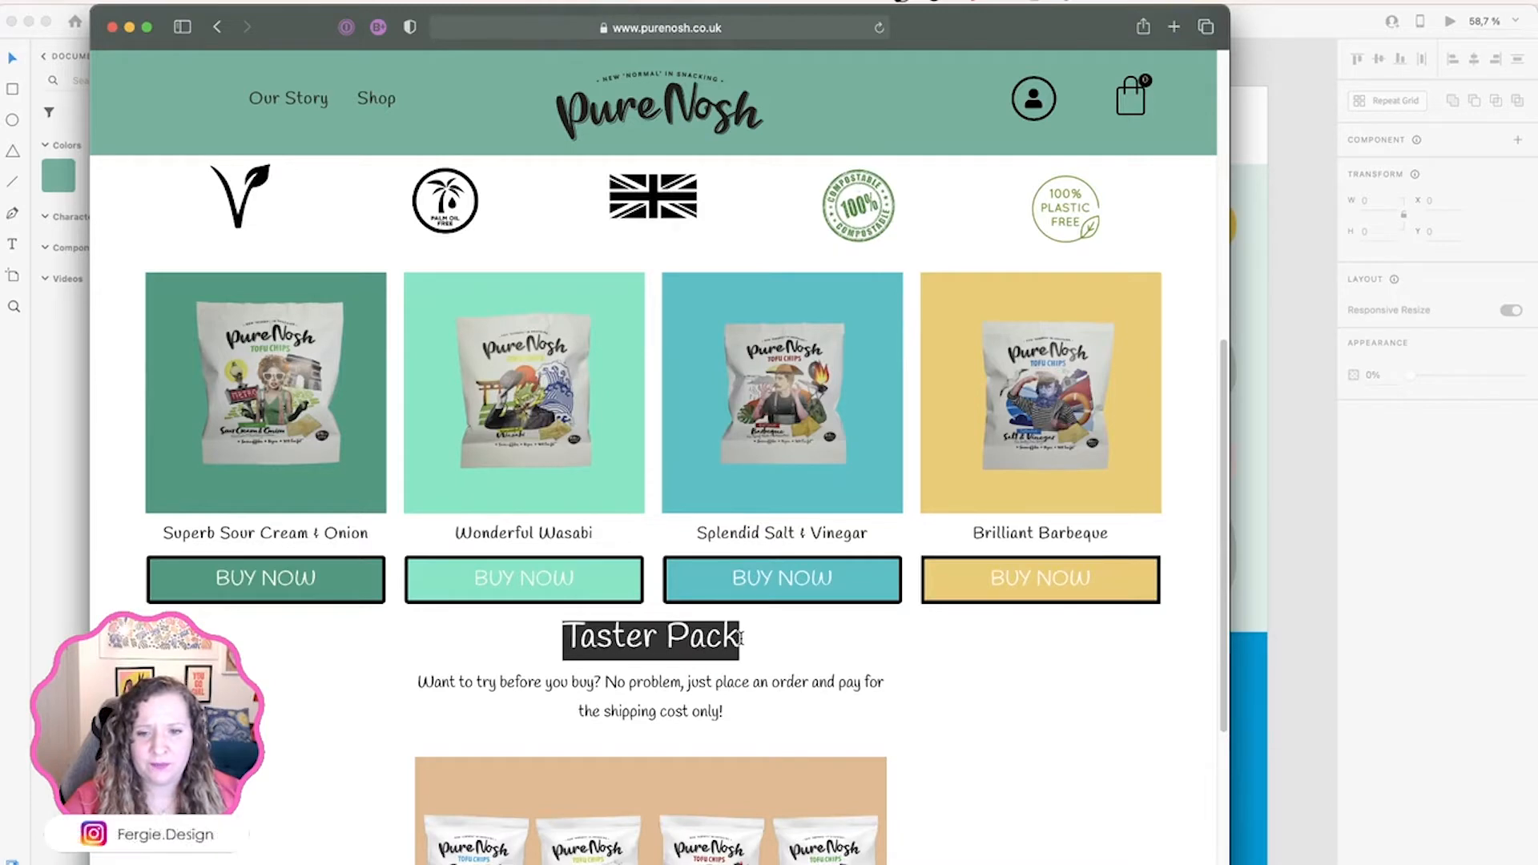
pyautogui.scroll(-10, 392, 723)
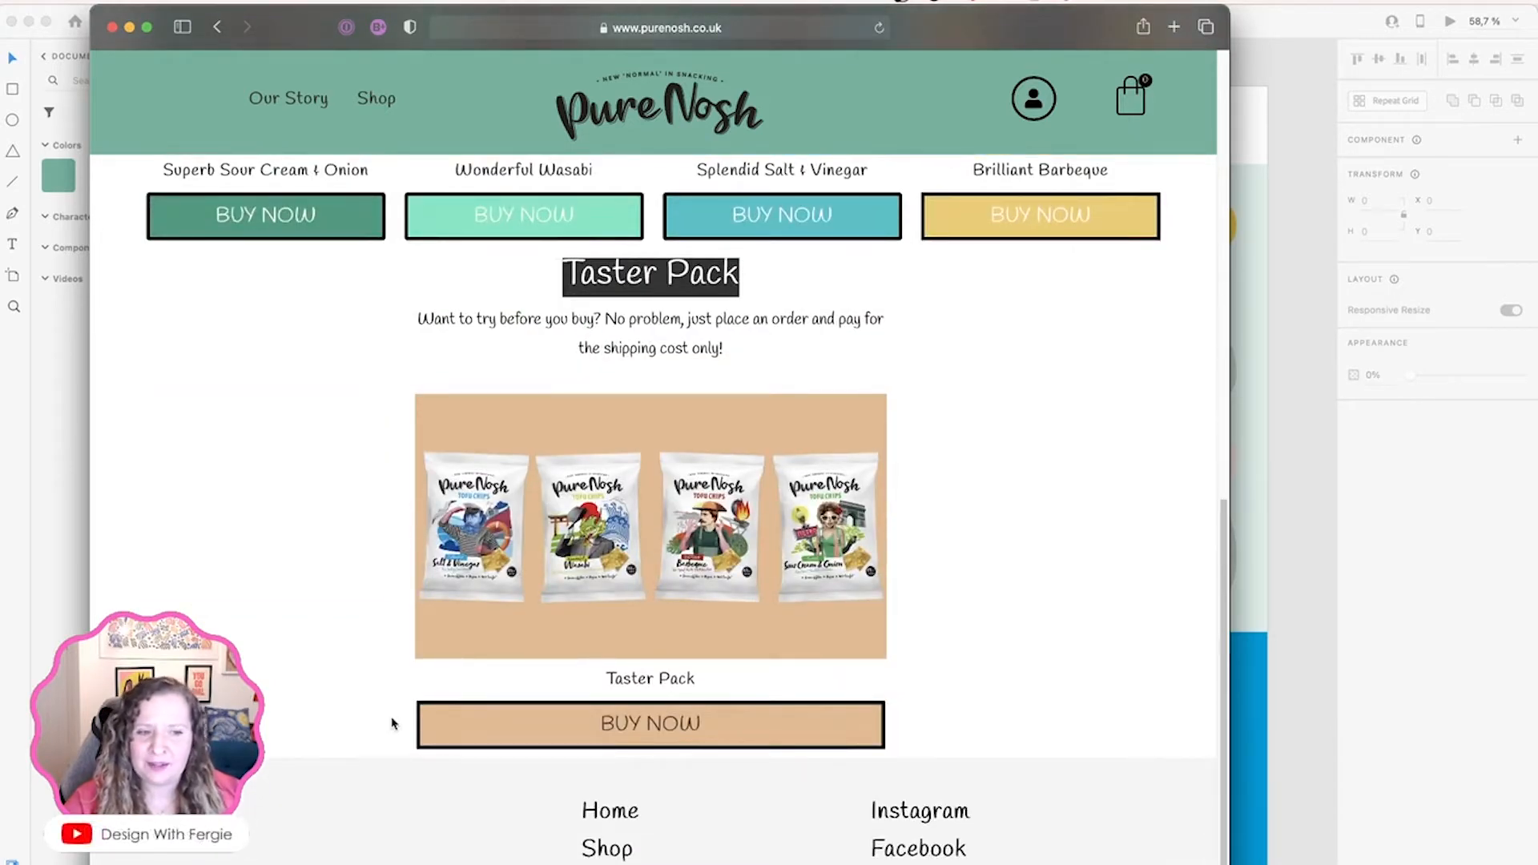
pyautogui.scroll(-3, 393, 724)
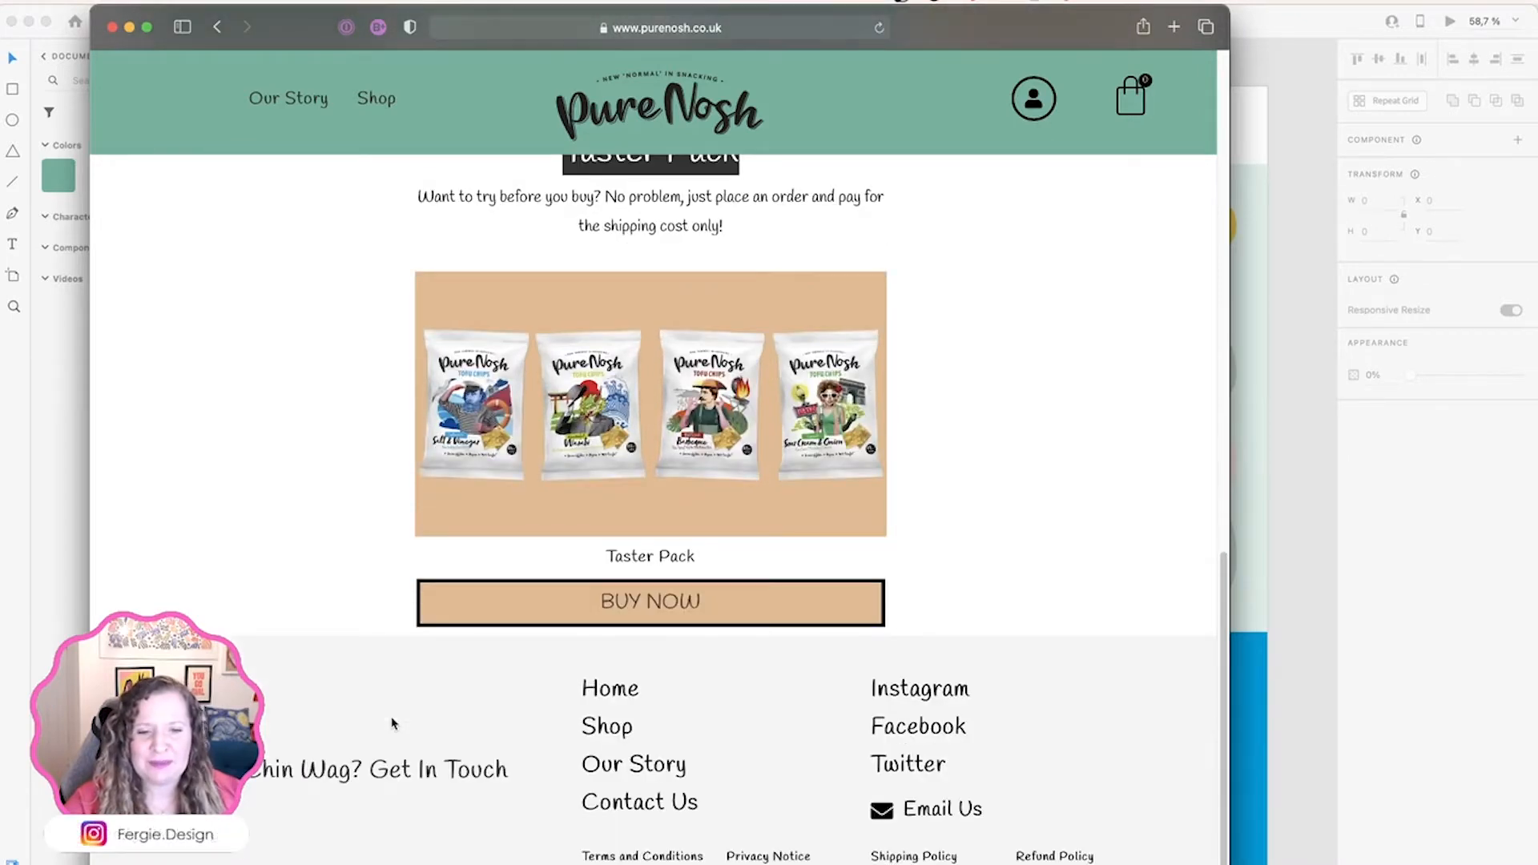
# Step: Highlight the Taster Pack description about paying only for shipping, and review the page back up to its hero
pyautogui.scroll(12, 393, 723)
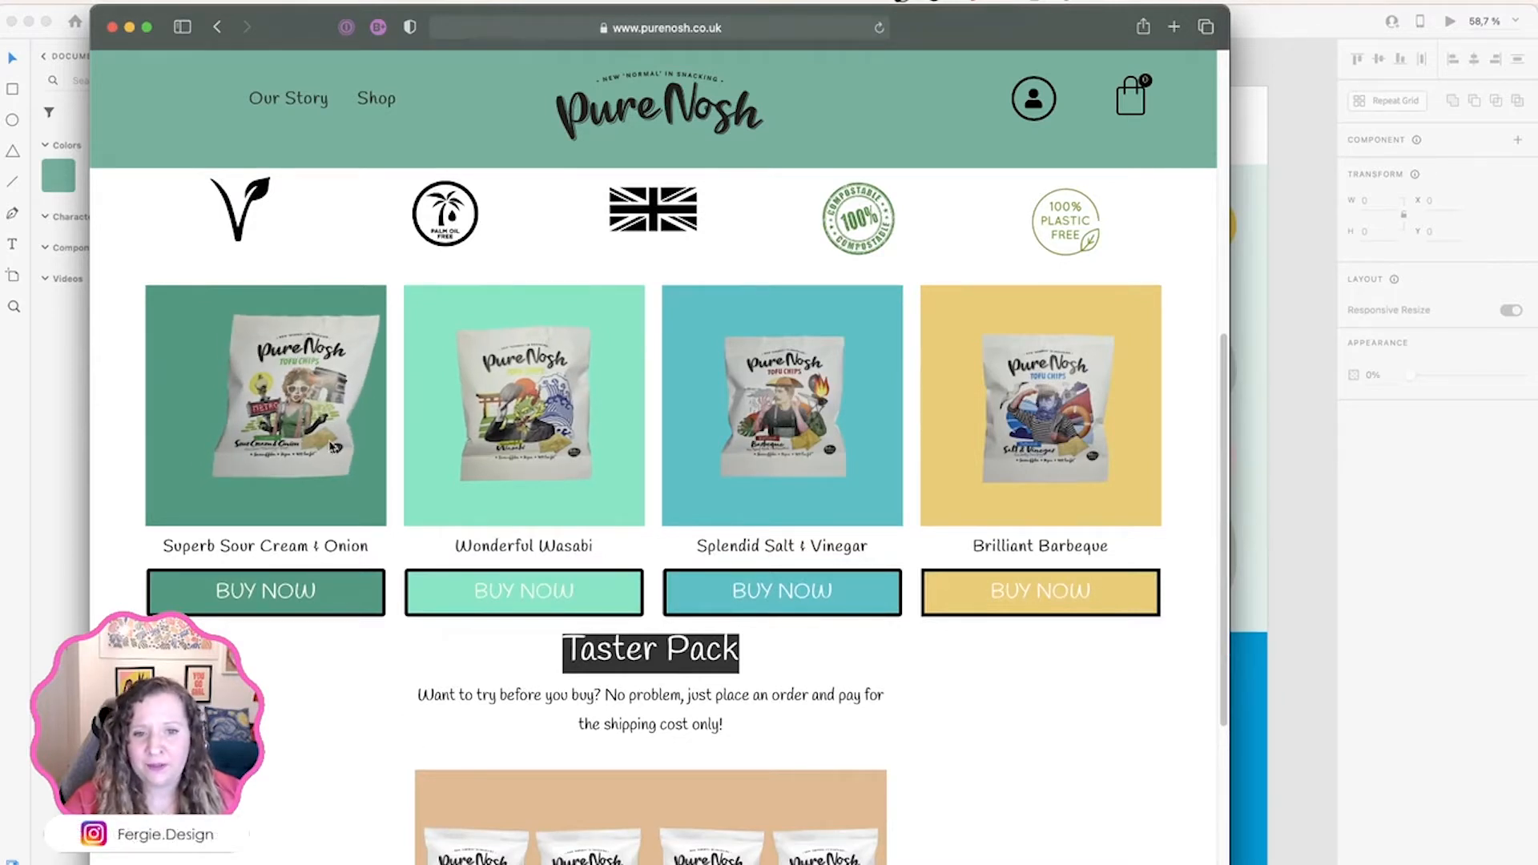
pyautogui.click(548, 655)
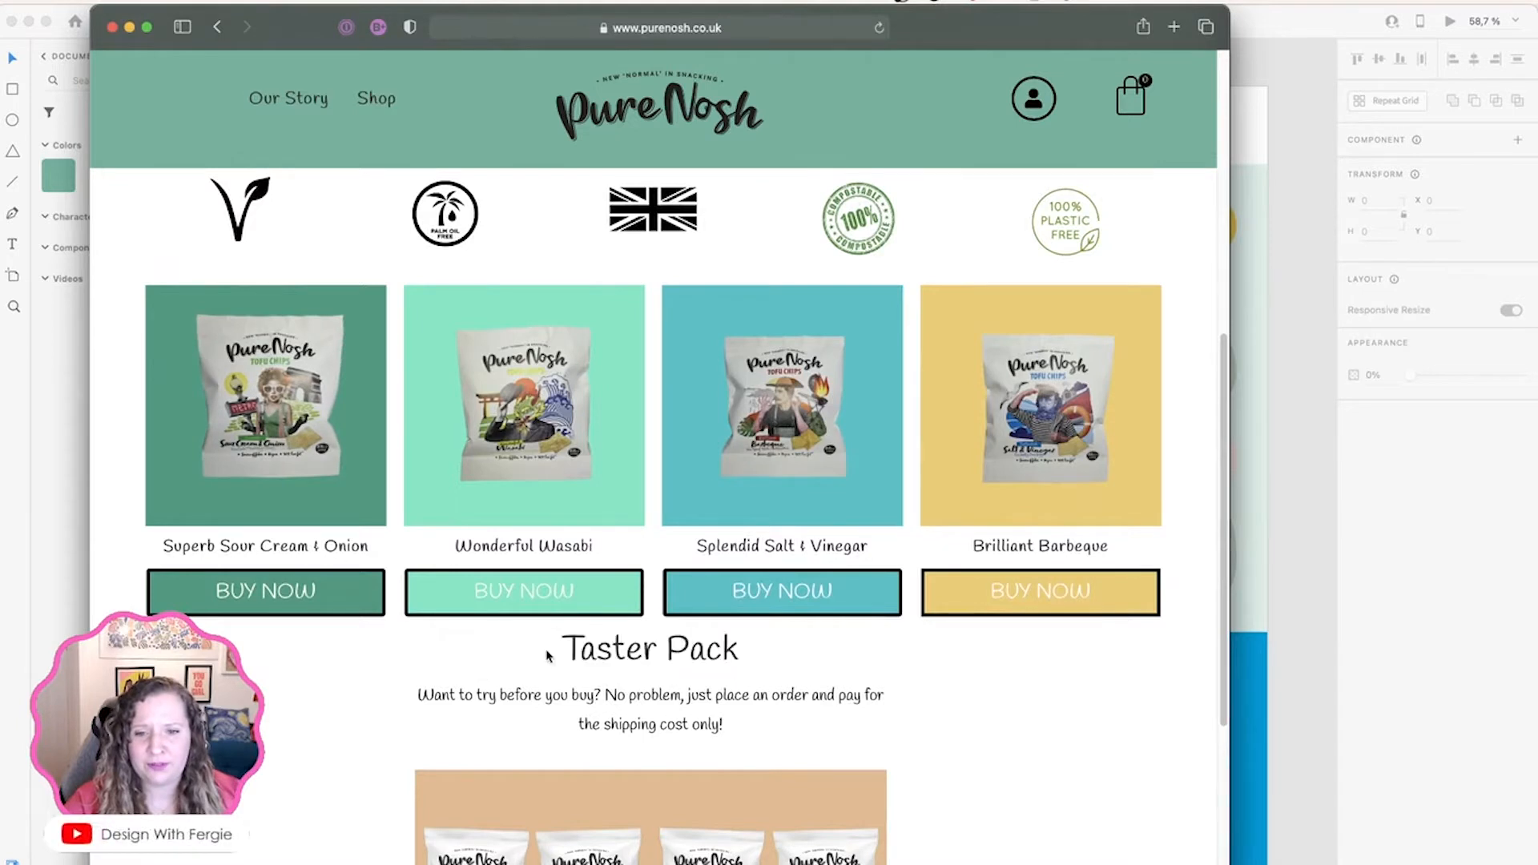
pyautogui.moveTo(718, 726); pyautogui.dragTo(422, 694)
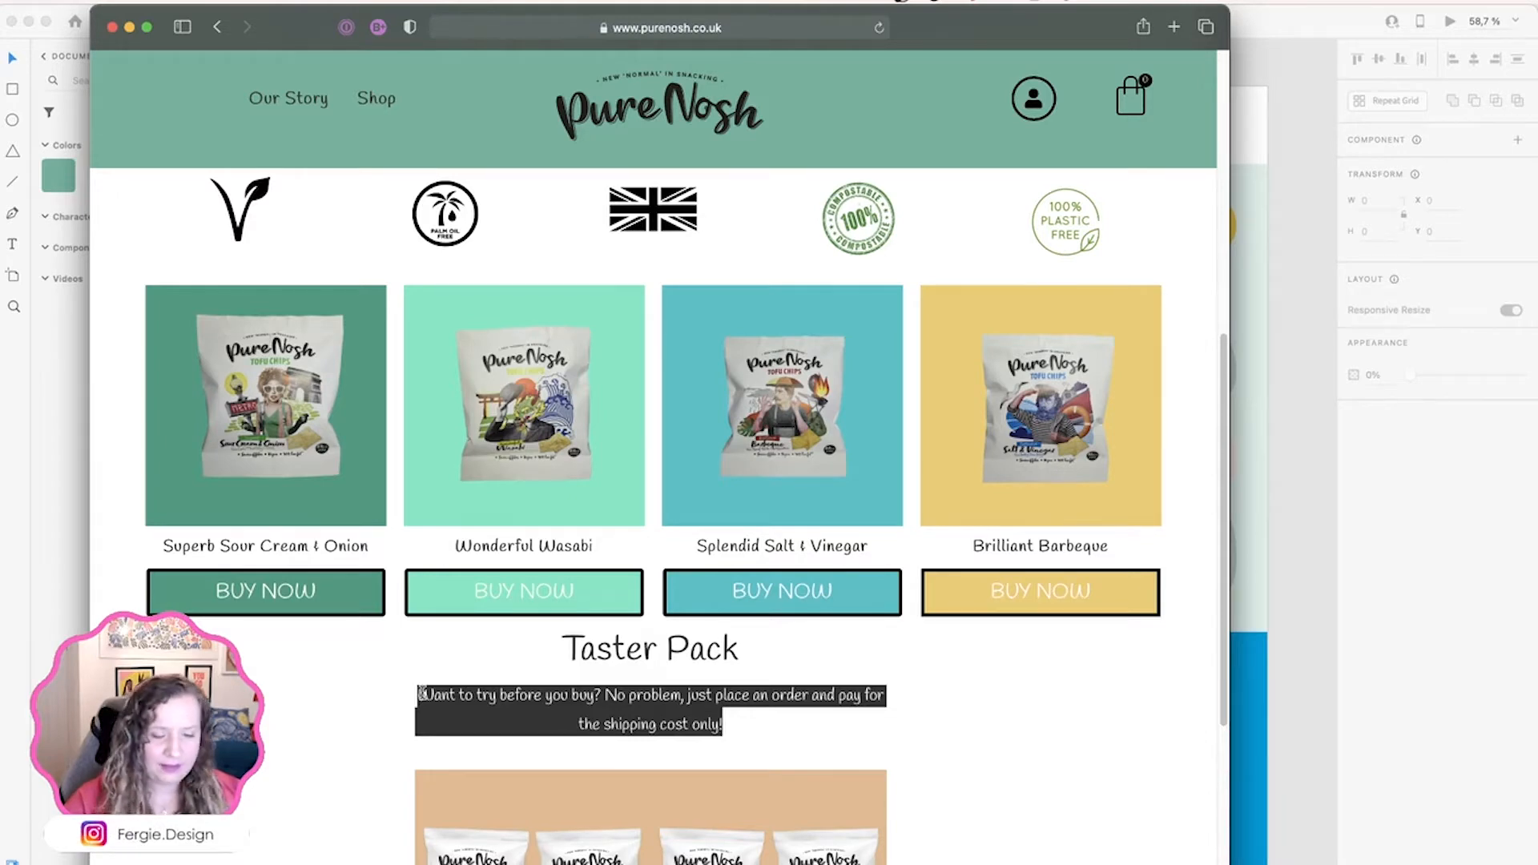
pyautogui.scroll(-3, 422, 693)
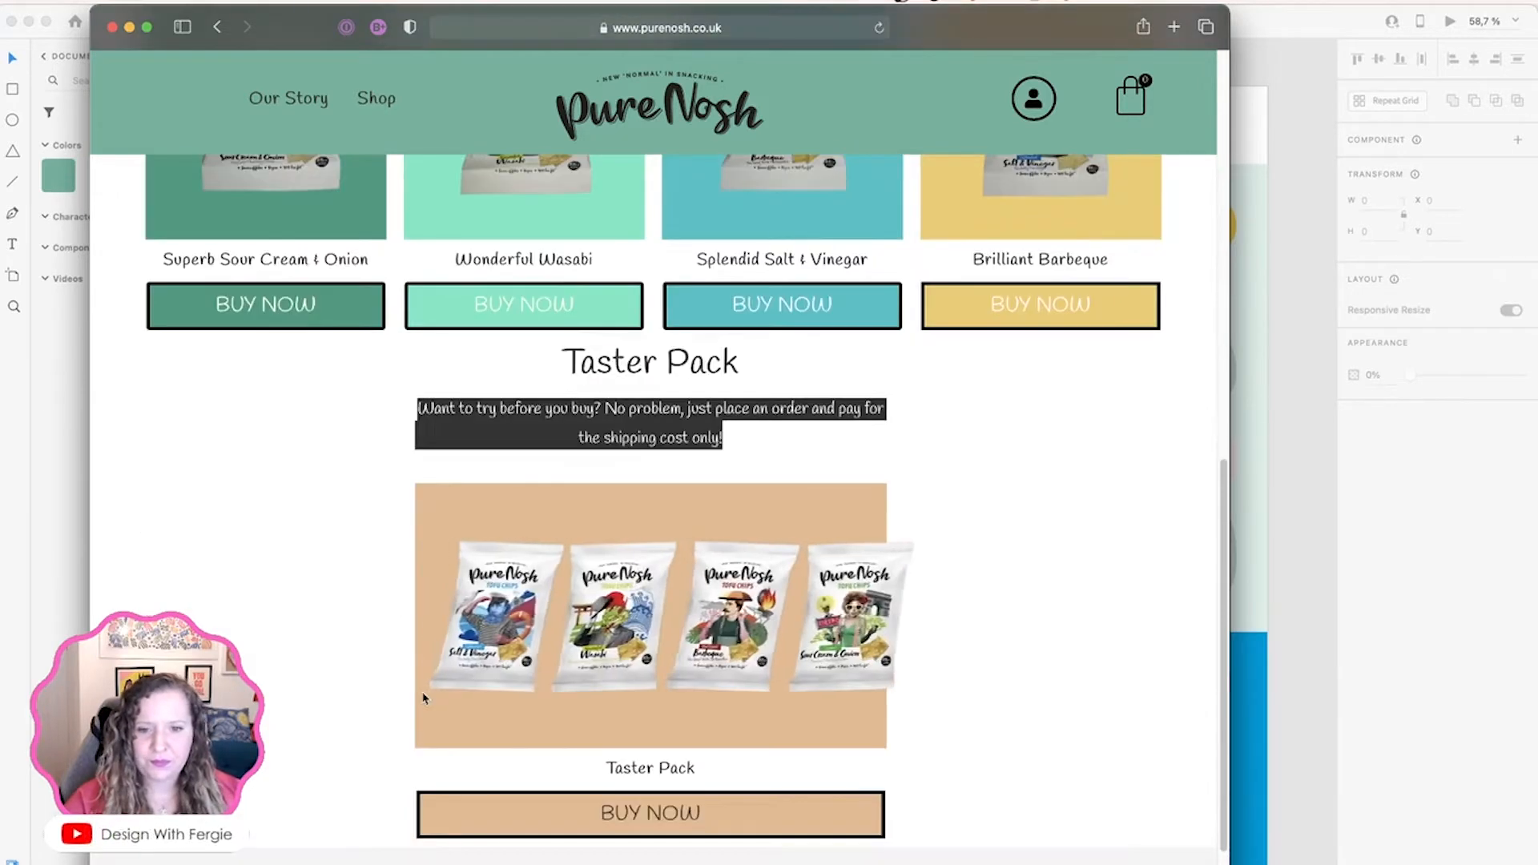
pyautogui.scroll(15, 422, 695)
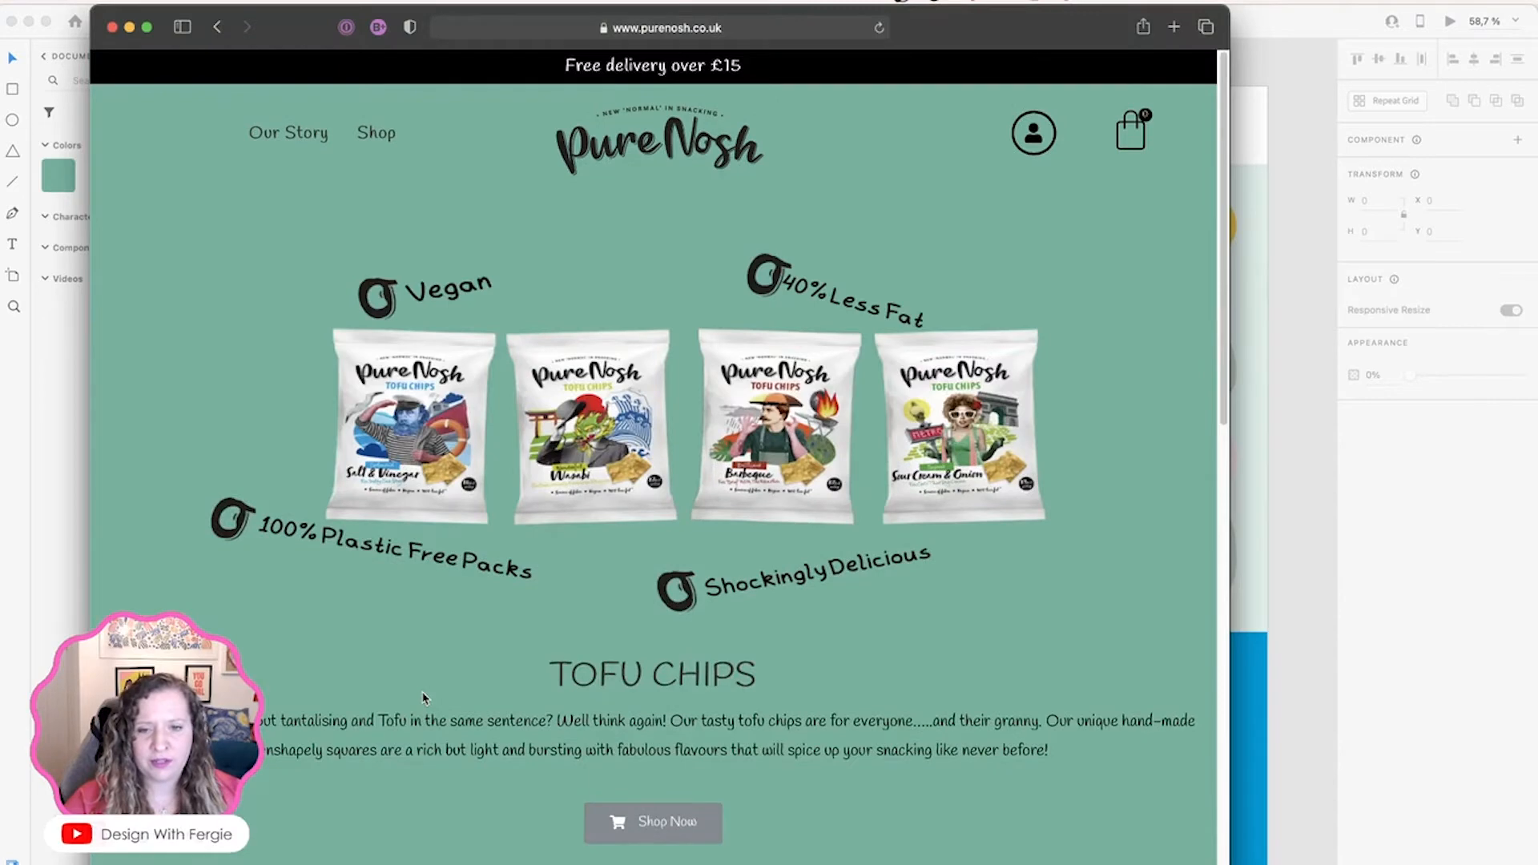
pyautogui.scroll(-10, 422, 697)
pyautogui.scroll(15, 422, 697)
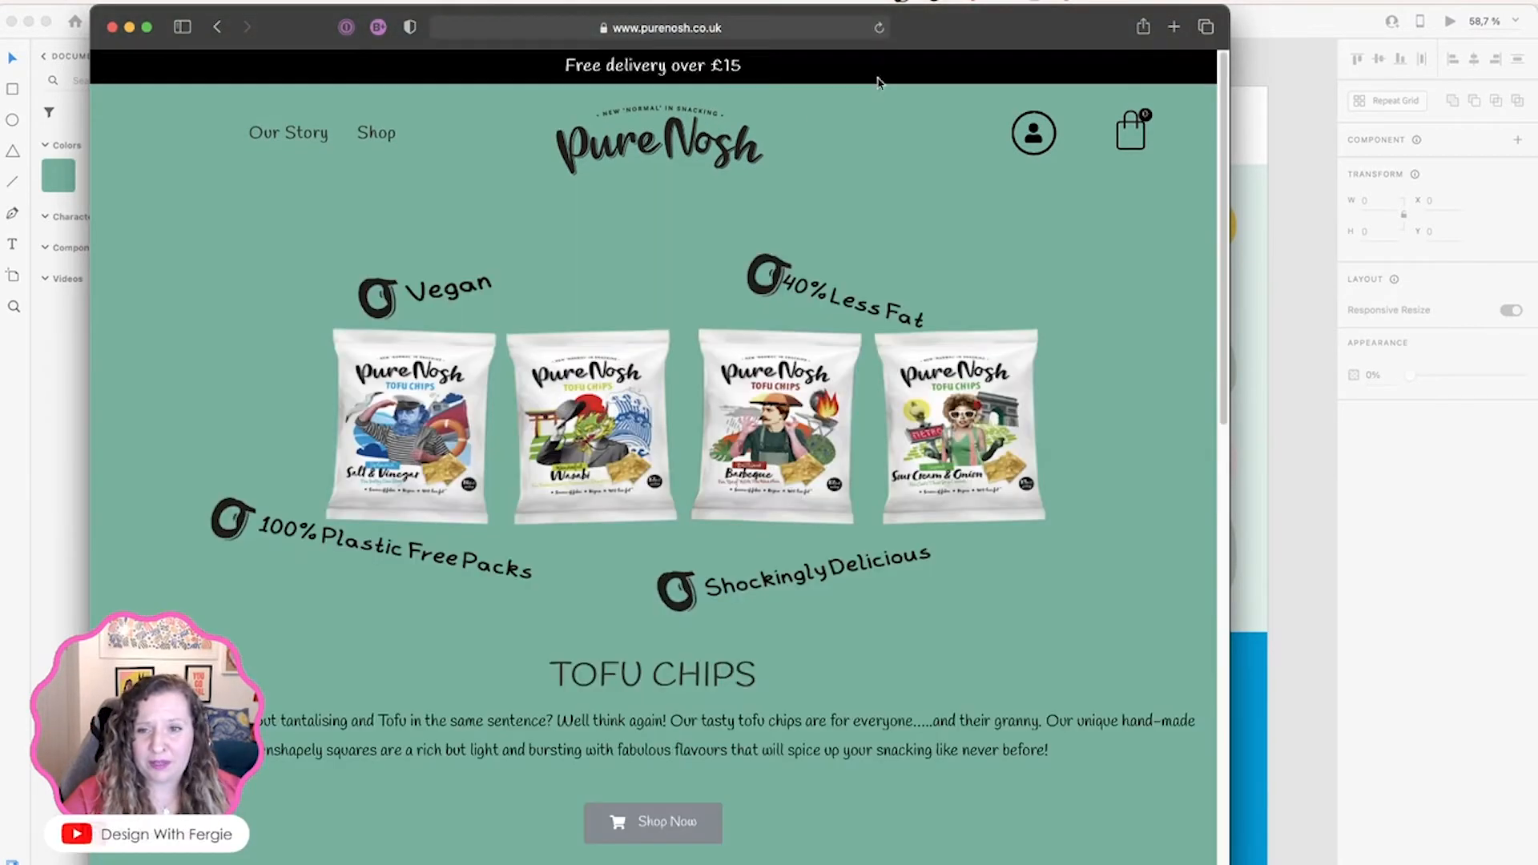
# Step: Narrow the browser window and move it aside, and switch back to Adobe XD to view the first home page's Tofu Chips section
pyautogui.moveTo(1228, 6); pyautogui.dragTo(1077, 13)
pyautogui.moveTo(899, 32); pyautogui.dragTo(815, 33)
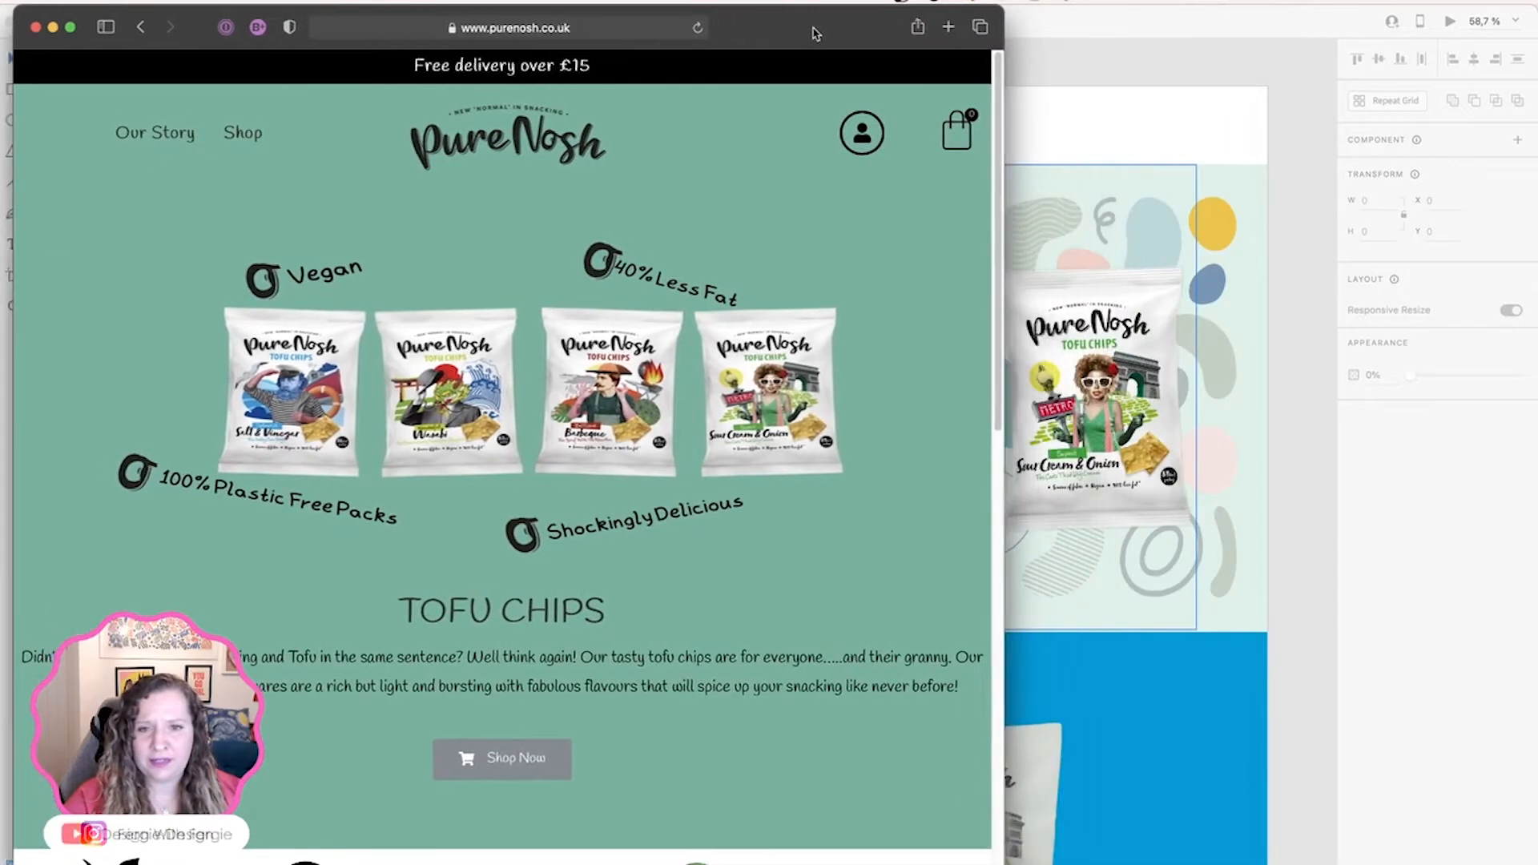
pyautogui.click(1090, 62)
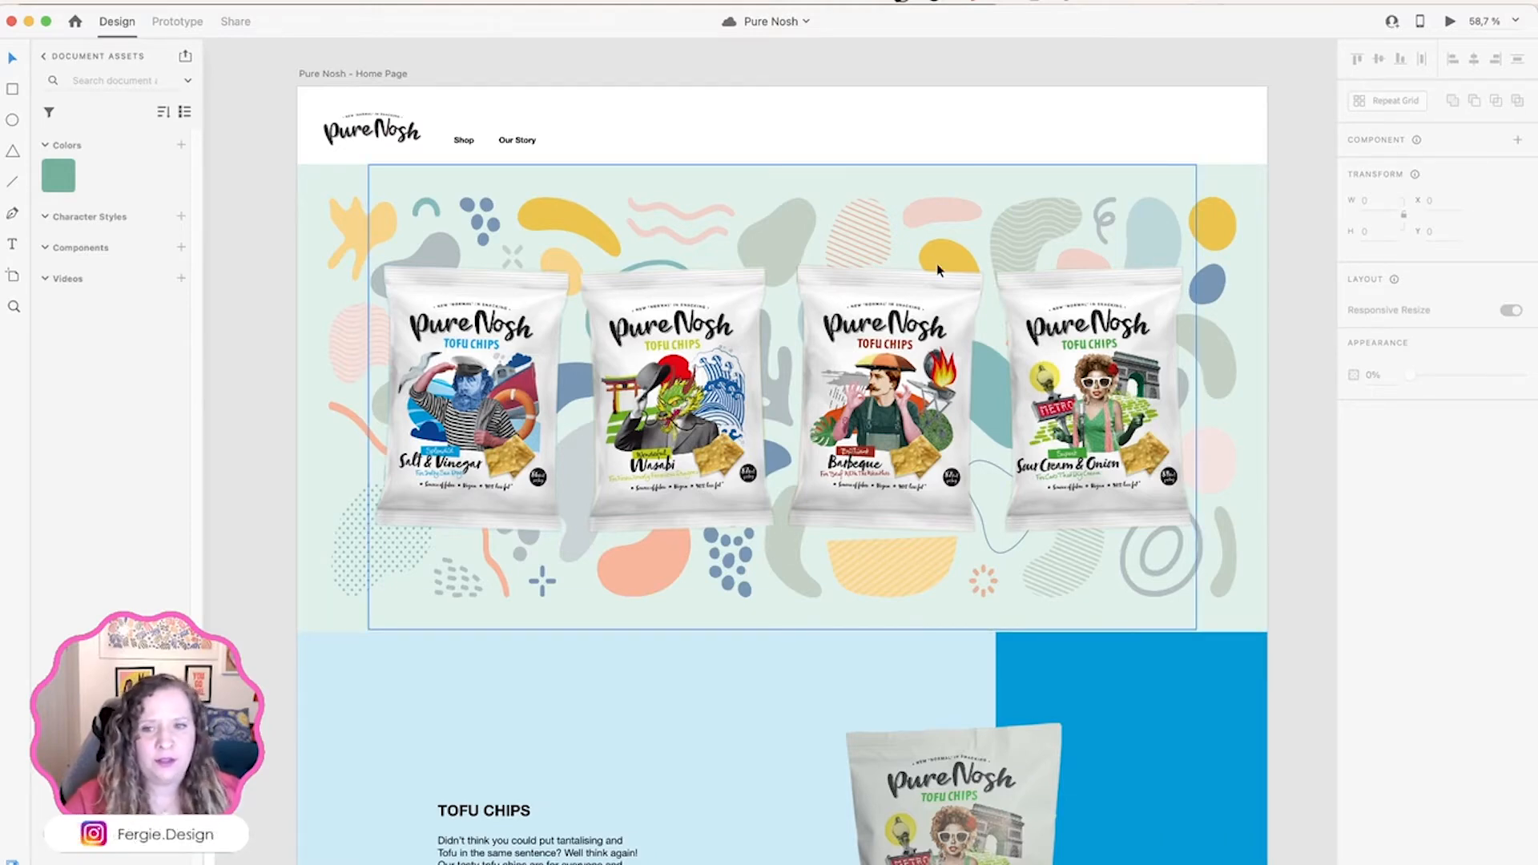
pyautogui.scroll(-4, 1005, 540)
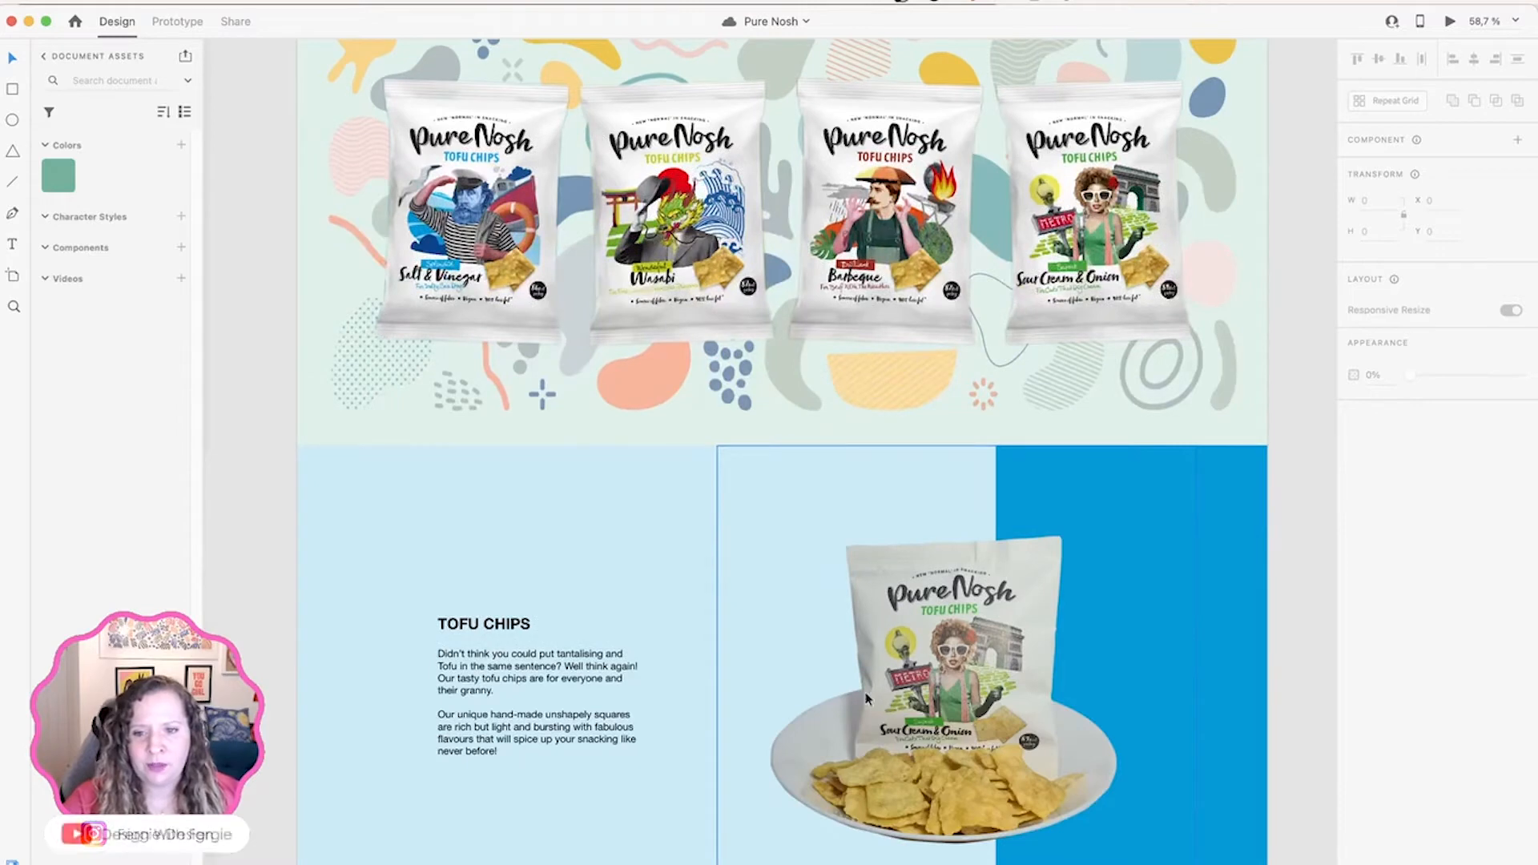
# Step: Examine the first home page's Tofu Chips section and the blank area below, and compare it with the second home page's hero
pyautogui.scroll(-1, 985, 760)
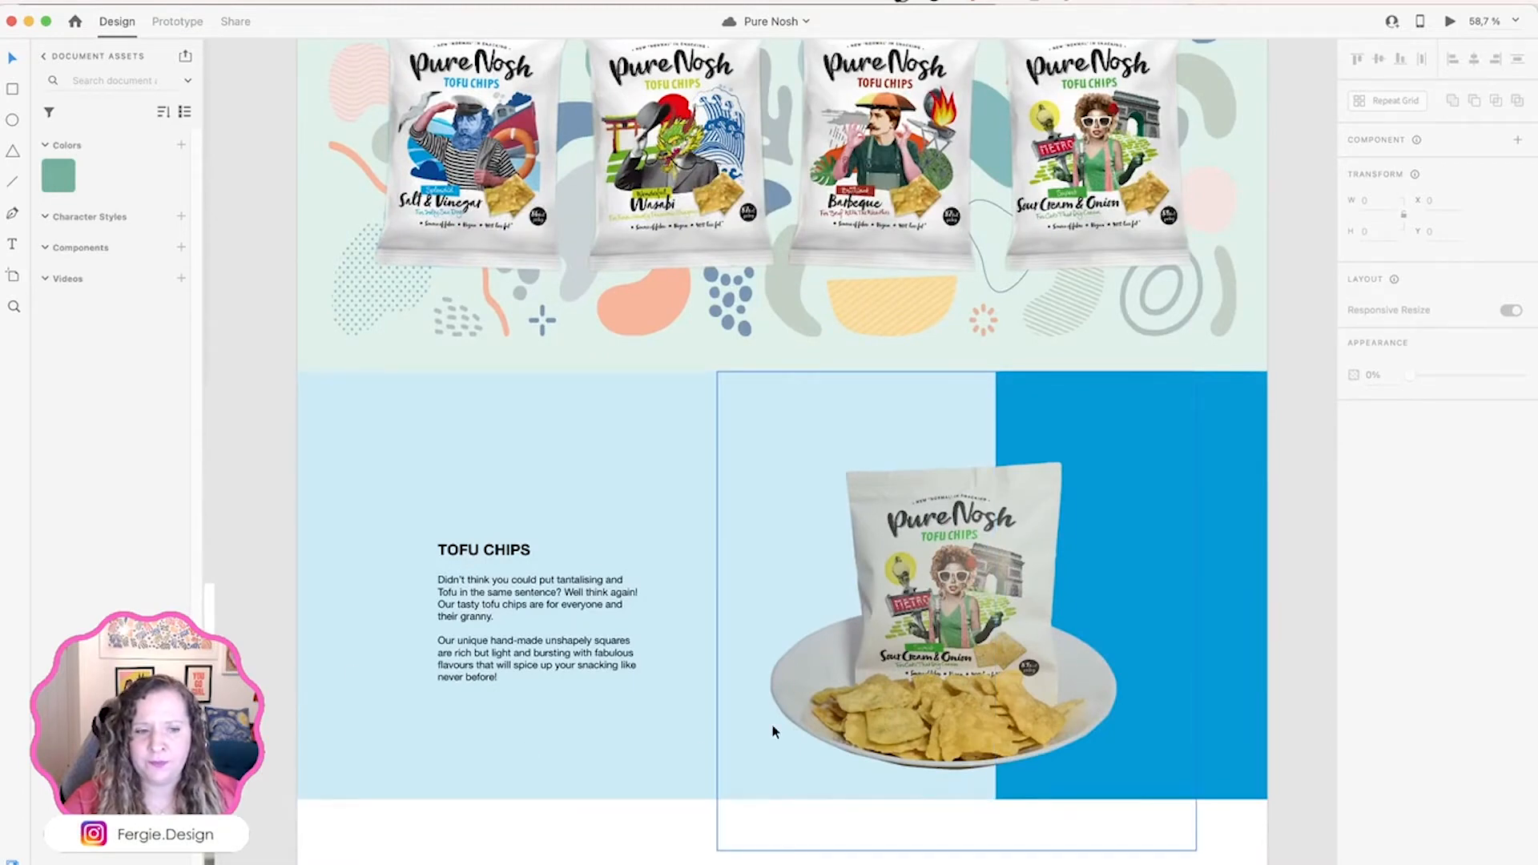
pyautogui.scroll(-5, 775, 727)
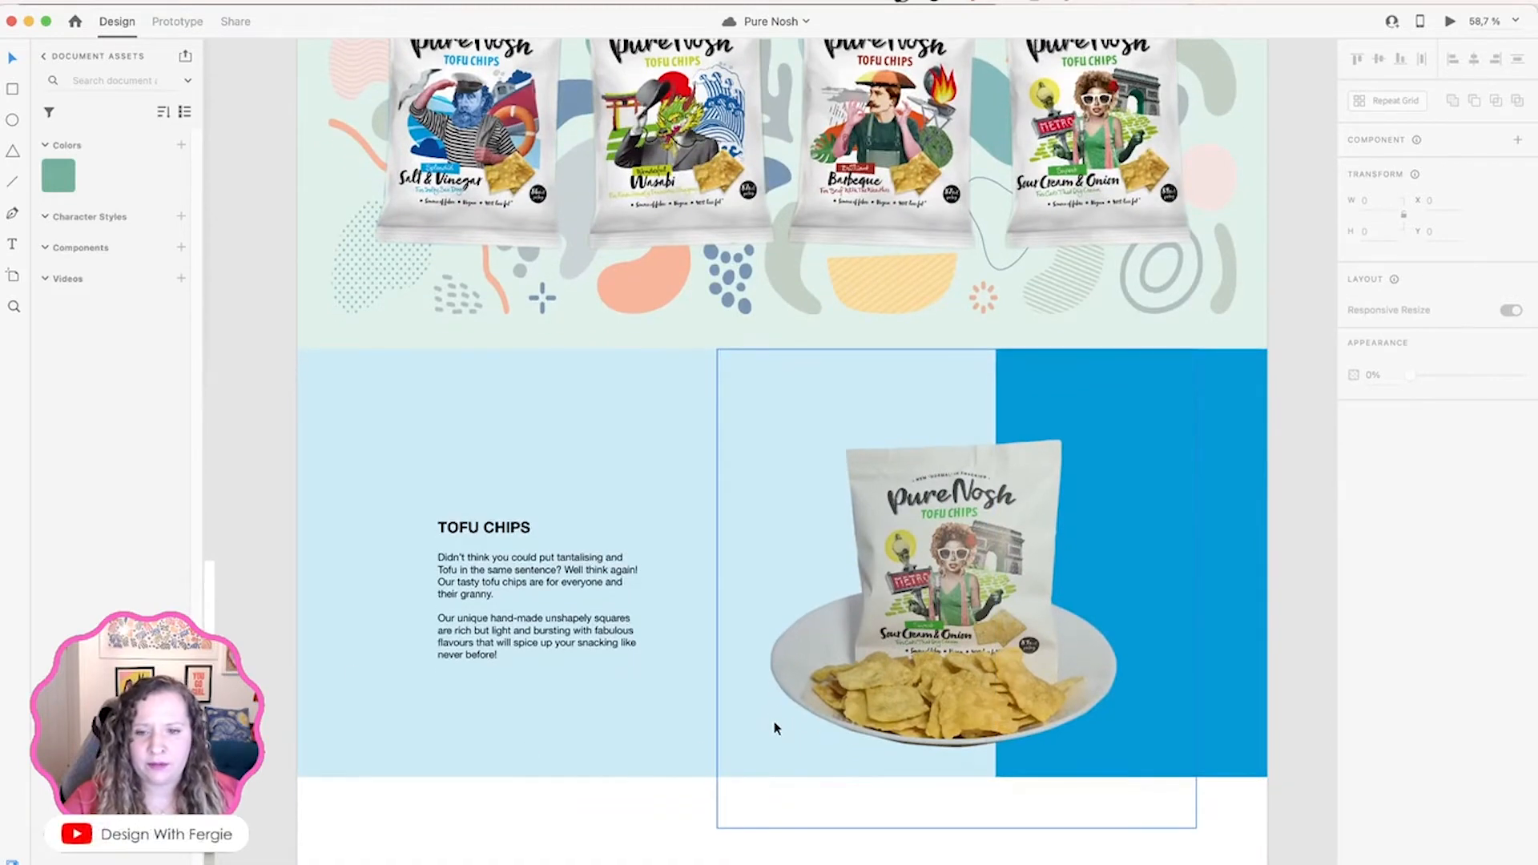
pyautogui.scroll(-4, 916, 738)
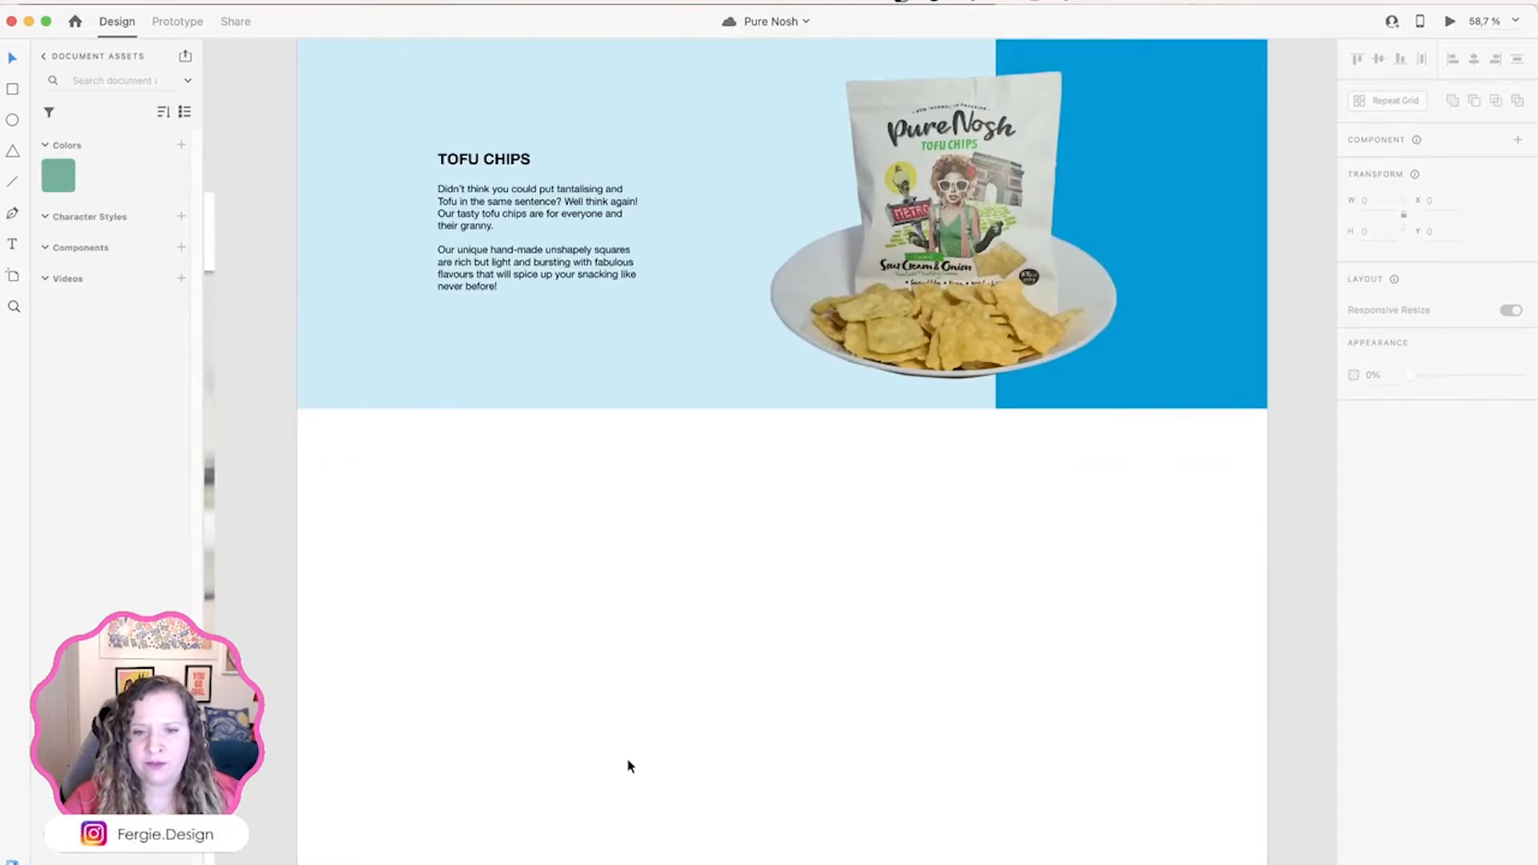
pyautogui.scroll(-5, 628, 765)
pyautogui.scroll(15, 628, 765)
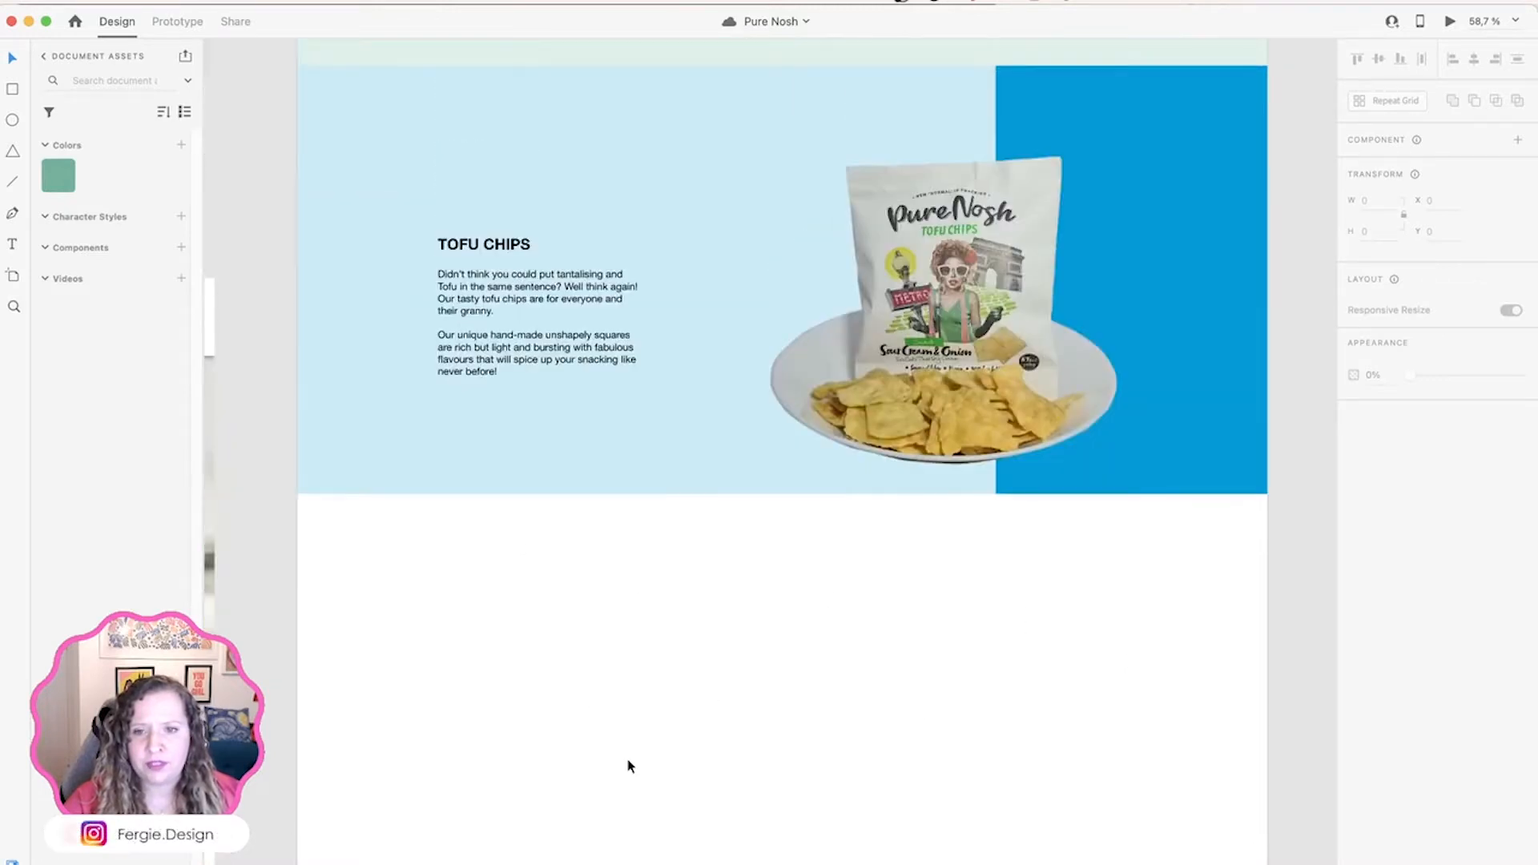
pyautogui.hscroll(20, 1304, 195)
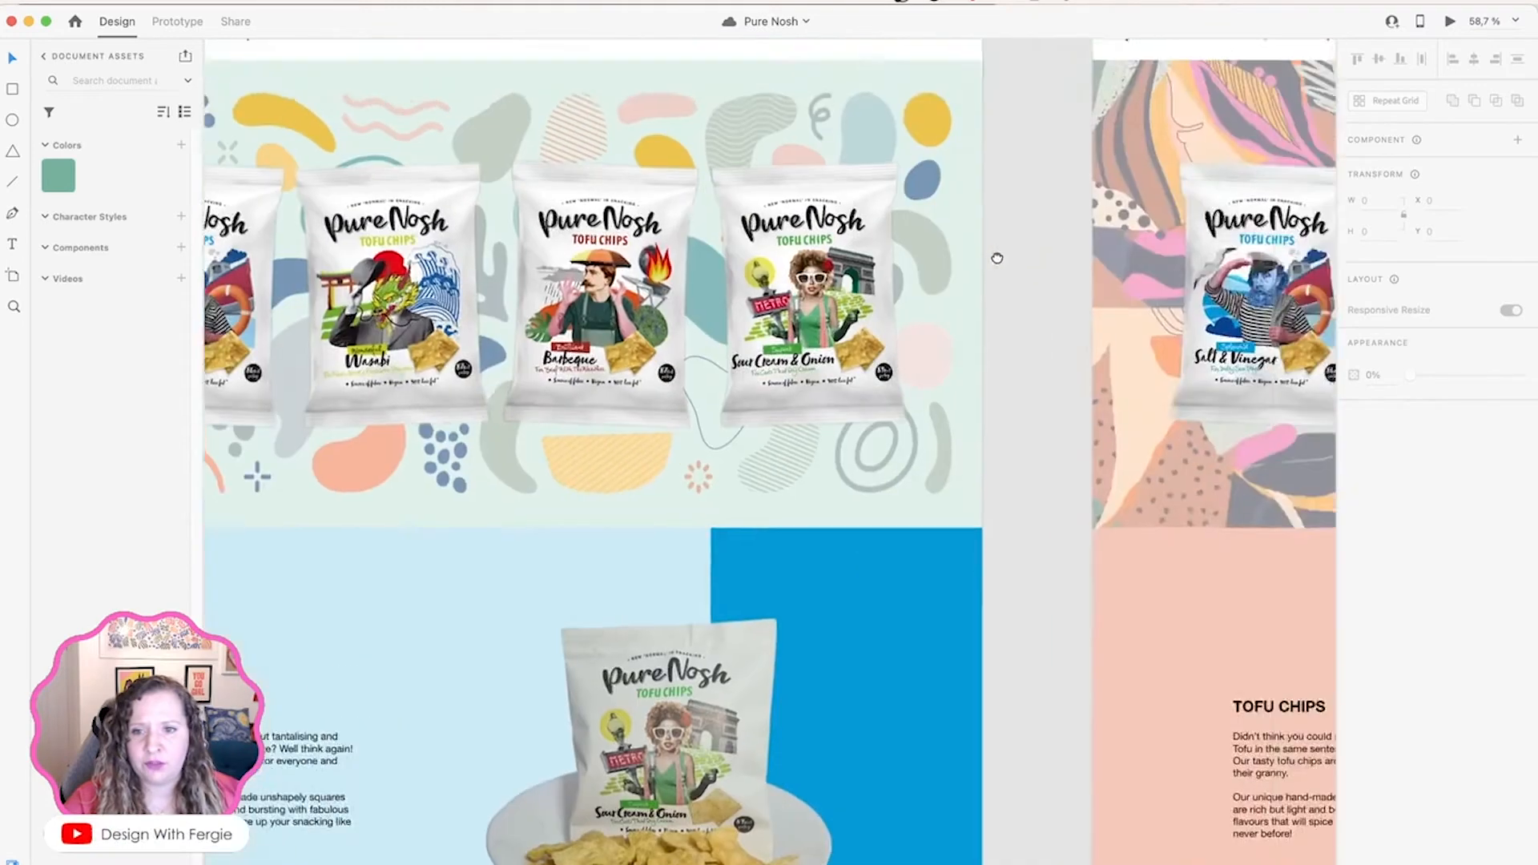
pyautogui.hscroll(4, 749, 426)
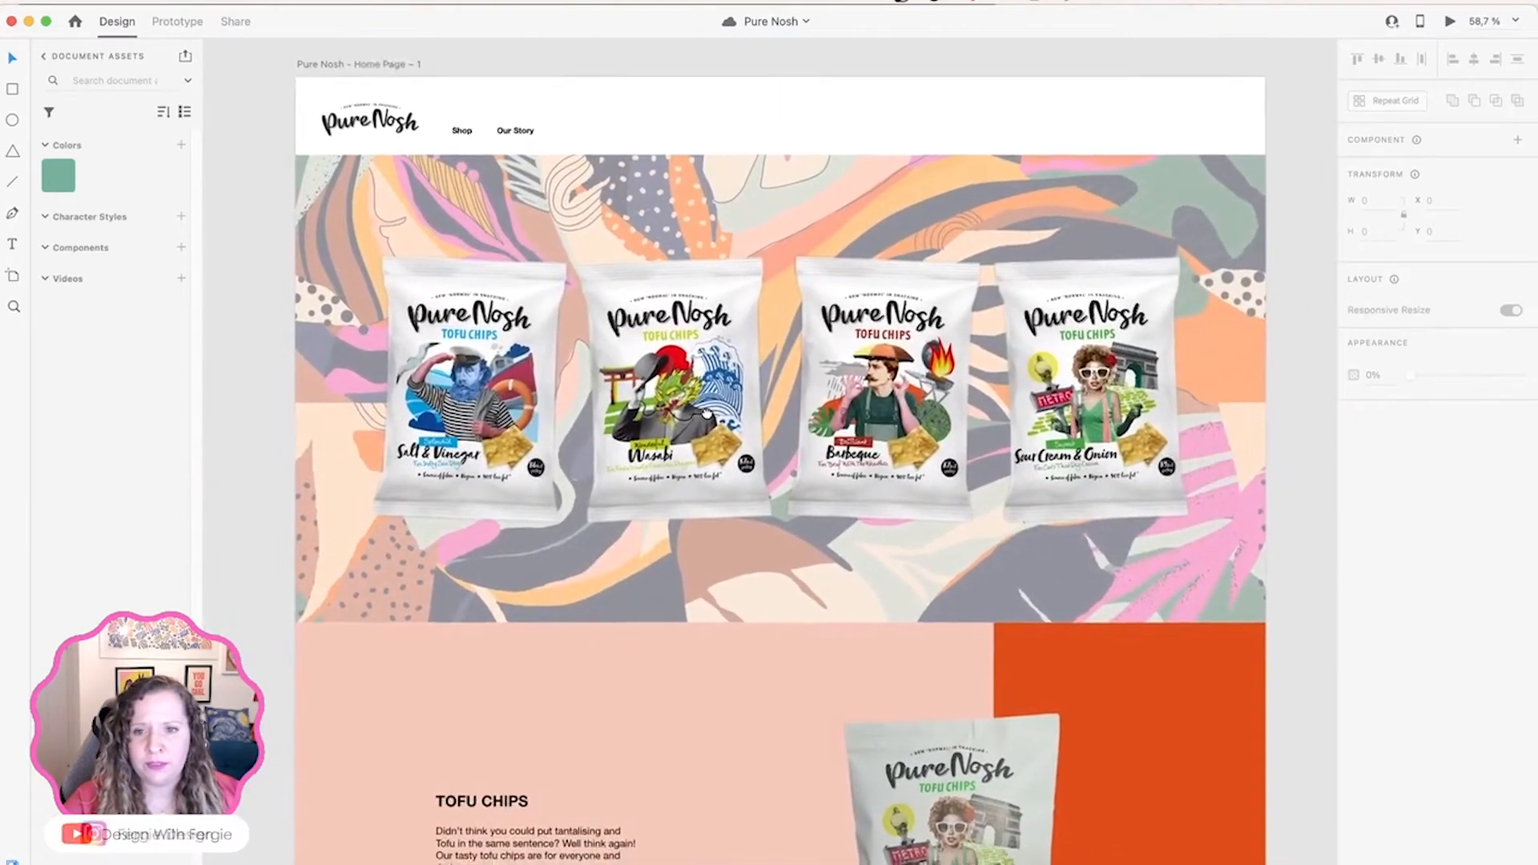
# Step: Move the second home page's hero pattern out onto the empty canvas and set its opacity to 100%
pyautogui.click(372, 252)
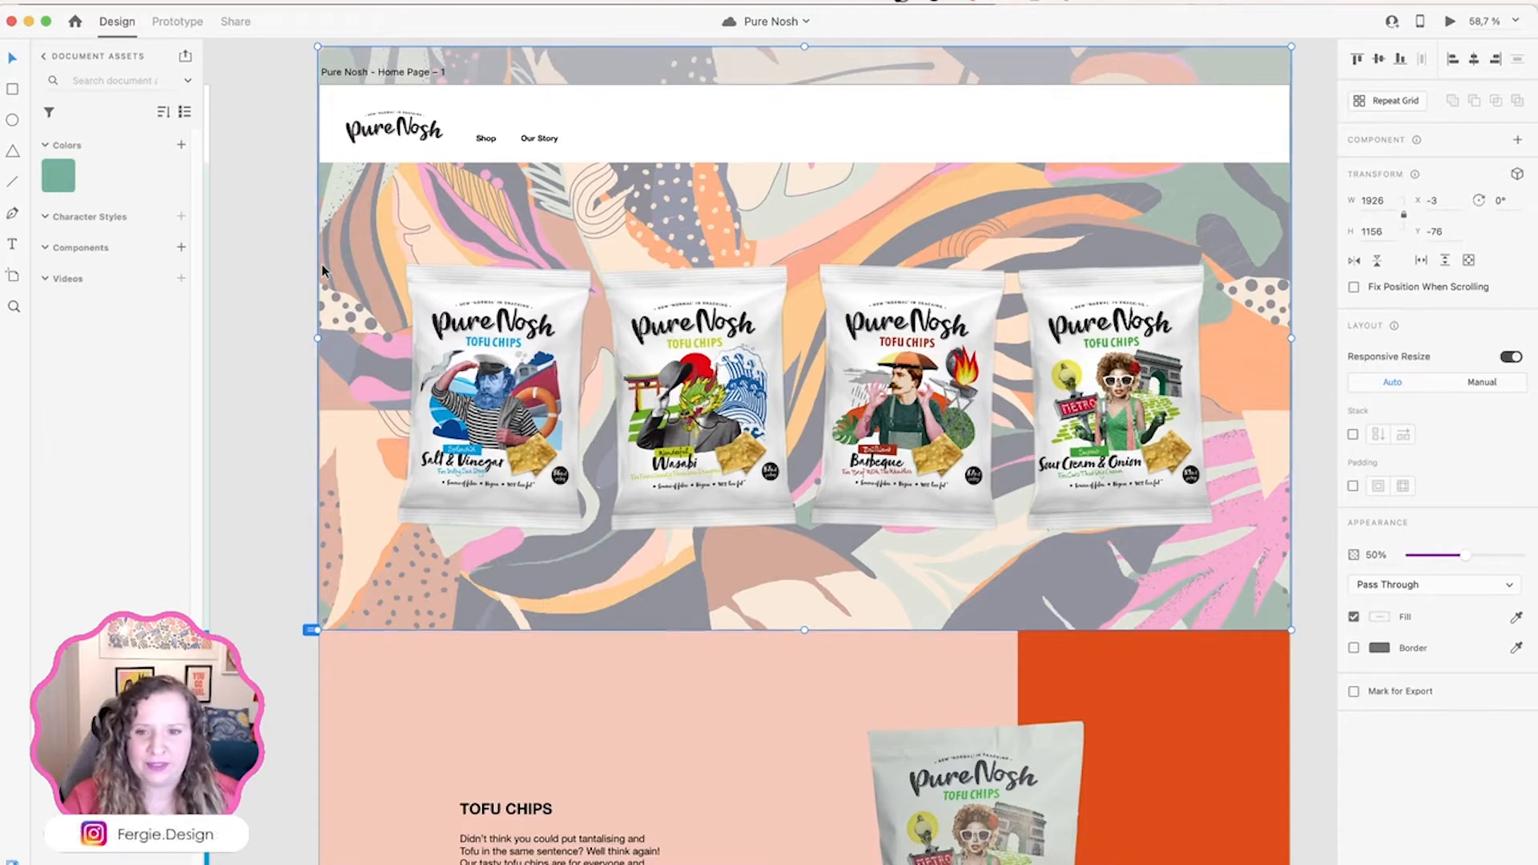
pyautogui.scroll(-3, 321, 263)
pyautogui.moveTo(325, 252); pyautogui.dragTo(565, 305)
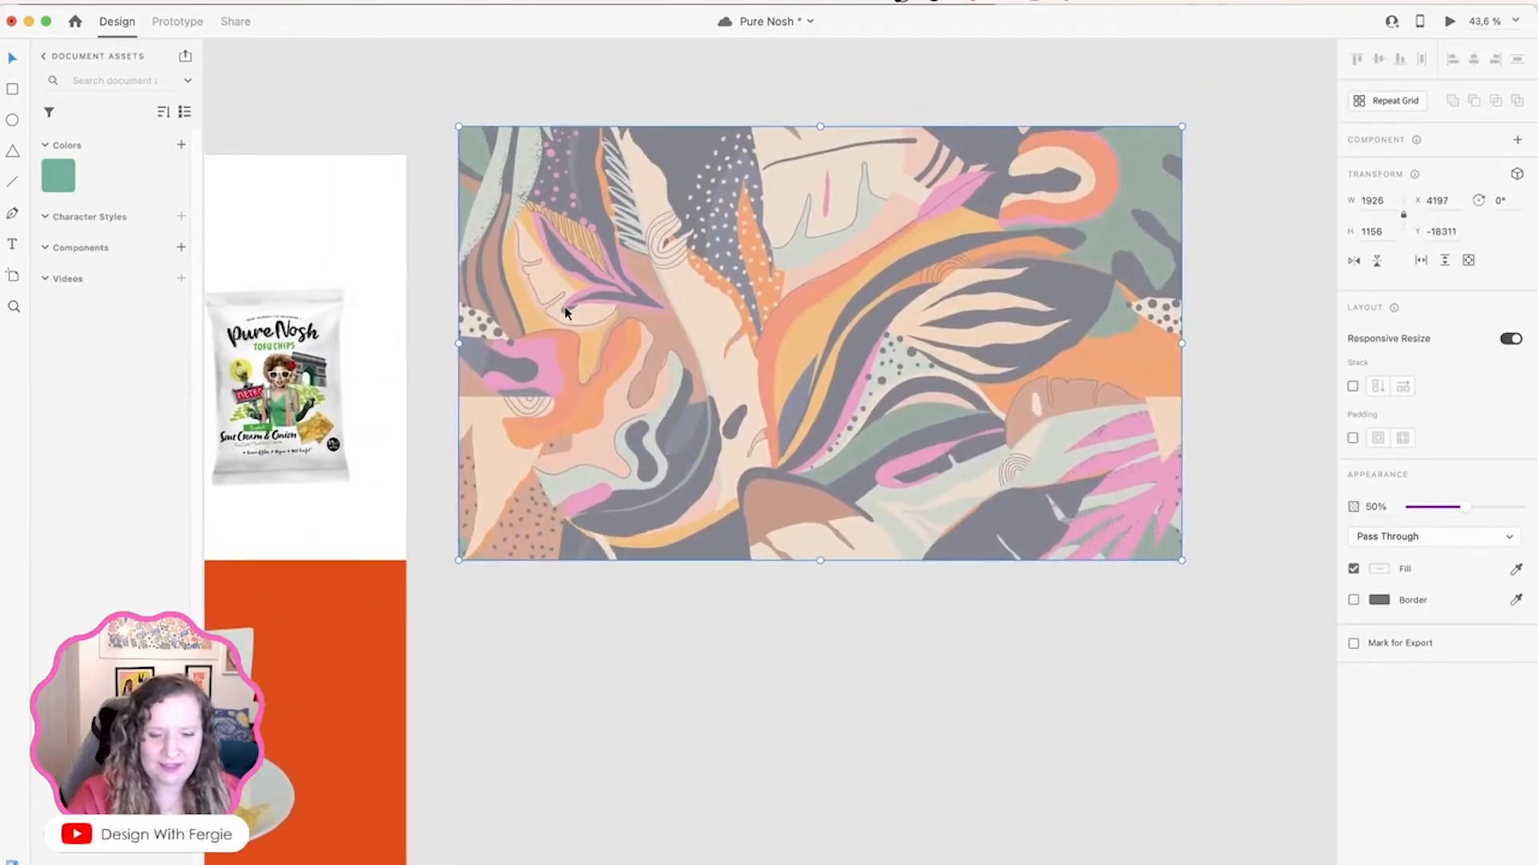
pyautogui.press('0')
pyautogui.scroll(3, 849, 337)
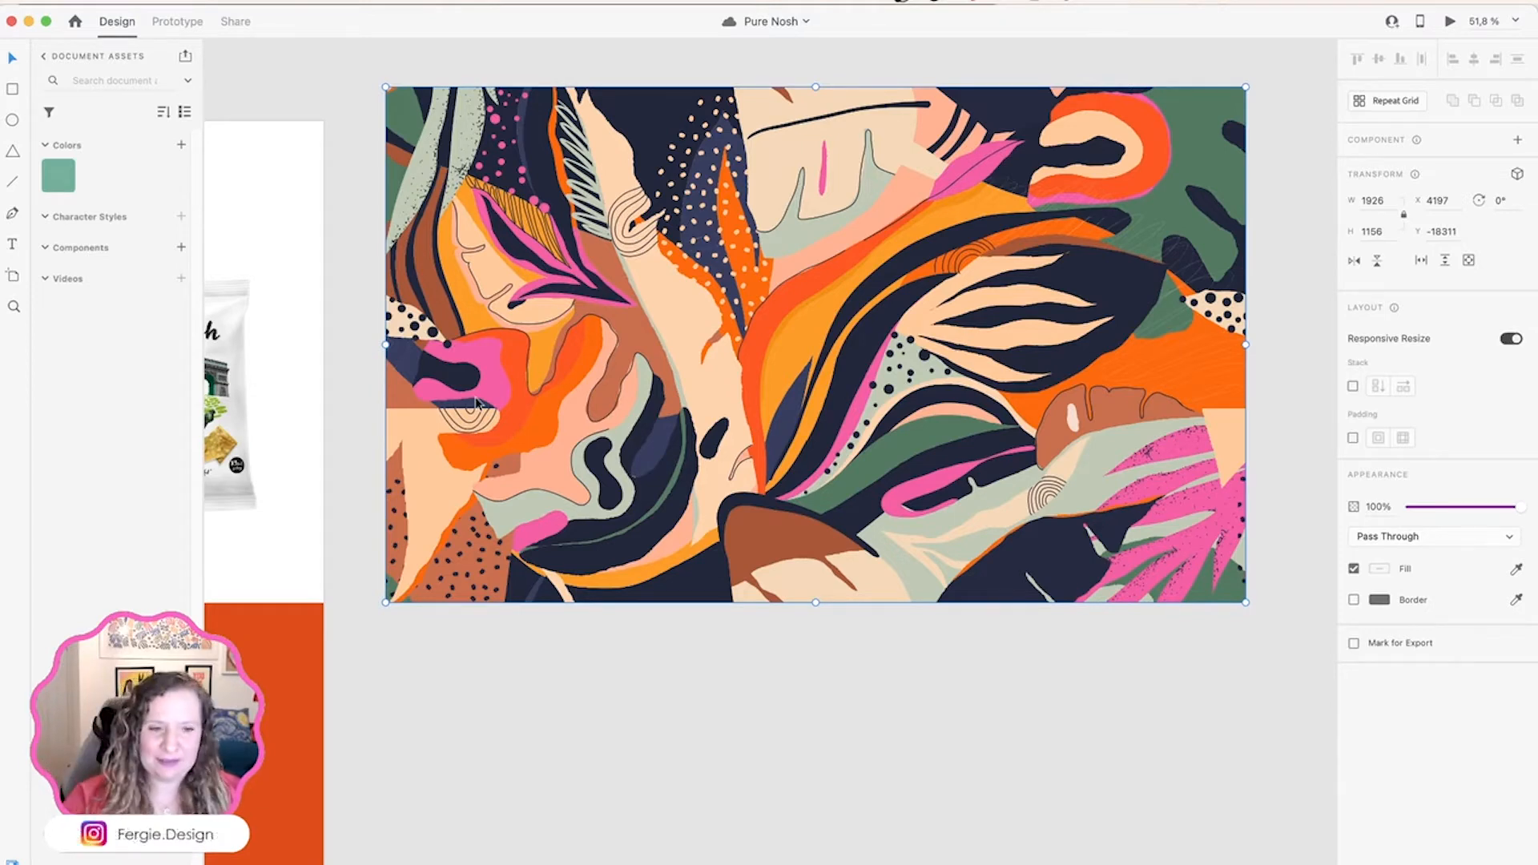
# Step: Undo the hero pattern's opacity change and its move off the artboard, and deselect it
pyautogui.press('super+z')
pyautogui.press('super+z')
pyautogui.click(484, 669)
# Step: Draw a square of about 407 by 407 in the blank area below the first home page's Tofu Chips section
pyautogui.moveTo(485, 675); pyautogui.dragTo(1298, 559)
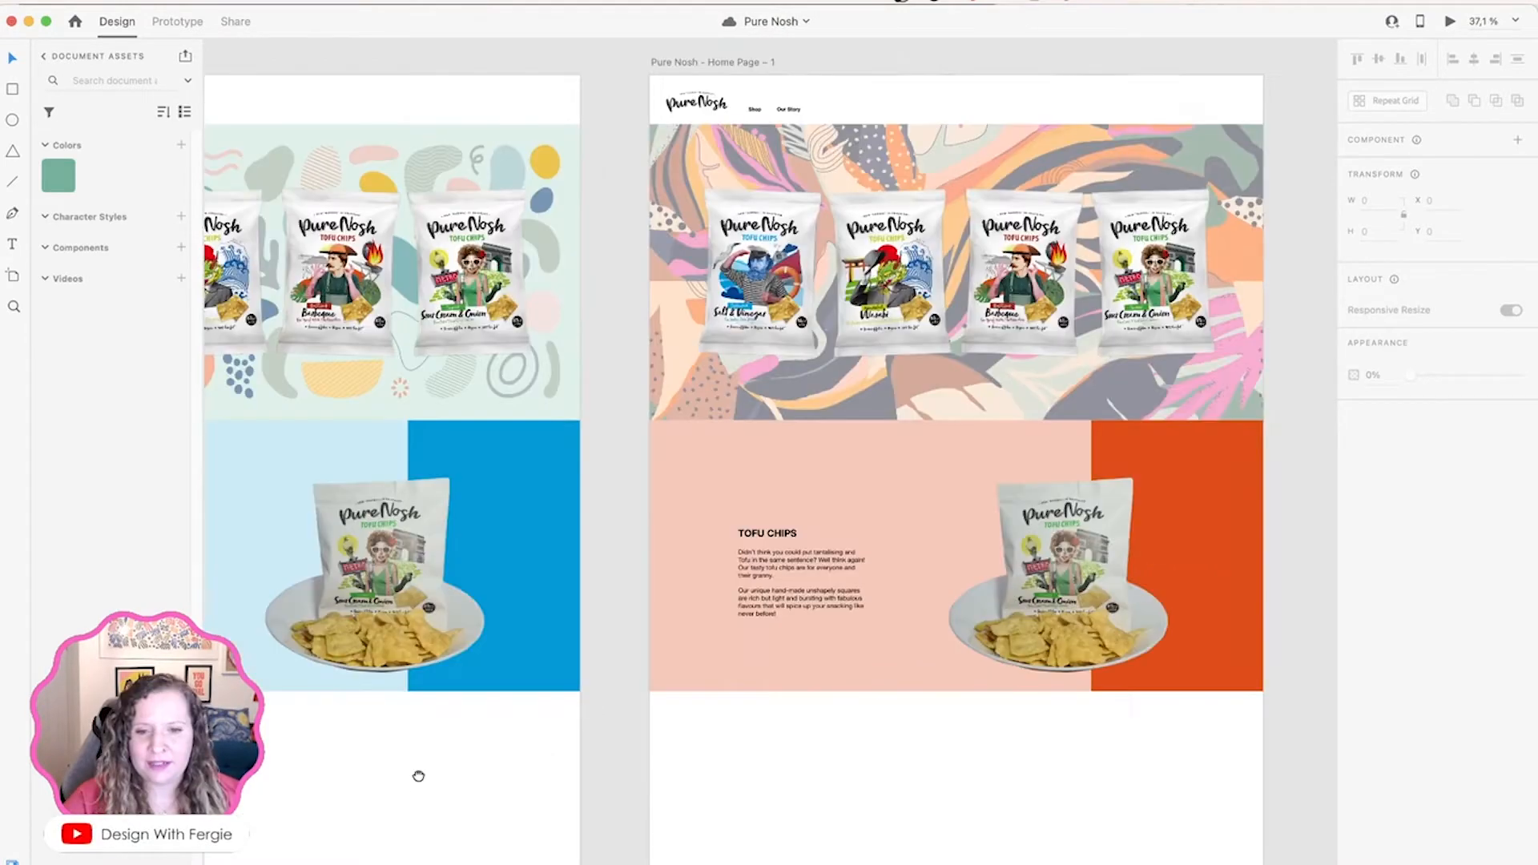
pyautogui.moveTo(416, 776); pyautogui.dragTo(756, 666)
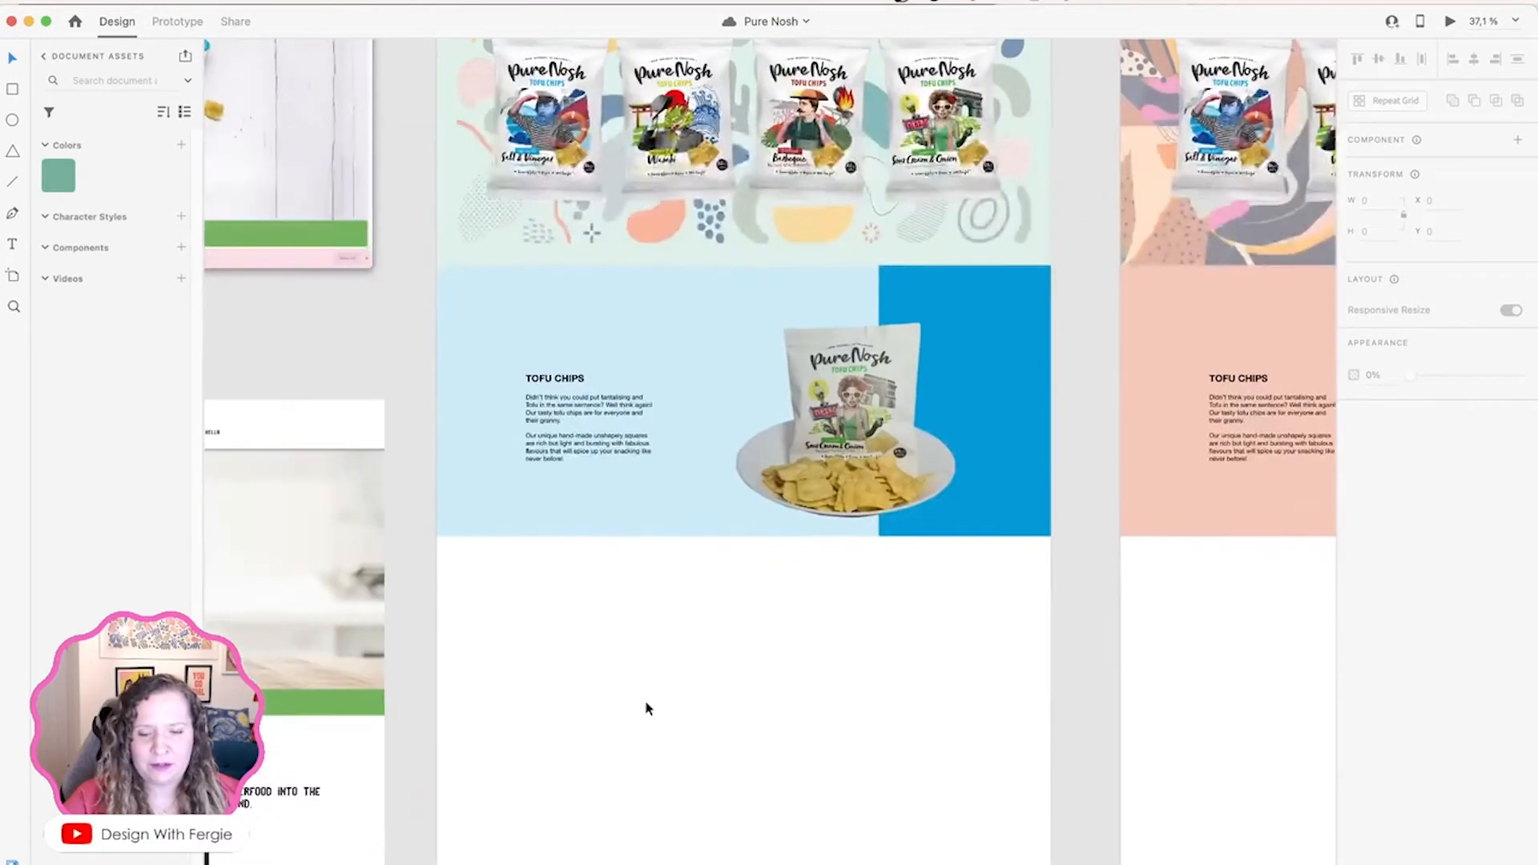
pyautogui.scroll(1, 599, 796)
pyautogui.scroll(2, 599, 802)
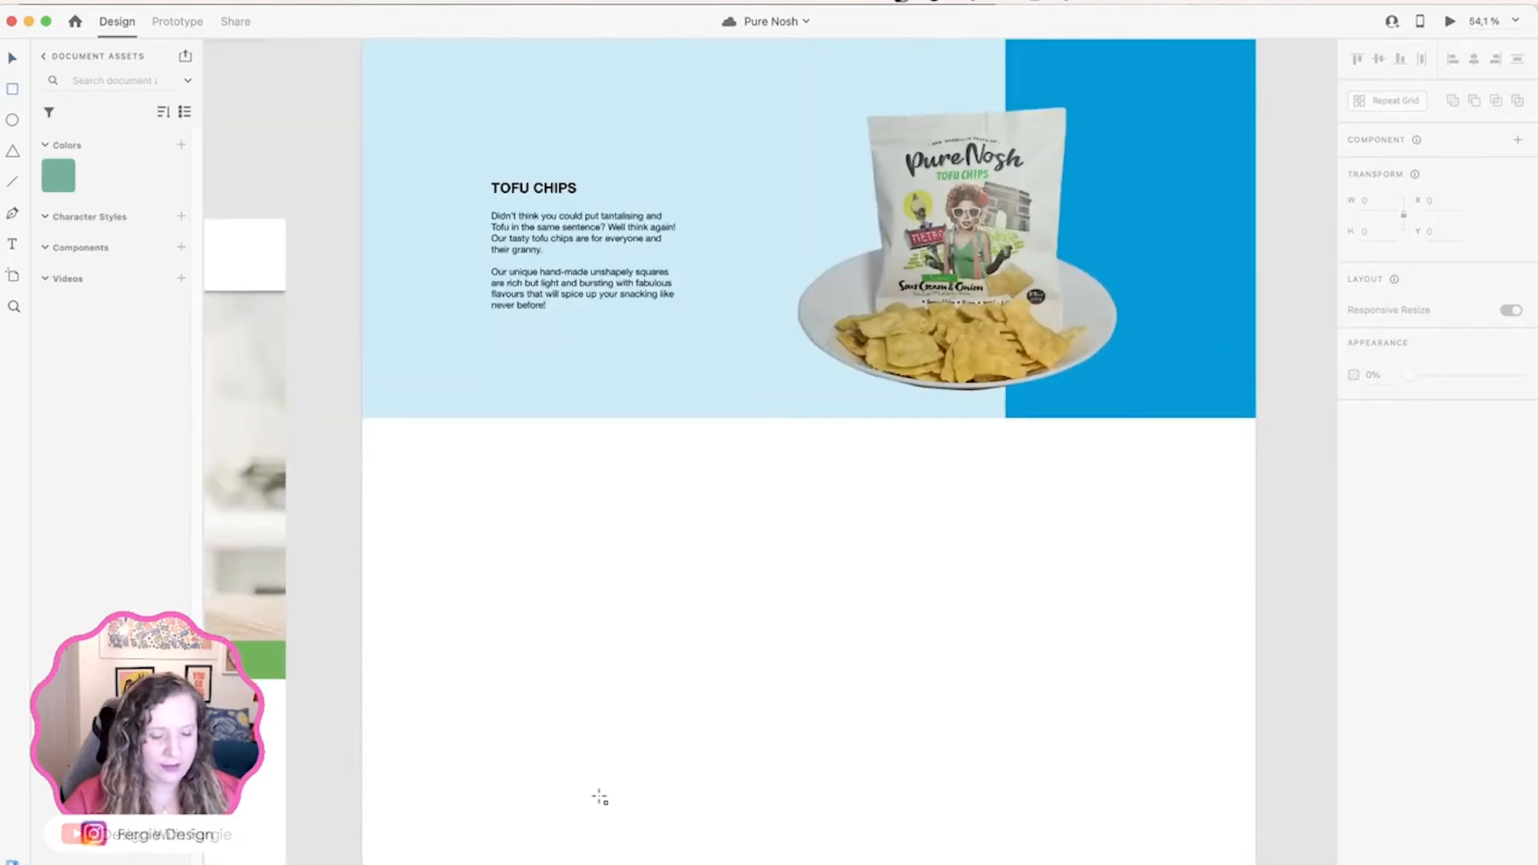
pyautogui.moveTo(473, 497)
pyautogui.mouseDown()
pyautogui.moveTo(669, 738)
pyautogui.moveTo(669, 719)
pyautogui.mouseUp()
pyautogui.moveTo(669, 693); pyautogui.dragTo(664, 685)
# Step: Switch to the live Pure Nosh website in Safari, widen its window and examine the icon row and product grid
pyautogui.press('super+Tab')
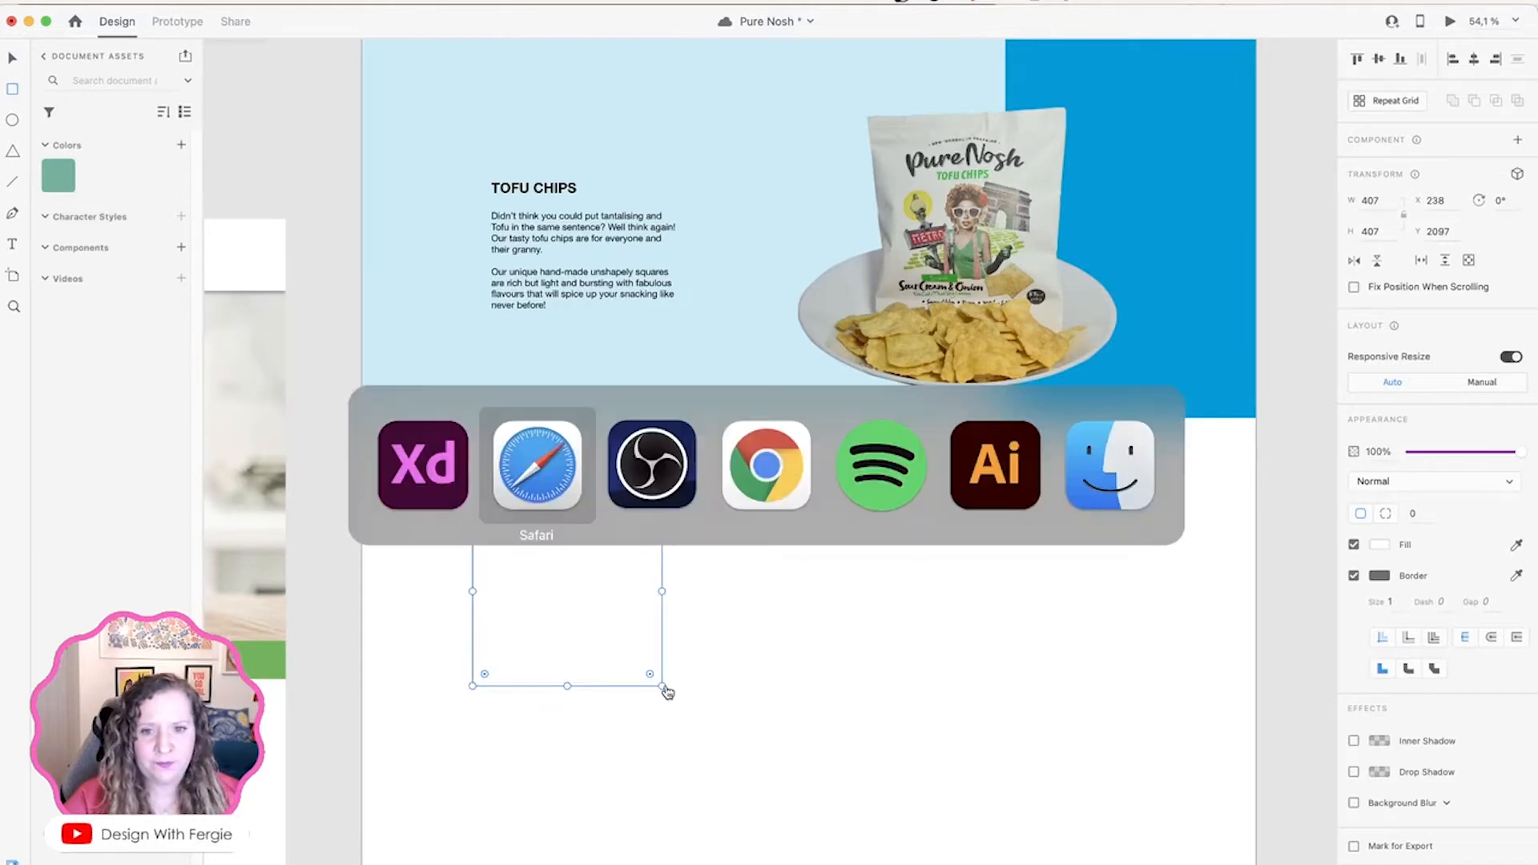
pyautogui.scroll(-5, 579, 752)
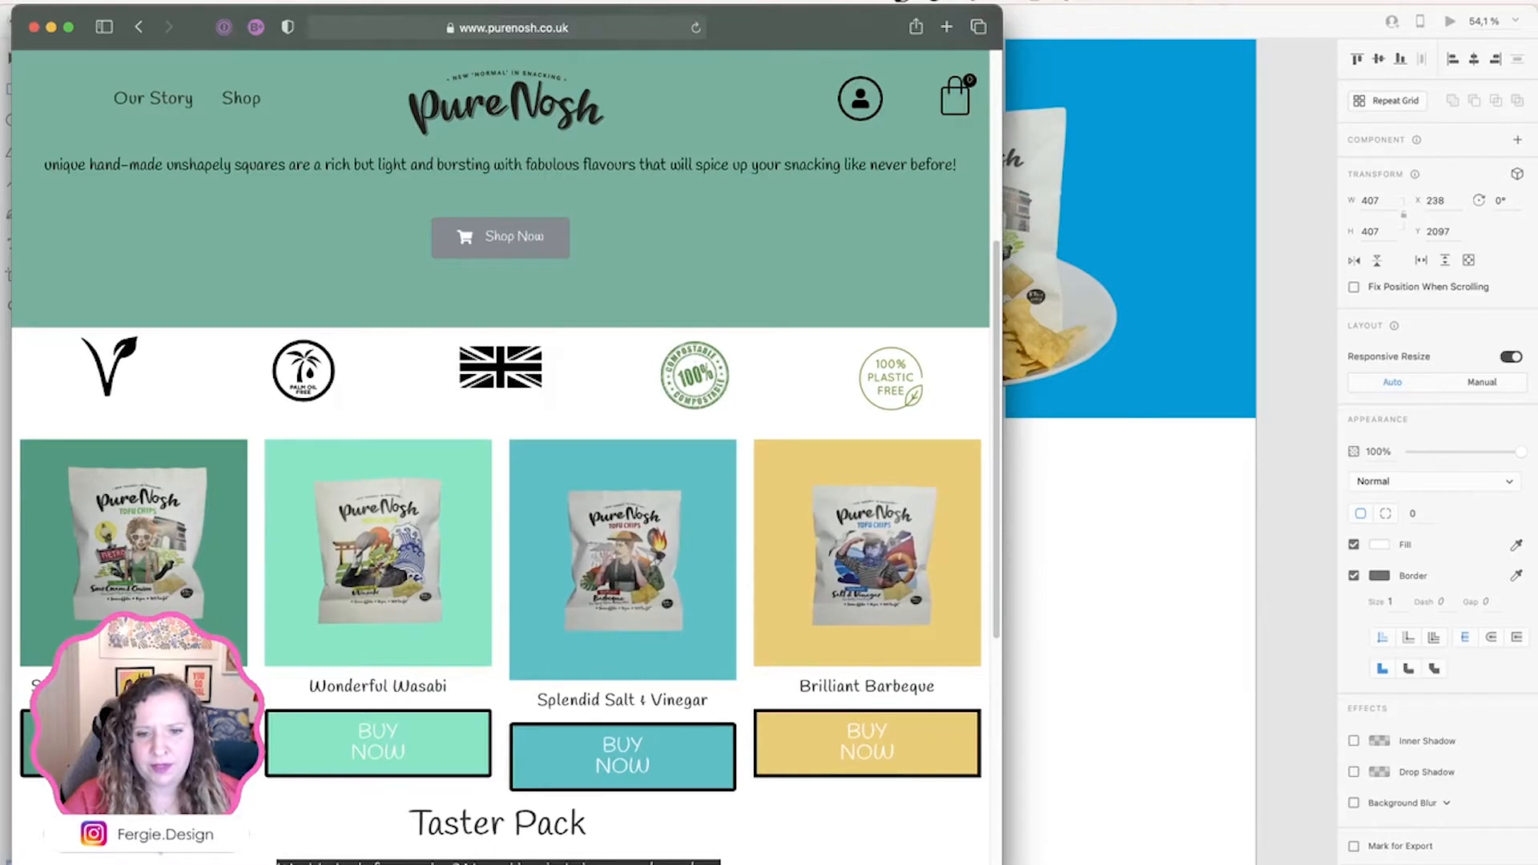
pyautogui.scroll(-1, 504, 513)
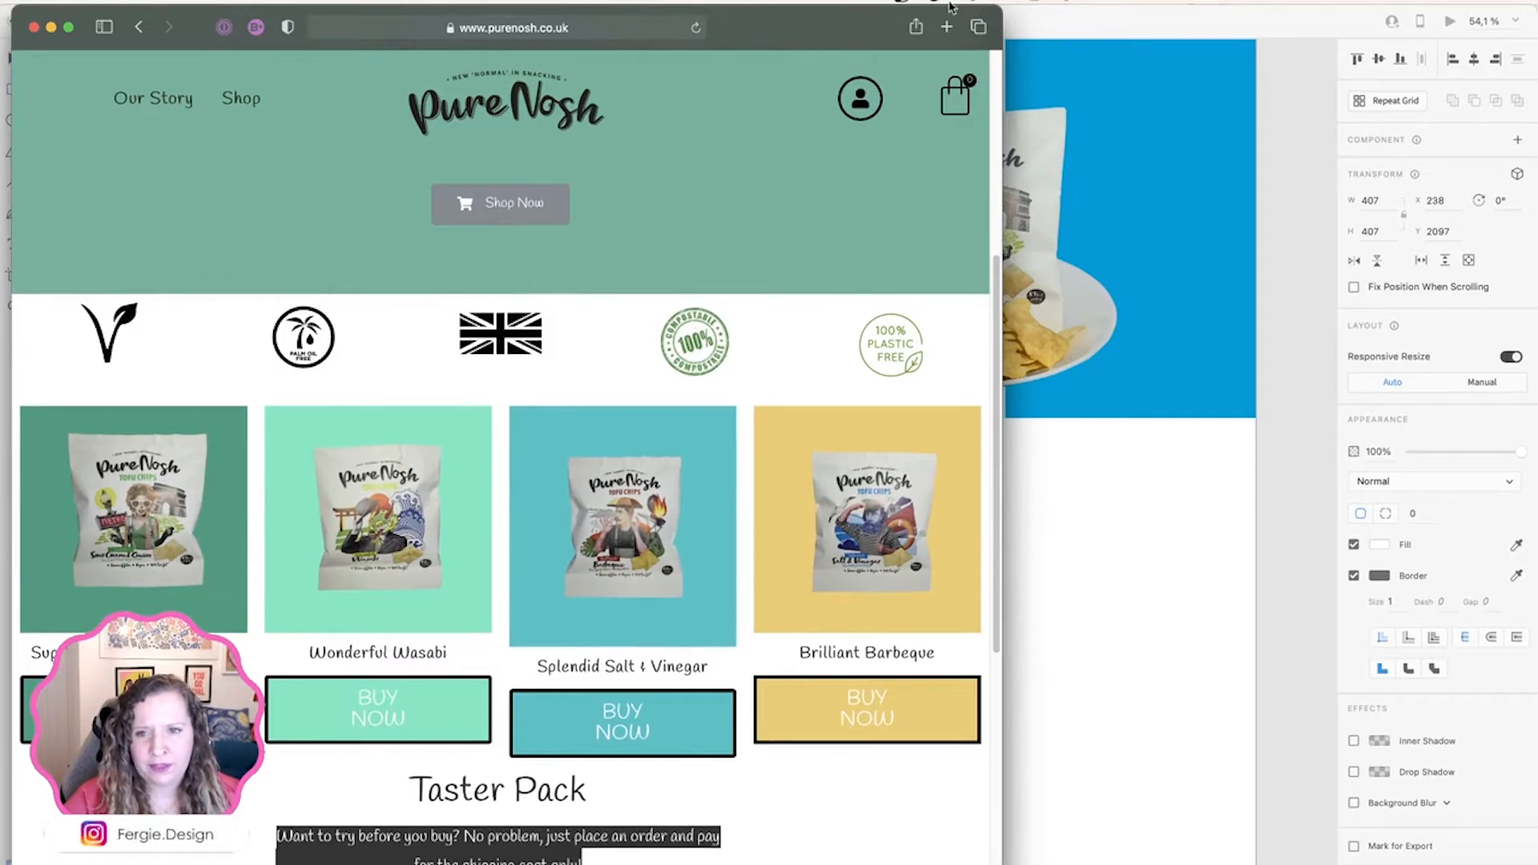
pyautogui.moveTo(1001, 7); pyautogui.dragTo(1481, 6)
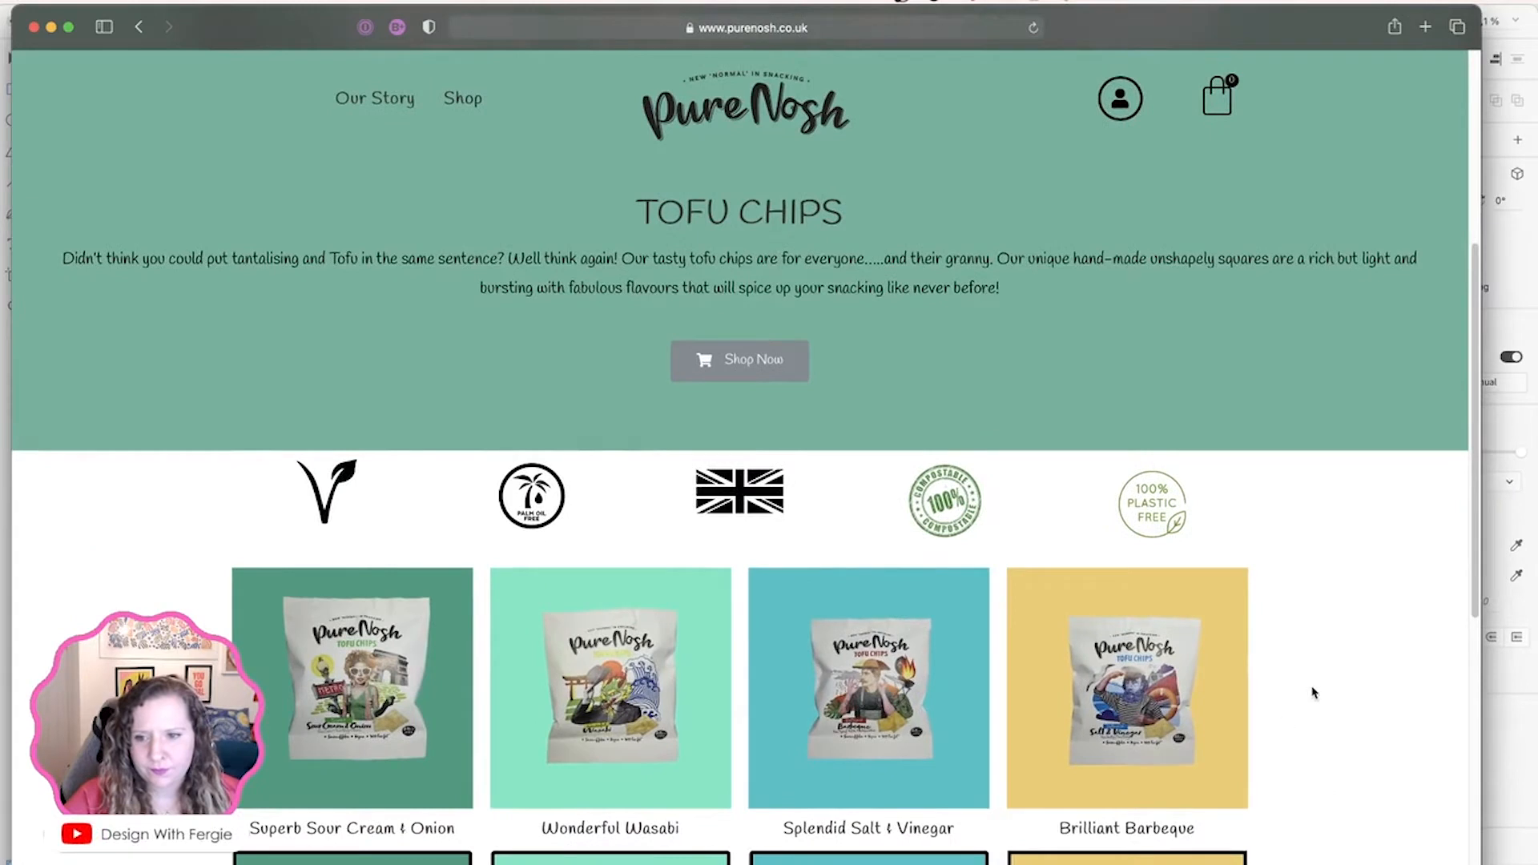
pyautogui.scroll(-3, 1297, 705)
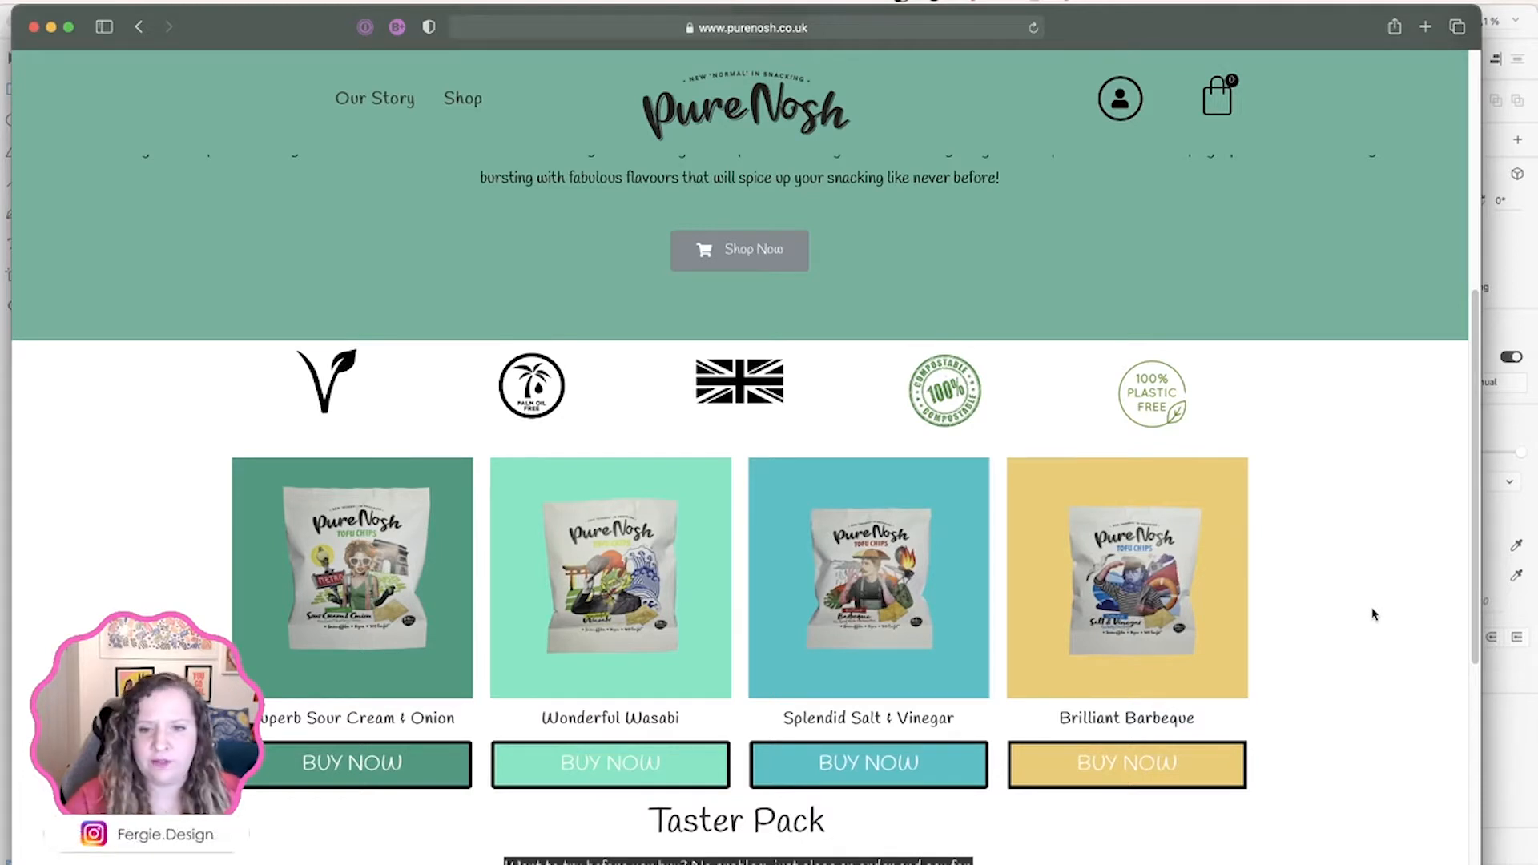
pyautogui.scroll(-2, 1373, 614)
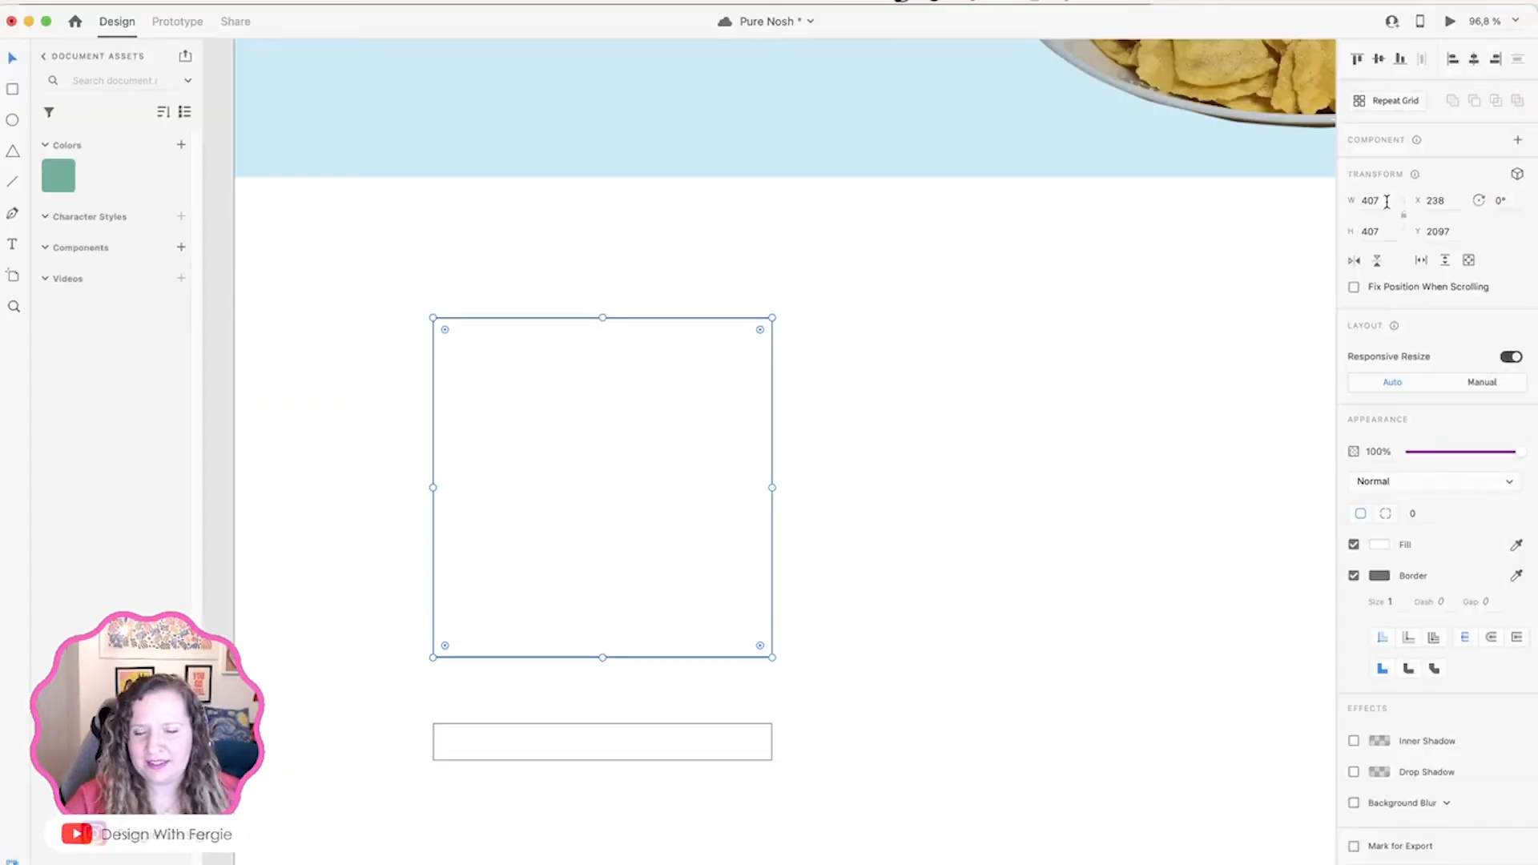
# Step: Set the square's width and height to 300
pyautogui.click(1386, 201)
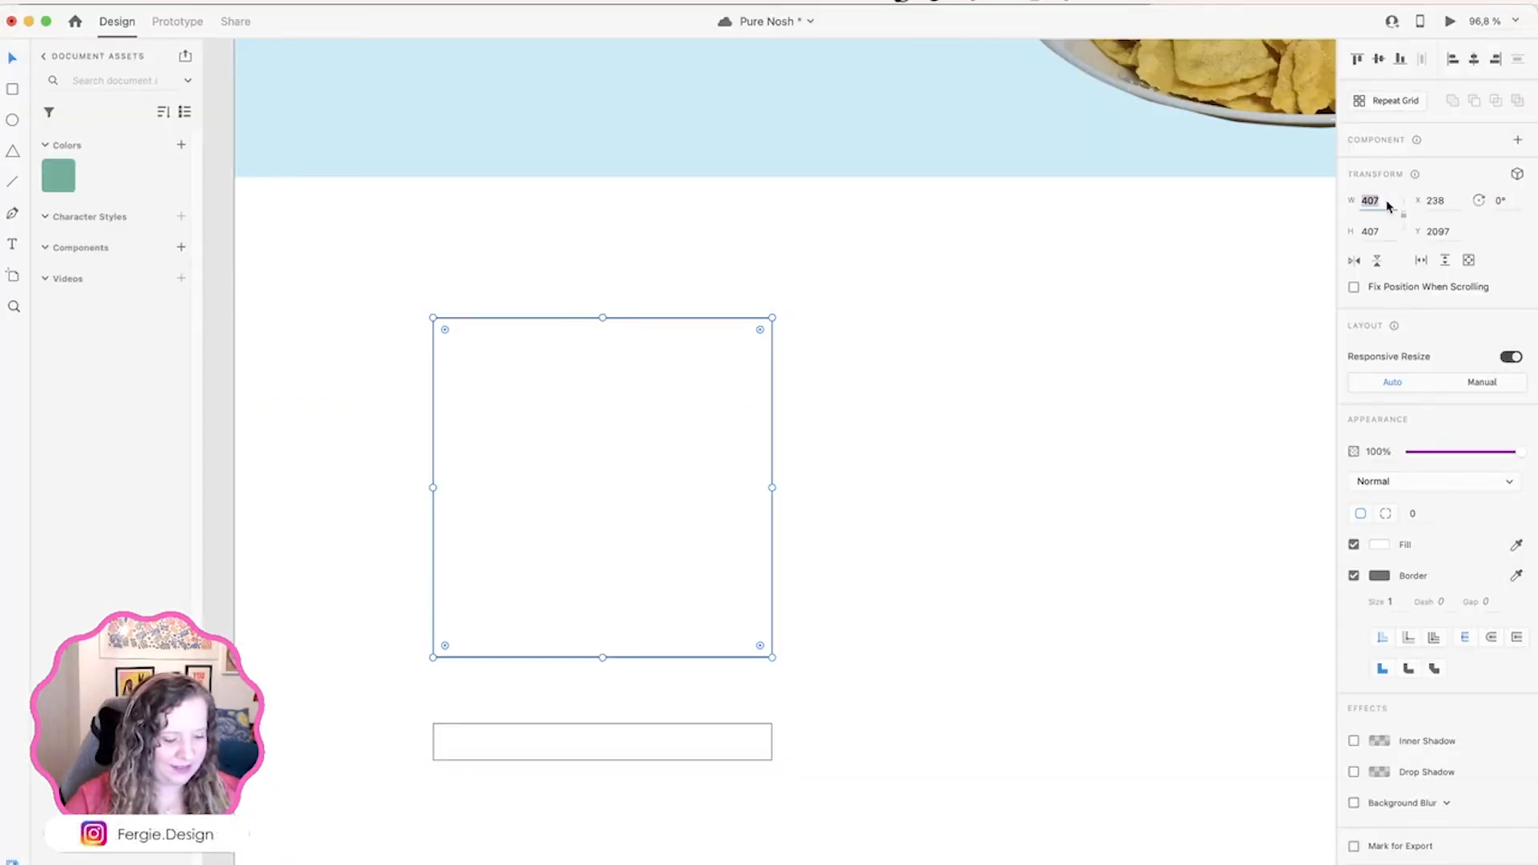
pyautogui.write('3')
pyautogui.press('Tab')
pyautogui.write('300')
pyautogui.press('Return')
# Step: Set the width of the thin bar below the square to 300
pyautogui.moveTo(903, 669); pyautogui.dragTo(712, 810)
pyautogui.click(1378, 201)
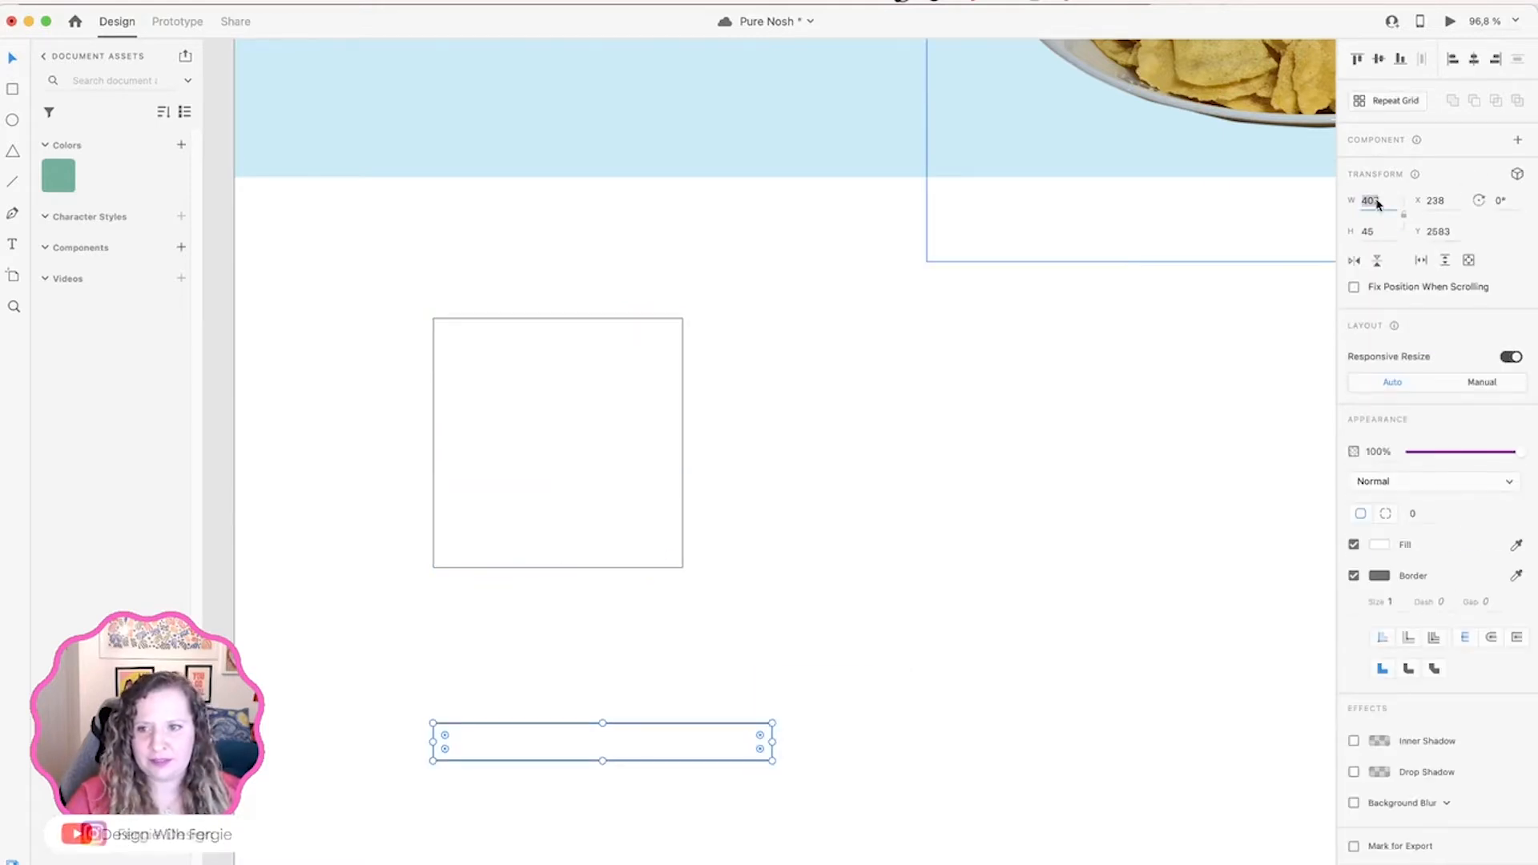
pyautogui.write('300')
pyautogui.press('Return')
# Step: Position the thin bar two bar heights below the square, using copies of it as spacers and deleting them
pyautogui.click(587, 739)
pyautogui.moveTo(587, 738); pyautogui.dragTo(611, 621)
pyautogui.click(618, 593)
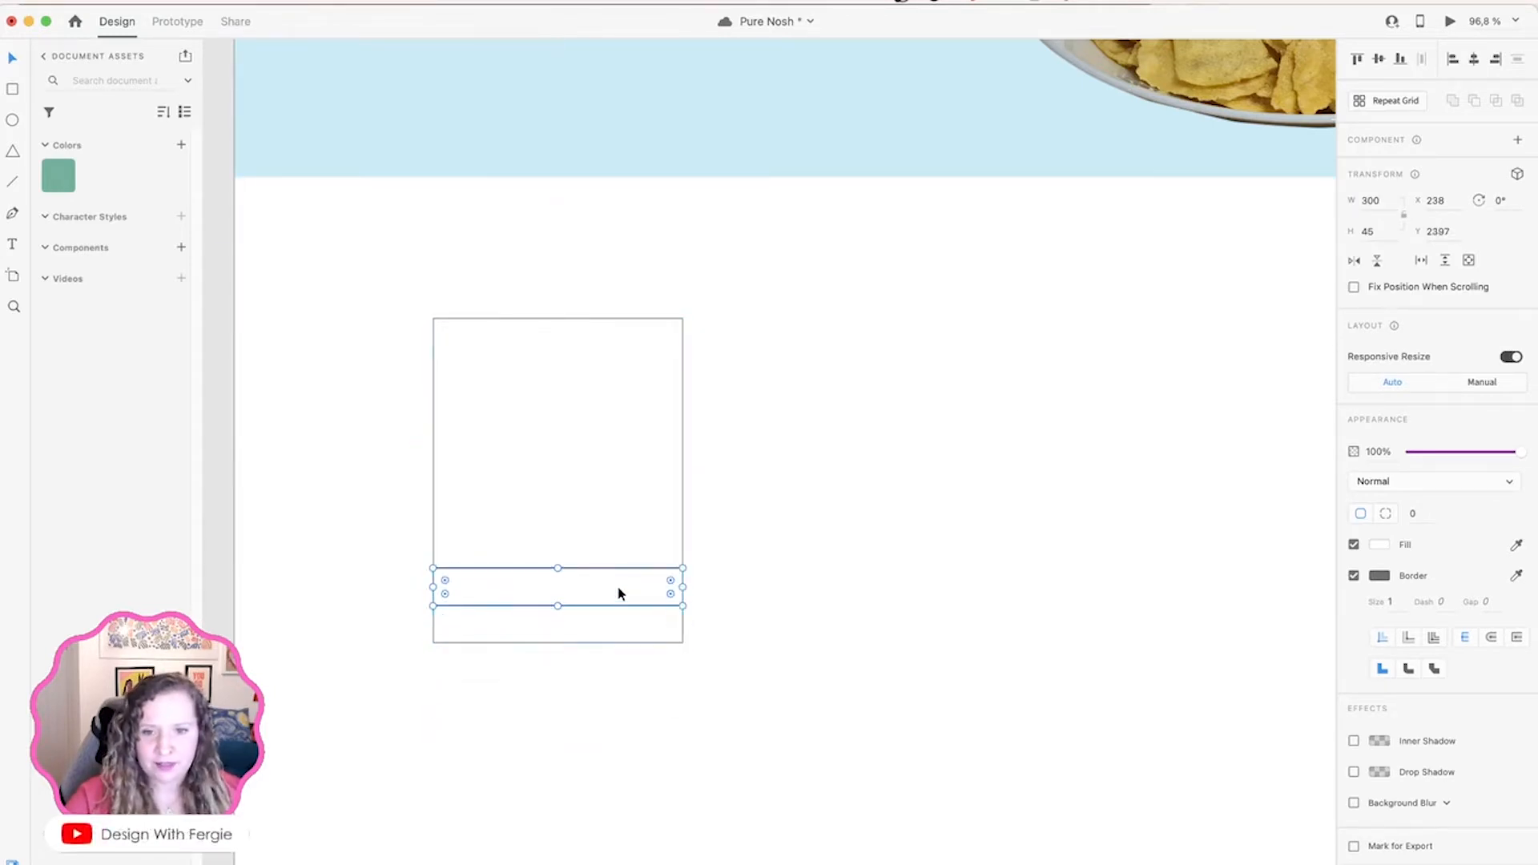
pyautogui.press('Delete')
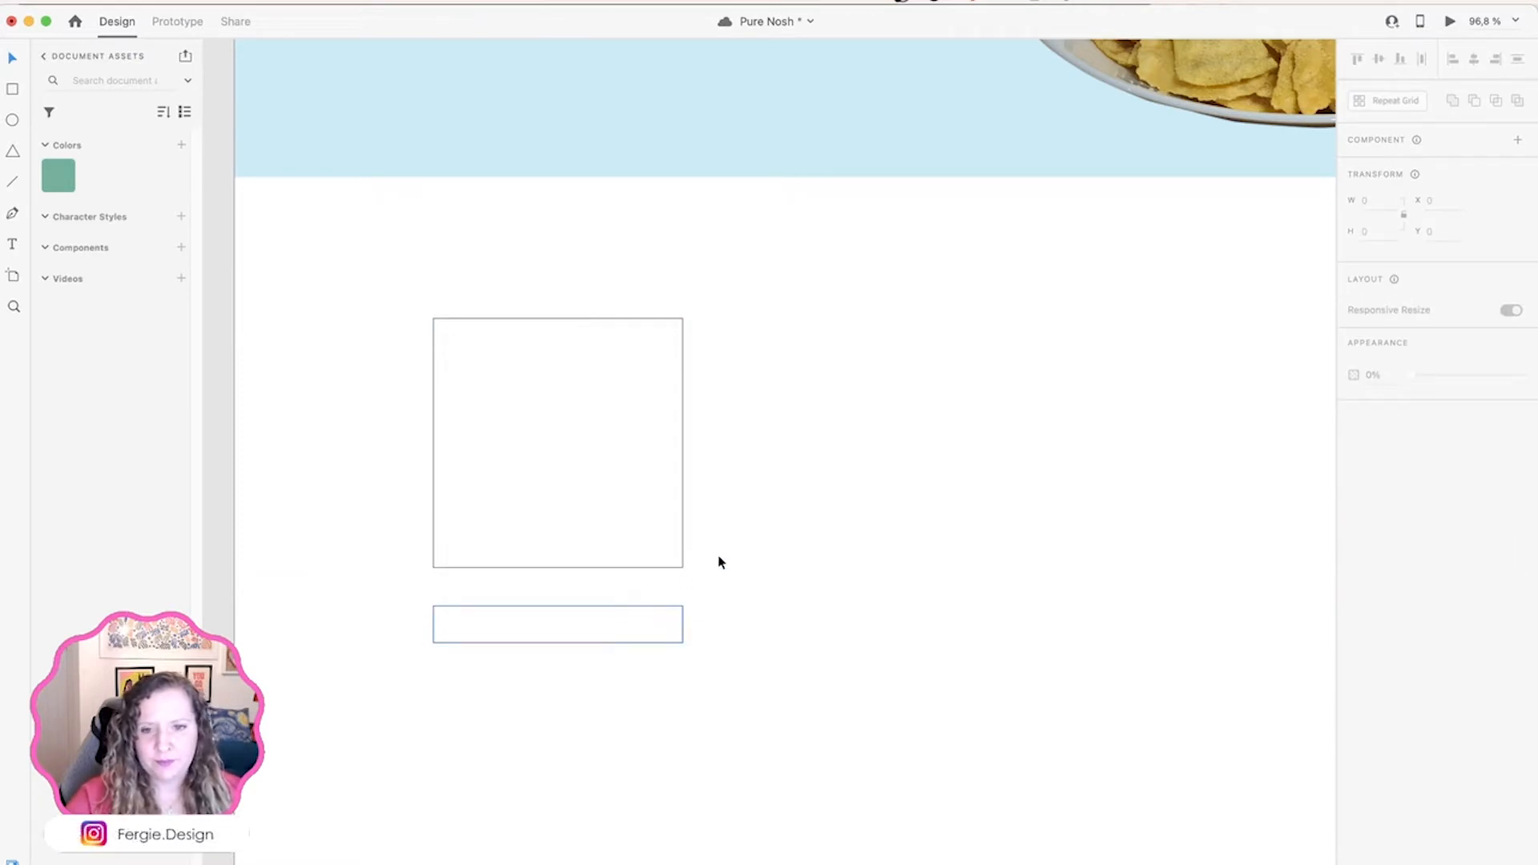
pyautogui.moveTo(617, 628); pyautogui.dragTo(614, 662)
pyautogui.click(622, 625)
pyautogui.press('Delete')
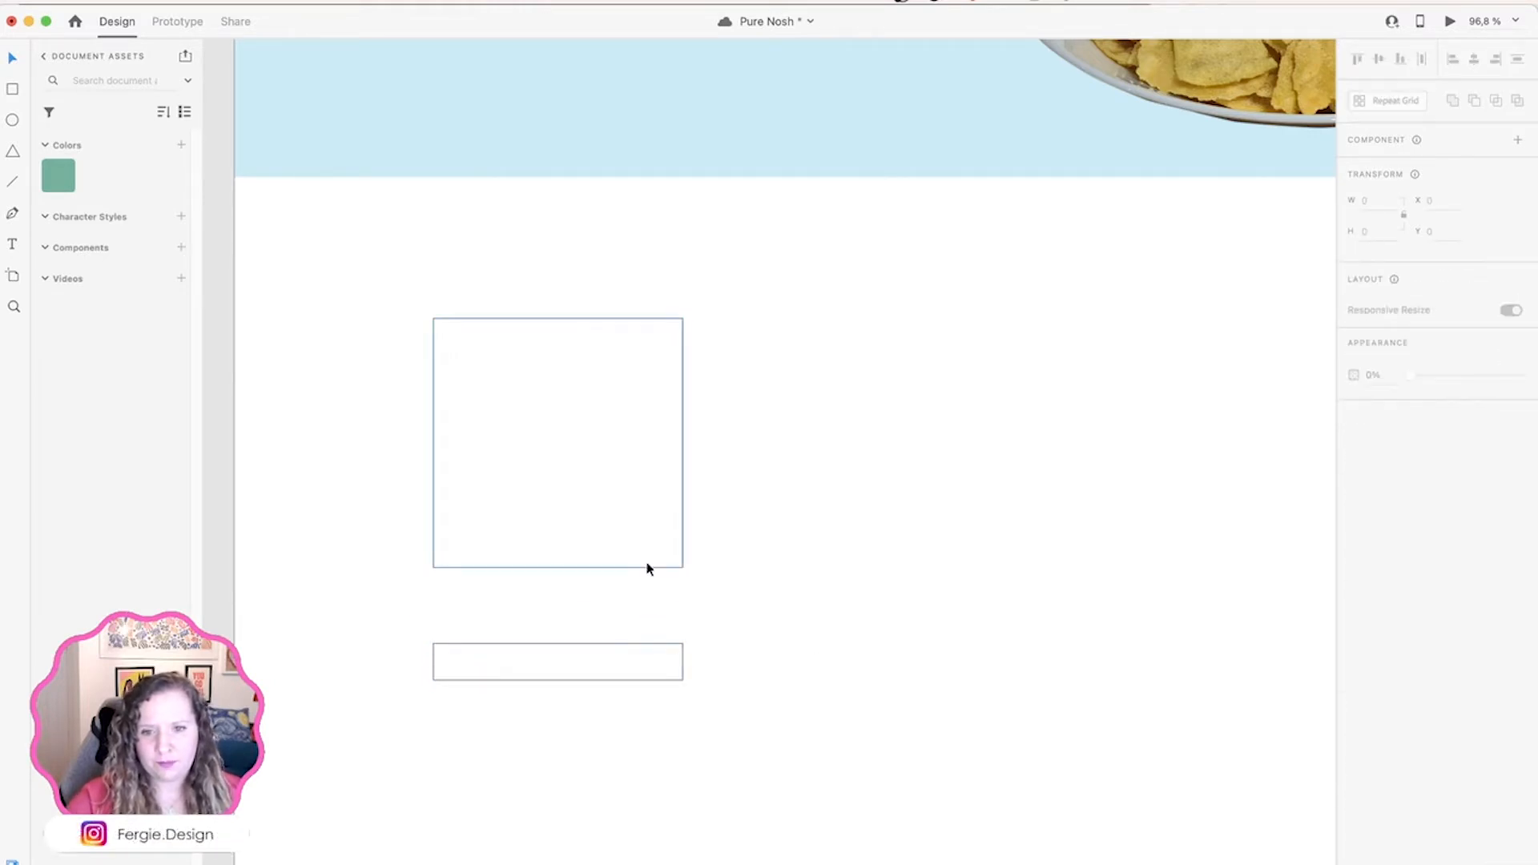
# Step: Add the text "Flavour name" at the square's lower edge and set its font size to 18
pyautogui.press('t')
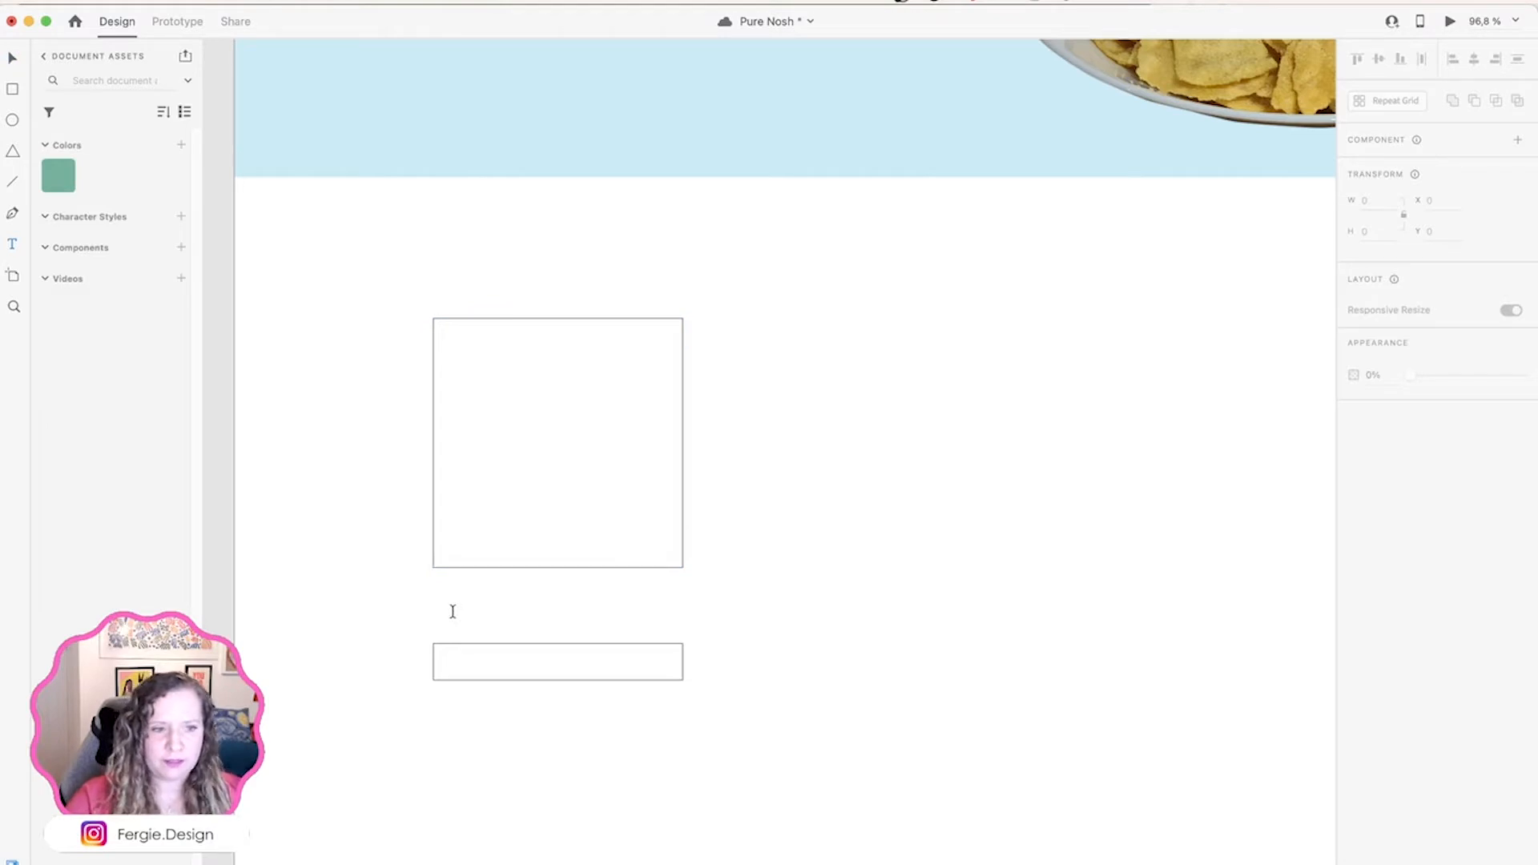
pyautogui.click(453, 611)
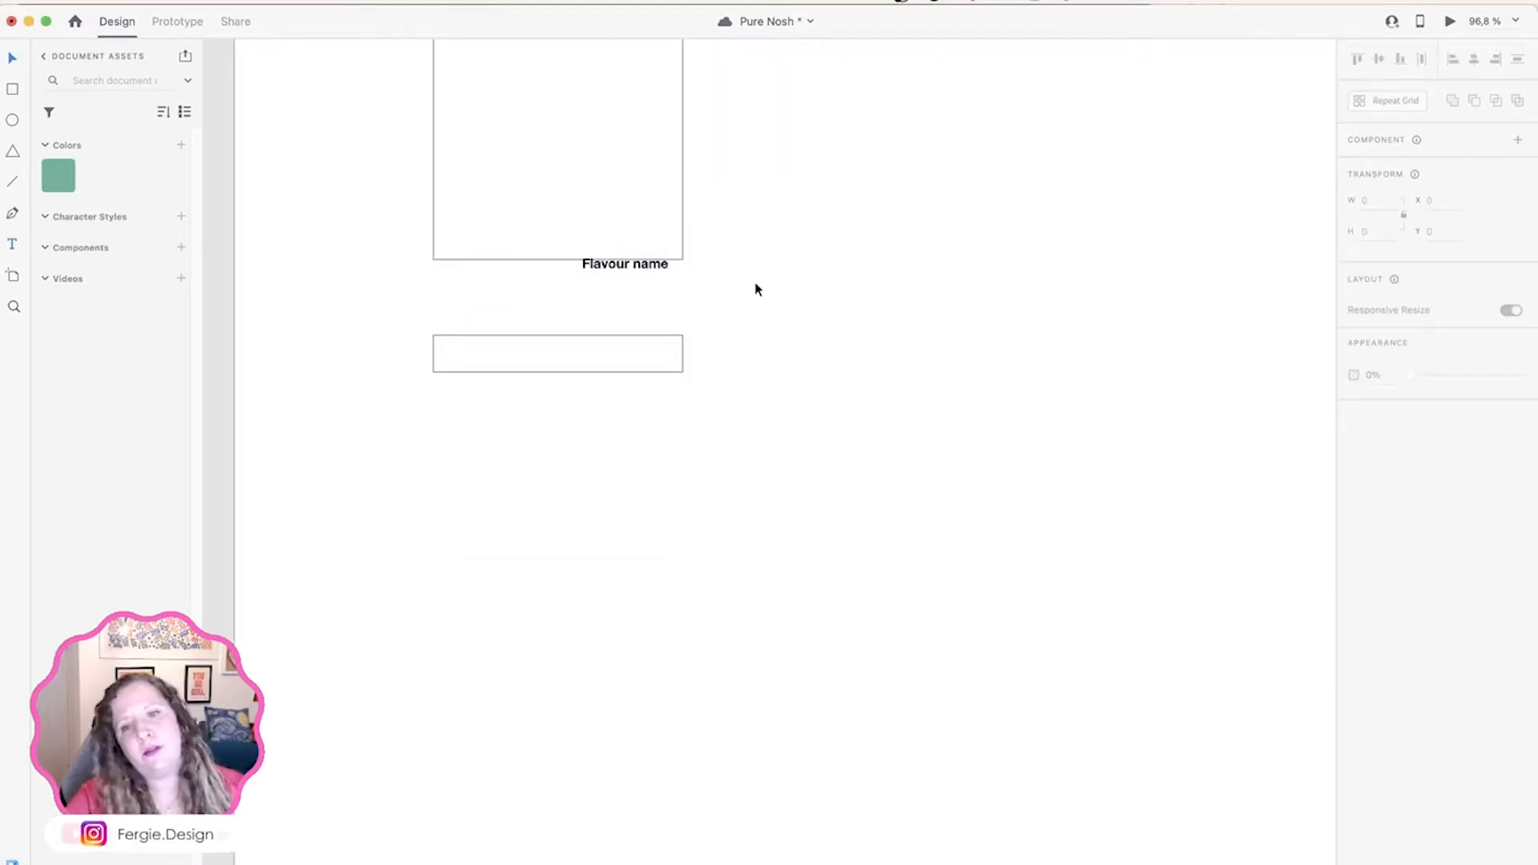
pyautogui.scroll(-2, 757, 289)
pyautogui.scroll(-2, 756, 289)
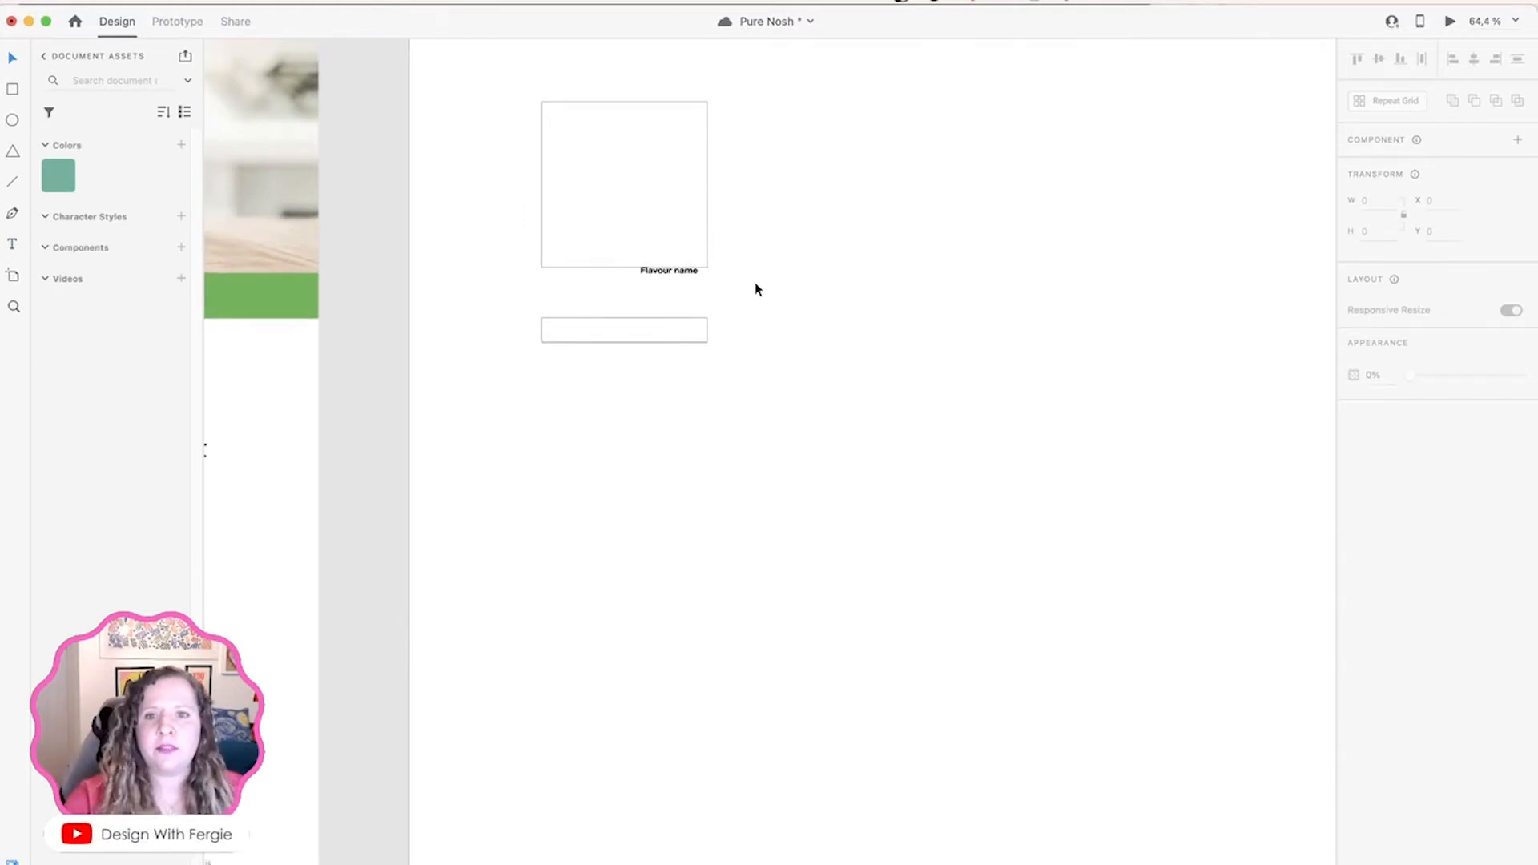
pyautogui.scroll(-2, 757, 289)
pyautogui.moveTo(889, 230); pyautogui.dragTo(814, 549)
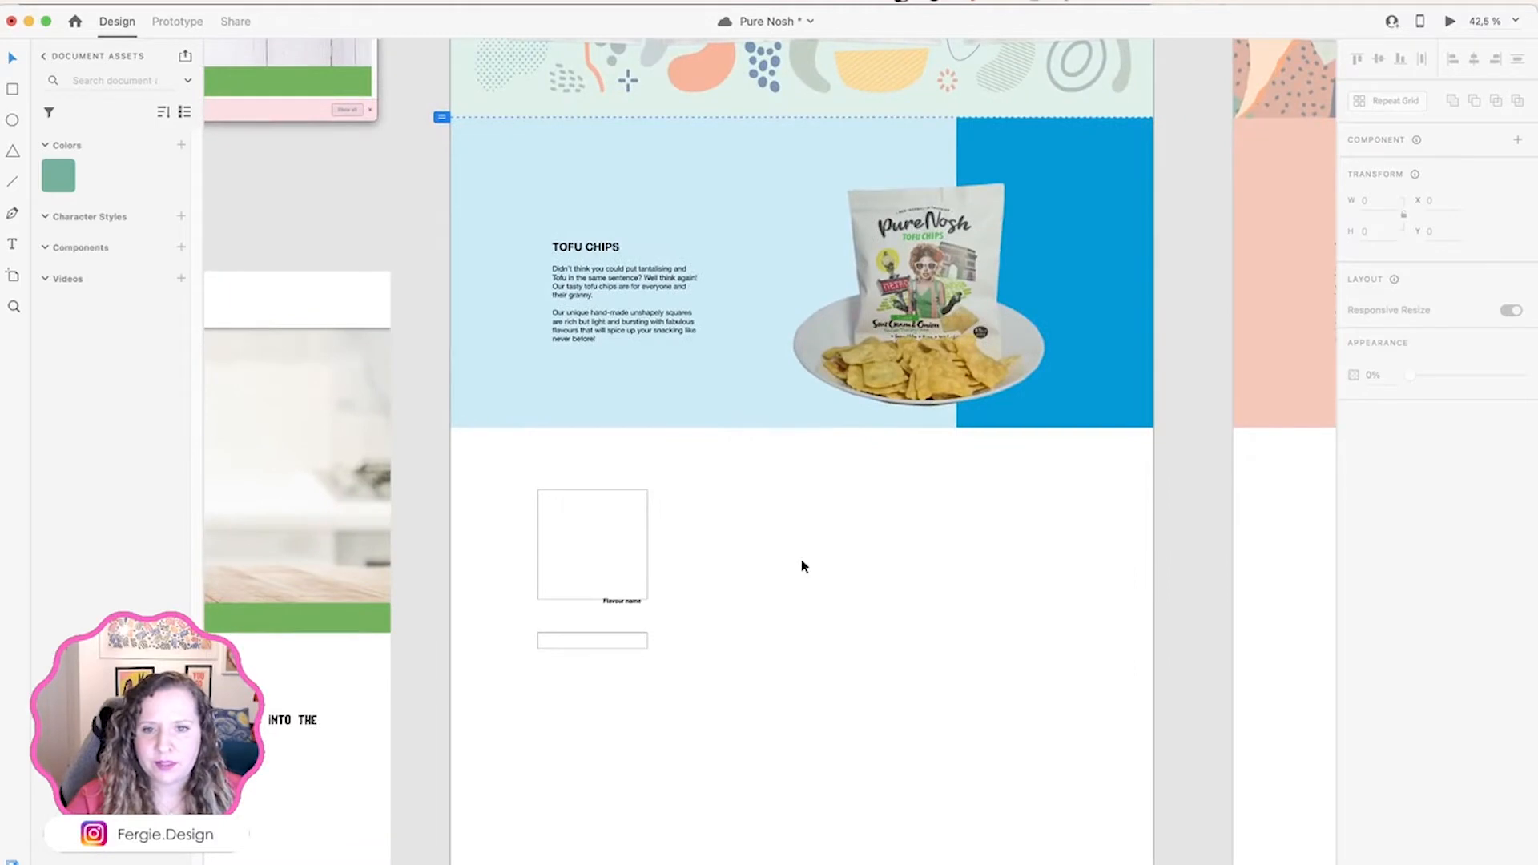
pyautogui.click(616, 271)
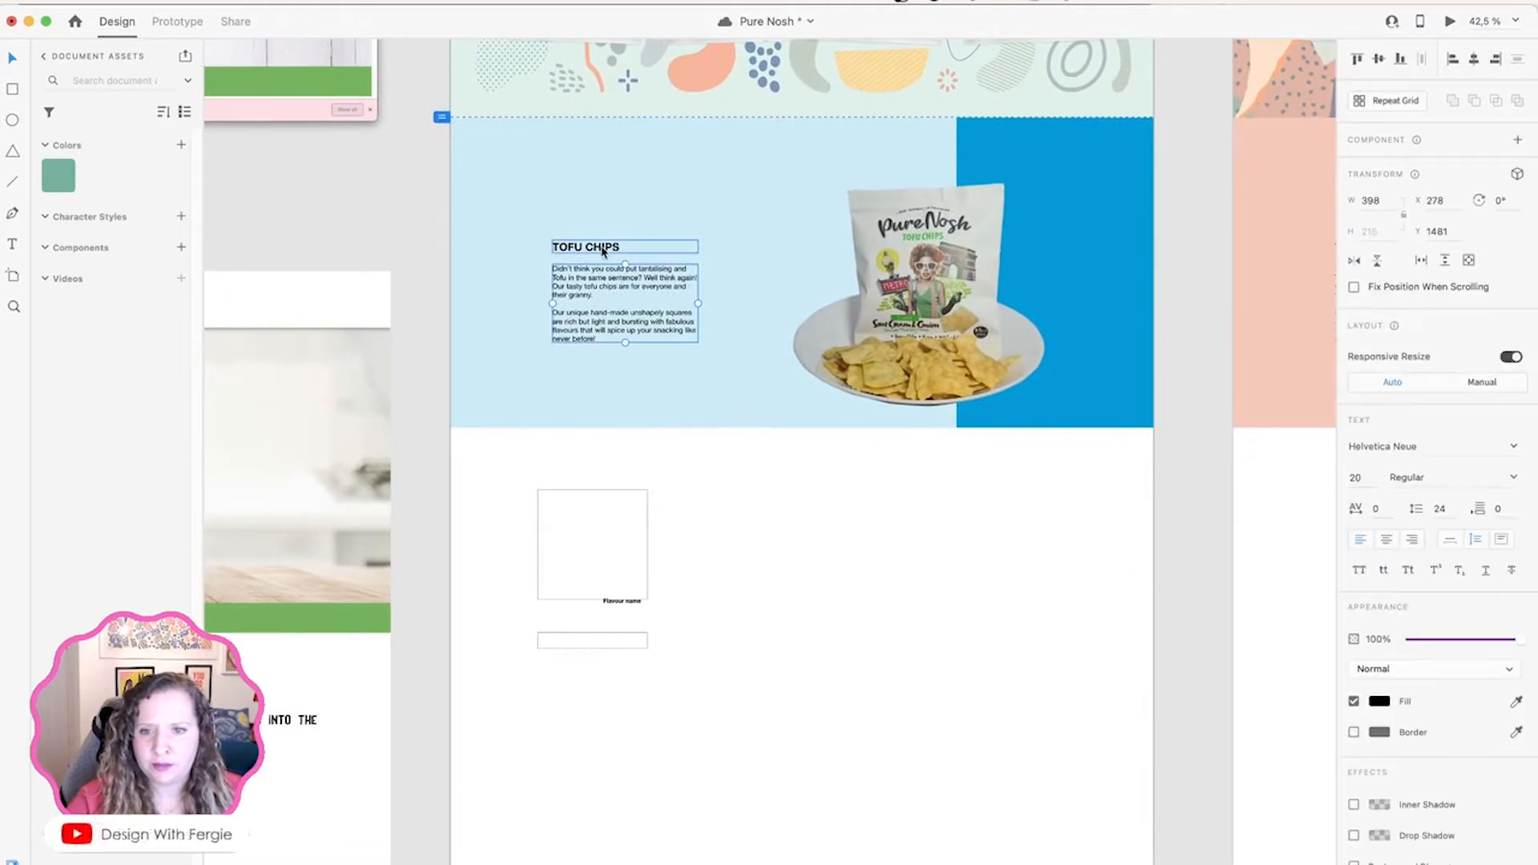
pyautogui.click(603, 251)
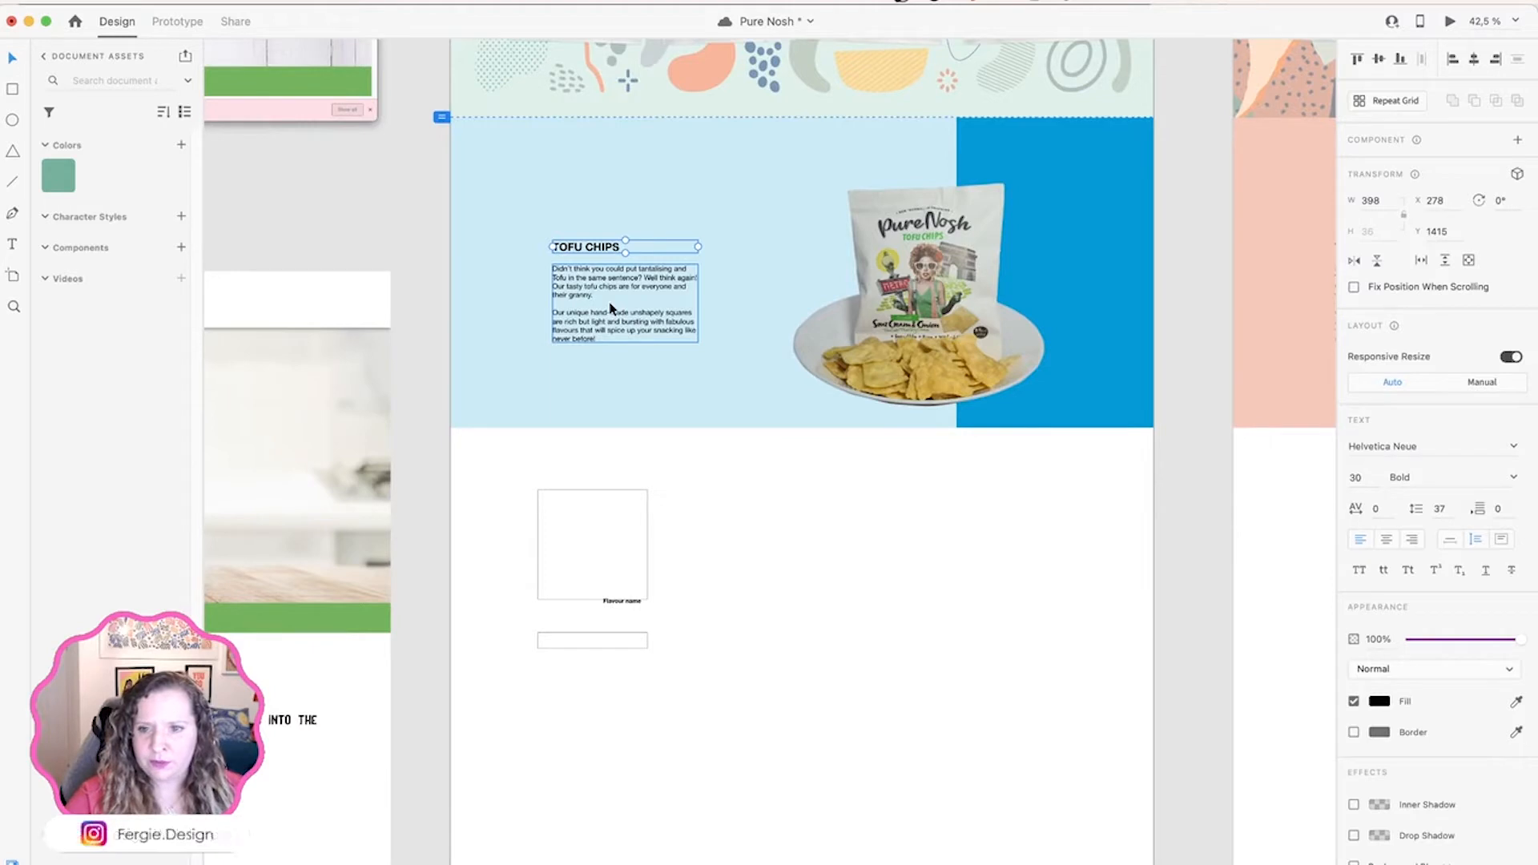
pyautogui.click(622, 601)
pyautogui.click(1361, 479)
pyautogui.write('18')
pyautogui.press('Return')
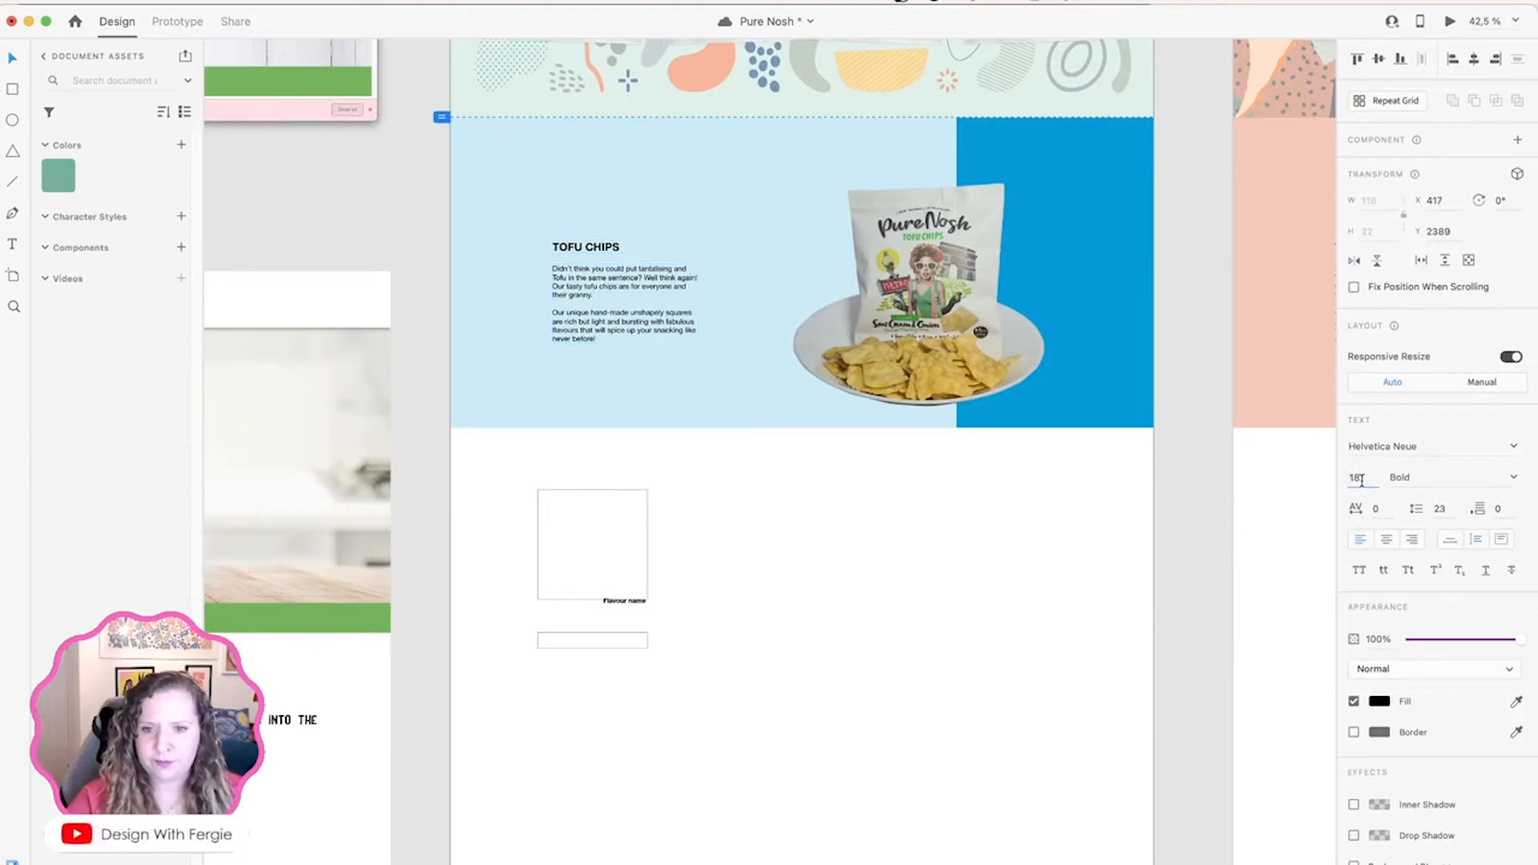
# Step: Centre-align the "Flavour name" text and place it centred between the square and the thin bar
pyautogui.click(758, 656)
pyautogui.scroll(5, 632, 638)
pyautogui.moveTo(642, 591); pyautogui.dragTo(590, 608)
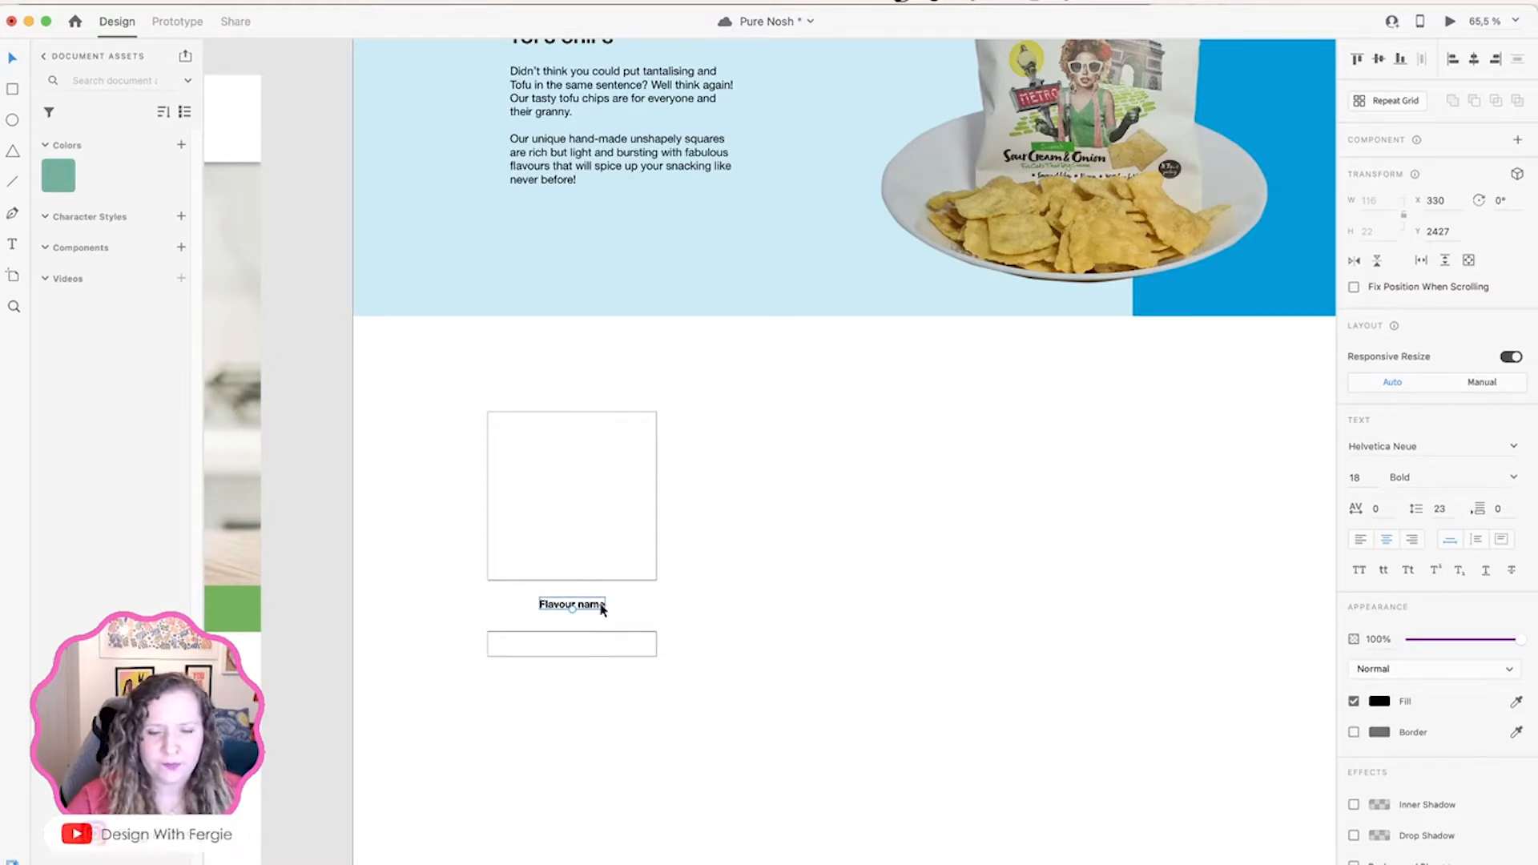
# Step: Duplicate the "Flavour name" text onto the thin bar and change the copy's text to "BUY NOW"
pyautogui.moveTo(599, 606); pyautogui.dragTo(586, 647)
pyautogui.doubleClick(585, 644)
pyautogui.write('BUY NOW')
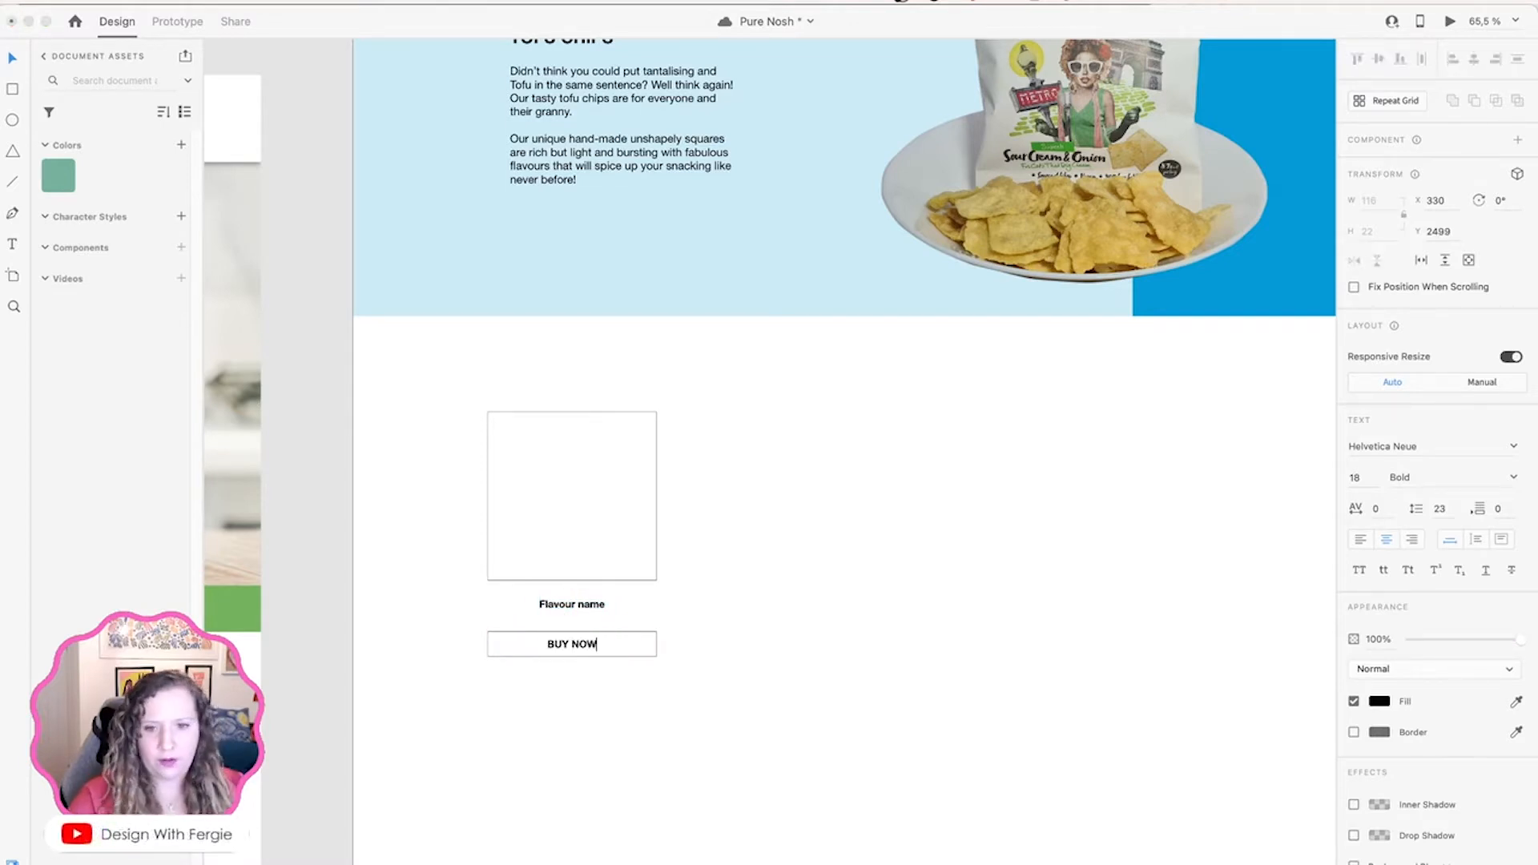
pyautogui.press('Escape')
# Step: Group the "BUY NOW" text with the bar behind it
pyautogui.keyDown('shift'); pyautogui.click(593, 632); pyautogui.keyUp('shift')
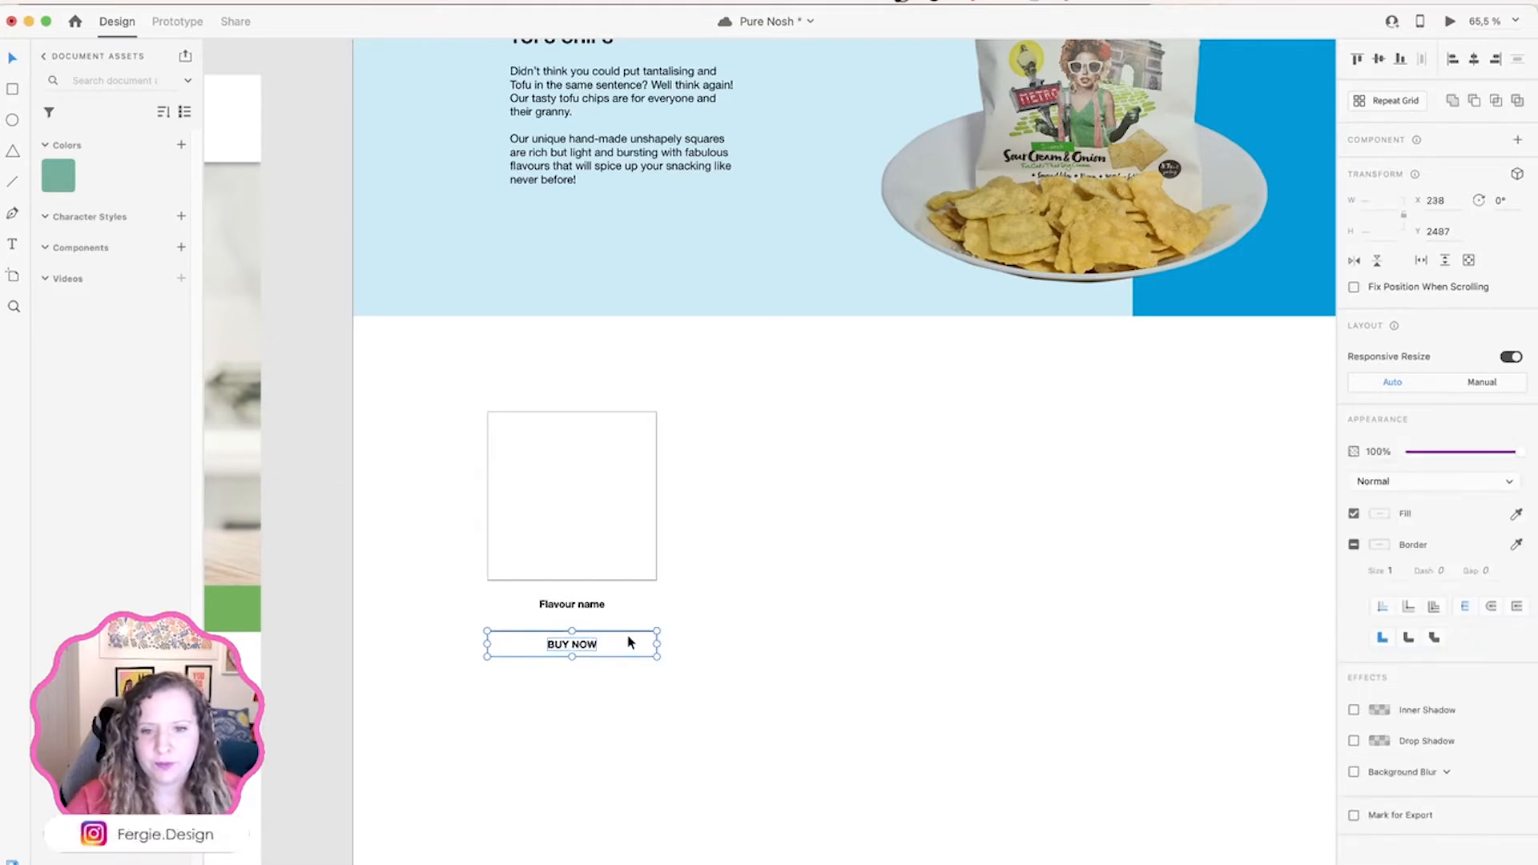
pyautogui.click(572, 604)
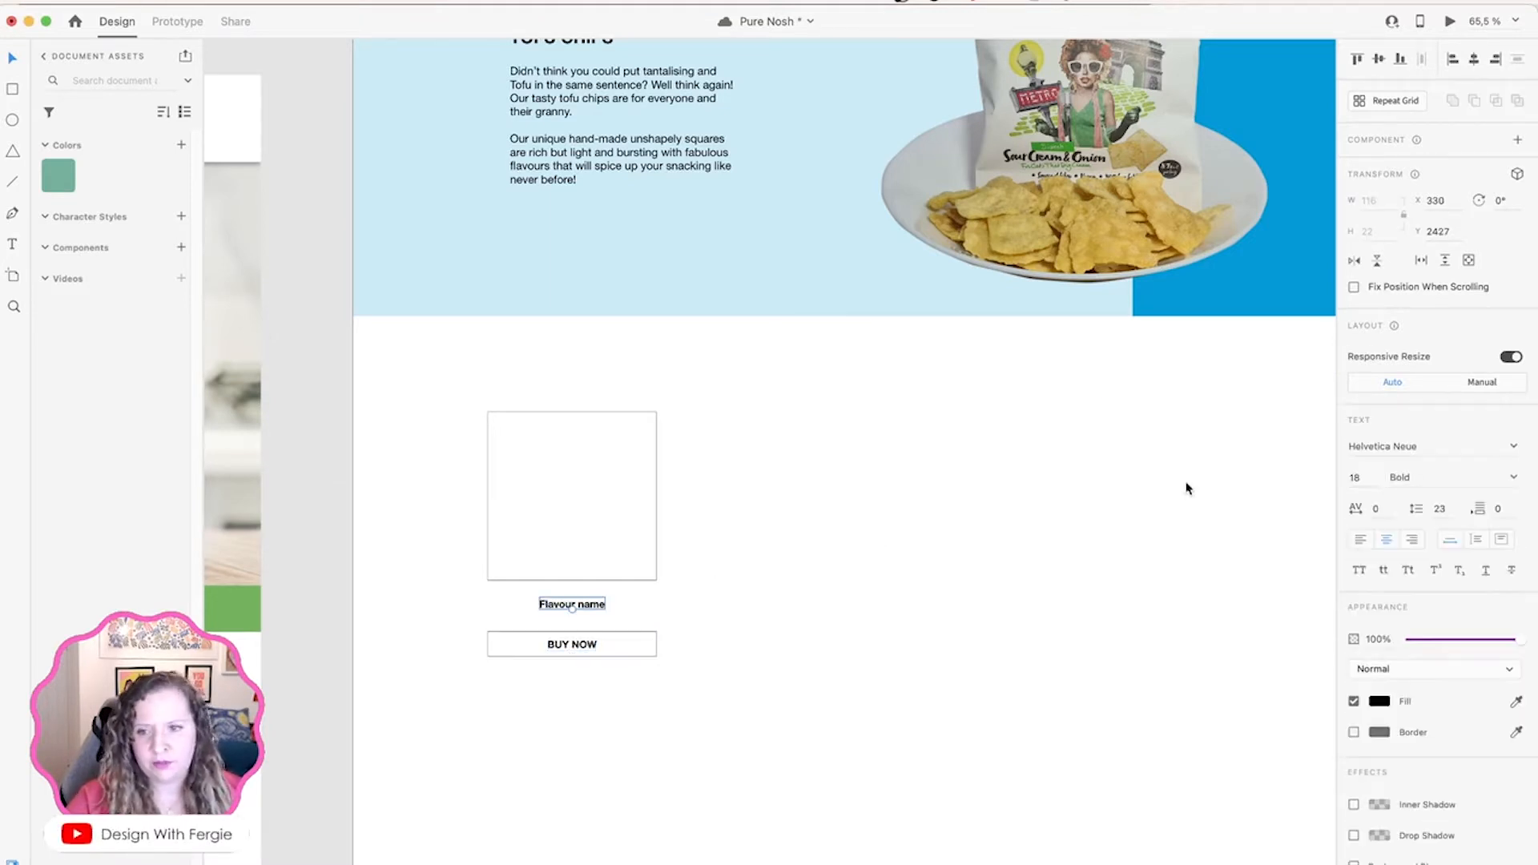
pyautogui.click(582, 647)
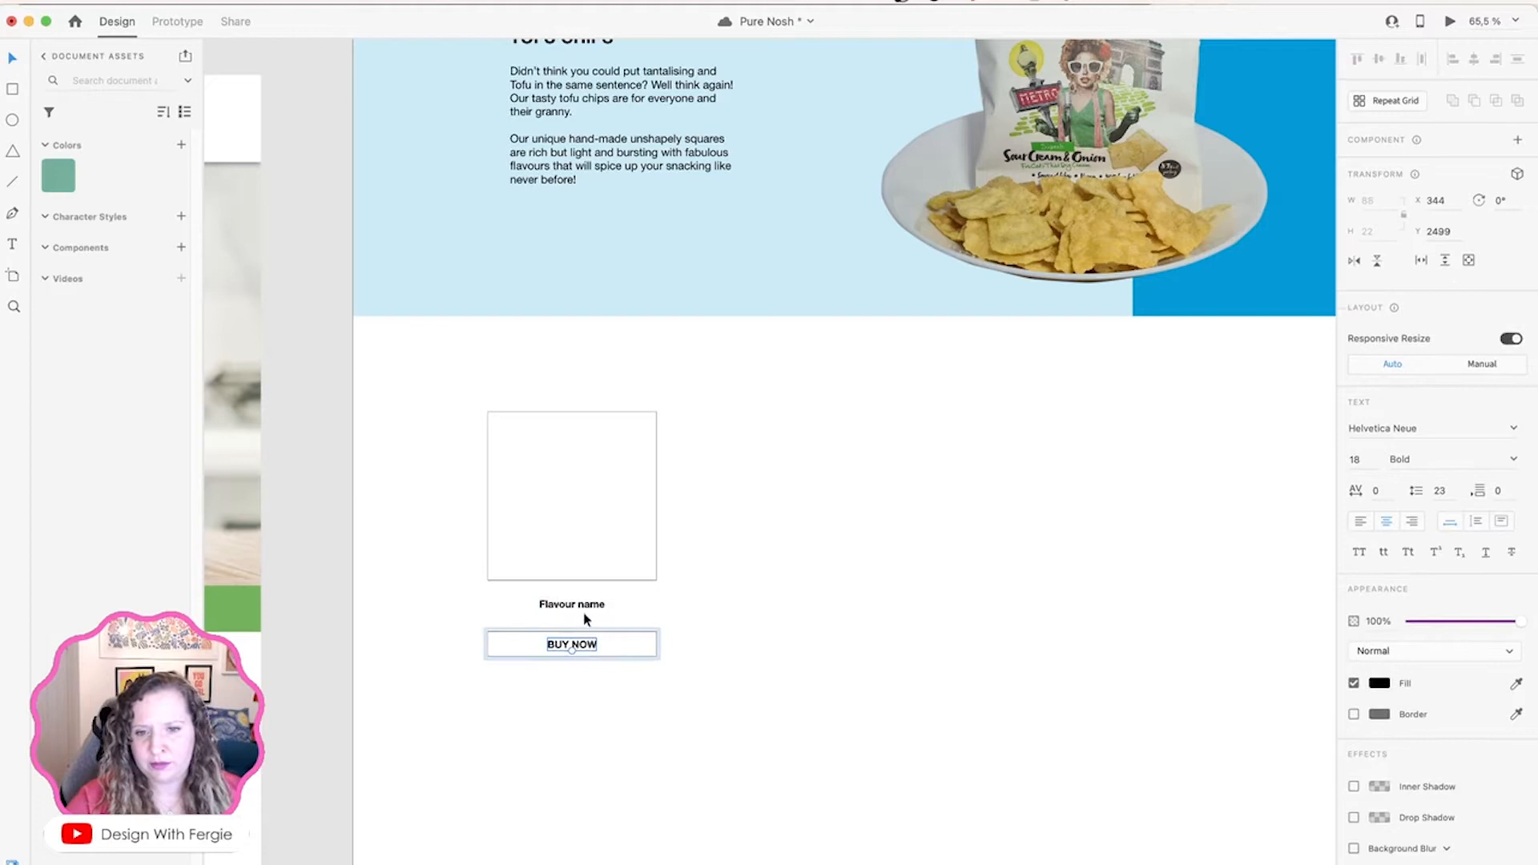
# Step: Set the font size of the "Flavour name" text to 30
pyautogui.click(584, 605)
pyautogui.scroll(5, 587, 471)
pyautogui.click(585, 433)
pyautogui.scroll(-12, 585, 440)
pyautogui.scroll(5, 580, 473)
pyautogui.click(587, 390)
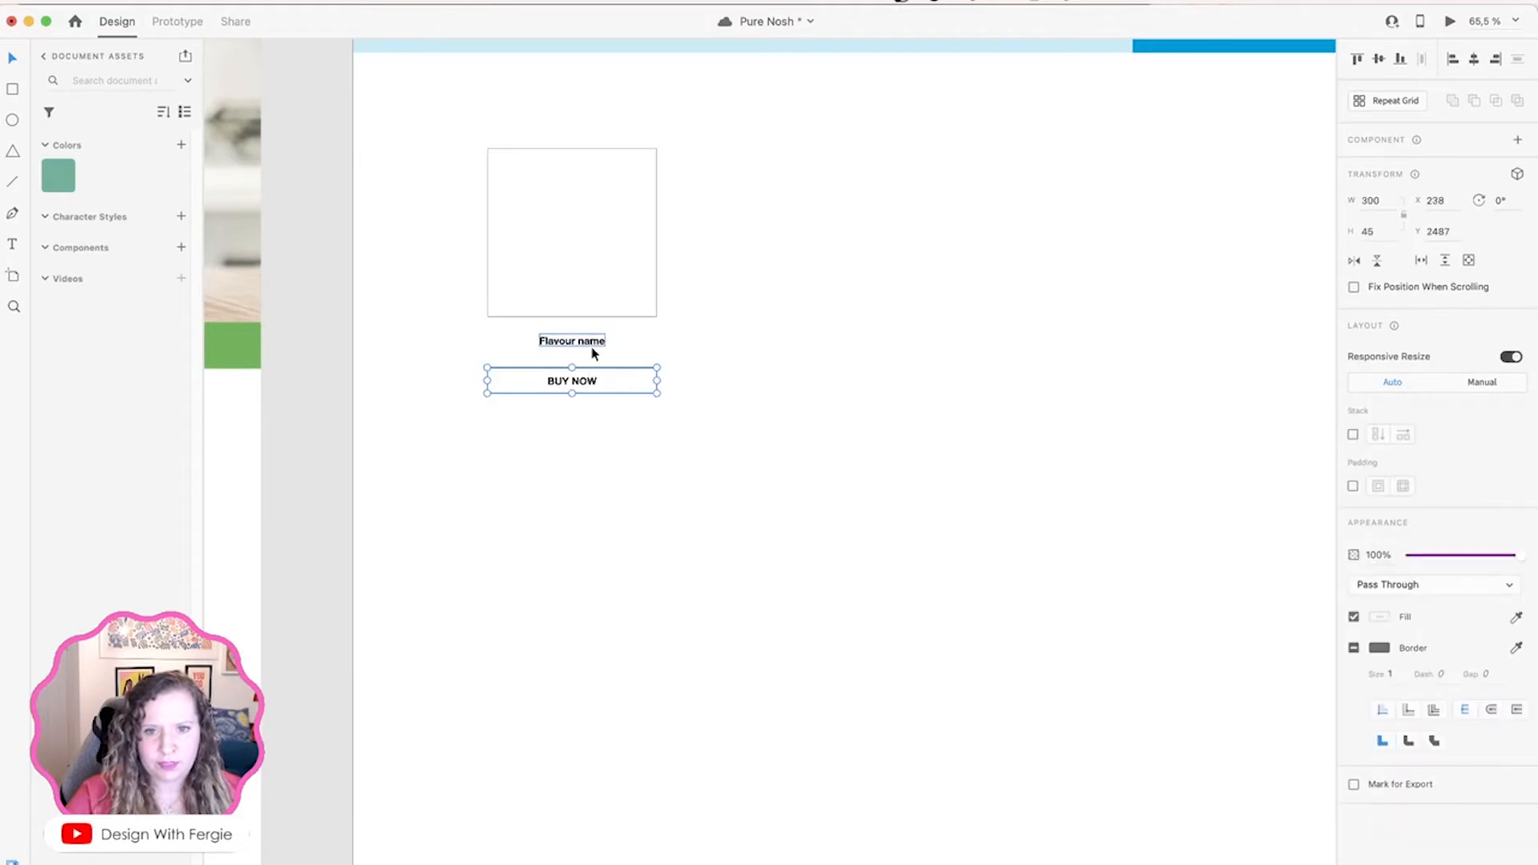
pyautogui.click(593, 354)
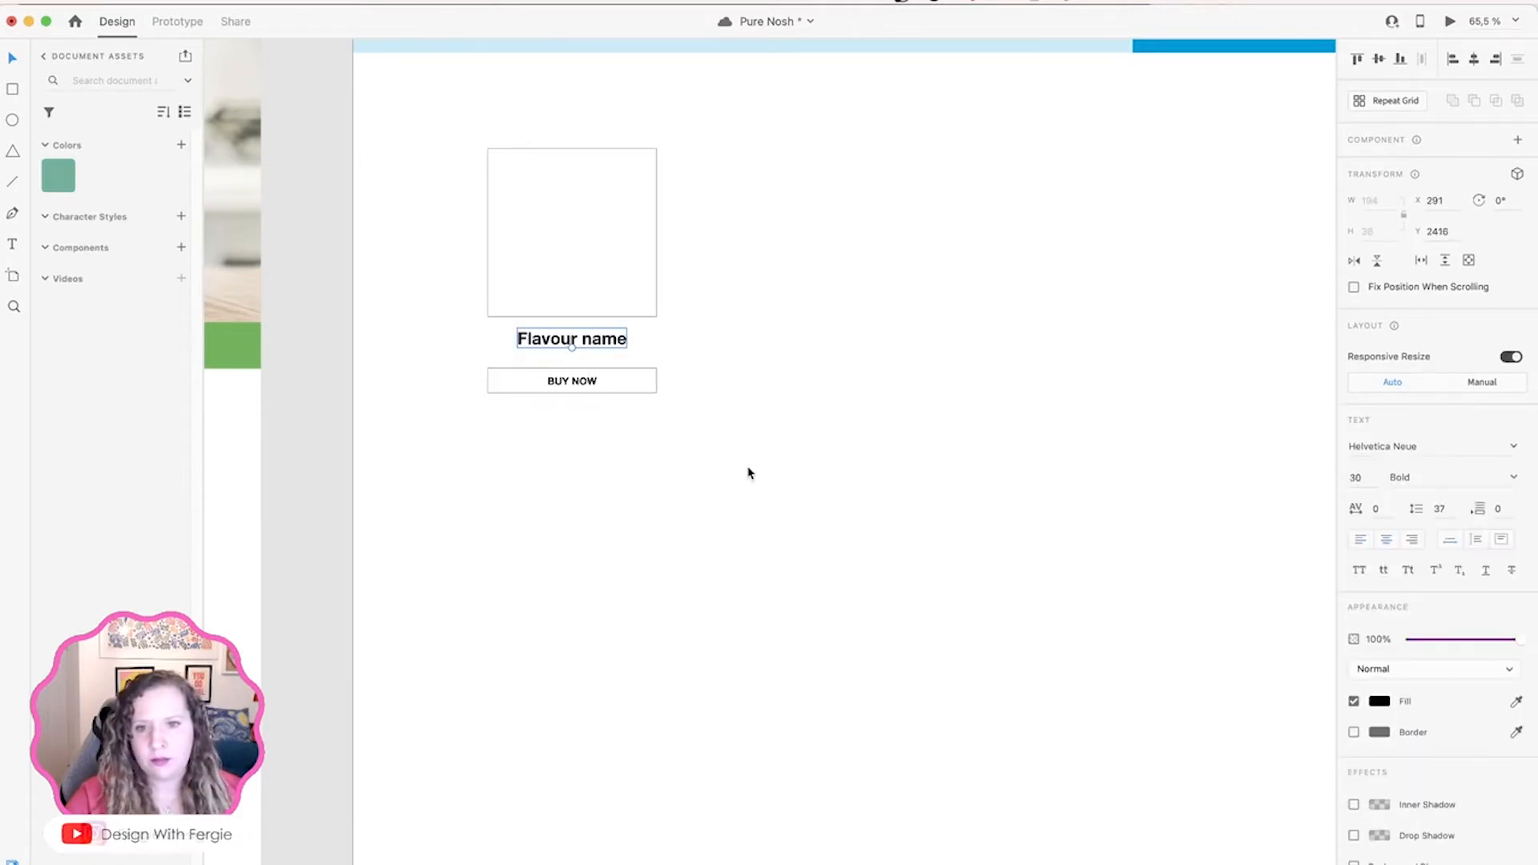
pyautogui.click(909, 377)
# Step: Select the whole product card and repeat it as a grid of four cards in one row
pyautogui.scroll(2, 896, 472)
pyautogui.scroll(2, 896, 472)
pyautogui.hscroll(1, 896, 472)
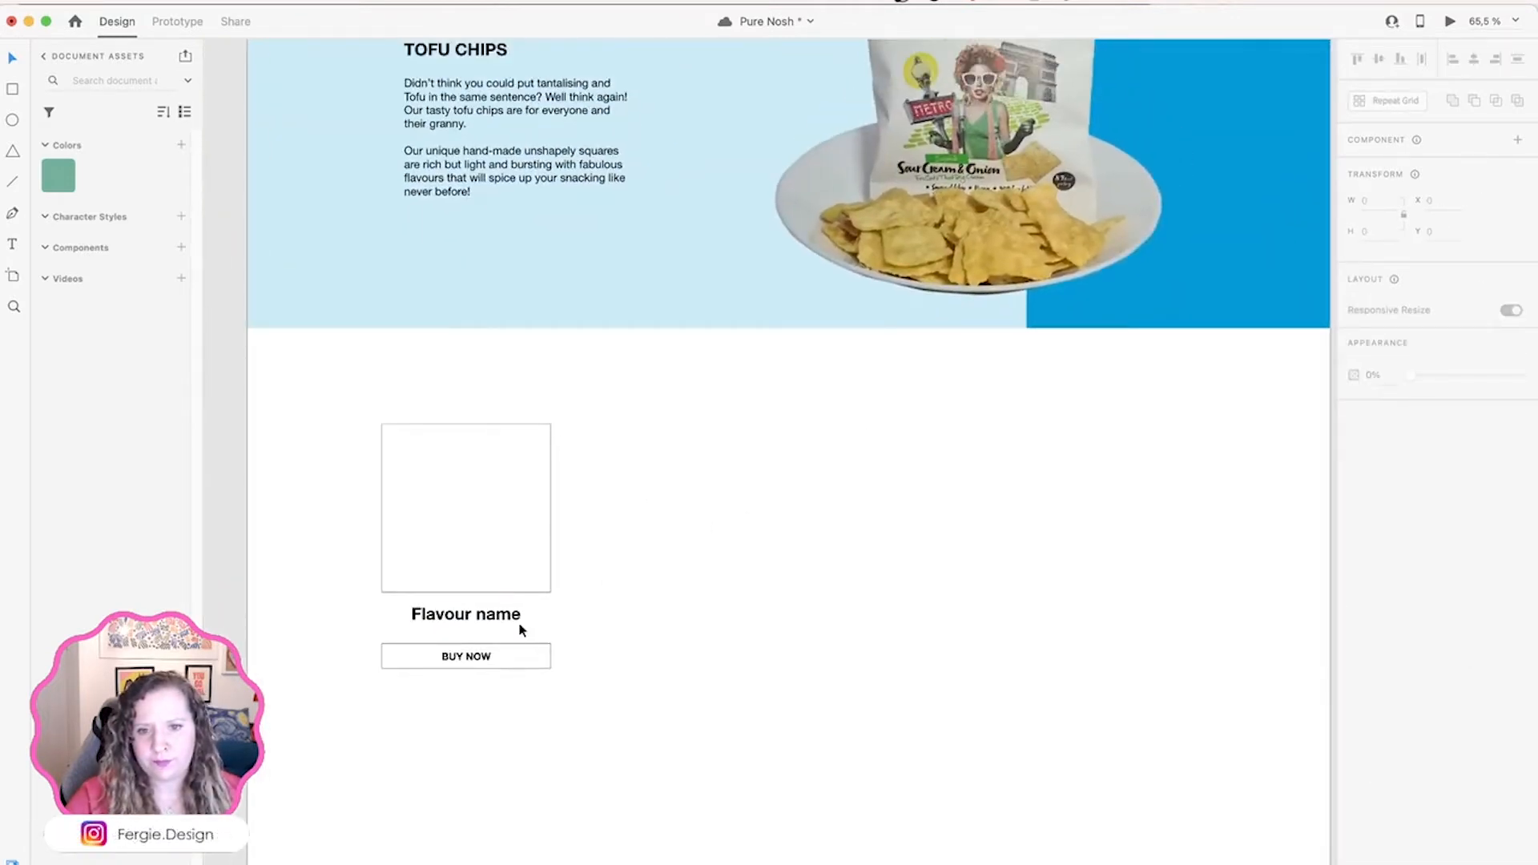
pyautogui.moveTo(603, 688); pyautogui.dragTo(359, 405)
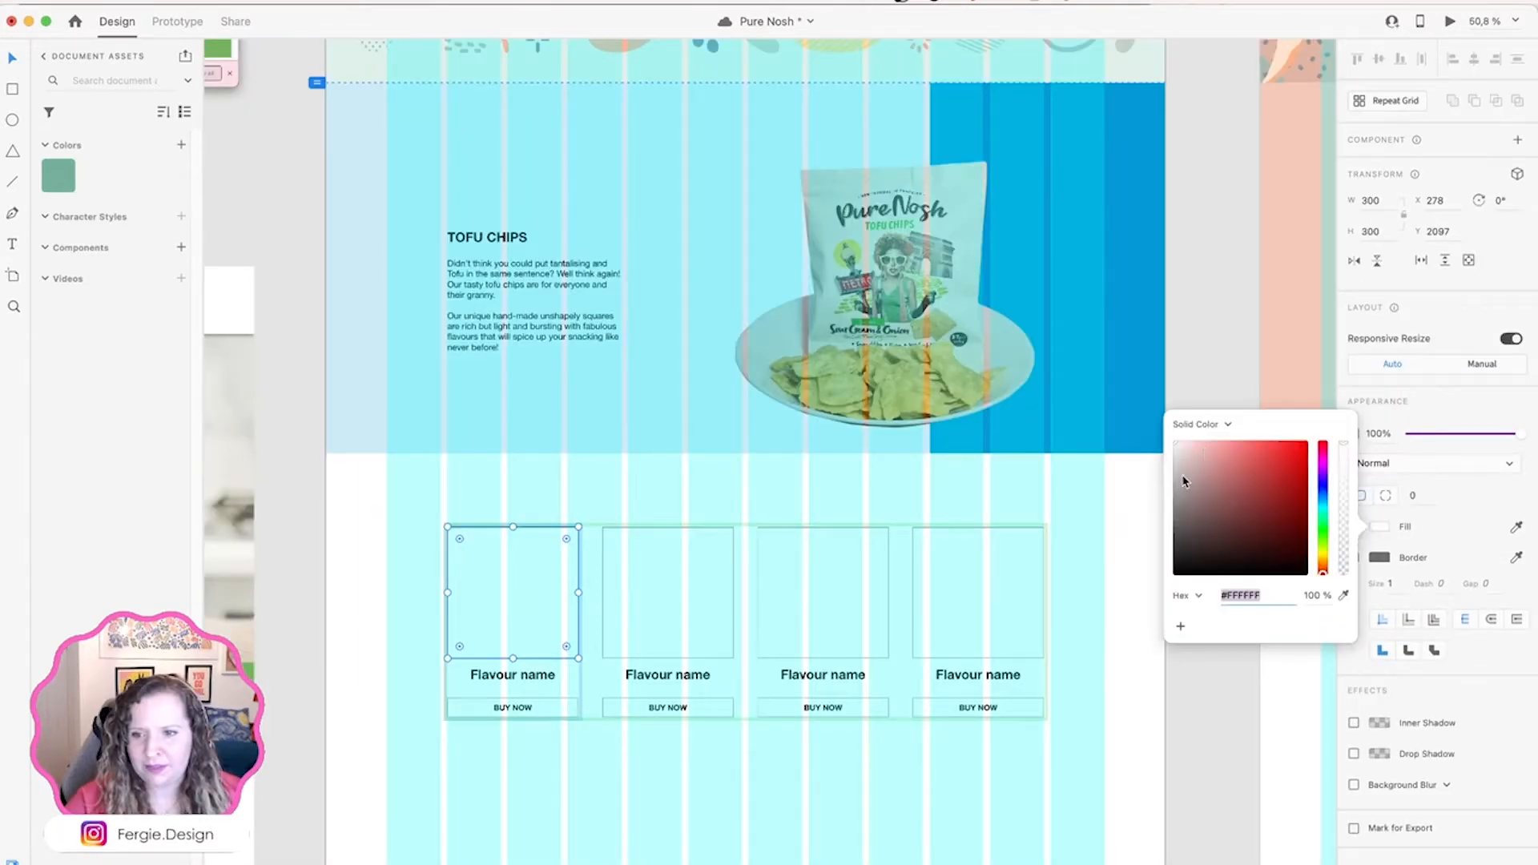
# Step: Fill the cards' image squares with a mid grey and remove their border
pyautogui.moveTo(1184, 482); pyautogui.dragTo(1174, 515)
pyautogui.click(1379, 558)
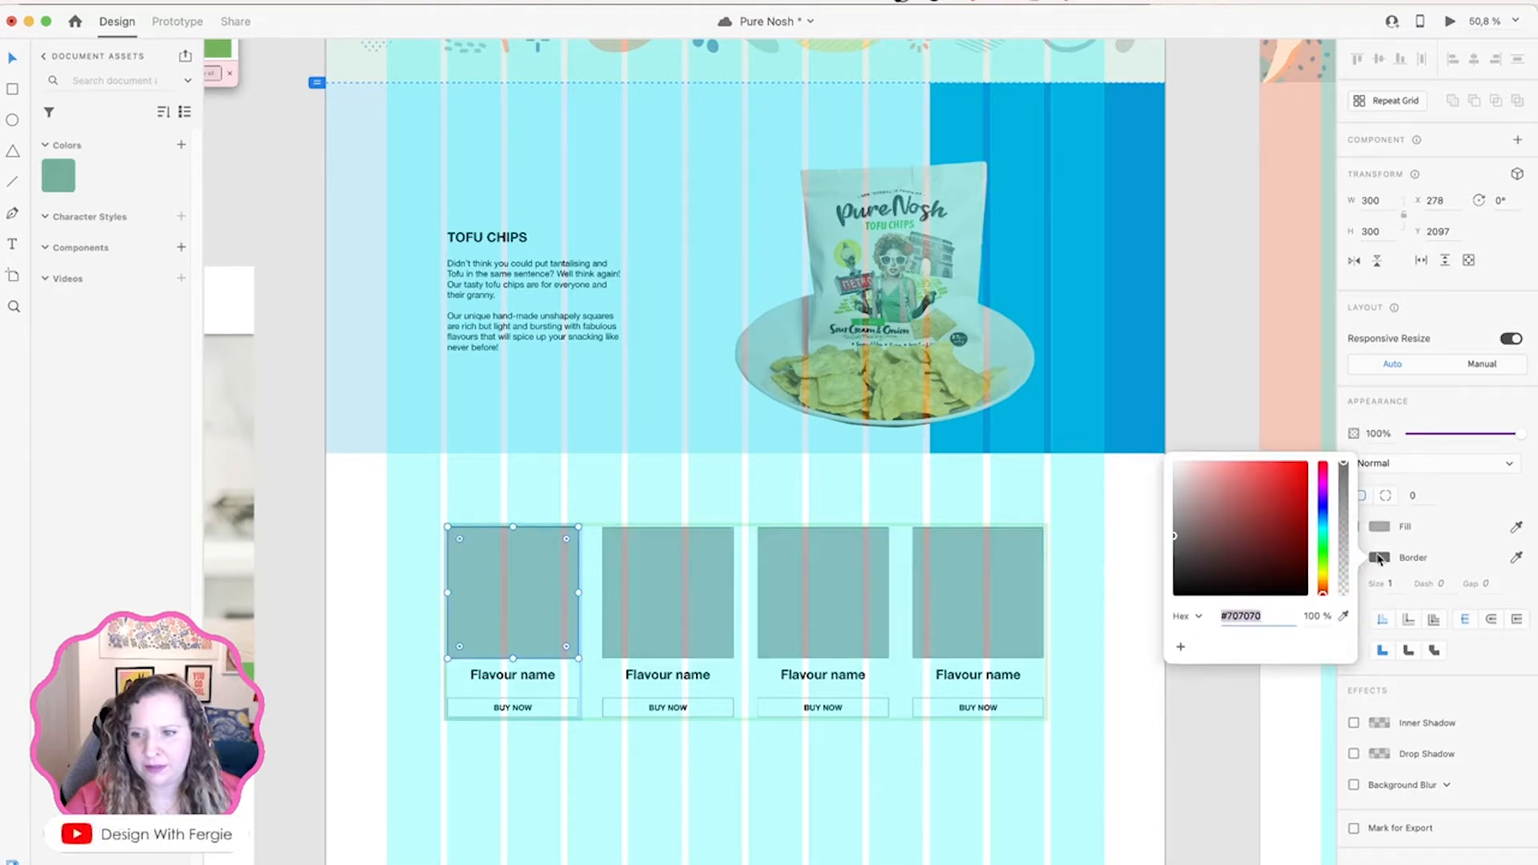
pyautogui.click(1353, 558)
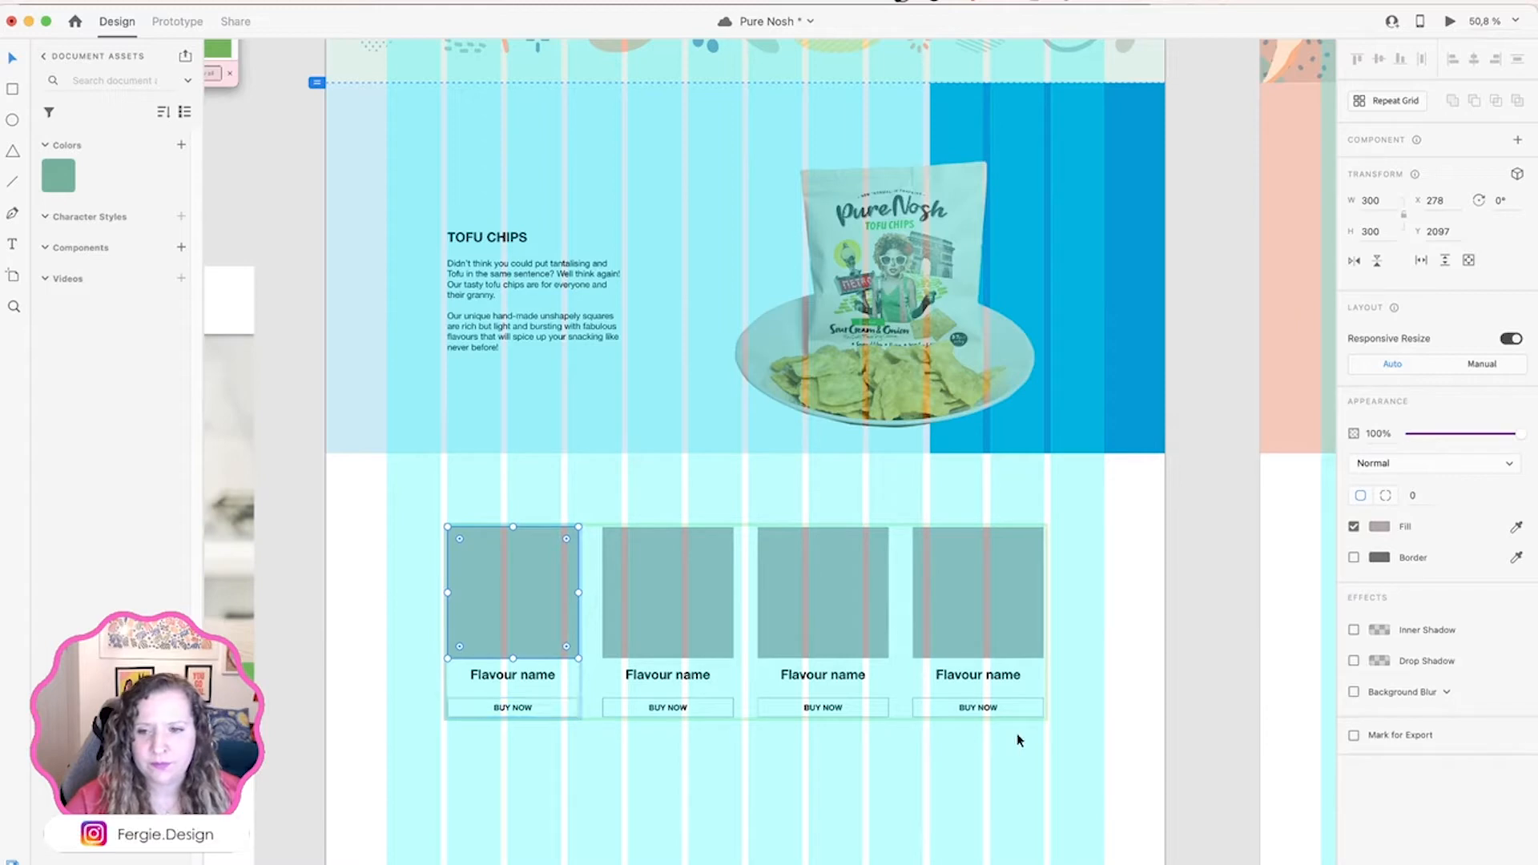
pyautogui.click(1136, 684)
# Step: Move the row of four cards up to Y 2078, closer to the Tofu Chips section
pyautogui.scroll(2, 1122, 721)
pyautogui.click(991, 657)
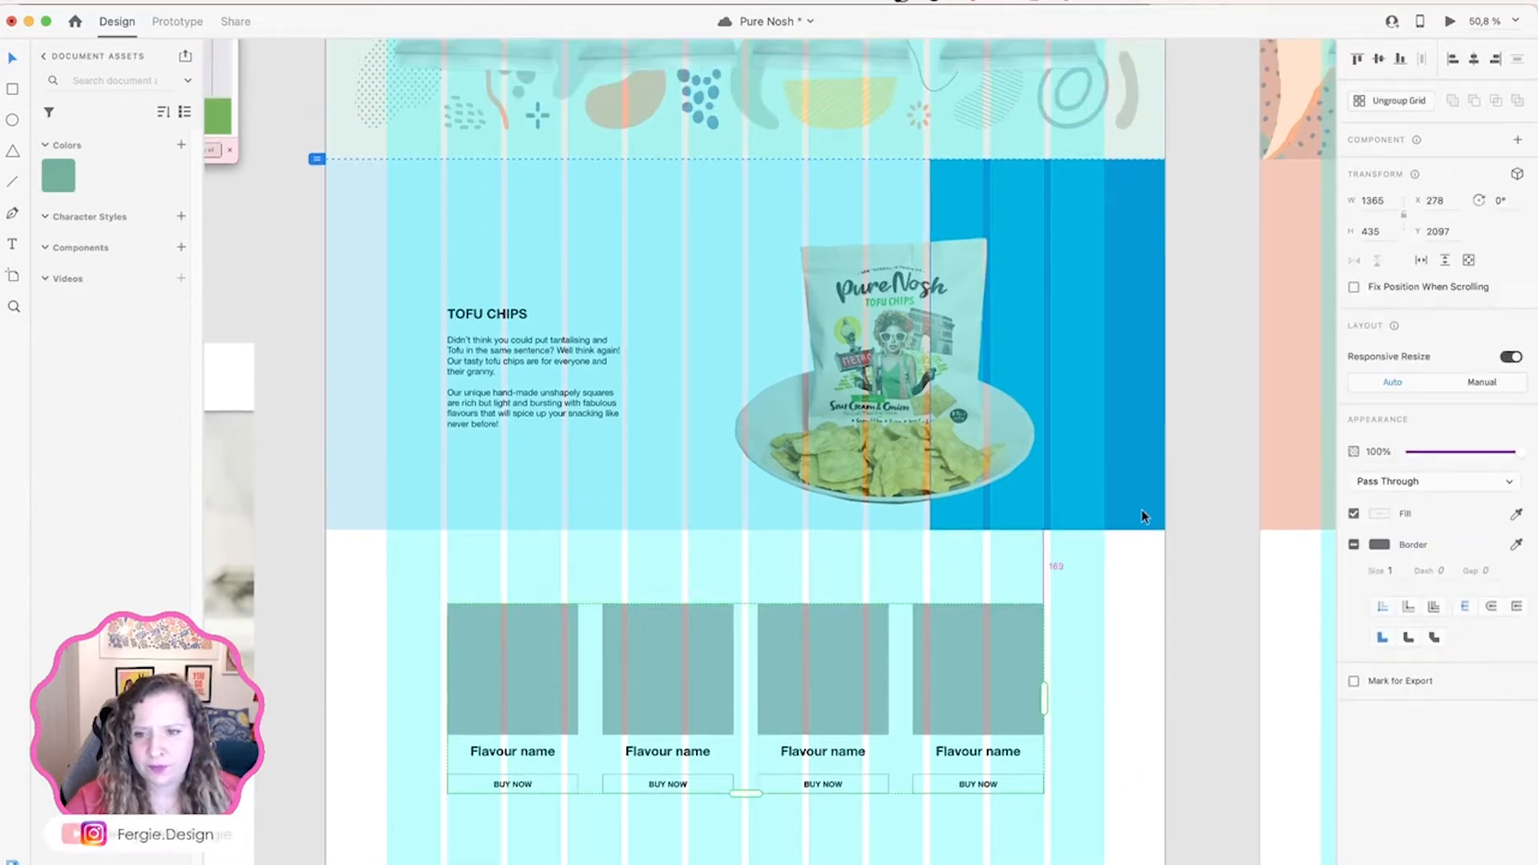
pyautogui.press('alt')
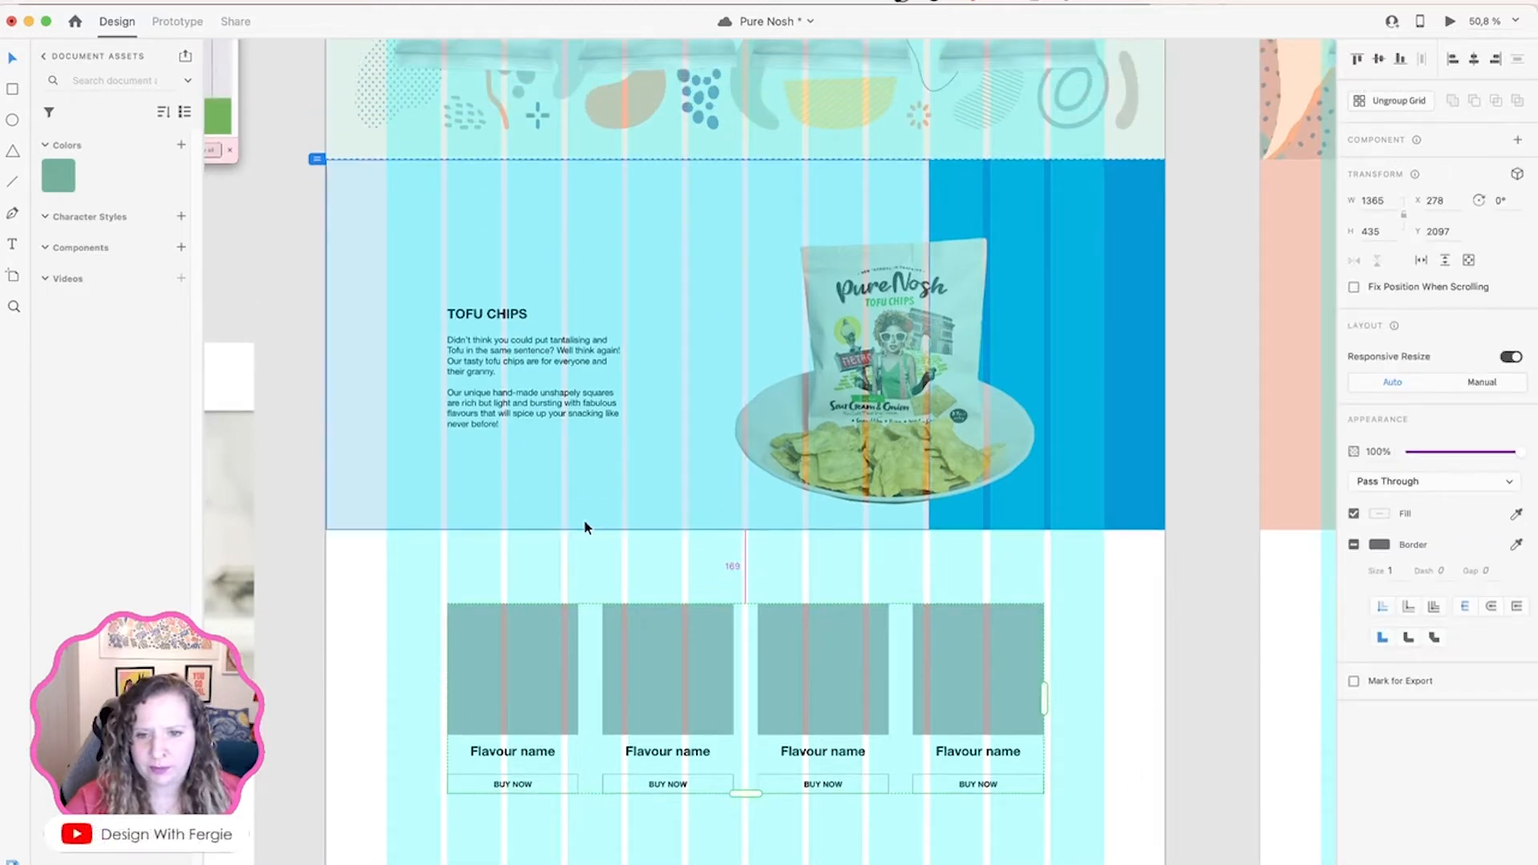
pyautogui.press('Up')
pyautogui.press('Up')
pyautogui.press('Up')
pyautogui.press('Up')
pyautogui.press('Up')
pyautogui.press('Up')
pyautogui.press('Up')
pyautogui.press('Up')
pyautogui.press('Up')
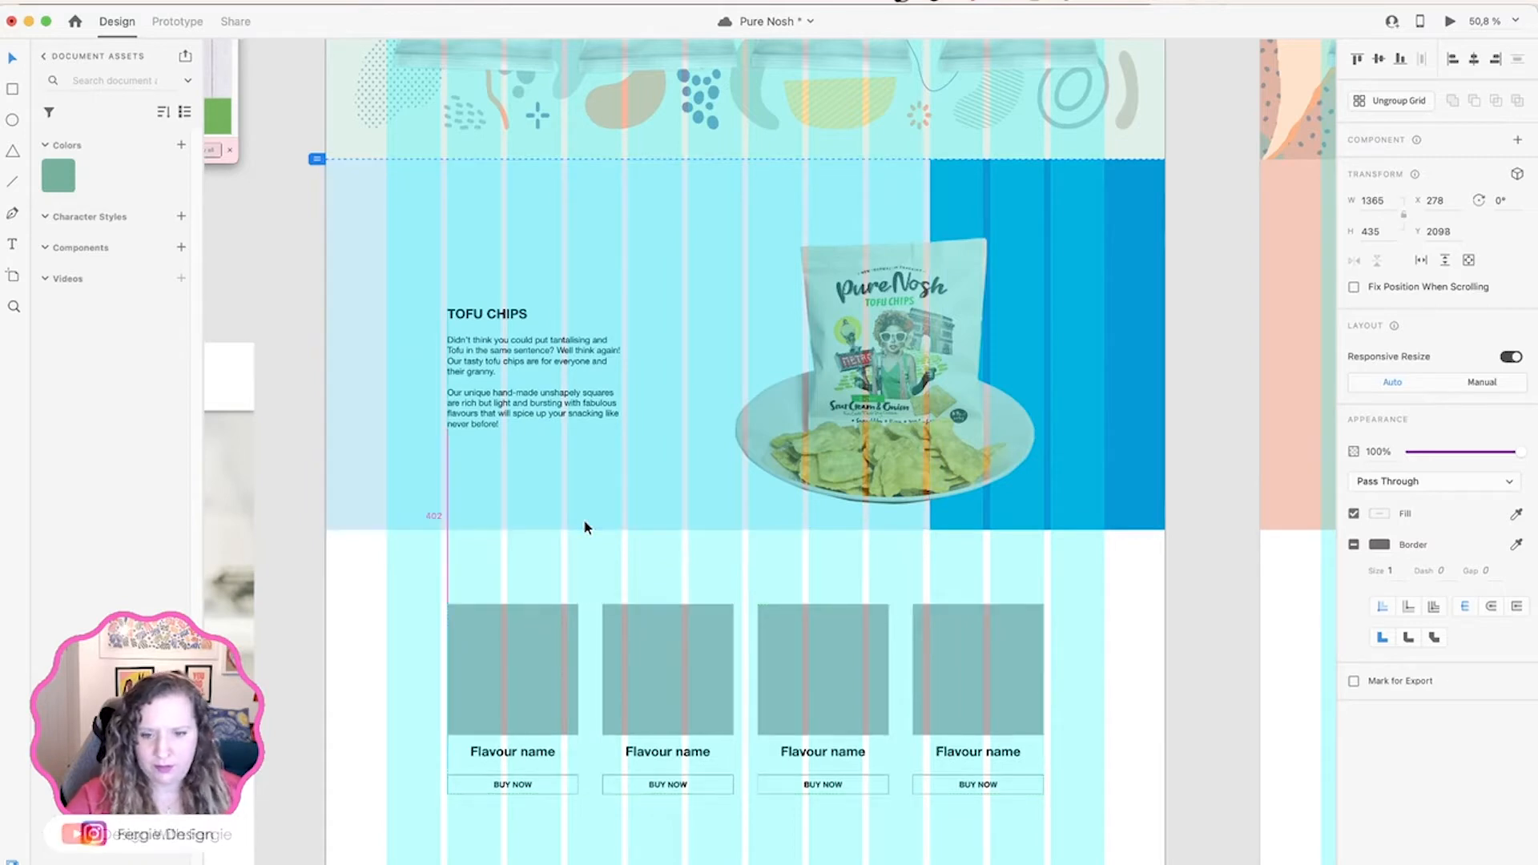
pyautogui.press('Up')
pyautogui.press('Up')
pyautogui.press('Up')
pyautogui.press('Up')
pyautogui.press('Up')
pyautogui.press('Up')
pyautogui.press('Up')
pyautogui.press('Up')
pyautogui.press('Up')
pyautogui.press('Up')
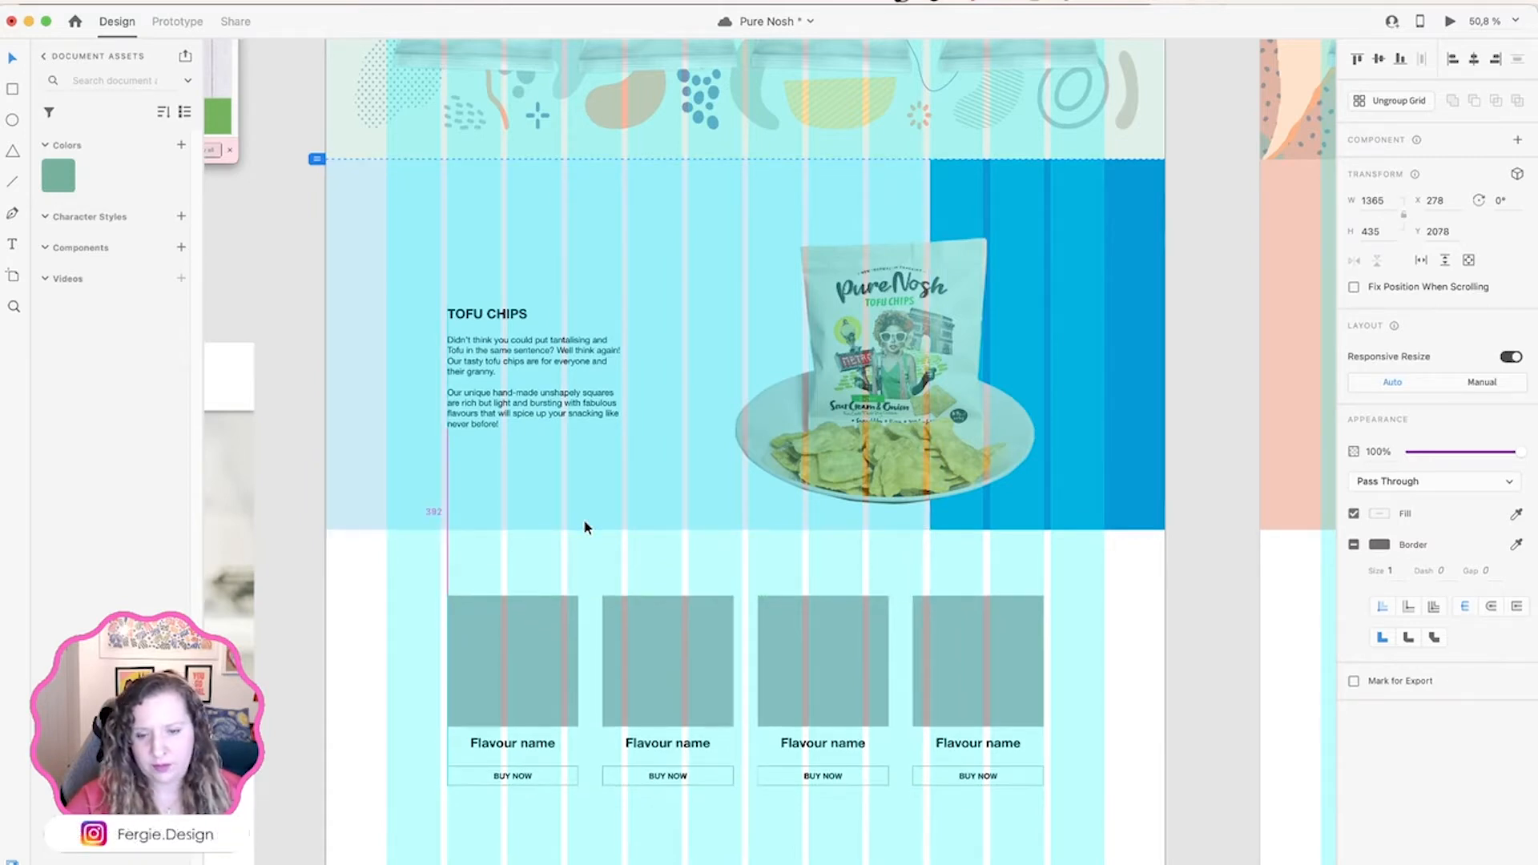
# Step: Switch to the Pure Nosh website in the browser and select the Taster Pack heading with its description
pyautogui.scroll(-3, 588, 527)
pyautogui.scroll(-3, 587, 527)
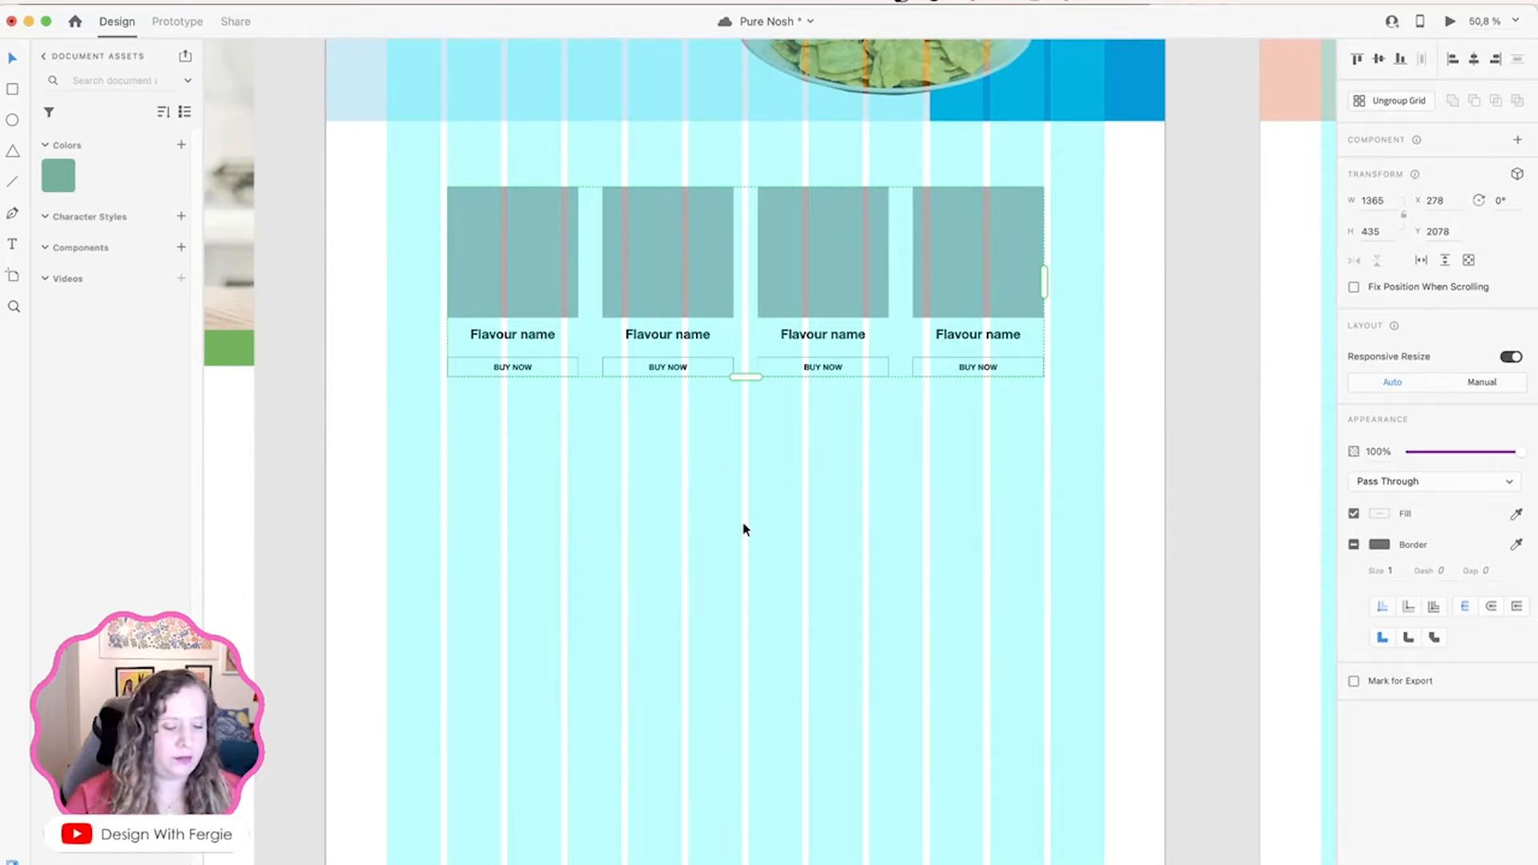
pyautogui.press('super+Tab')
pyautogui.press('super+Tab')
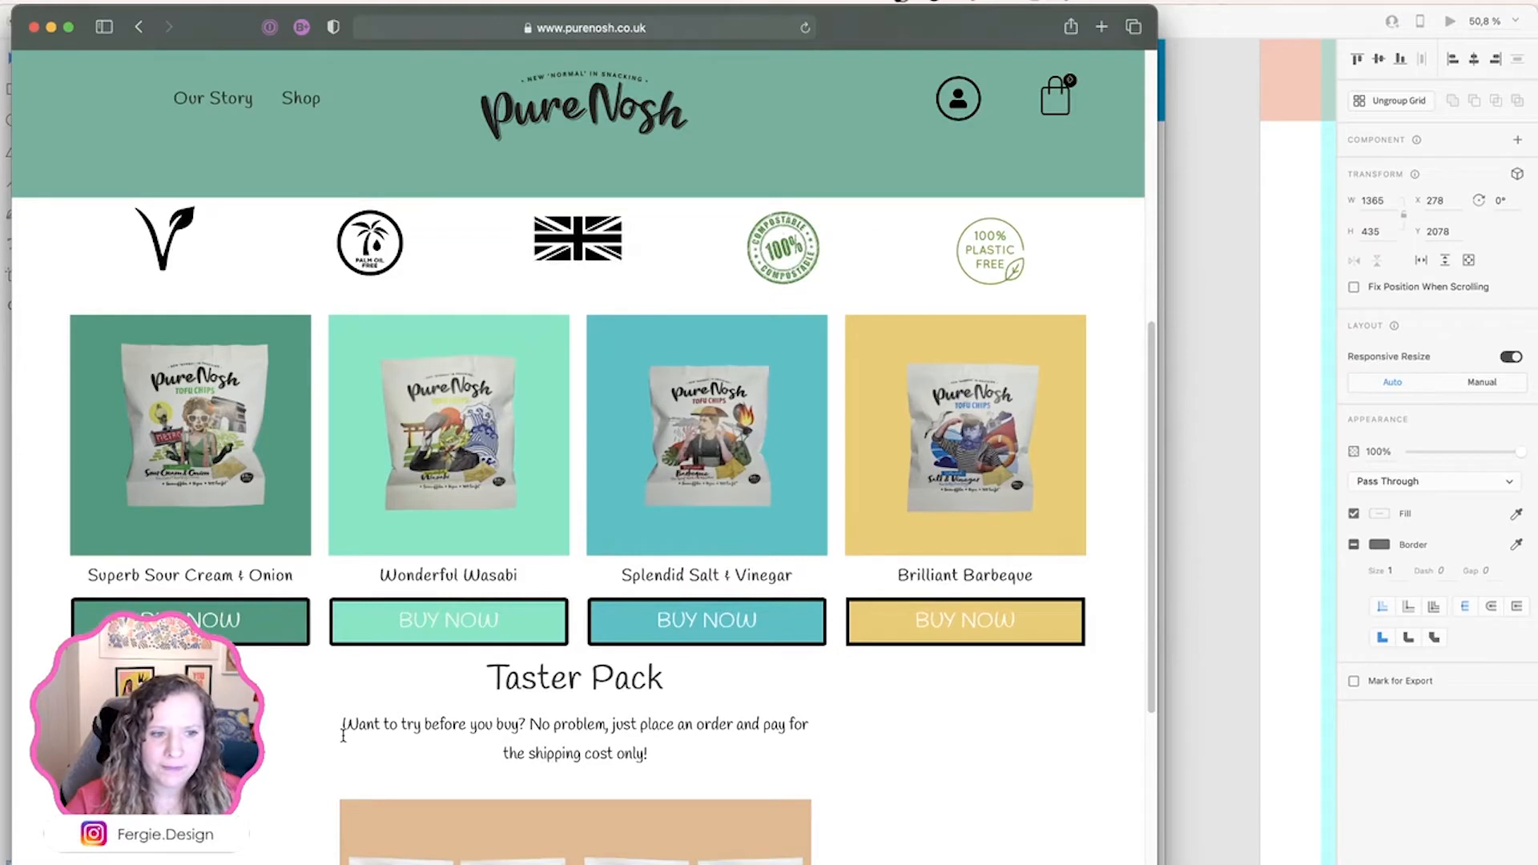
pyautogui.scroll(-4, 343, 732)
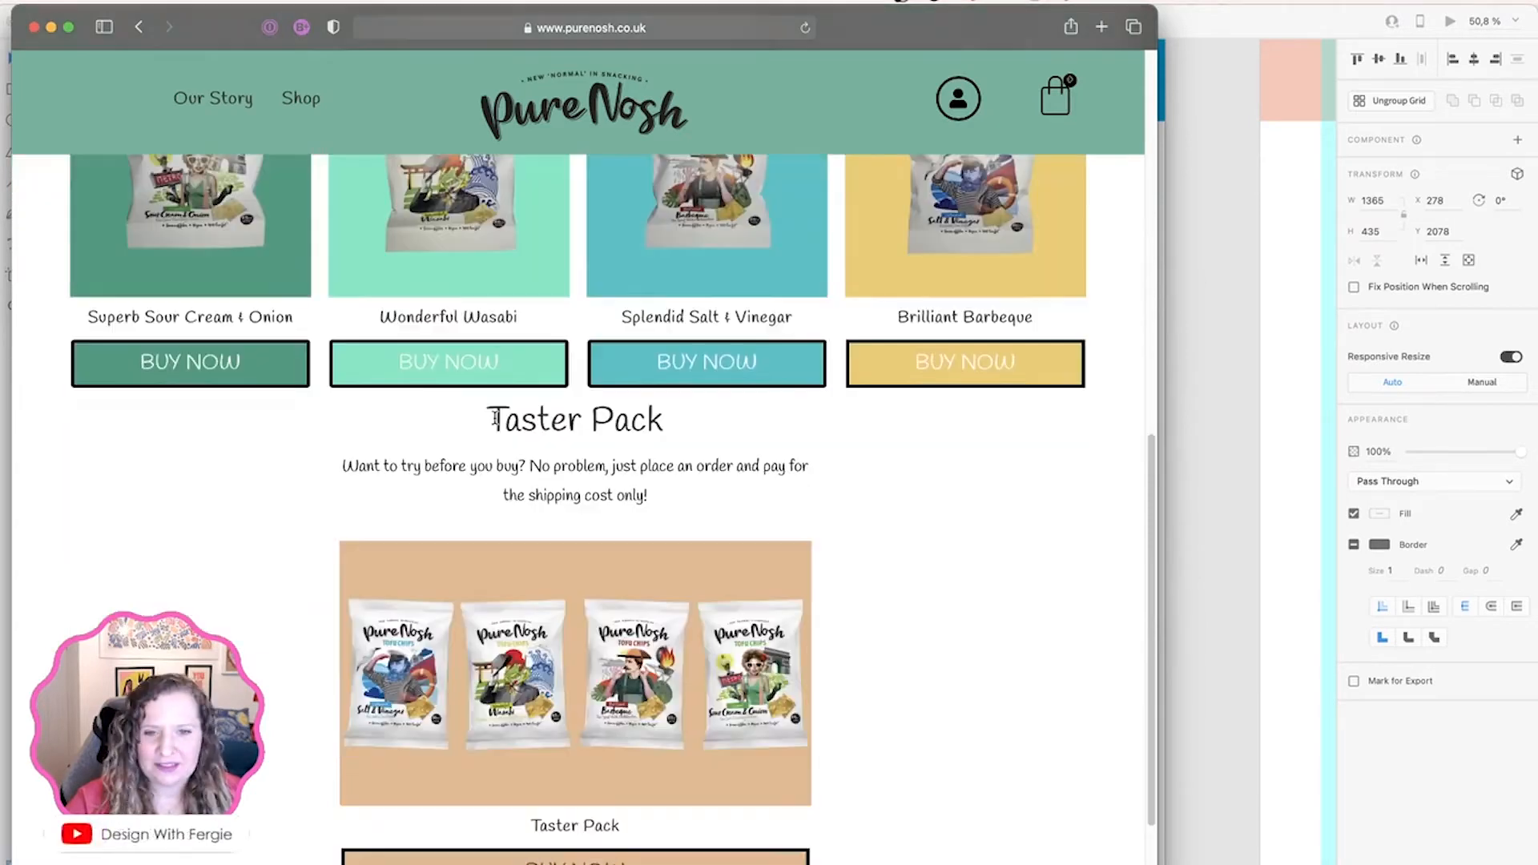
pyautogui.moveTo(496, 417); pyautogui.dragTo(647, 495)
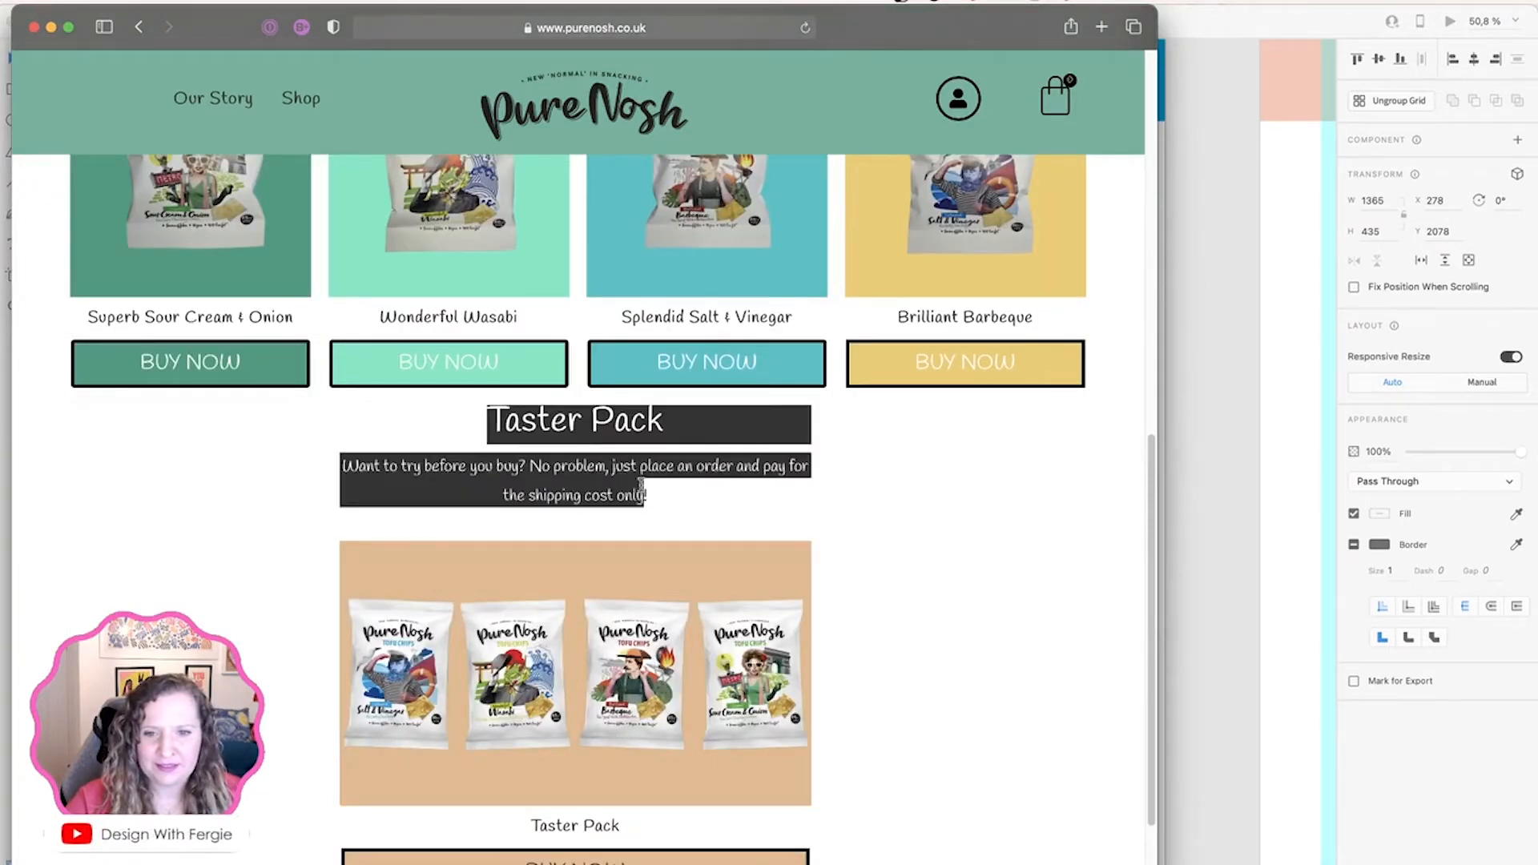
# Step: Return to Adobe XD and duplicate the Tofu Chips section with its background, text and image below the row of cards
pyautogui.click(1229, 401)
pyautogui.scroll(6, 1153, 561)
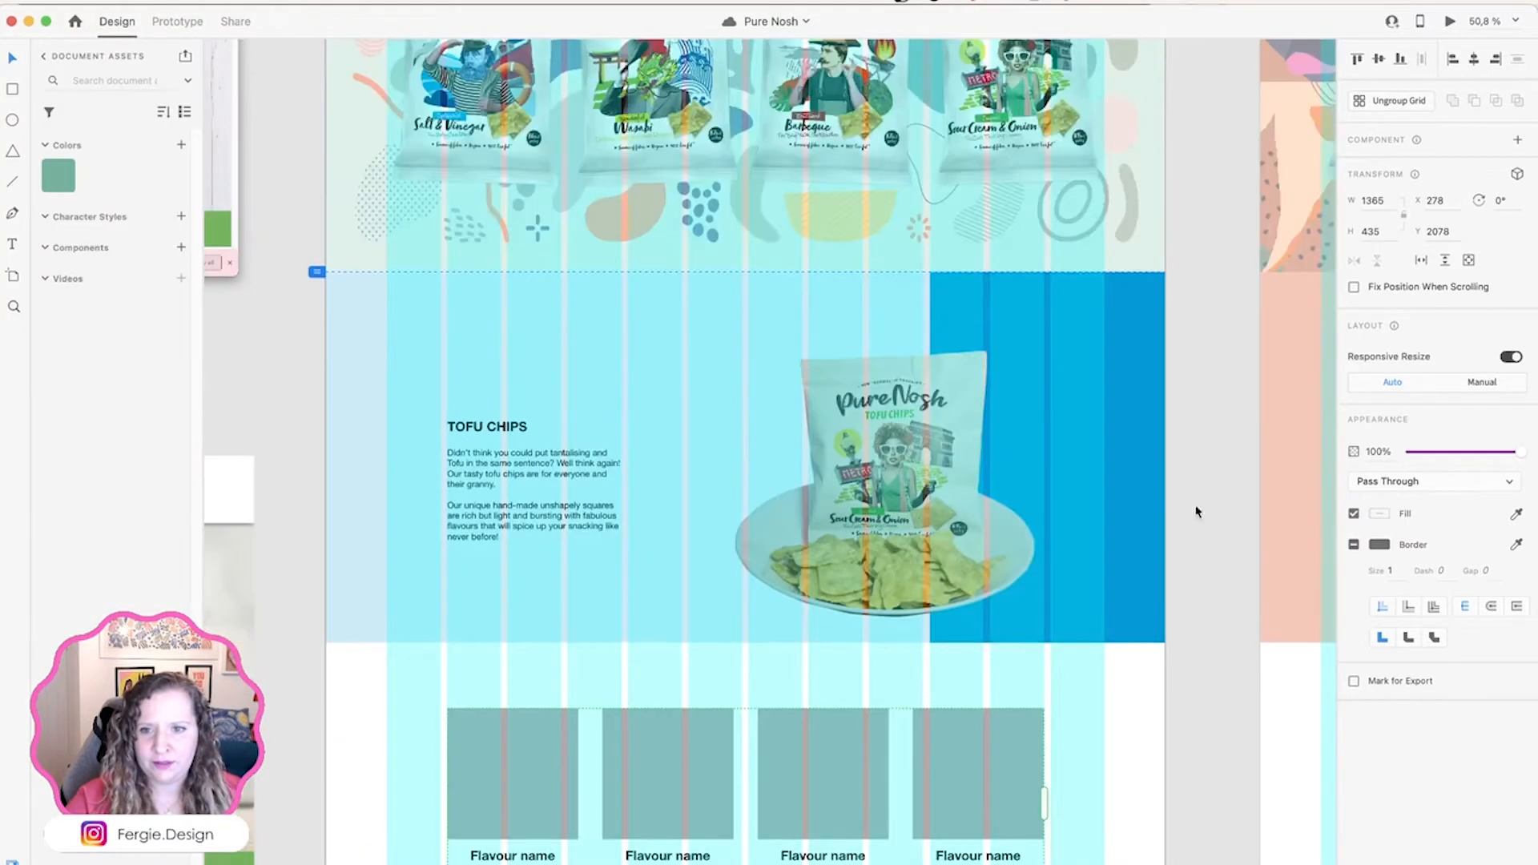
pyautogui.moveTo(1185, 323); pyautogui.dragTo(364, 573)
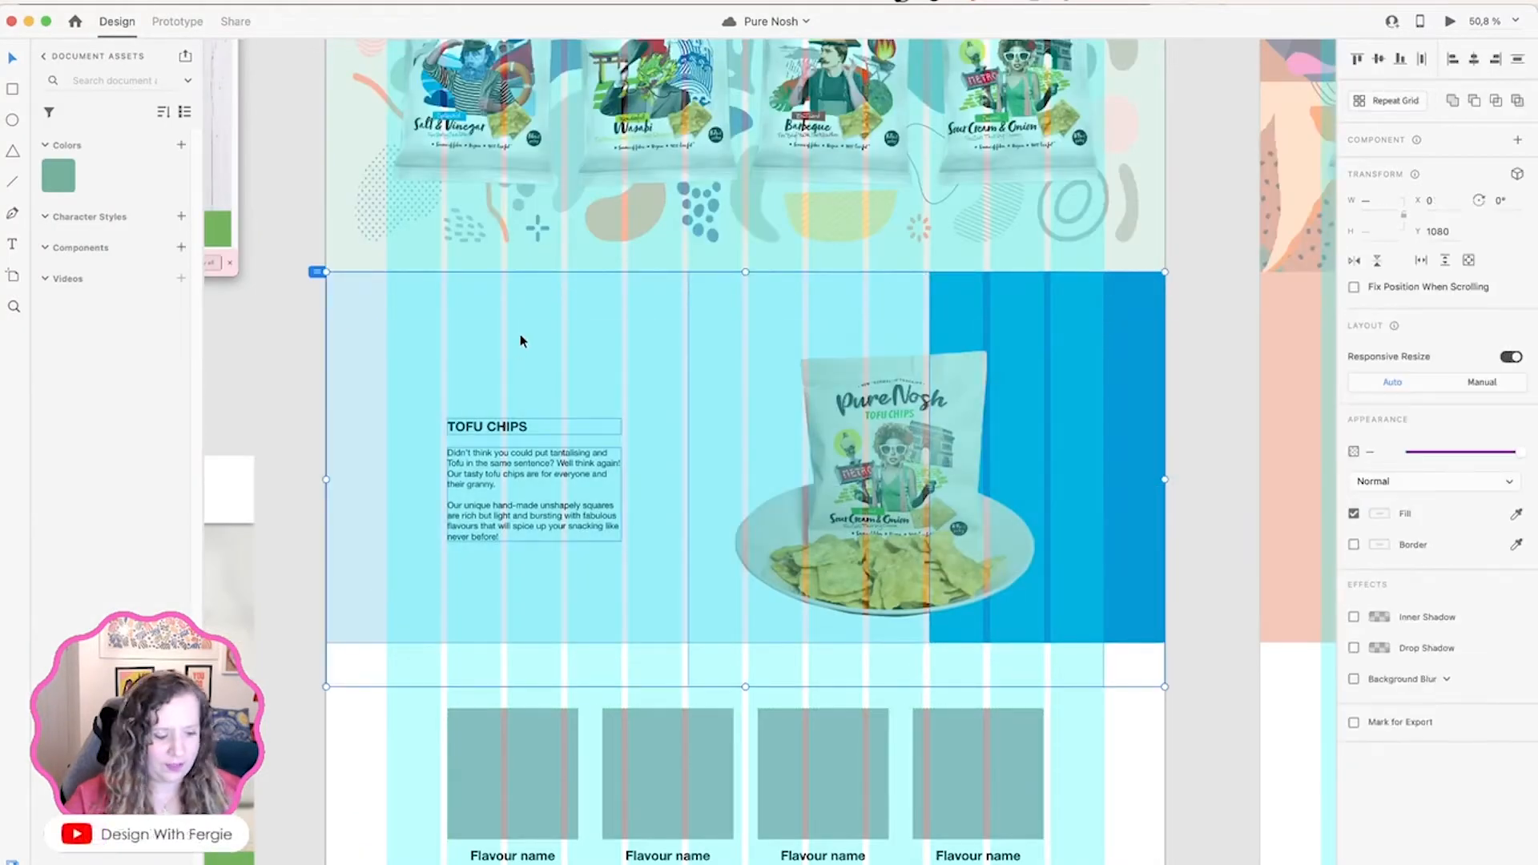
pyautogui.moveTo(521, 324); pyautogui.dragTo(470, 834)
# Step: Extend the artboard downwards and replace the duplicated section's text with the "Taster Pack" heading and its "Want to try before you buy?" description
pyautogui.scroll(-8, 545, 708)
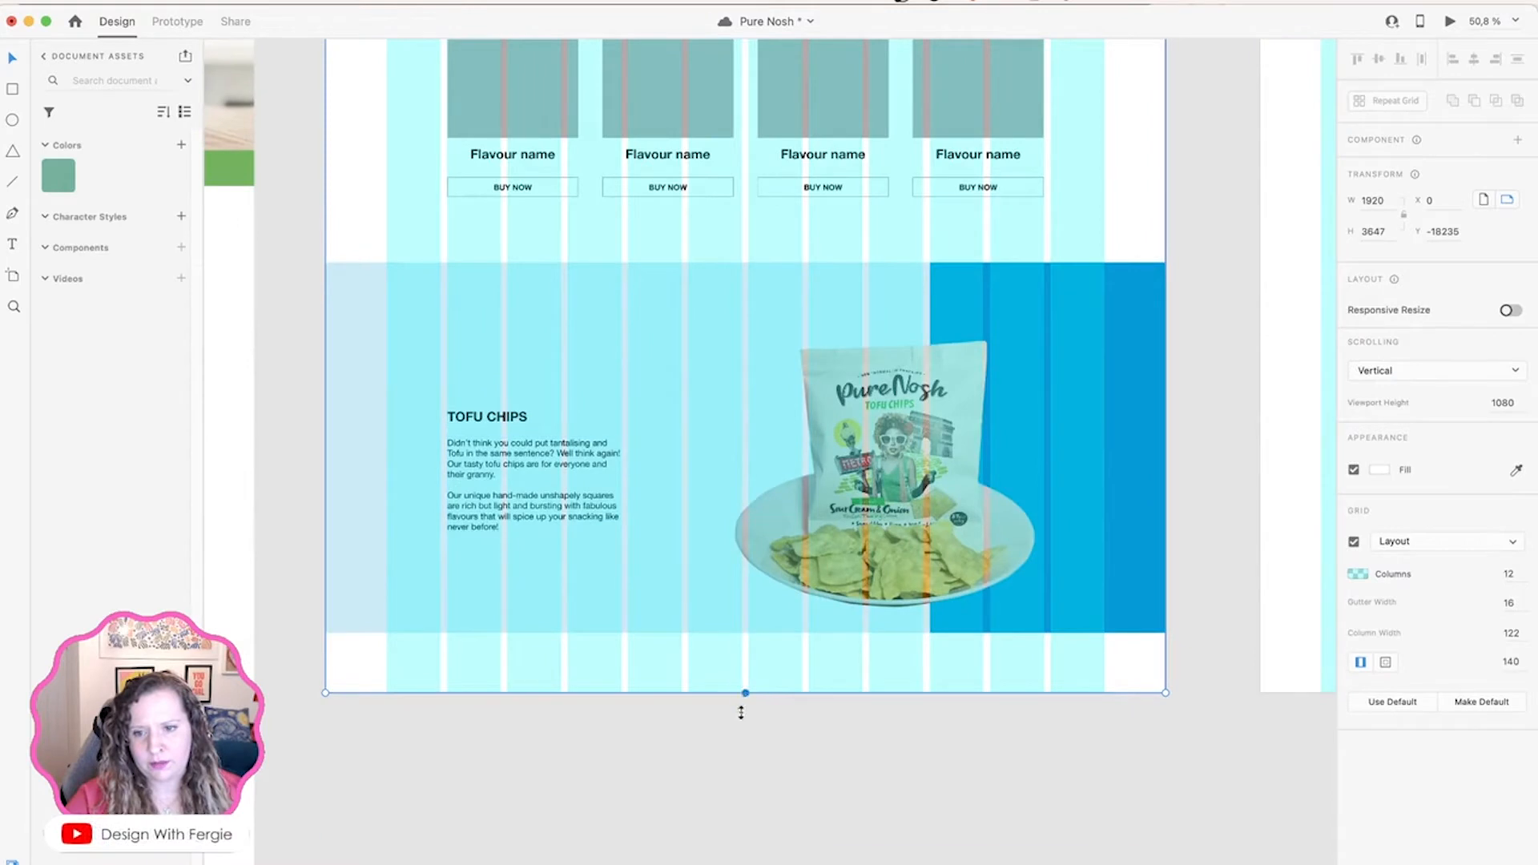
pyautogui.click(547, 443)
pyautogui.click(319, 556)
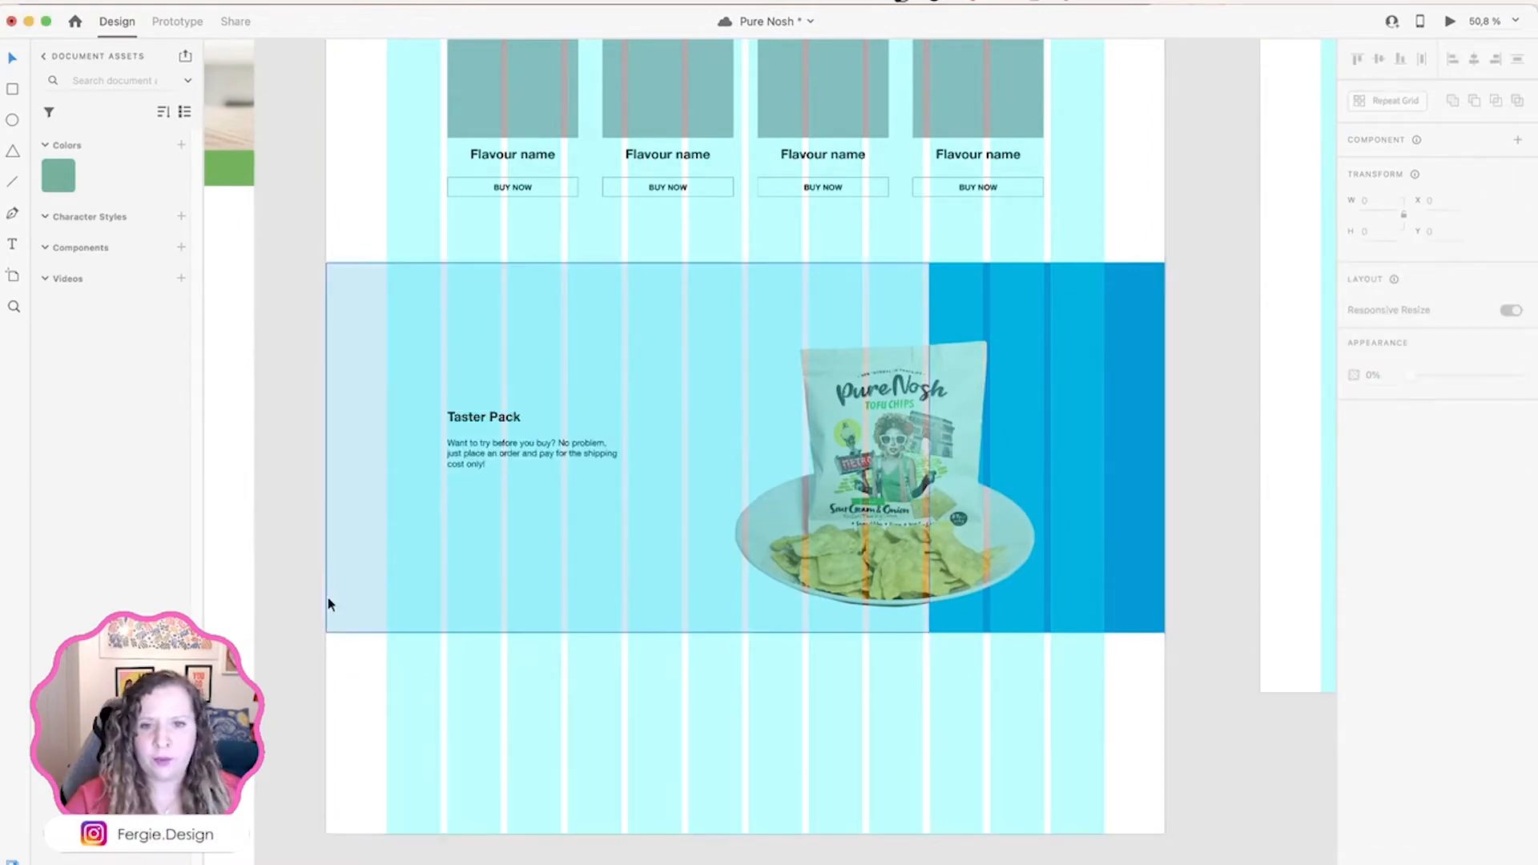
# Step: Copy the first card's BUY NOW button and place the copy under the Taster Pack description, aligned with the text
pyautogui.doubleClick(514, 188)
pyautogui.press('super+c')
pyautogui.click(549, 446)
pyautogui.press('super+v')
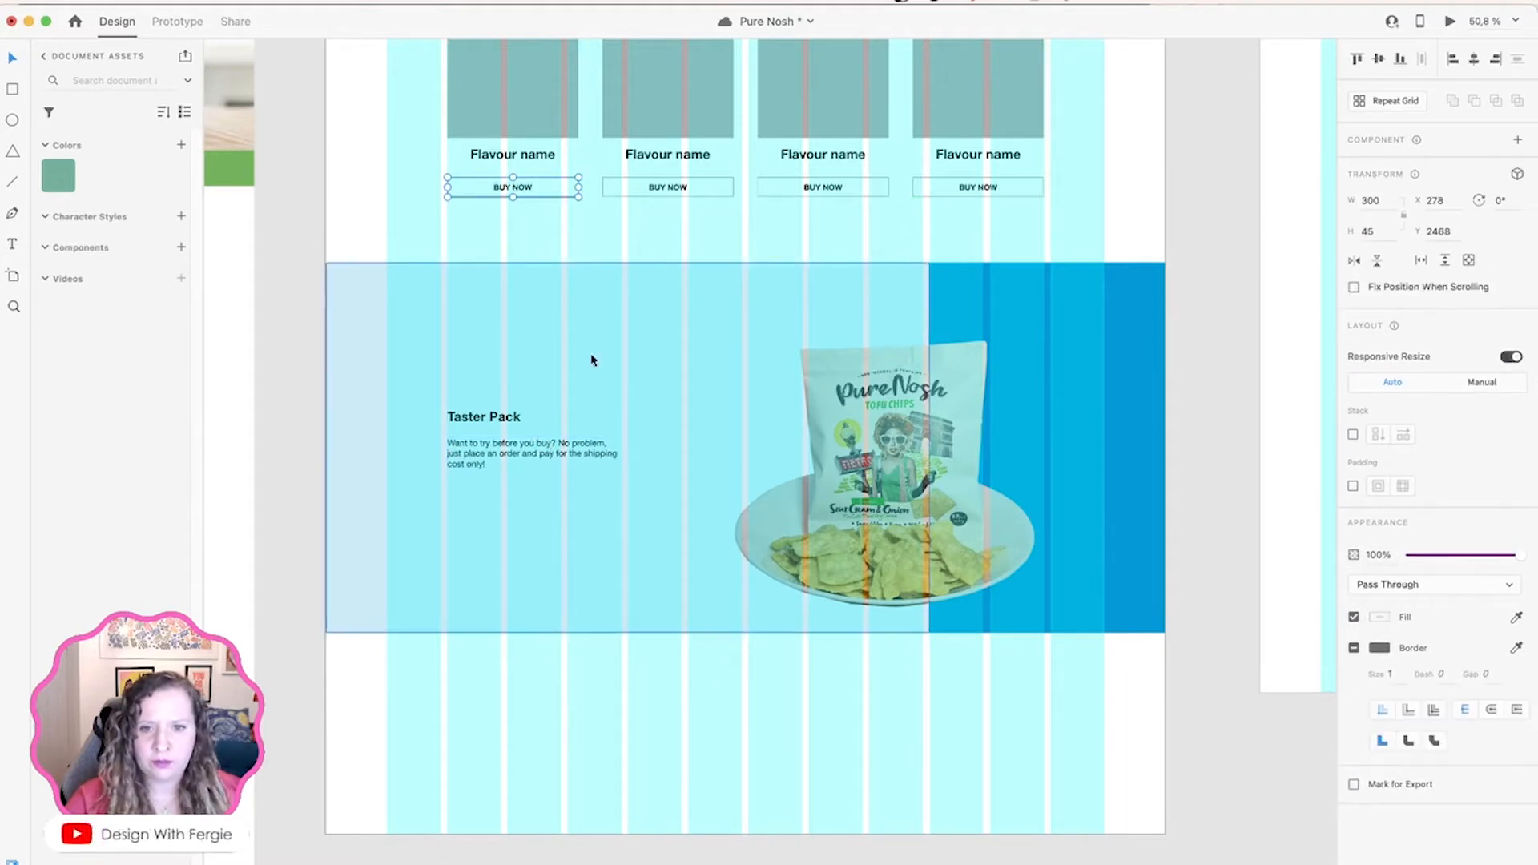
pyautogui.moveTo(528, 191); pyautogui.dragTo(542, 402)
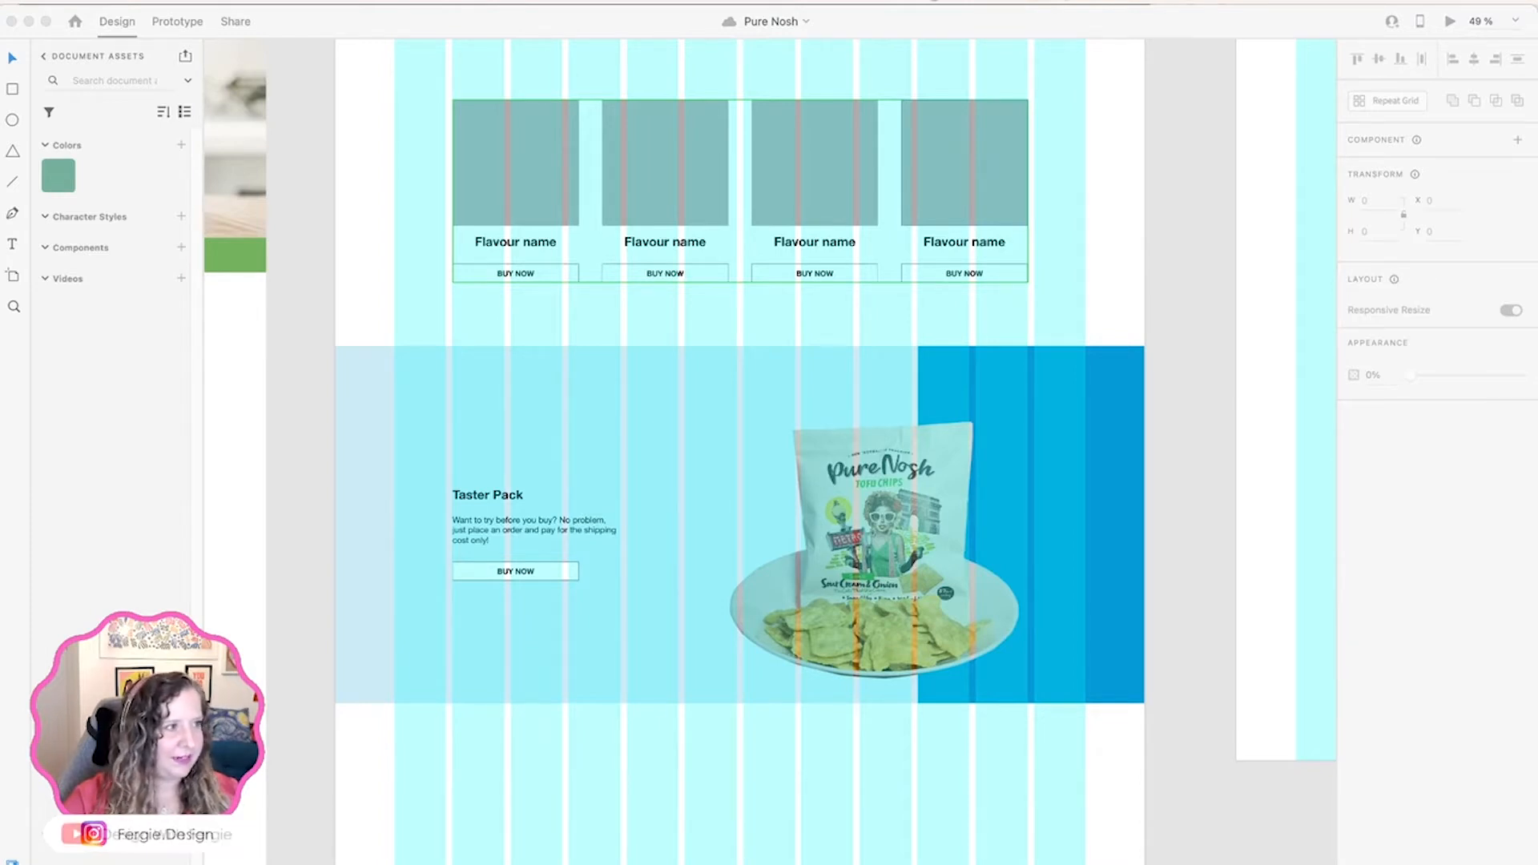
# Step: Preview the brand image files barbeque.png, salt&vinegar-logo.png, salt&vinegar.png, seur-cream&onion.png and wasabi.png
pyautogui.moveTo(0, 24); pyautogui.dragTo(740, 56)
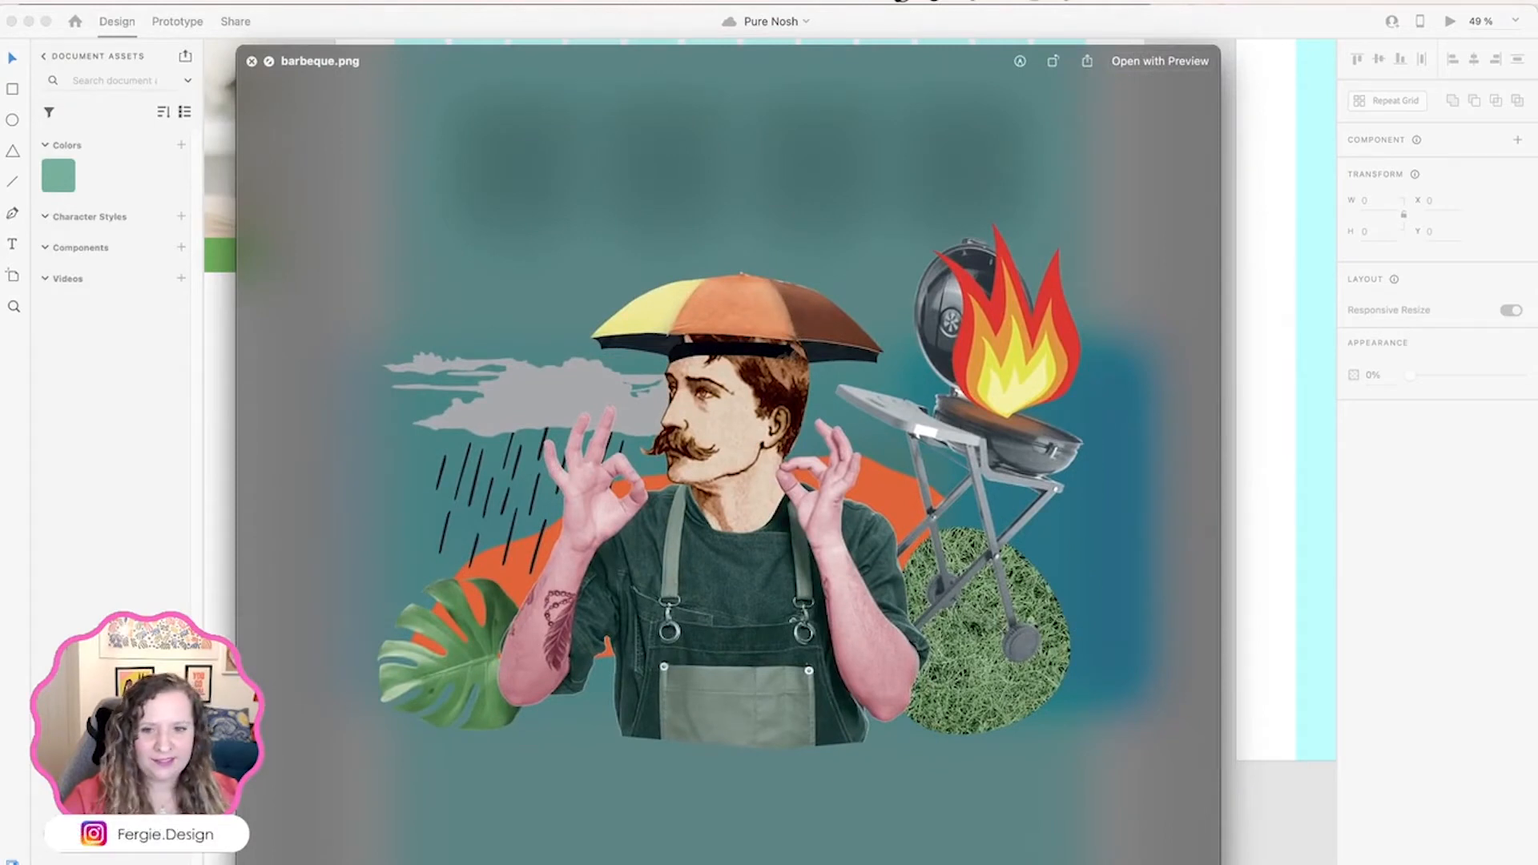
pyautogui.press('Down')
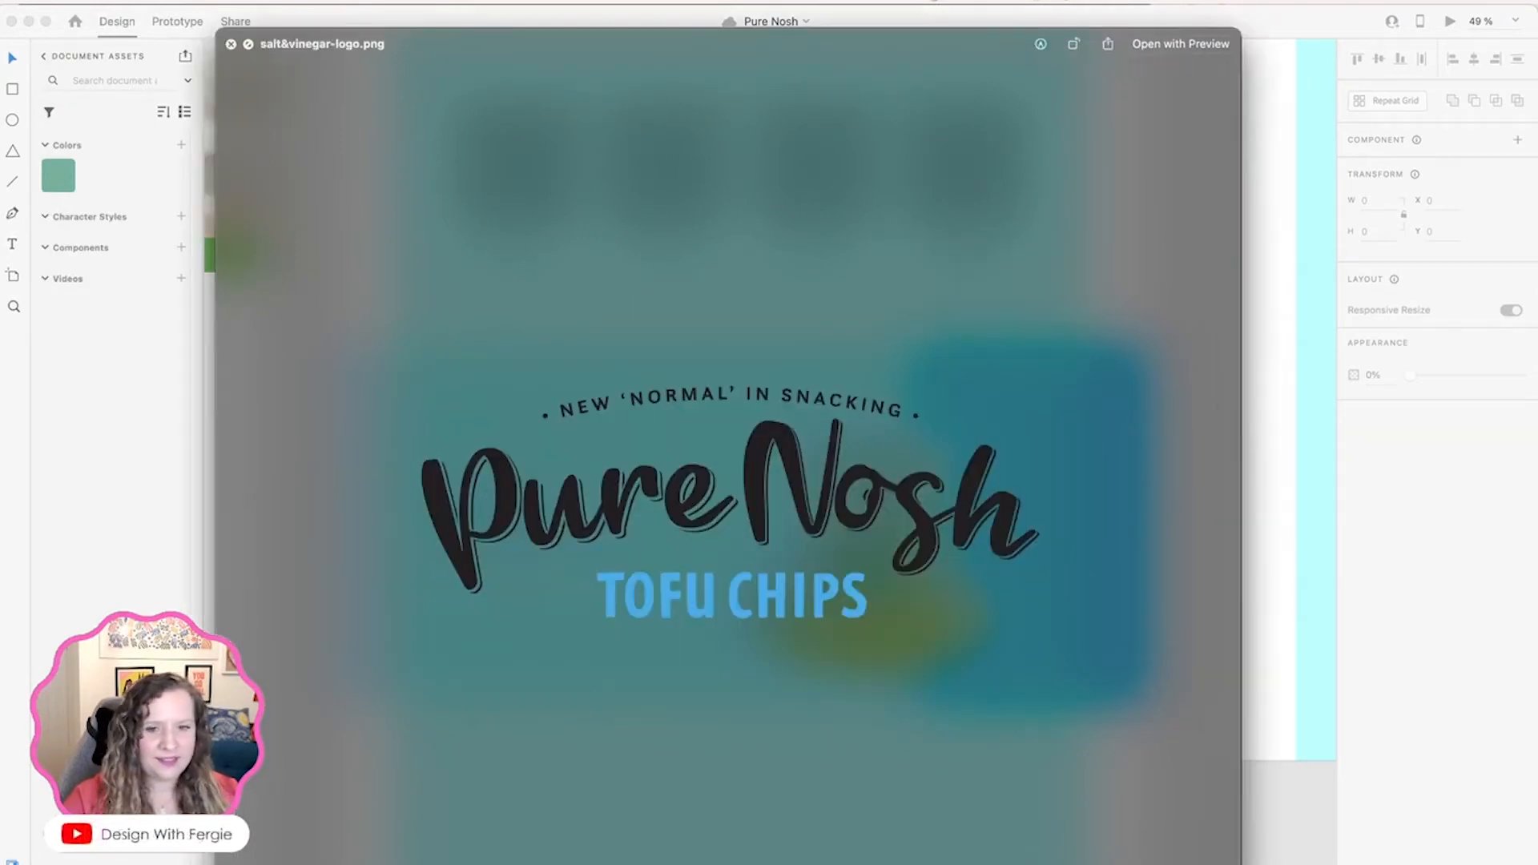
pyautogui.press('Down')
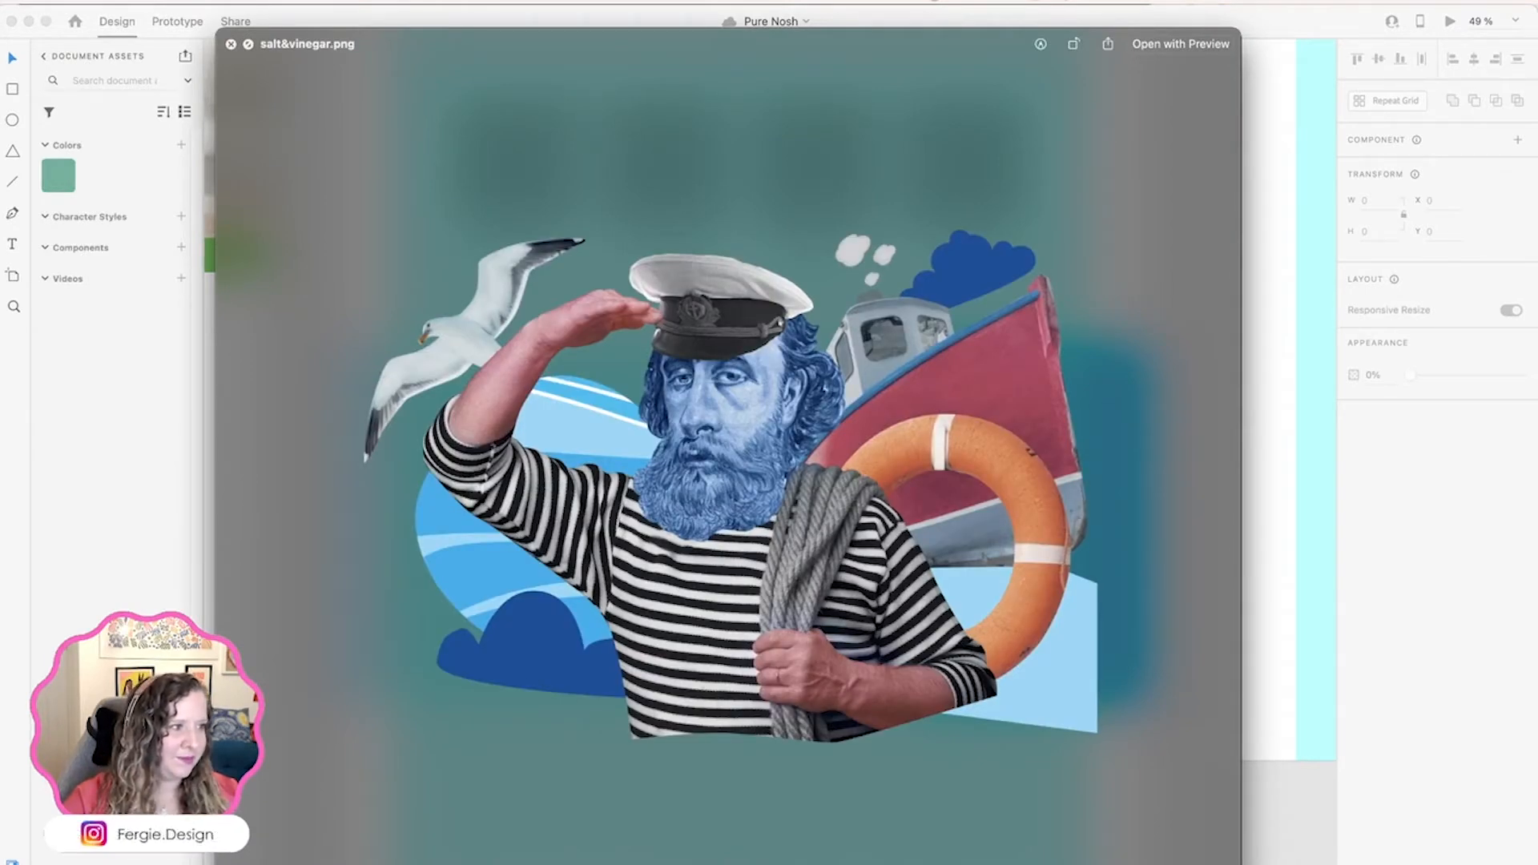
pyautogui.press('Down')
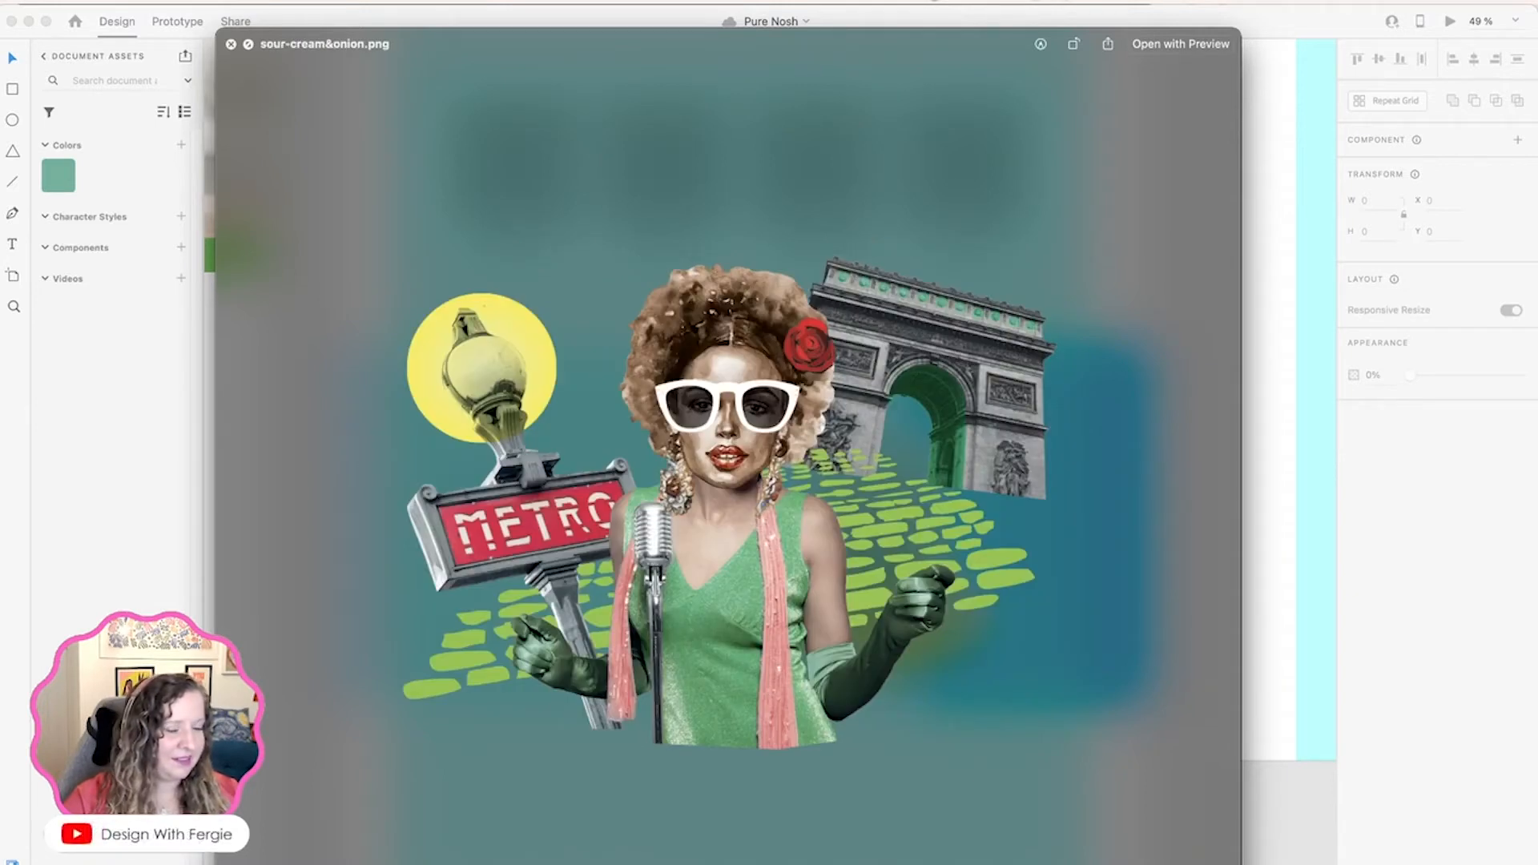
pyautogui.press('Down')
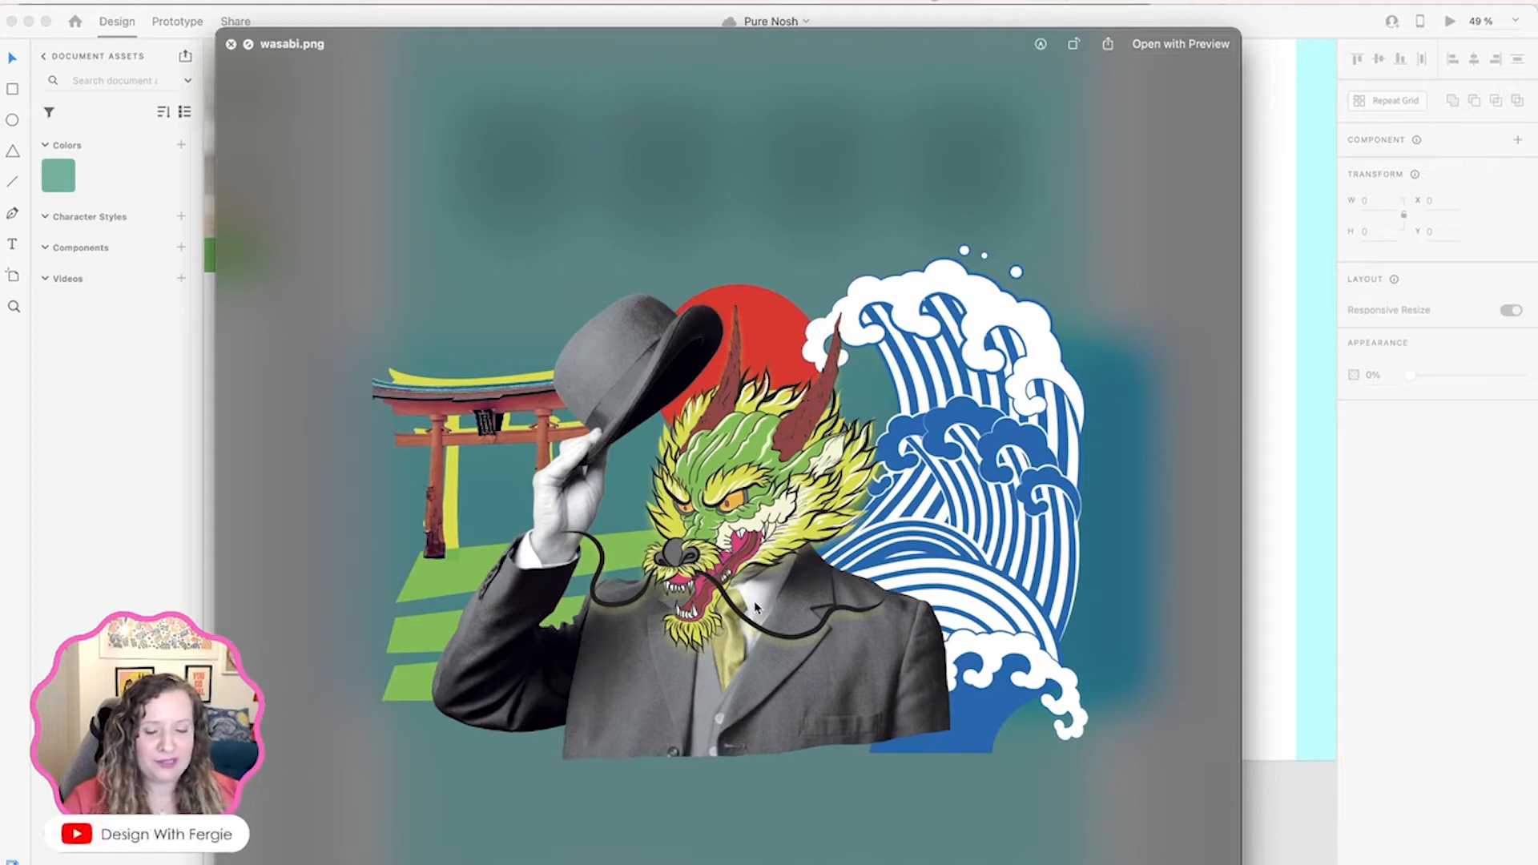
pyautogui.press('space')
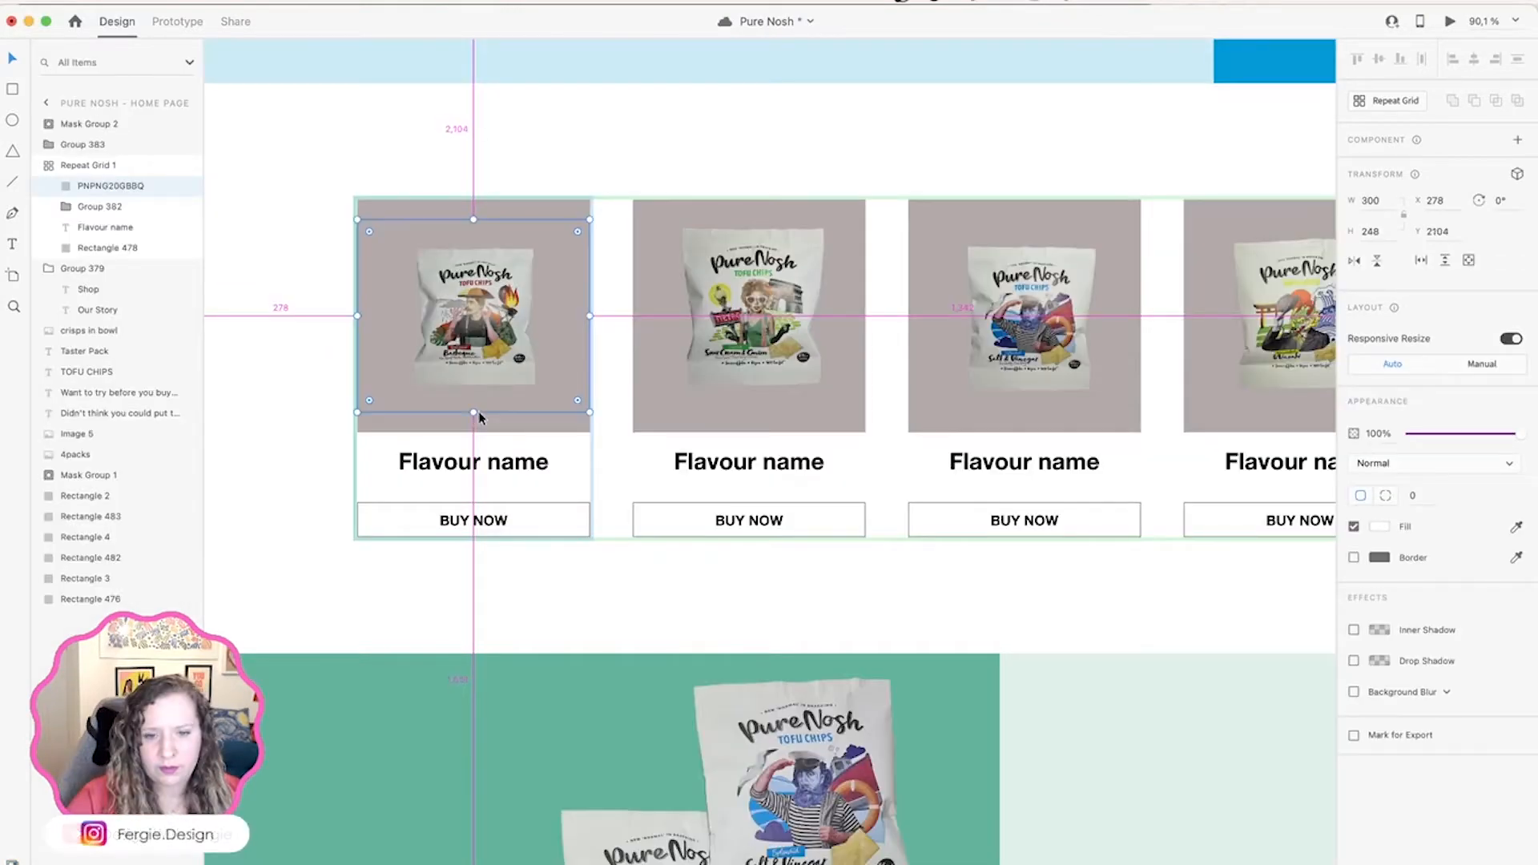
# Step: Fill the first card's square with the dark red sampled from its Barbeque pack
pyautogui.click(499, 431)
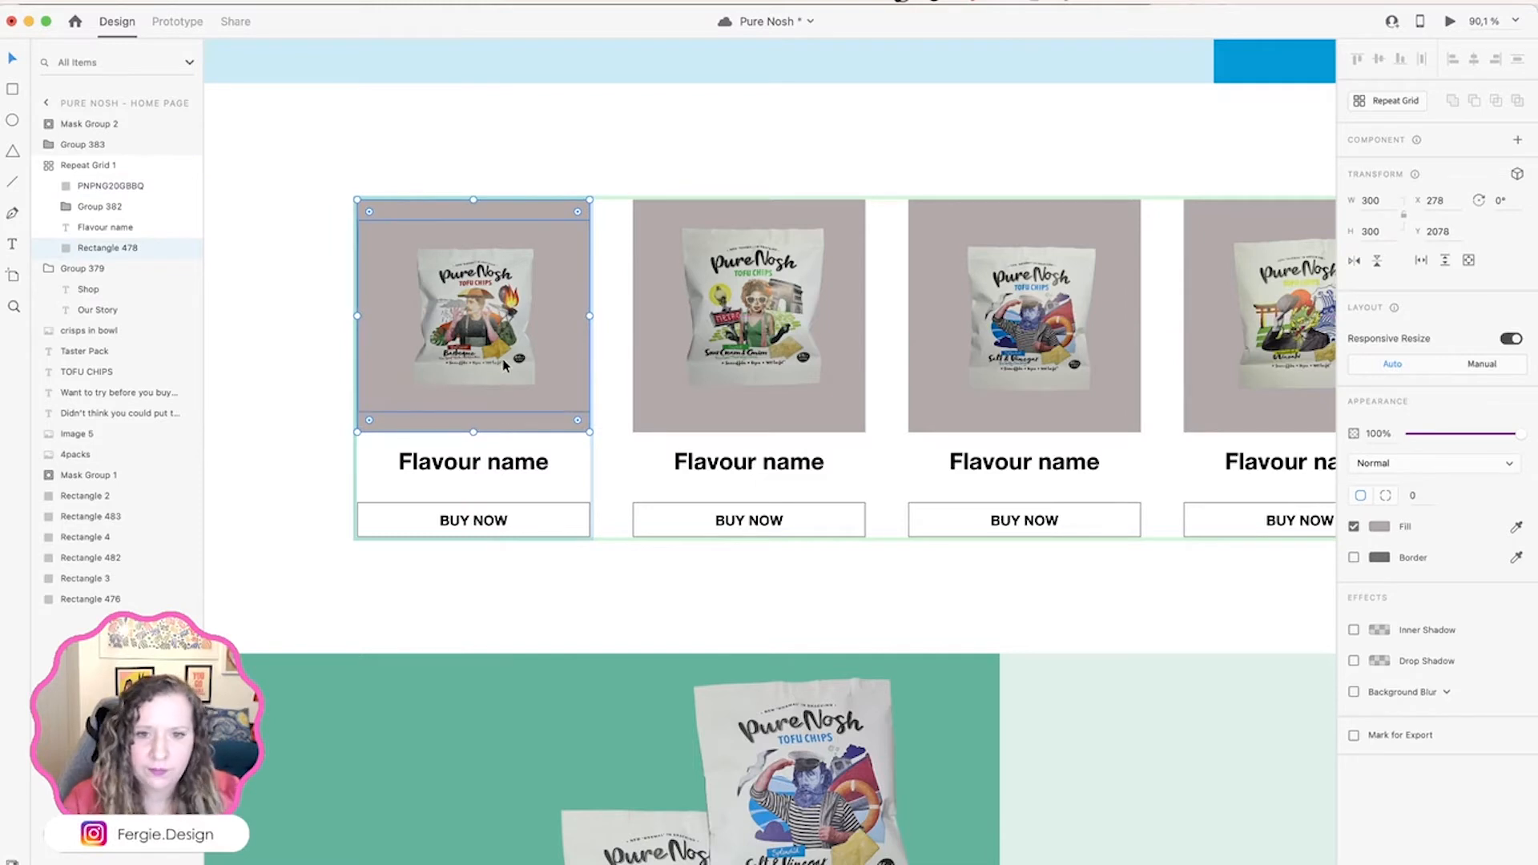
pyautogui.press('i')
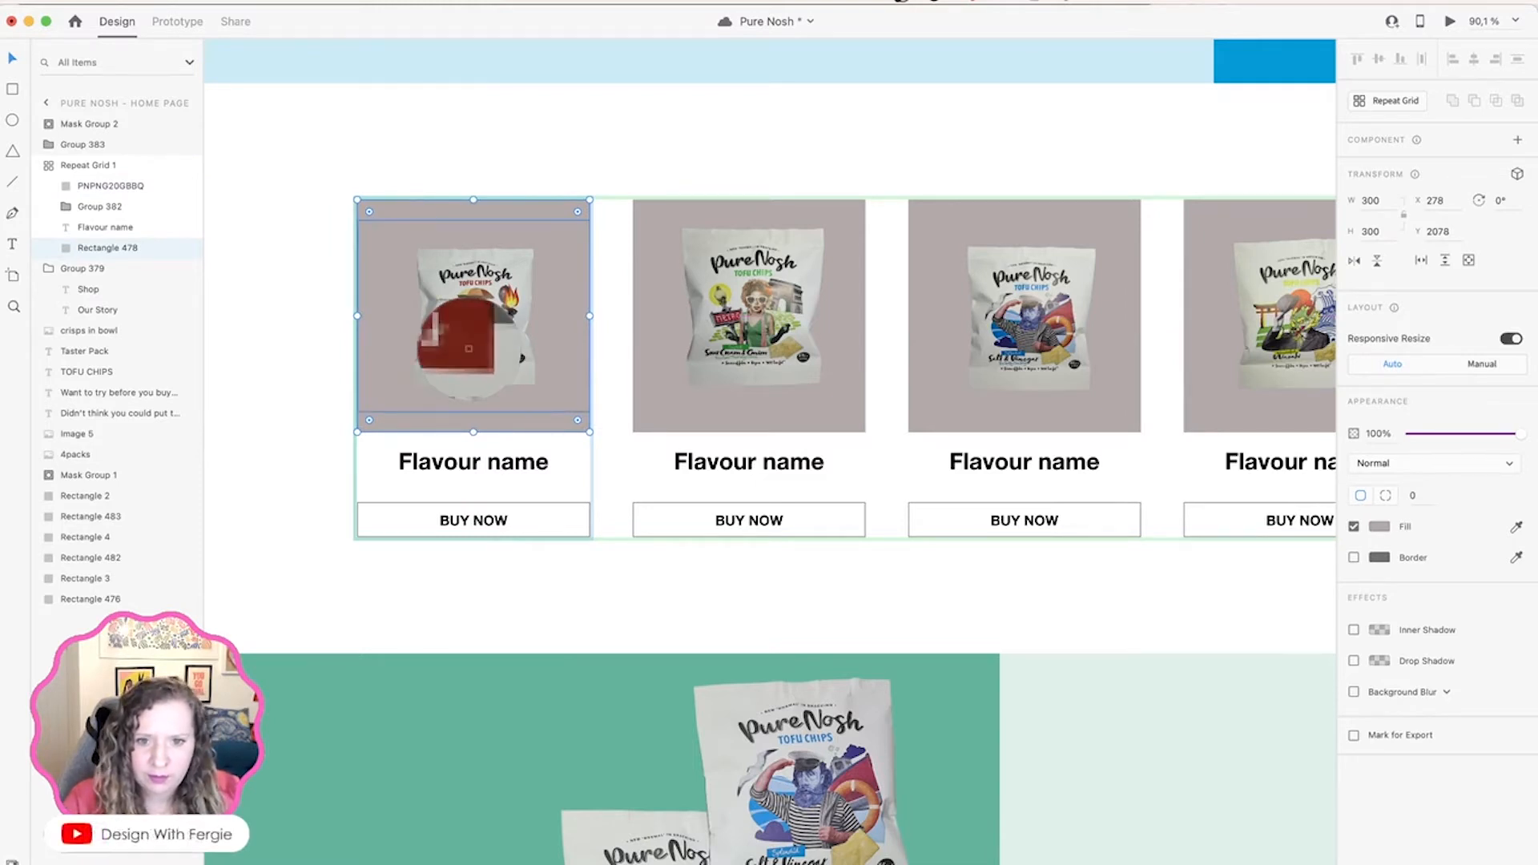
pyautogui.click(464, 348)
# Step: Try to fill the second card's square with the green sampled from its Sour Cream & Onion pack, and undo it
pyautogui.click(701, 419)
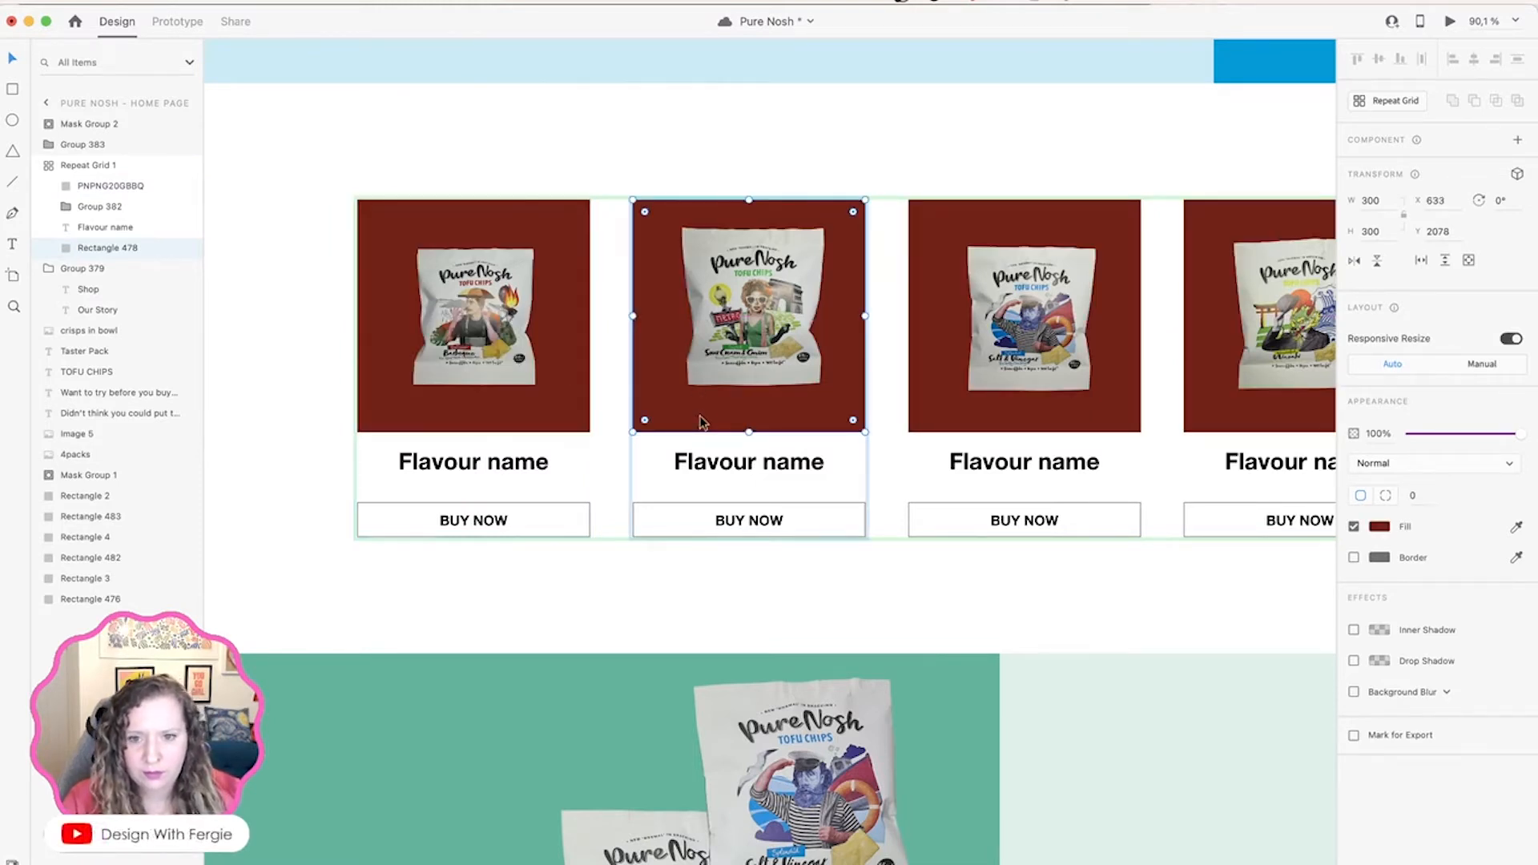
pyautogui.press('i')
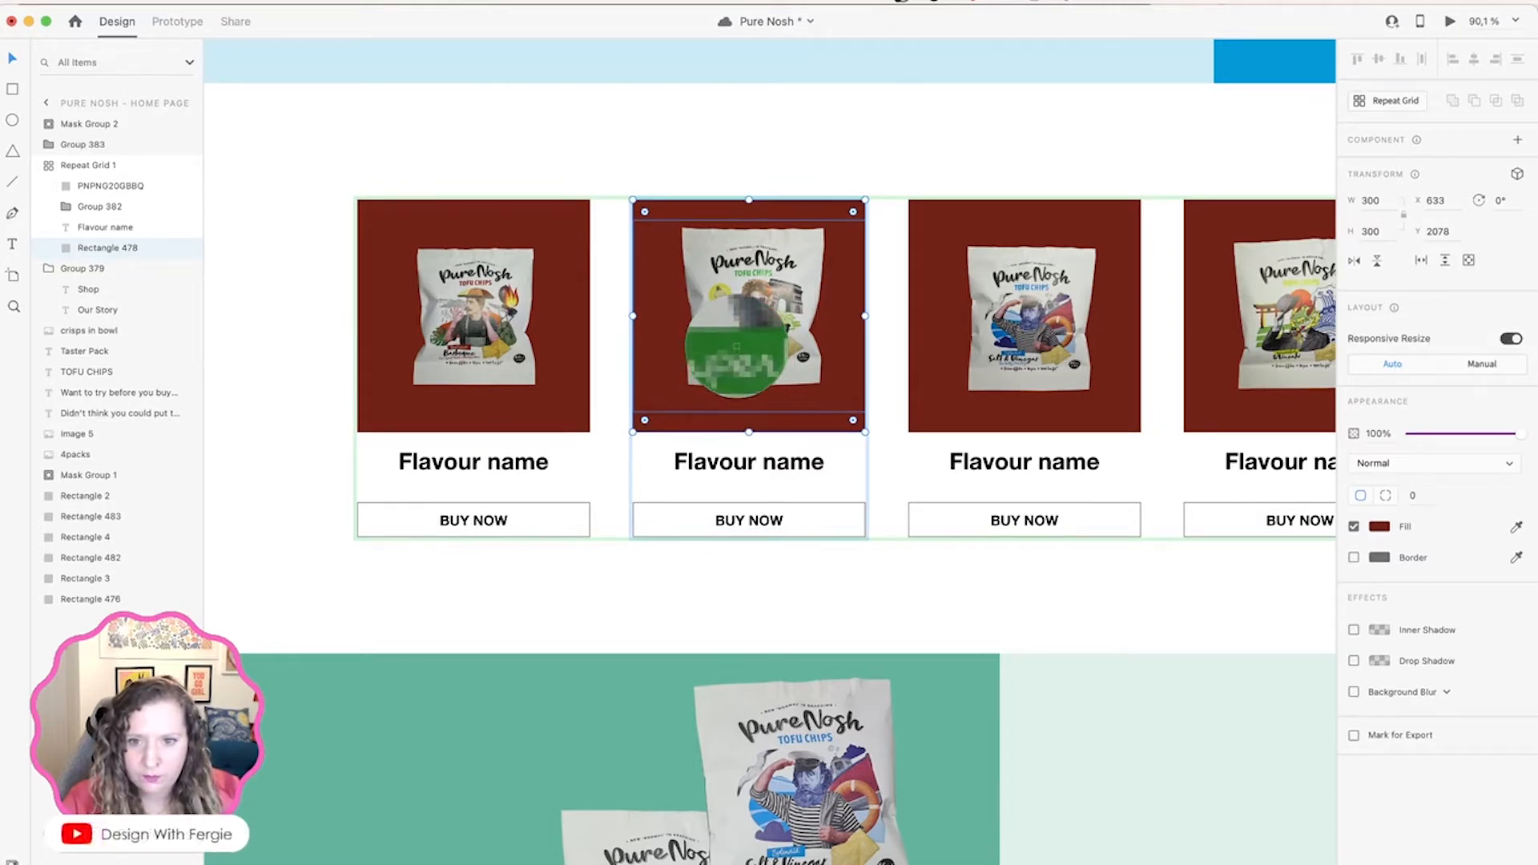
pyautogui.click(736, 348)
pyautogui.press('super+z')
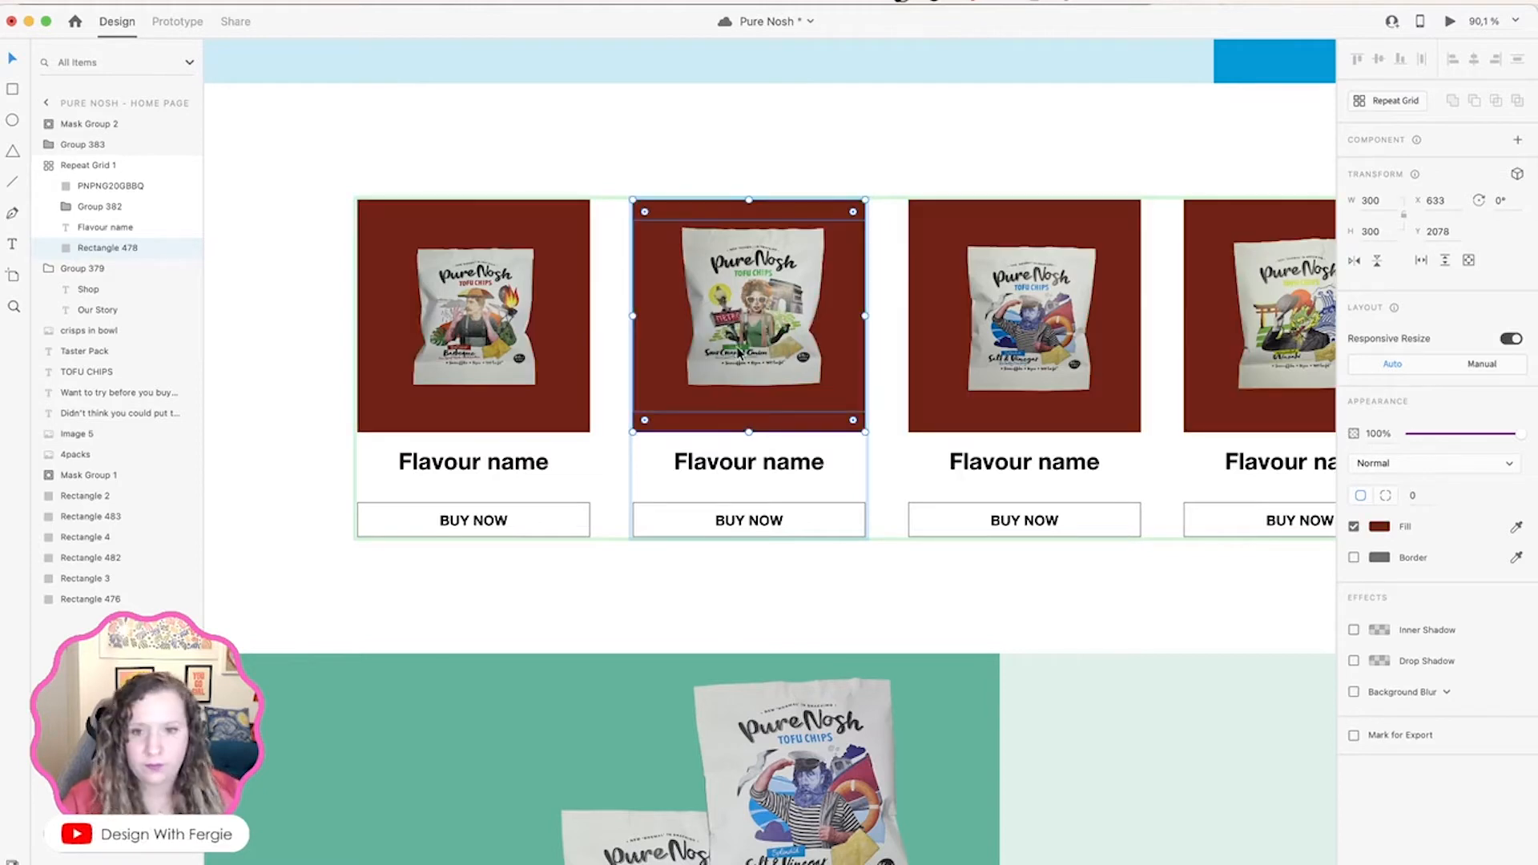
# Step: Ungroup the repeat grid of product cards into separate cards
pyautogui.press('Escape')
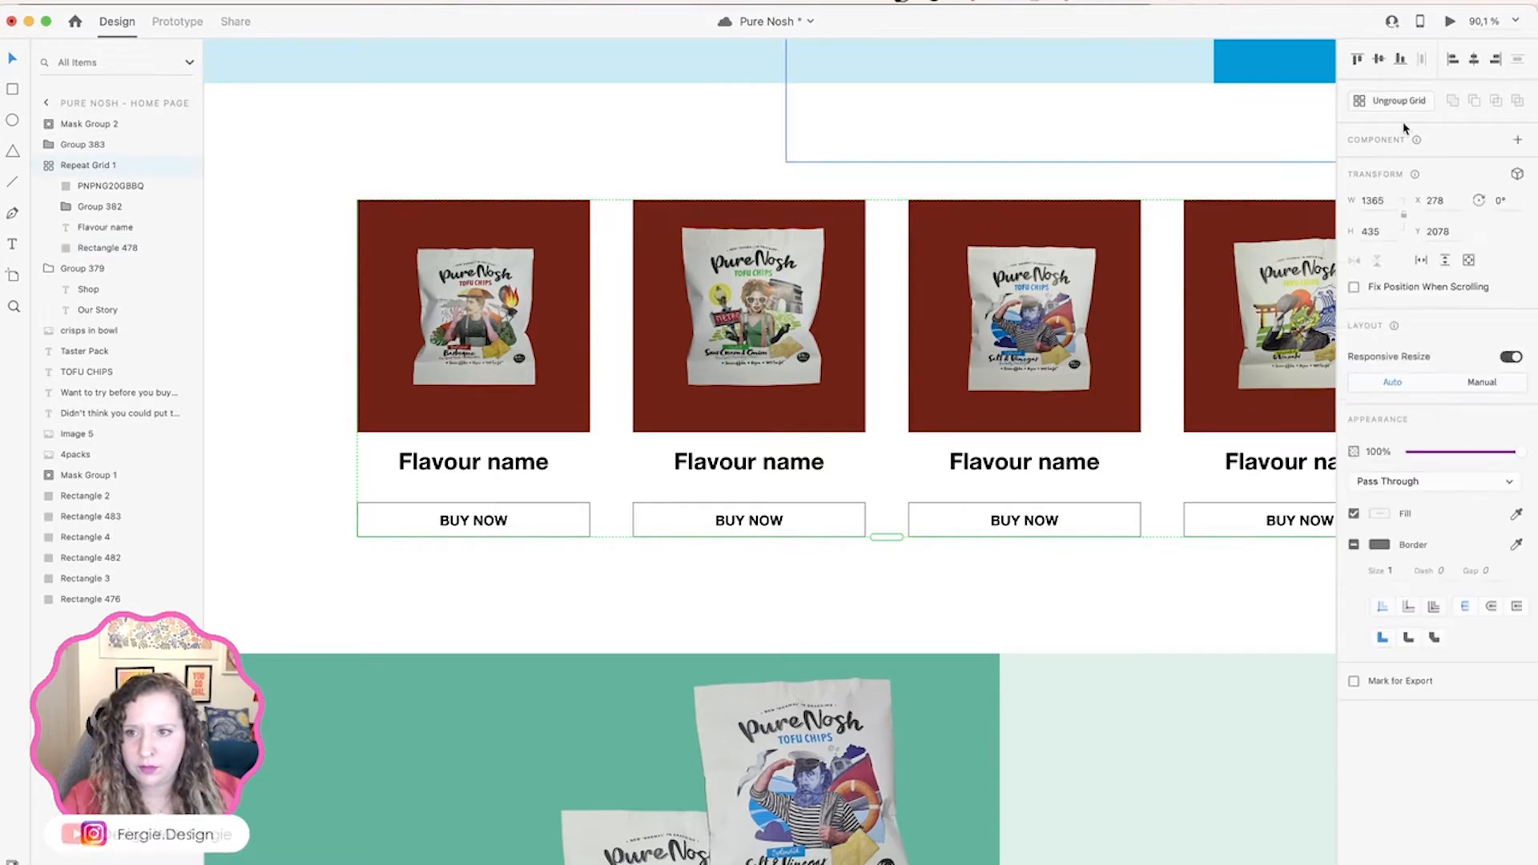
pyautogui.click(1404, 108)
pyautogui.click(773, 180)
# Step: Fill the second card's square with the green sampled from its Sour Cream & Onion pack
pyautogui.hscroll(5, 927, 158)
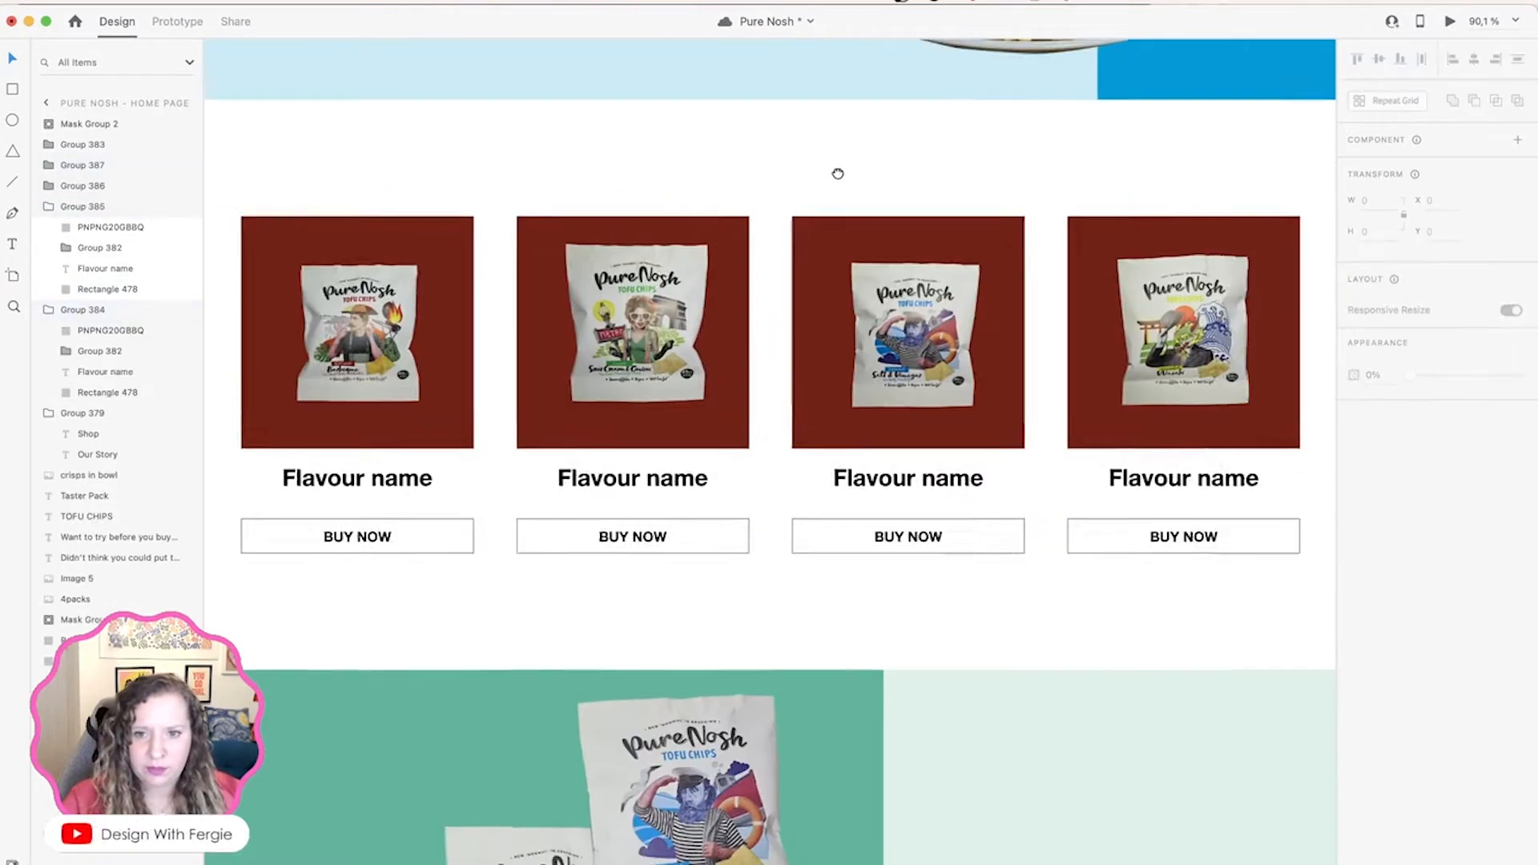
pyautogui.doubleClick(582, 240)
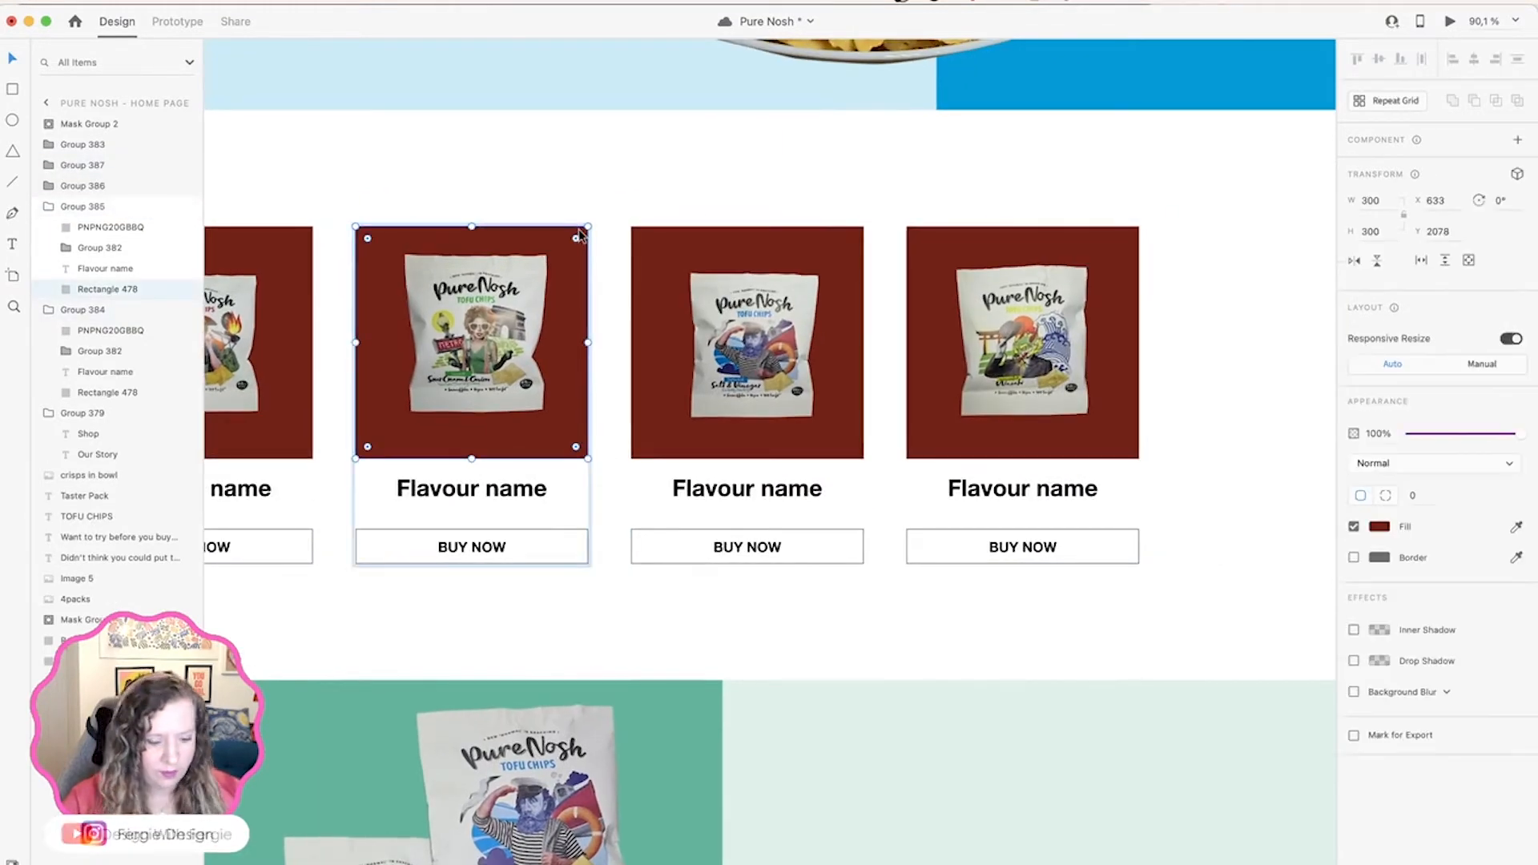
pyautogui.press('i')
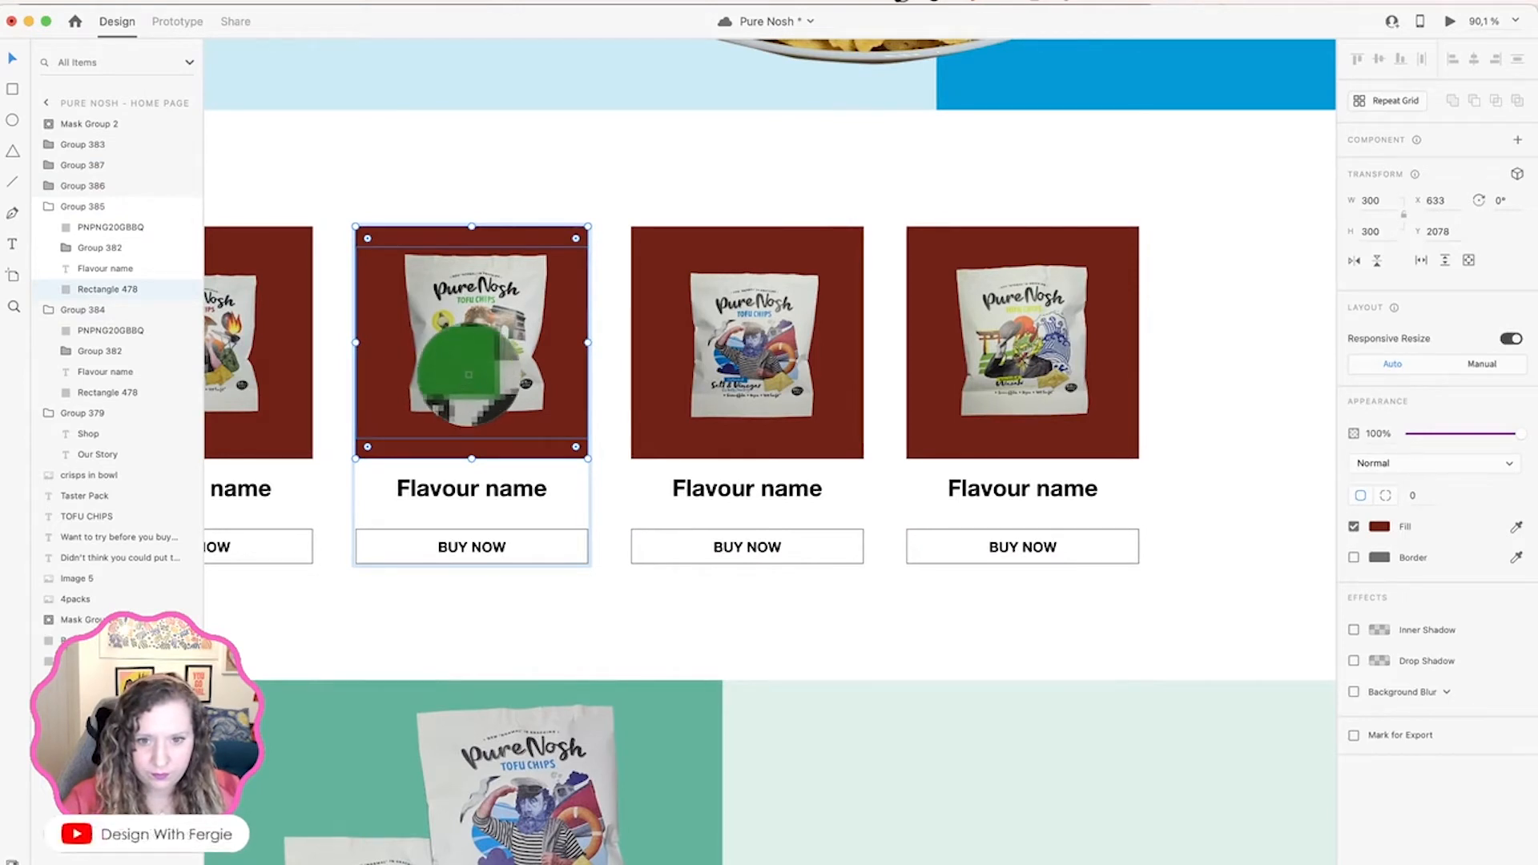
pyautogui.click(472, 376)
# Step: Fill the Salt & Vinegar card's square with blue and the Wasabi card's square with lime green, each sampled from its own pack
pyautogui.doubleClick(633, 447)
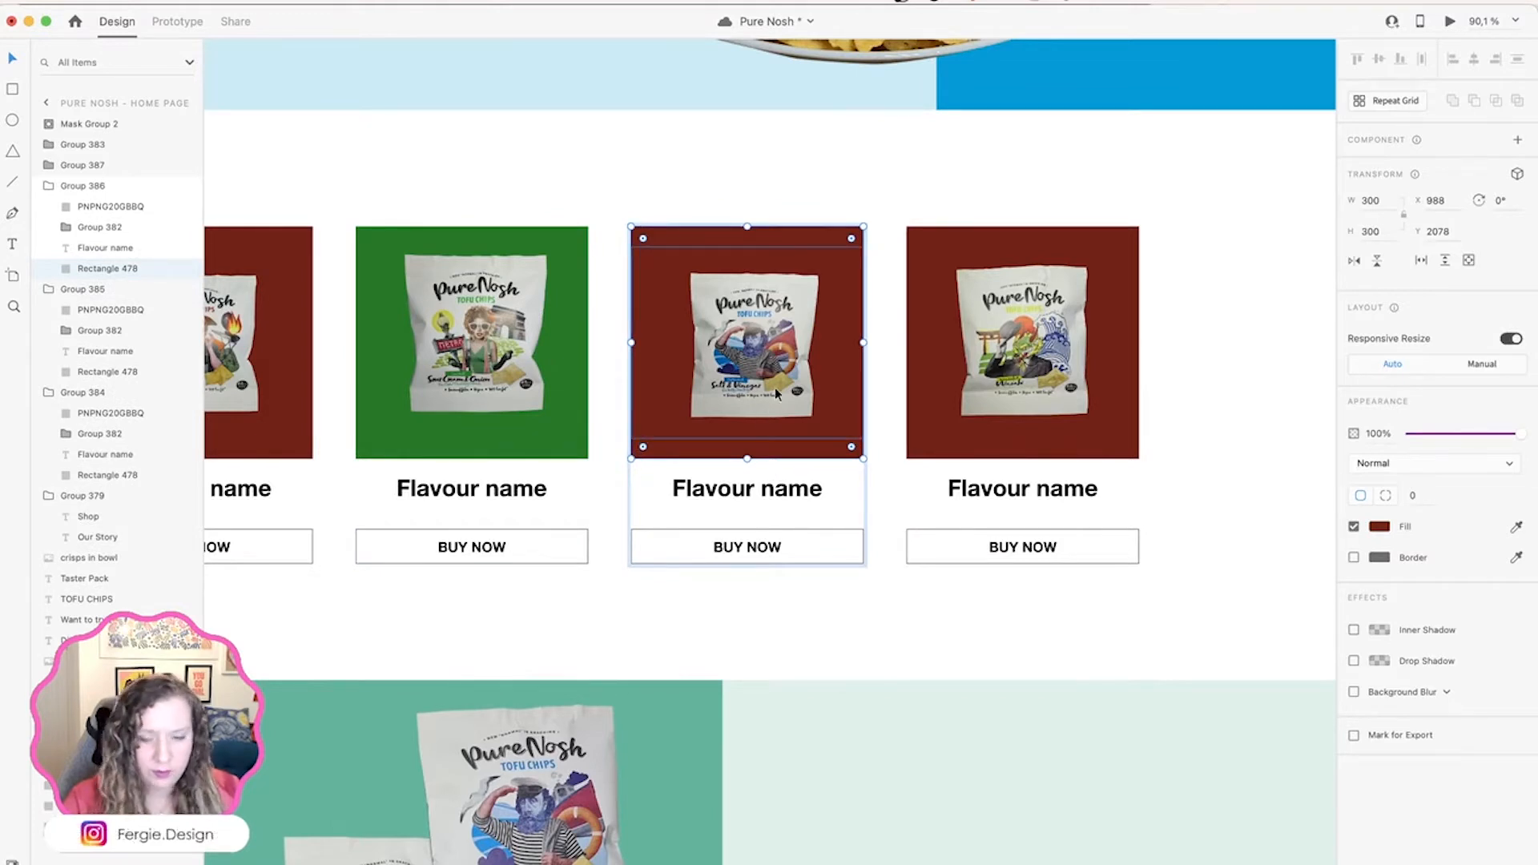
pyautogui.click(743, 379)
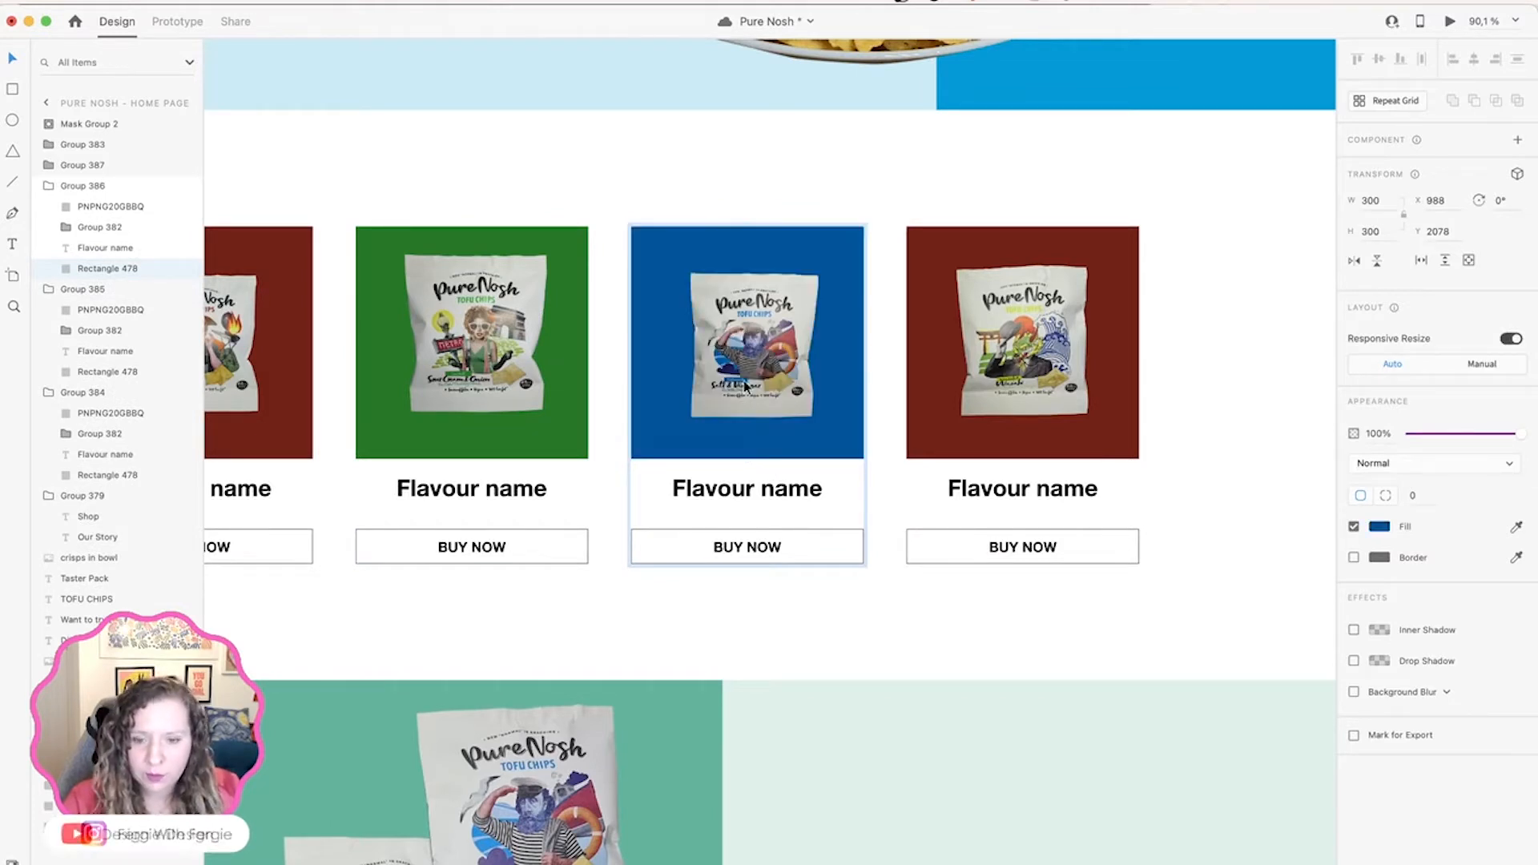
pyautogui.doubleClick(971, 447)
pyautogui.press('i')
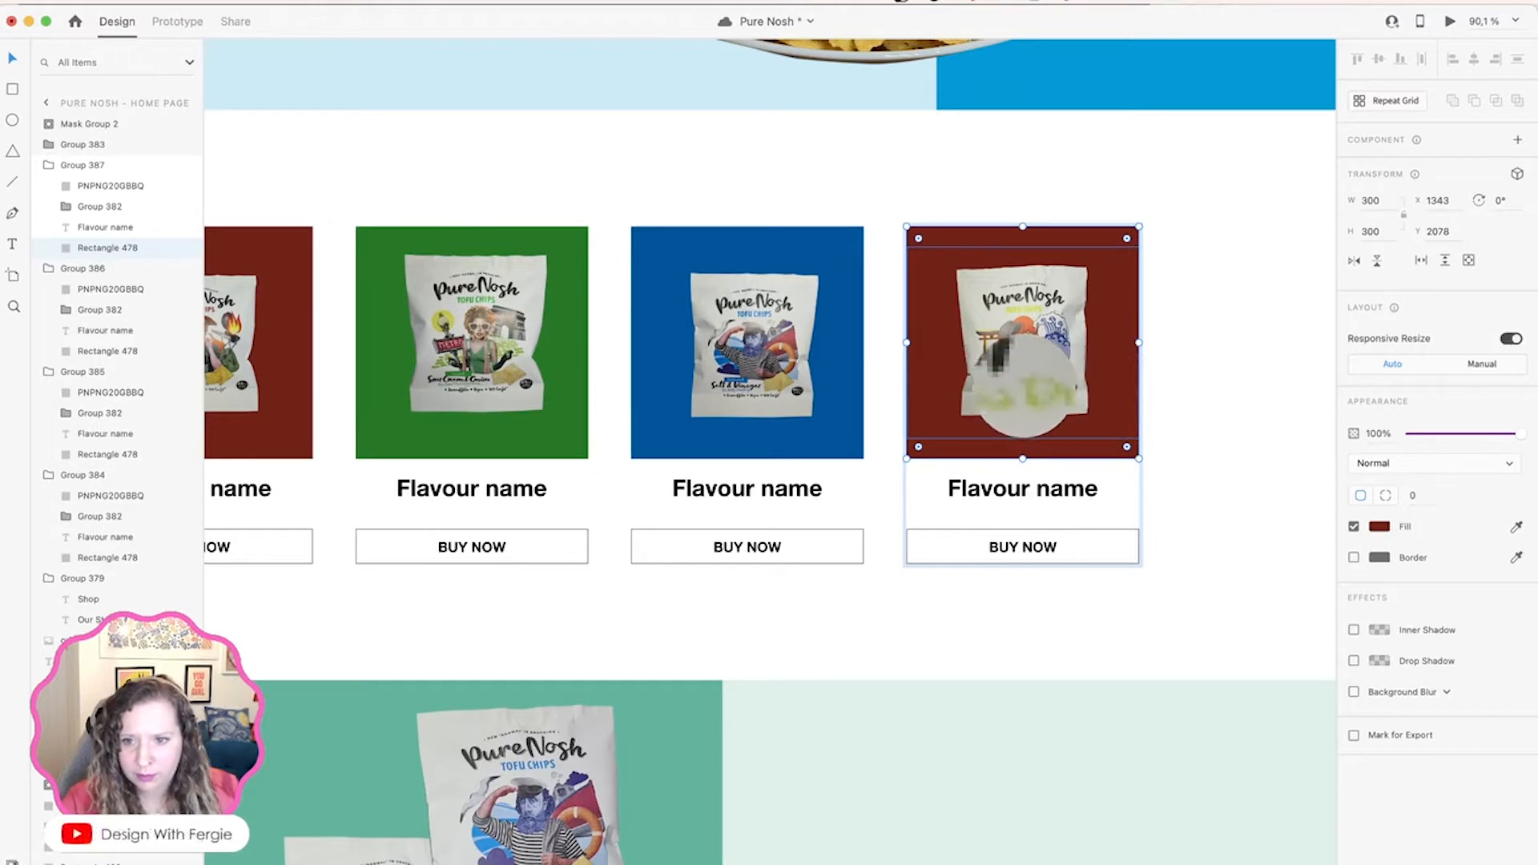
pyautogui.click(1021, 383)
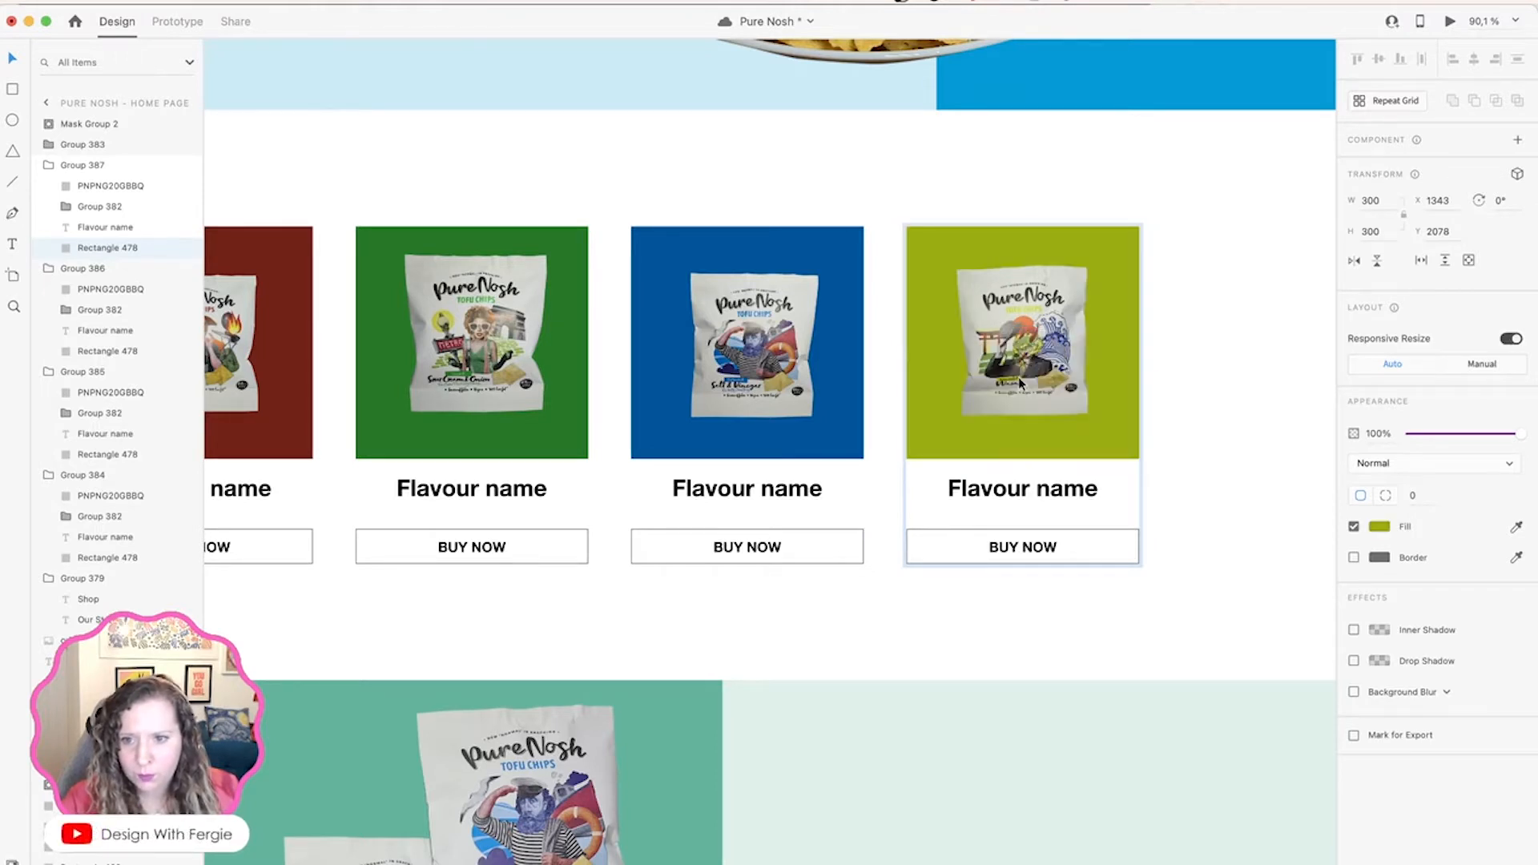
pyautogui.click(916, 654)
pyautogui.moveTo(839, 646); pyautogui.dragTo(1007, 612)
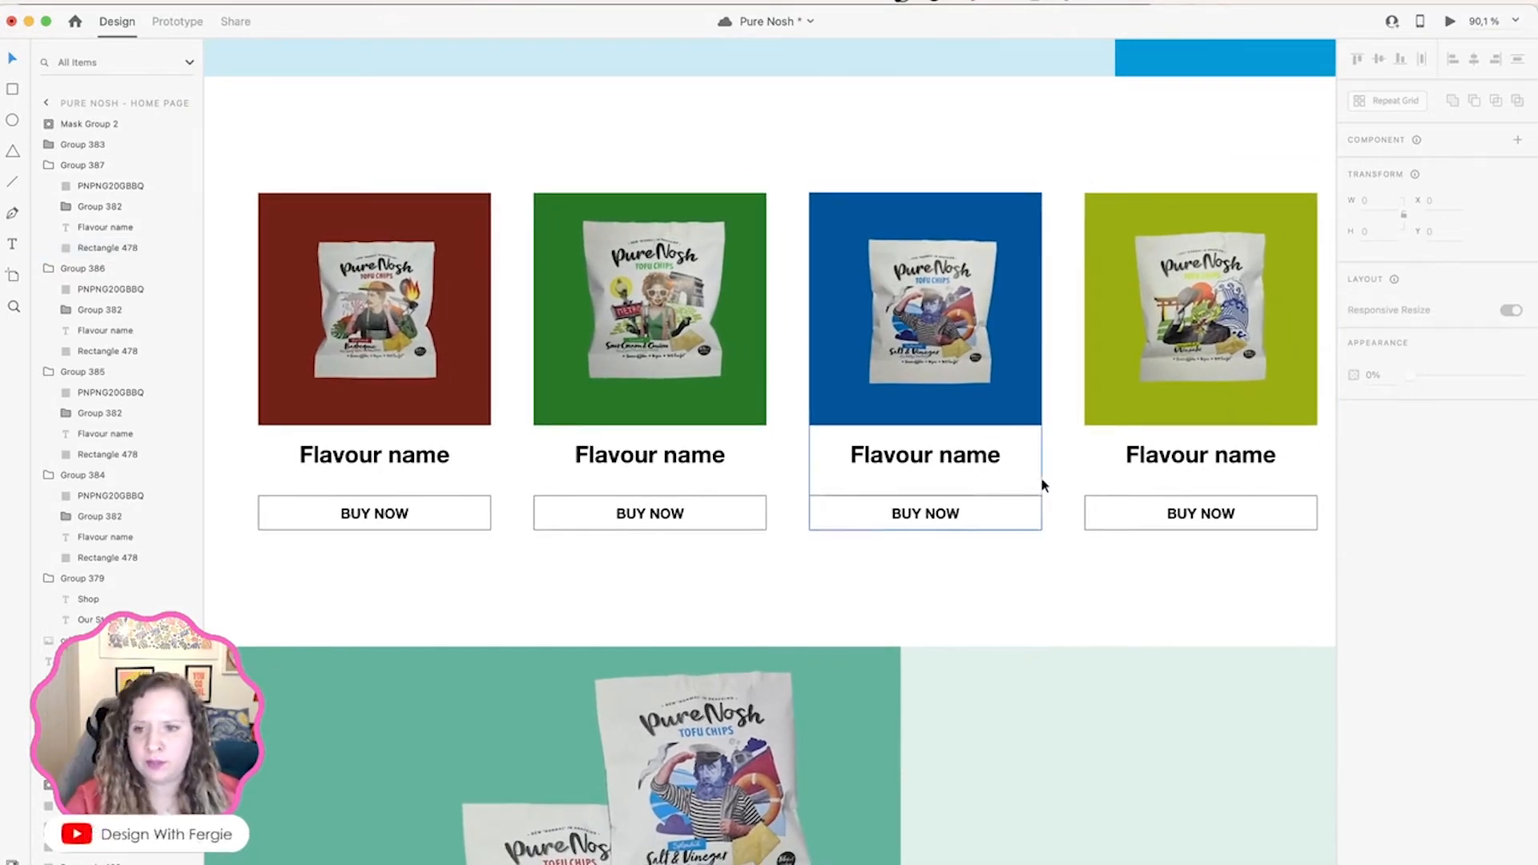
# Step: Swap the last two product cards so that Wasabi stands third and Salt & Vinegar stands fourth in the row
pyautogui.scroll(-3, 1061, 406)
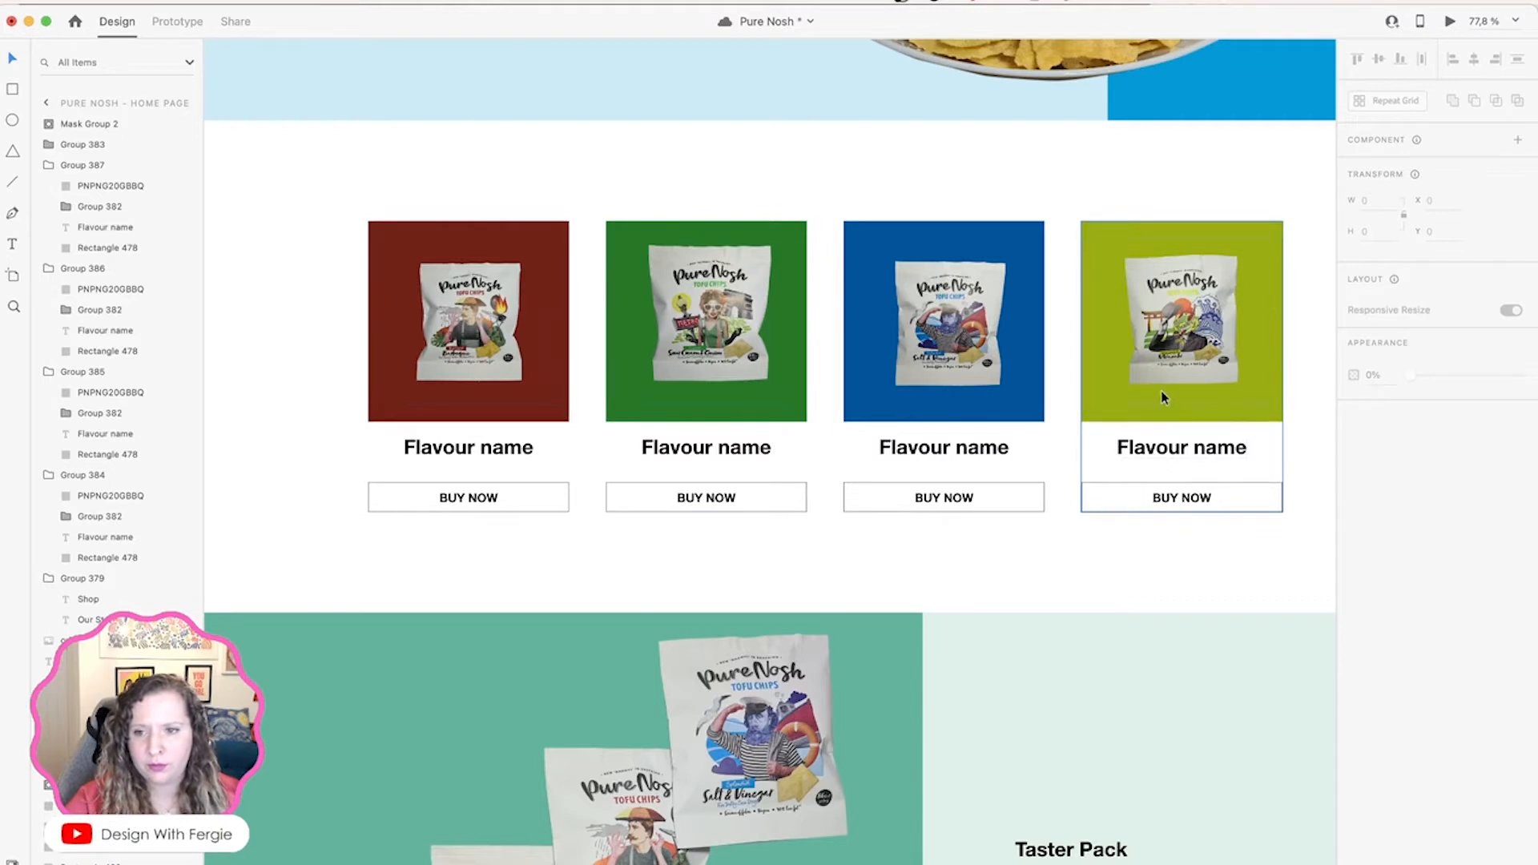
pyautogui.hscroll(5, 1041, 404)
pyautogui.click(1001, 417)
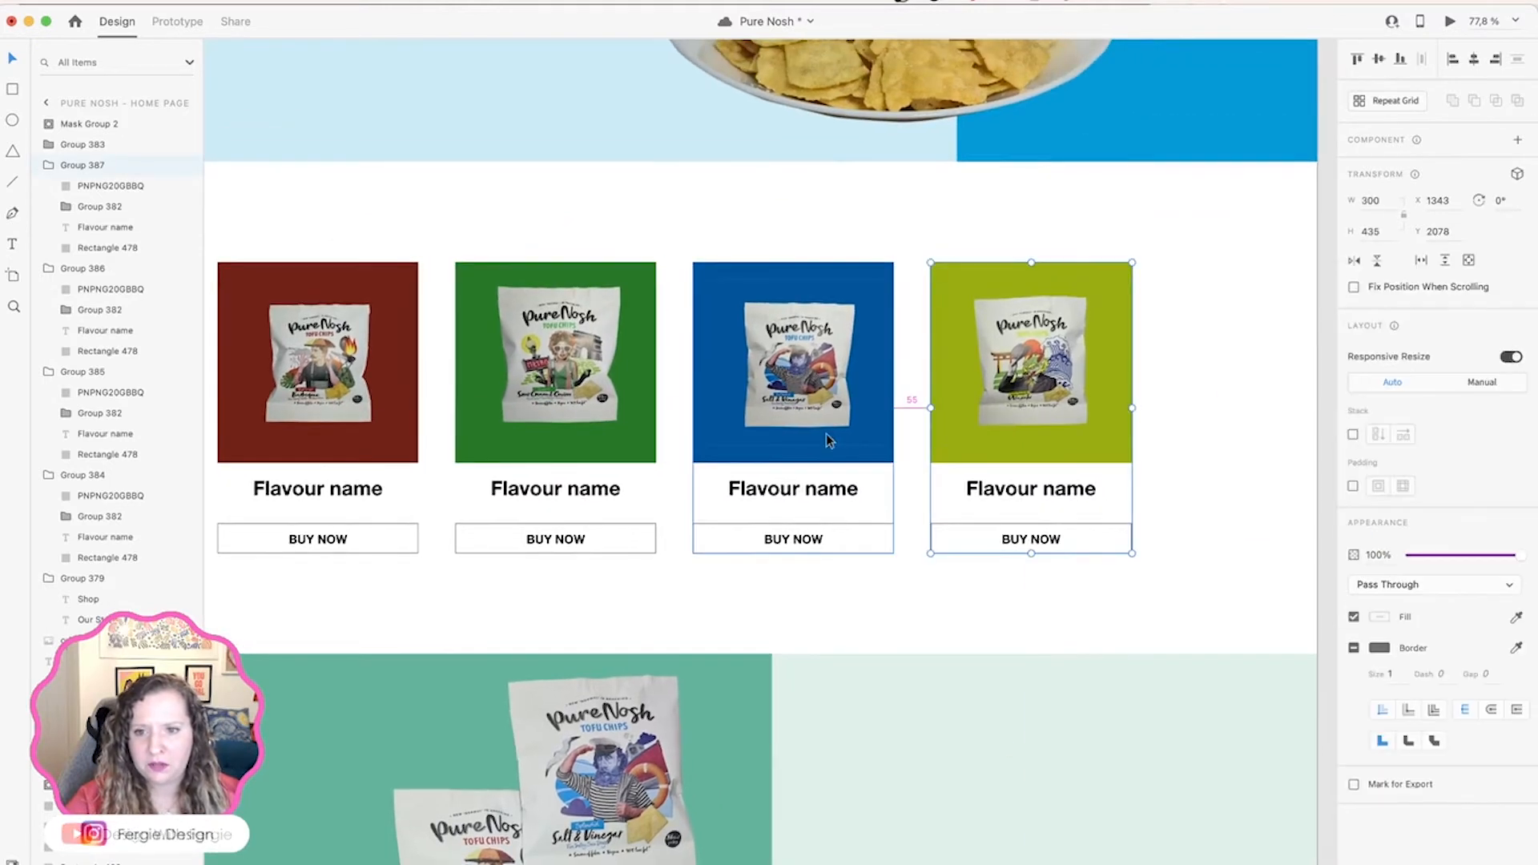
pyautogui.moveTo(1020, 436); pyautogui.dragTo(782, 463)
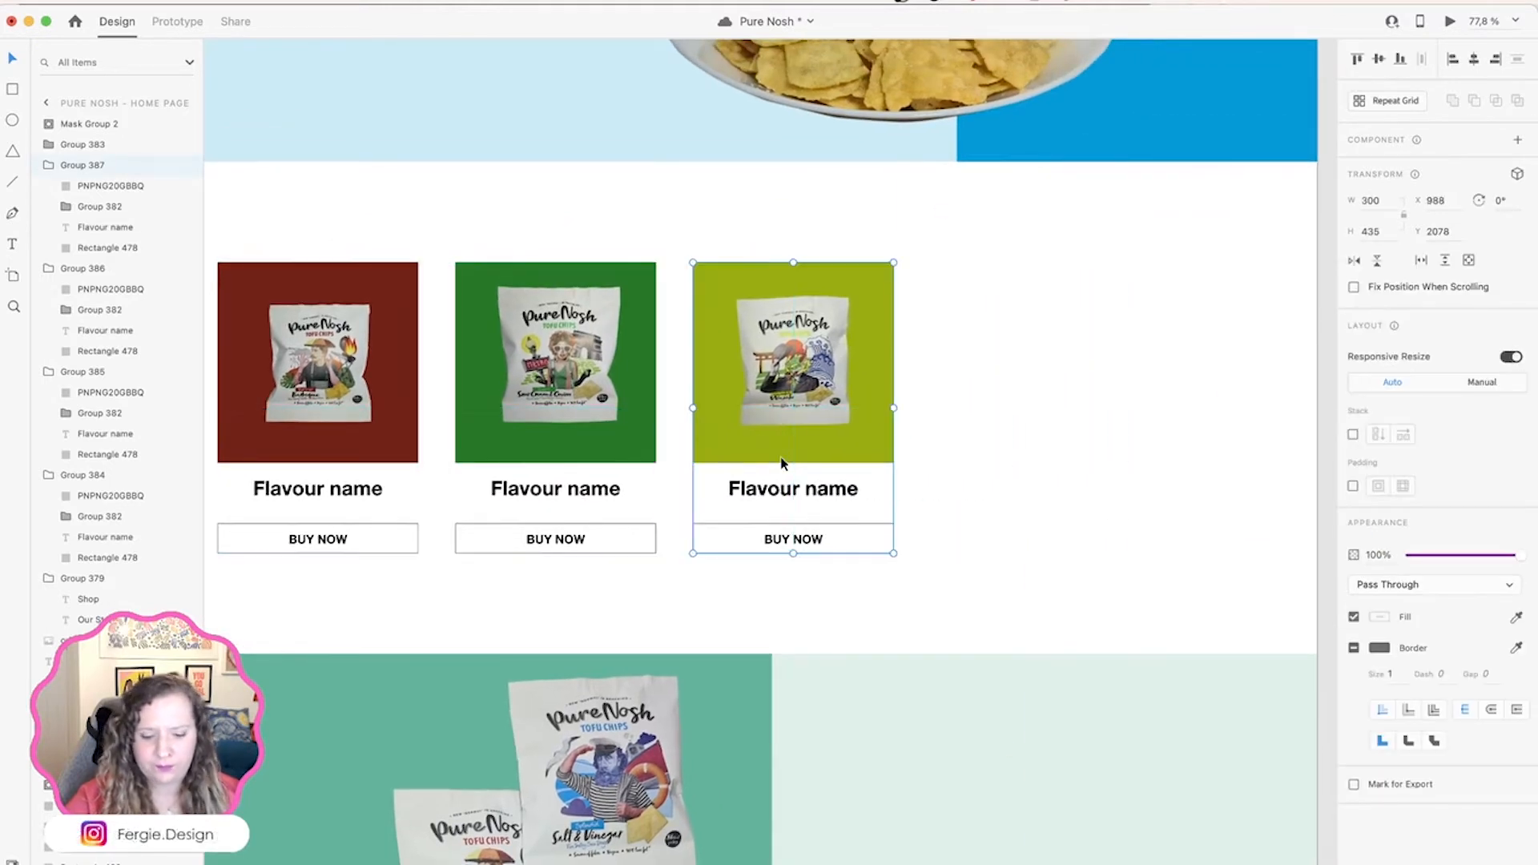
pyautogui.press('super+bracketleft')
pyautogui.moveTo(783, 437); pyautogui.dragTo(1020, 422)
pyautogui.click(903, 290)
pyautogui.moveTo(722, 251); pyautogui.dragTo(814, 278)
# Step: Fill the rectangles of all four BUY NOW buttons with the green saved in the document assets
pyautogui.scroll(-2, 885, 515)
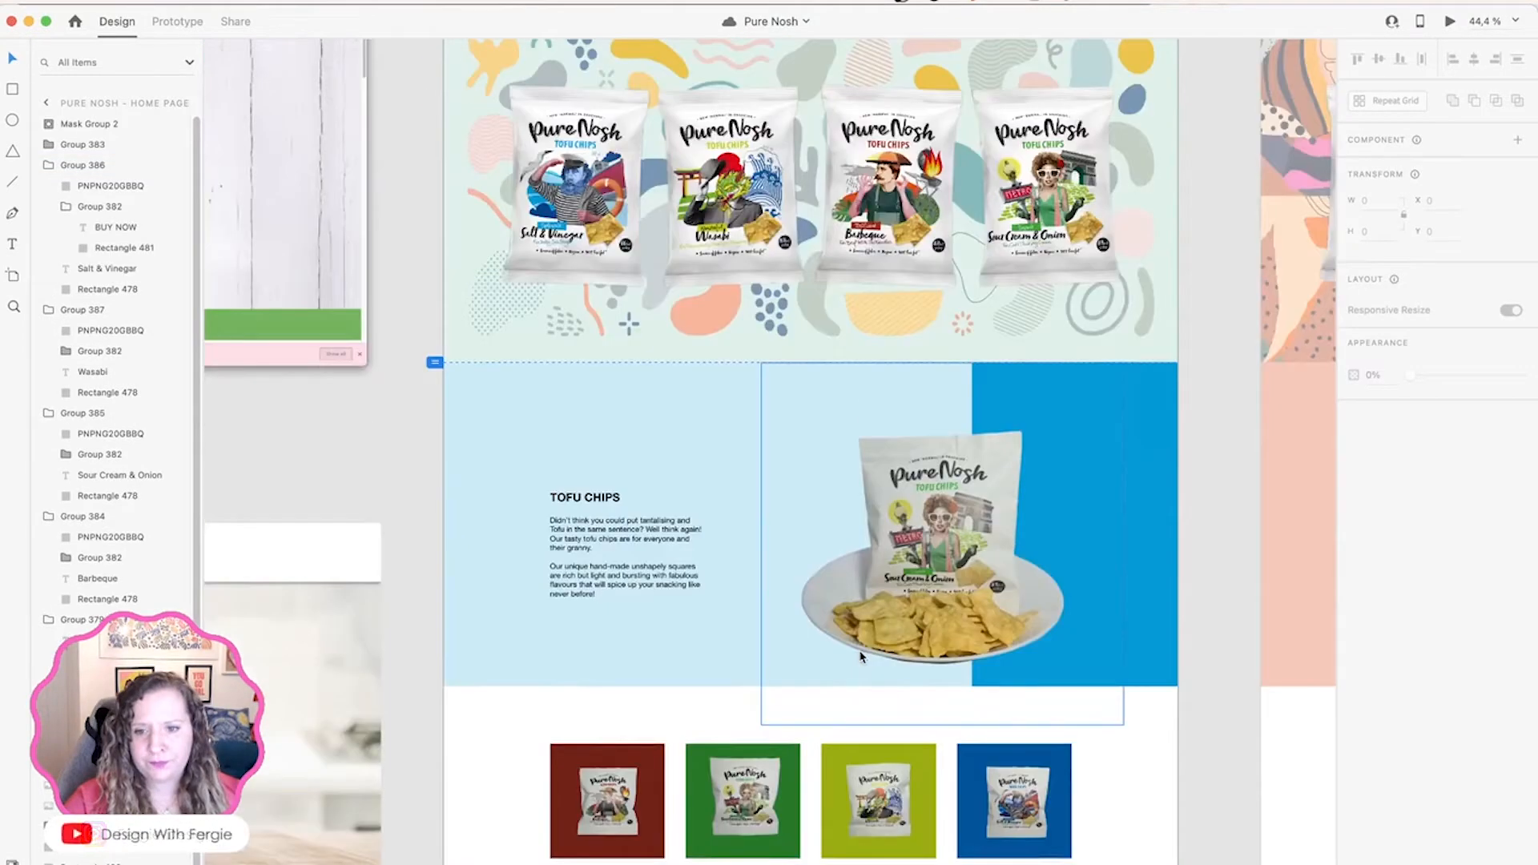
pyautogui.scroll(-1, 860, 657)
pyautogui.scroll(-3, 860, 657)
pyautogui.scroll(5, 943, 637)
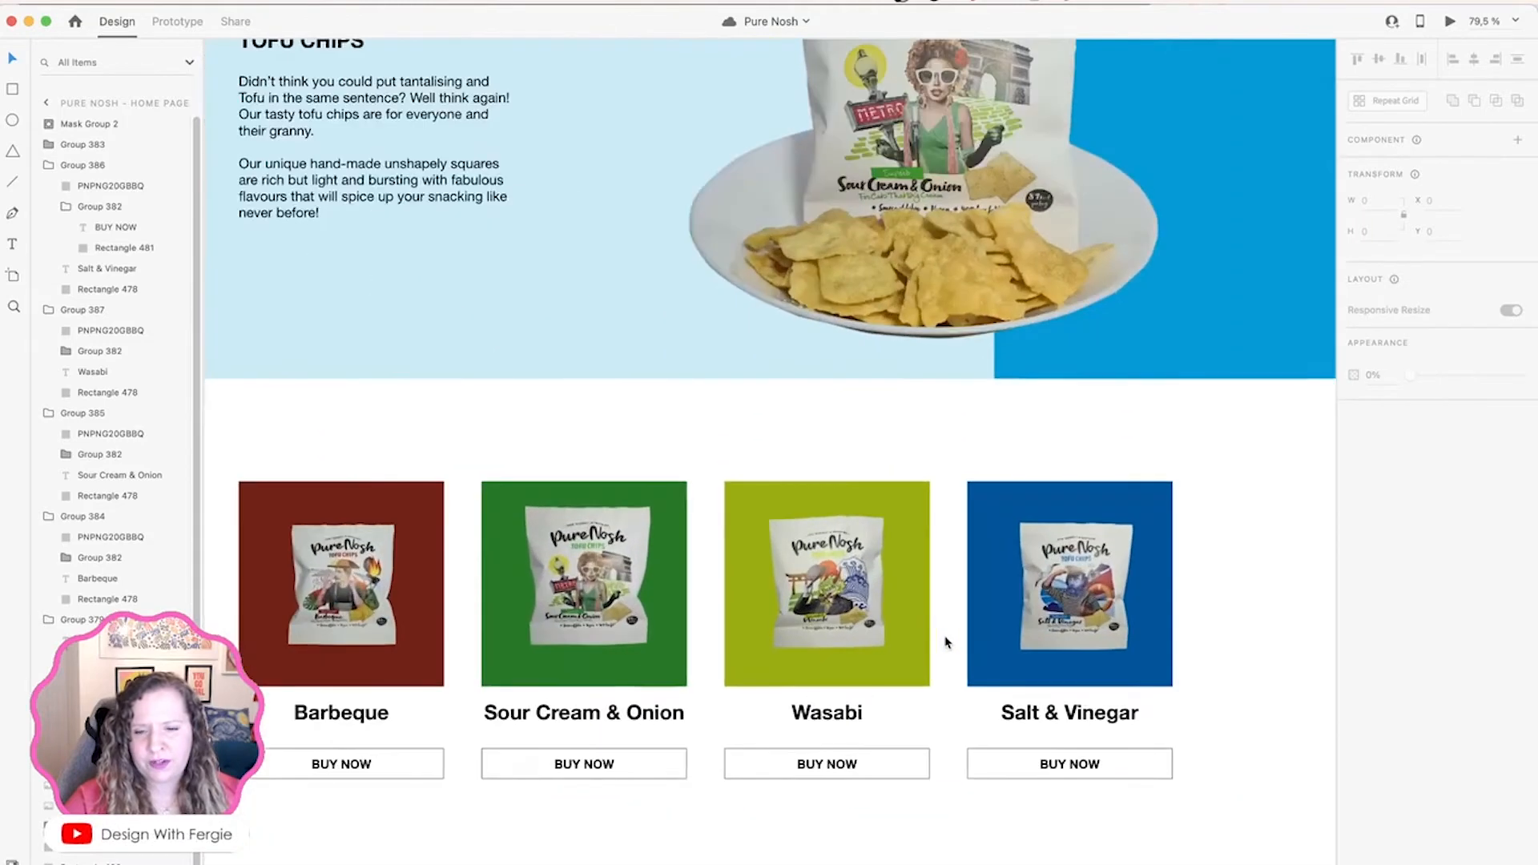
pyautogui.hscroll(-3, 849, 821)
pyautogui.scroll(-1, 849, 821)
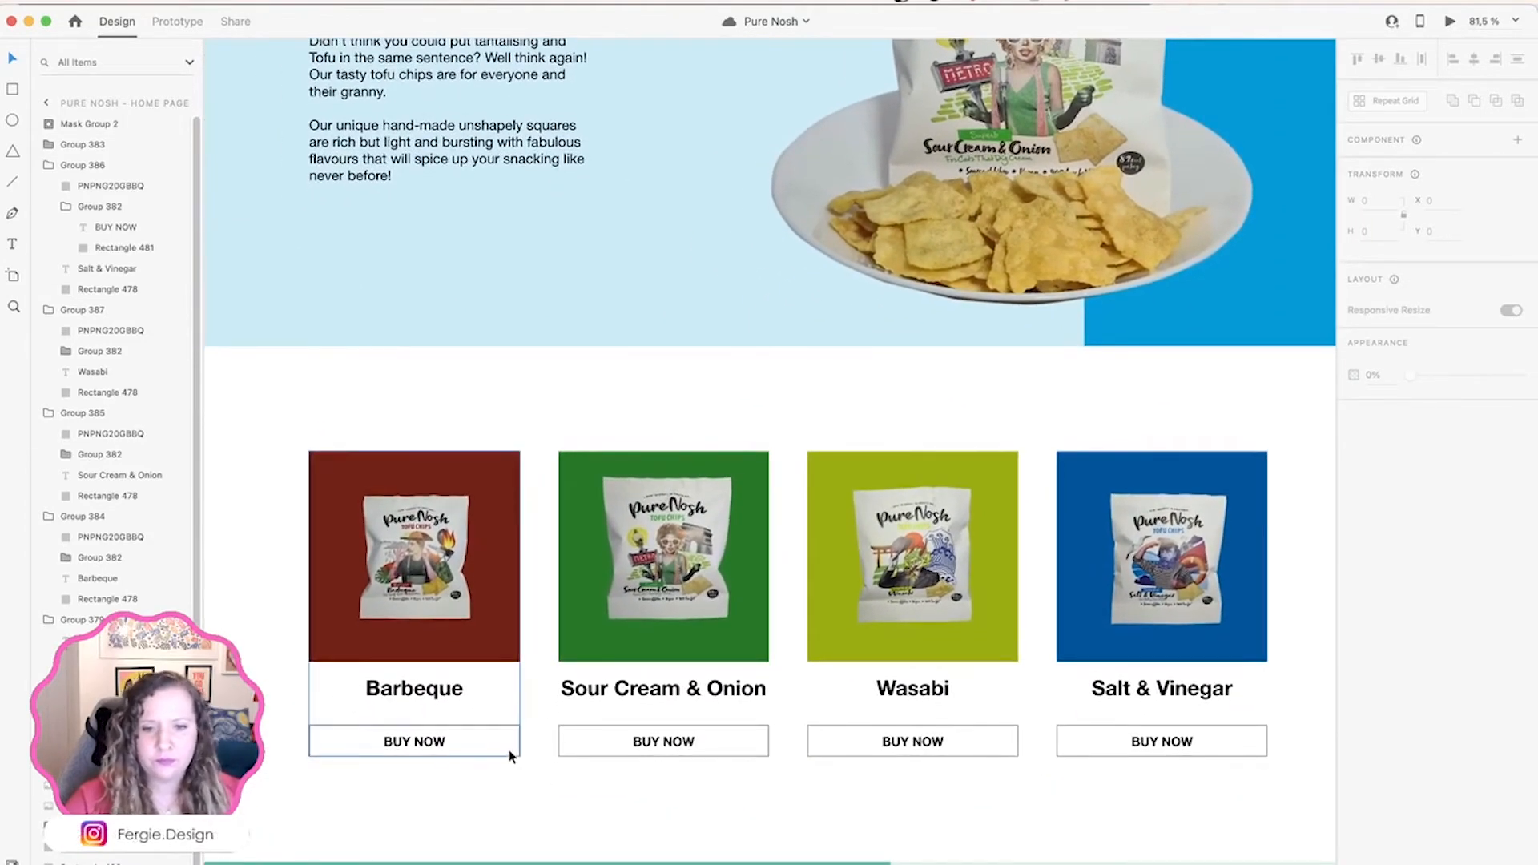
pyautogui.press('super+shift+y')
pyautogui.press('super+shift+y')
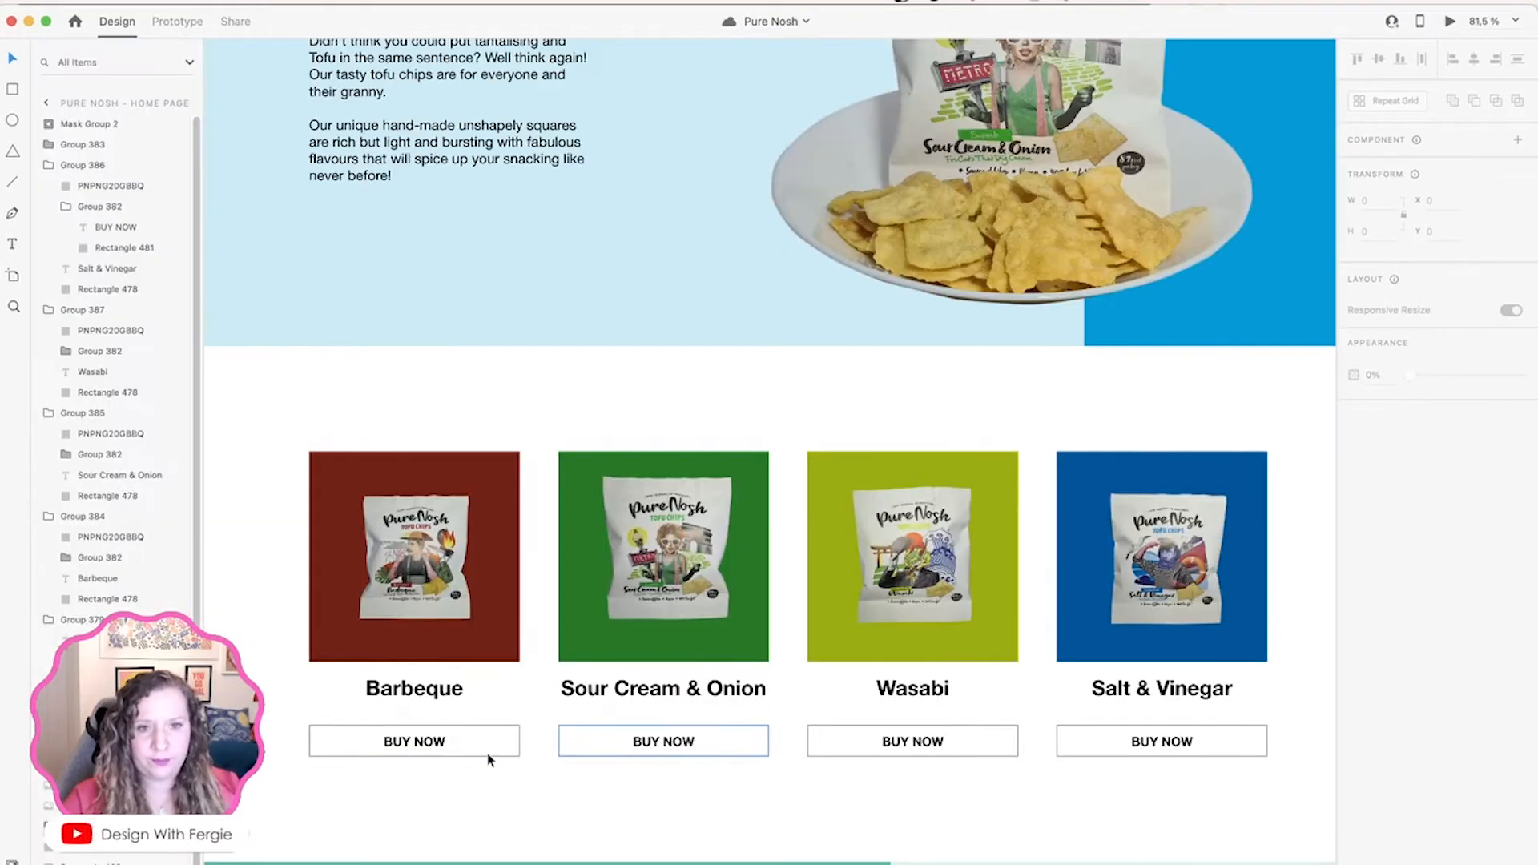
pyautogui.press('super+shift+y')
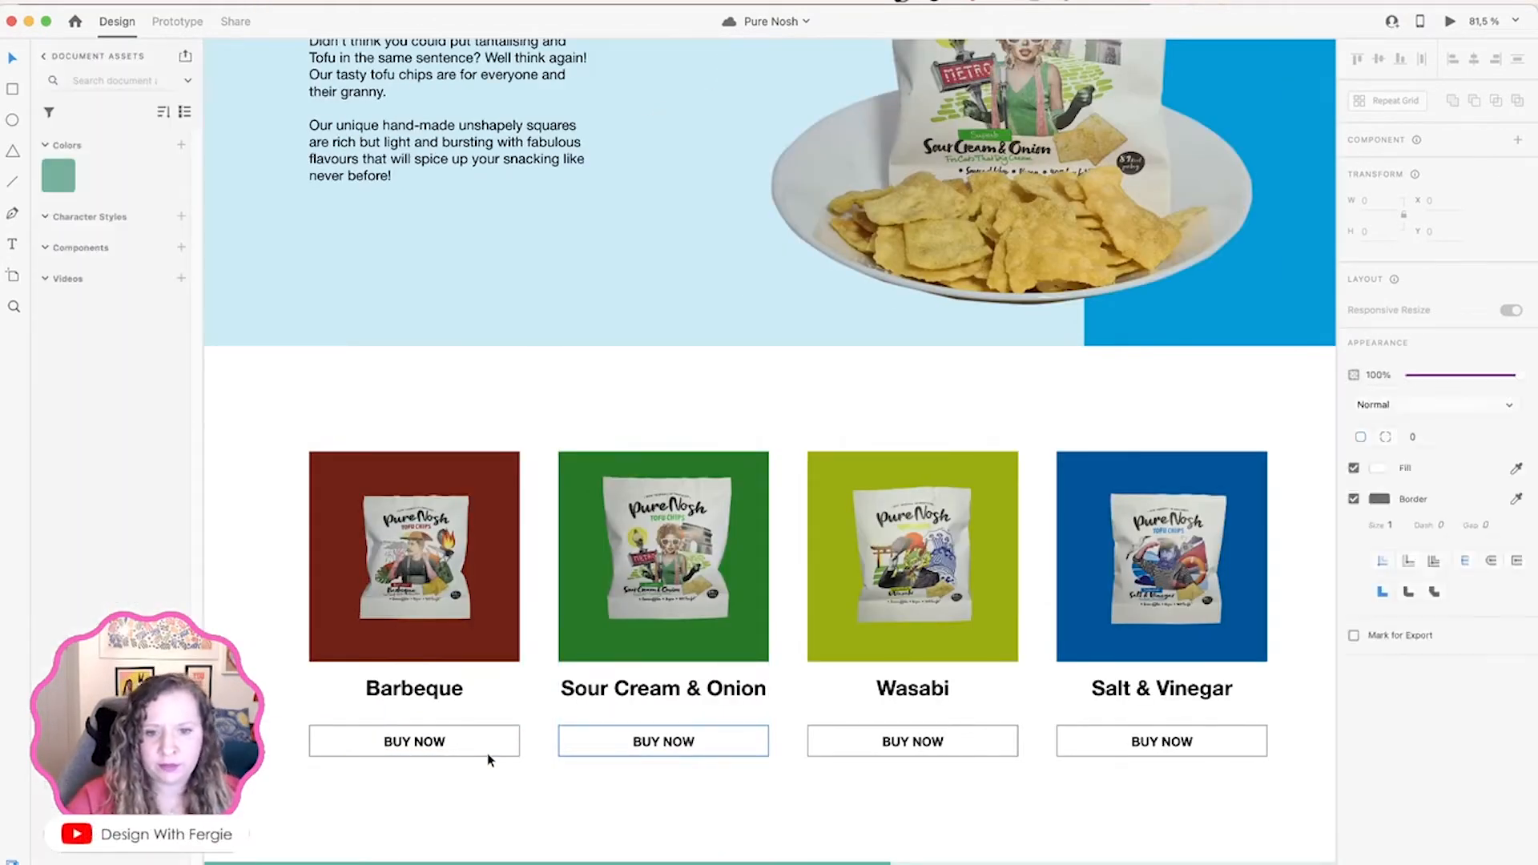
pyautogui.click(487, 753)
pyautogui.keyDown('shift'); pyautogui.click(655, 751); pyautogui.keyUp('shift')
pyautogui.keyDown('shift'); pyautogui.click(829, 743); pyautogui.keyUp('shift')
pyautogui.keyDown('shift'); pyautogui.click(1101, 738); pyautogui.keyUp('shift')
pyautogui.click(59, 176)
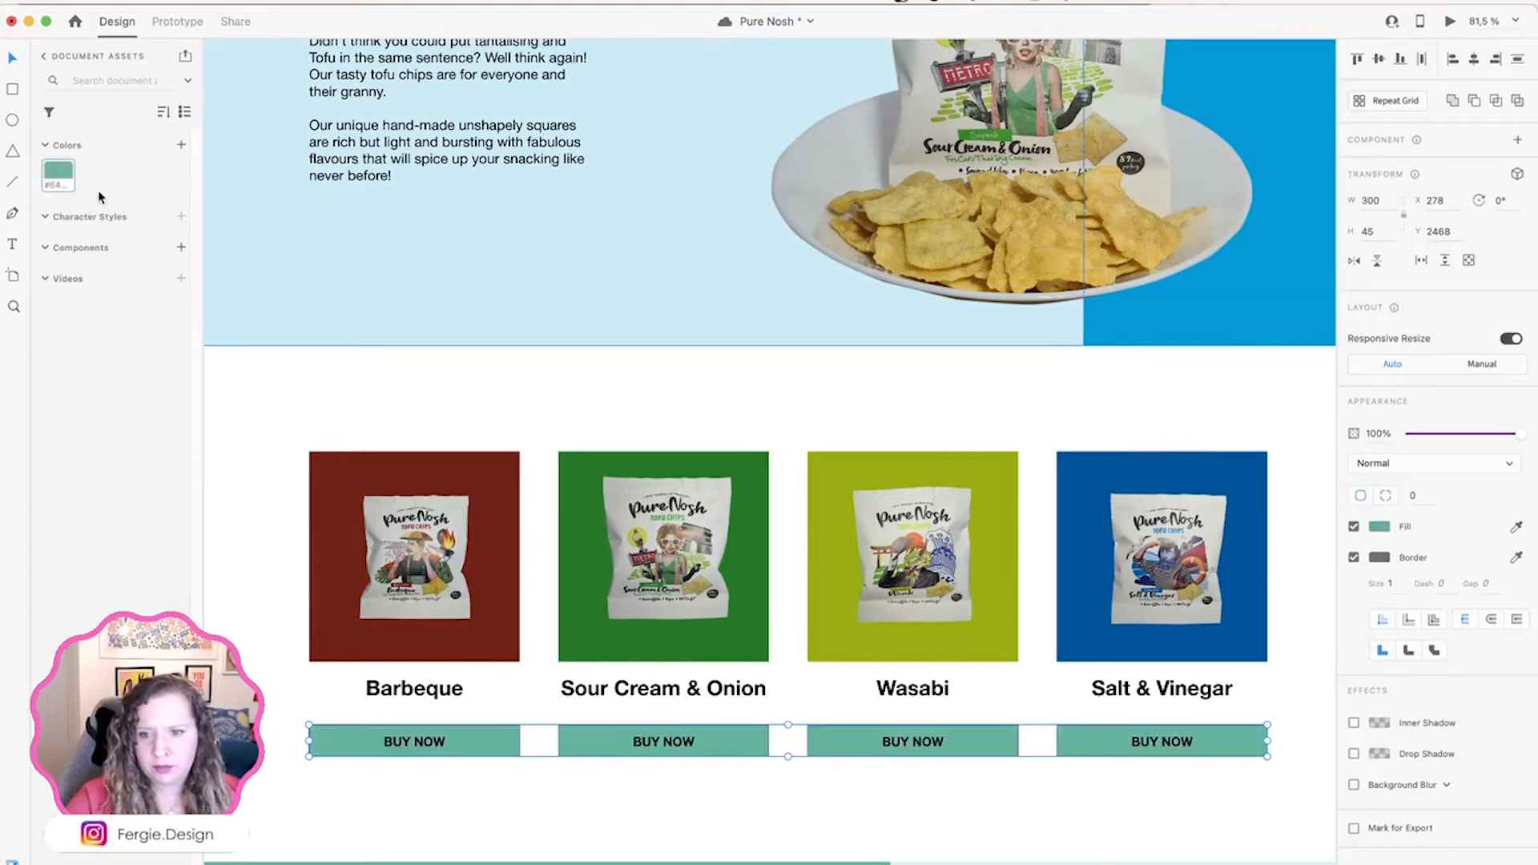
# Step: Remove the border from the four BUY NOW button rectangles and set their fill to black, #000000
pyautogui.click(1352, 558)
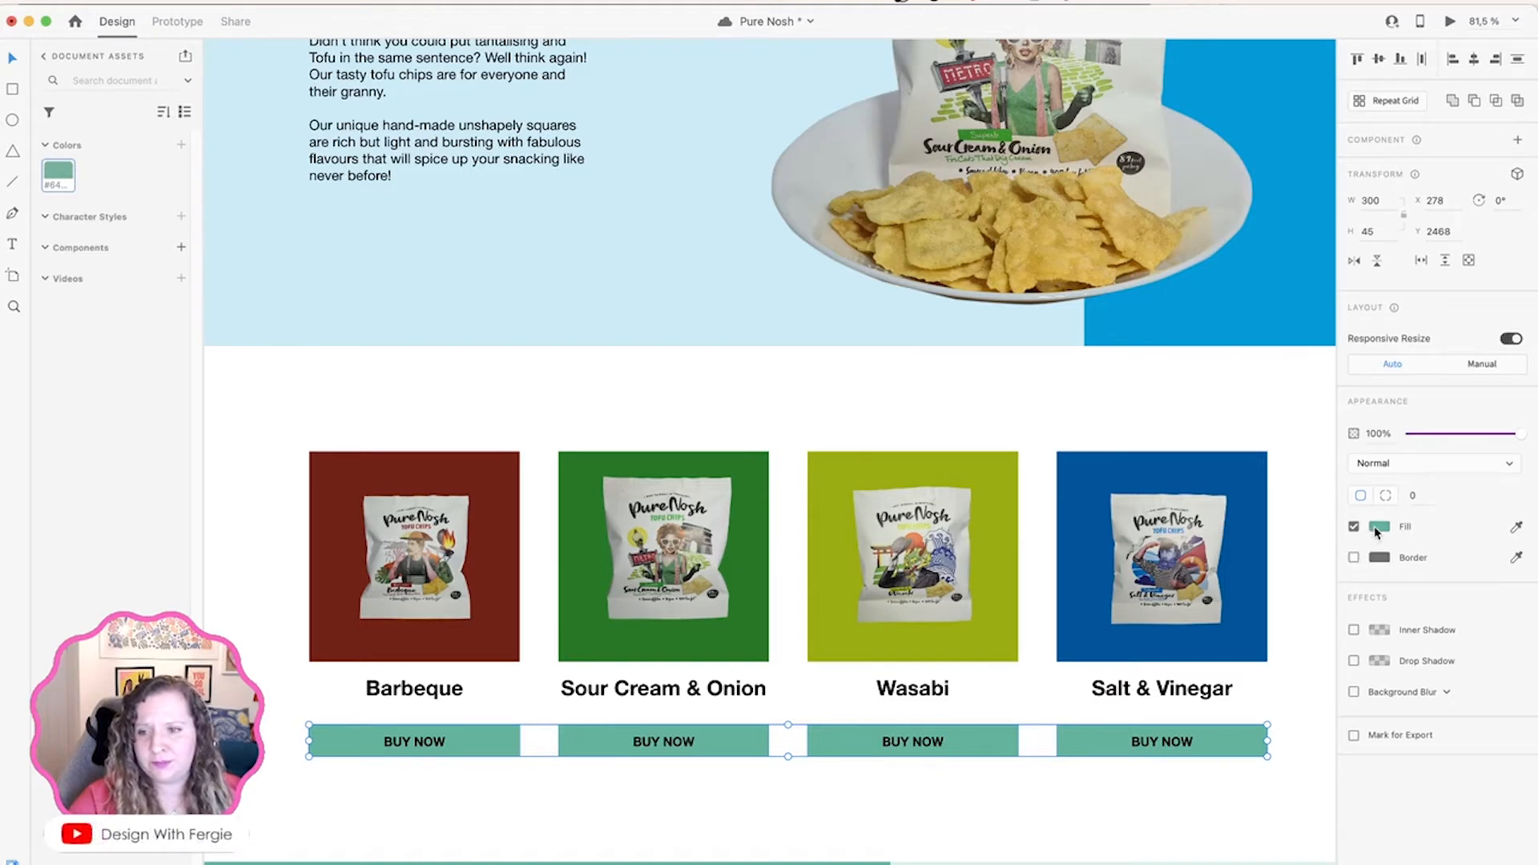
pyautogui.click(1378, 527)
pyautogui.click(1201, 573)
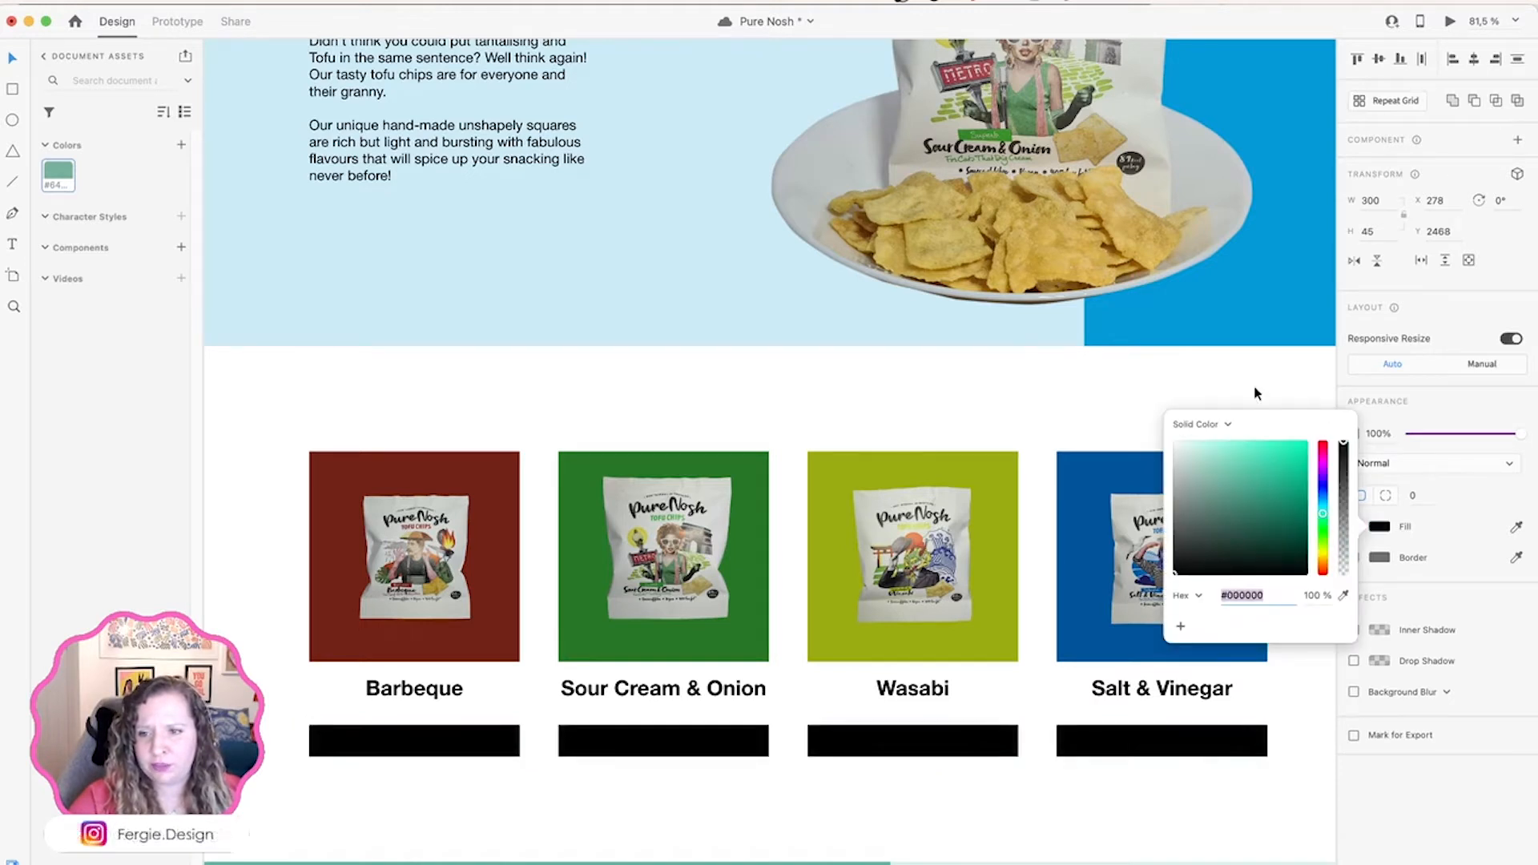
# Step: Change the text colour of all four BUY NOW labels to white
pyautogui.click(448, 743)
pyautogui.doubleClick(424, 747)
pyautogui.keyDown('shift'); pyautogui.click(641, 741); pyautogui.keyUp('shift')
pyautogui.keyDown('shift'); pyautogui.click(913, 741); pyautogui.keyUp('shift')
pyautogui.keyDown('shift'); pyautogui.click(1151, 743); pyautogui.keyUp('shift')
pyautogui.click(1379, 683)
pyautogui.moveTo(1218, 640); pyautogui.dragTo(1171, 586)
pyautogui.click(338, 810)
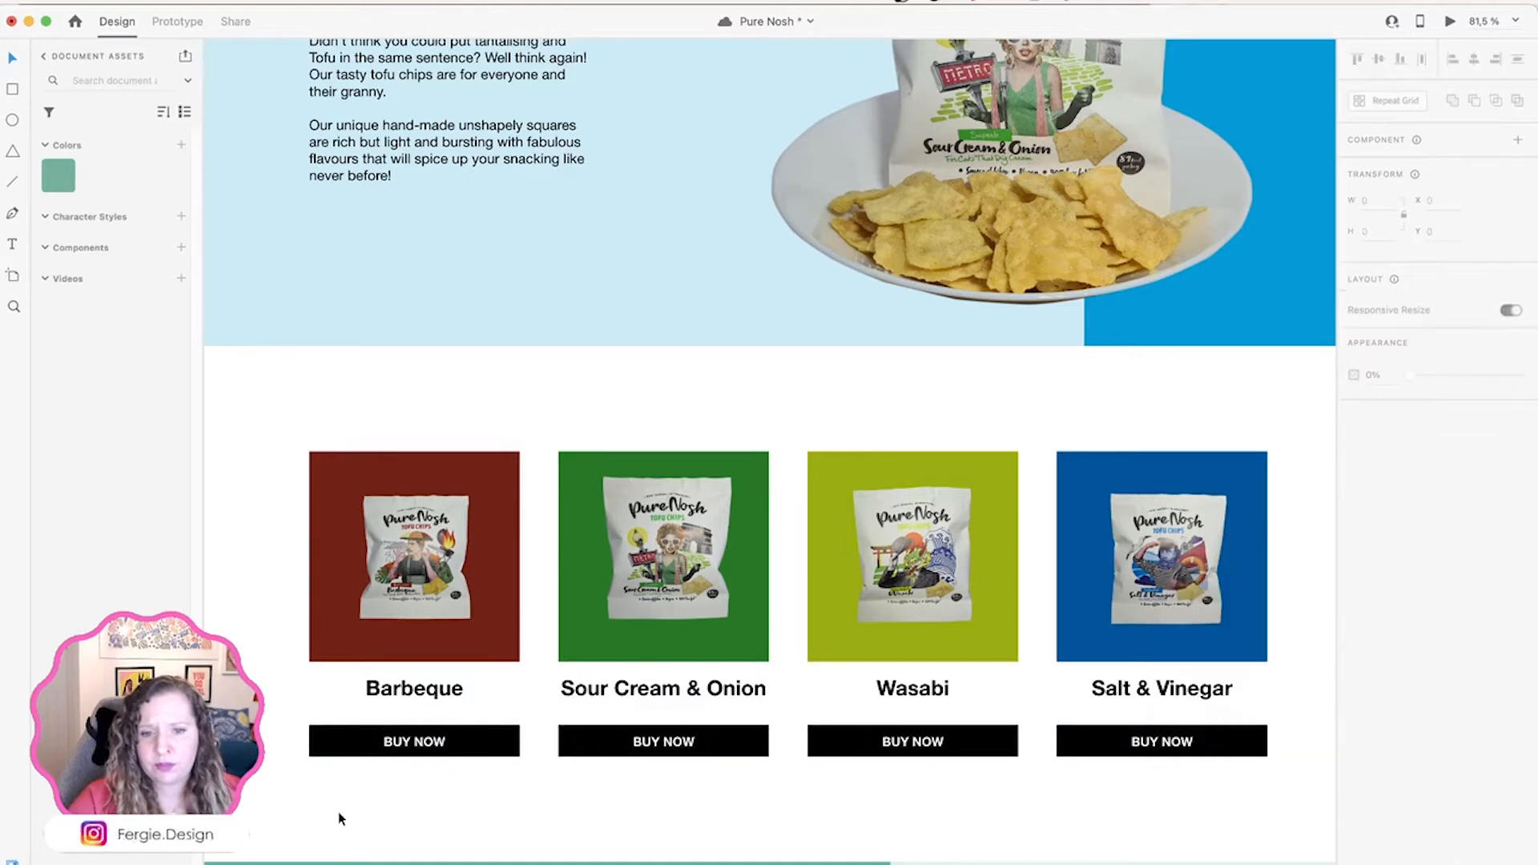
# Step: Shorten the Pure Nosh – Home Page – 1 artboard to a height of 2015, ending just below its Tofu Chips section
pyautogui.scroll(2, 396, 788)
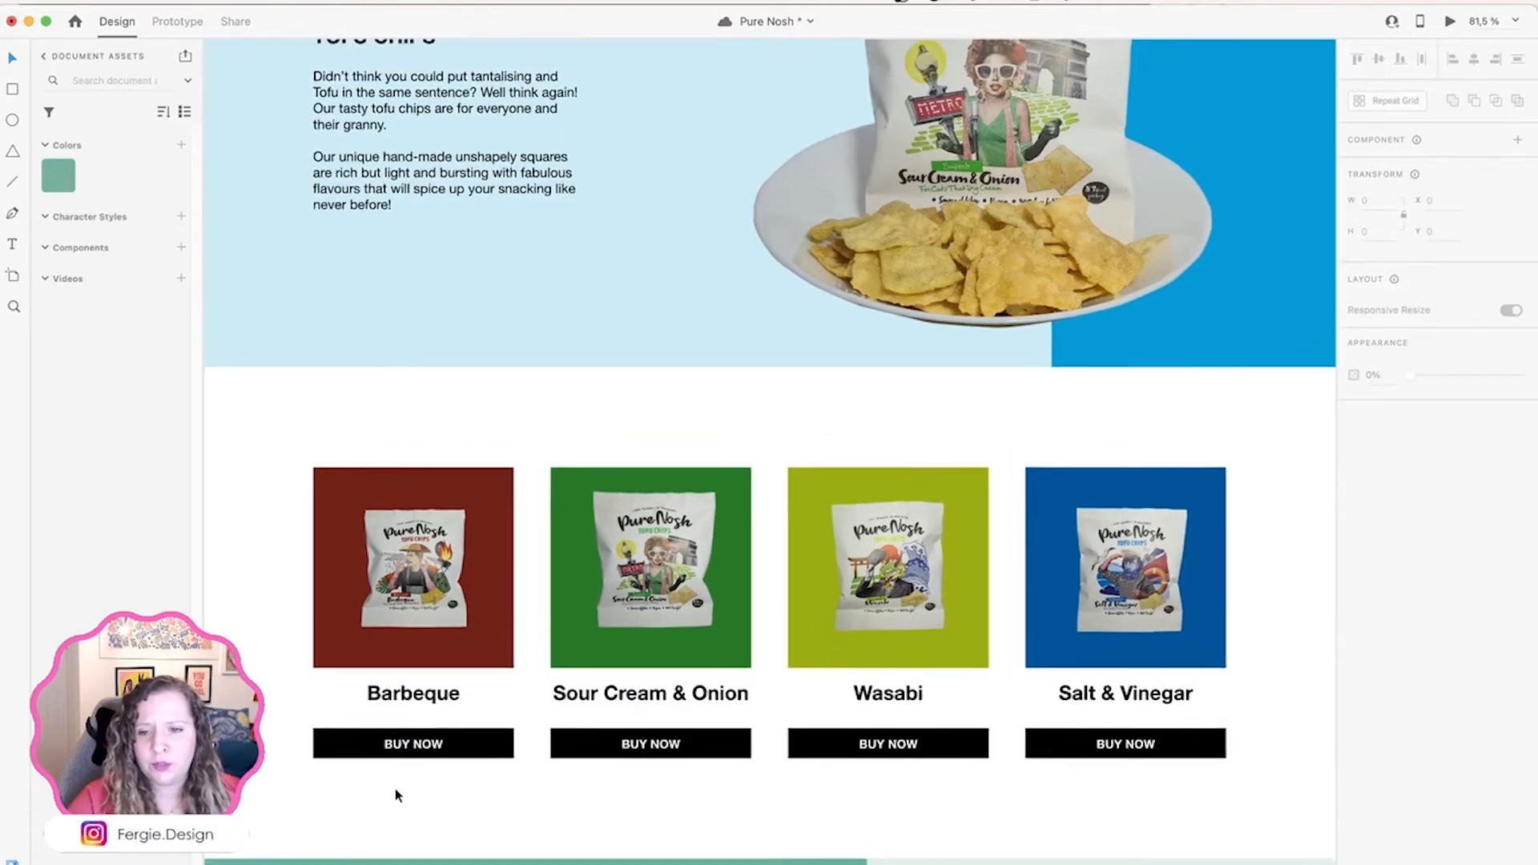
pyautogui.scroll(-3, 395, 788)
pyautogui.scroll(-3, 396, 788)
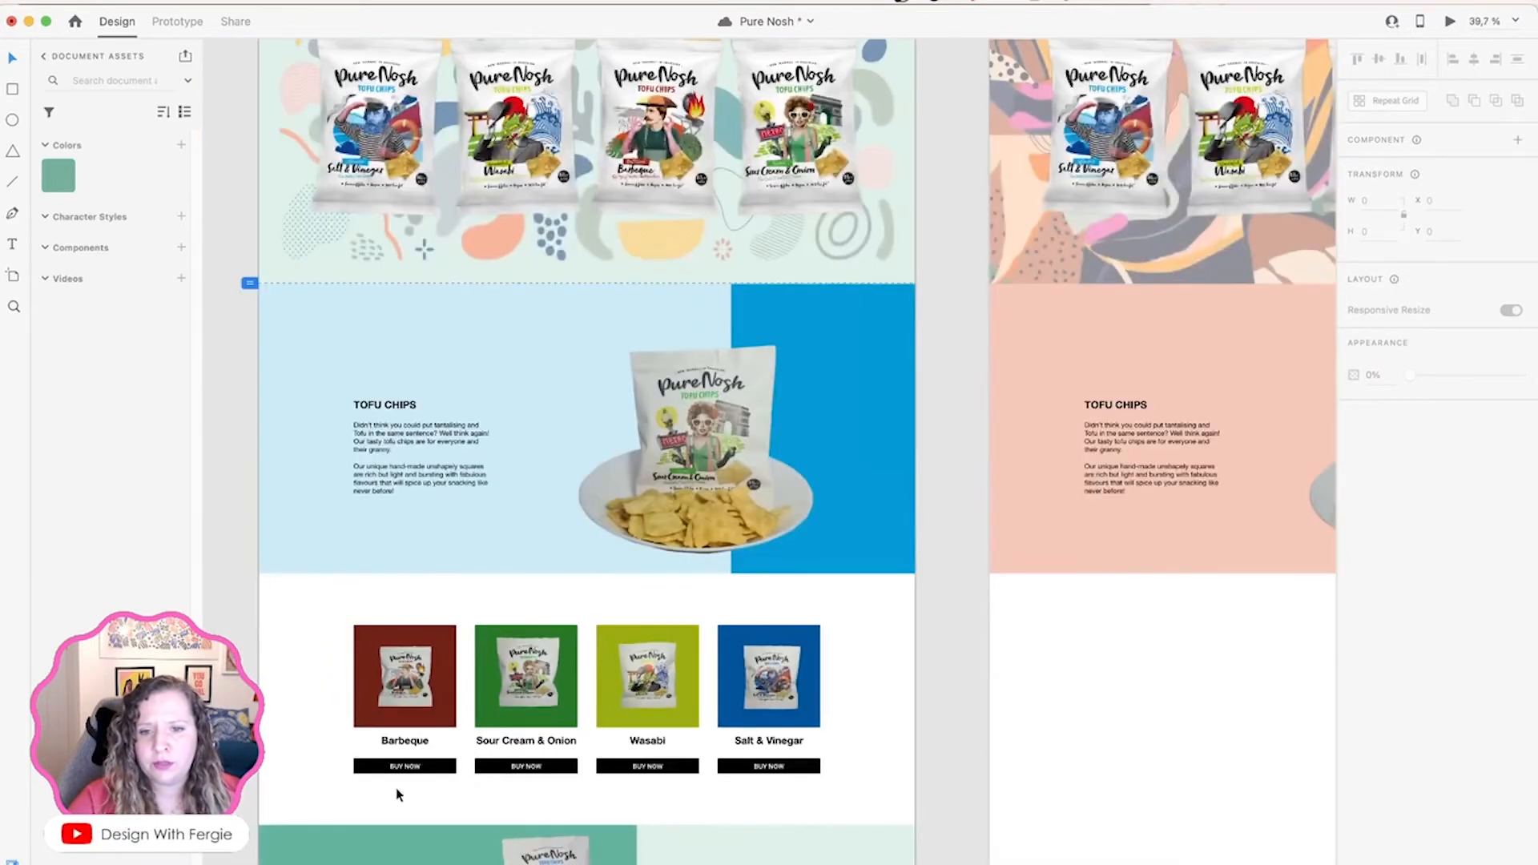
pyautogui.moveTo(267, 601); pyautogui.dragTo(362, 760)
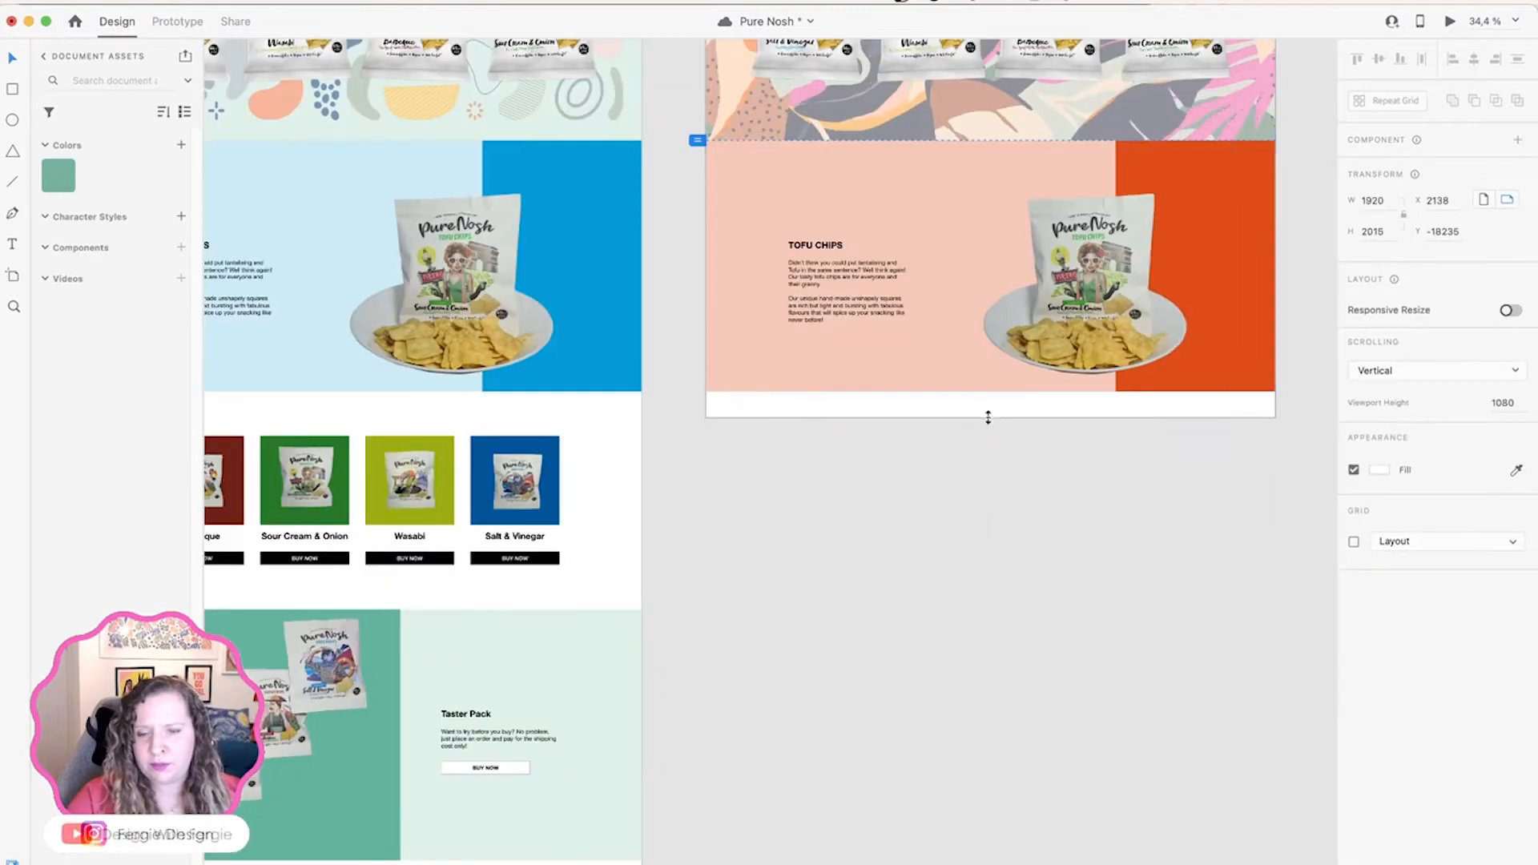
# Step: Move the Pure Nosh – Home Page – 1 artboard straight up to Y -20675, clear of the main homepage artboard
pyautogui.scroll(3, 958, 536)
pyautogui.scroll(-5, 957, 536)
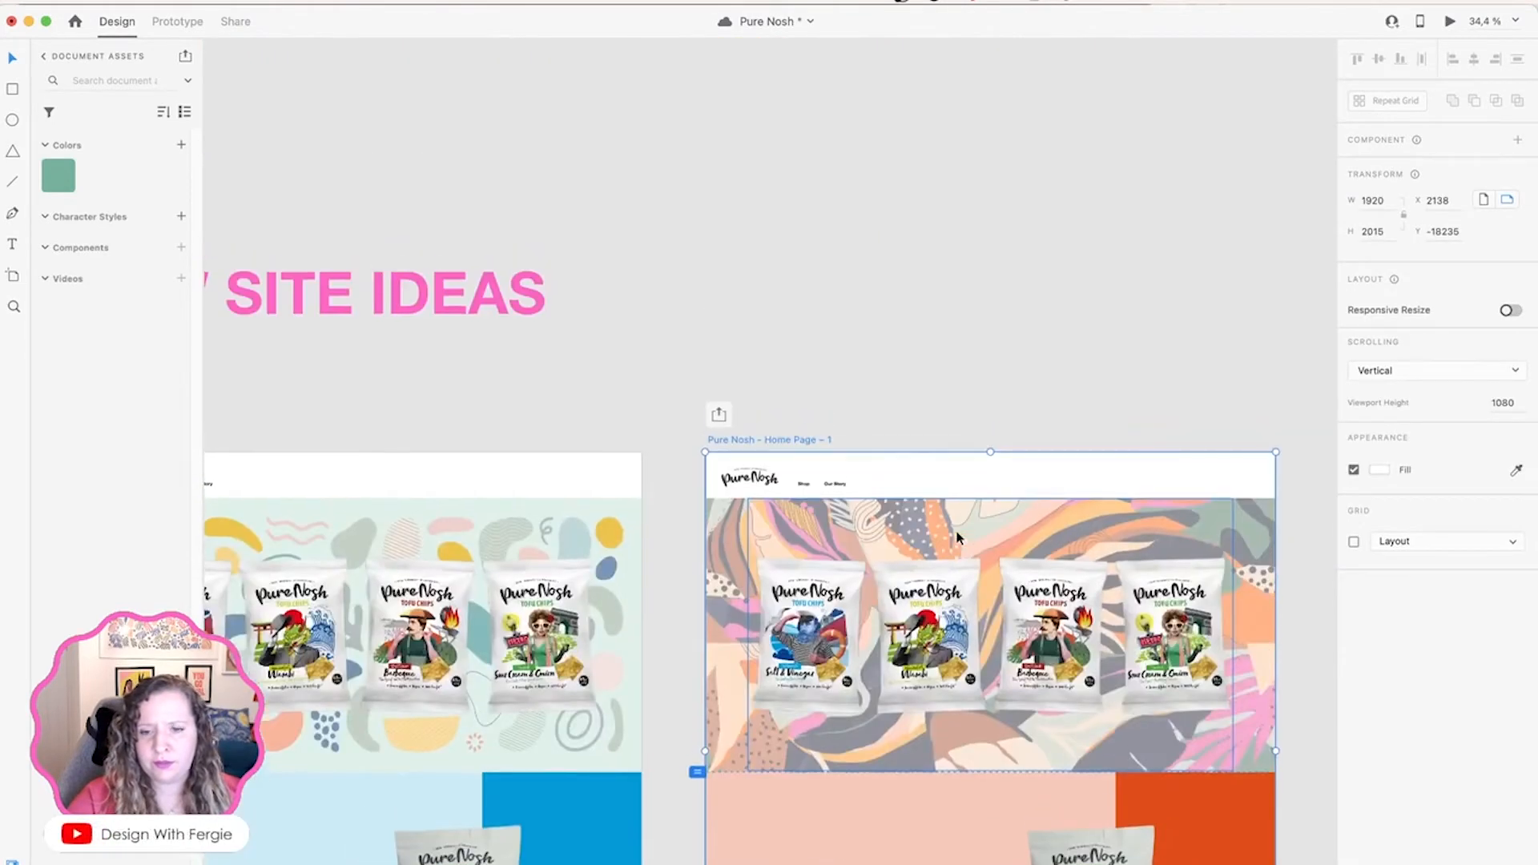
pyautogui.moveTo(911, 479); pyautogui.dragTo(911, 88)
pyautogui.scroll(-3, 599, 377)
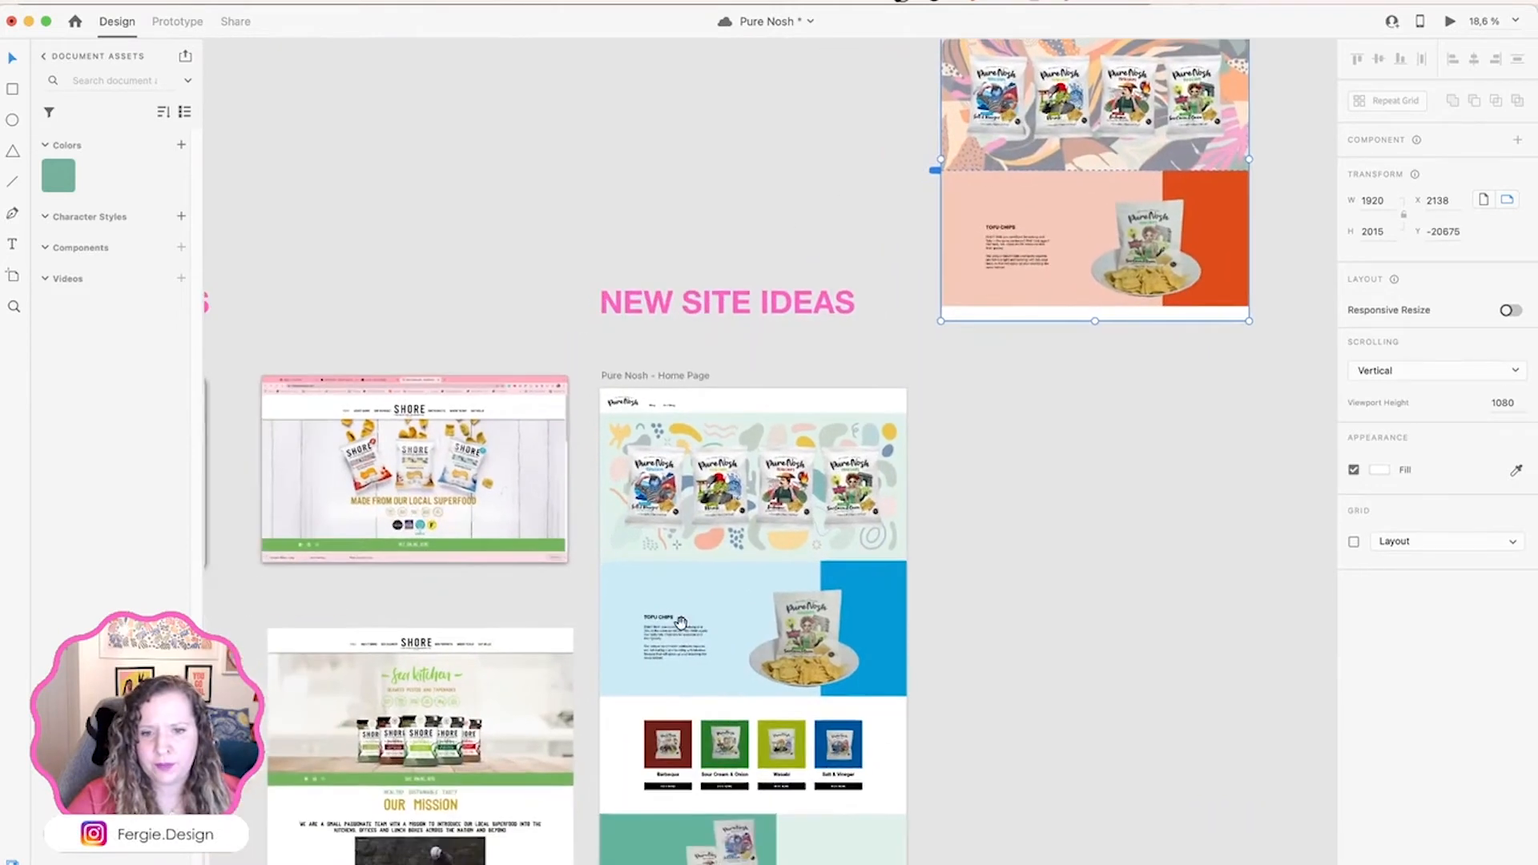
# Step: Open a preview of the Pure Nosh – Home Page artboard and shift the preview window slightly upwards
pyautogui.scroll(3, 721, 561)
pyautogui.scroll(5, 869, 807)
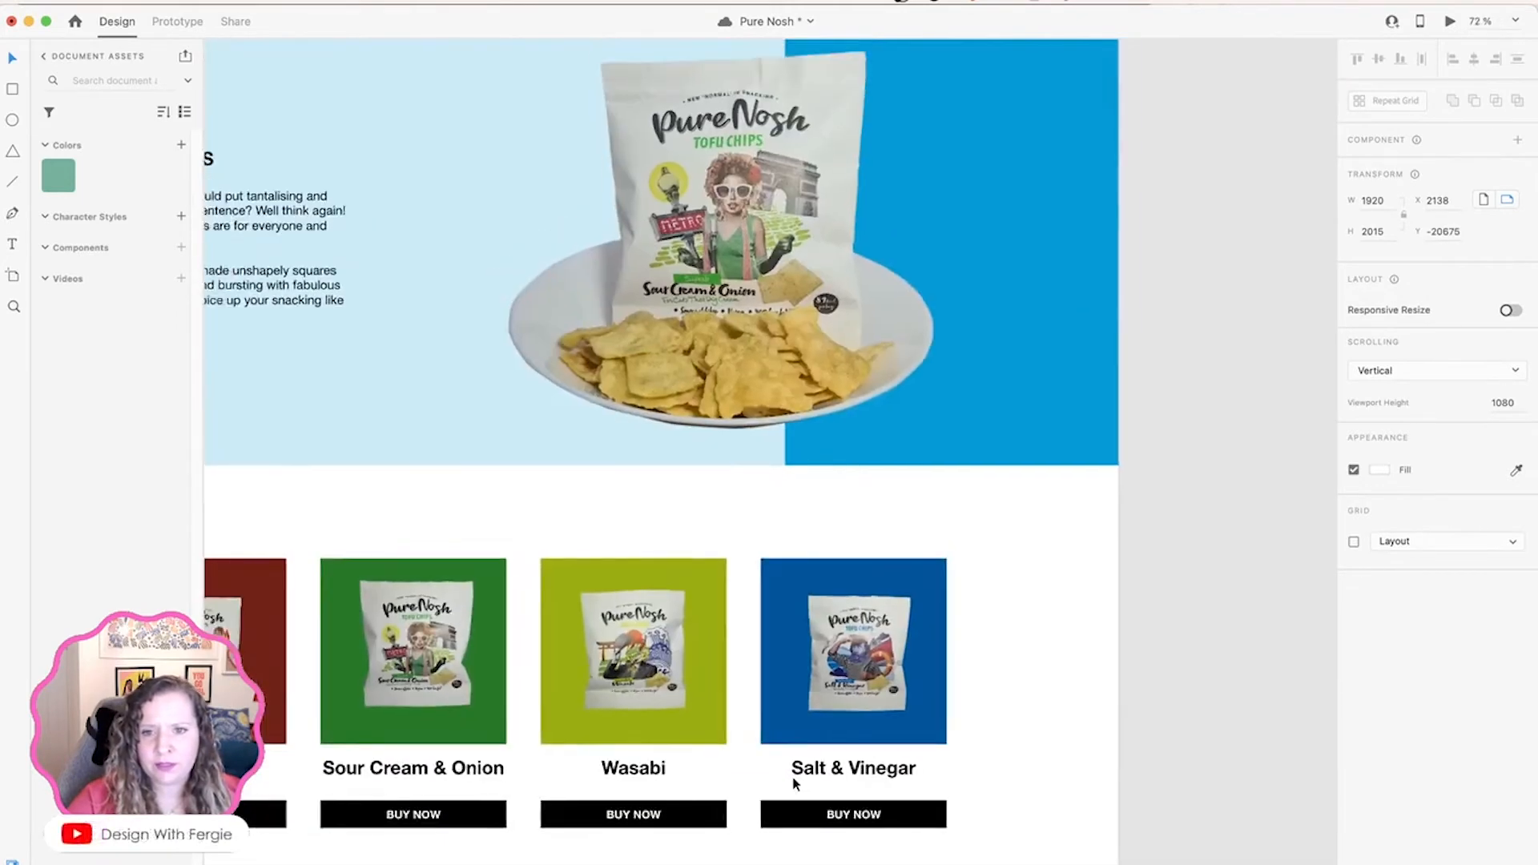
pyautogui.scroll(10, 511, 634)
pyautogui.hscroll(-3, 511, 633)
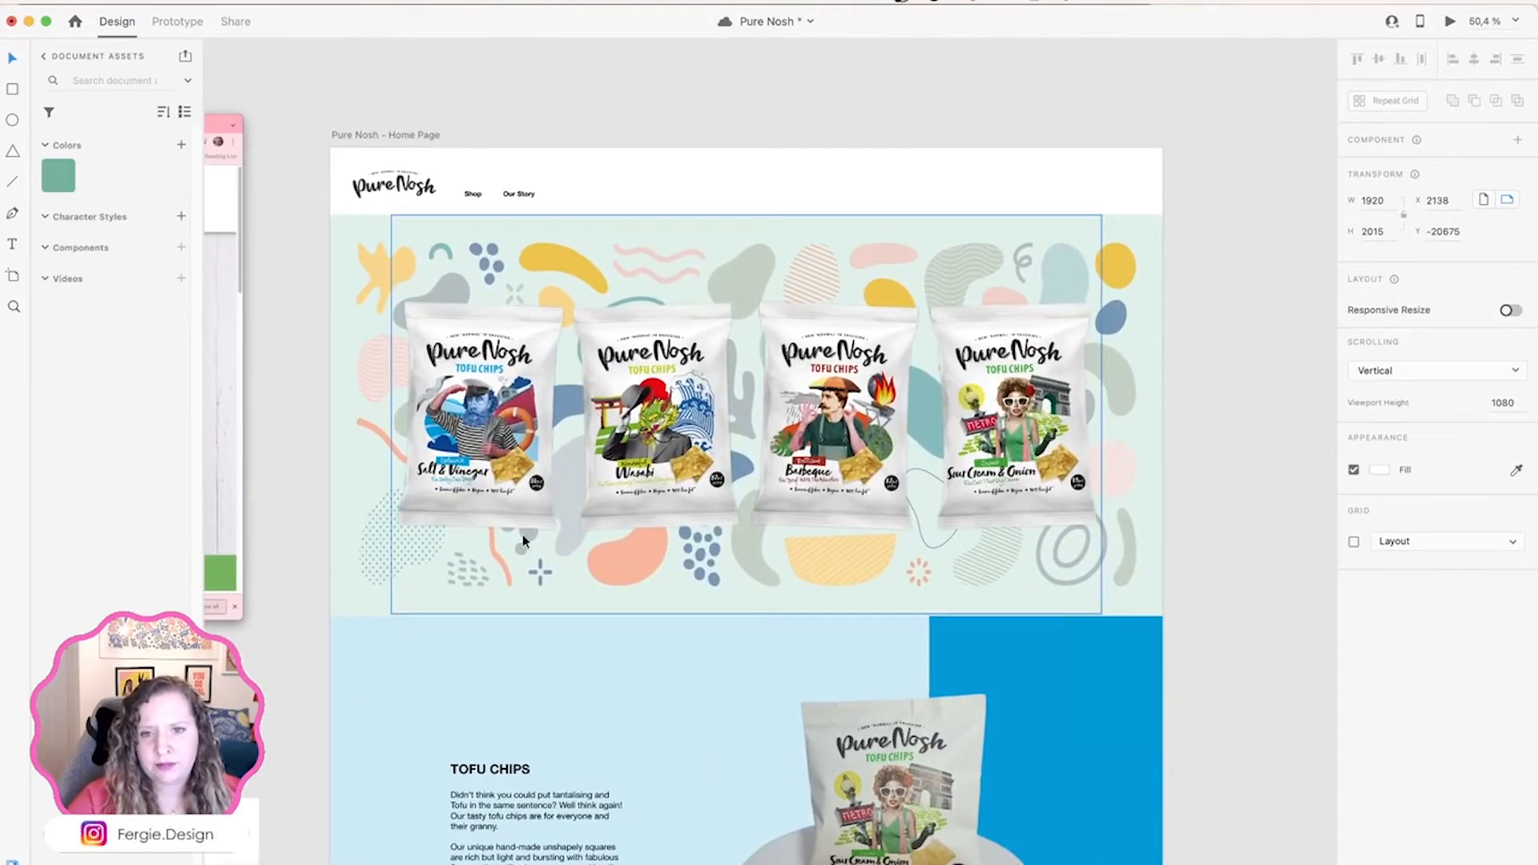
pyautogui.scroll(2, 663, 560)
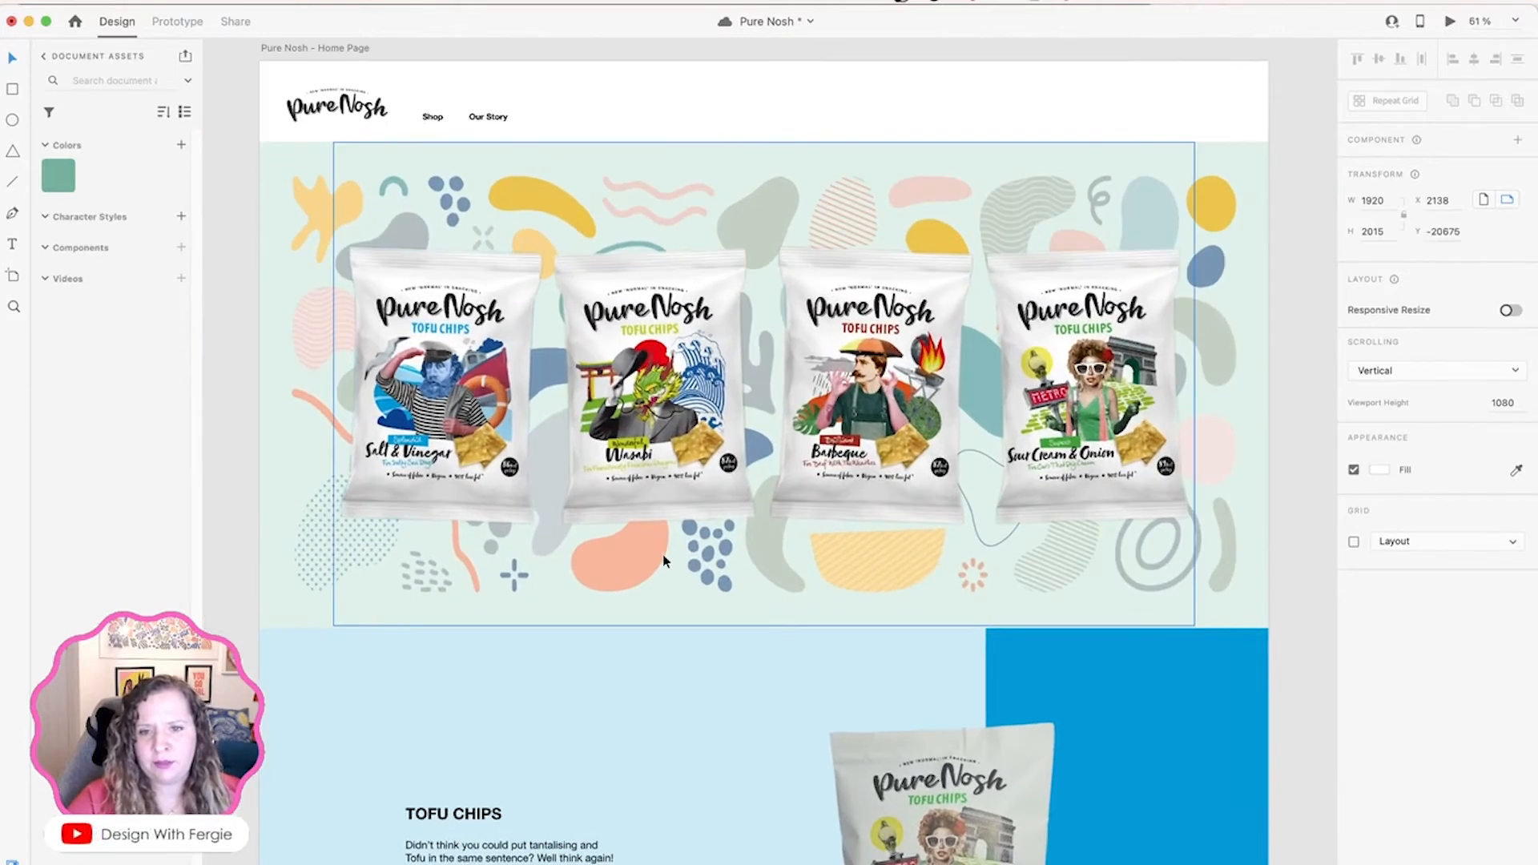
pyautogui.click(663, 561)
pyautogui.press('super+Return')
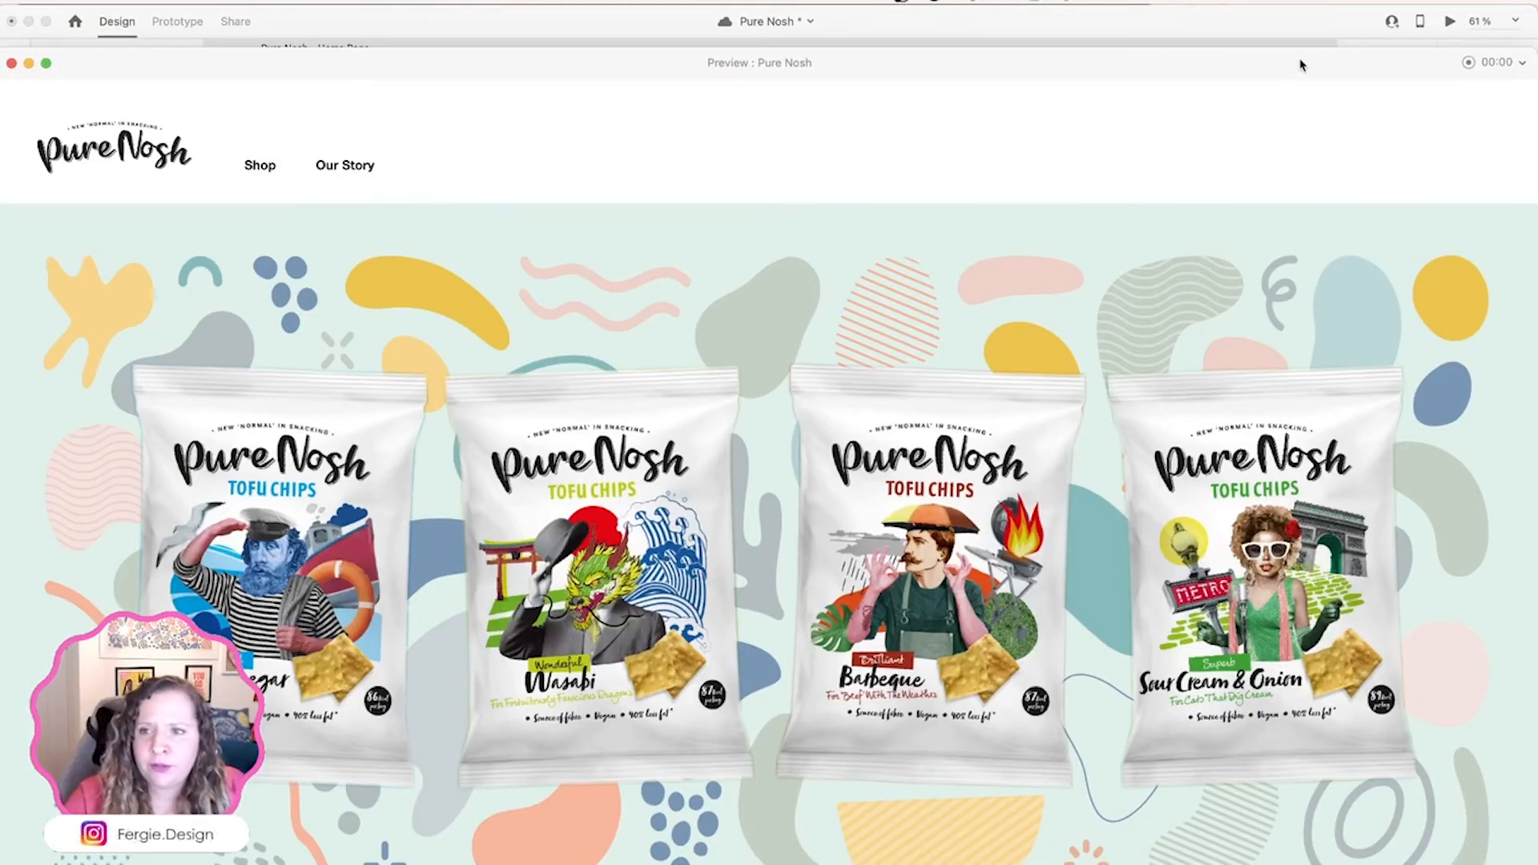
pyautogui.moveTo(1301, 64); pyautogui.dragTo(1301, 31)
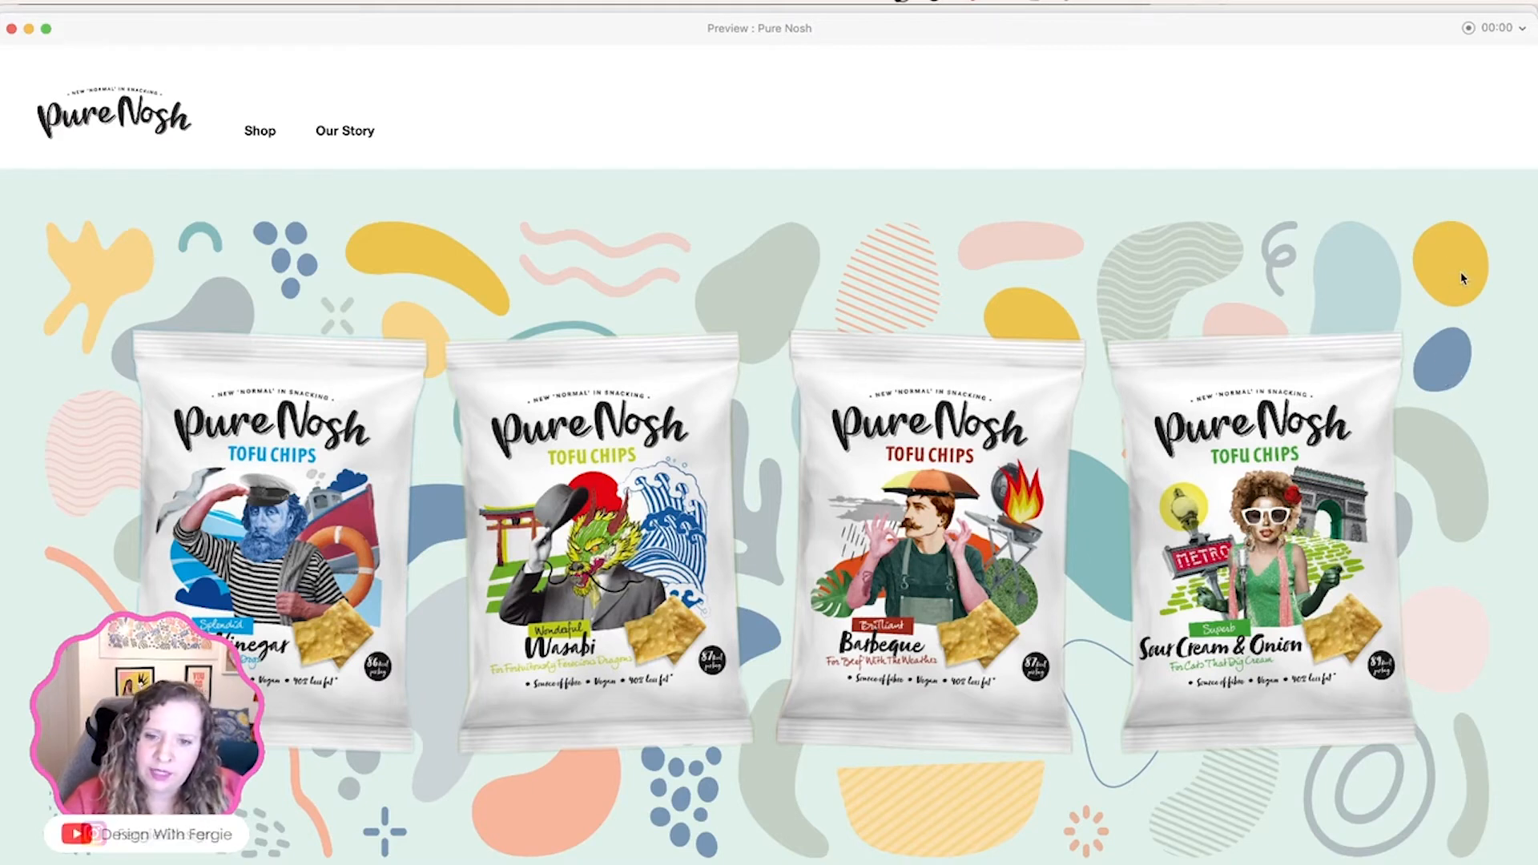
# Step: Review the previewed homepage from the hero banner through the Tofu Chips section to the four product cards
pyautogui.scroll(-10, 1462, 277)
pyautogui.scroll(-5, 1462, 278)
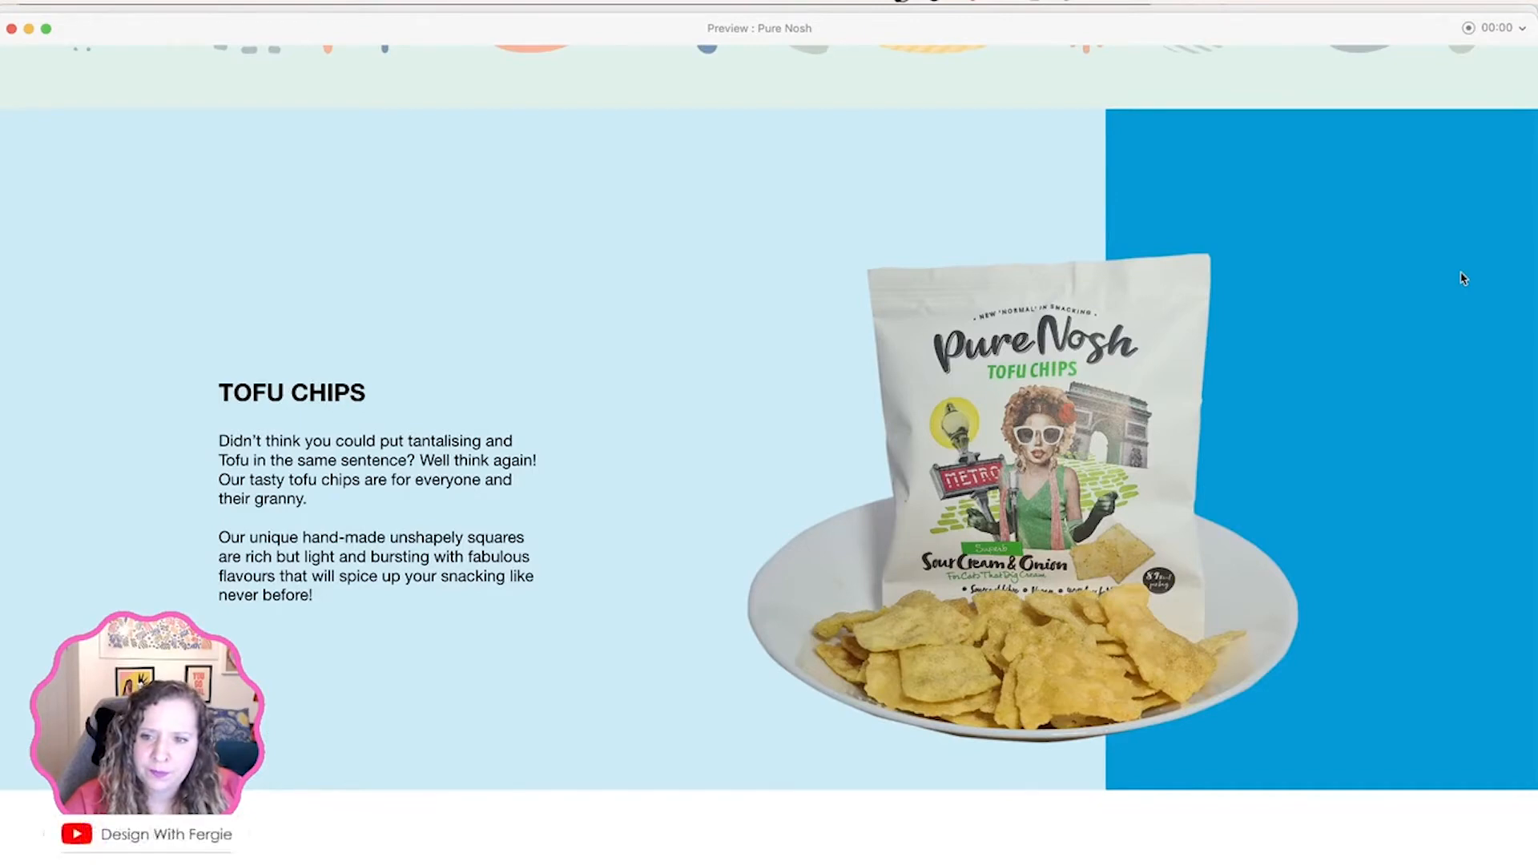
pyautogui.scroll(-13, 1462, 278)
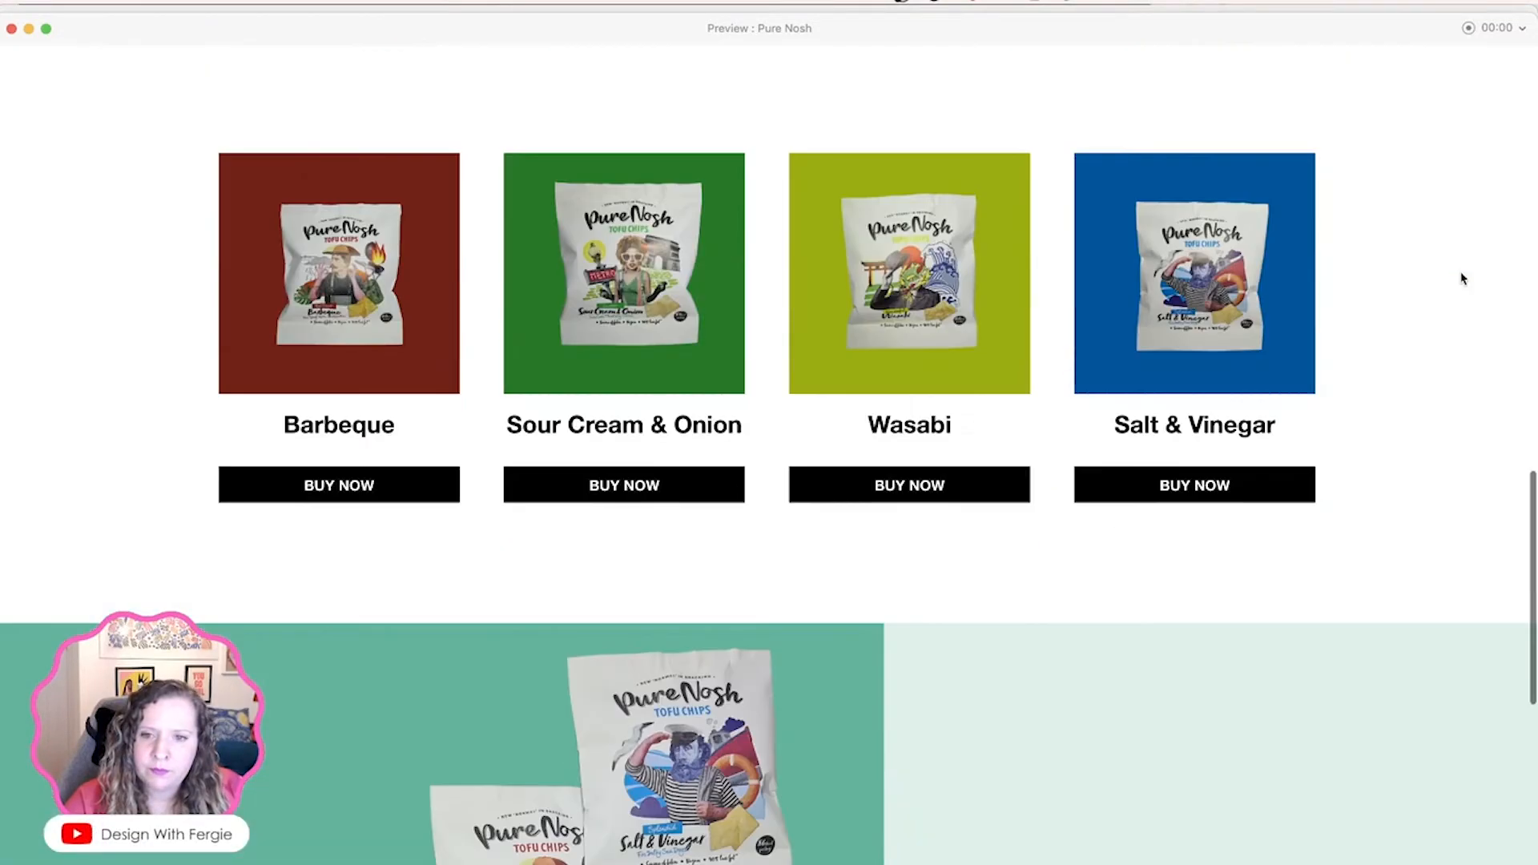
pyautogui.scroll(-1, 1462, 278)
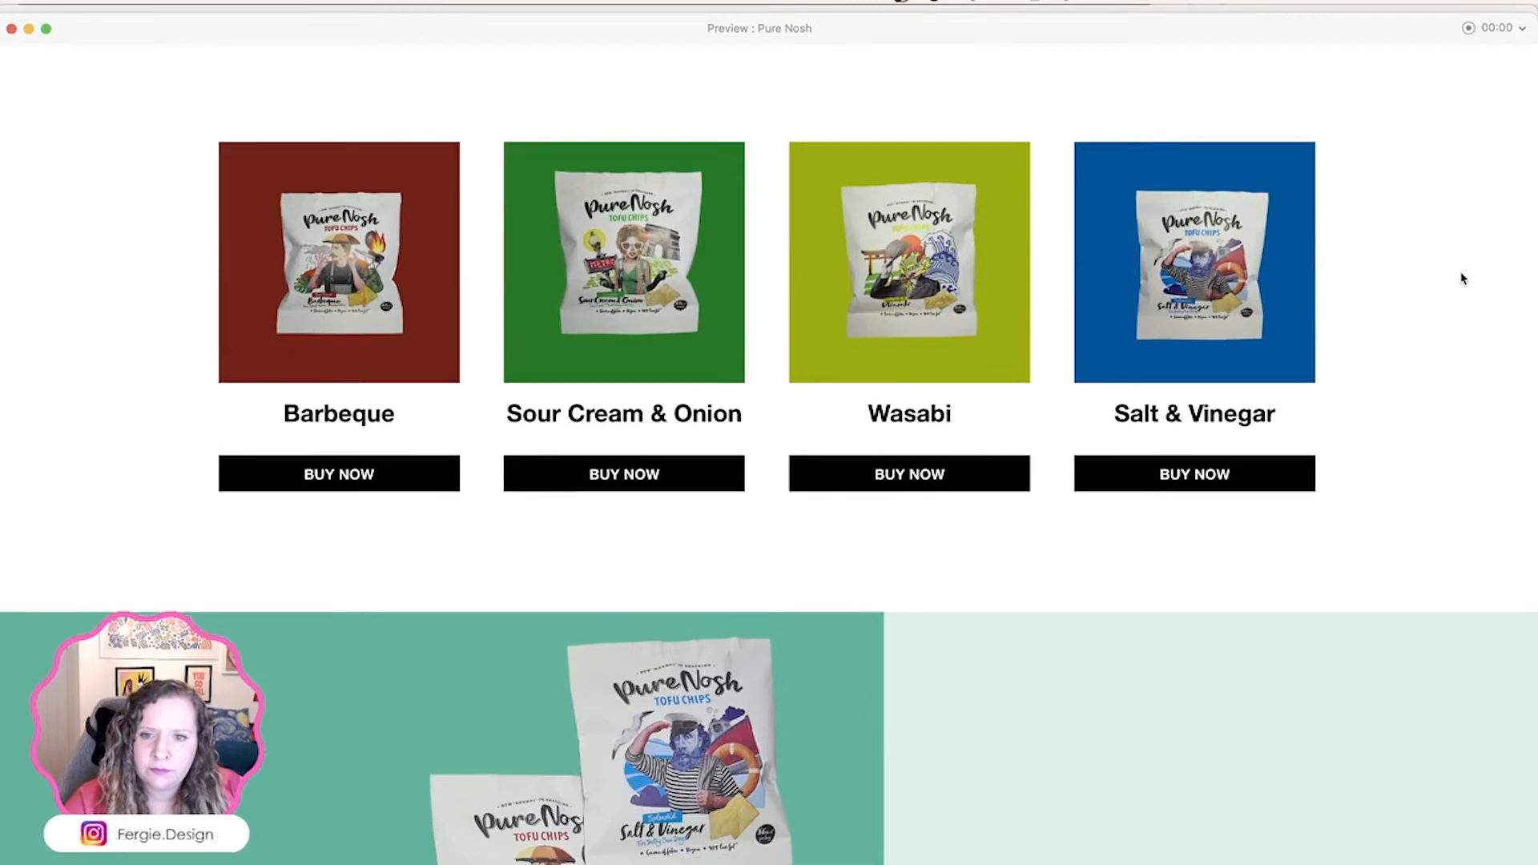
pyautogui.scroll(1, 1462, 278)
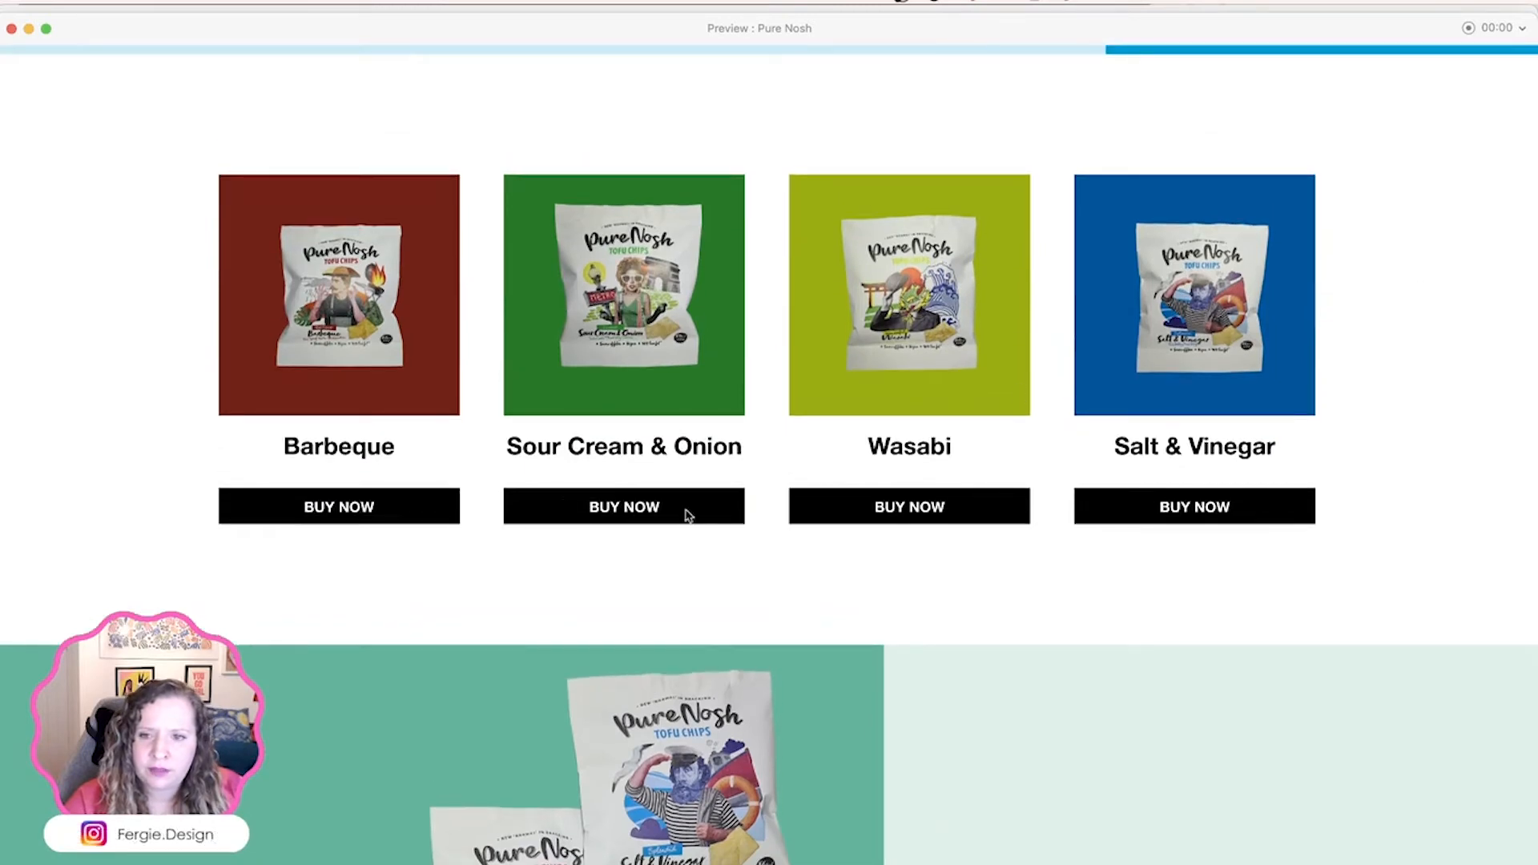
pyautogui.scroll(-1, 929, 510)
pyautogui.scroll(4, 928, 509)
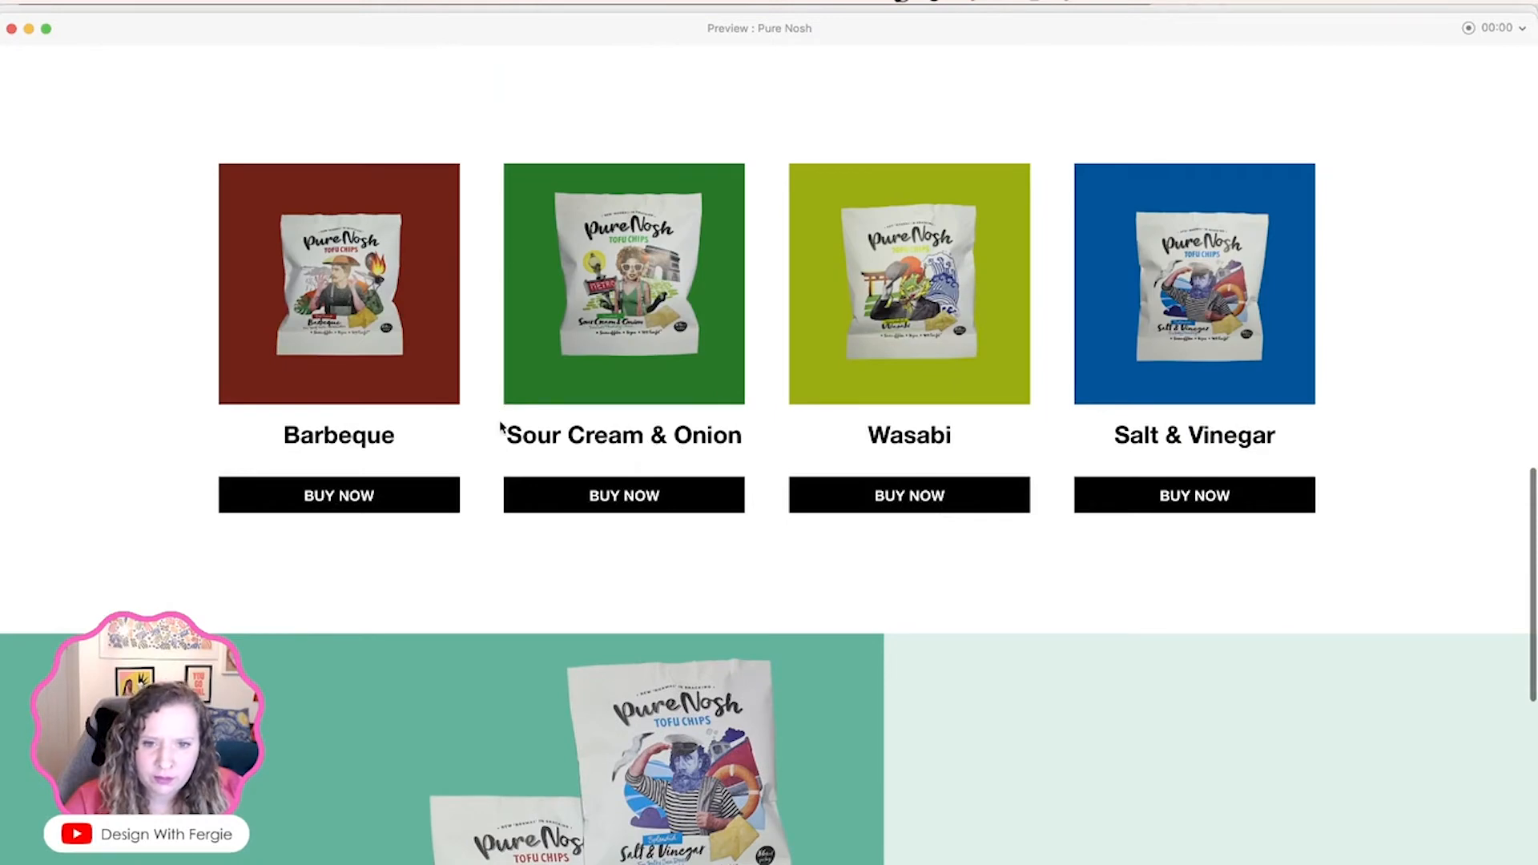
# Step: Review the Taster Pack section at the end of the previewed homepage and close the preview
pyautogui.scroll(-7, 820, 454)
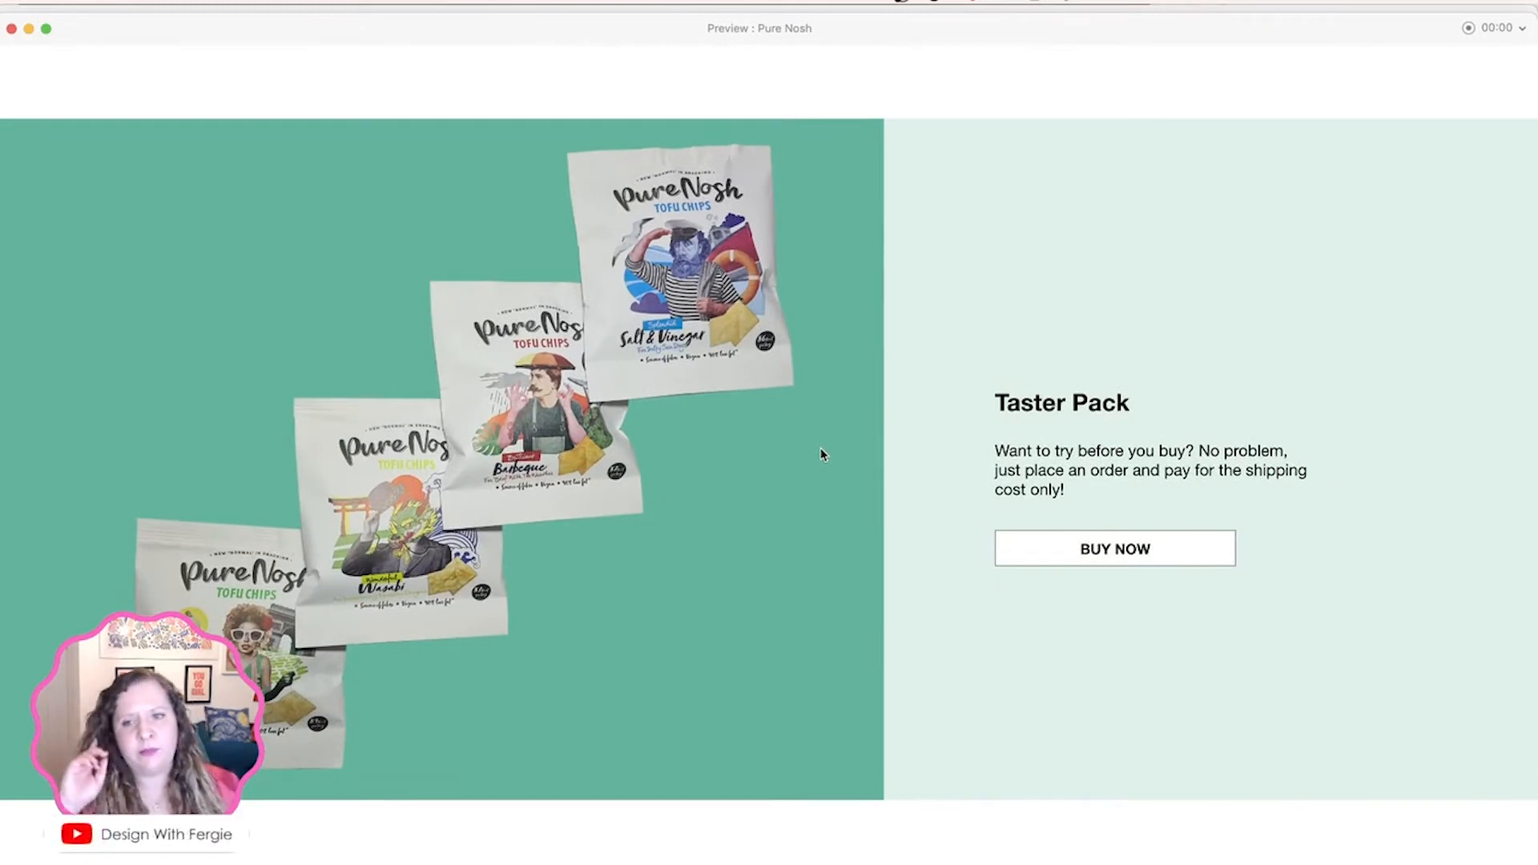
pyautogui.scroll(-3, 873, 425)
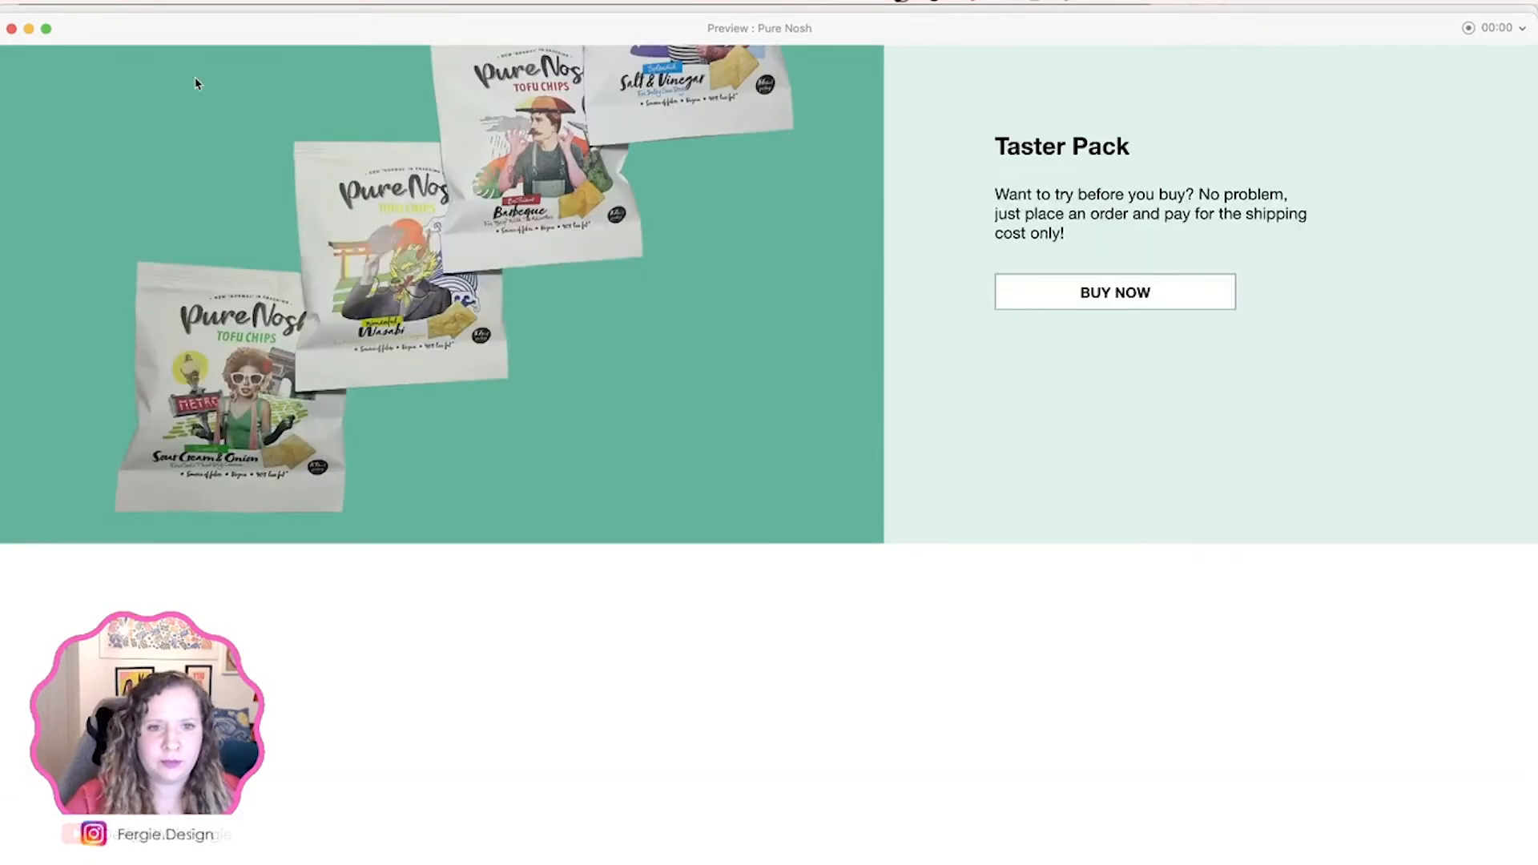
pyautogui.click(11, 28)
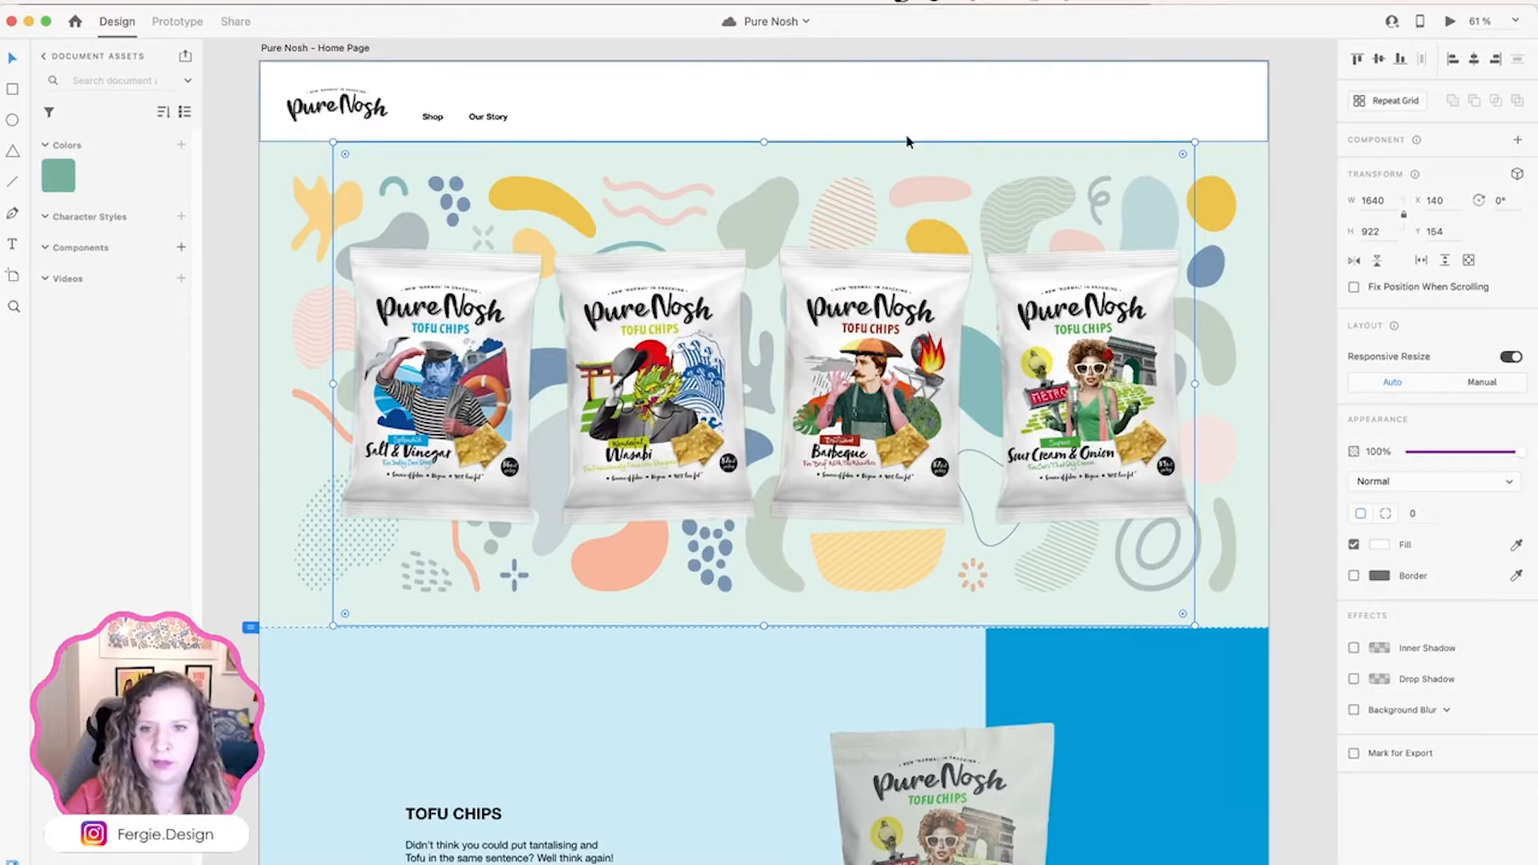
# Step: Place a copy of the hero's shape pattern over the blue panel in the Tofu Chips section, masked to that panel
pyautogui.click(1283, 154)
pyautogui.click(1231, 217)
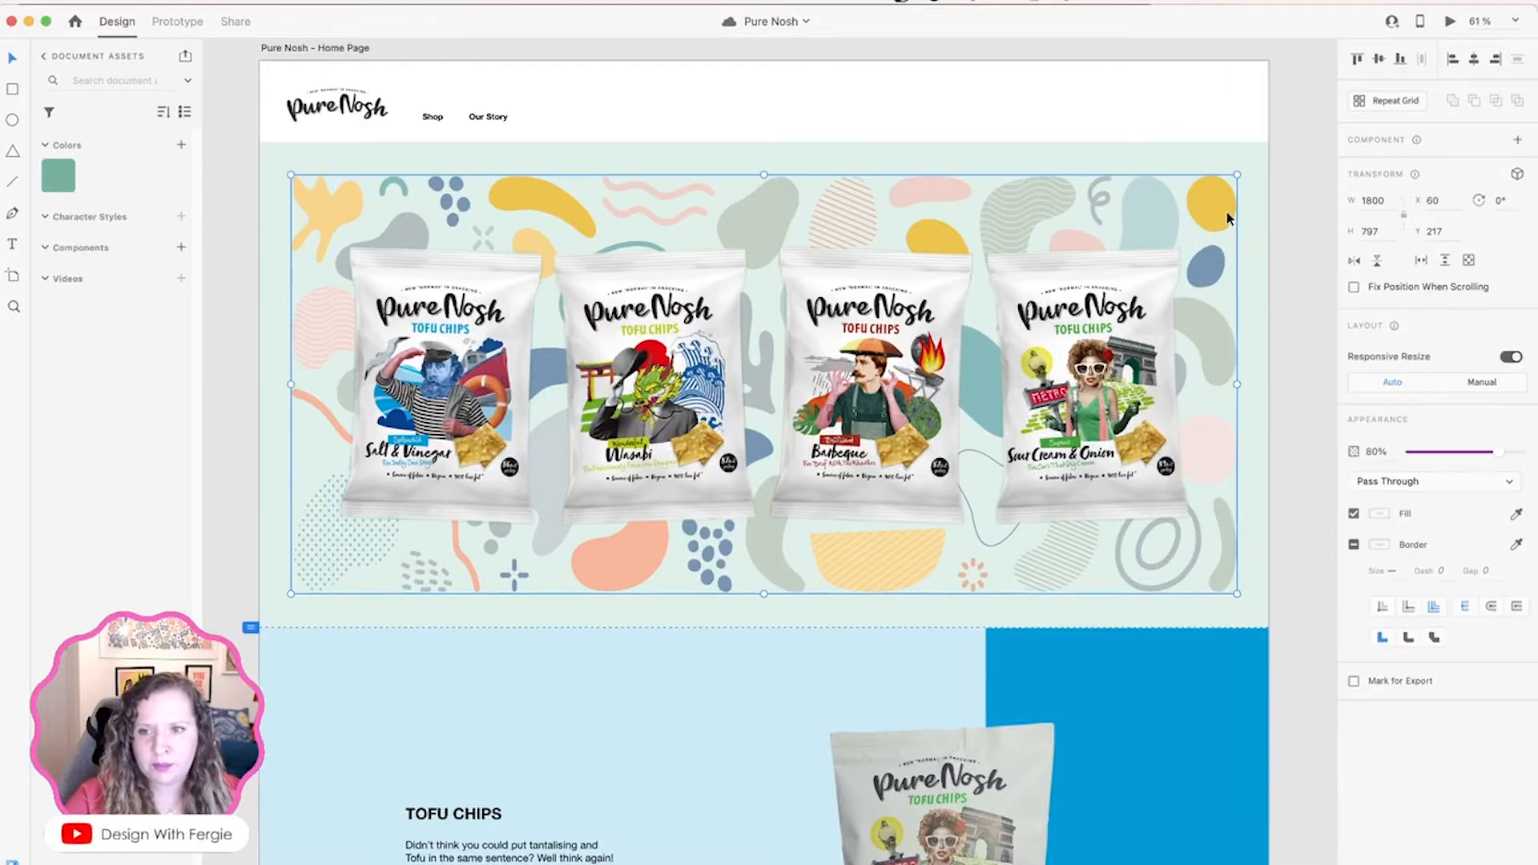
pyautogui.scroll(-6, 1167, 446)
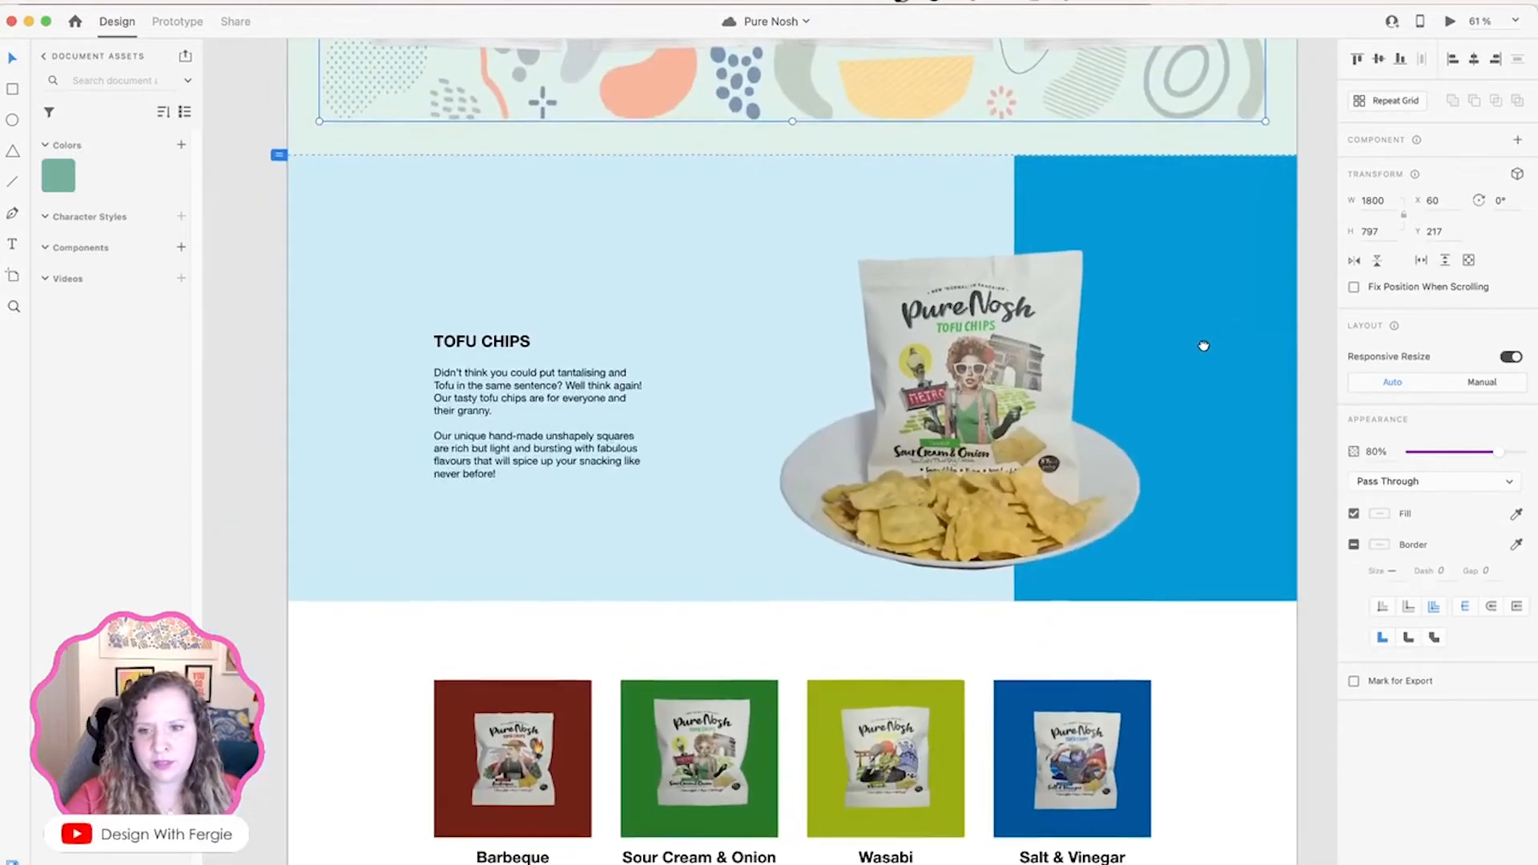
pyautogui.press('super+v')
pyautogui.moveTo(1044, 410); pyautogui.dragTo(1042, 386)
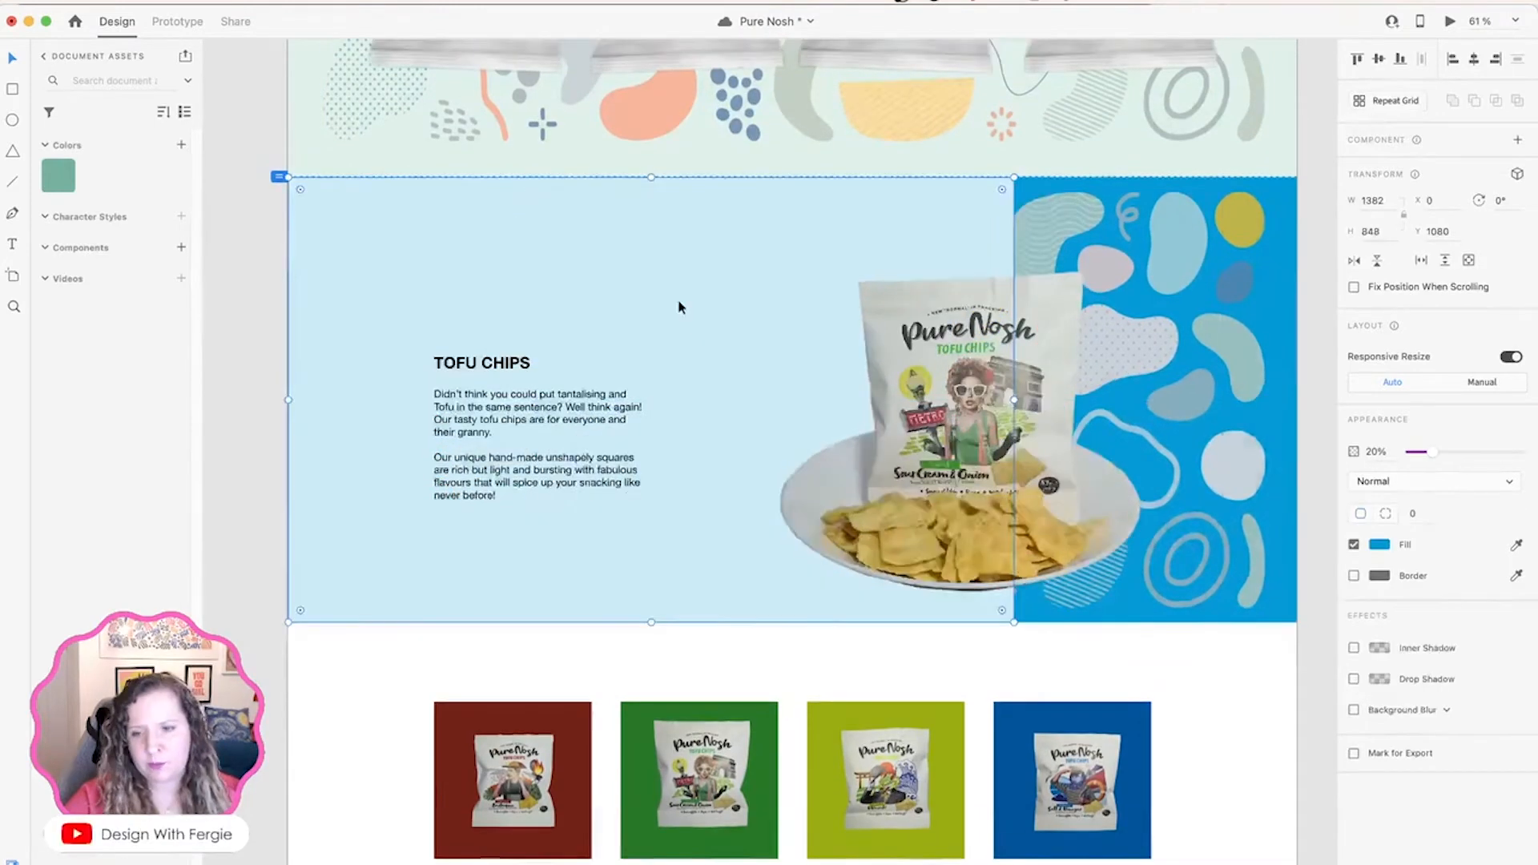
# Step: Shift the shape pattern within its mask on the blue Tofu Chips panel so different shapes surround the chip bowl
pyautogui.click(1170, 232)
pyautogui.click(1247, 228)
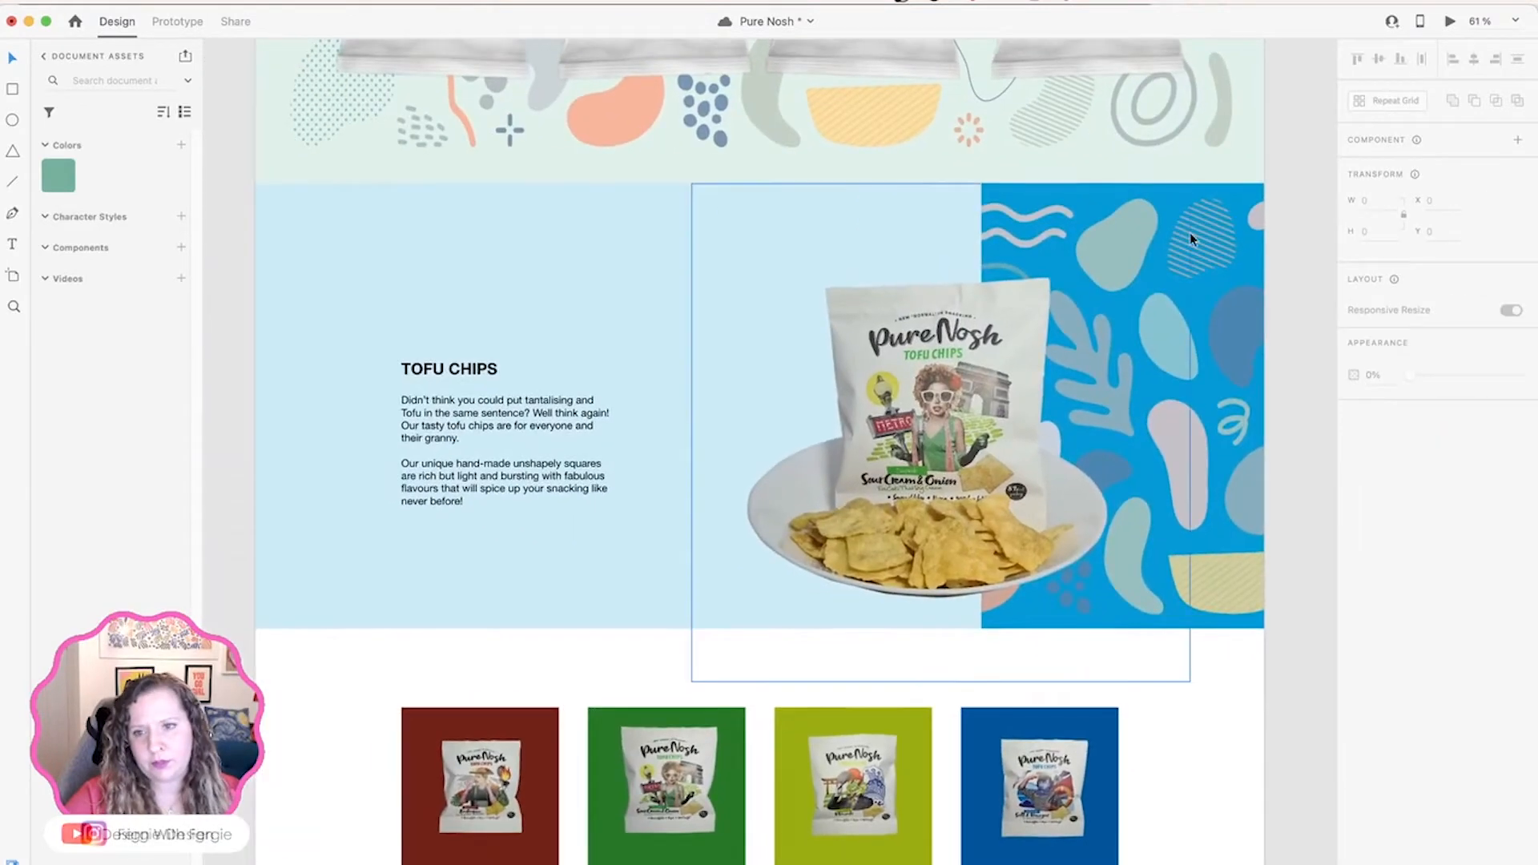
pyautogui.click(1189, 233)
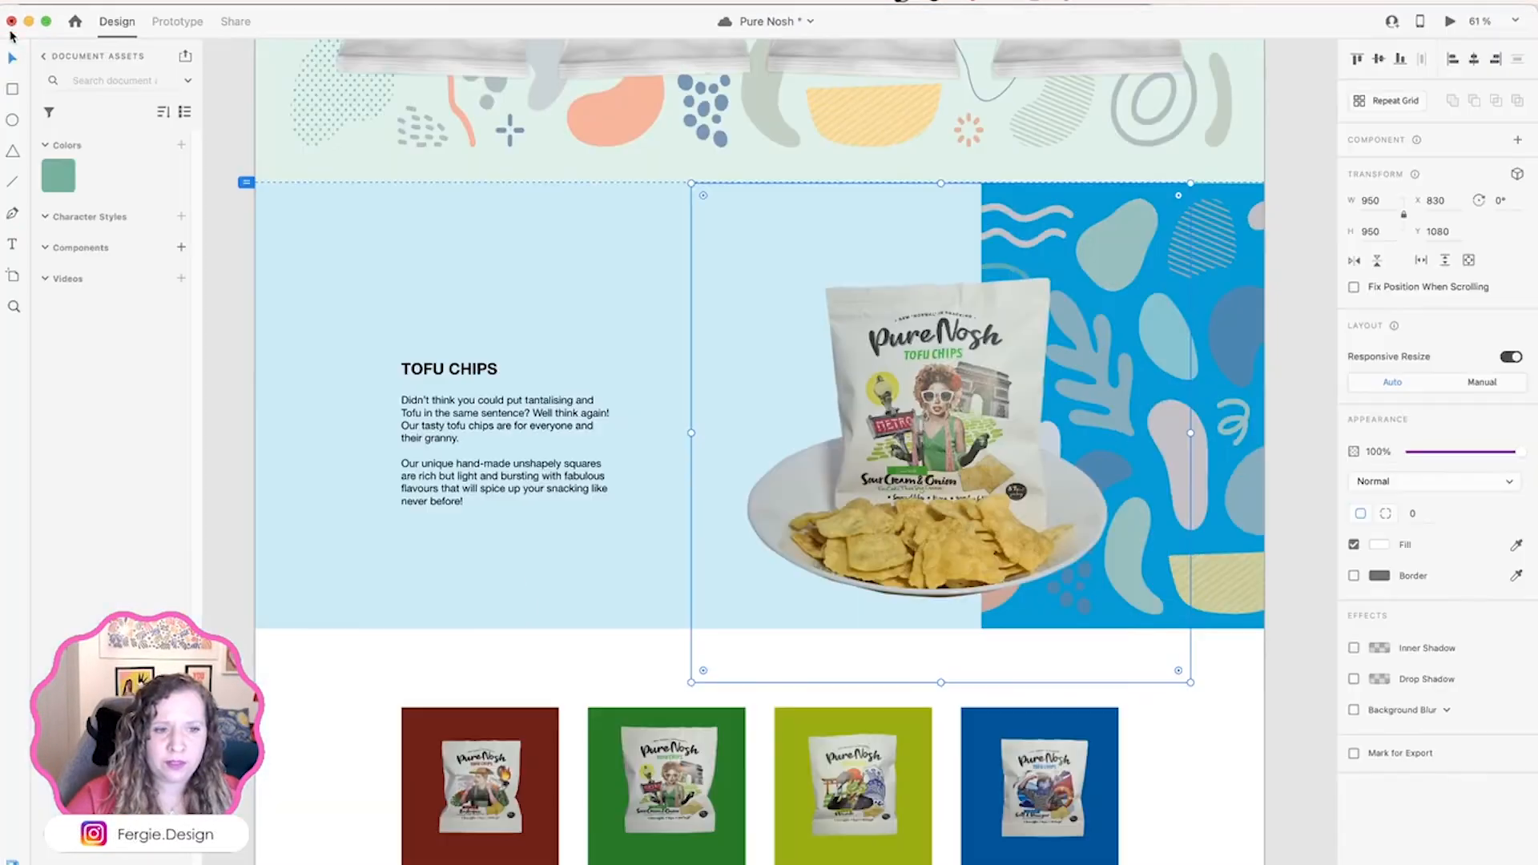
pyautogui.press('Escape')
# Step: Place a copy of the masked Tofu Chips pattern on the green Taster Pack panel and align it to the artboard's left edge at X 0
pyautogui.scroll(-1, 1252, 353)
pyautogui.scroll(-5, 1252, 354)
pyautogui.click(1213, 253)
pyautogui.scroll(-5, 1291, 418)
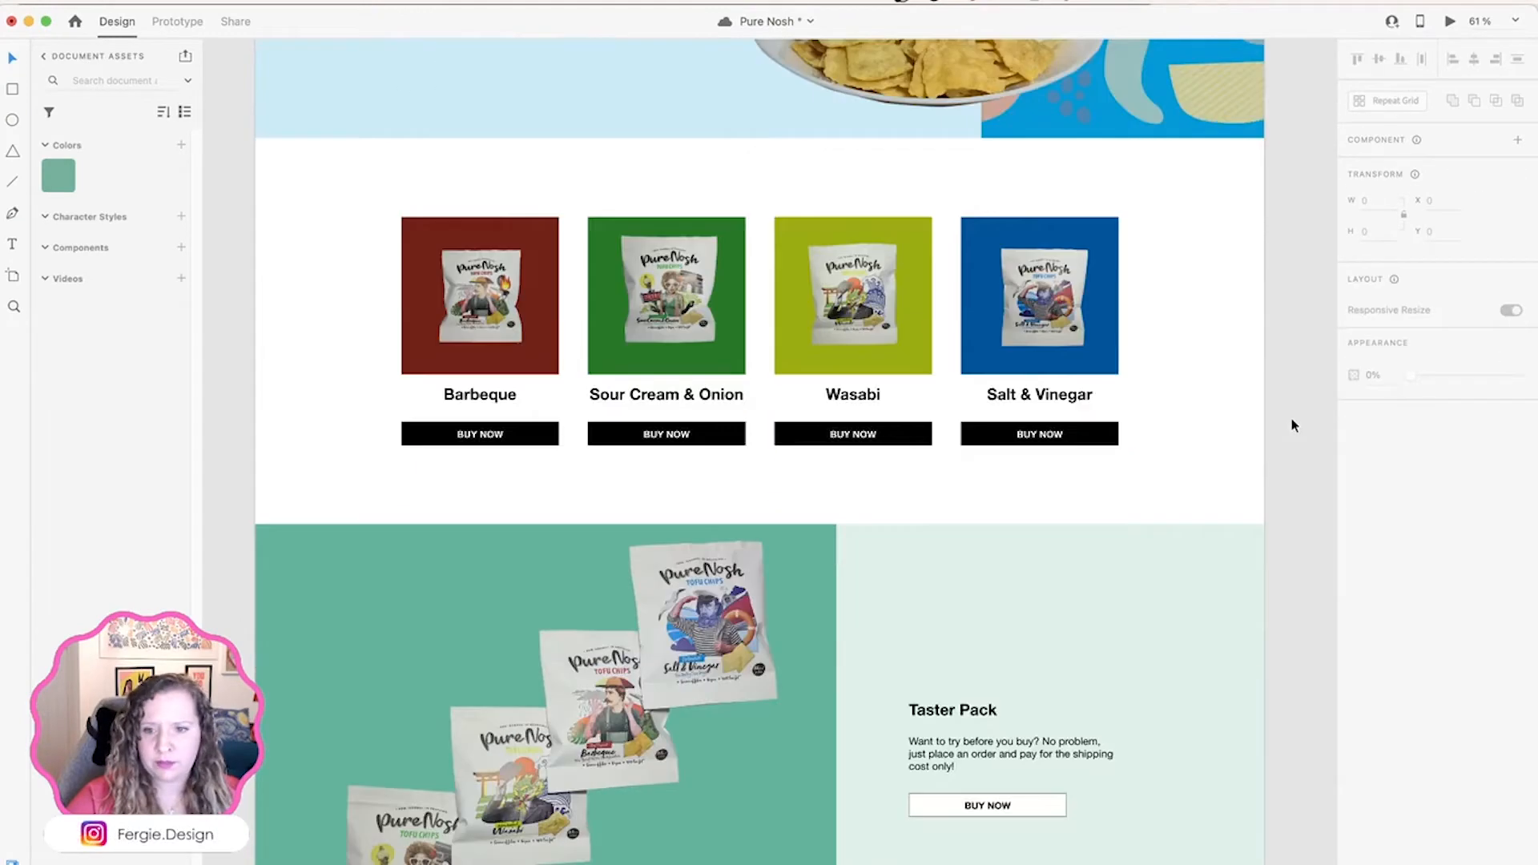
pyautogui.click(790, 649)
pyautogui.moveTo(832, 517); pyautogui.dragTo(423, 583)
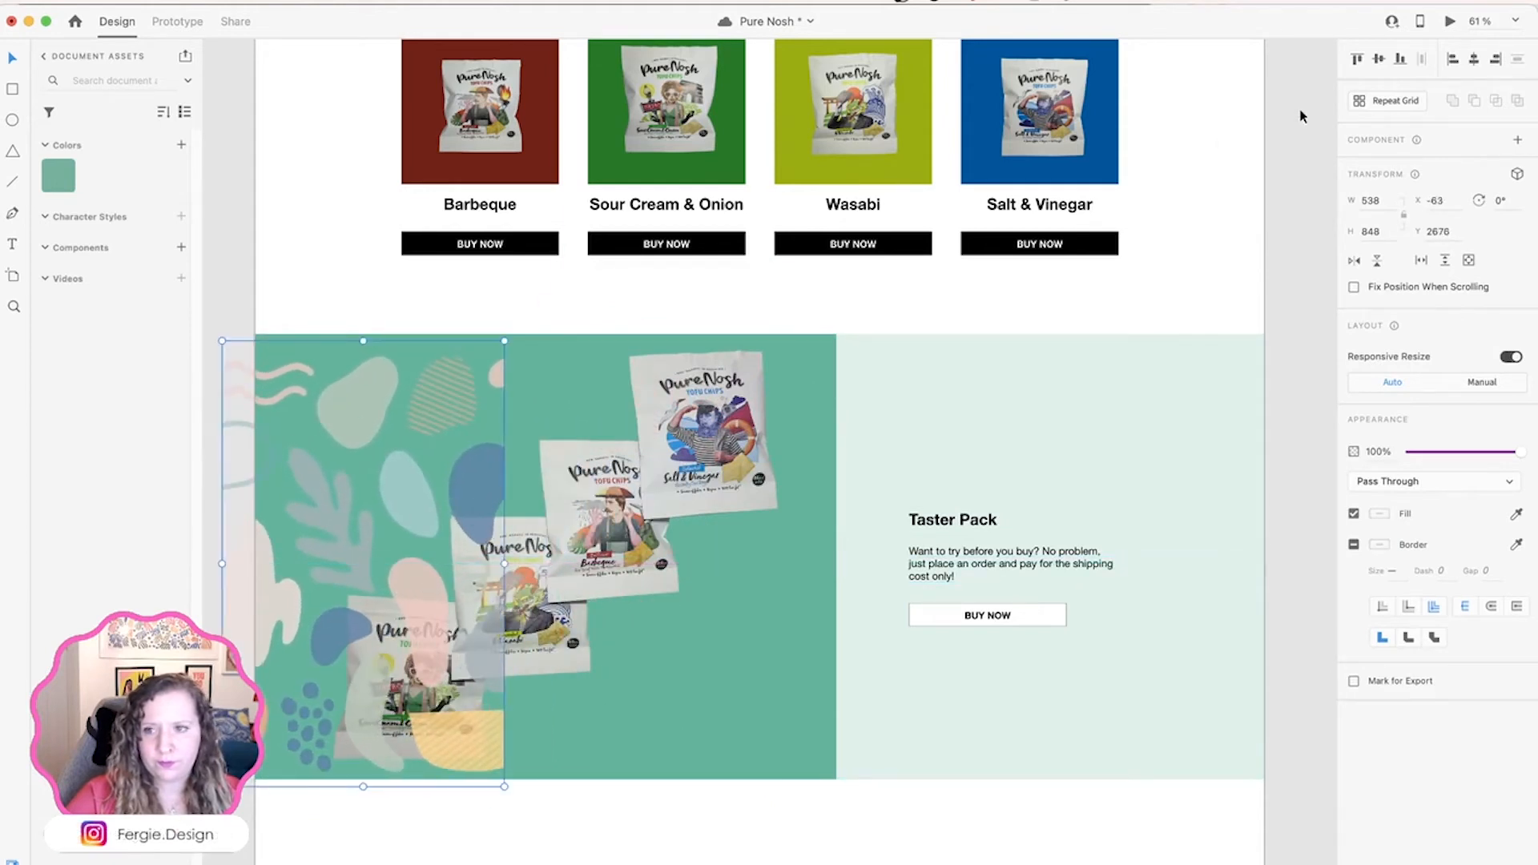
pyautogui.click(1448, 62)
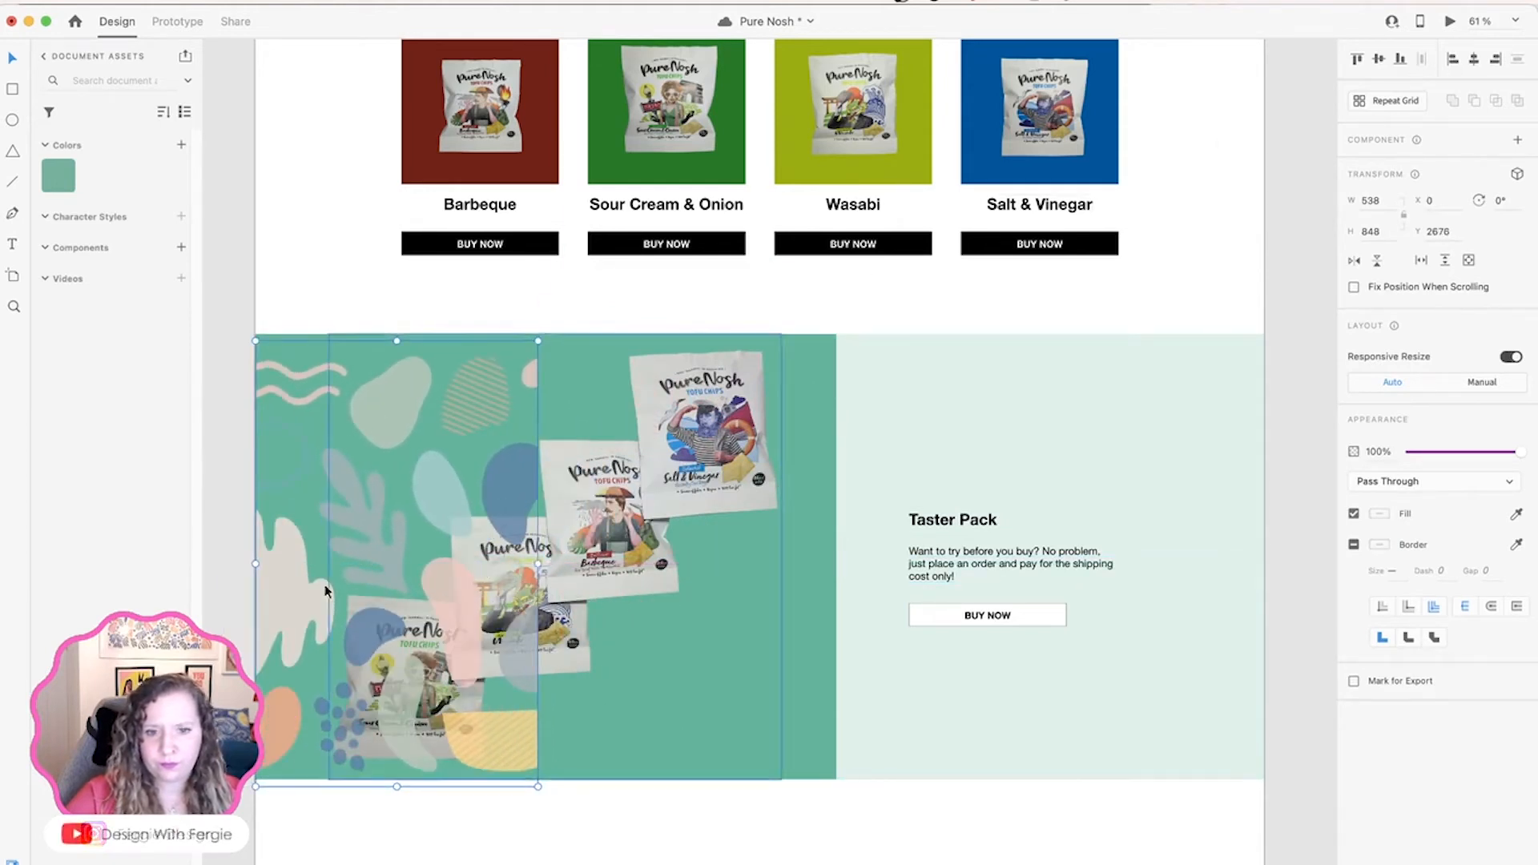
# Step: Fit the pattern's mask to the green Taster Pack panel with width 1106 and Y 2663, and shift the pattern to the right inside it
pyautogui.doubleClick(268, 712)
pyautogui.press('super+y')
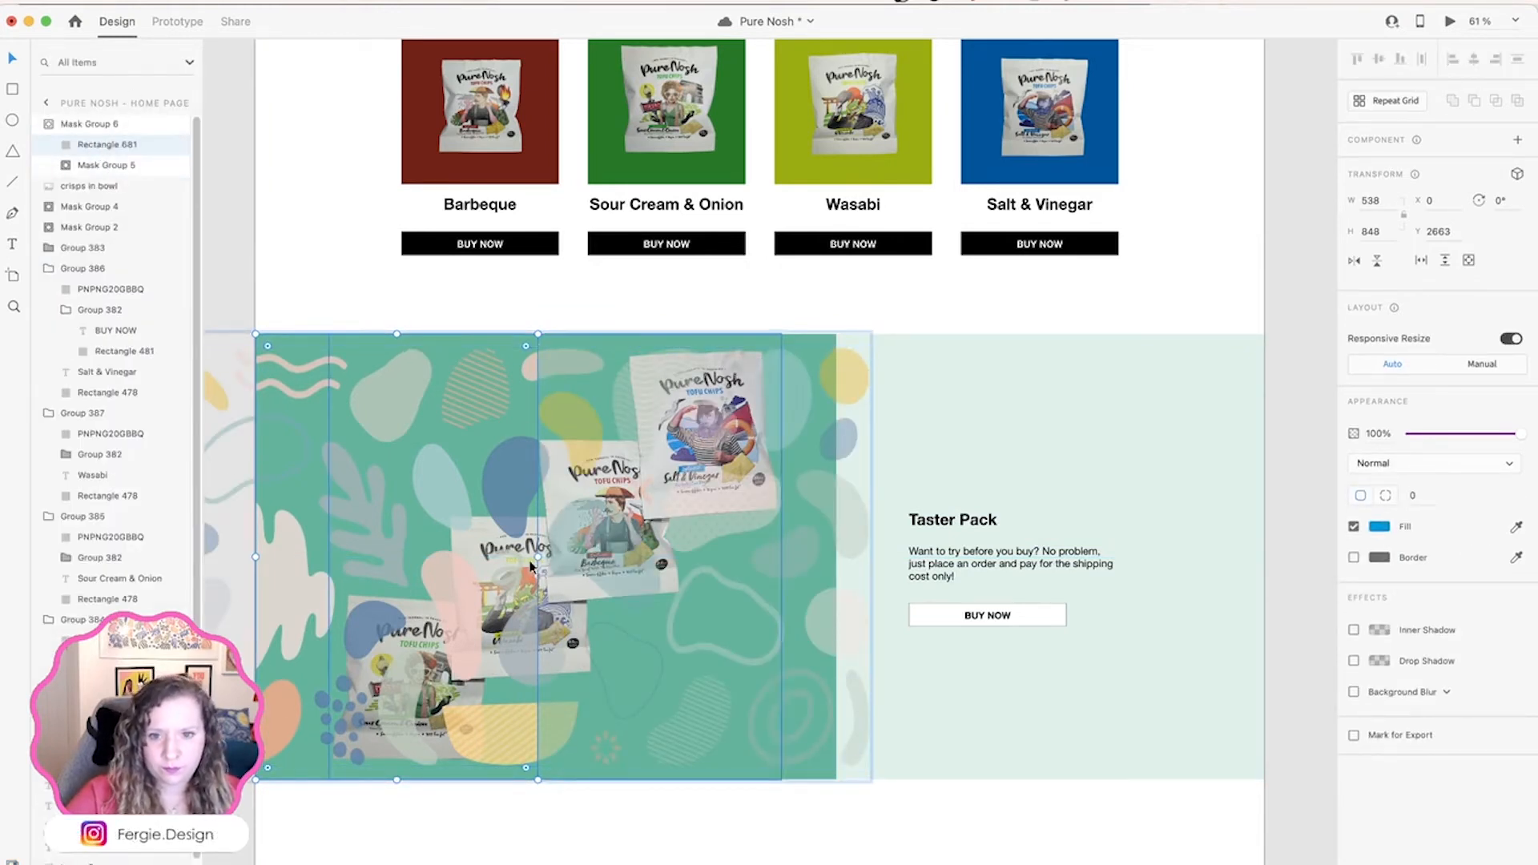
pyautogui.moveTo(537, 558); pyautogui.dragTo(835, 558)
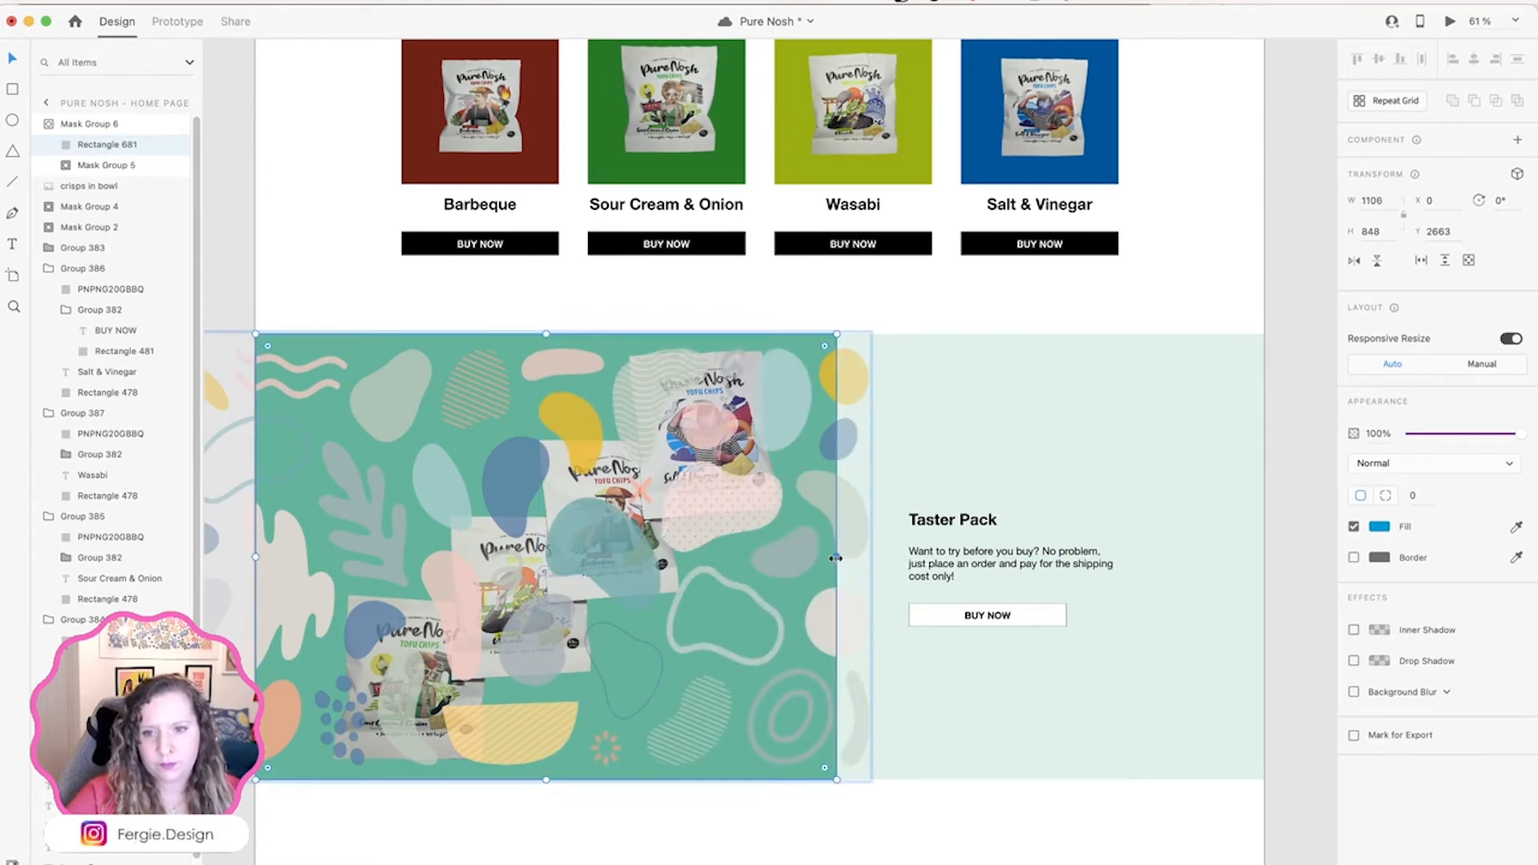
pyautogui.click(88, 167)
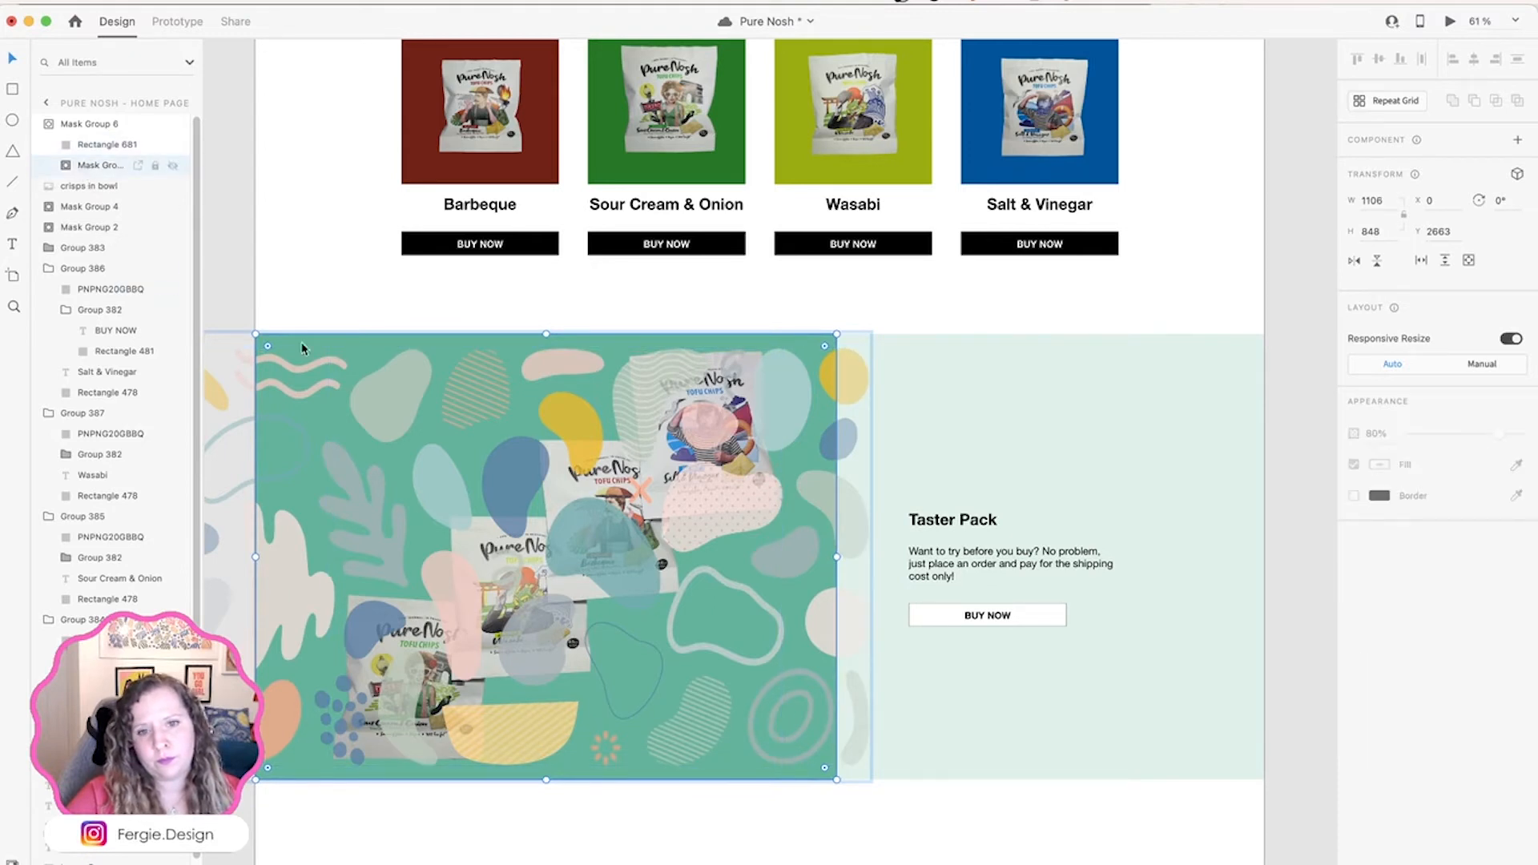
pyautogui.moveTo(415, 403); pyautogui.dragTo(652, 397)
pyautogui.click(883, 815)
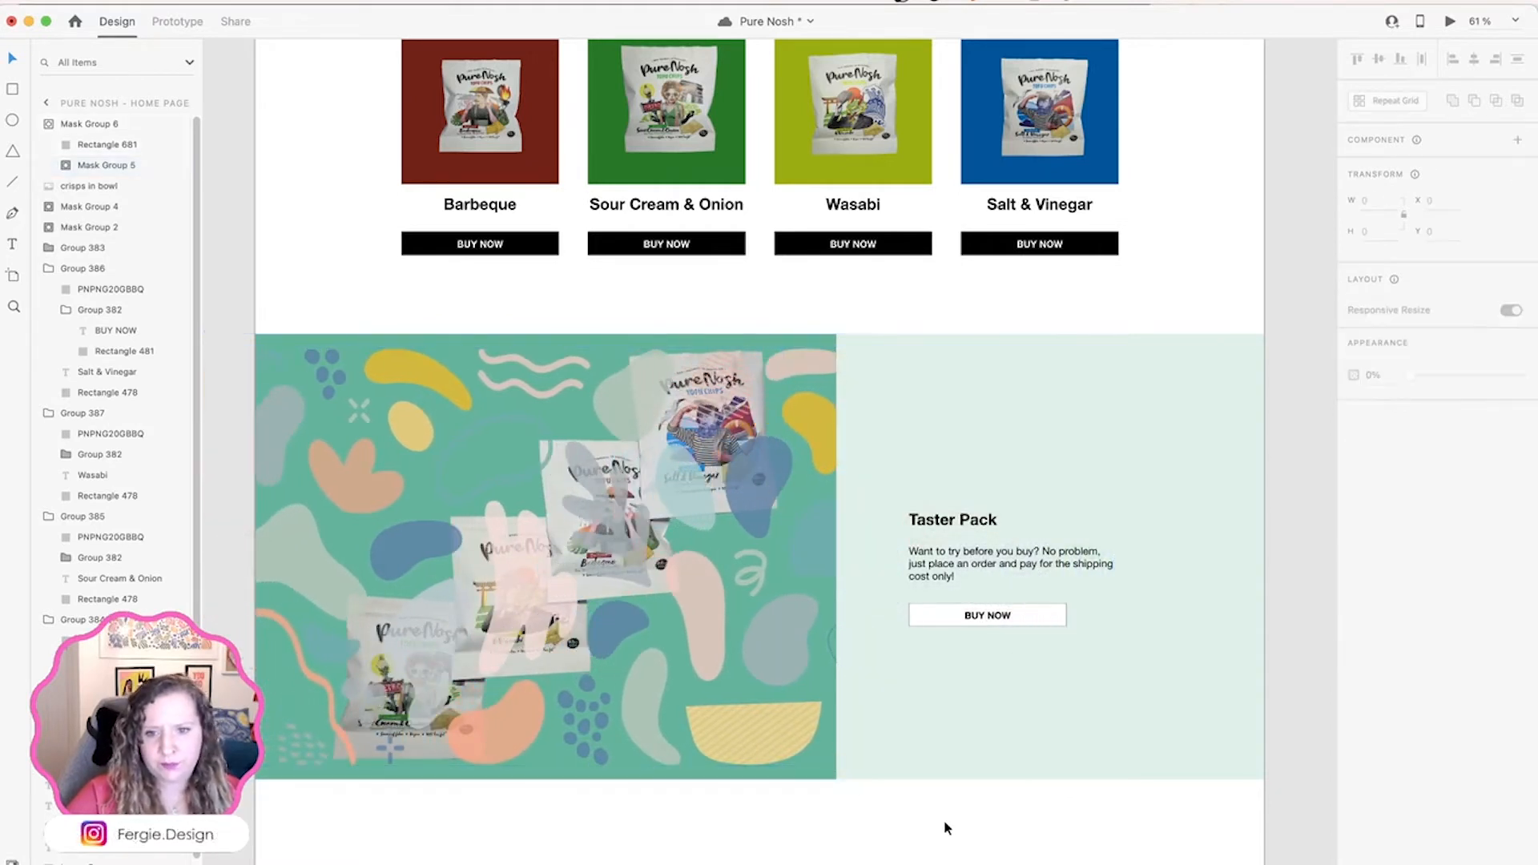
# Step: Send the masked Taster Pack pattern backward so it sits behind the four crisp packets on the green panel
pyautogui.click(753, 705)
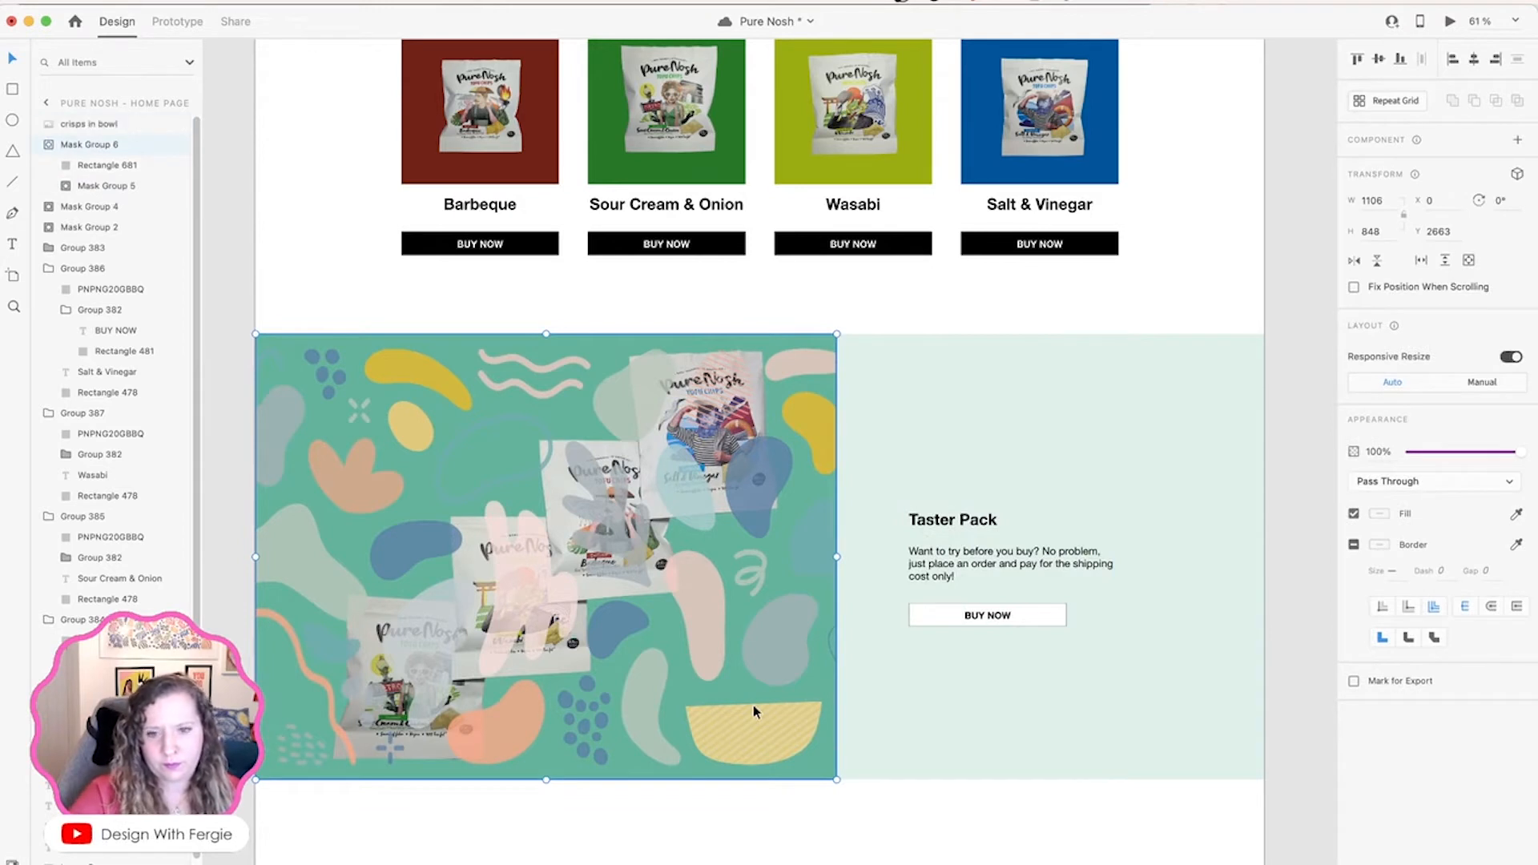
pyautogui.press('super+[')
pyautogui.press('super+[')
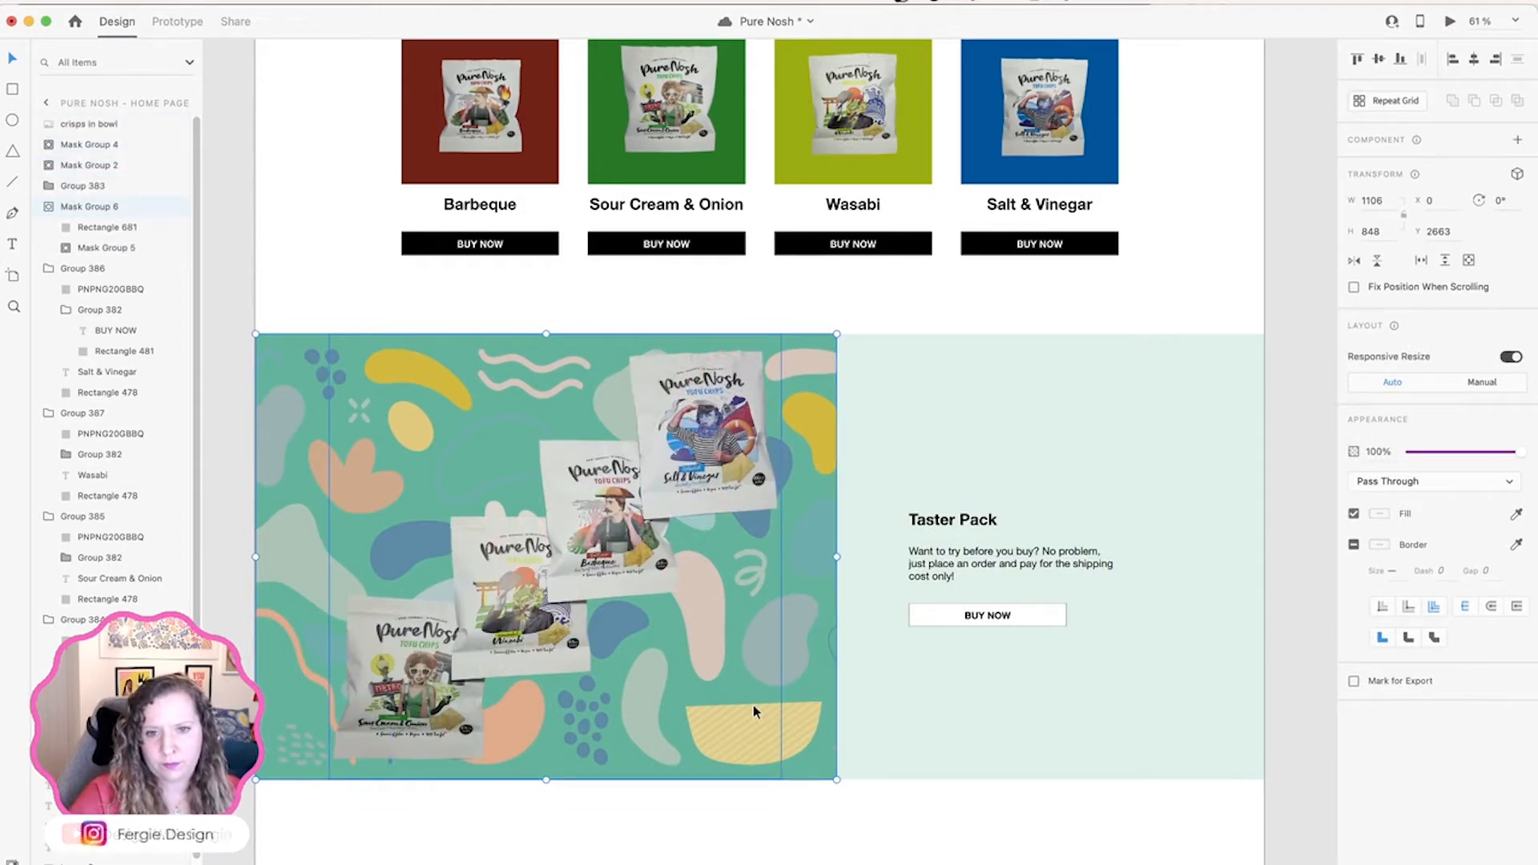
pyautogui.click(801, 851)
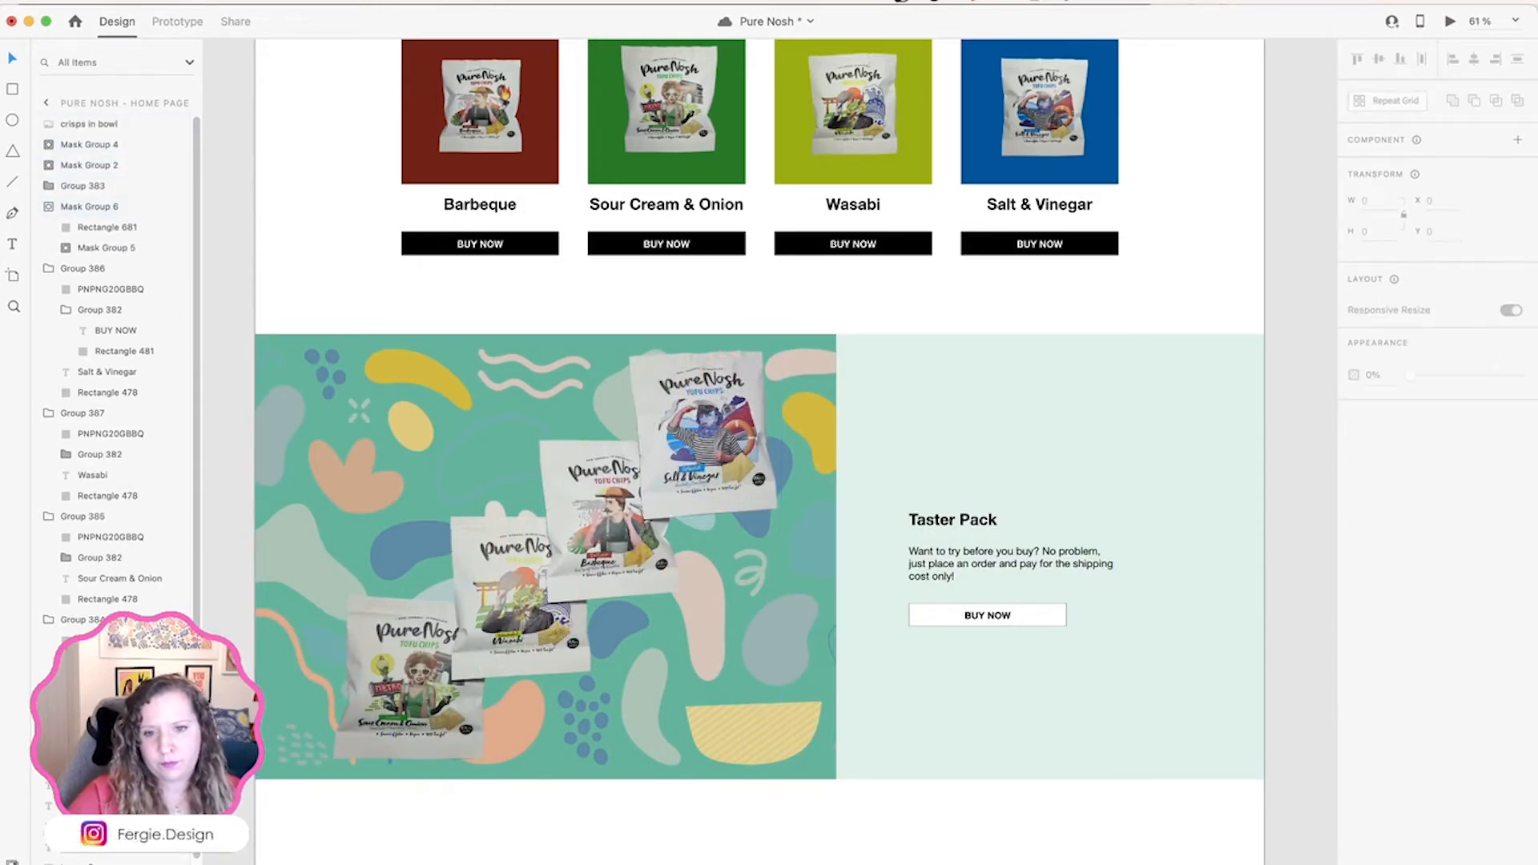
# Step: Rotate the masked pattern on the Taster Pack panel to -180°
pyautogui.click(785, 732)
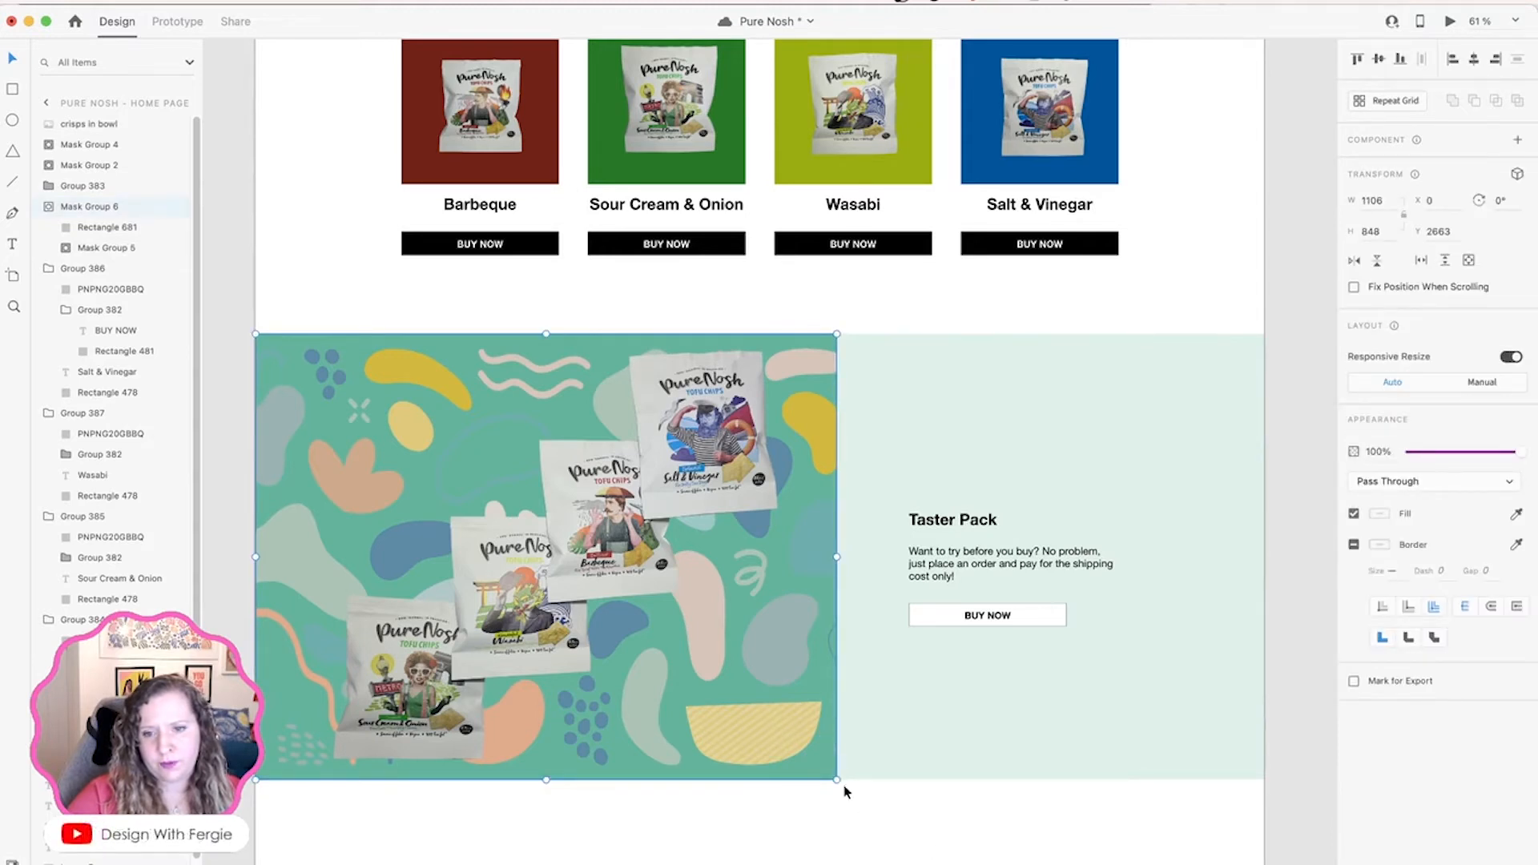
pyautogui.moveTo(841, 783); pyautogui.dragTo(329, 392)
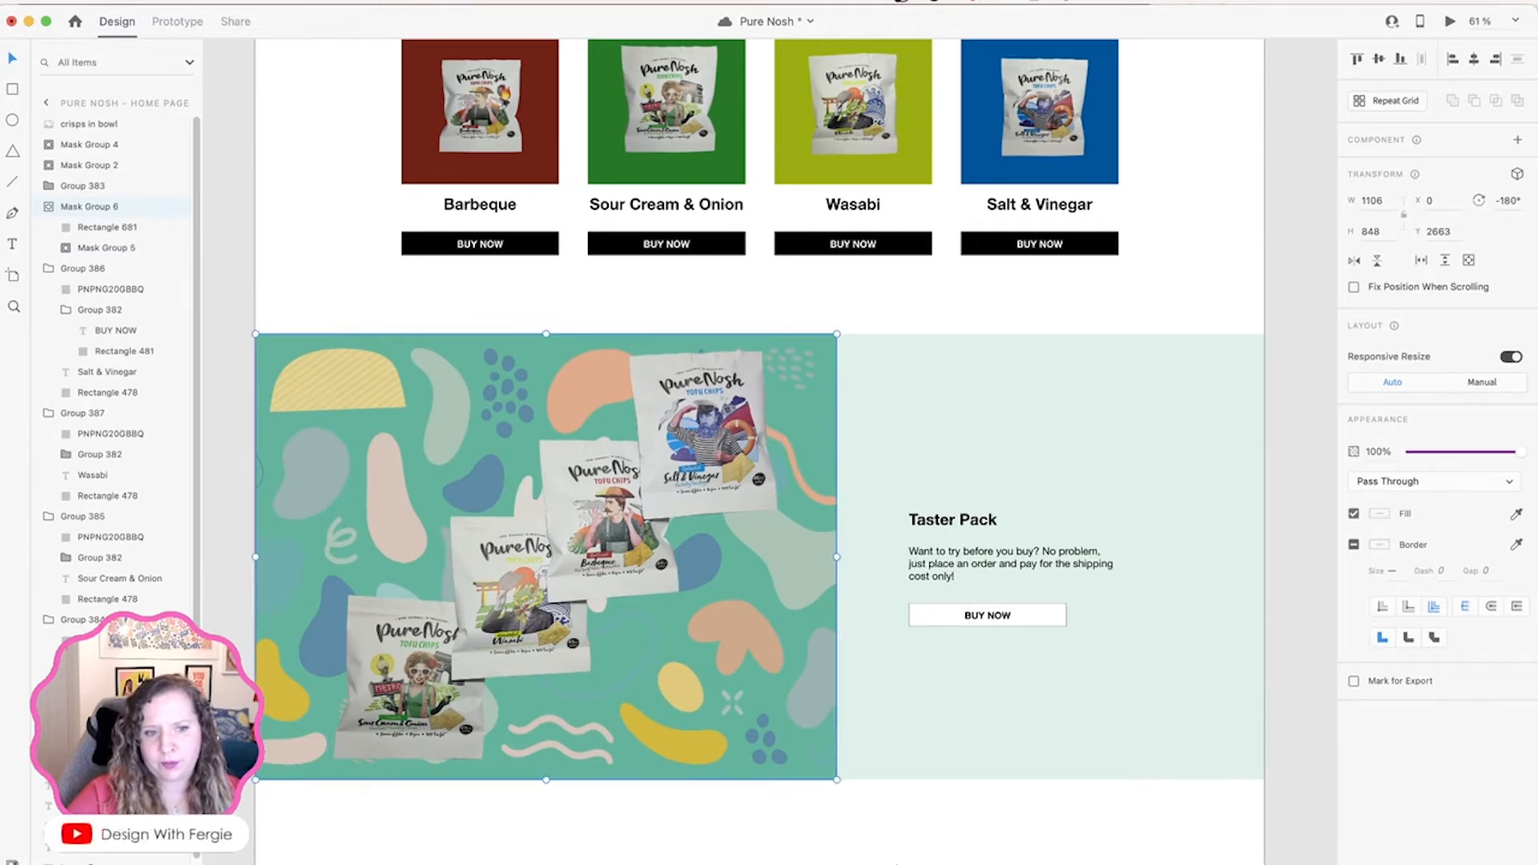
pyautogui.press('Escape')
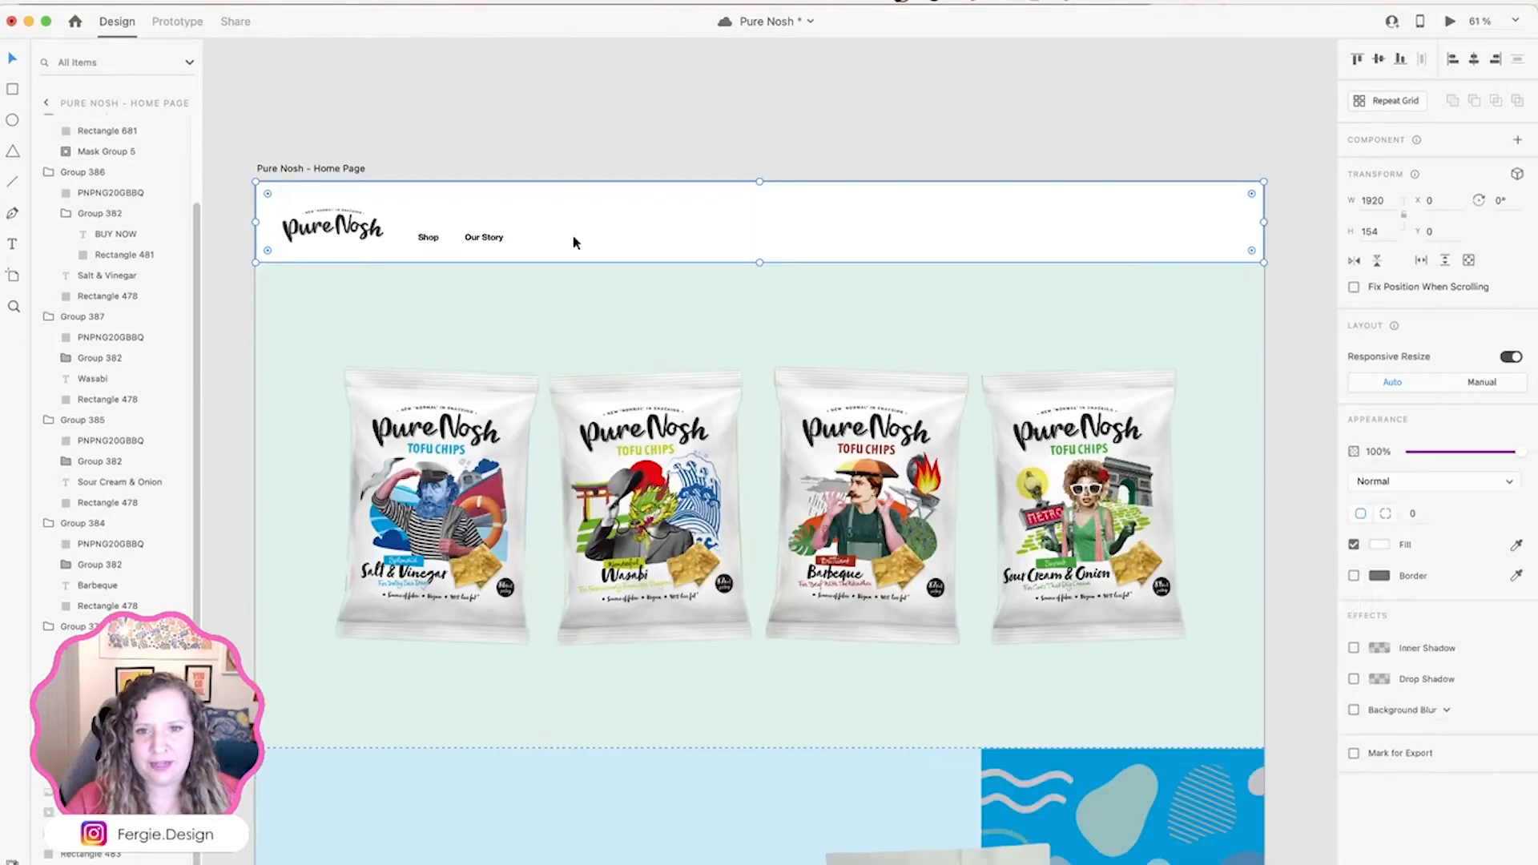
# Step: Paste the hero's shape pattern at Y 0 over the header and mask it to the header bar behind the logo and navigation links
pyautogui.hotkey('ctrl', 'v')
pyautogui.moveTo(738, 206); pyautogui.dragTo(737, 242)
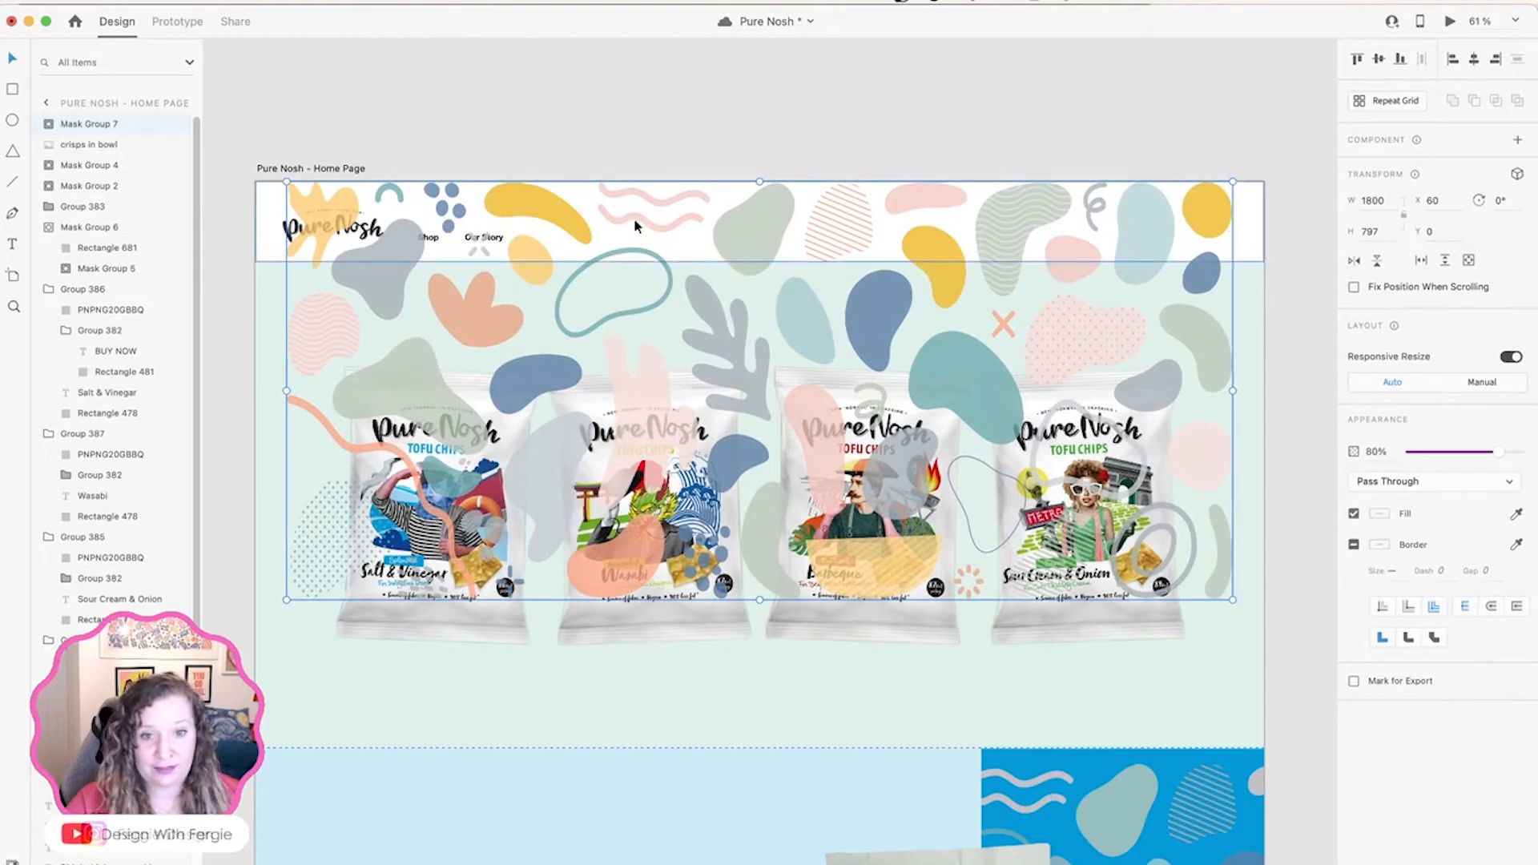
pyautogui.click(1246, 209)
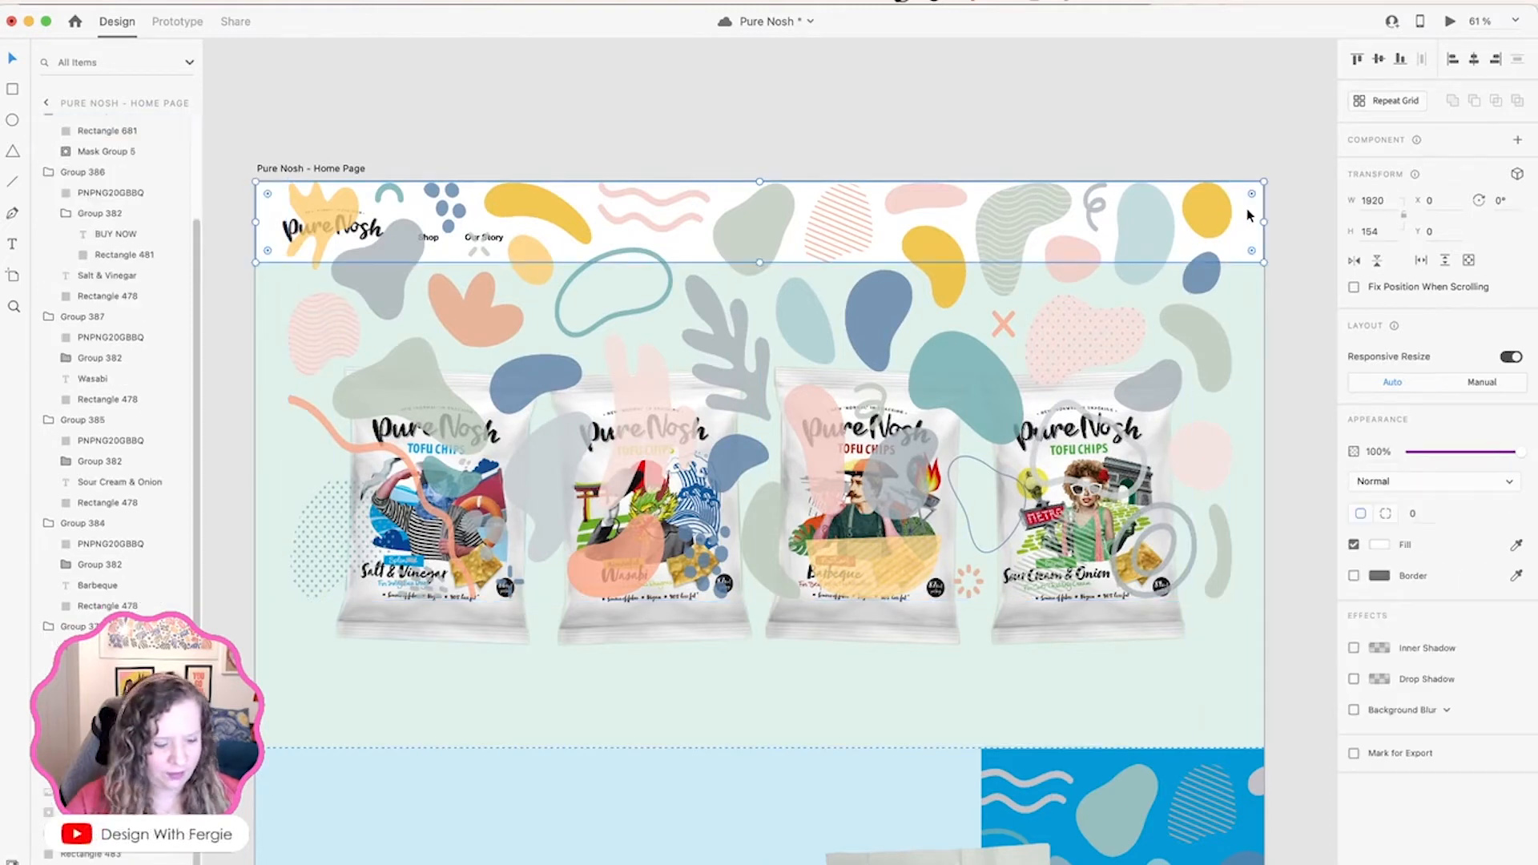
pyautogui.press('shift+super+bracketright')
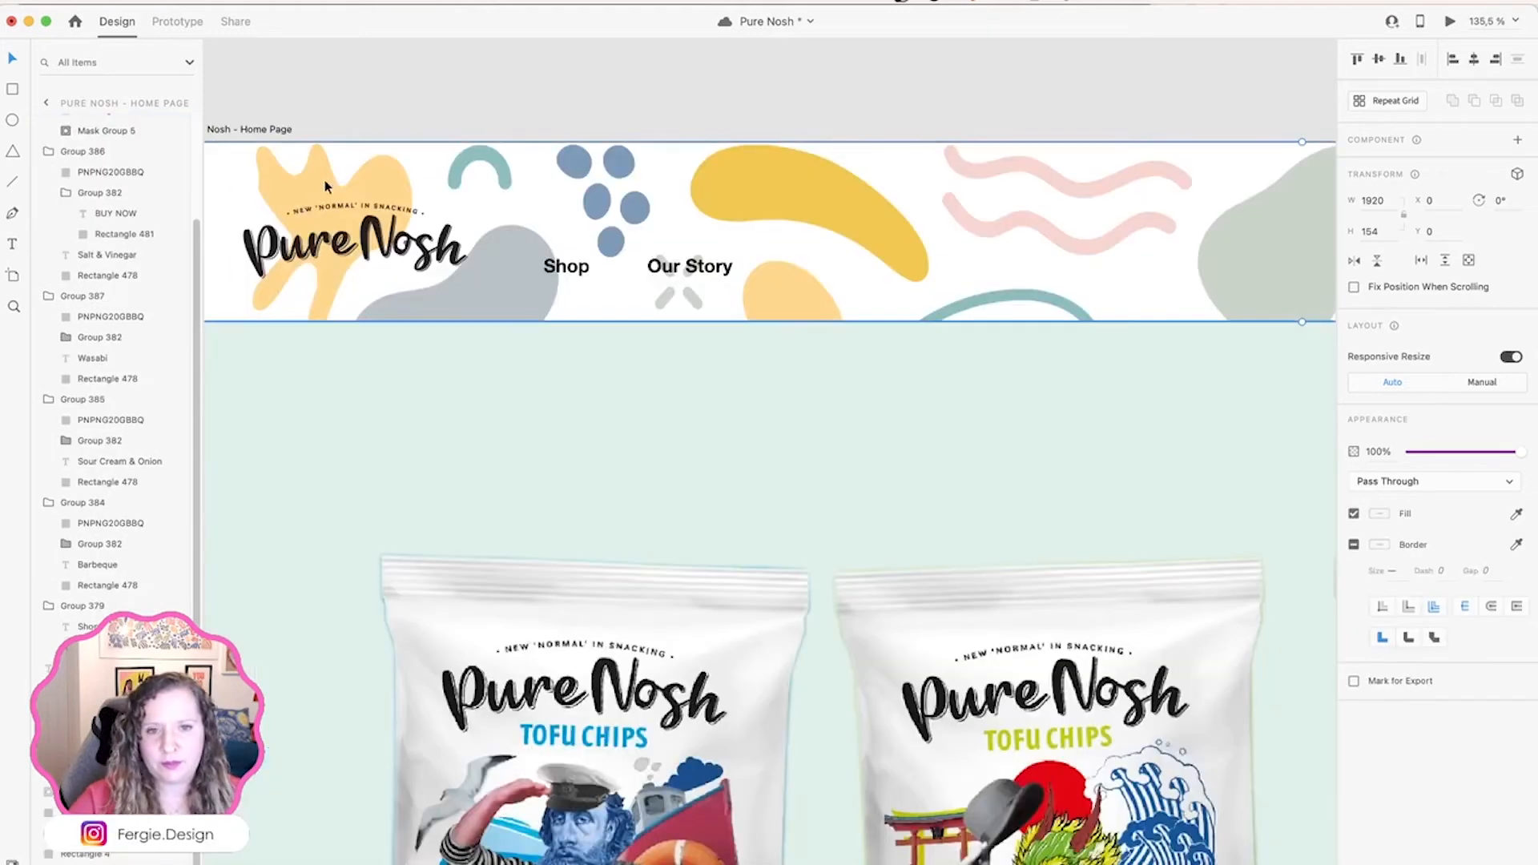
# Step: Delete the yellow-orange splat shape behind the Pure Nosh logo from the masked header pattern
pyautogui.doubleClick(328, 185)
pyautogui.click(321, 180)
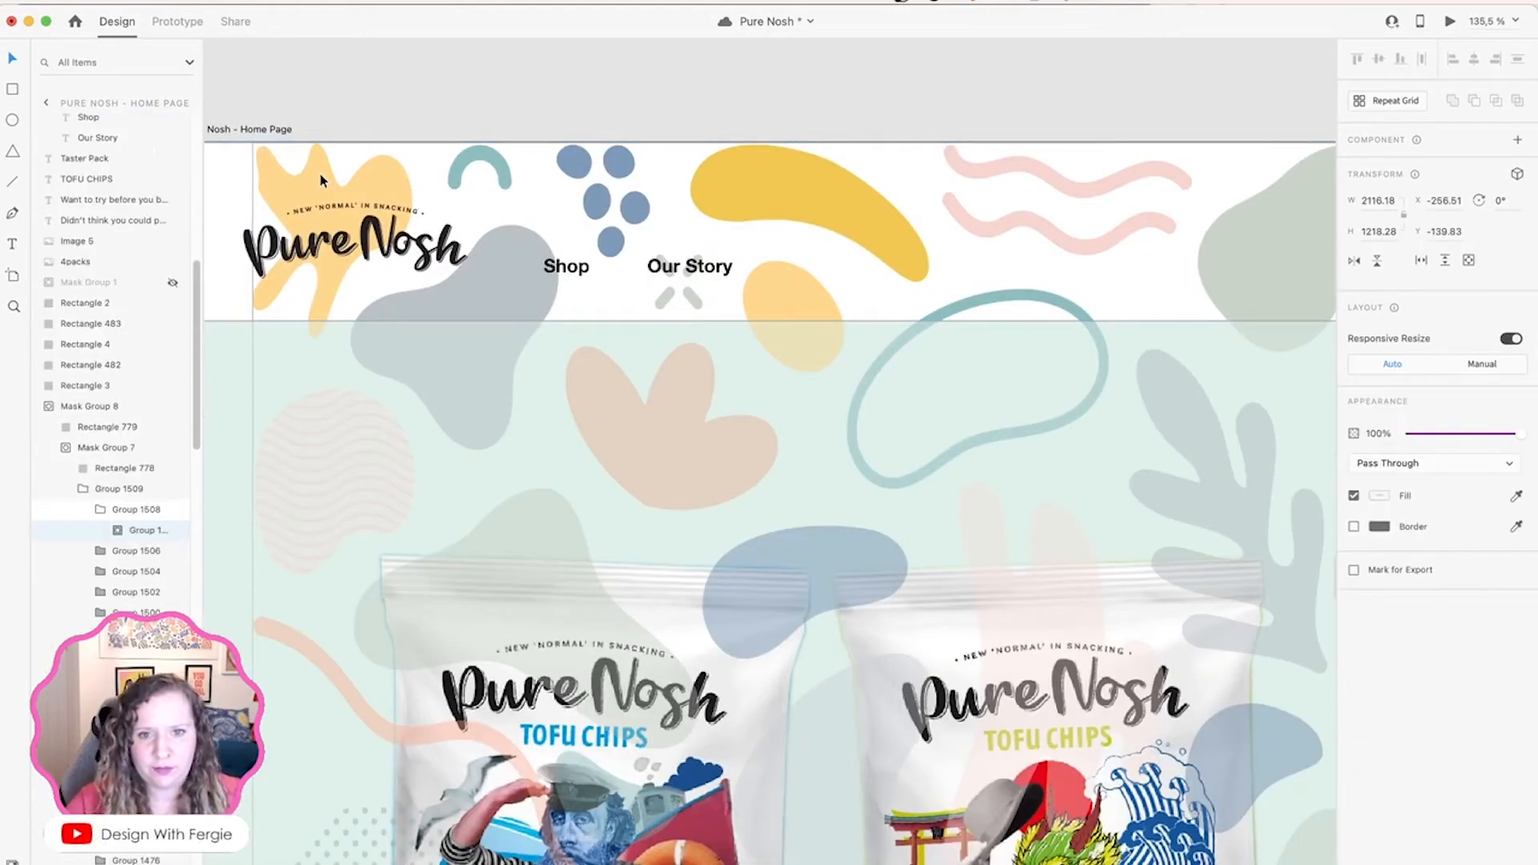
pyautogui.doubleClick(321, 179)
pyautogui.click(373, 177)
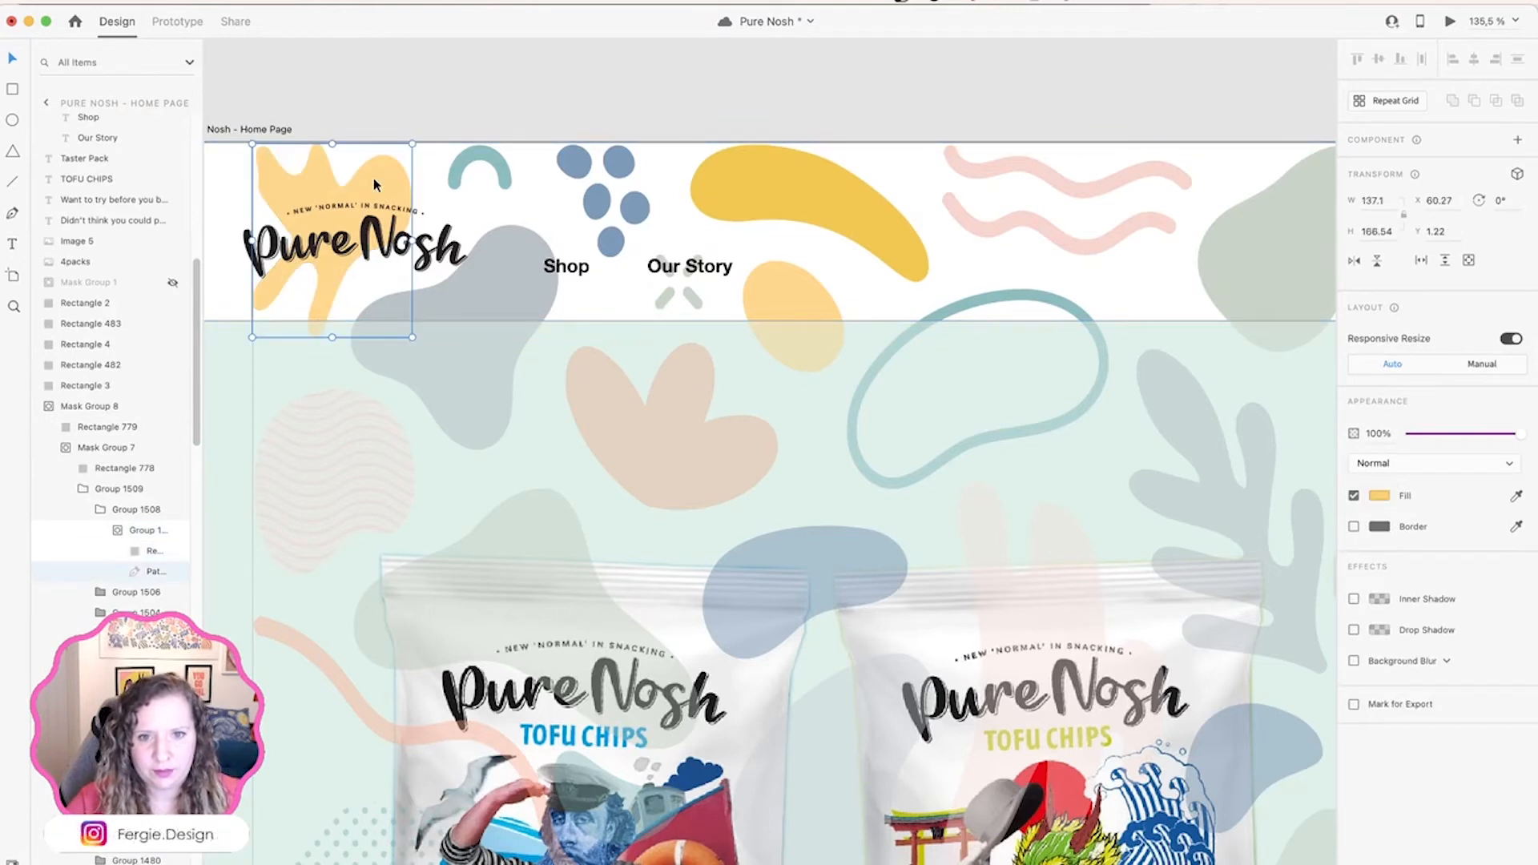
pyautogui.press('Delete')
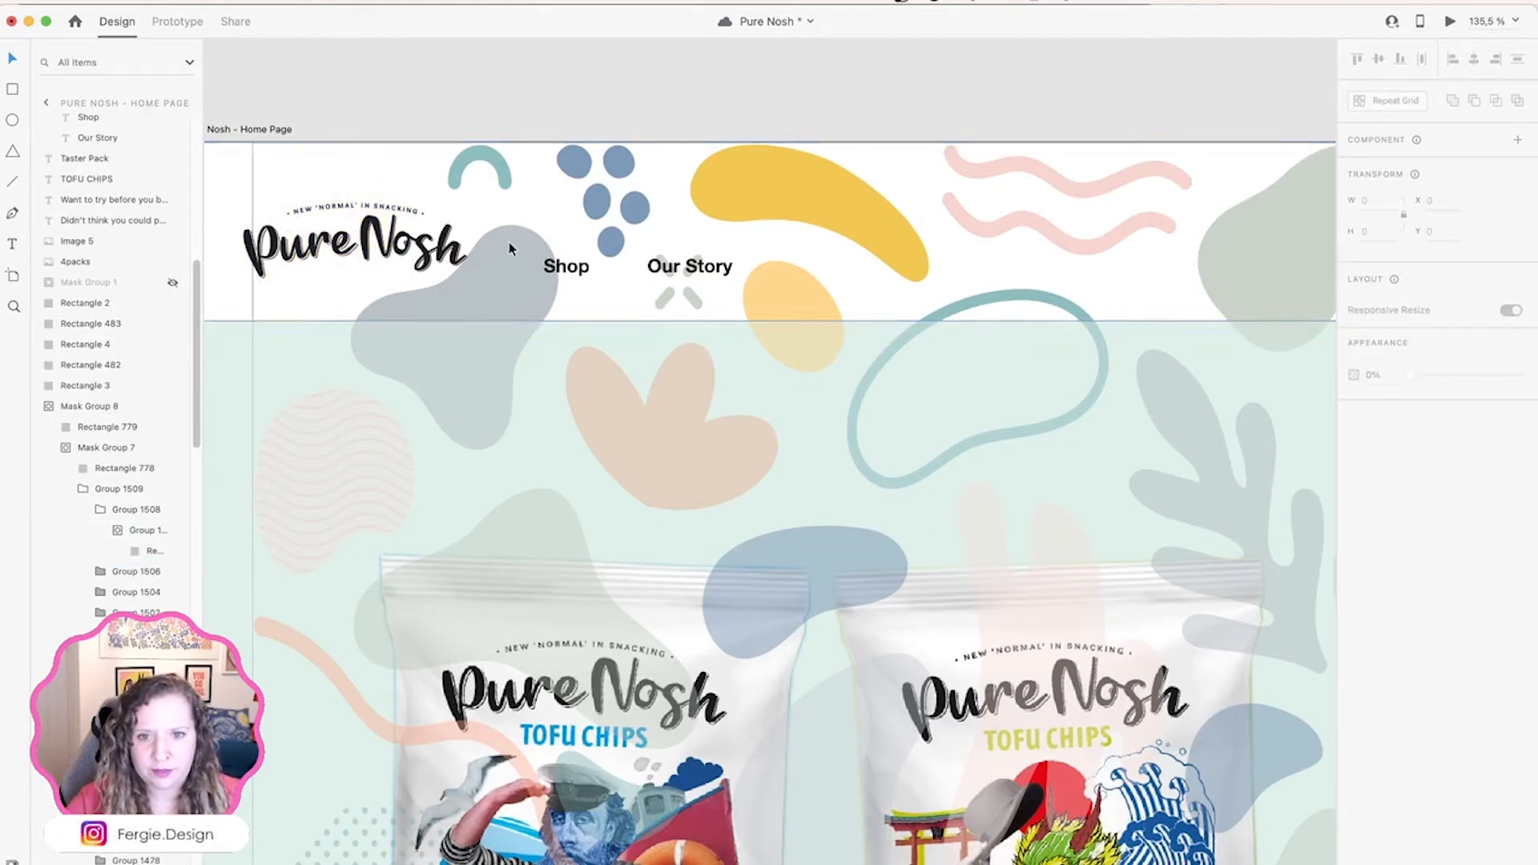
# Step: Delete the grey blob beside the logo and the small grey burst under Our Story from the header pattern
pyautogui.click(508, 242)
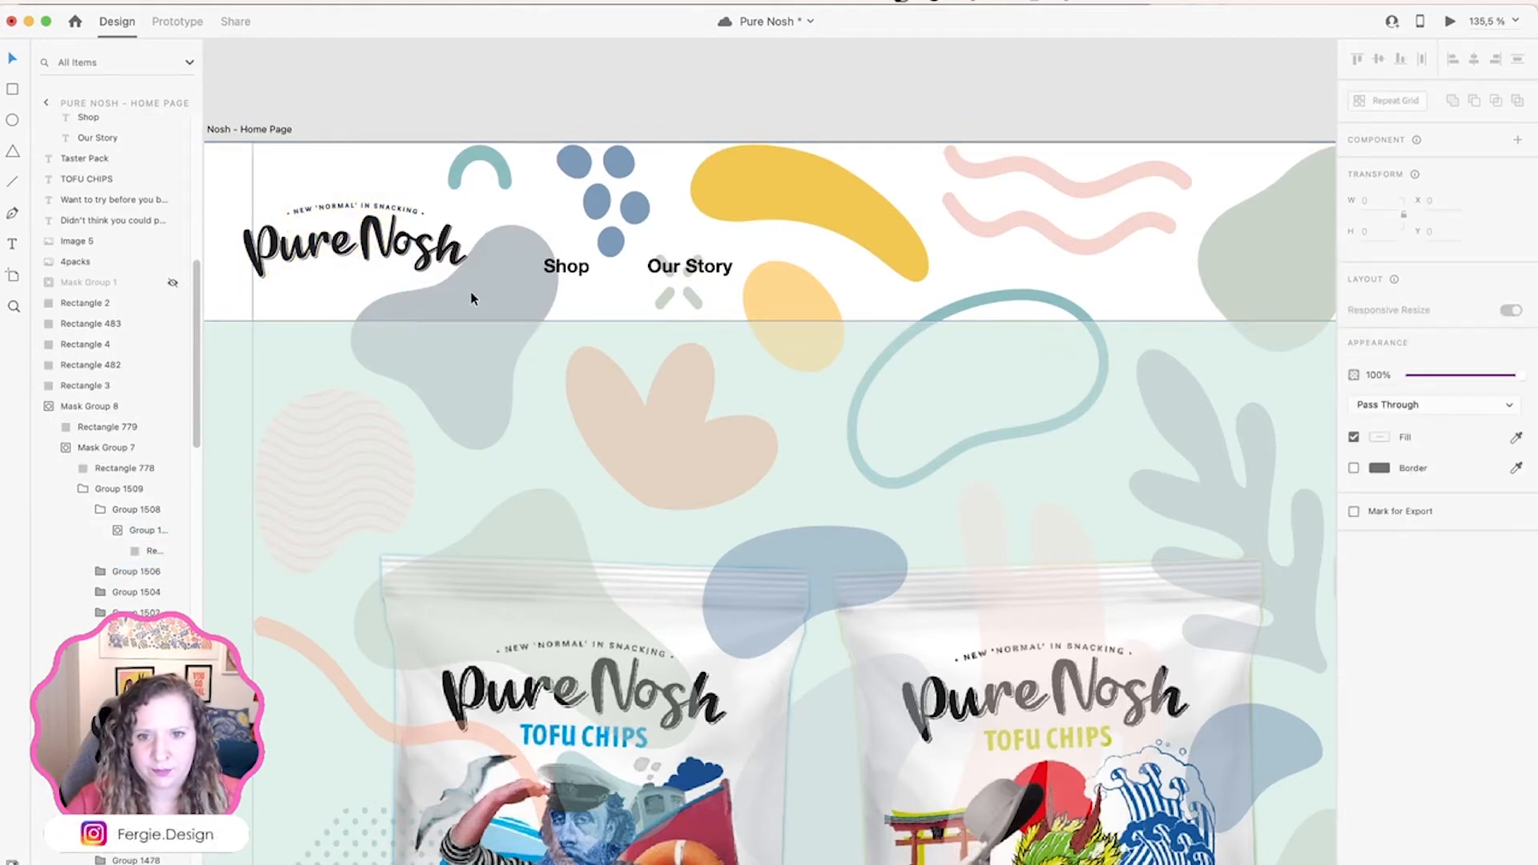
pyautogui.doubleClick(513, 293)
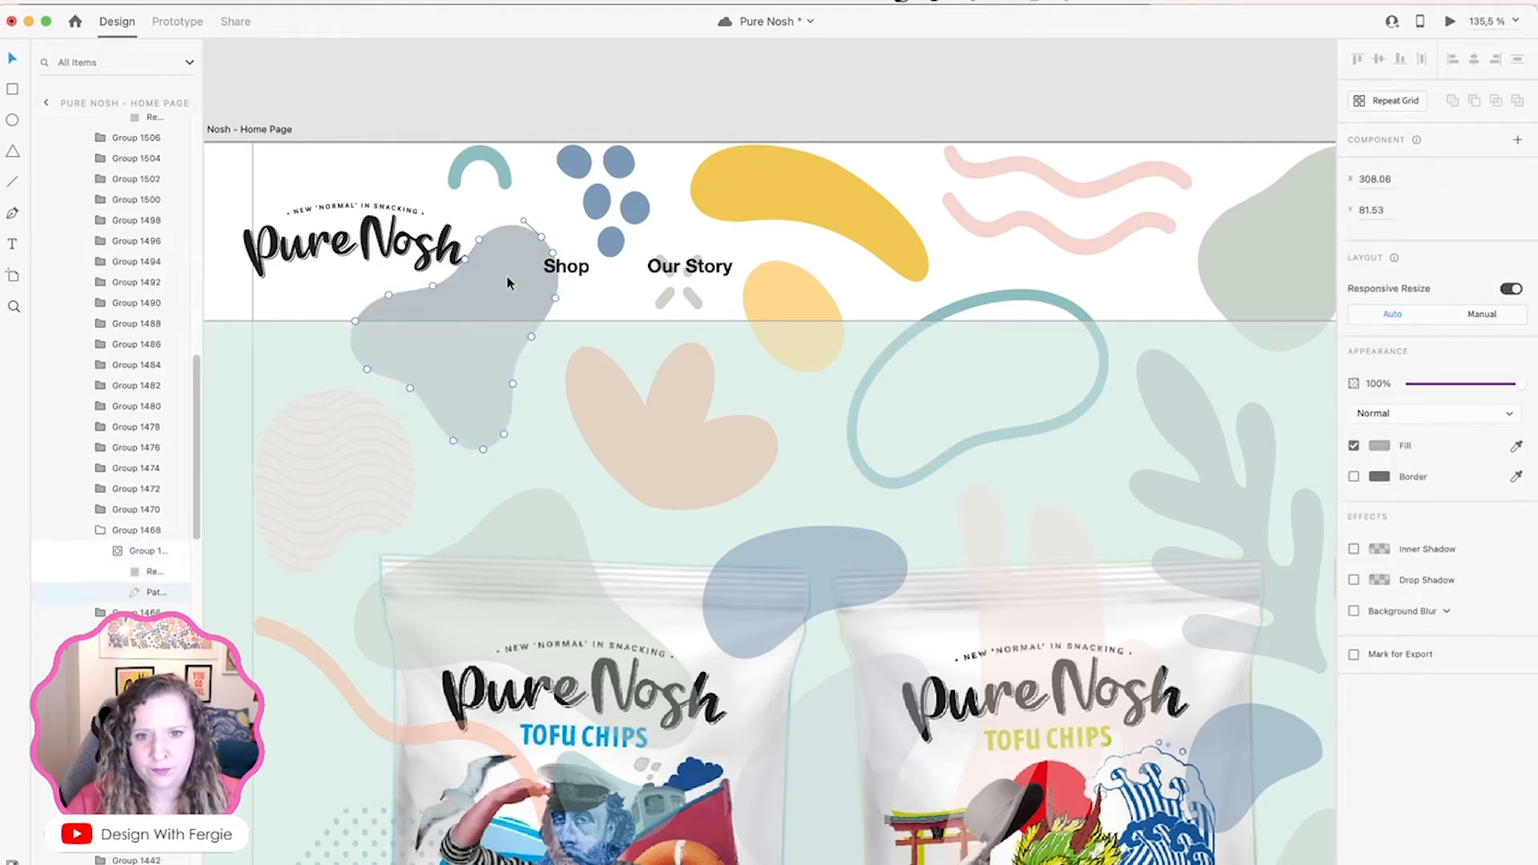
pyautogui.press('Delete')
pyautogui.press('Escape')
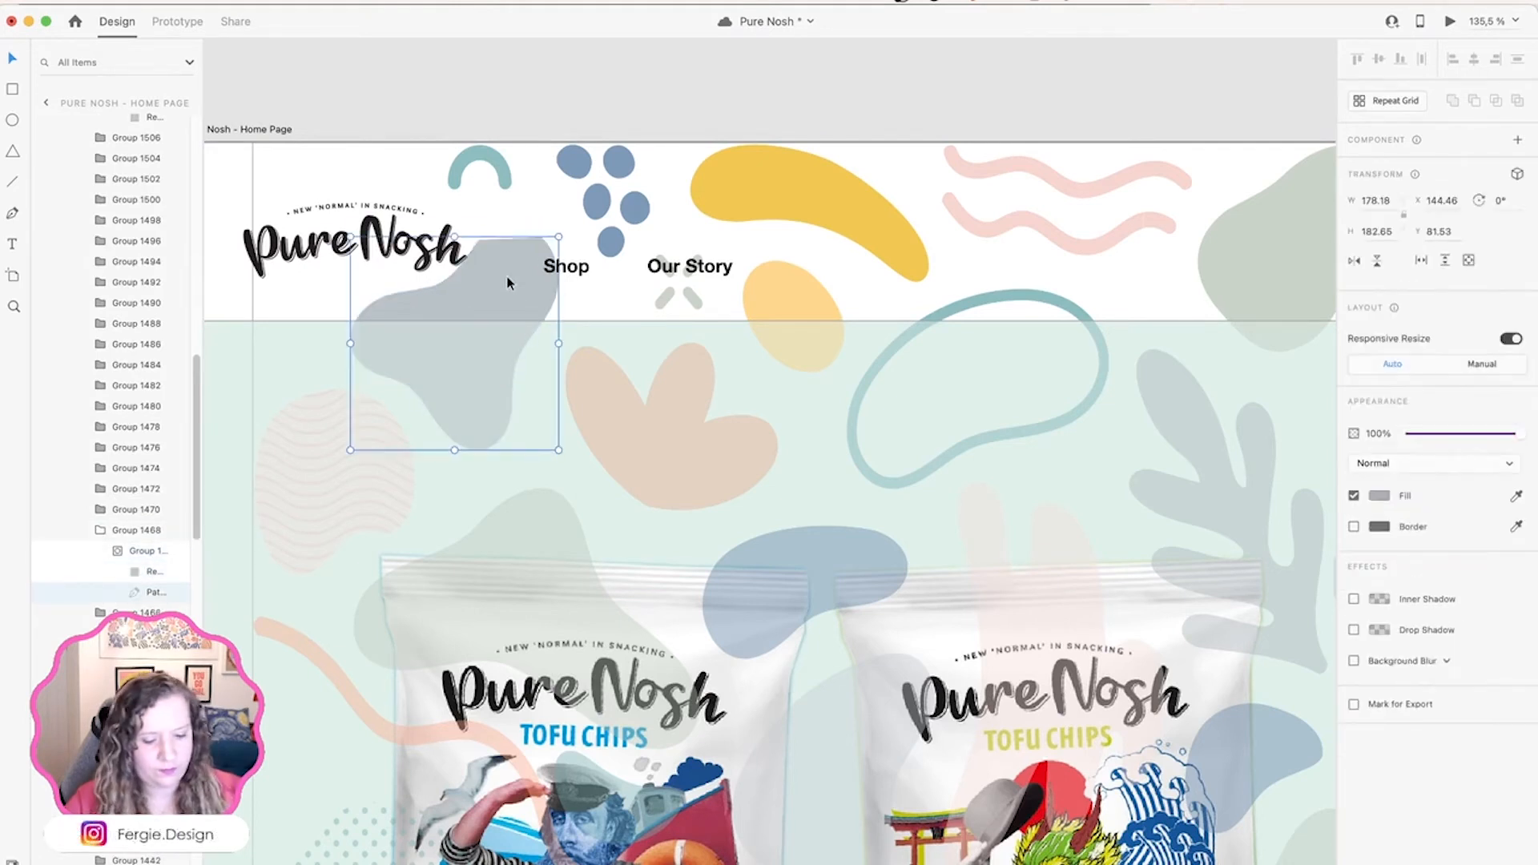
pyautogui.press('Delete')
pyautogui.click(688, 295)
# Step: Set the header pattern's opacity to 50%, checking the header in preview before and after the change
pyautogui.press('super+Return')
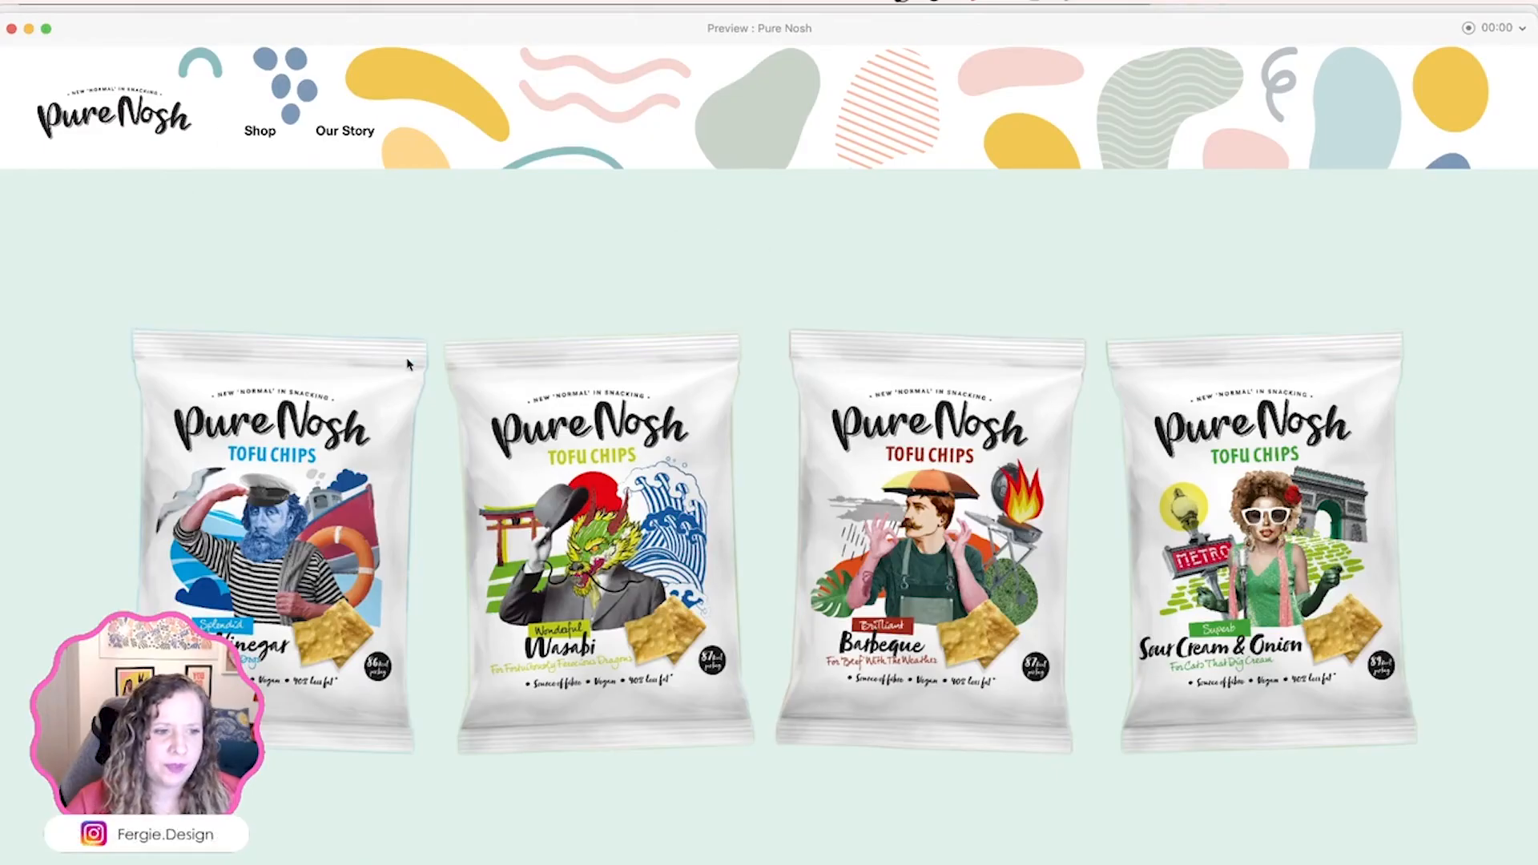
pyautogui.click(12, 28)
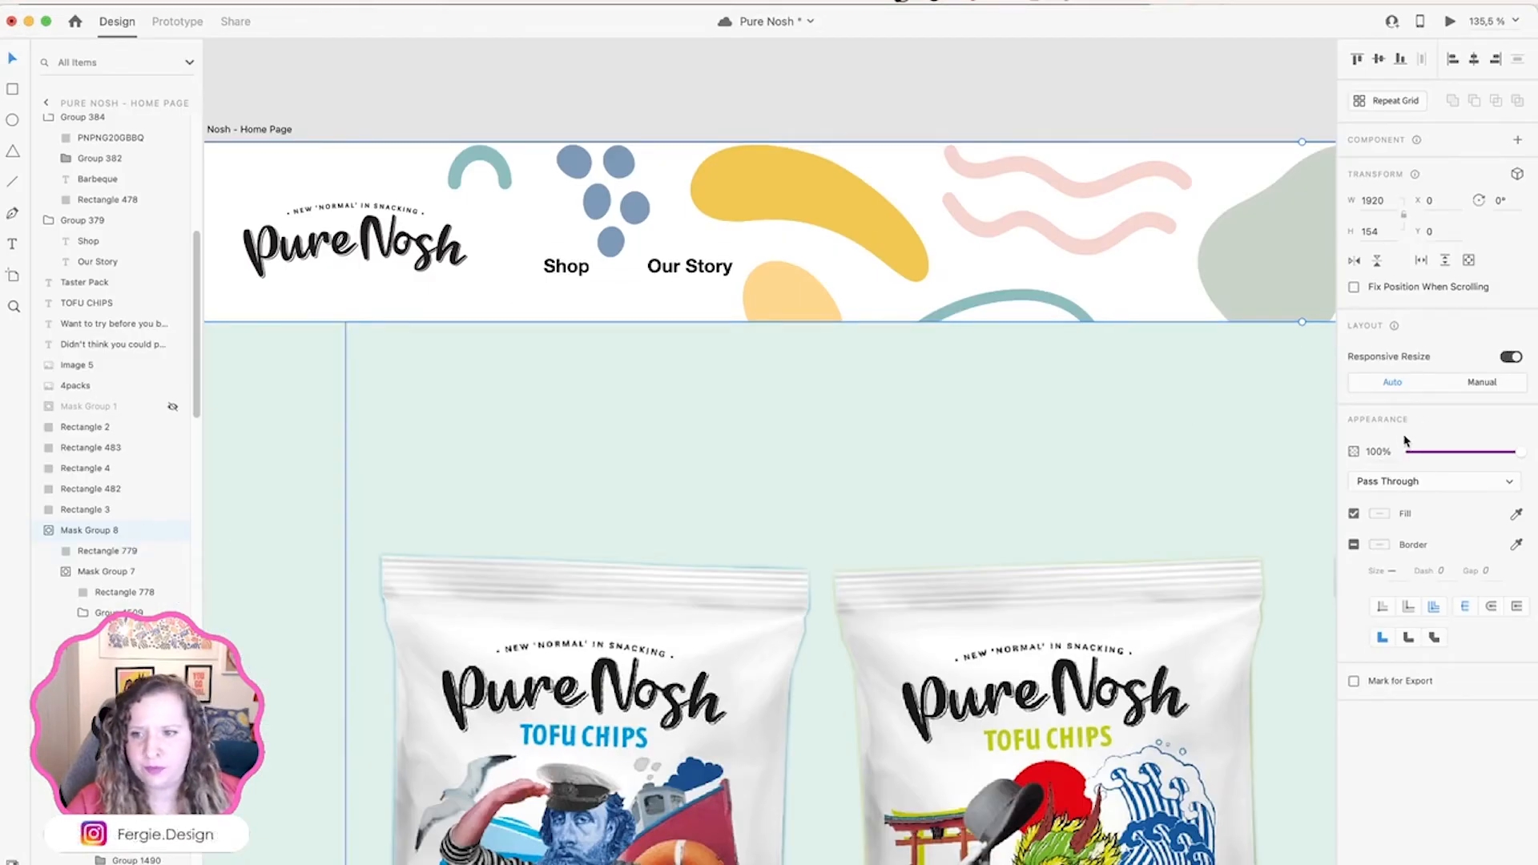
pyautogui.press('5')
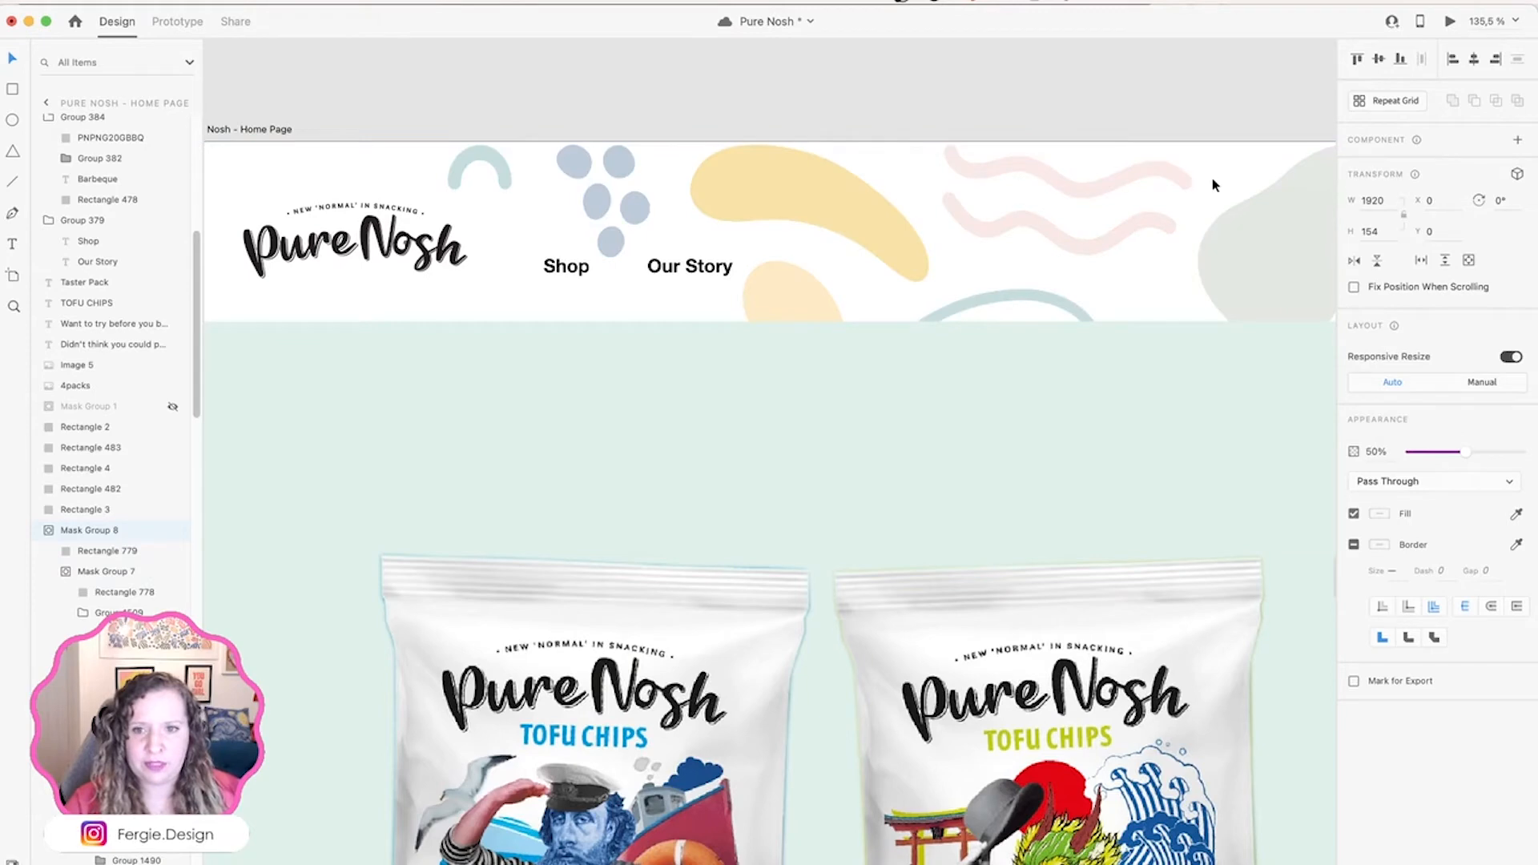
pyautogui.press('super+Return')
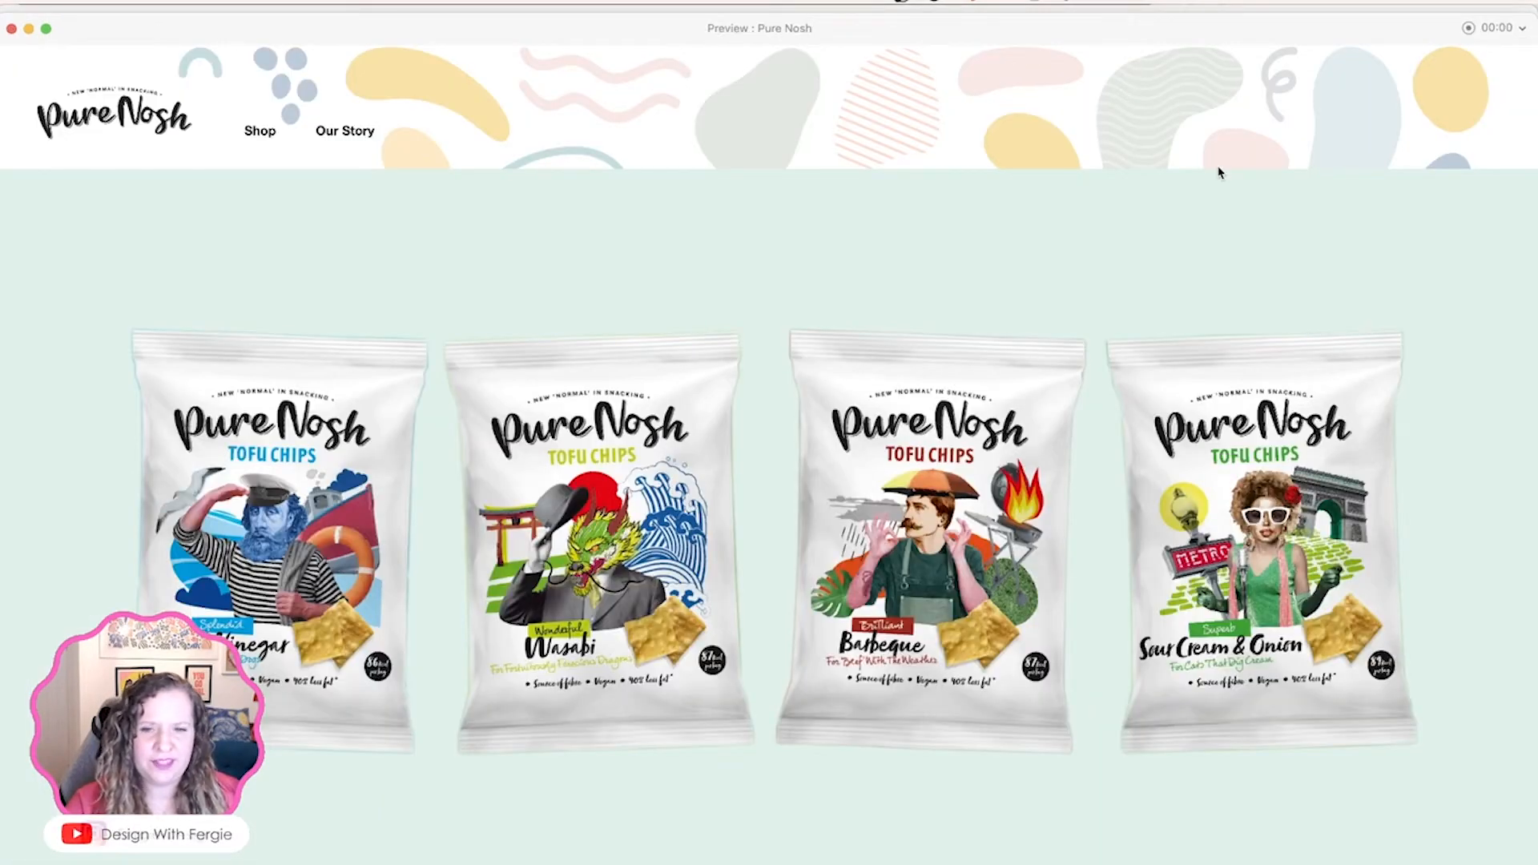
pyautogui.click(11, 30)
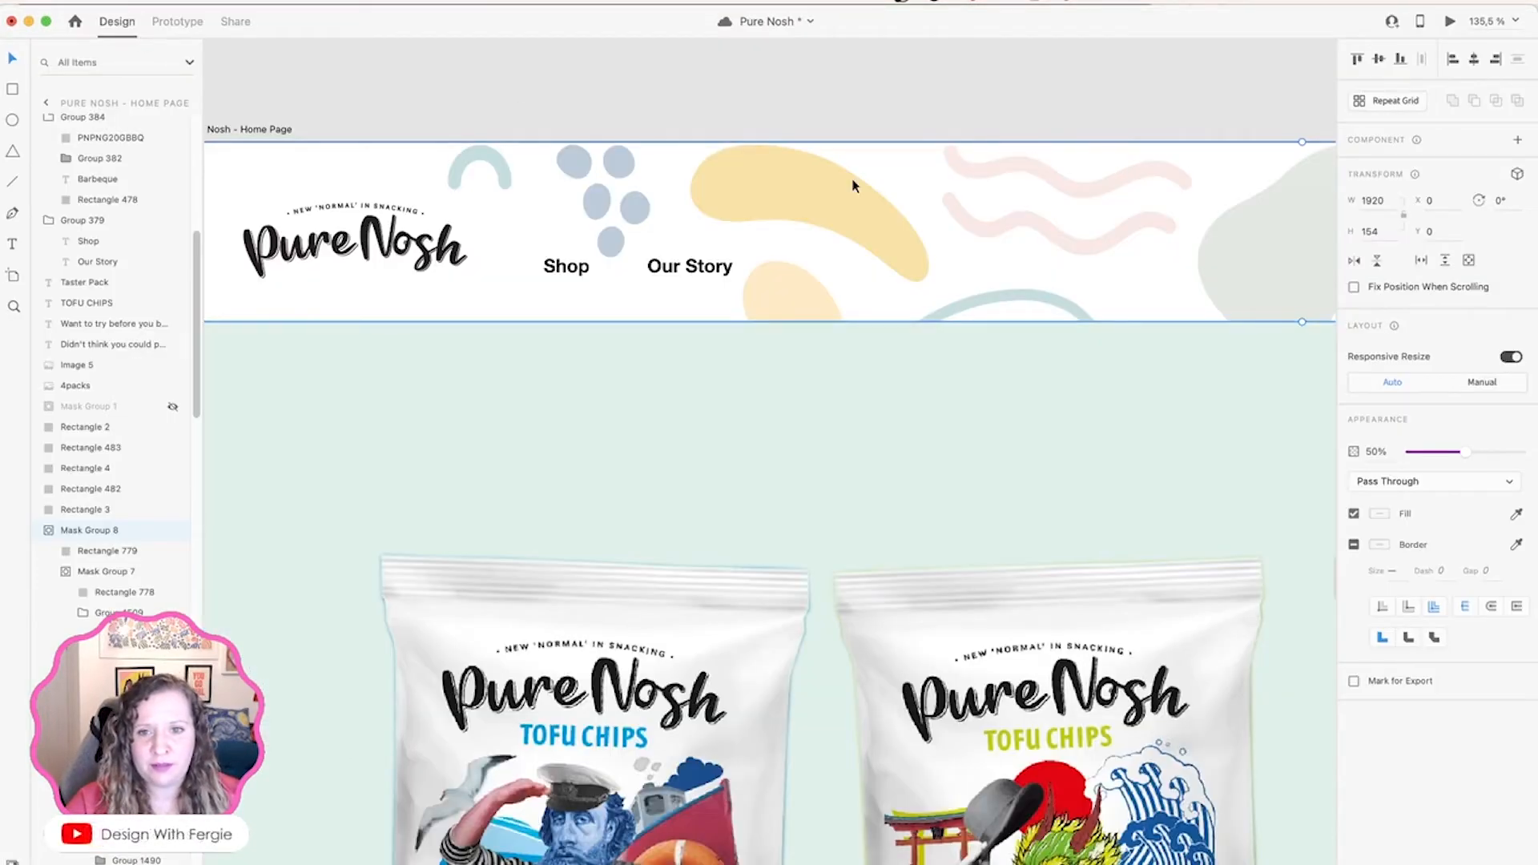
# Step: Remove the shape pattern from the header and show the pattern behind the packs in the hero again
pyautogui.press('Escape')
pyautogui.click(829, 171)
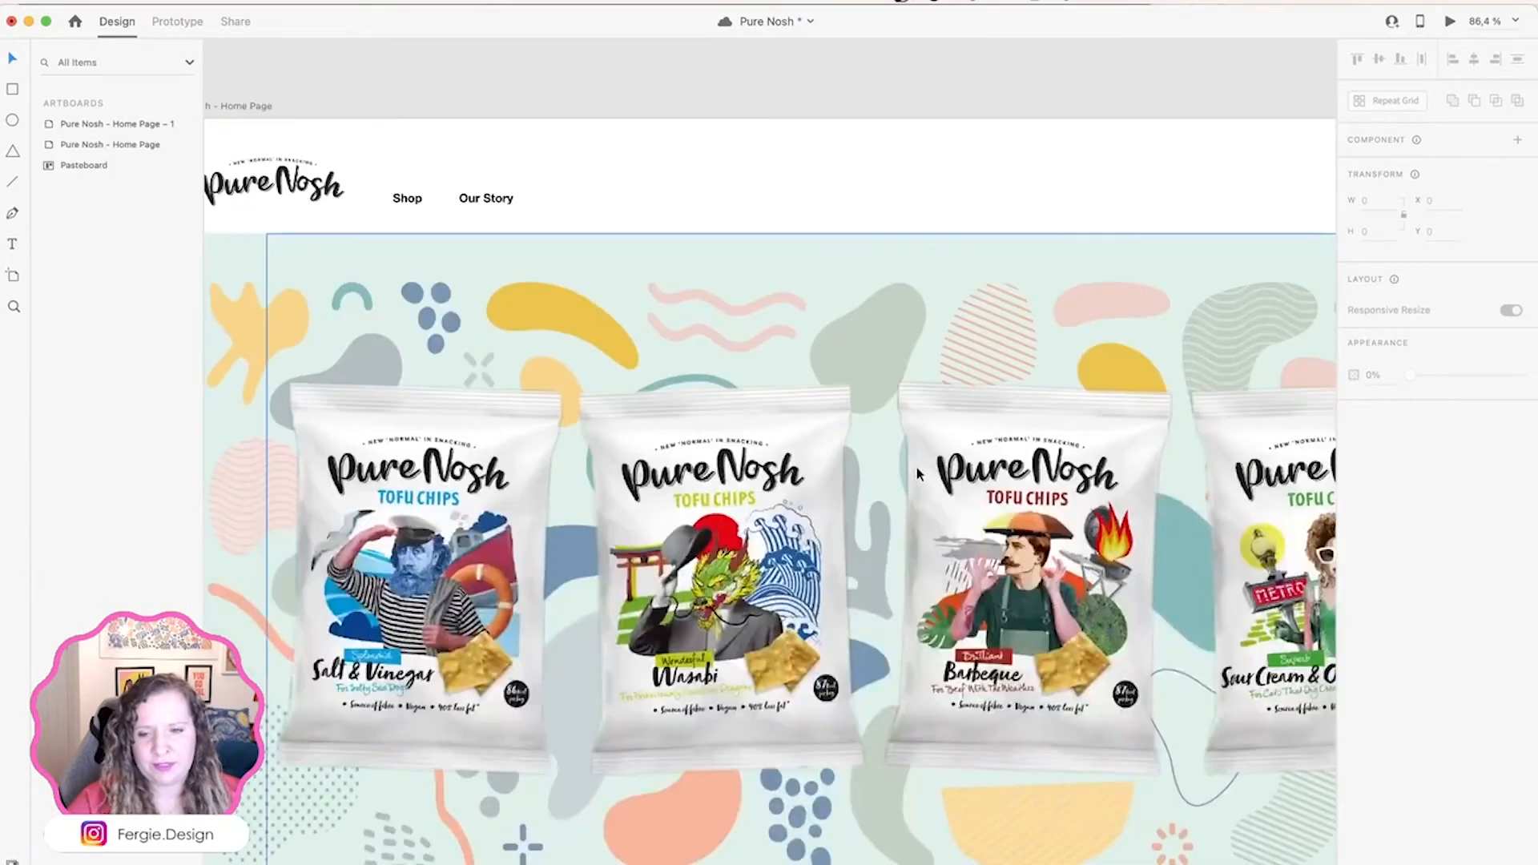
pyautogui.scroll(-10, 916, 472)
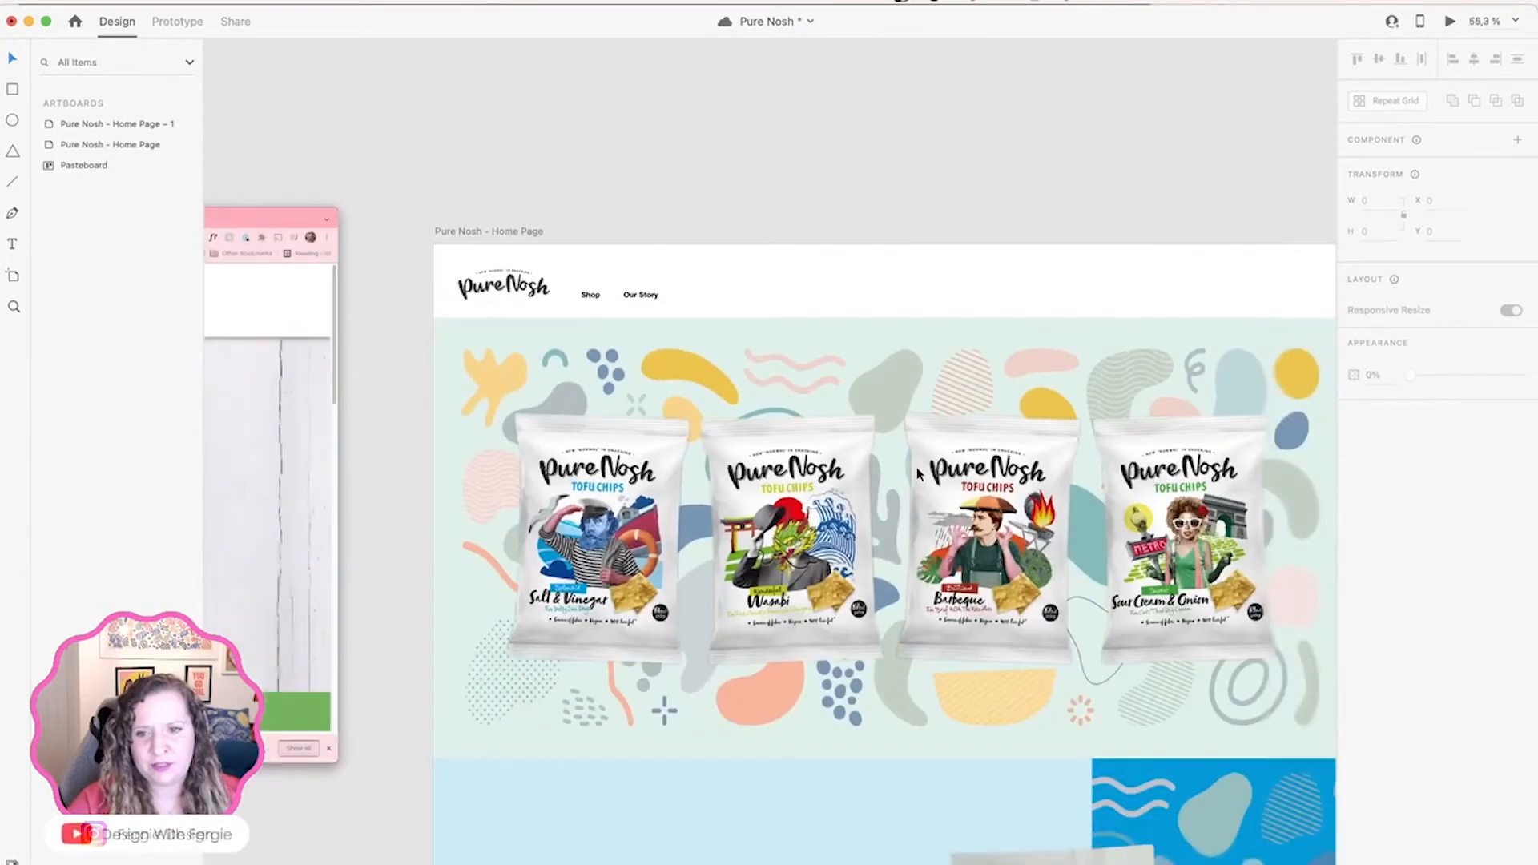
pyautogui.scroll(2, 759, 446)
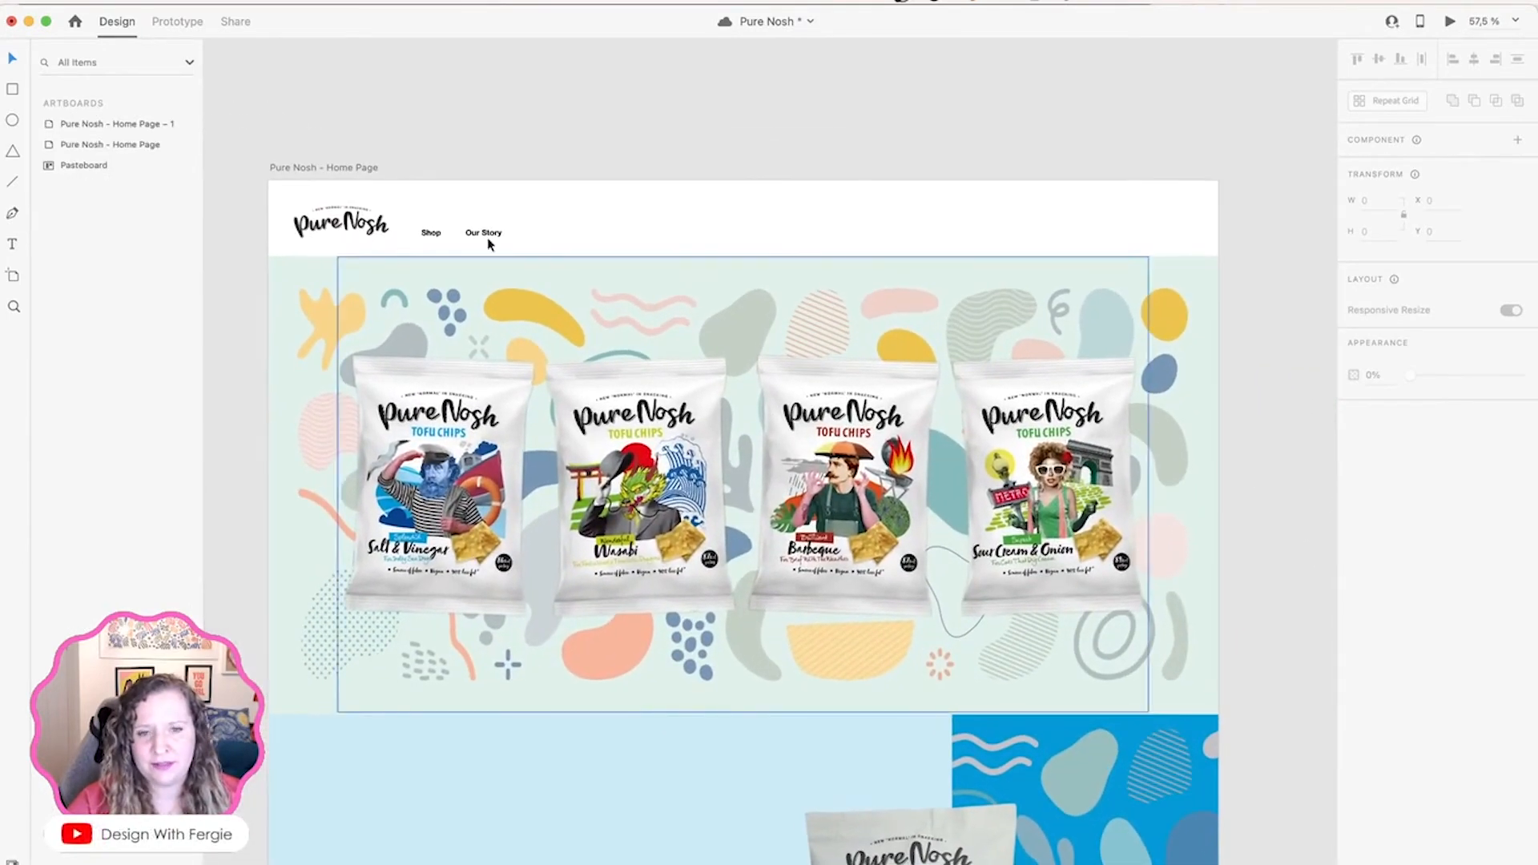
# Step: Duplicate the Pure Nosh - Home Page artboard beside the original for a second design version
pyautogui.click(334, 169)
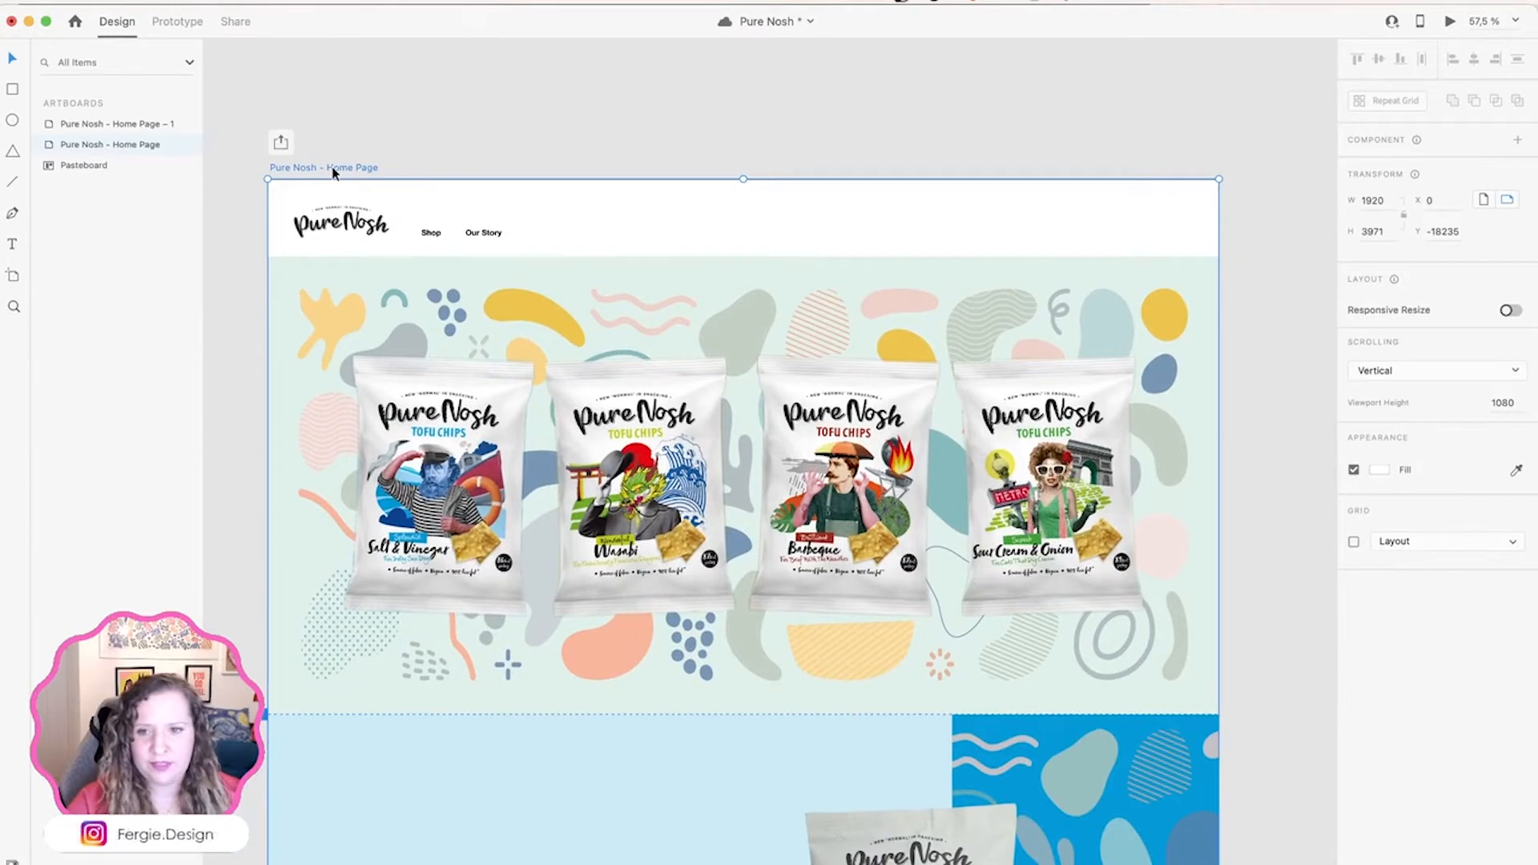
pyautogui.press('super+d')
pyautogui.hscroll(10, 334, 172)
pyautogui.scroll(-8, 334, 172)
pyautogui.scroll(-5, 497, 639)
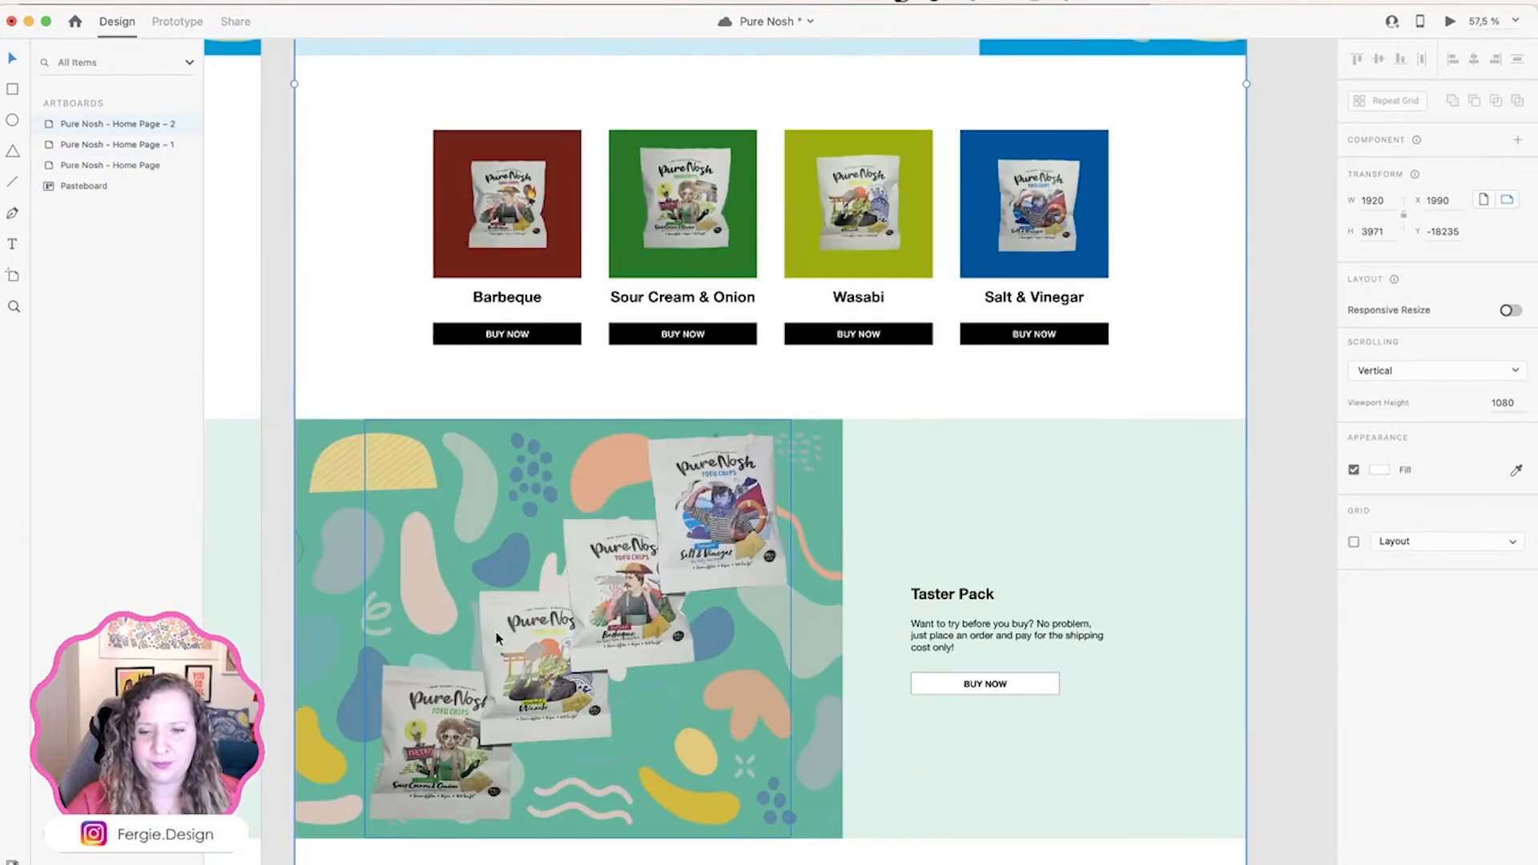
pyautogui.click(346, 537)
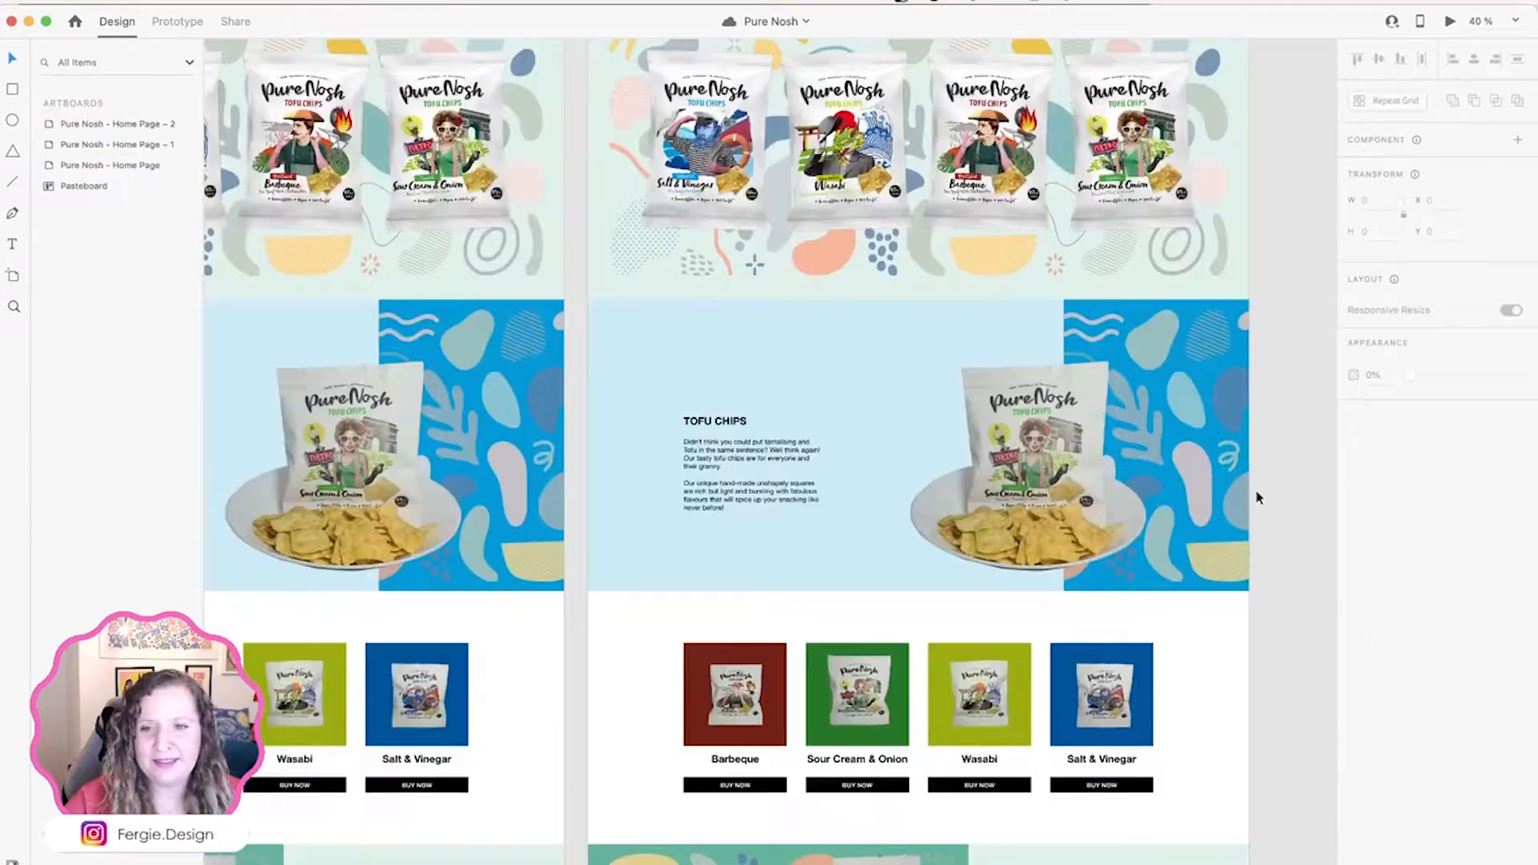
# Step: Delete the shape pattern behind the four packs in the duplicated artboard's hero and save the document
pyautogui.scroll(4, 1252, 498)
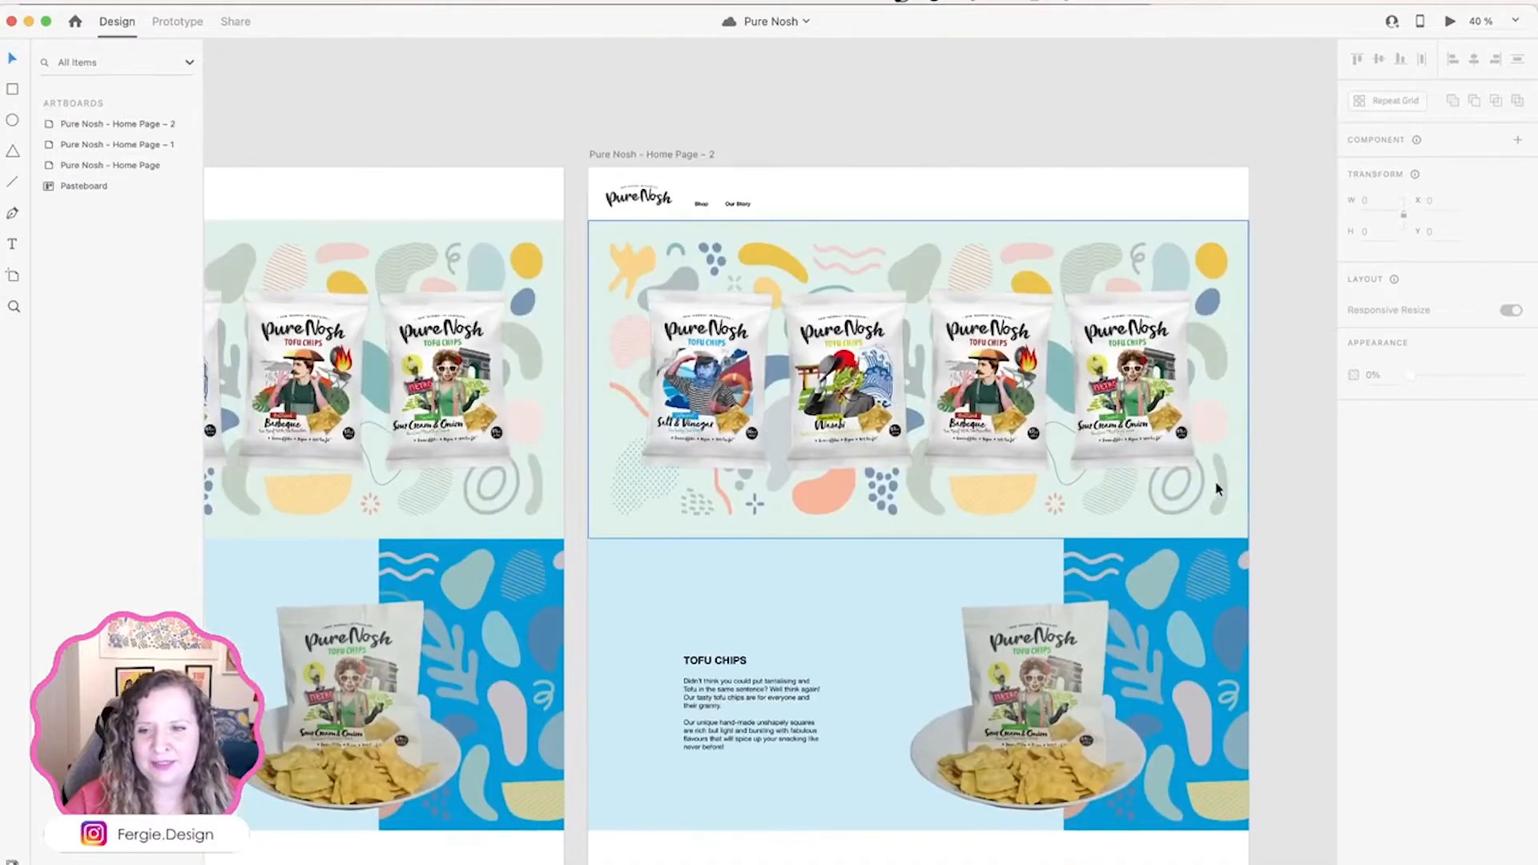
pyautogui.click(1210, 426)
pyautogui.press('Delete')
pyautogui.scroll(1, 1210, 426)
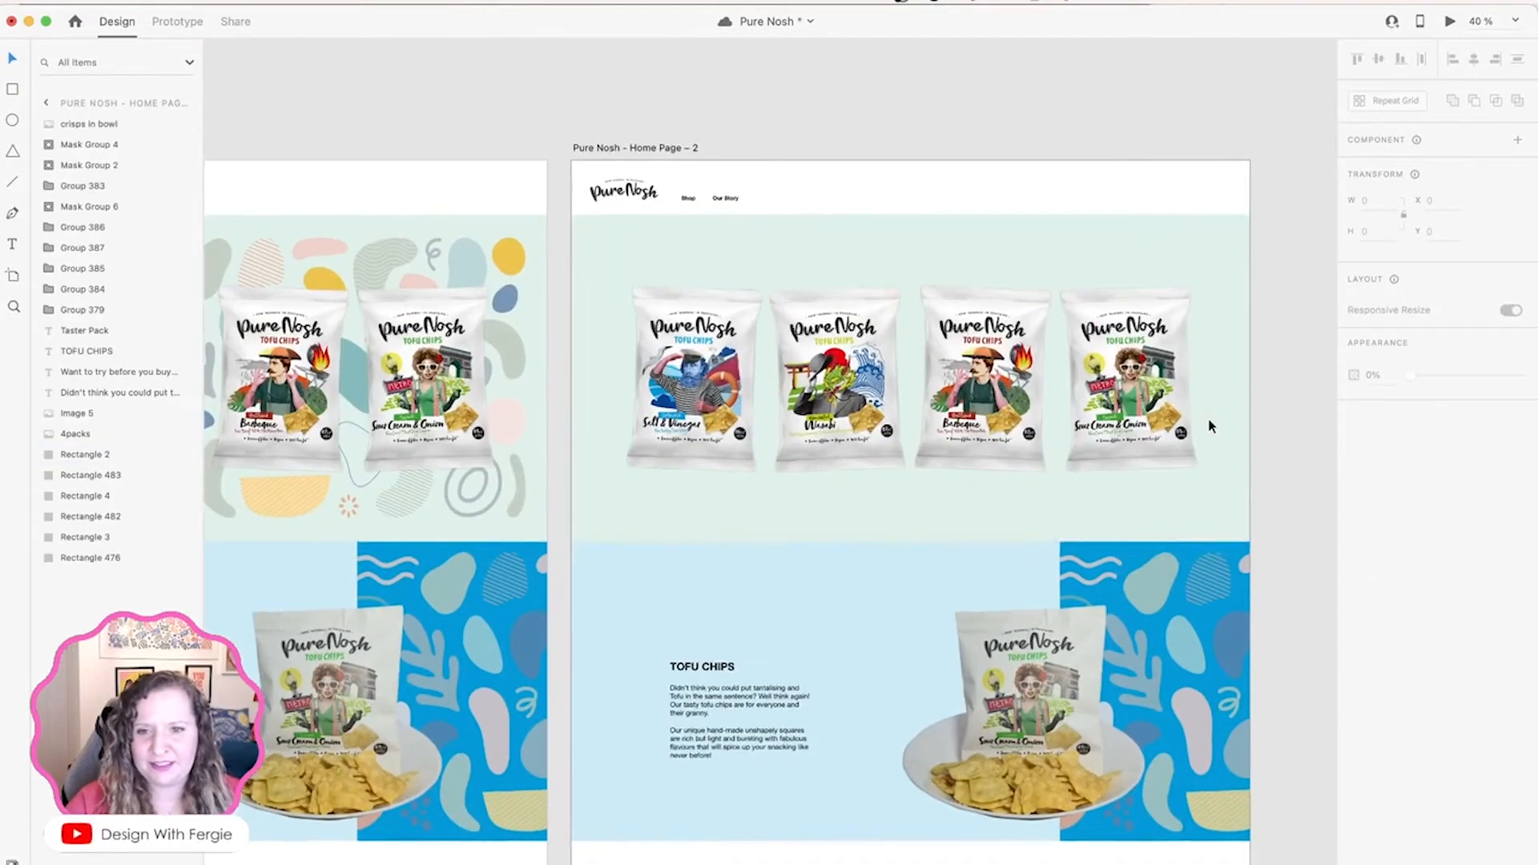
pyautogui.scroll(3, 1210, 426)
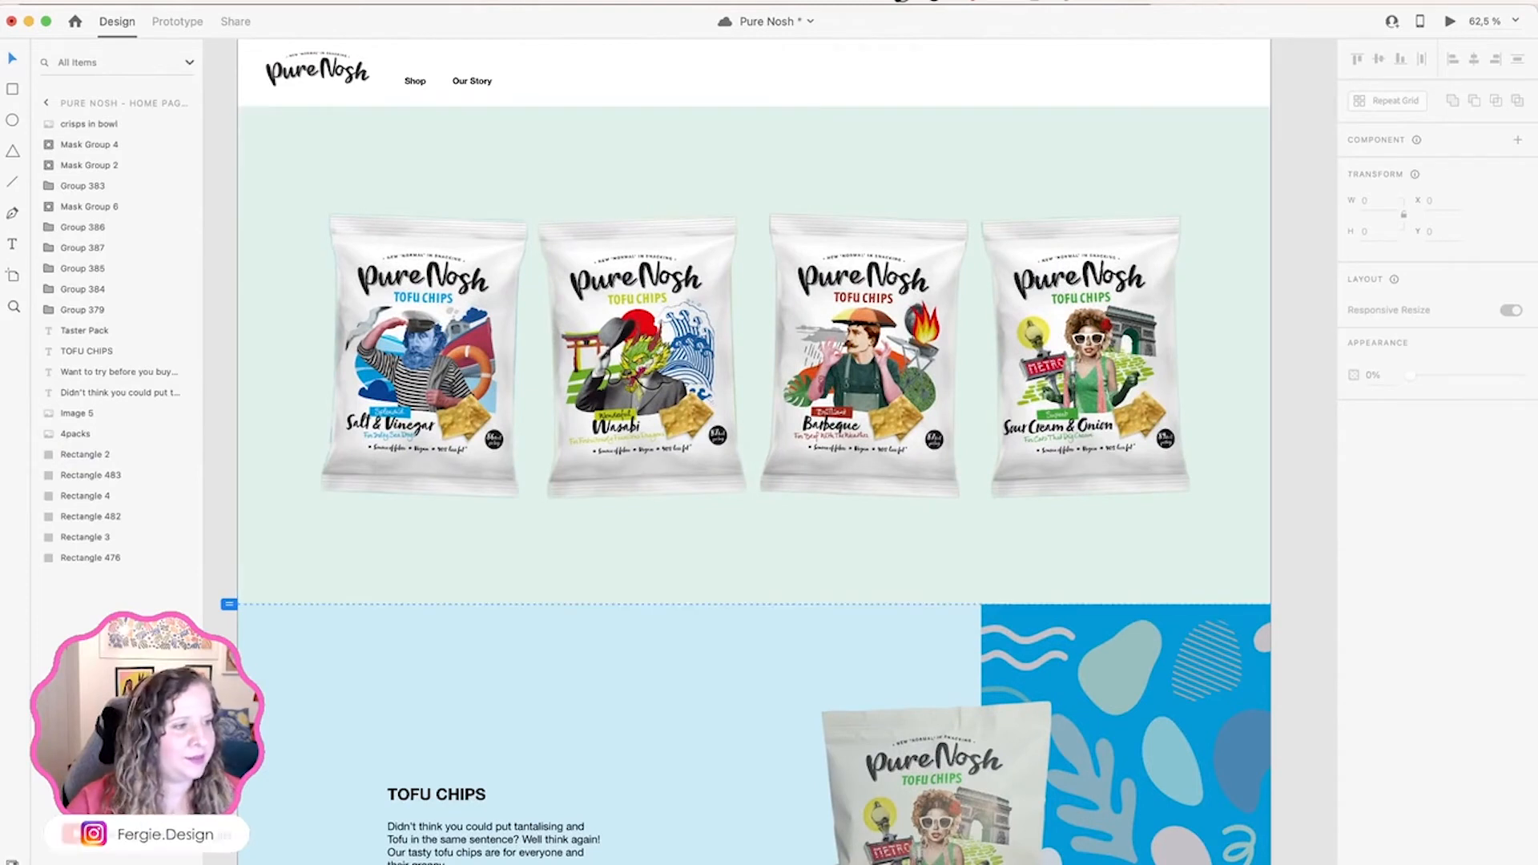
pyautogui.press('super+s')
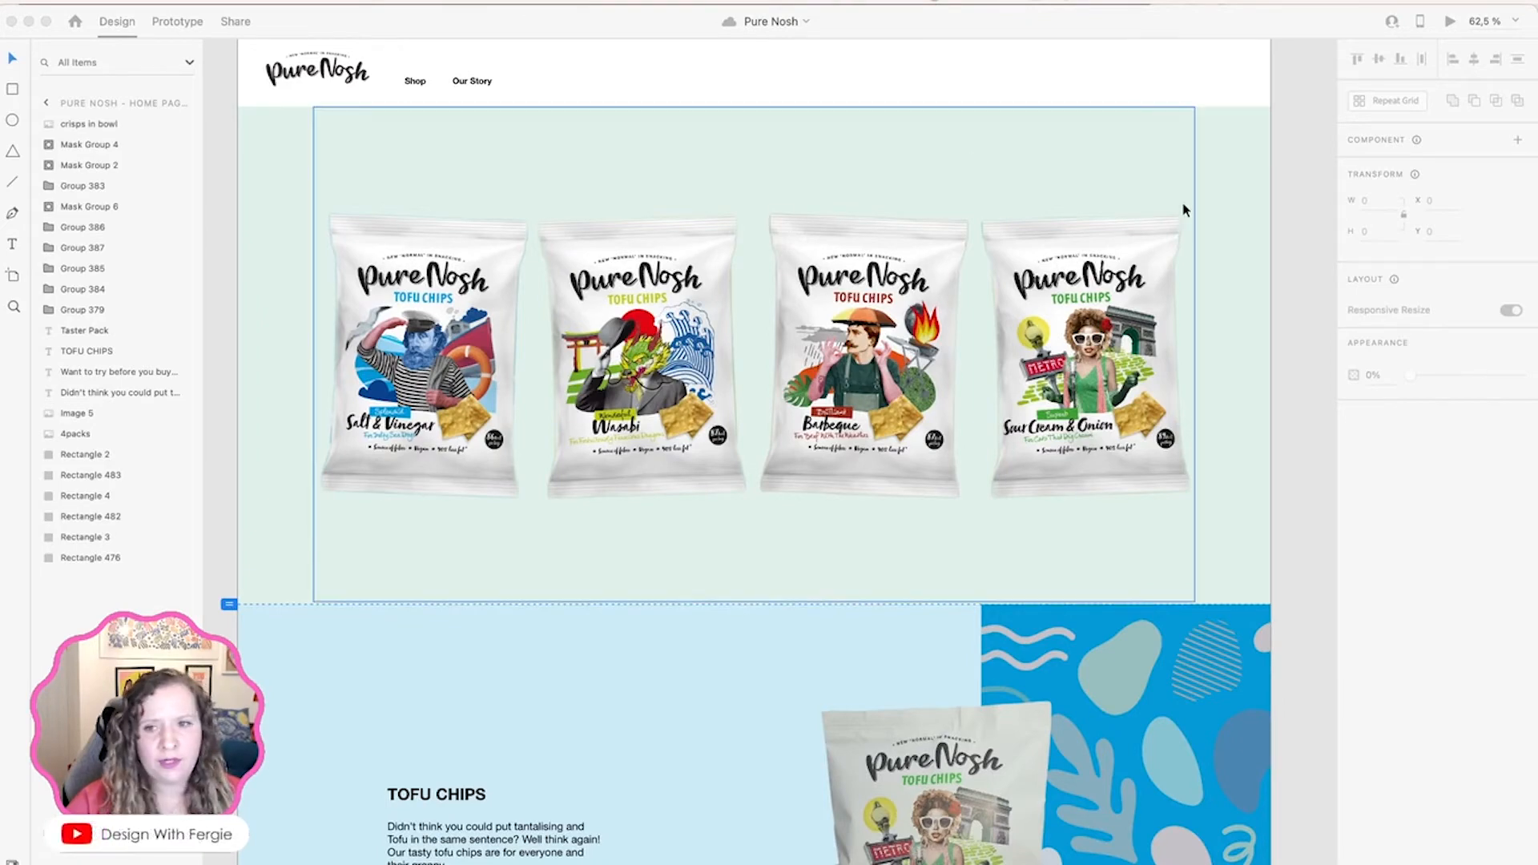
# Step: Delete the shape pattern and the crisps-in-bowl image from the duplicated artboard's Tofu Chips section
pyautogui.click(1322, 205)
pyautogui.scroll(-3, 1320, 287)
pyautogui.scroll(-5, 1320, 290)
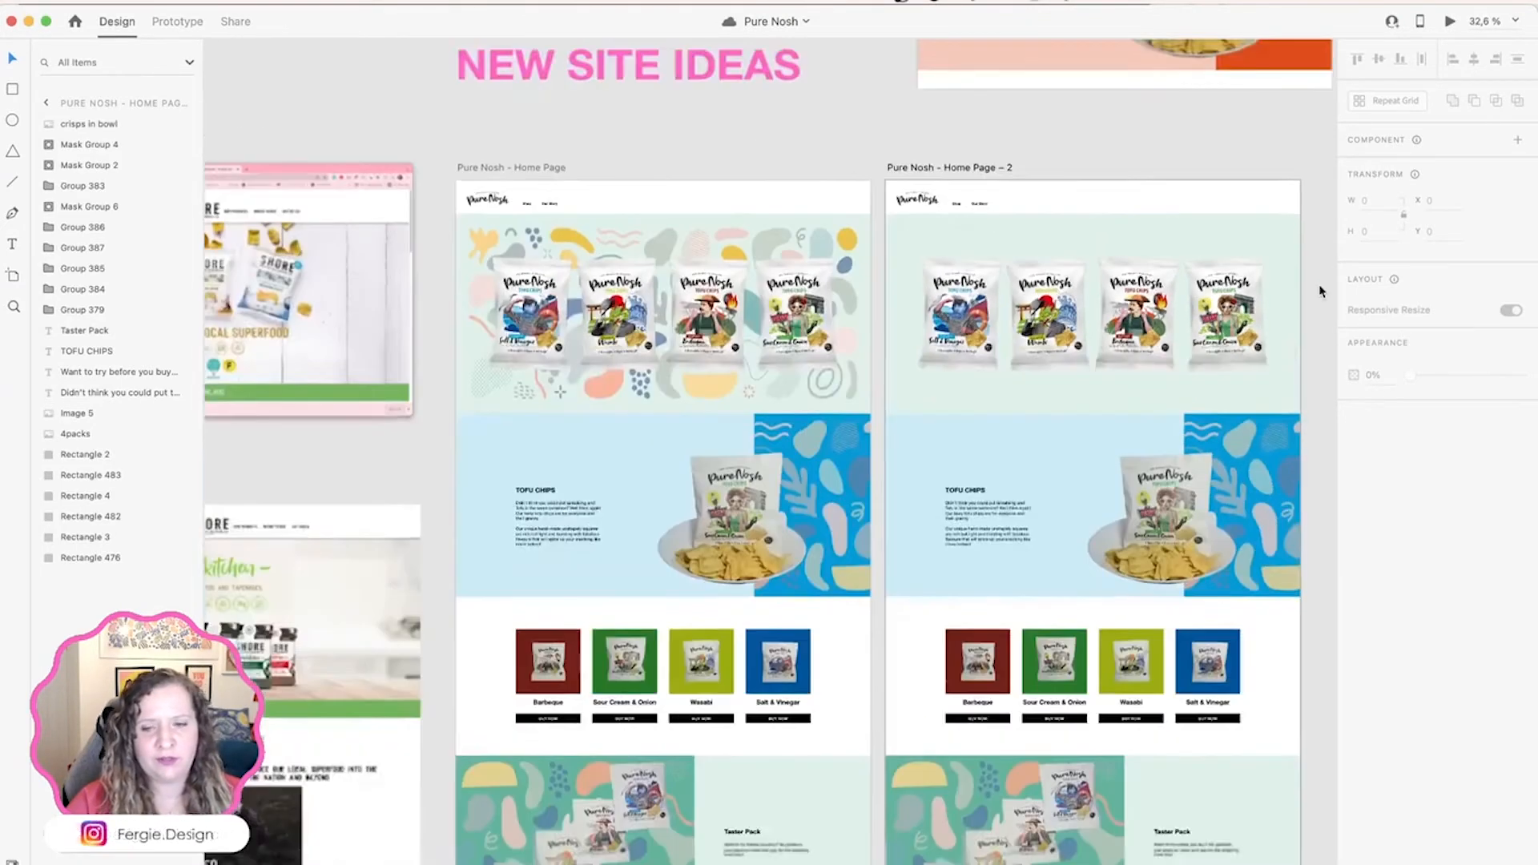
pyautogui.scroll(-1, 1319, 291)
pyautogui.hscroll(6, 1216, 298)
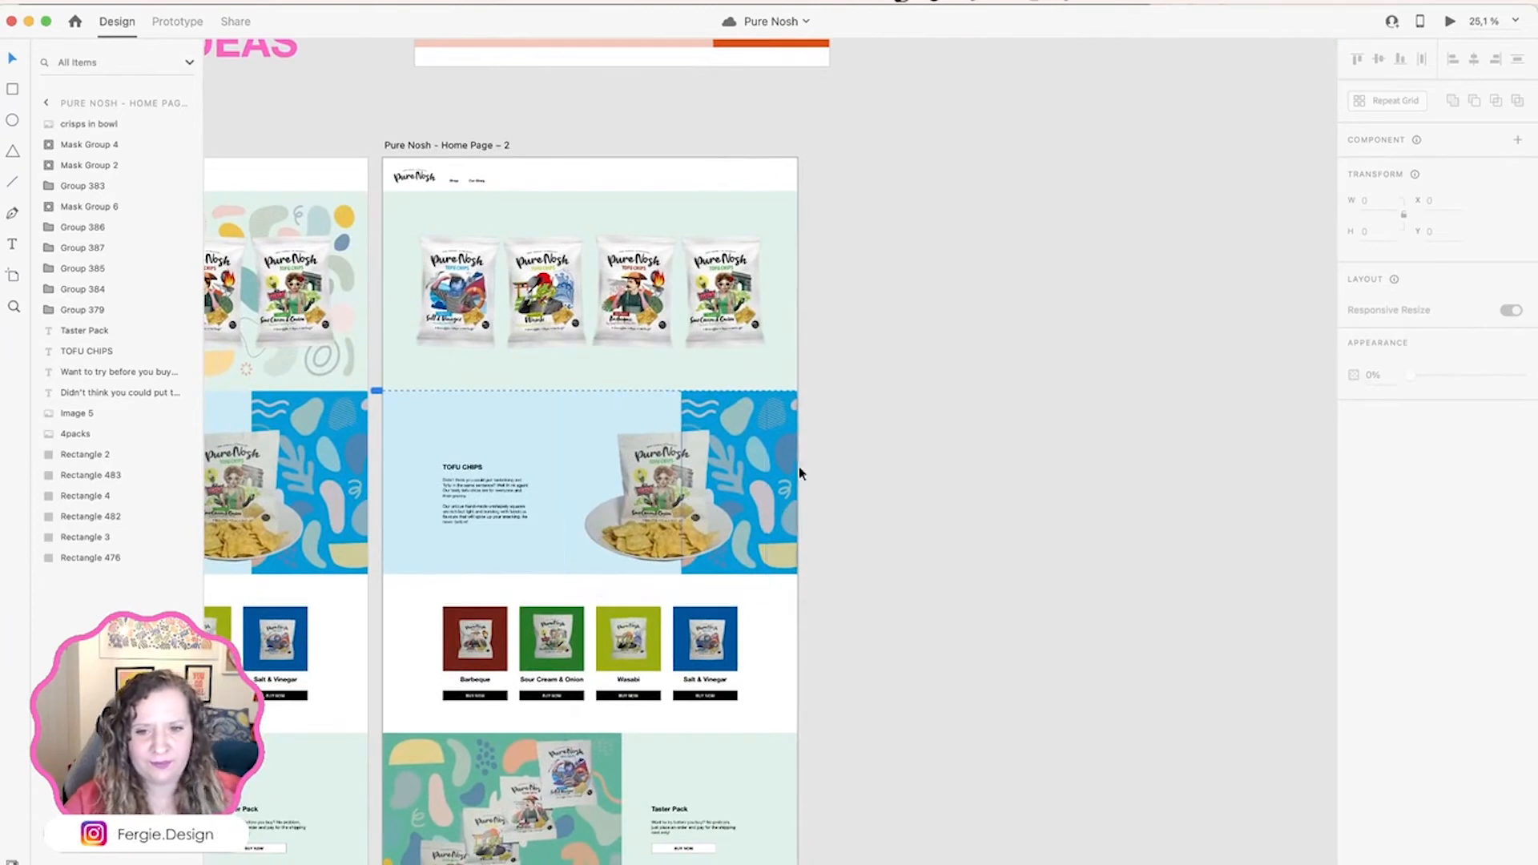
pyautogui.click(748, 463)
pyautogui.press('Delete')
pyautogui.click(643, 485)
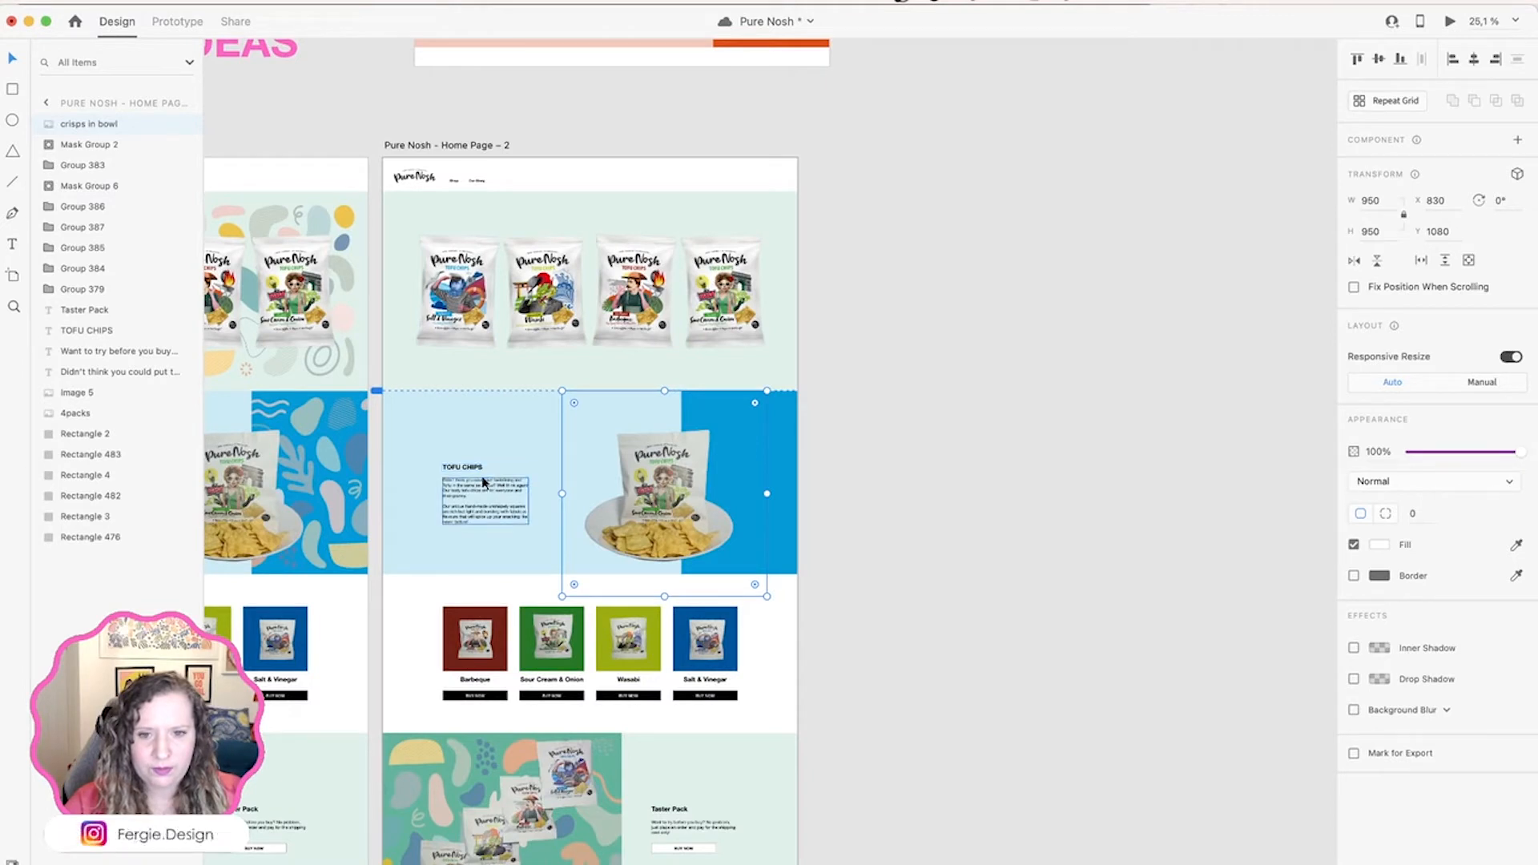
pyautogui.press('Delete')
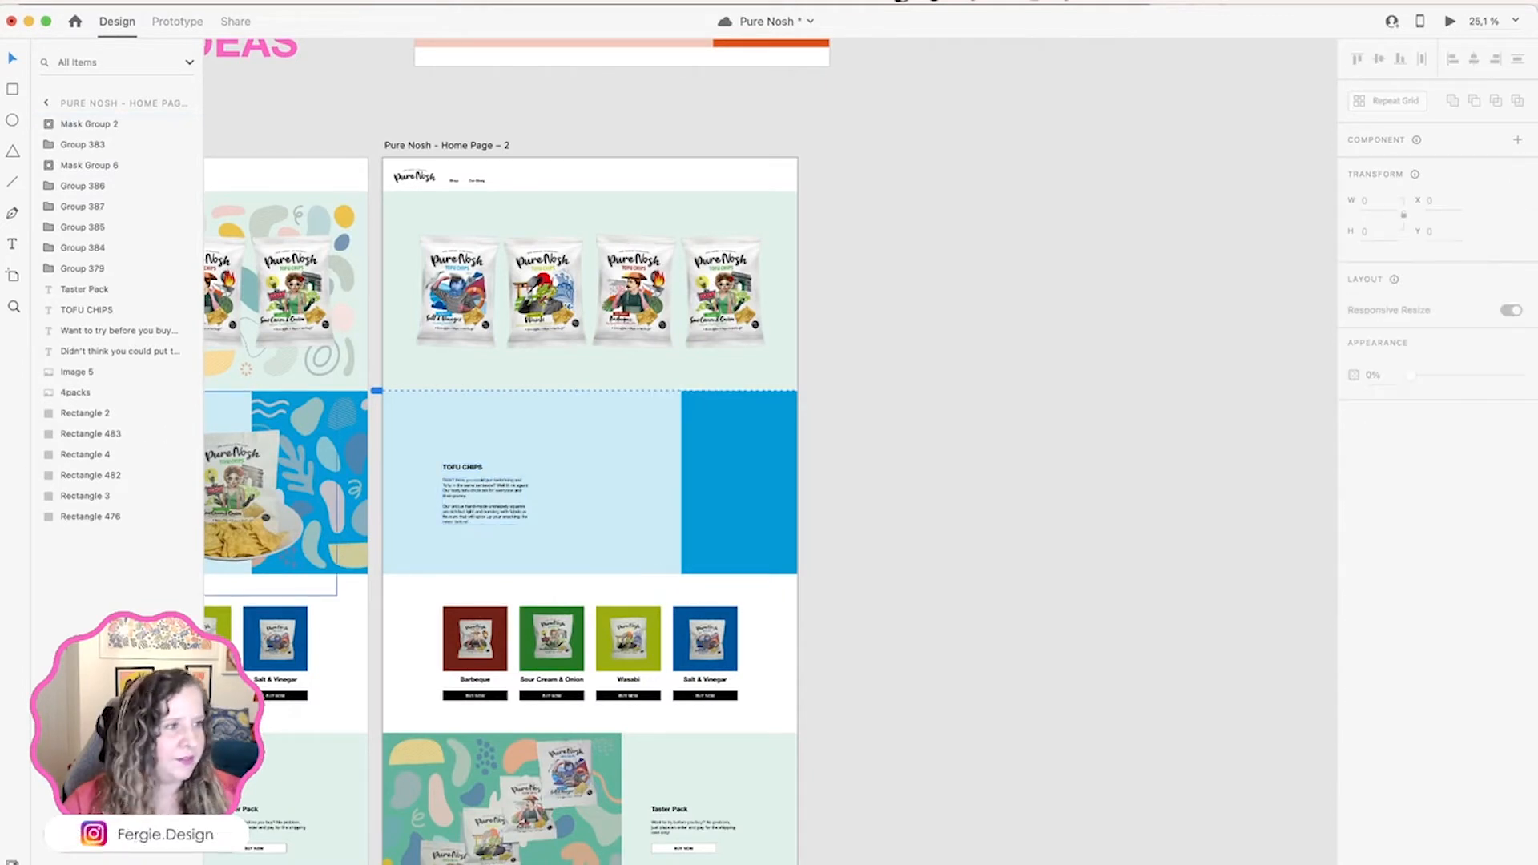
# Step: Place the salt&vinegar sailor illustration over the Tofu Chips section at X 809, Y 1080, sized 1018 by 848
pyautogui.moveTo(2, 520); pyautogui.dragTo(975, 519)
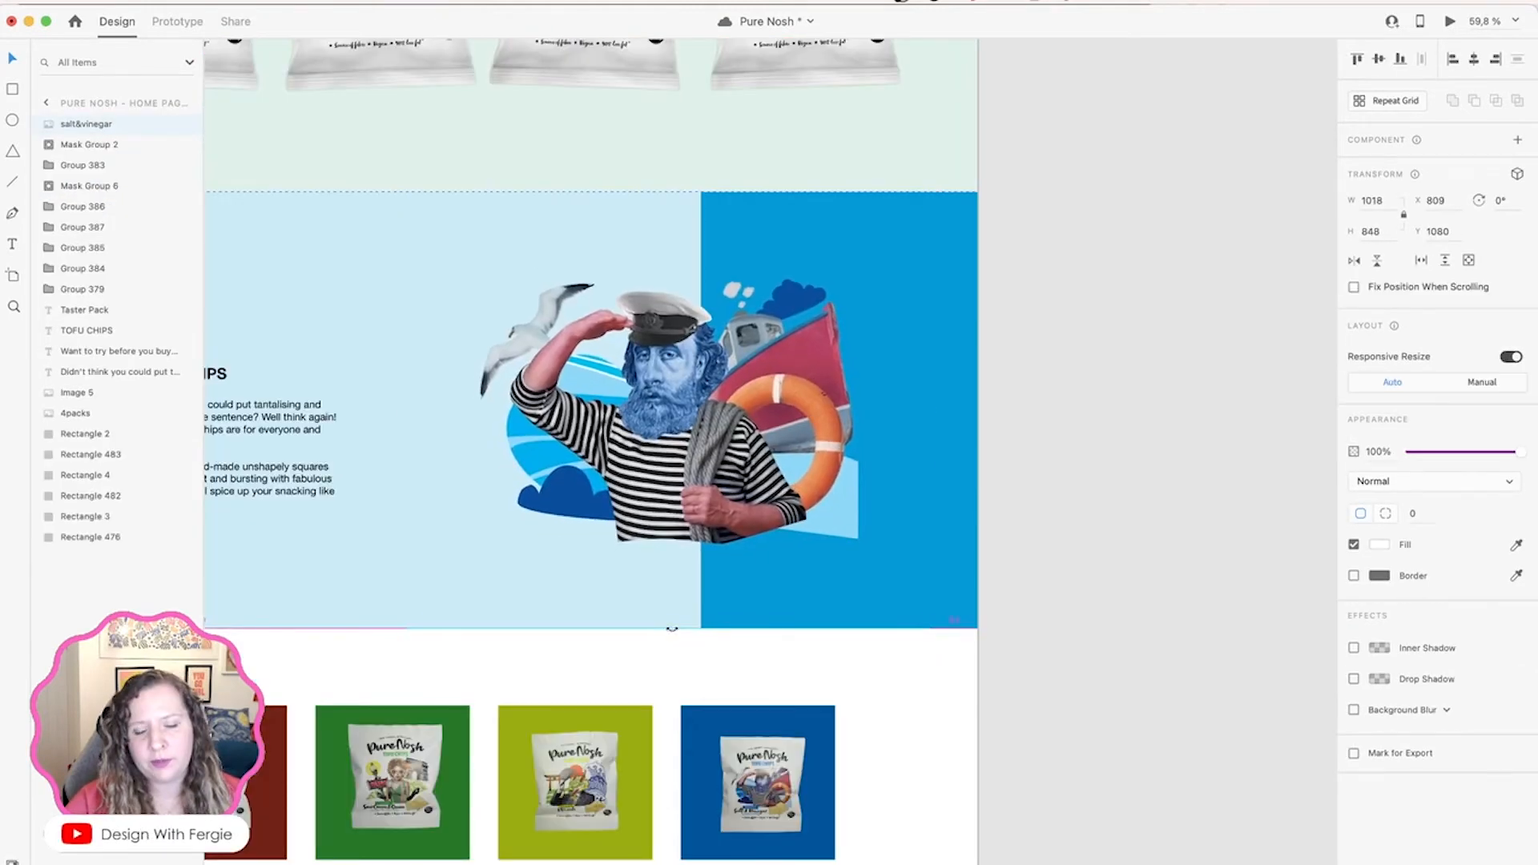
pyautogui.click(1074, 504)
pyautogui.hscroll(-5, 533, 385)
pyautogui.scroll(1, 533, 385)
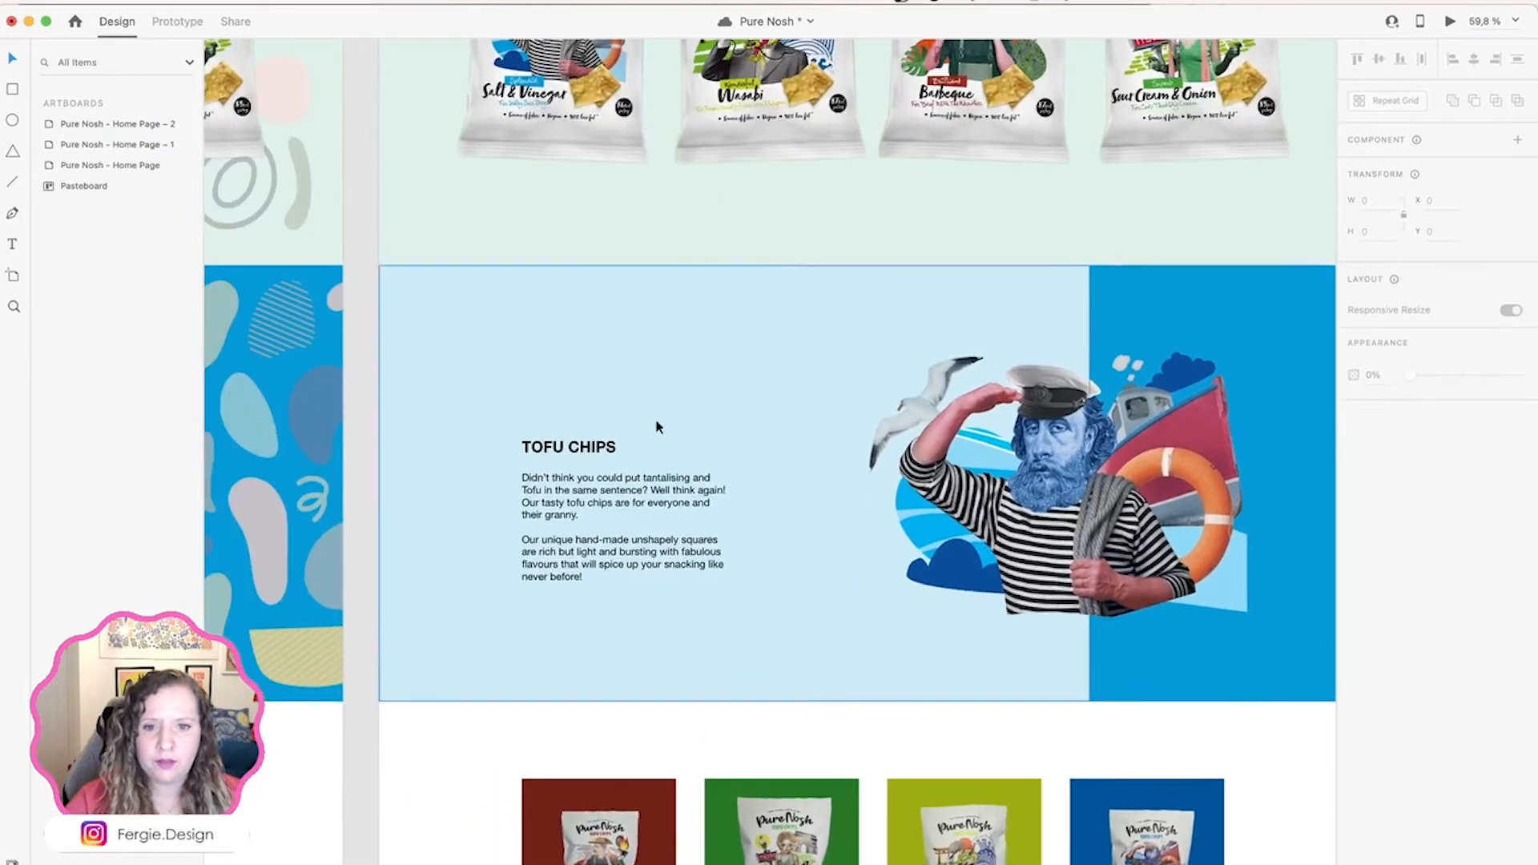
# Step: Replace the TOFU CHIPS heading with "Salt & Vinegar" and view the PNPNG20GSV.png pack image for its wording
pyautogui.click(579, 449)
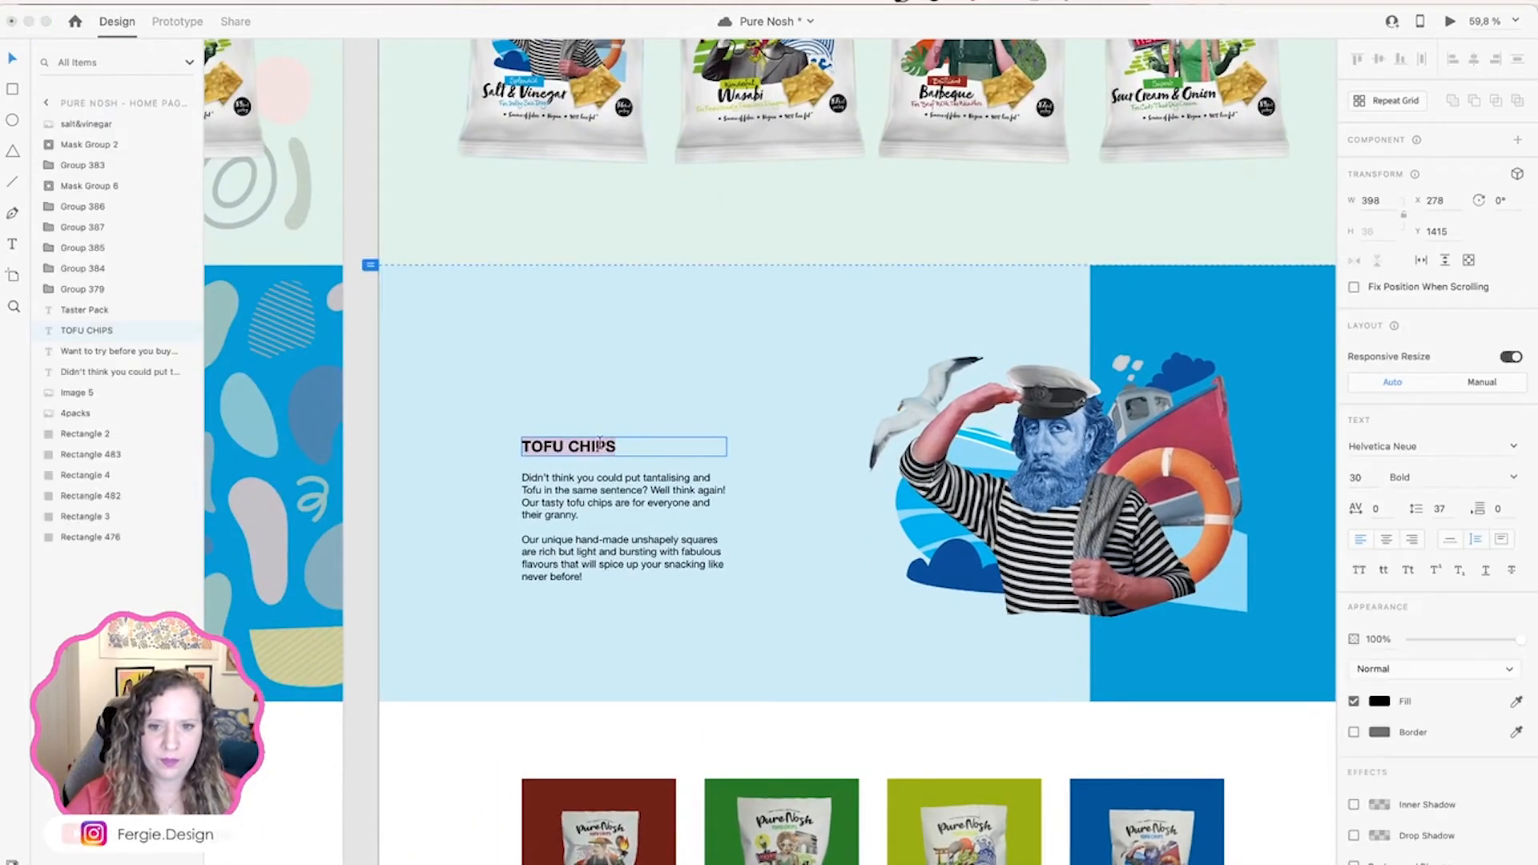
pyautogui.write('Salt &')
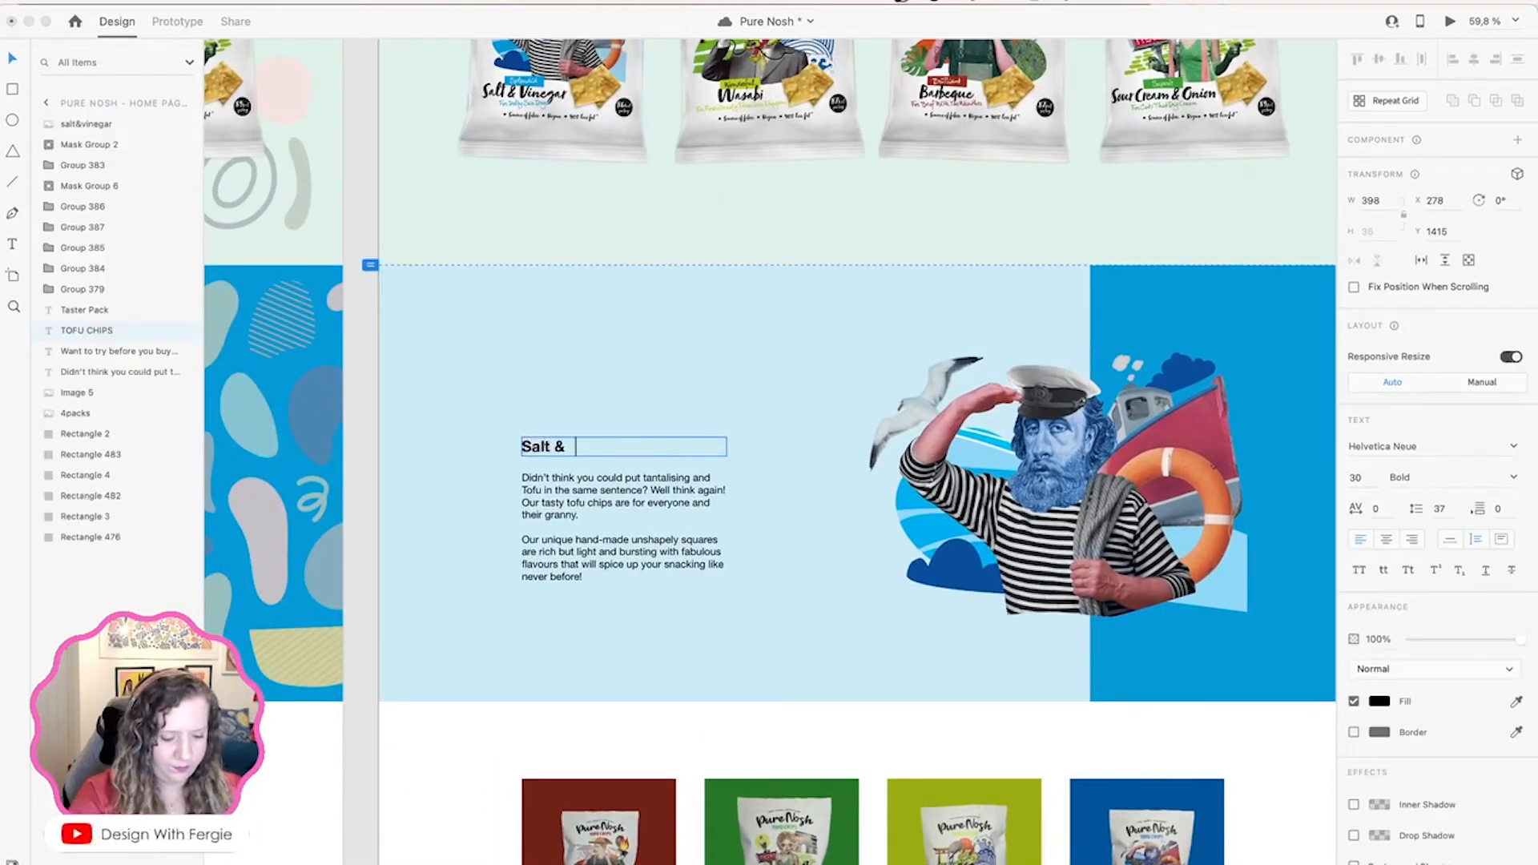
pyautogui.write(' Vinegar')
pyautogui.press('Escape')
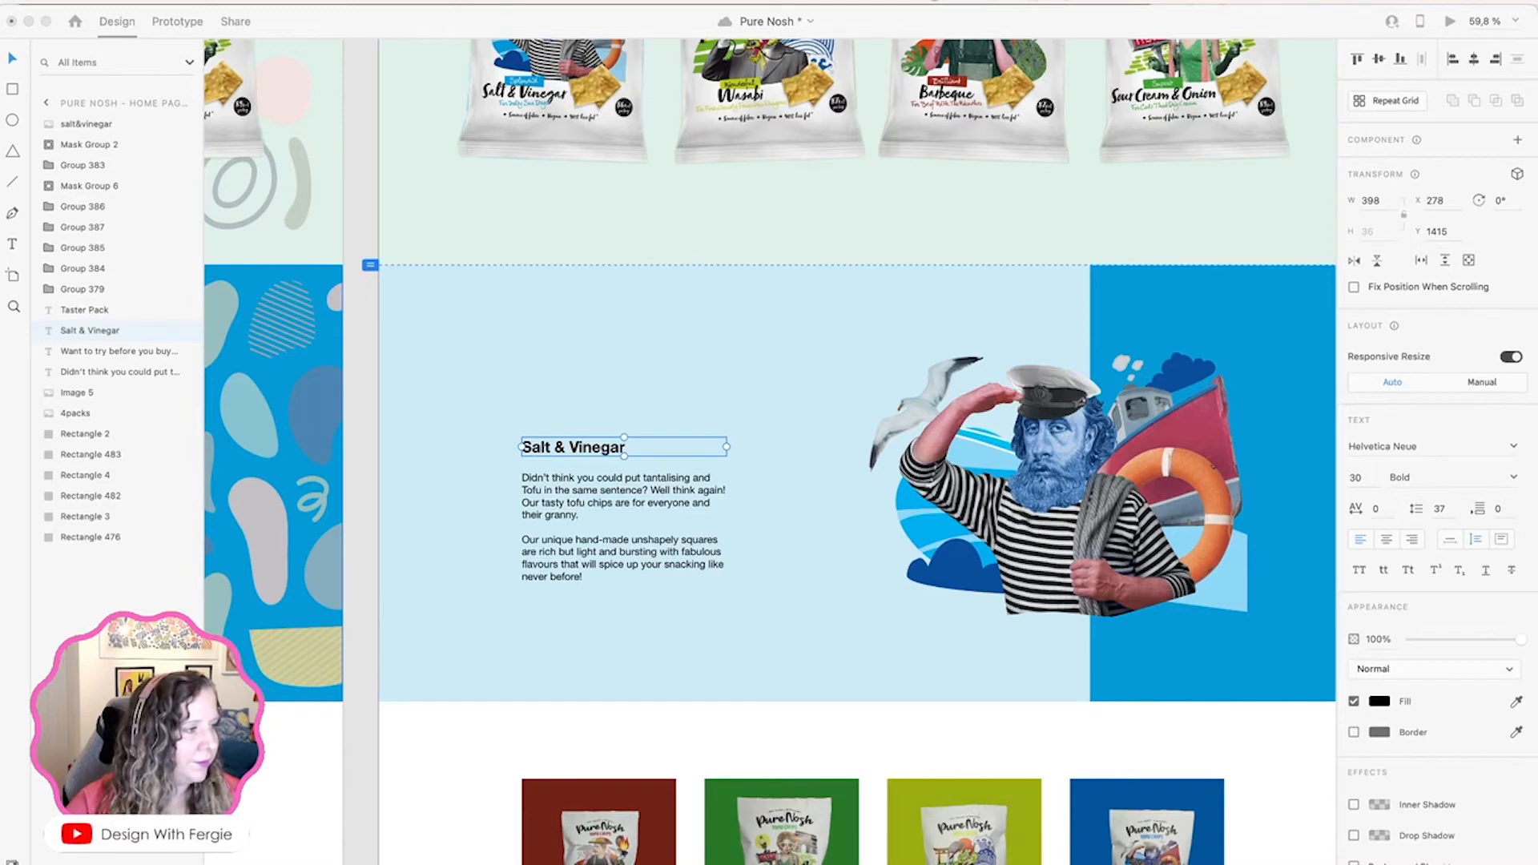
pyautogui.press('space')
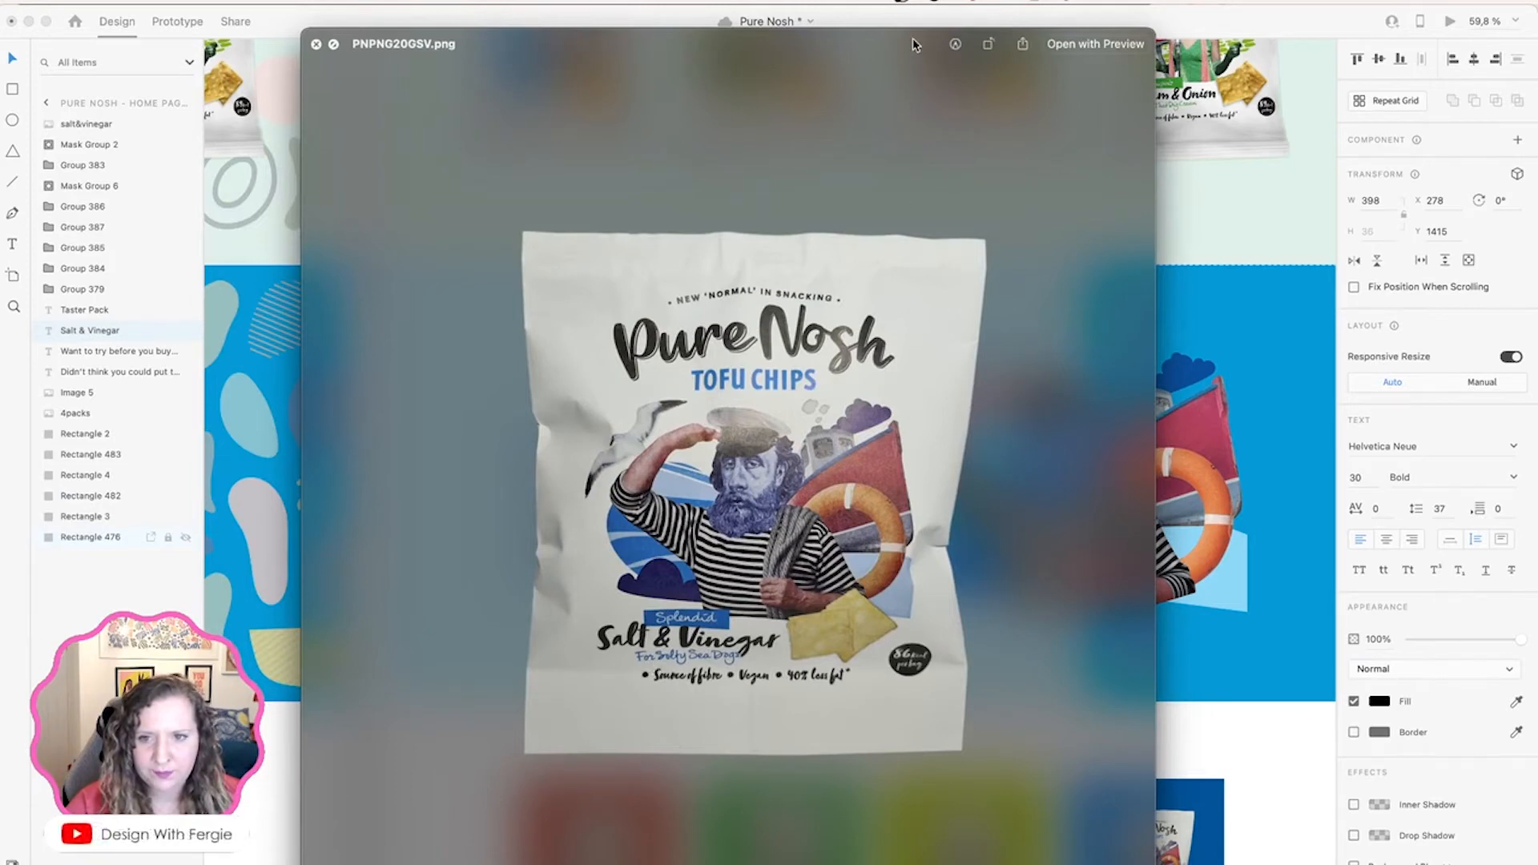
pyautogui.moveTo(906, 57); pyautogui.dragTo(0, 77)
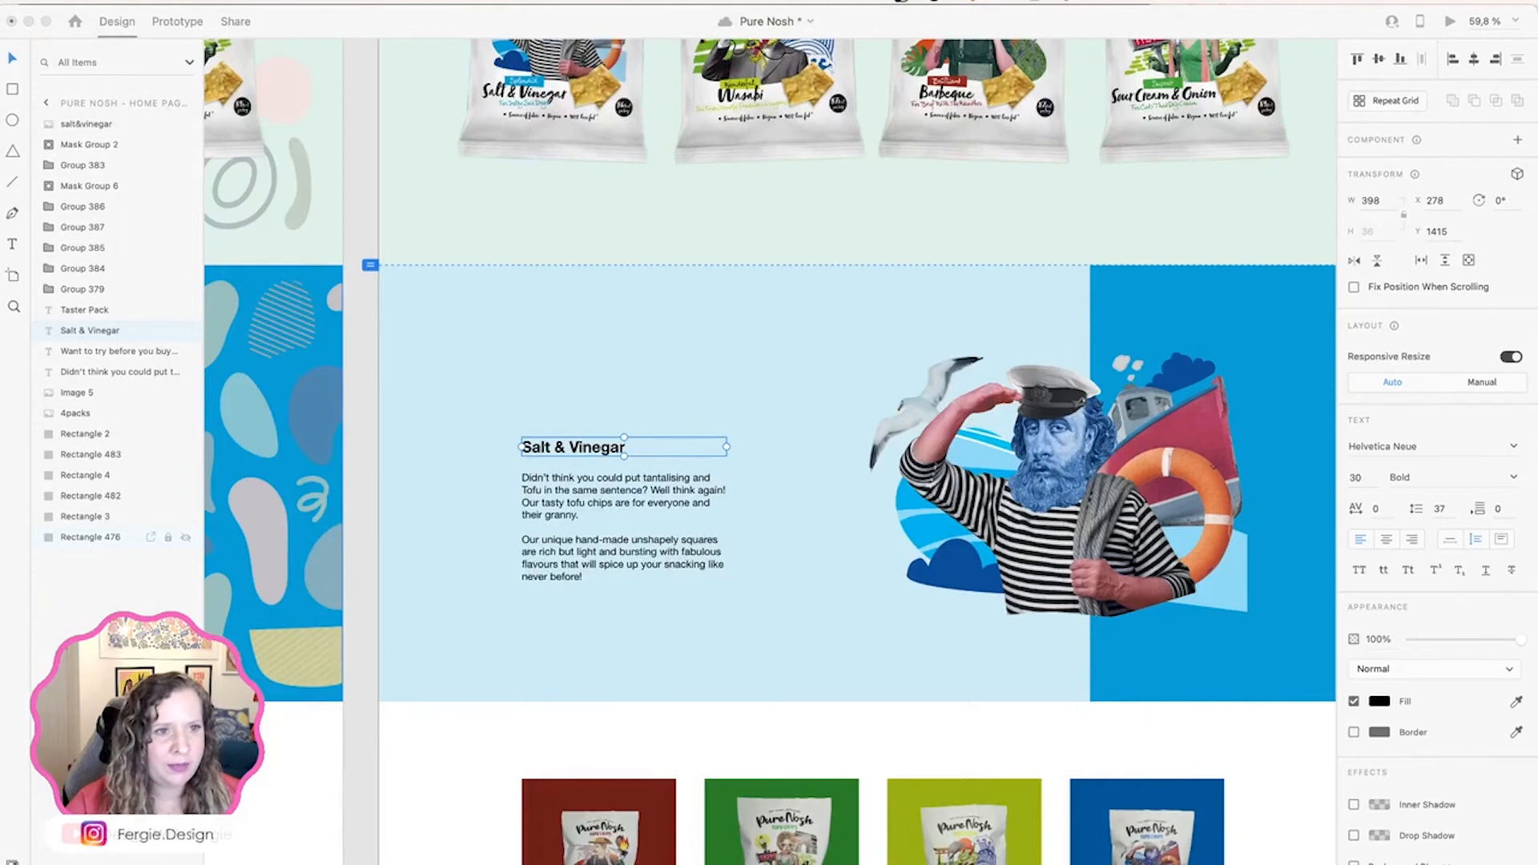
# Step: Copy the Barbeque card's BUY NOW button to X 278, Y 1755 beneath the Salt & Vinegar description
pyautogui.click(668, 568)
pyautogui.scroll(-5, 665, 567)
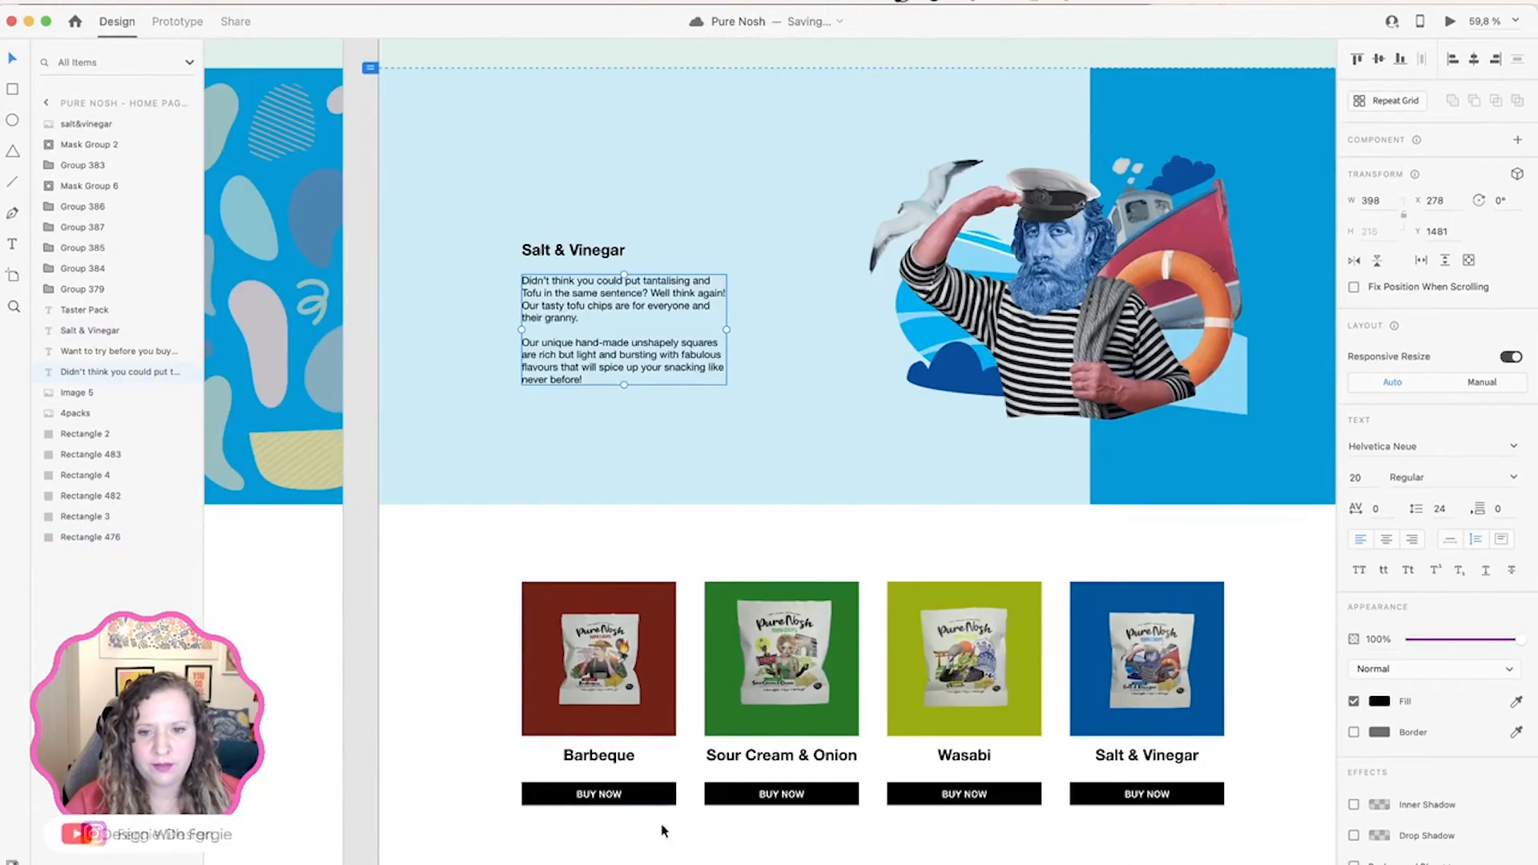
pyautogui.doubleClick(663, 801)
pyautogui.press('super+c')
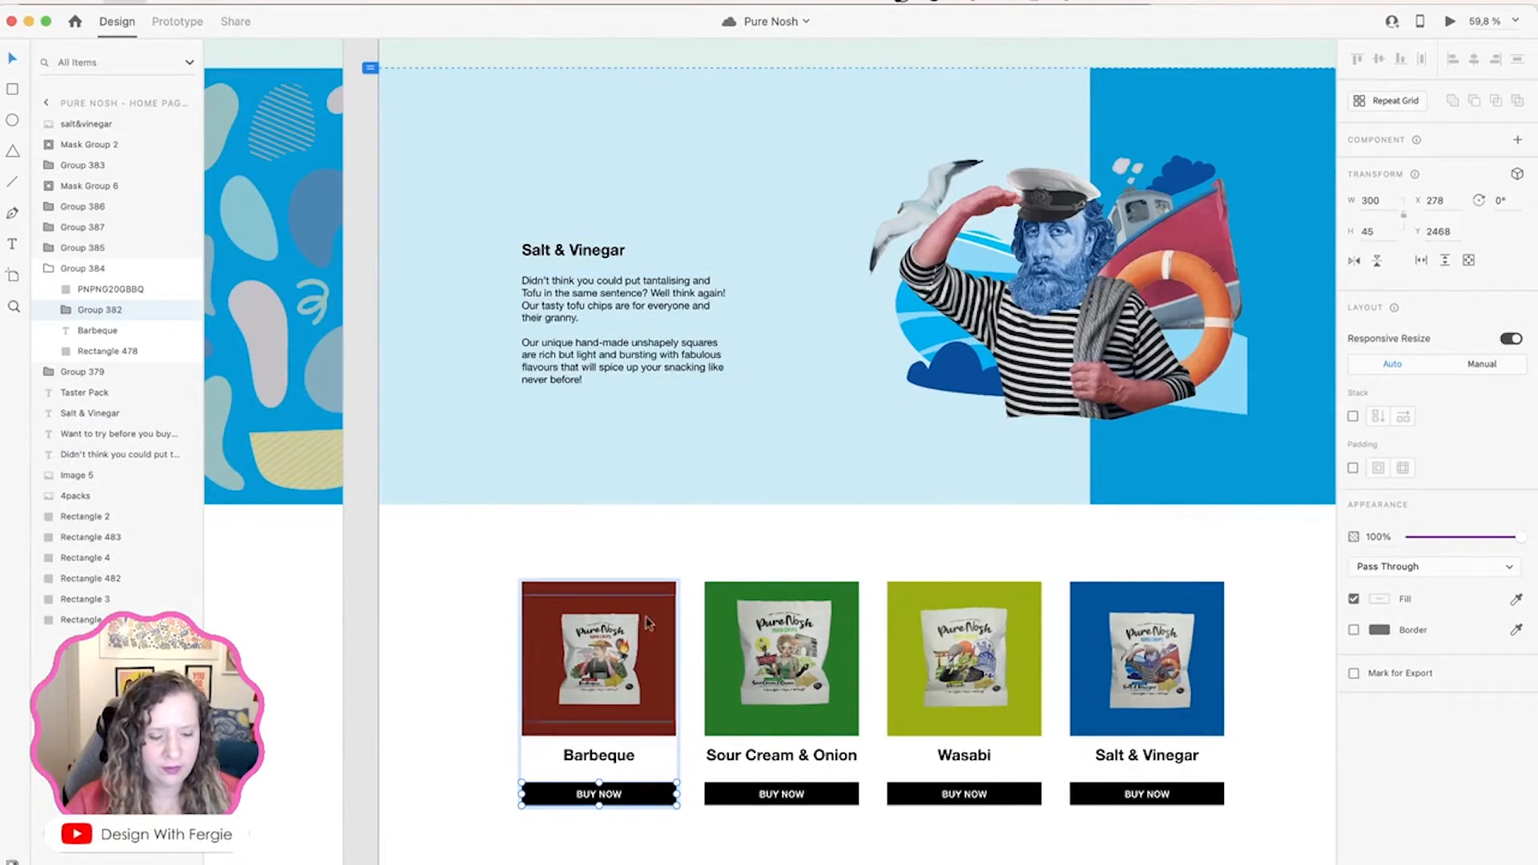
pyautogui.click(621, 471)
pyautogui.press('super+v')
pyautogui.moveTo(644, 433); pyautogui.dragTo(635, 429)
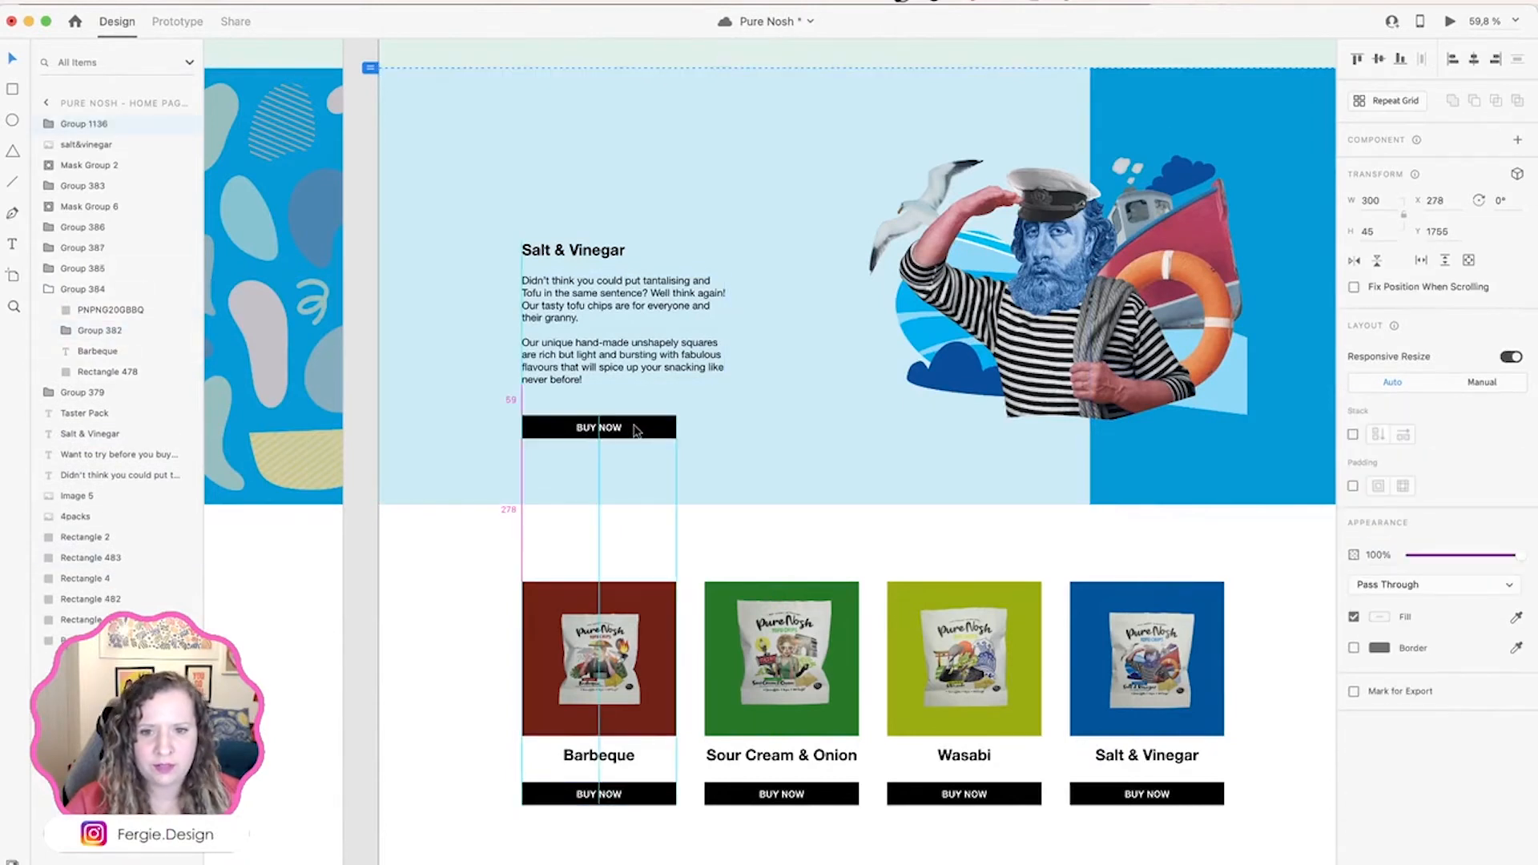
# Step: Replace the description under the Salt & Vinegar heading with "For salty sea dogs"
pyautogui.click(612, 360)
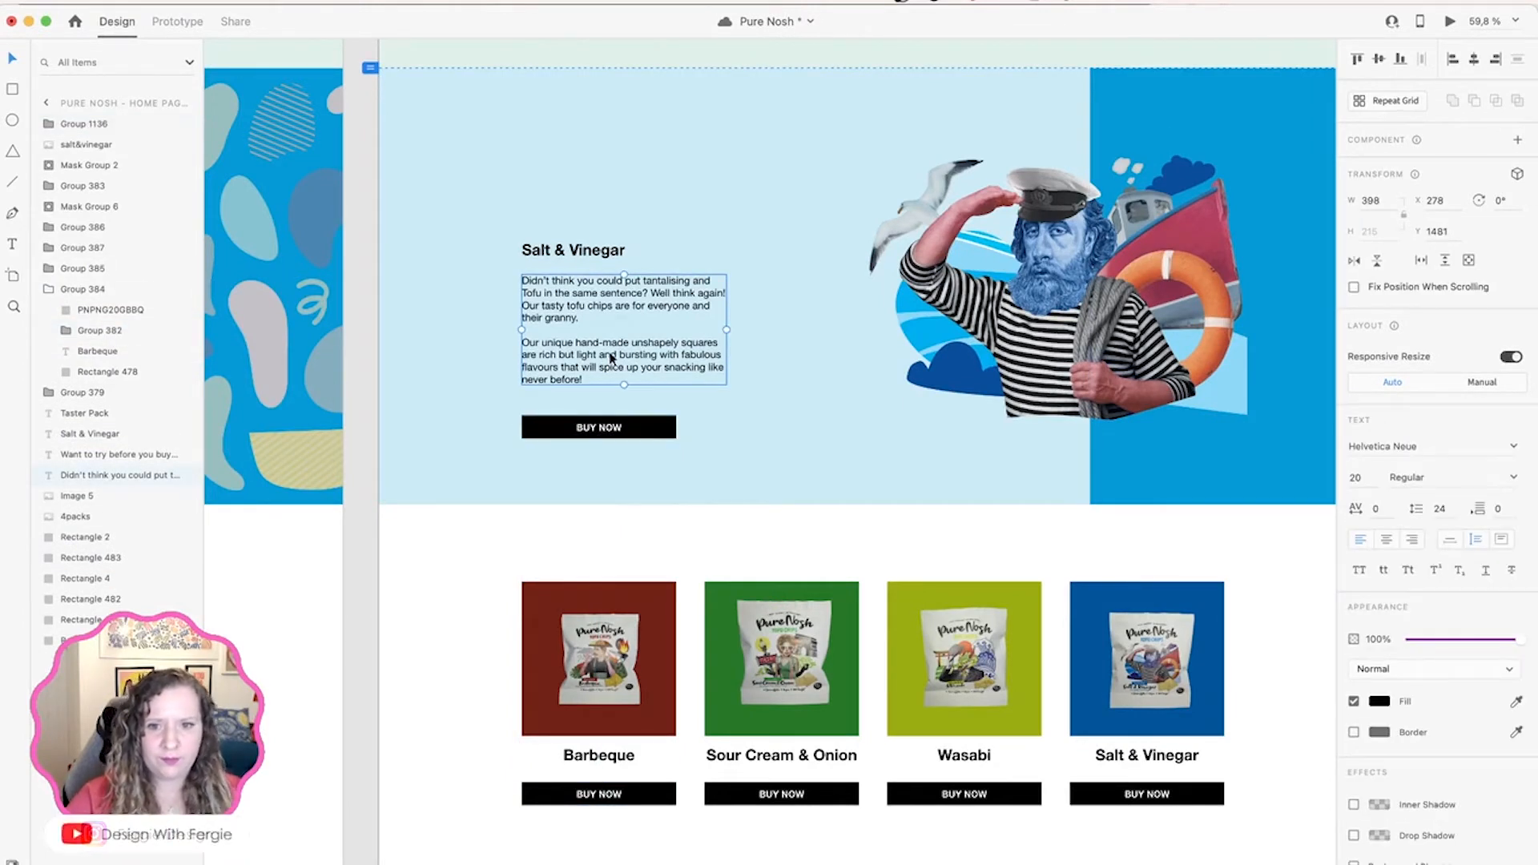
pyautogui.doubleClick(612, 357)
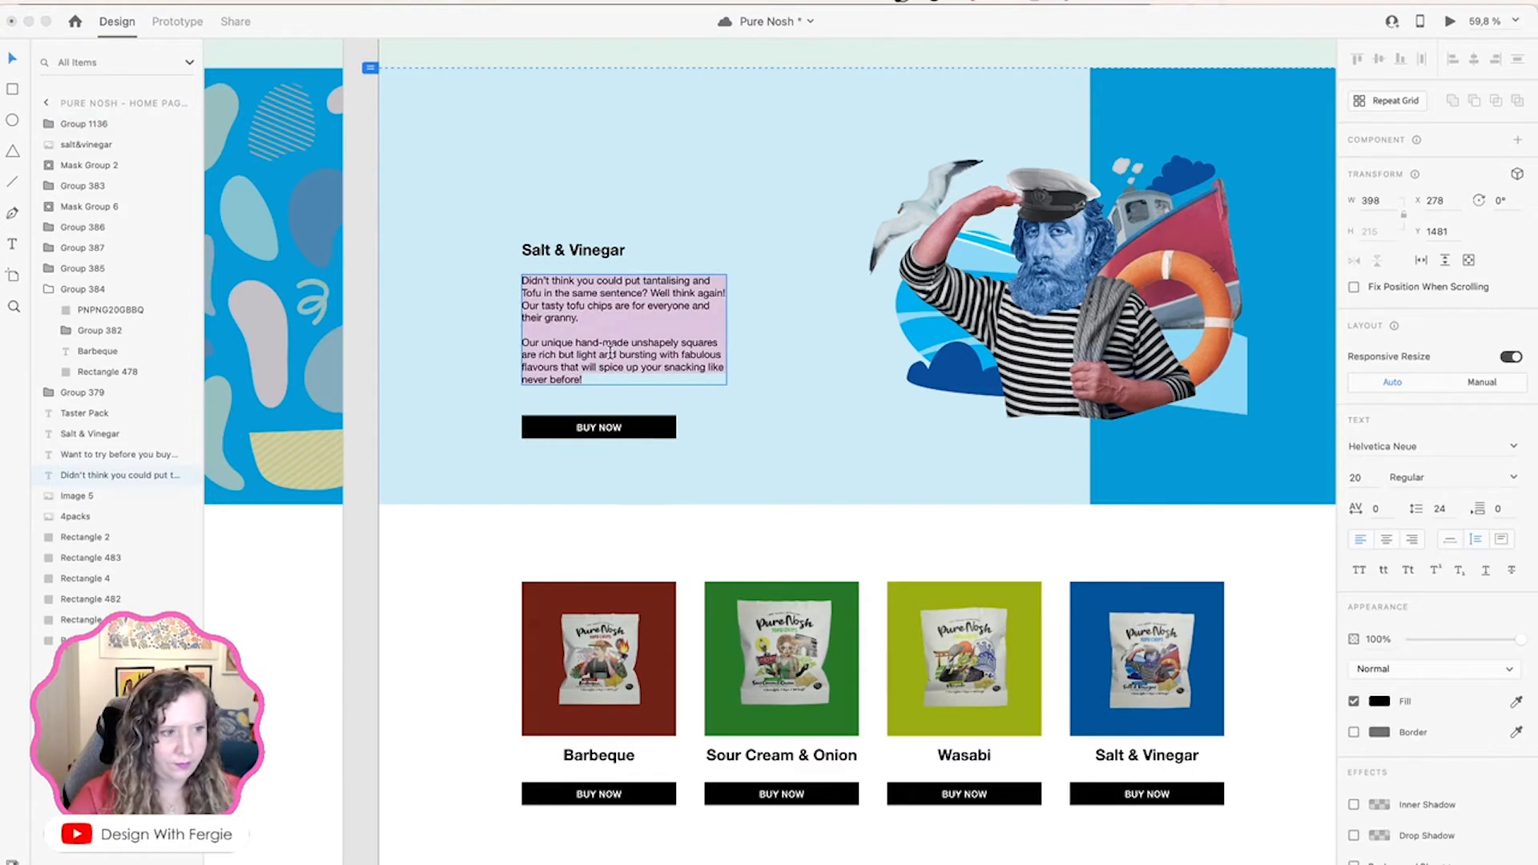
pyautogui.write('For salty')
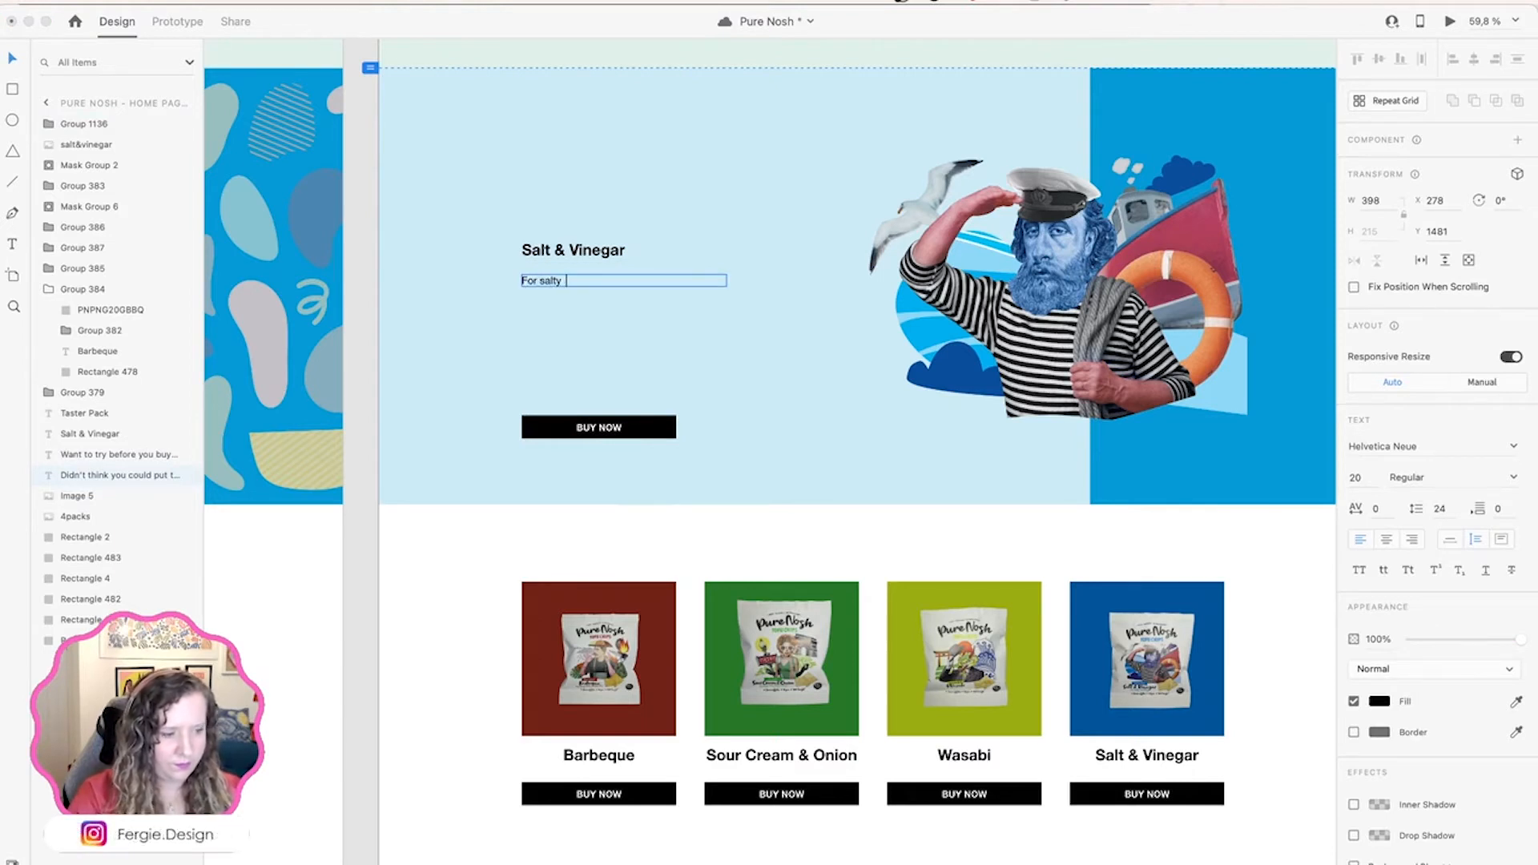
pyautogui.write(' sea dogs')
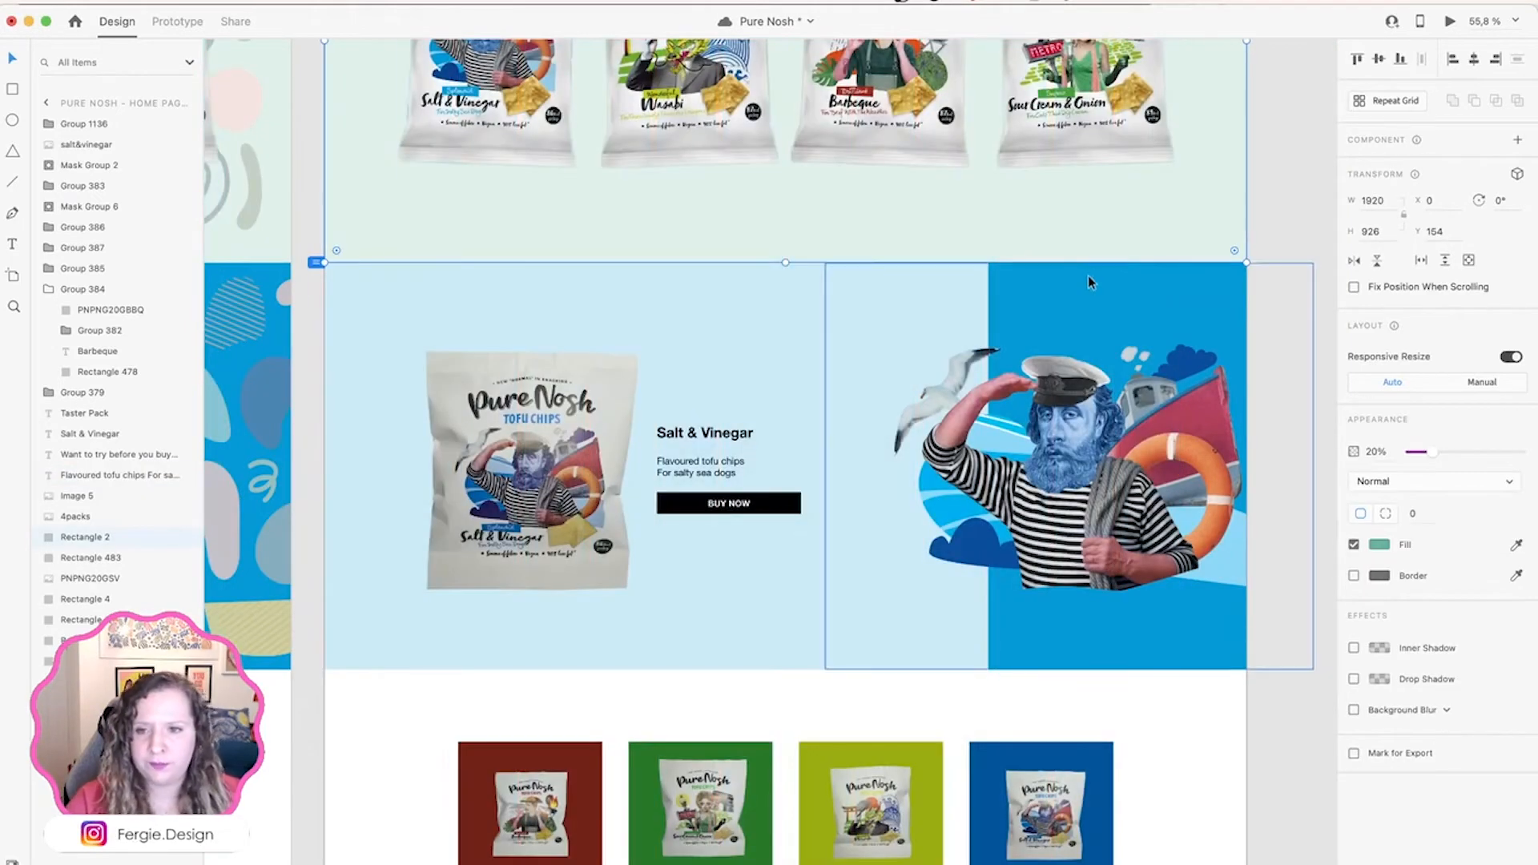
# Step: Set the wide panel behind the Salt & Vinegar text to 100% opacity, lighten the narrow panel, and check the section in preview
pyautogui.click(801, 288)
pyautogui.press('0')
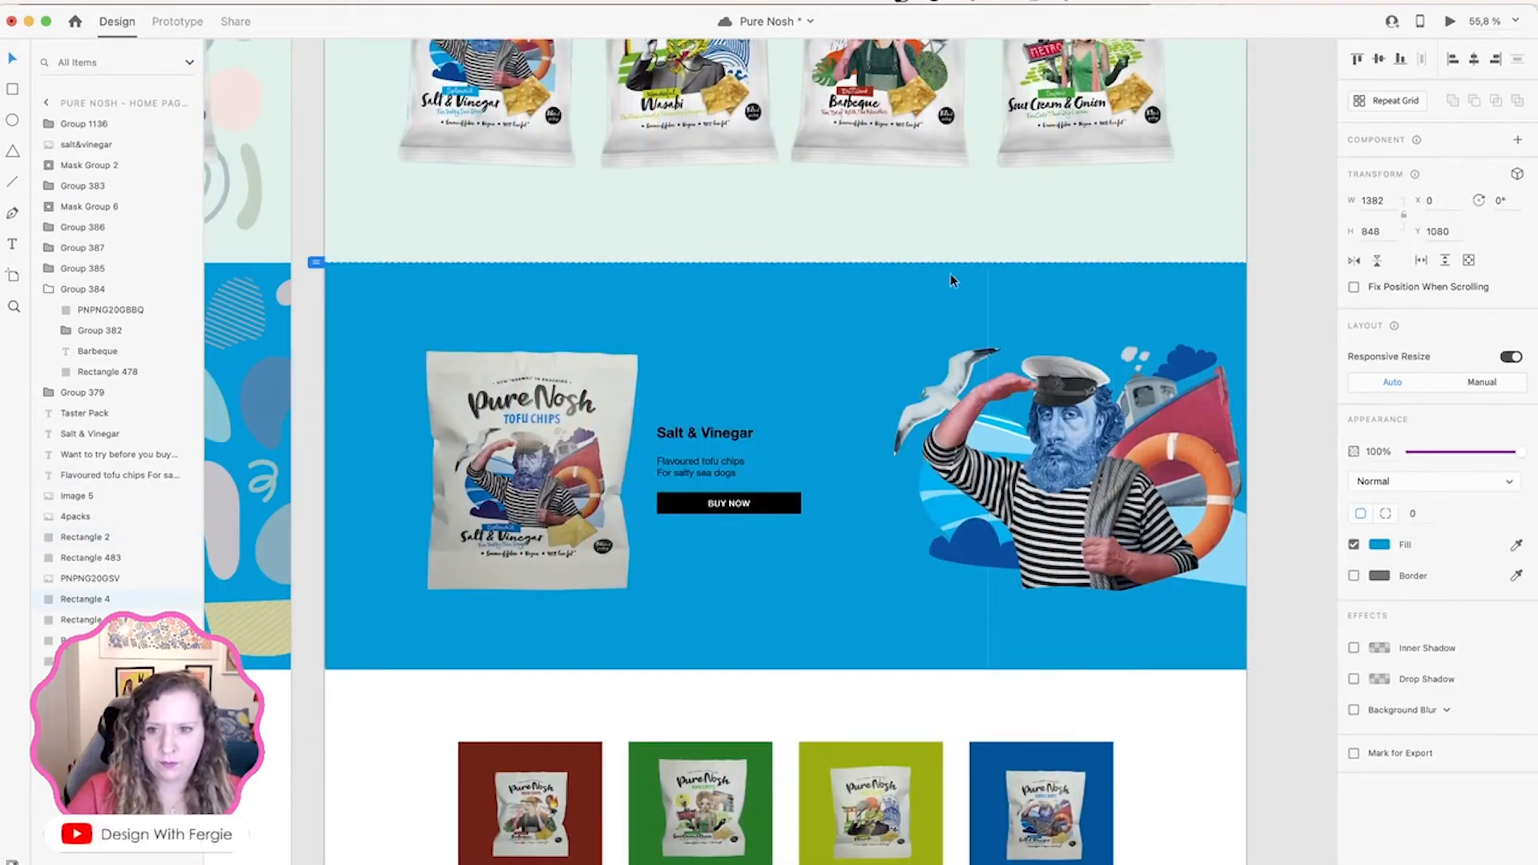
pyautogui.click(1025, 267)
pyautogui.press('super+Return')
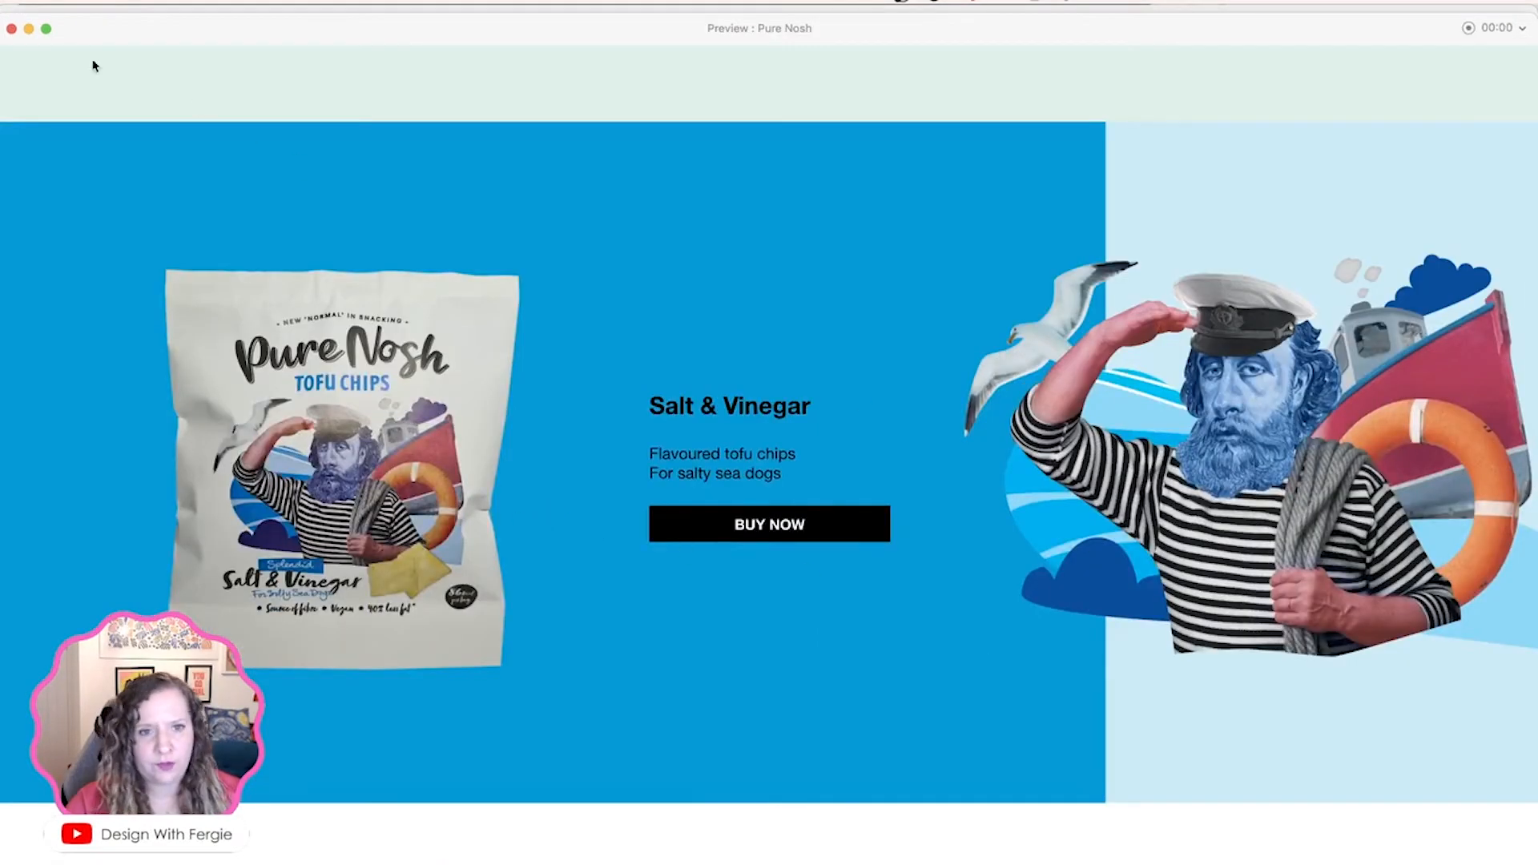
pyautogui.click(12, 29)
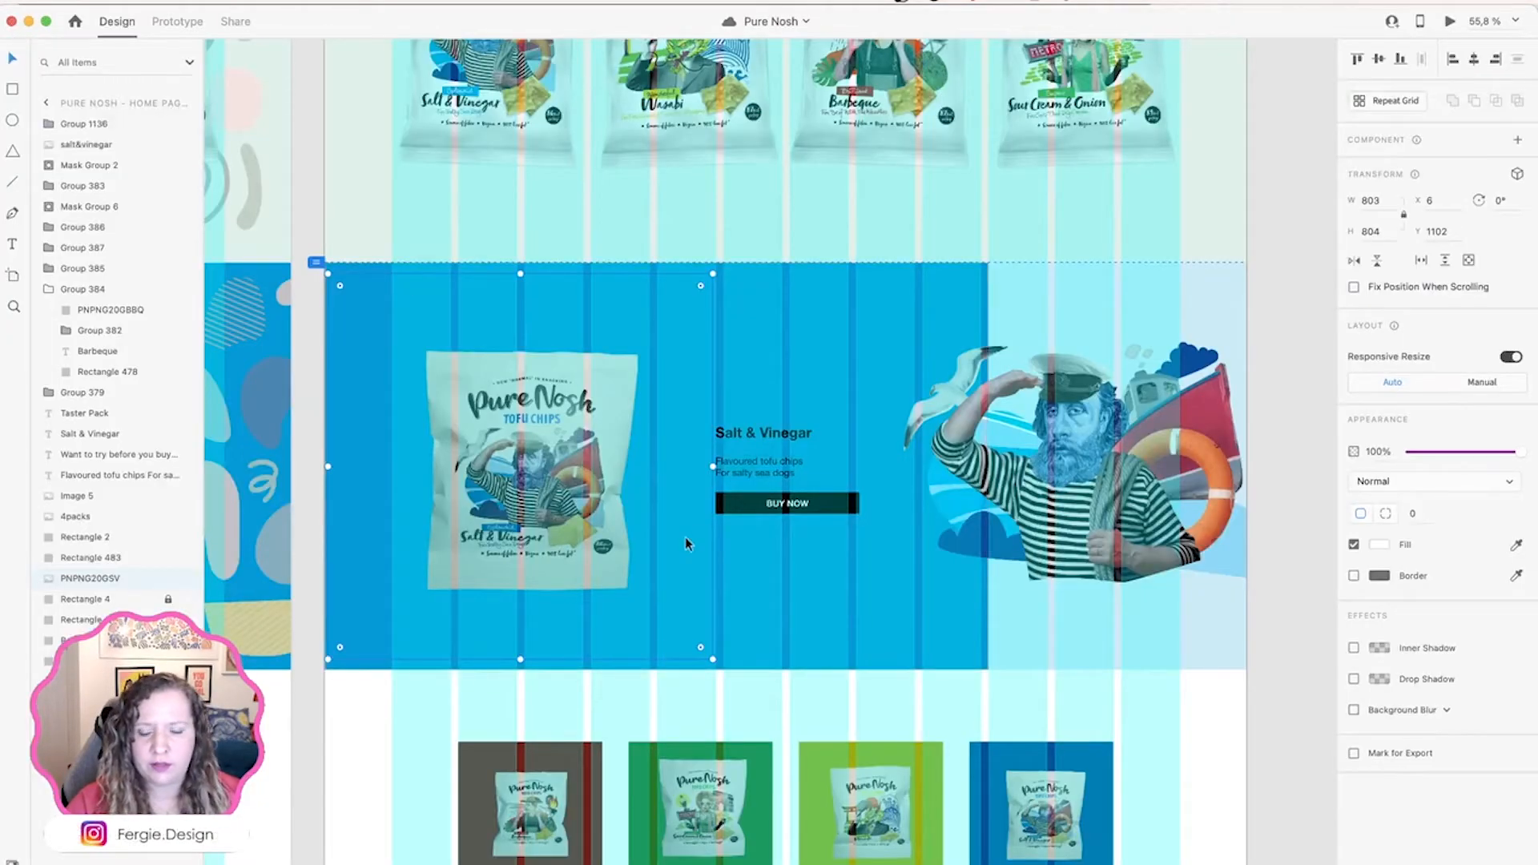
# Step: Clear the area below the Salt & Vinegar section by grouping the four product cards onto the pasteboard and deleting the Taster Pack section
pyautogui.press('super+shift+apostrophe')
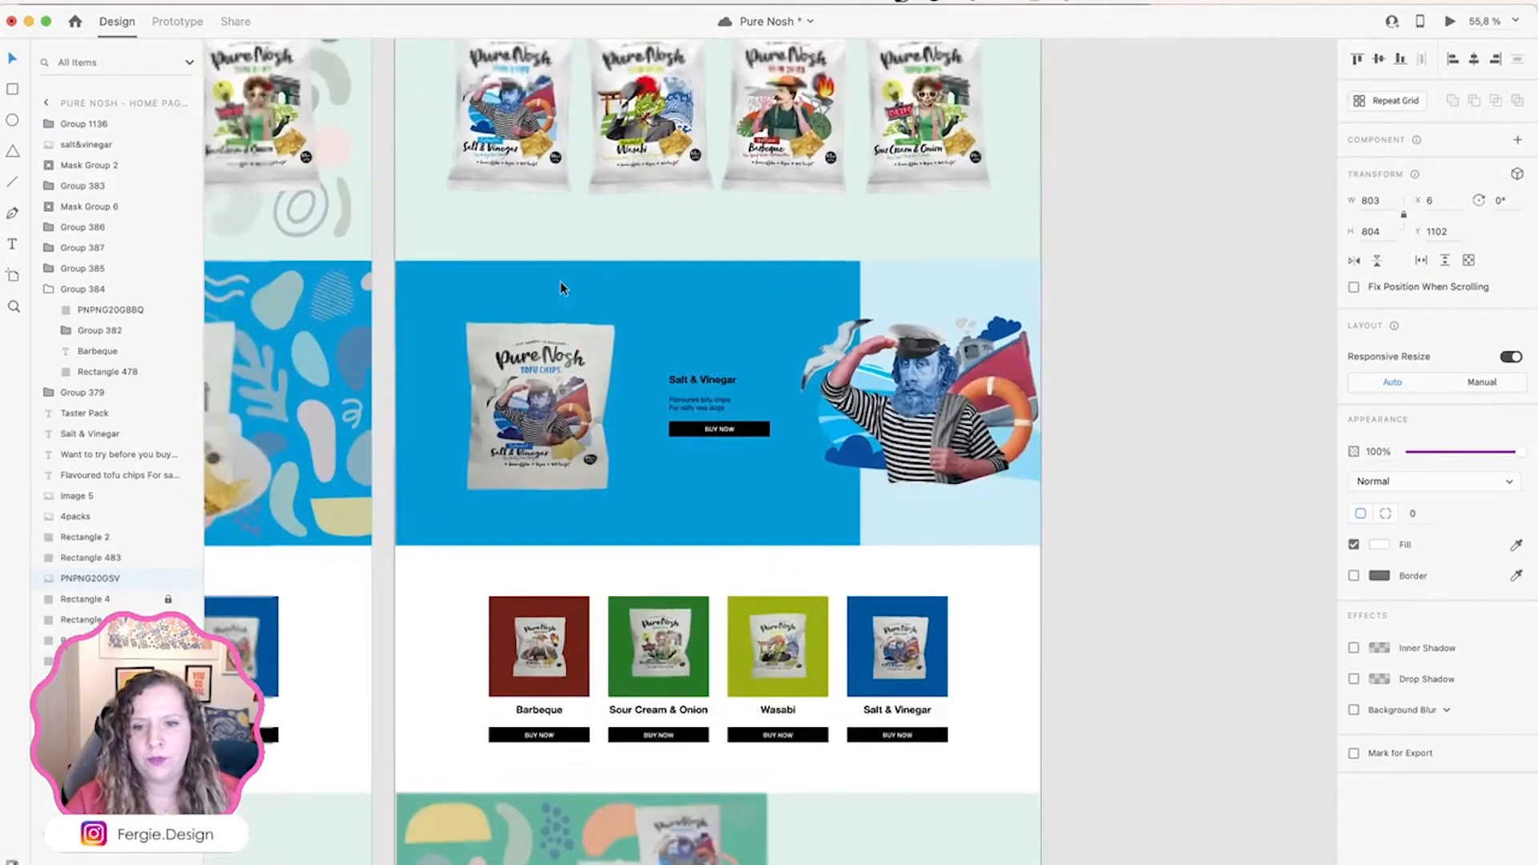
pyautogui.scroll(-10, 560, 287)
pyautogui.moveTo(458, 159); pyautogui.dragTo(960, 307)
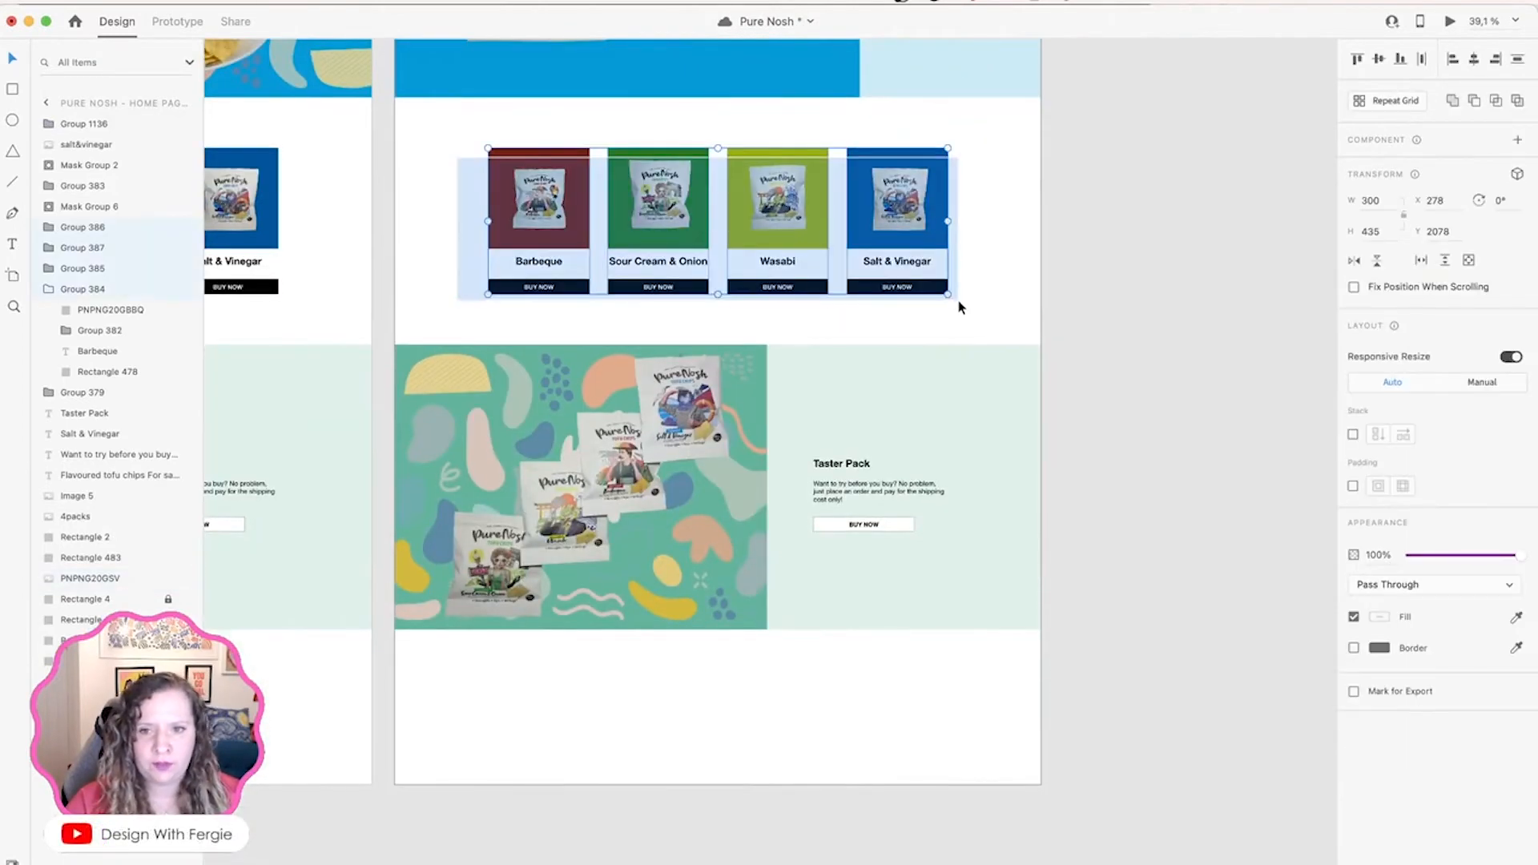
pyautogui.press('super+g')
pyautogui.moveTo(514, 205); pyautogui.dragTo(1091, 205)
pyautogui.moveTo(876, 306); pyautogui.dragTo(492, 430)
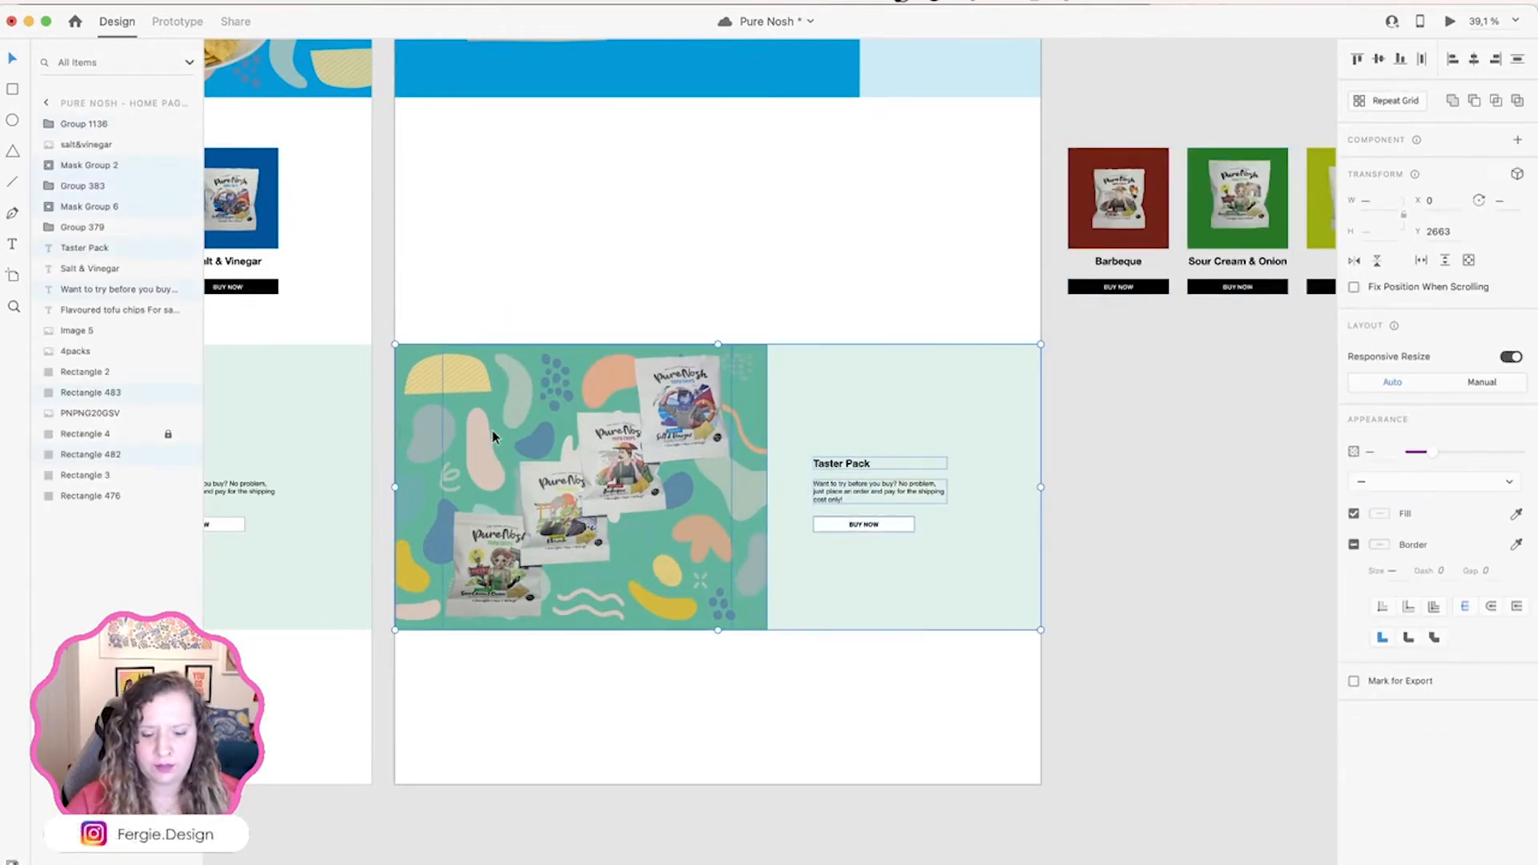
pyautogui.press('Delete')
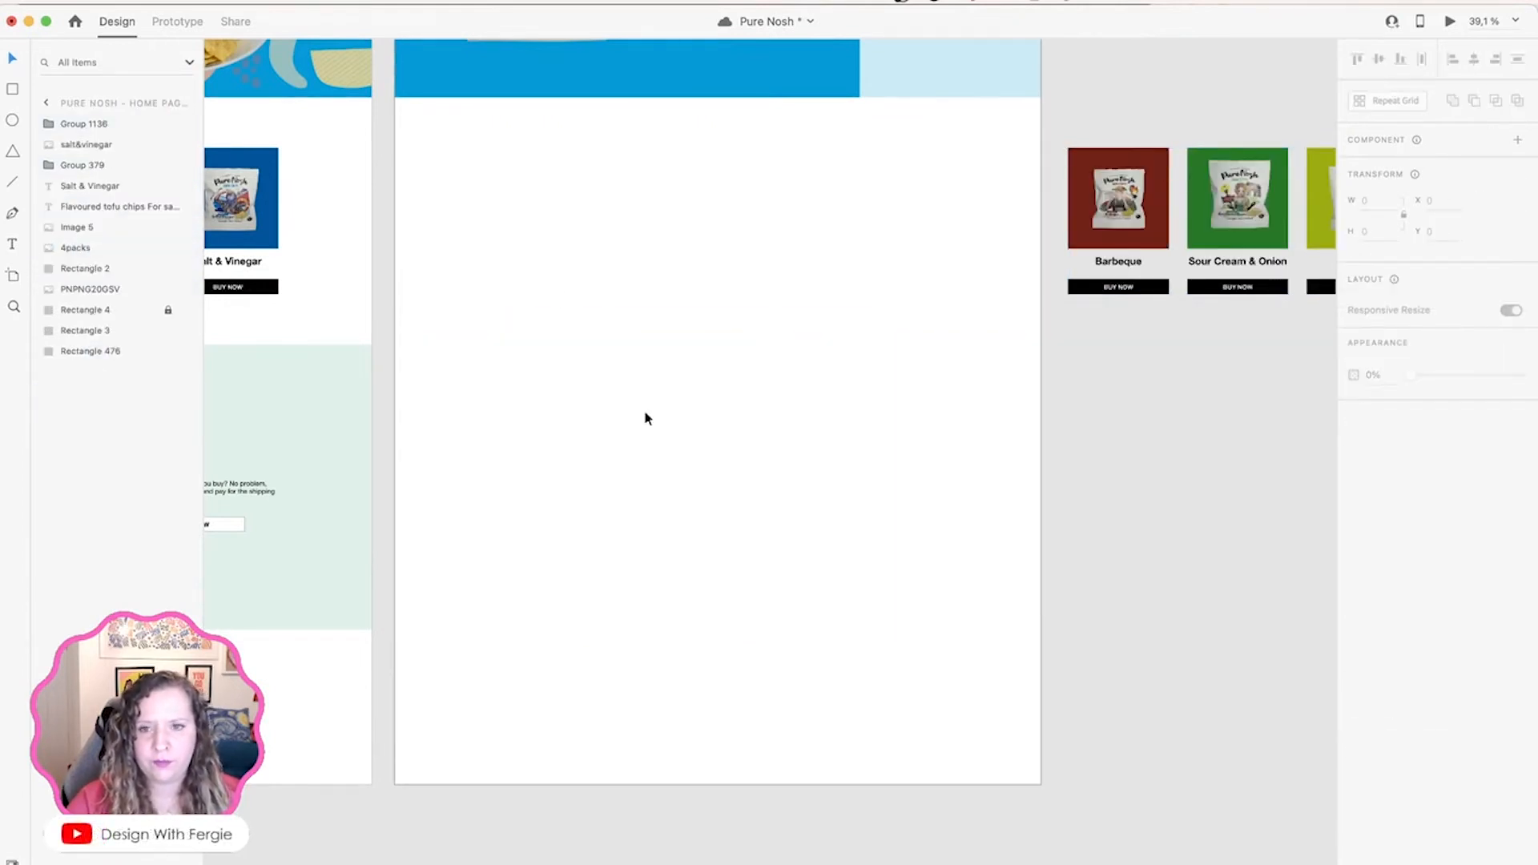
# Step: Duplicate the complete Salt & Vinegar section, including its background panels, directly beneath the original at X 0, Y 1928
pyautogui.moveTo(728, 248); pyautogui.dragTo(789, 551)
pyautogui.moveTo(1017, 447); pyautogui.dragTo(567, 133)
pyautogui.moveTo(580, 293); pyautogui.dragTo(584, 521)
pyautogui.press('super+z')
pyautogui.press('super+l')
pyautogui.moveTo(570, 217); pyautogui.dragTo(571, 501)
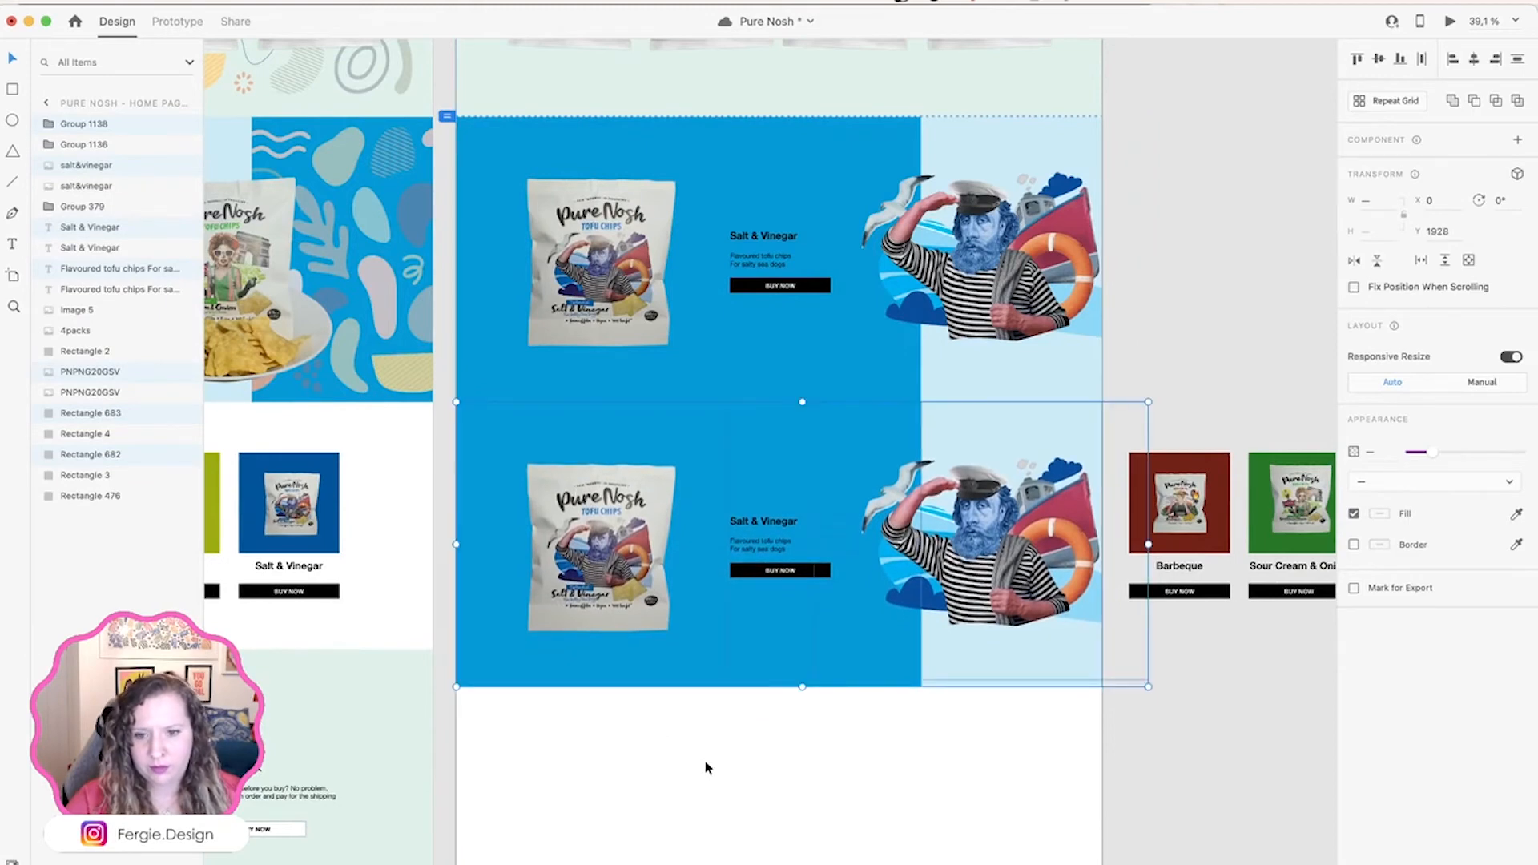
# Step: Add a third copy of the Salt & Vinegar section directly below the second at X 0, Y 2776
pyautogui.scroll(-5, 772, 561)
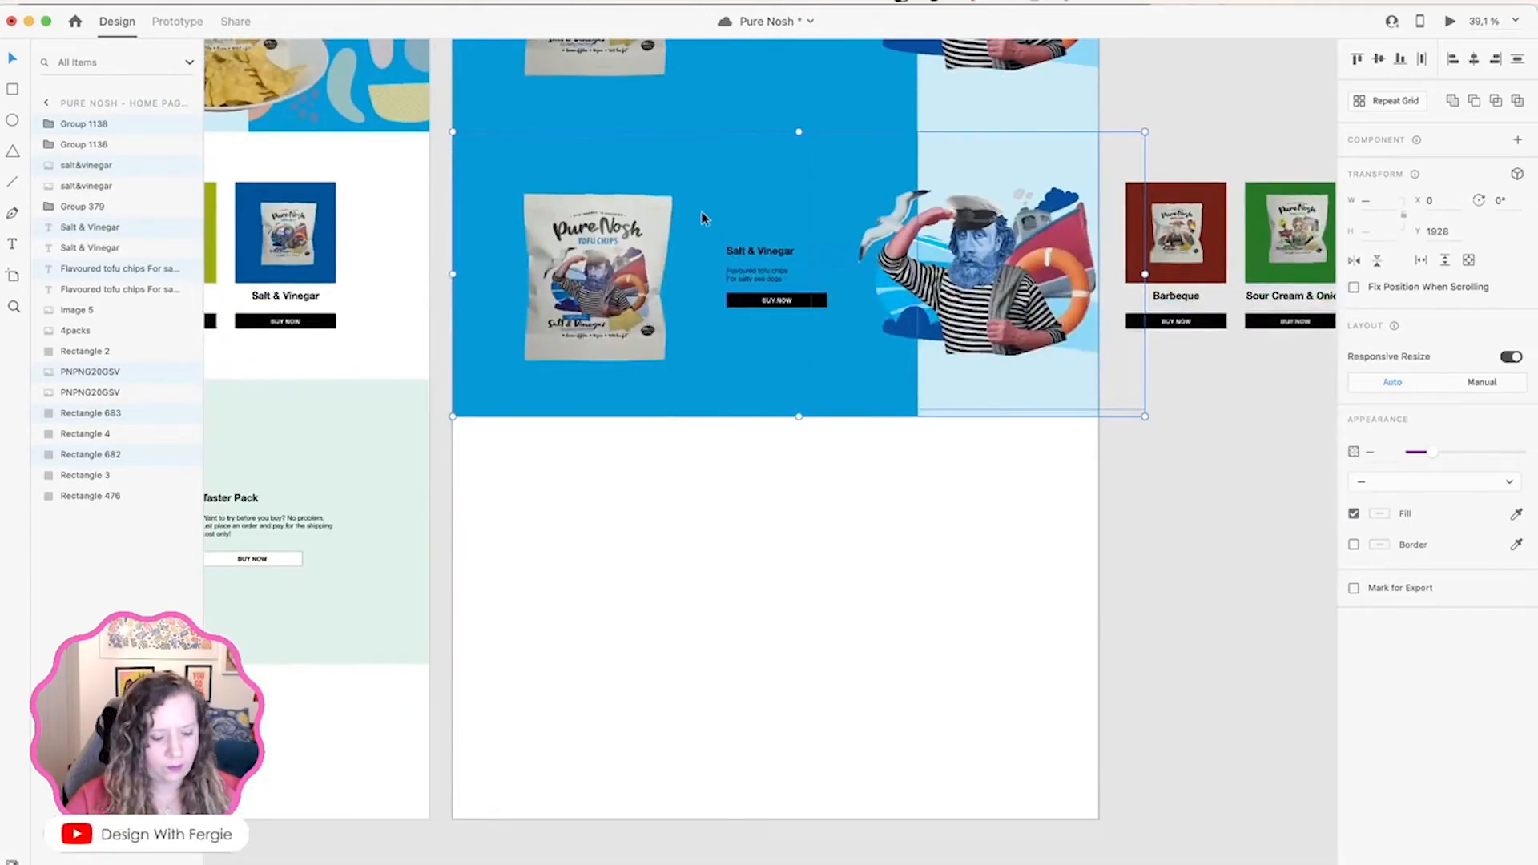
pyautogui.moveTo(700, 204); pyautogui.dragTo(708, 488)
pyautogui.scroll(3, 708, 493)
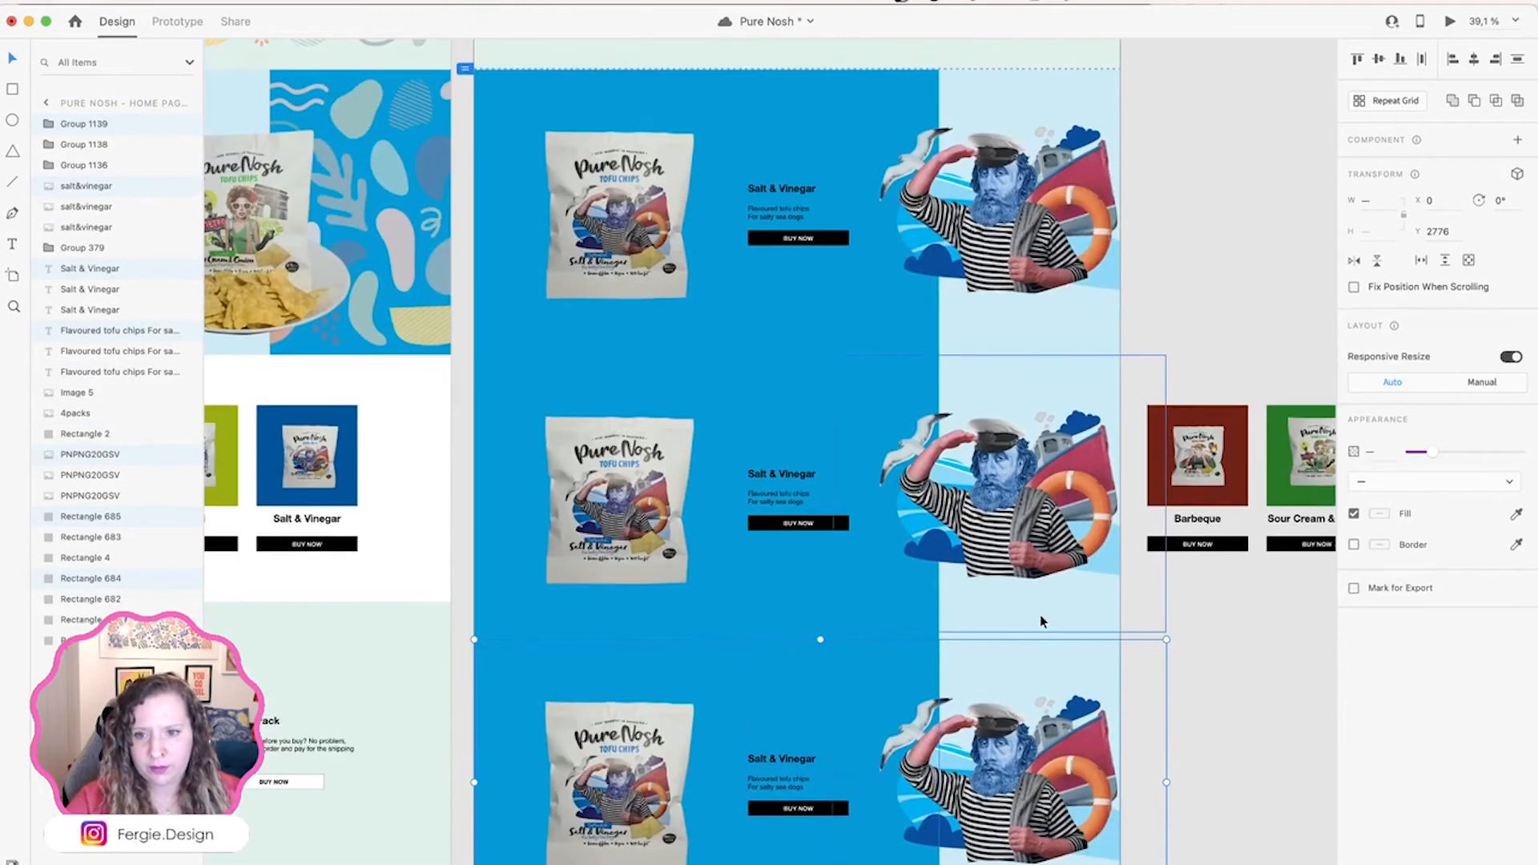
# Step: Mirror the middle section's background by aligning the narrow panel to the artboard's left edge and the wide panel to its right edge
pyautogui.scroll(3, 973, 631)
pyautogui.click(969, 643)
pyautogui.moveTo(957, 641); pyautogui.dragTo(293, 620)
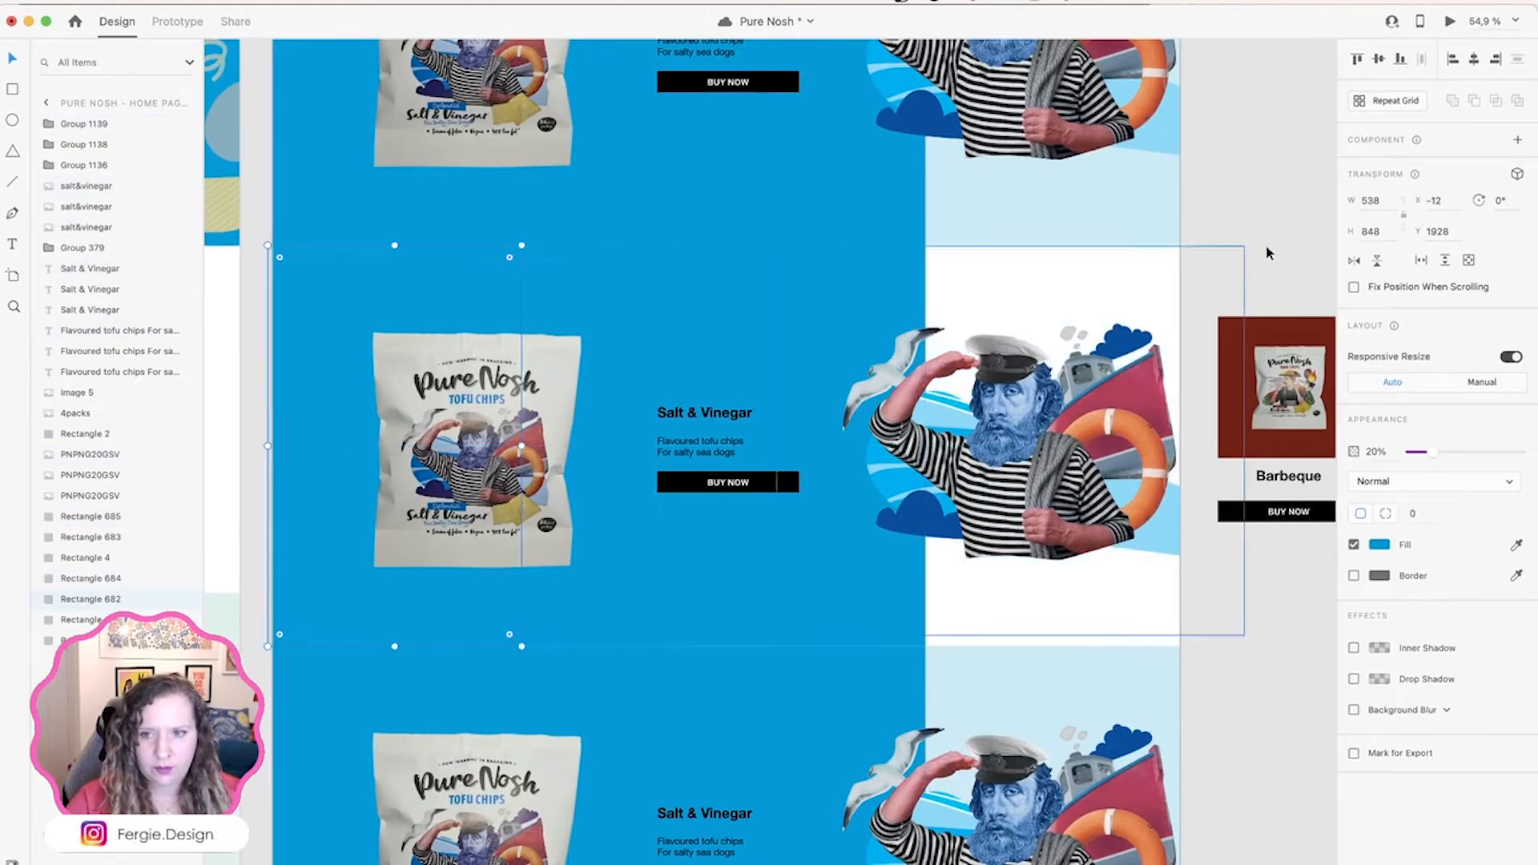
pyautogui.click(1456, 60)
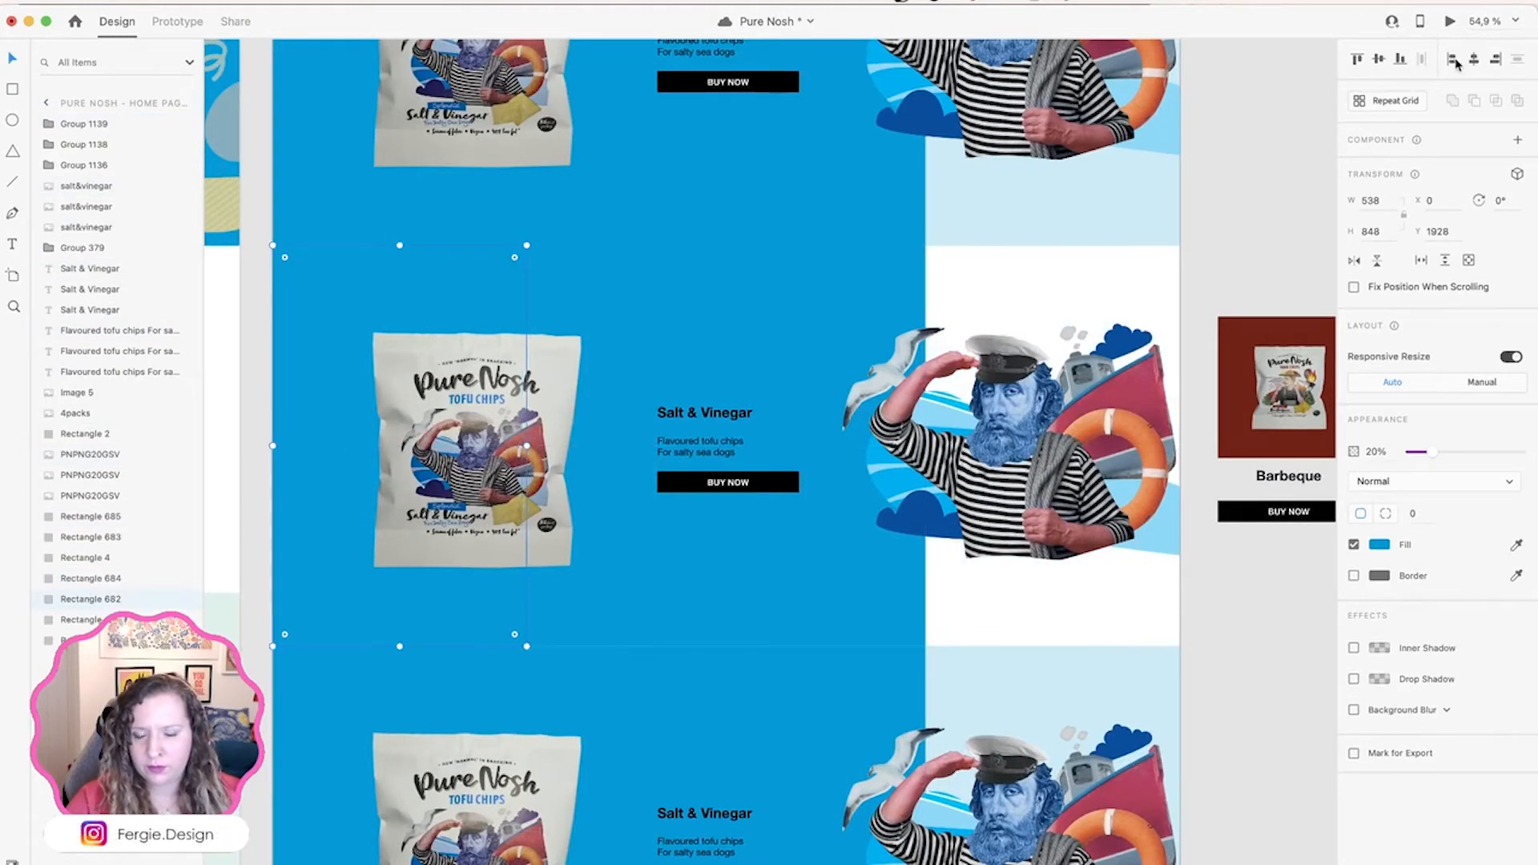
pyautogui.click(730, 600)
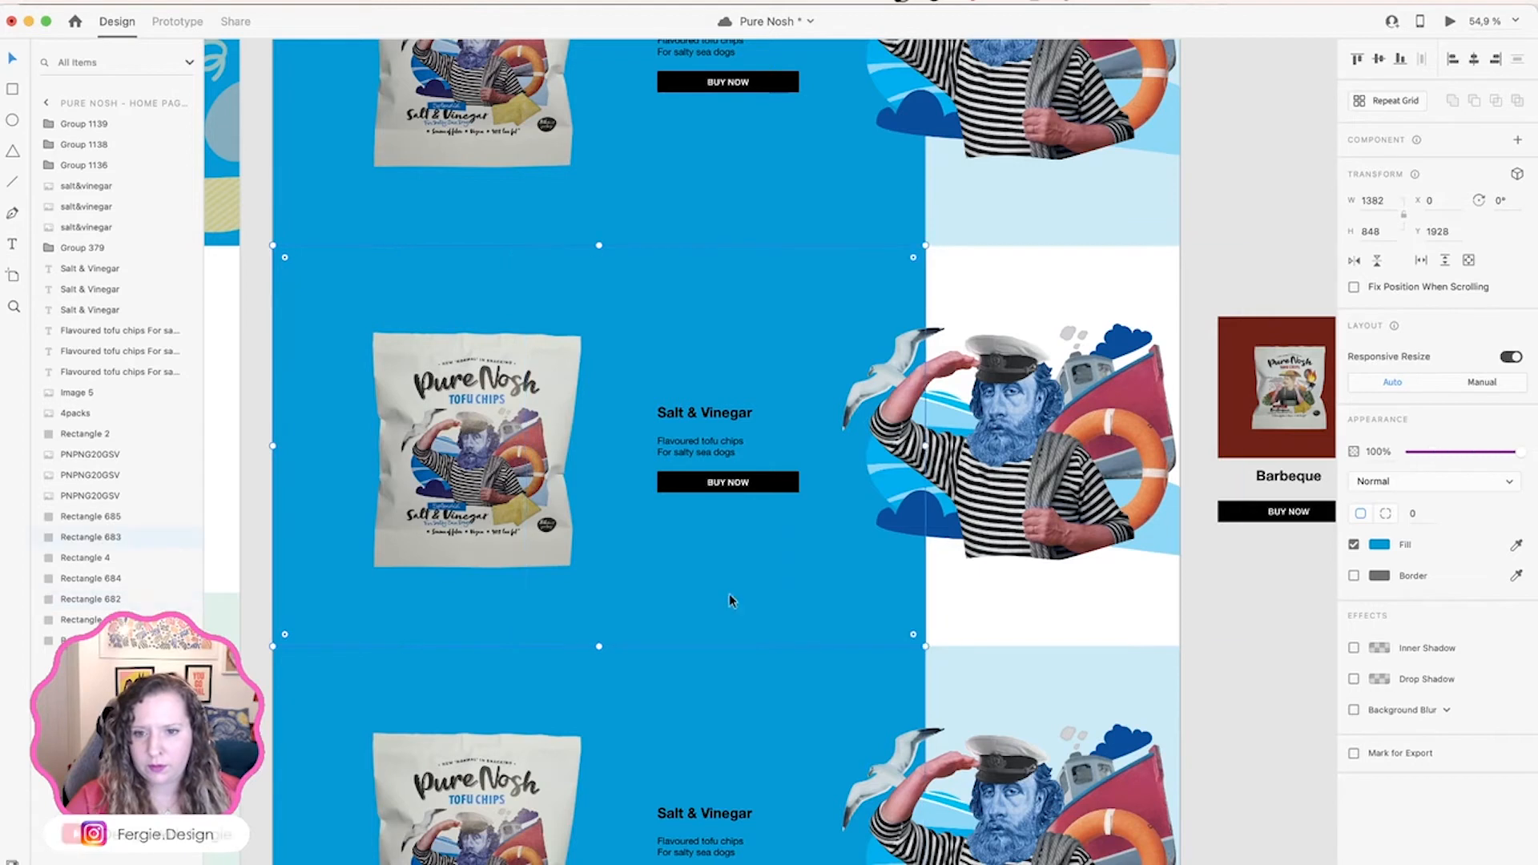
pyautogui.click(1494, 60)
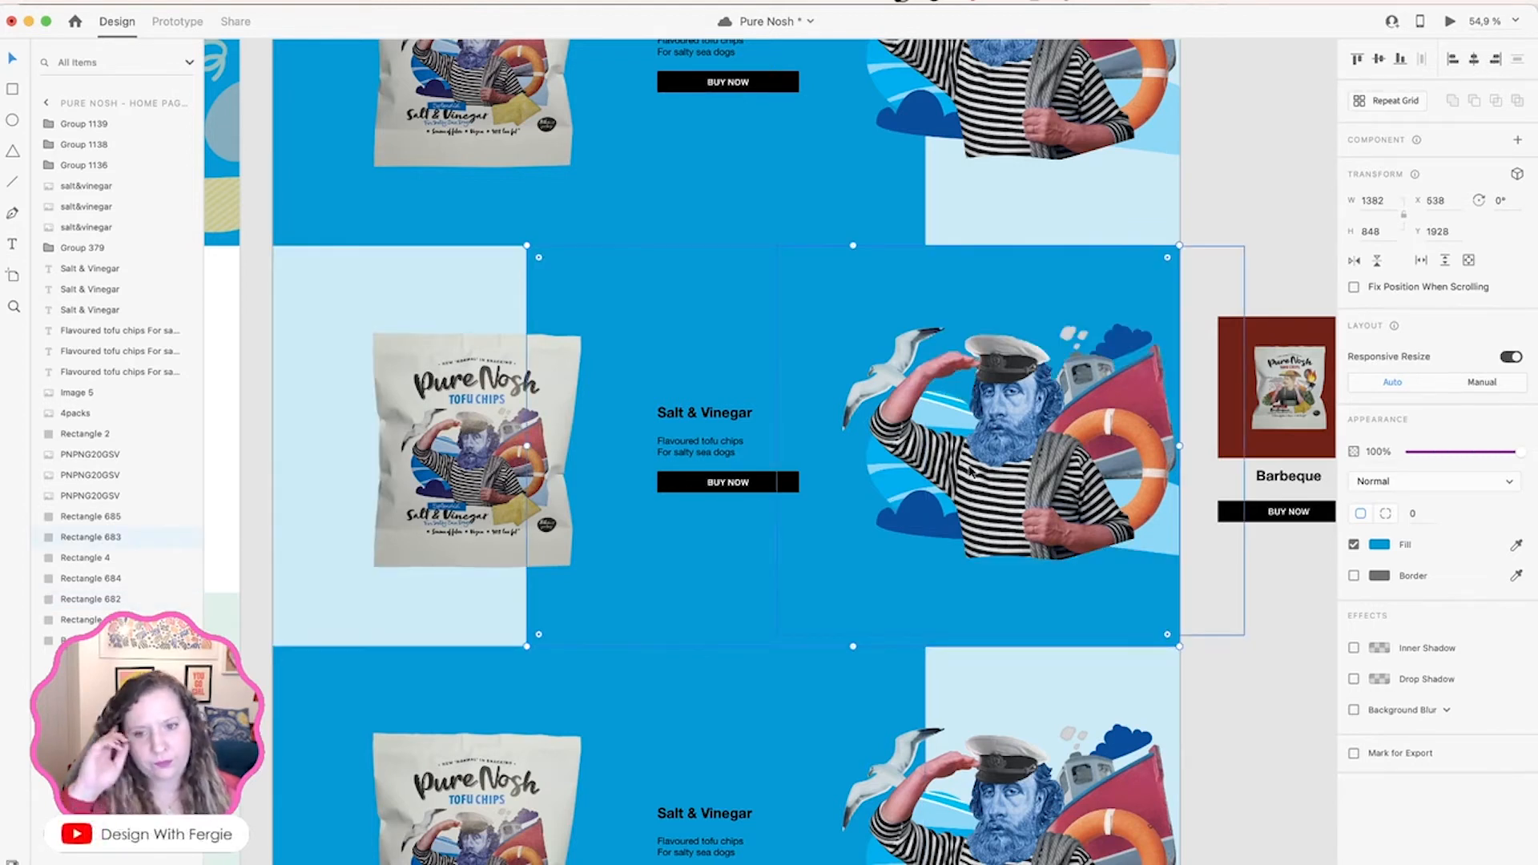
# Step: Change the middle section's heading to "Sour Cream & Onion" and its tagline to "For cats that dig cream"
pyautogui.click(413, 478)
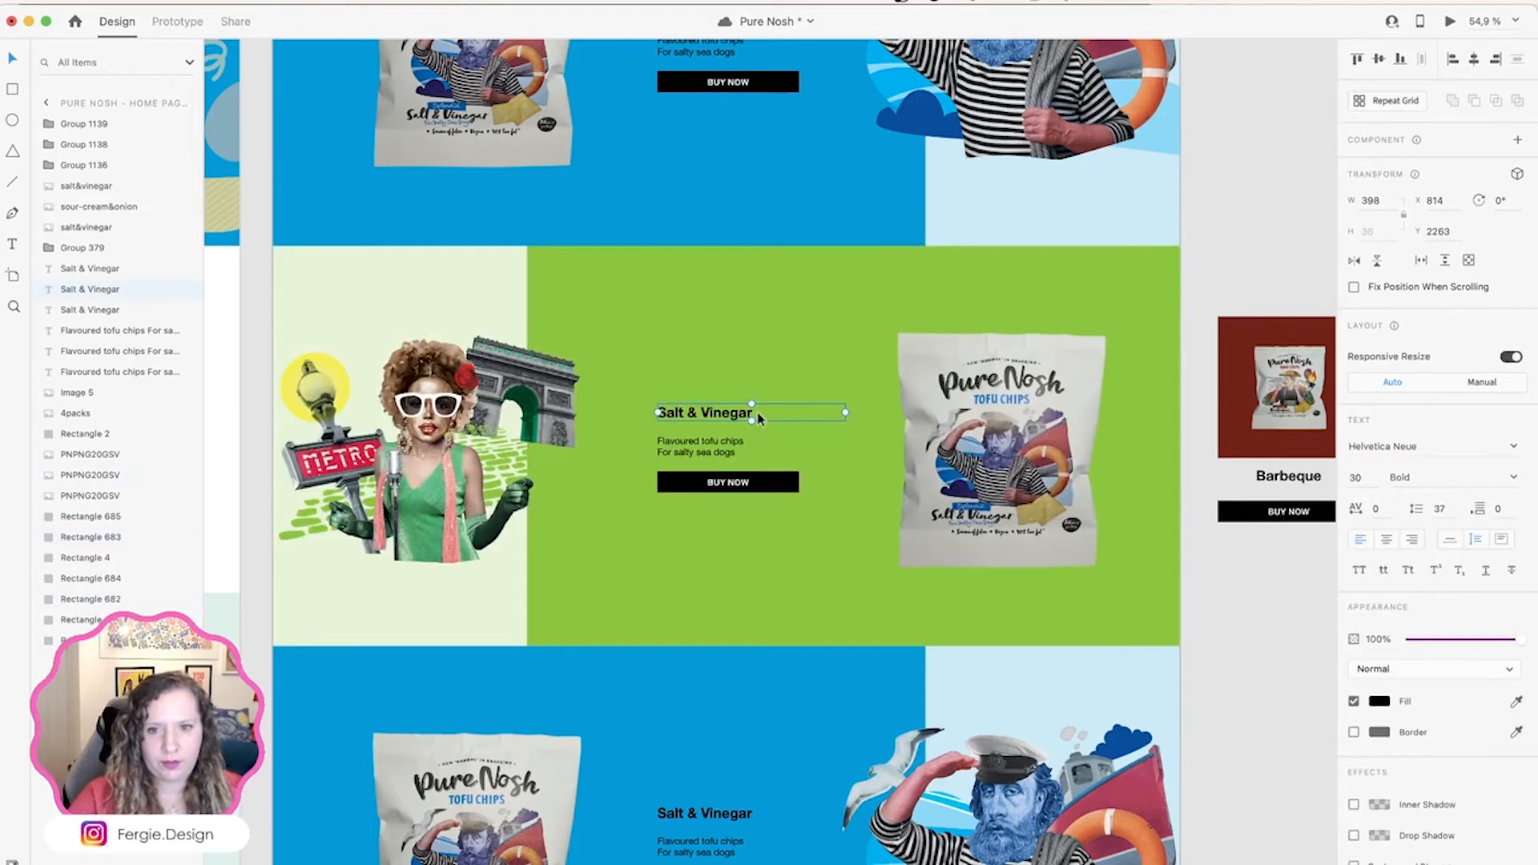
pyautogui.press('Return')
pyautogui.write('Sour')
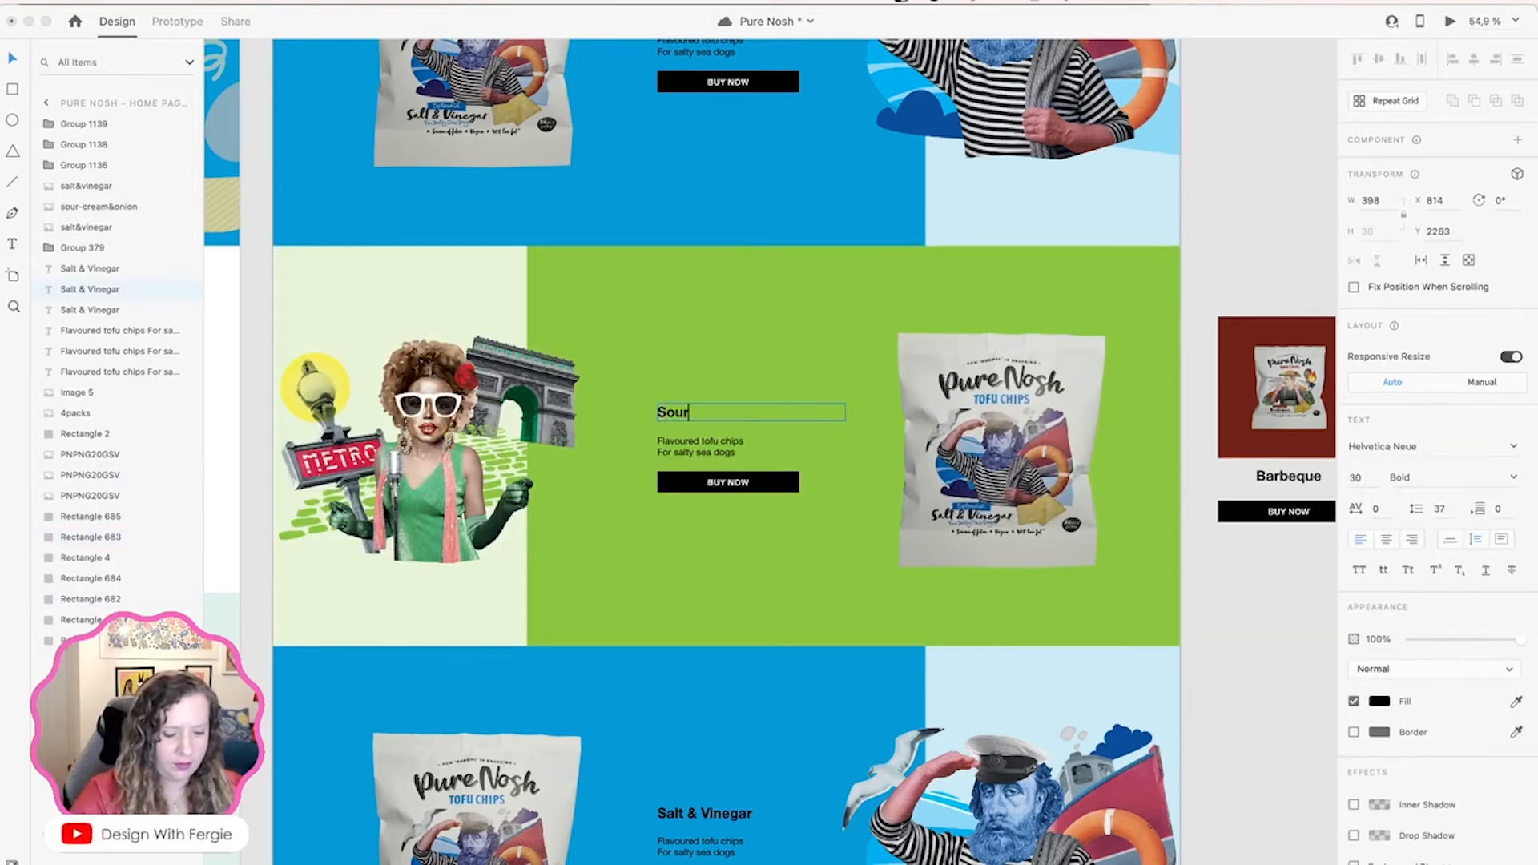
pyautogui.write(' crea')
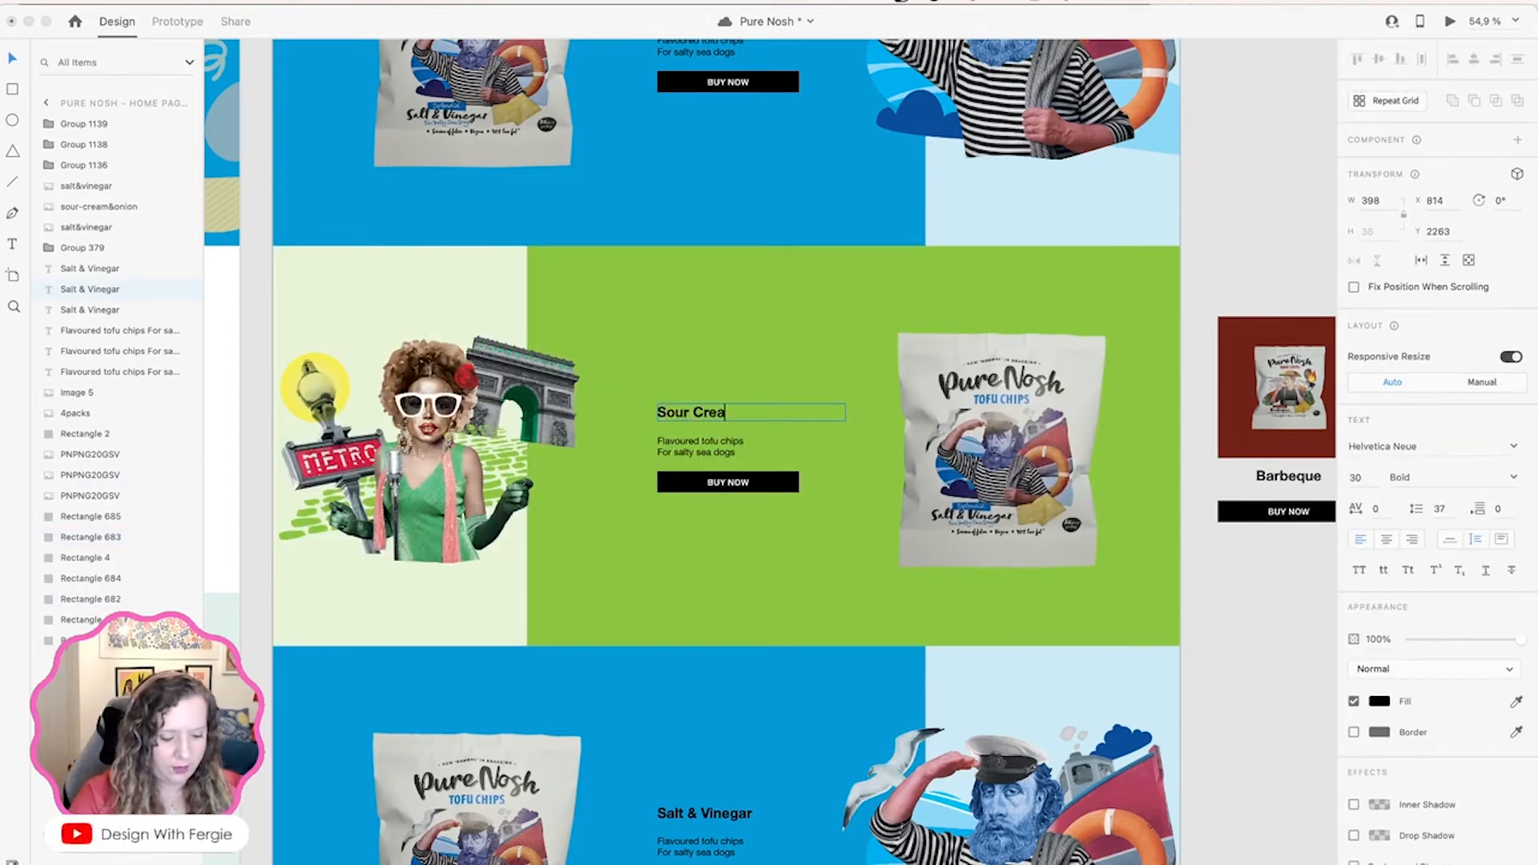
pyautogui.write('m & Onion')
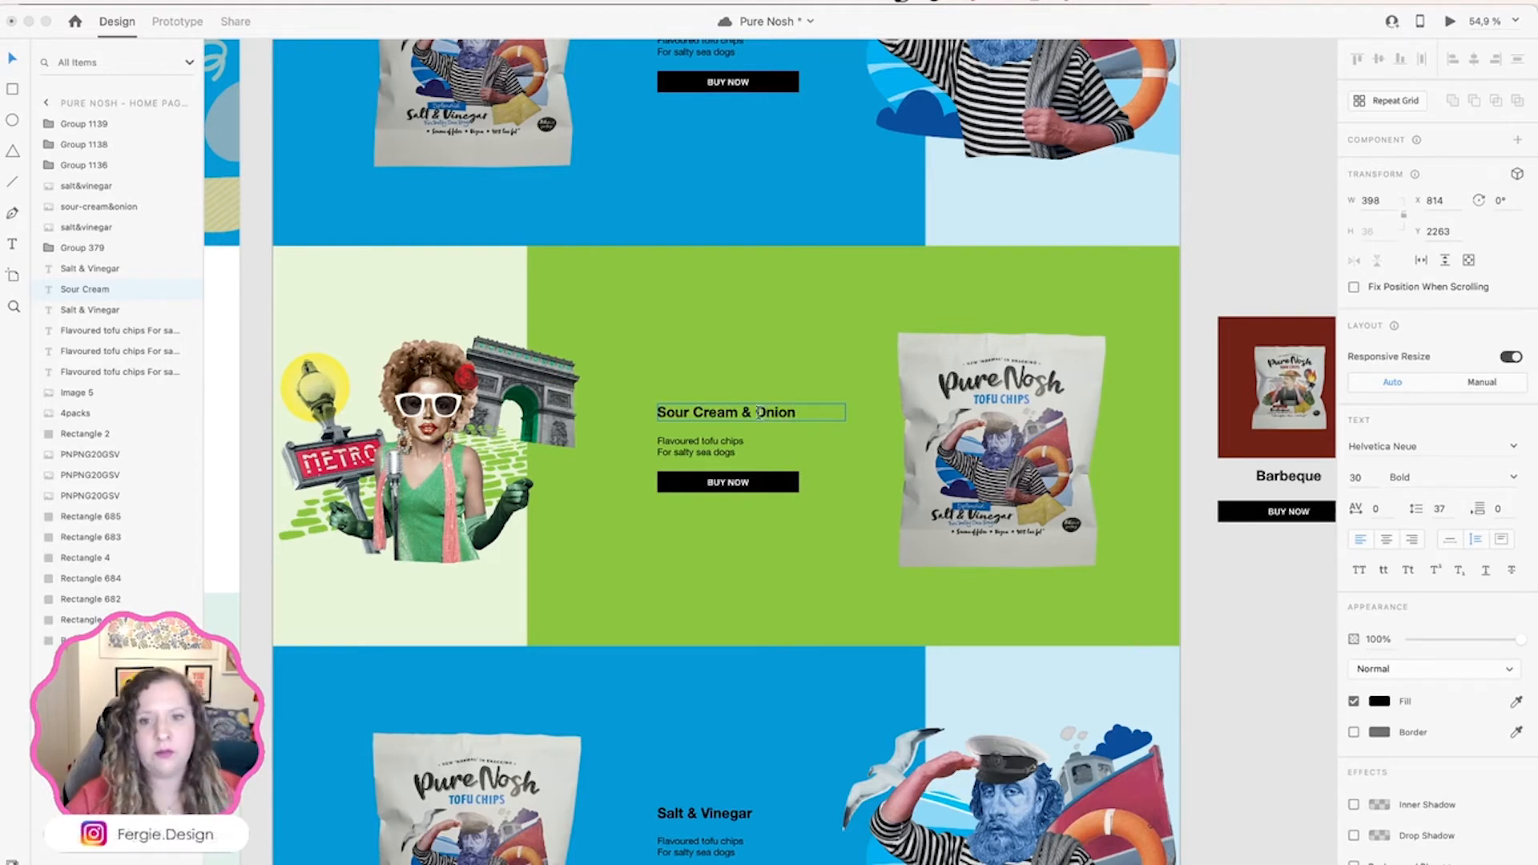
pyautogui.press('Escape')
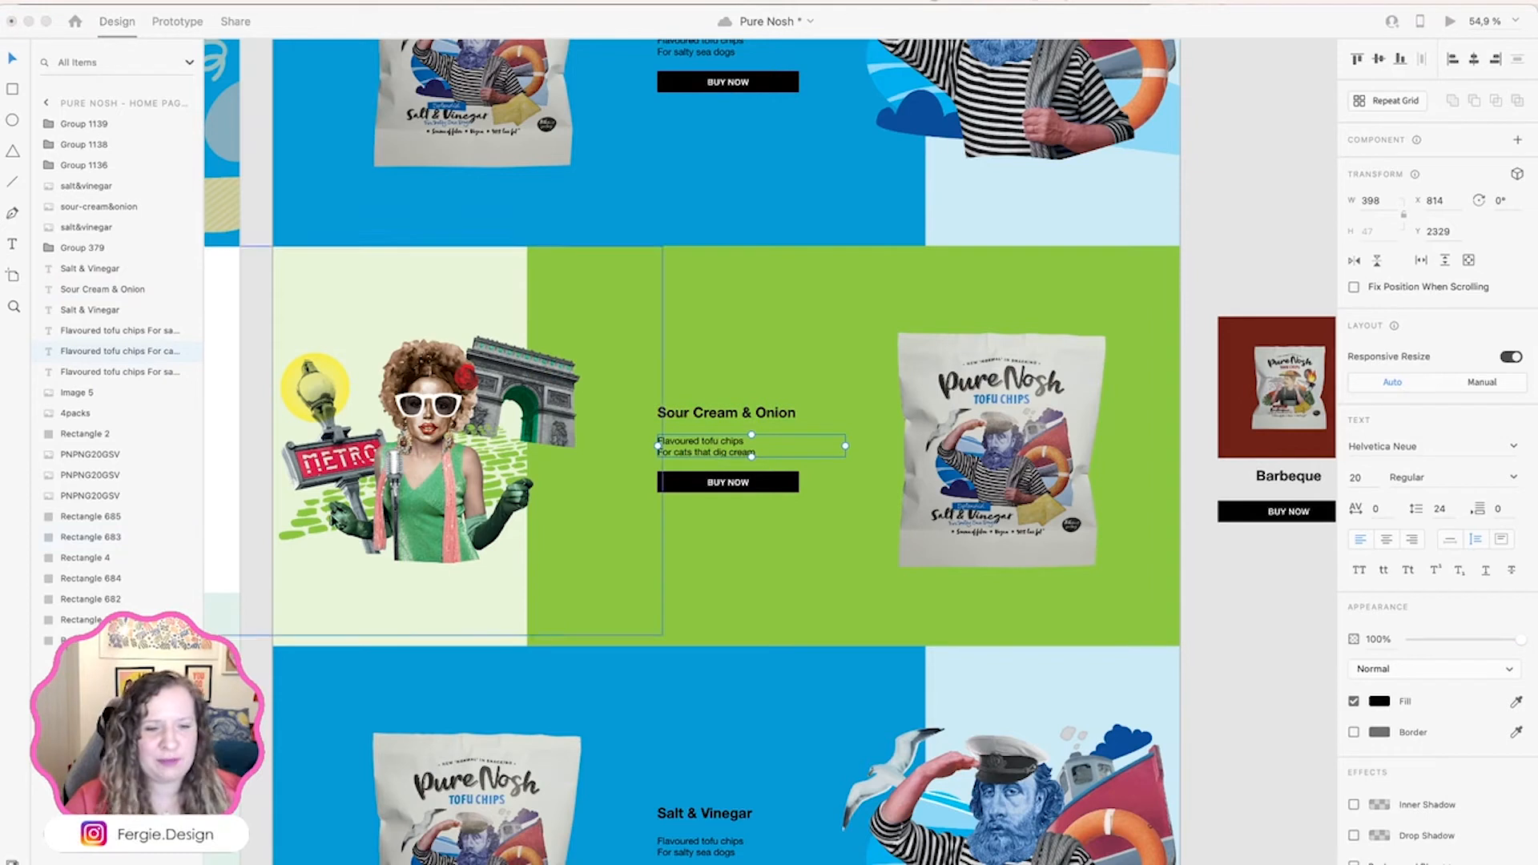
# Step: Replace the Salt & Vinegar pack in the green section with the PNPNG20GSCO pack image, scaled down slightly to match the other packs
pyautogui.click(1213, 648)
pyautogui.press('super+Tab')
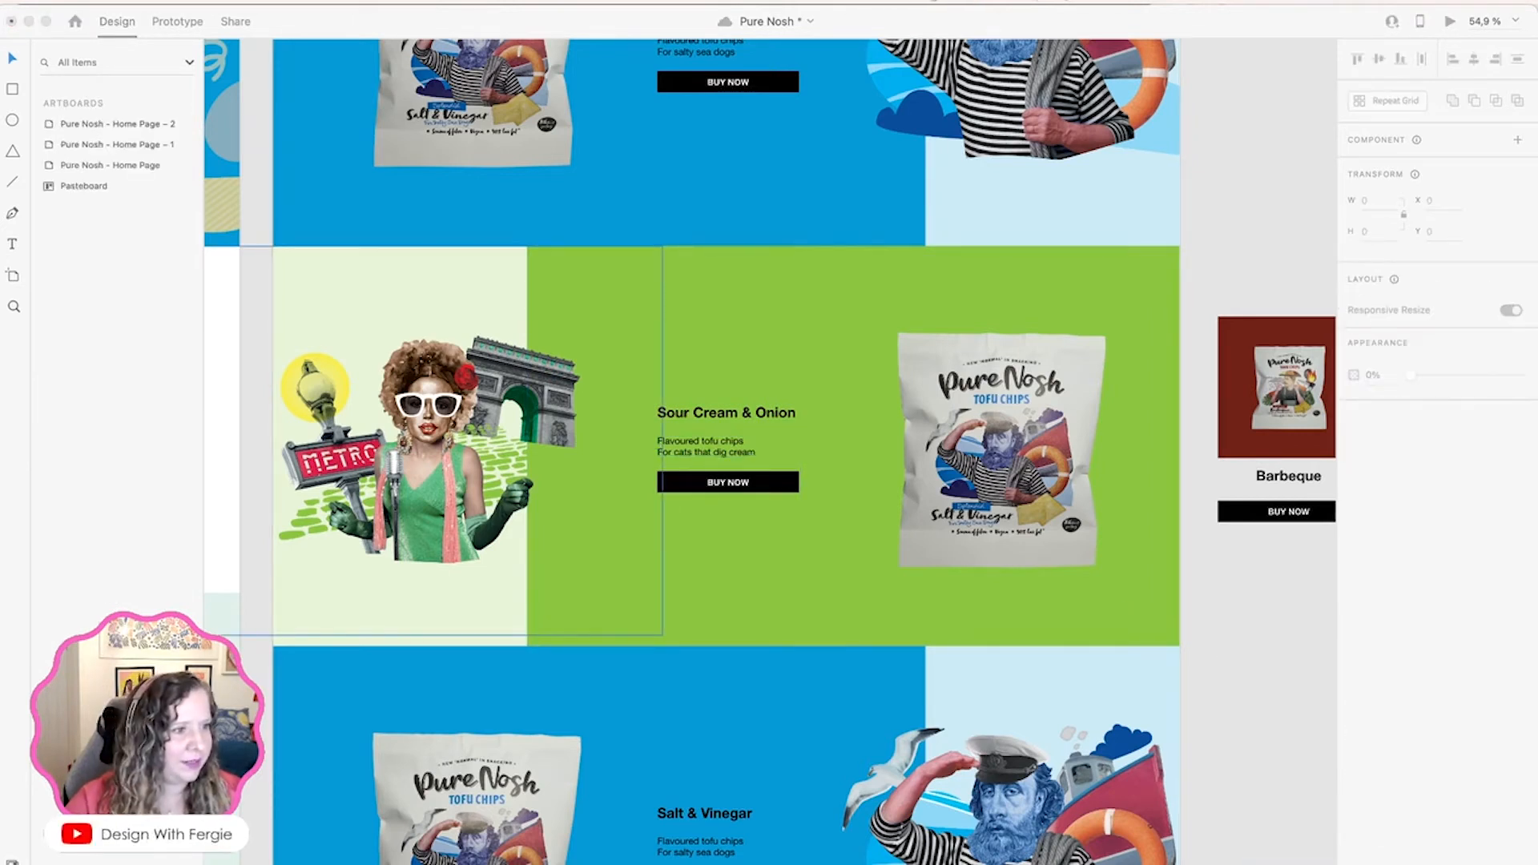
pyautogui.moveTo(560, 8); pyautogui.dragTo(921, 439)
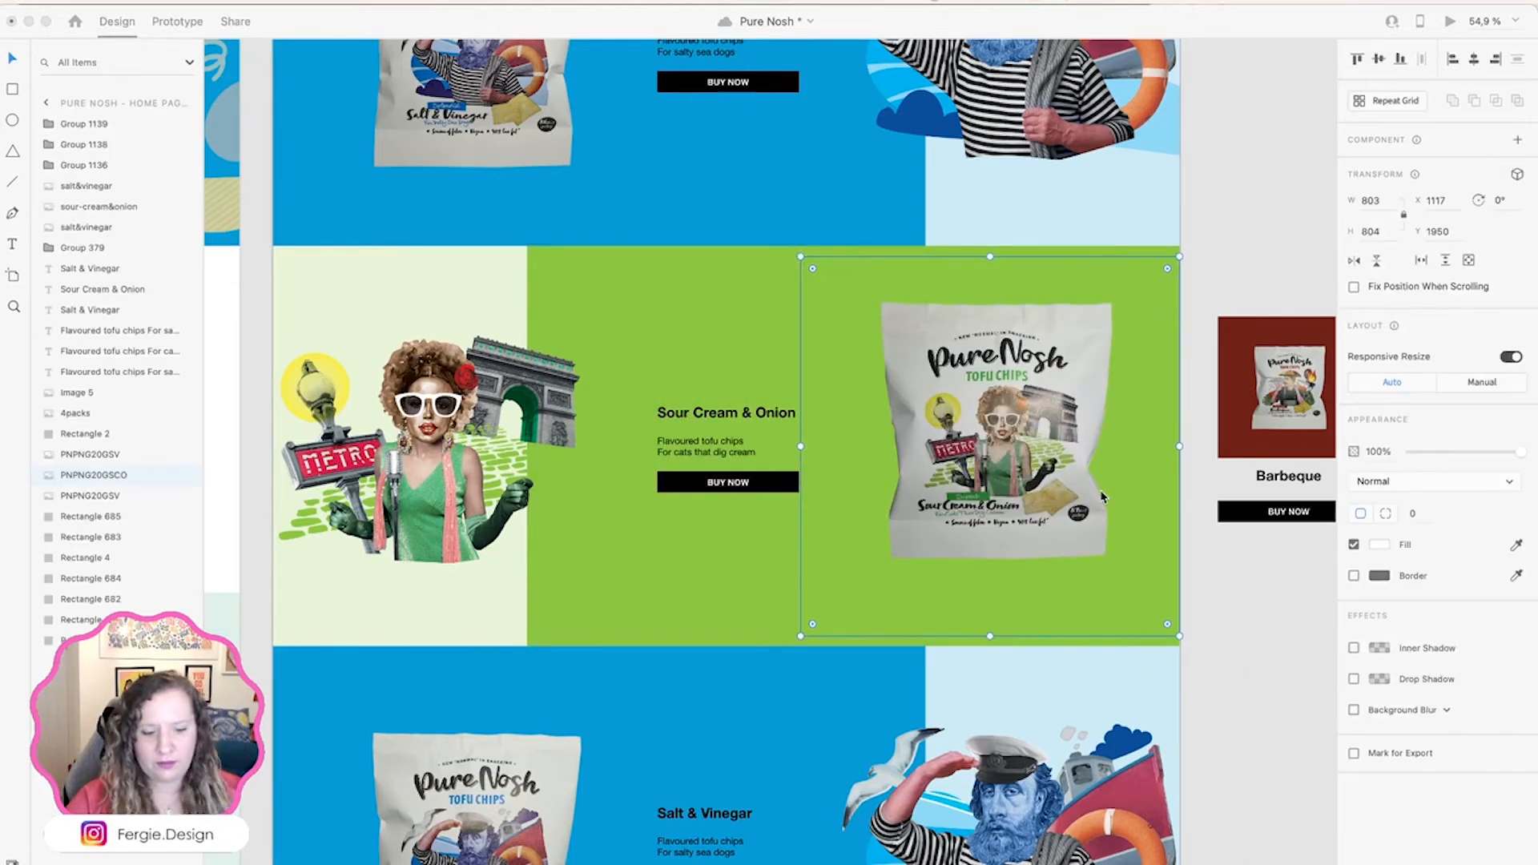
pyautogui.click(1255, 576)
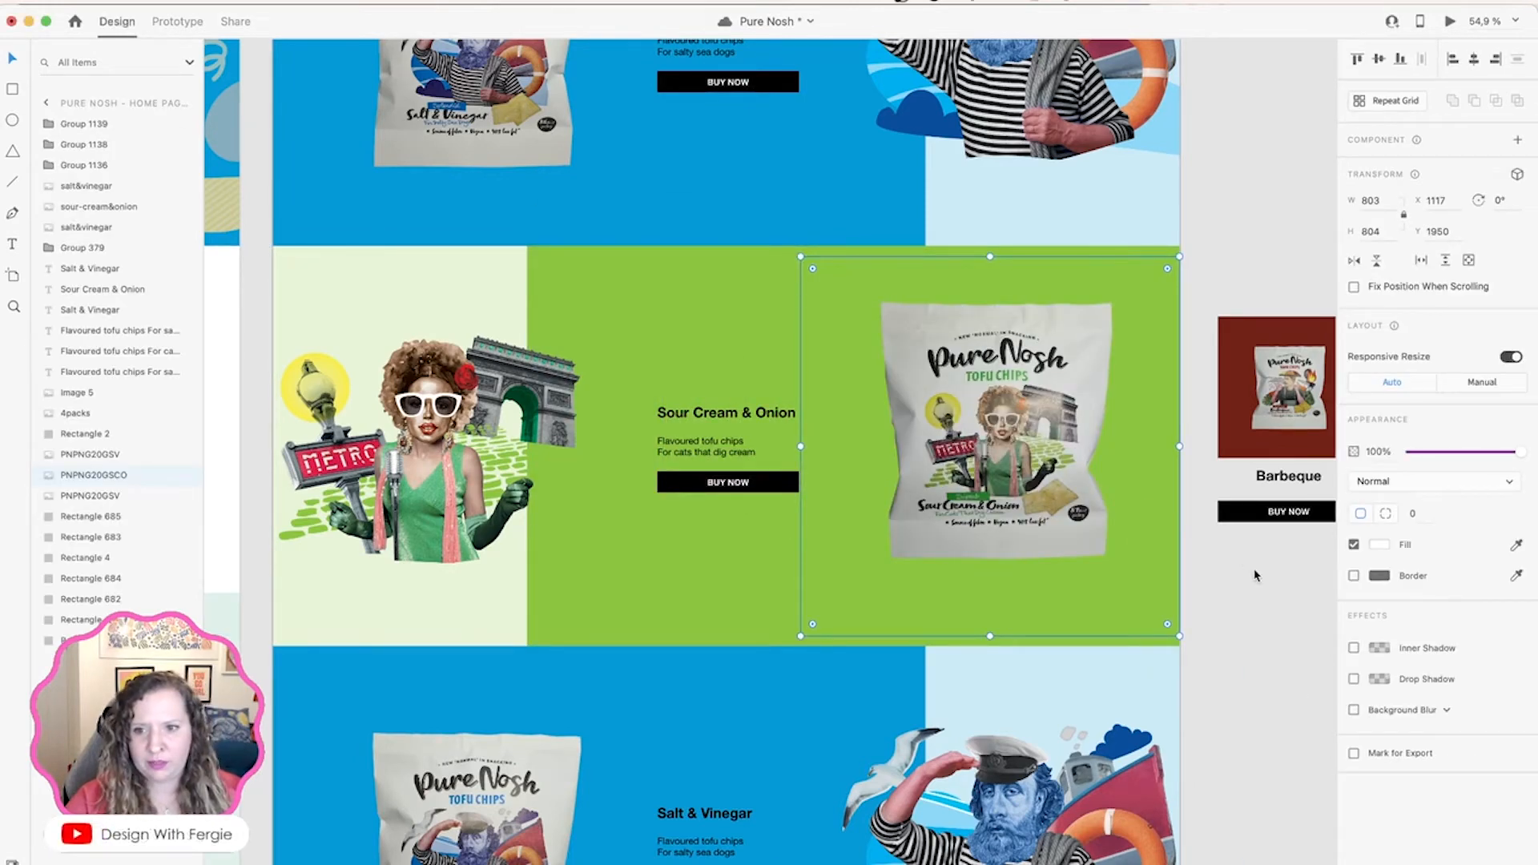
pyautogui.press('super+z')
pyautogui.click(1047, 583)
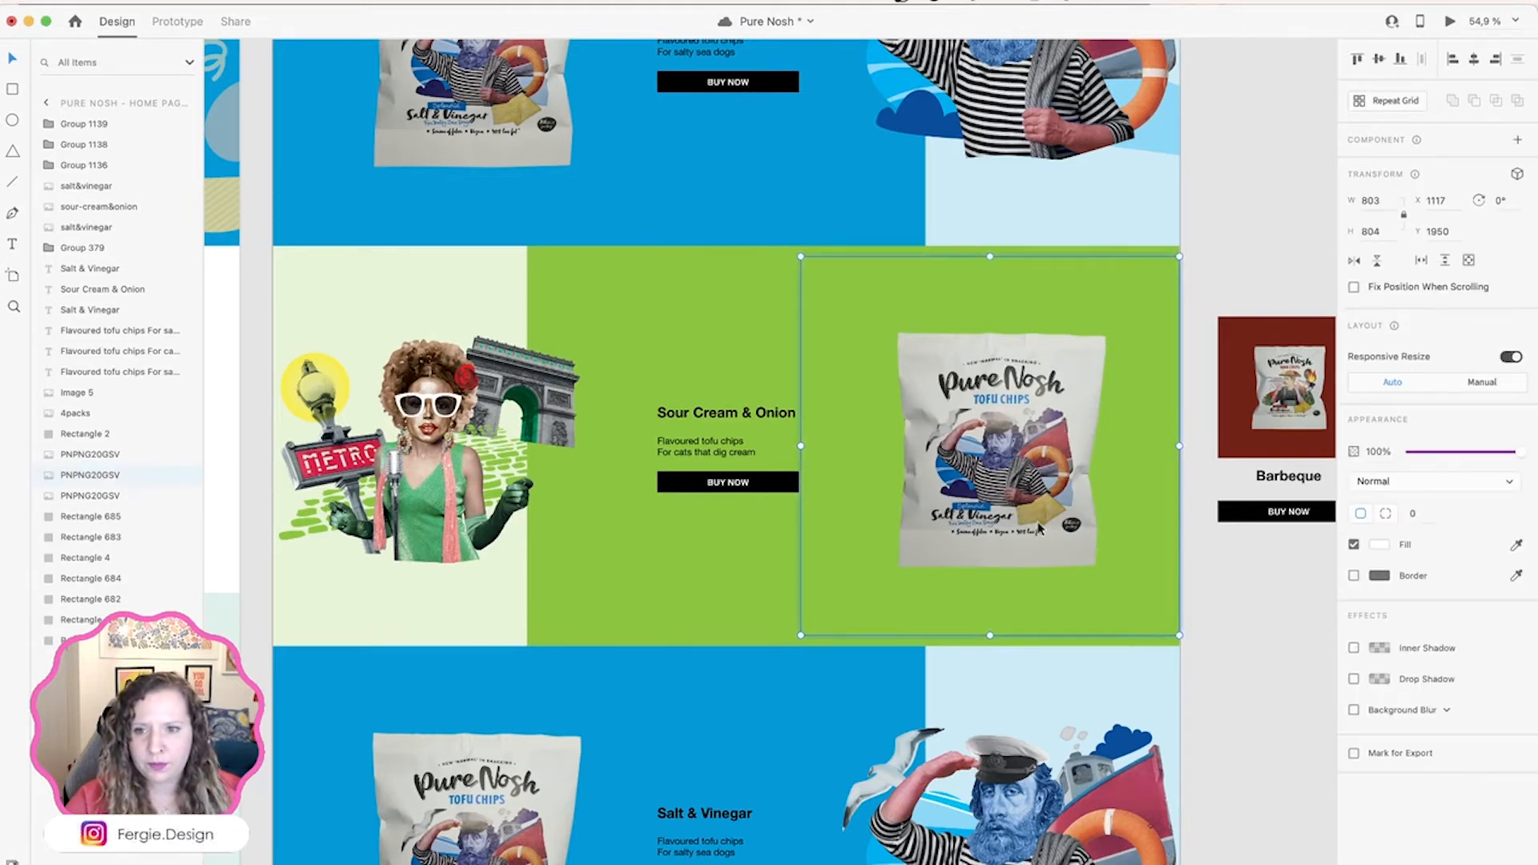
pyautogui.click(1256, 601)
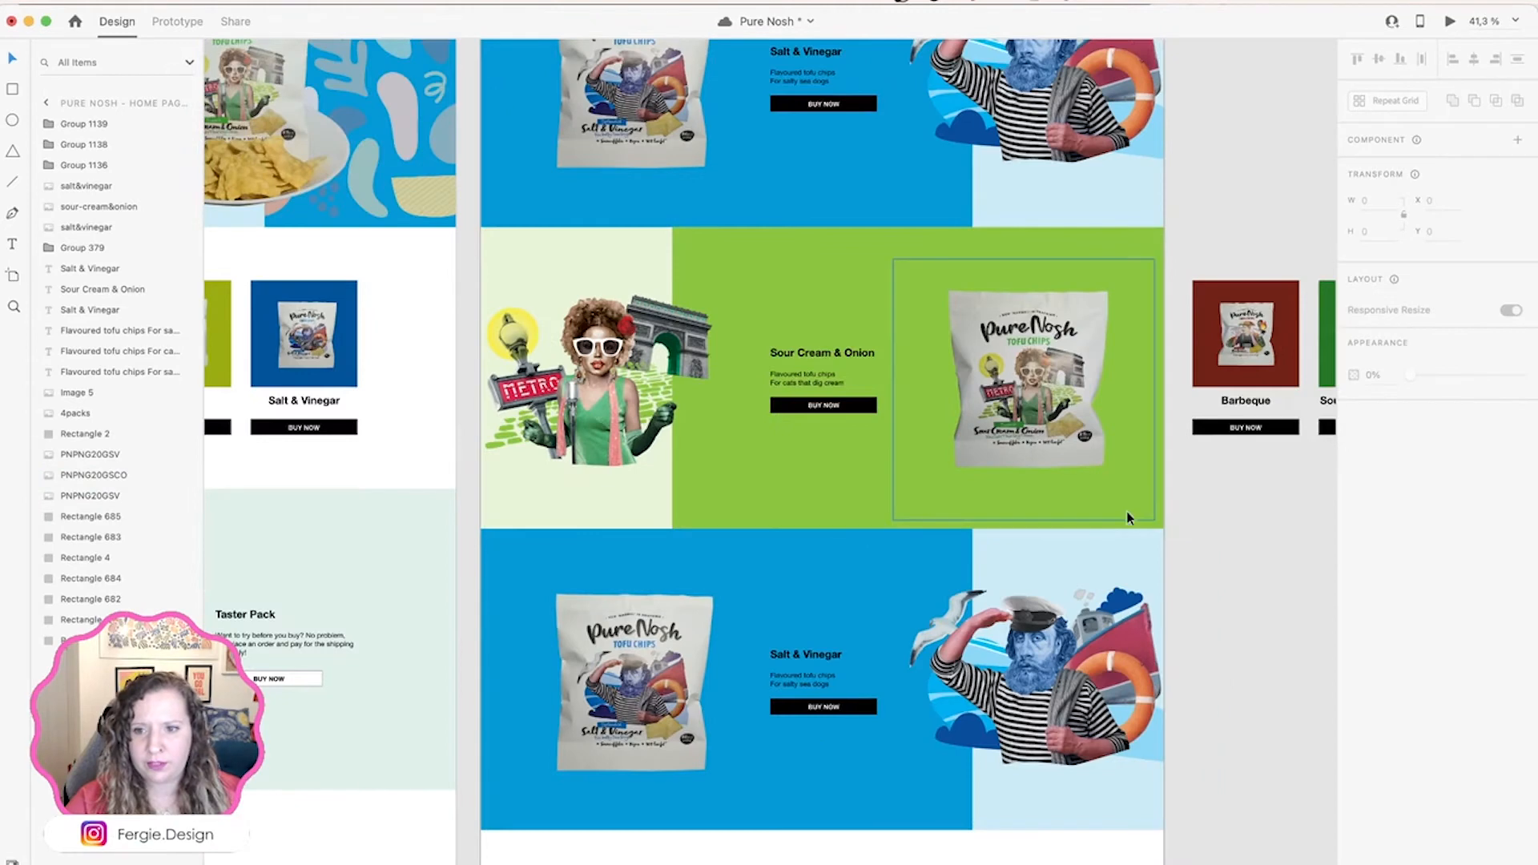
# Step: Duplicate the whole green Sour Cream & Onion section directly below the third section
pyautogui.moveTo(1183, 500); pyautogui.dragTo(546, 309)
pyautogui.moveTo(706, 270); pyautogui.dragTo(710, 864)
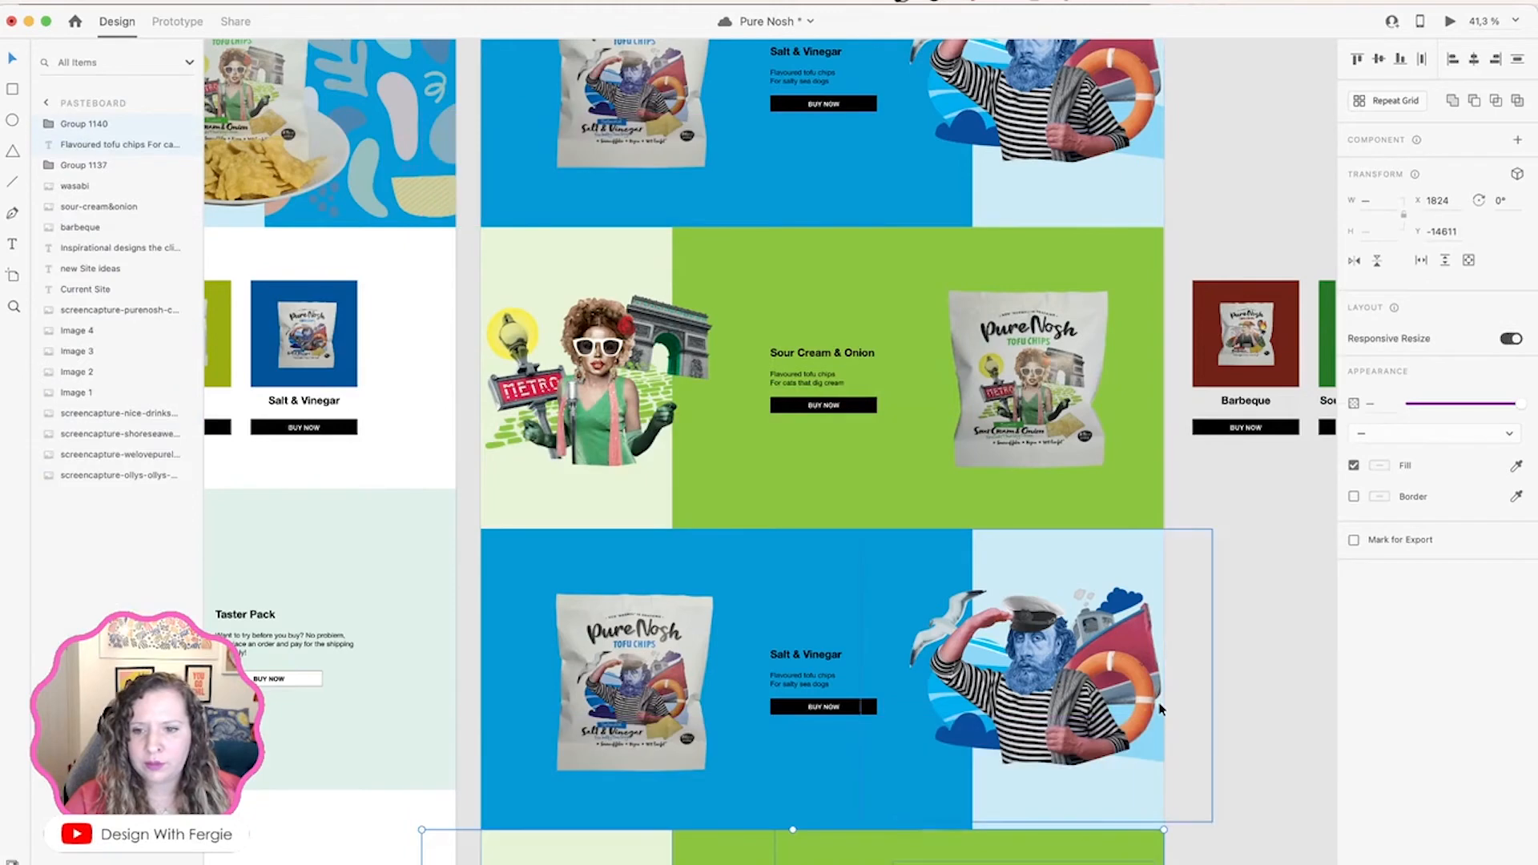
pyautogui.click(1246, 680)
# Step: Swap the third section's pack for the Wasabi pack PNPNG20GWB and recolour both panels lime, removing the imported wasabi-logo
pyautogui.scroll(5, 811, 730)
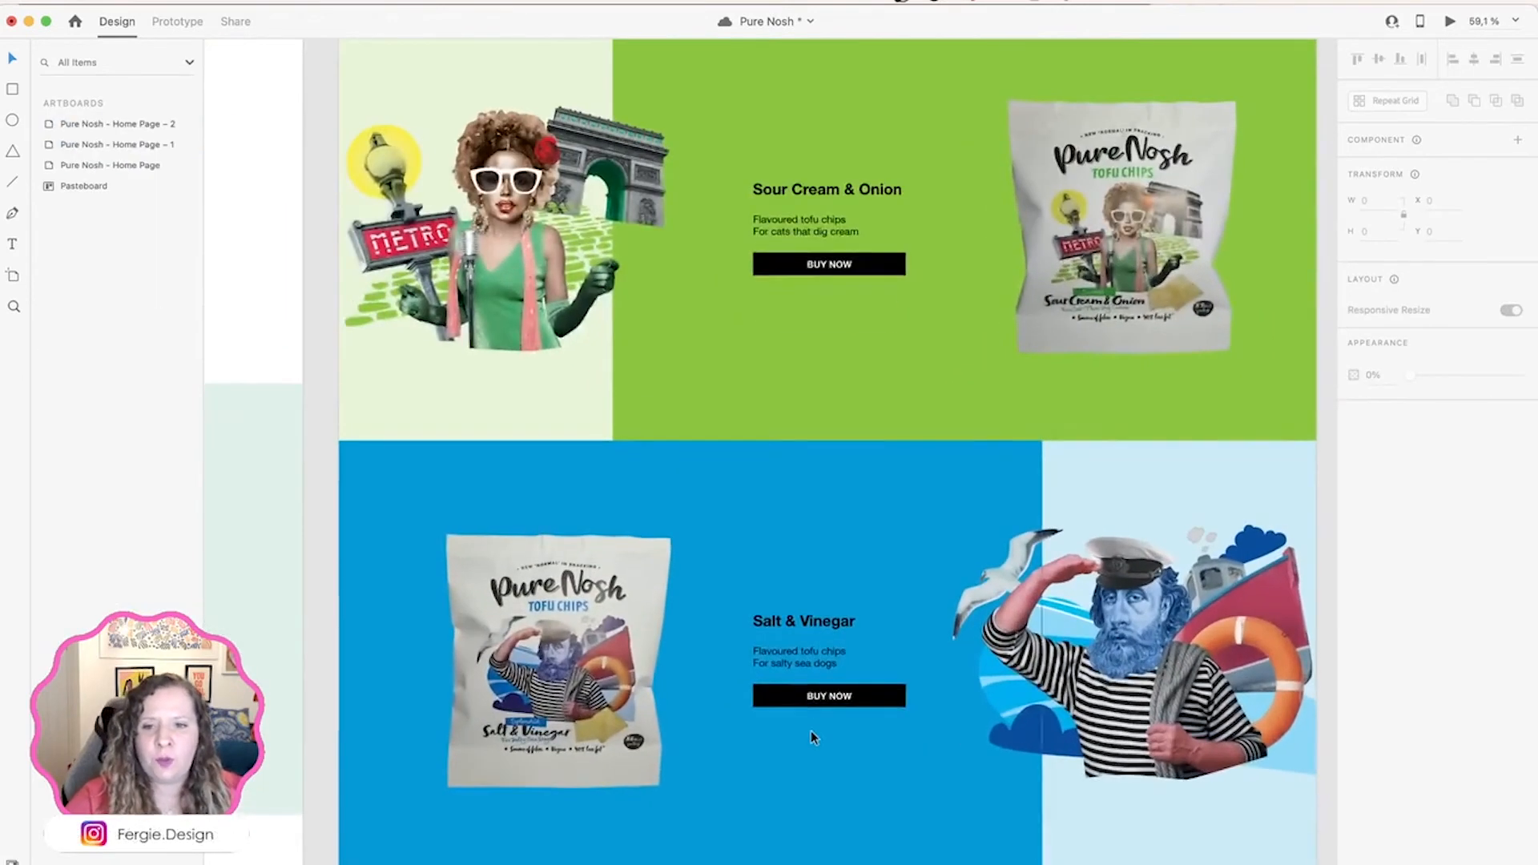
pyautogui.moveTo(934, 721); pyautogui.dragTo(862, 604)
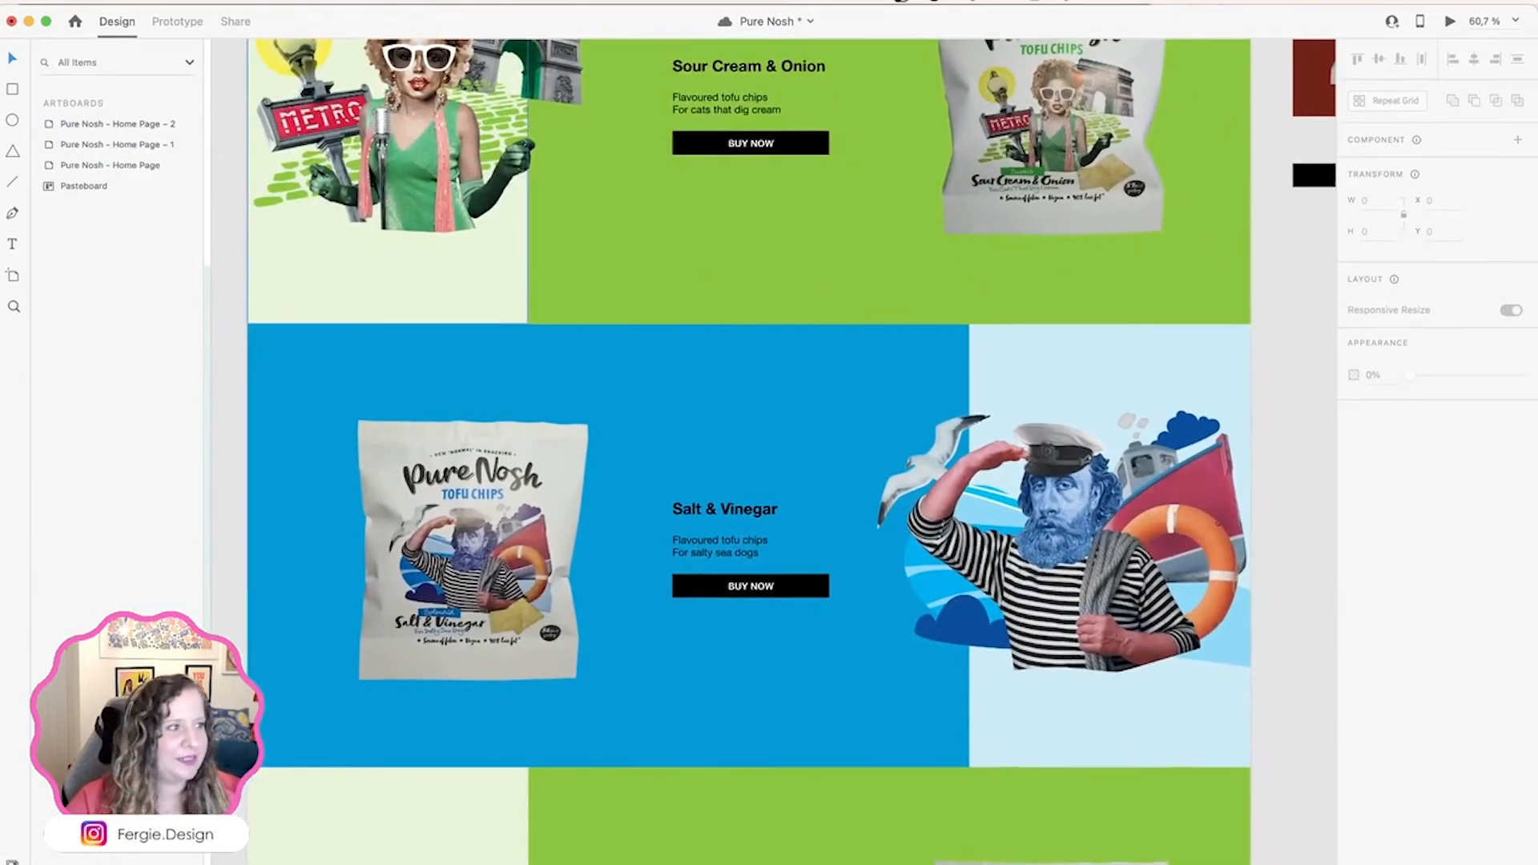
pyautogui.press('super+Tab')
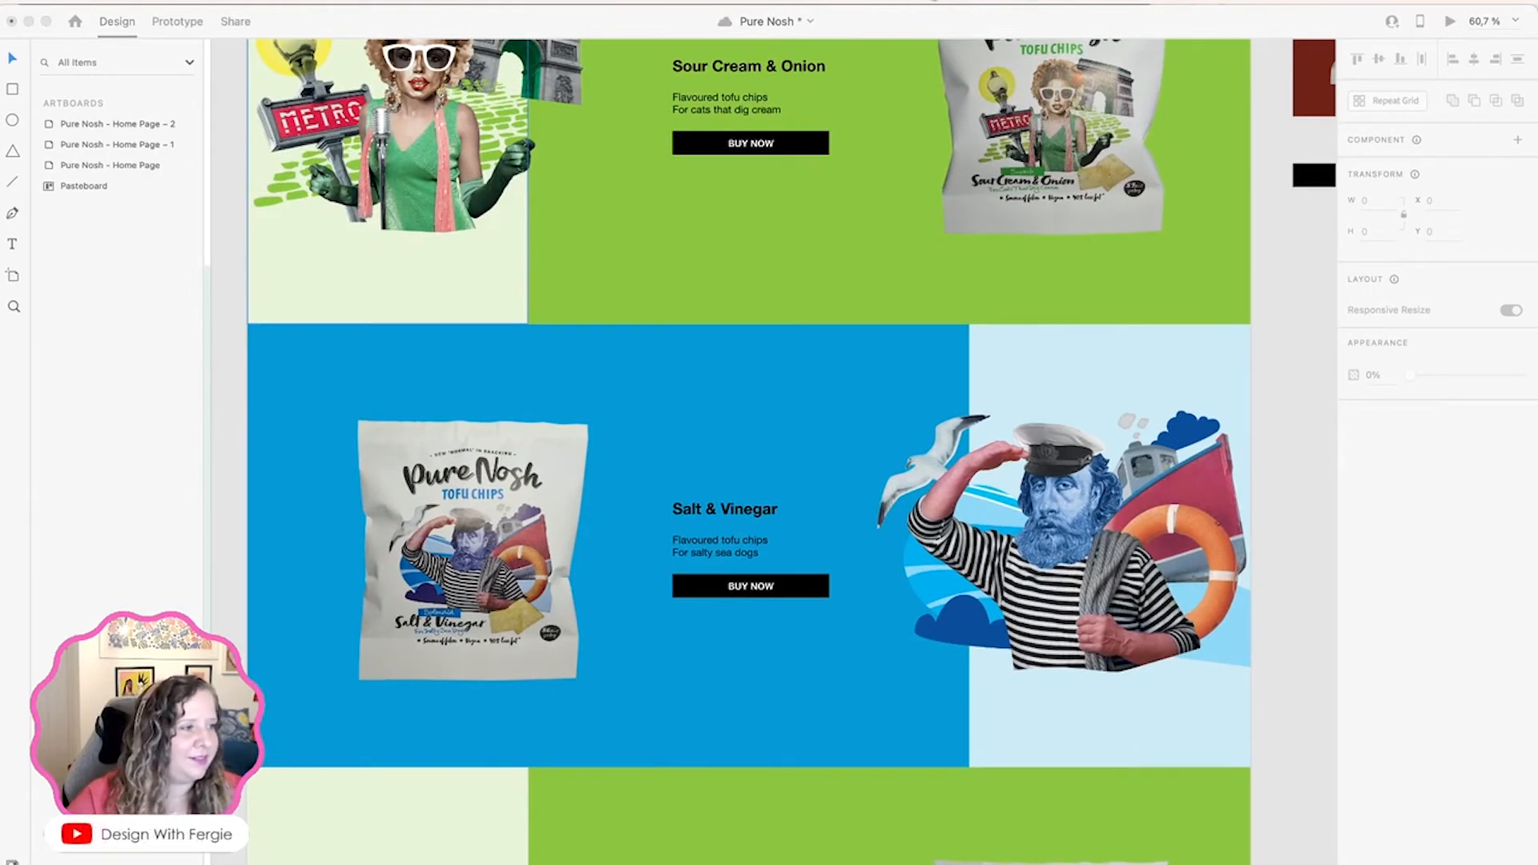
pyautogui.moveTo(141, 541); pyautogui.dragTo(437, 535)
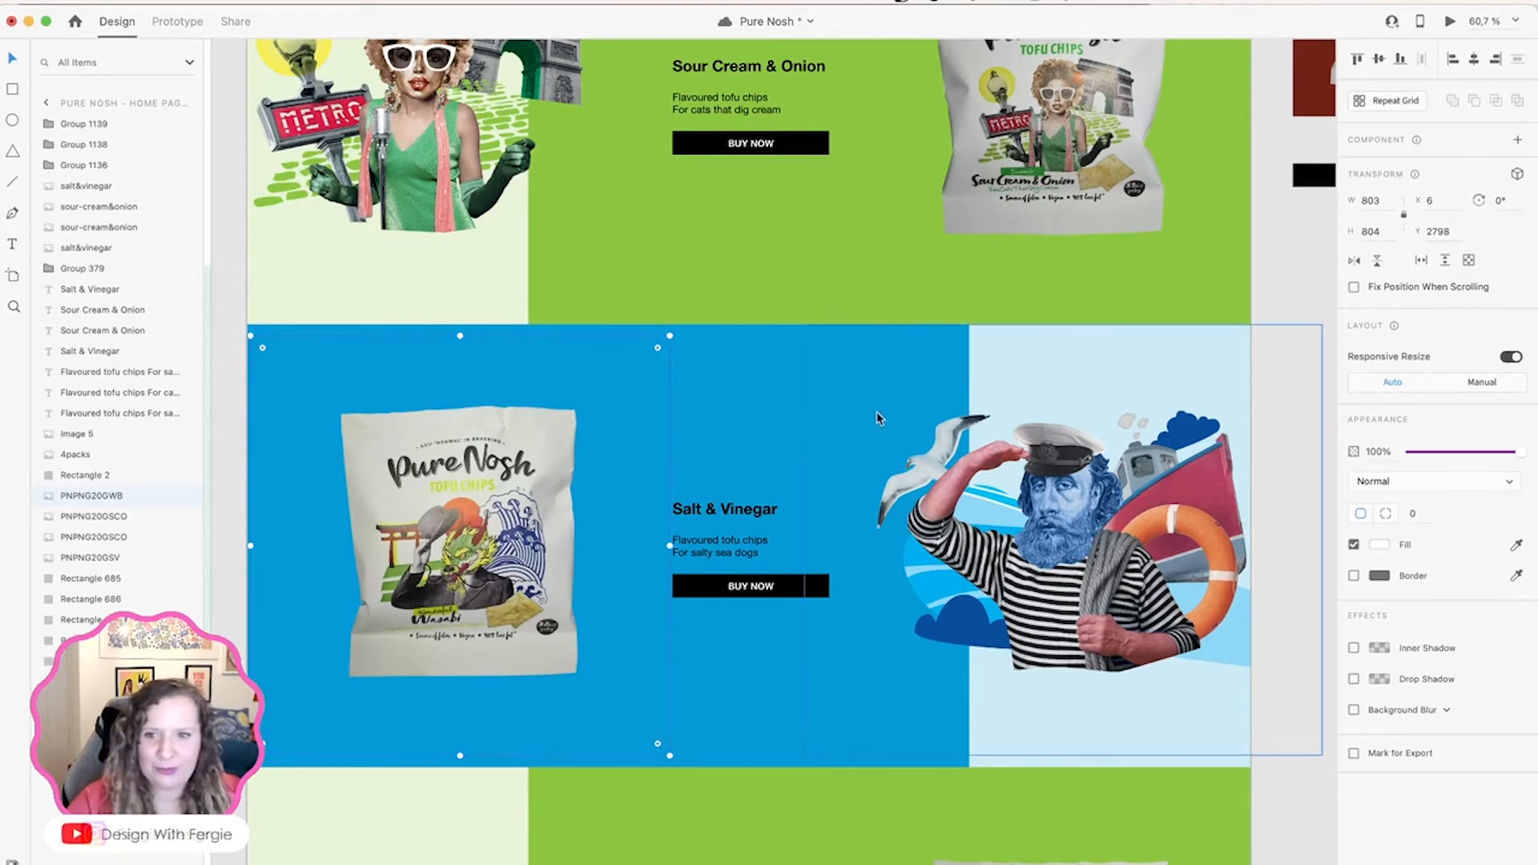
pyautogui.moveTo(864, 361); pyautogui.dragTo(830, 352)
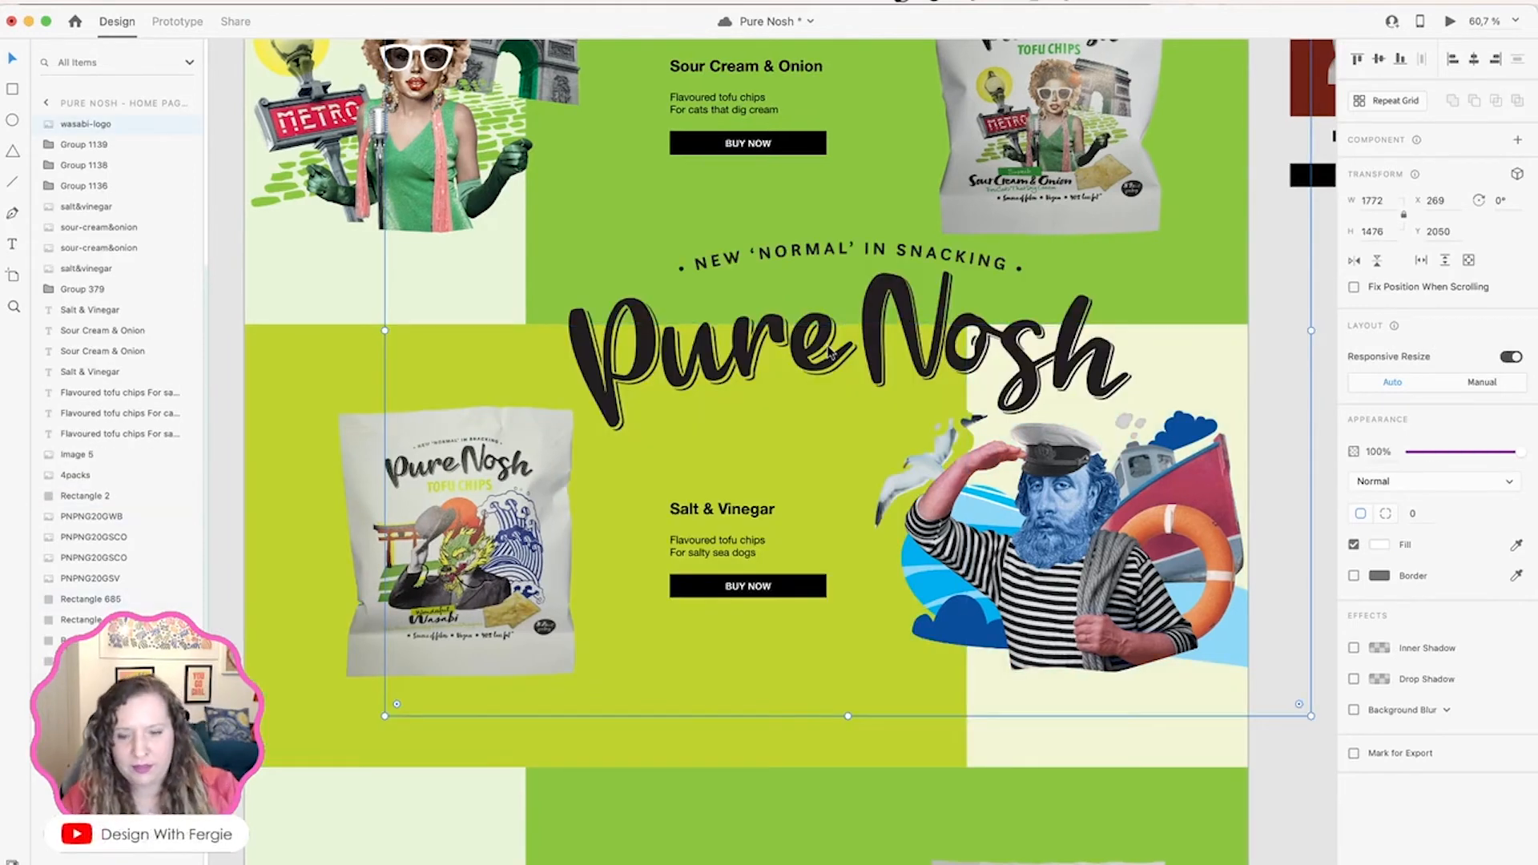
pyautogui.press('Delete')
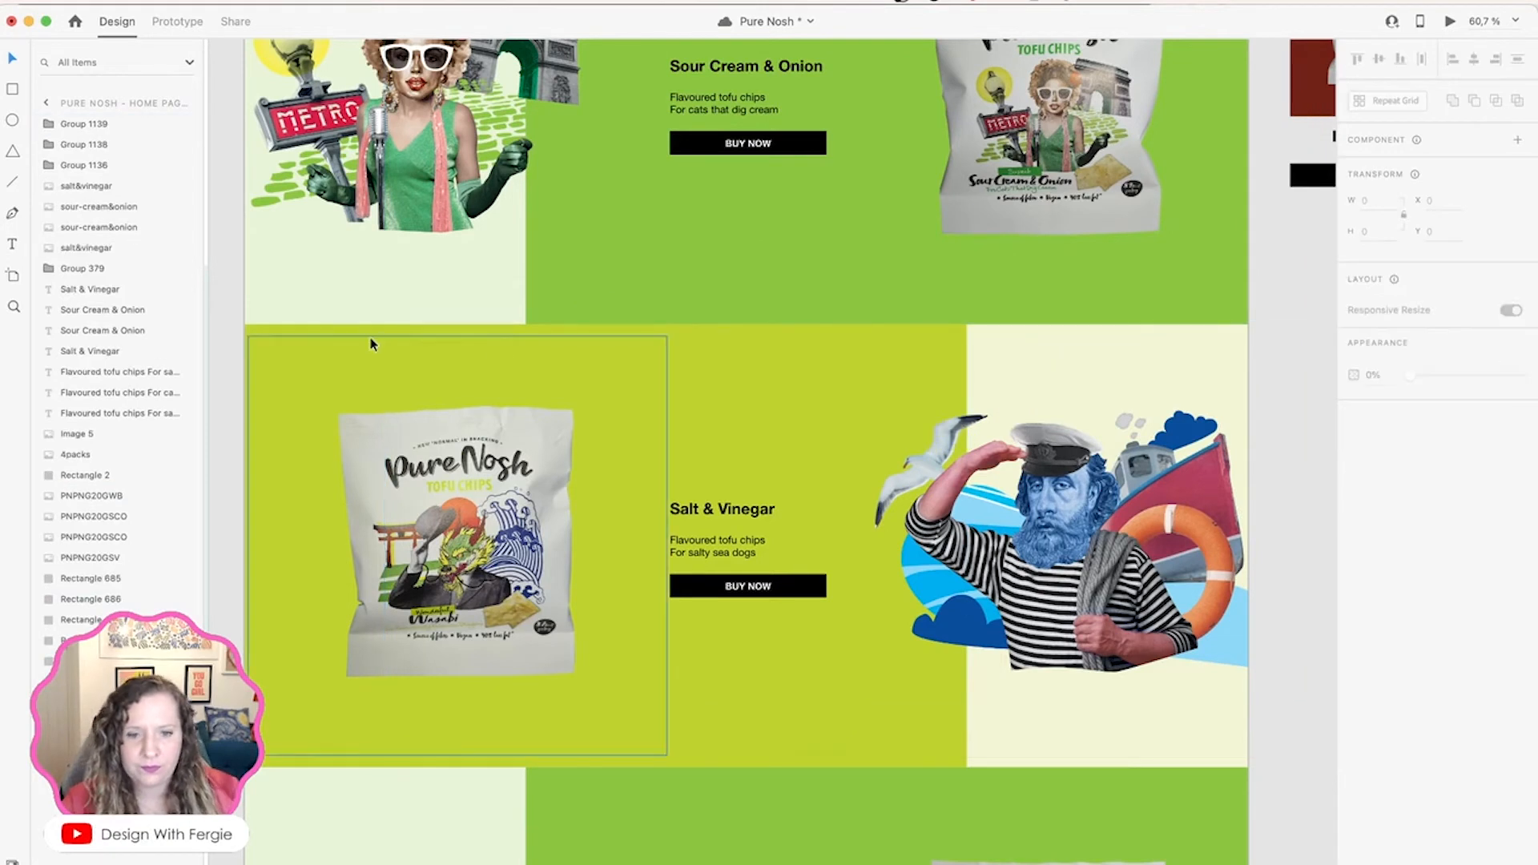
# Step: Add the lime fill of the third section's wide panel to the document colours
pyautogui.click(370, 337)
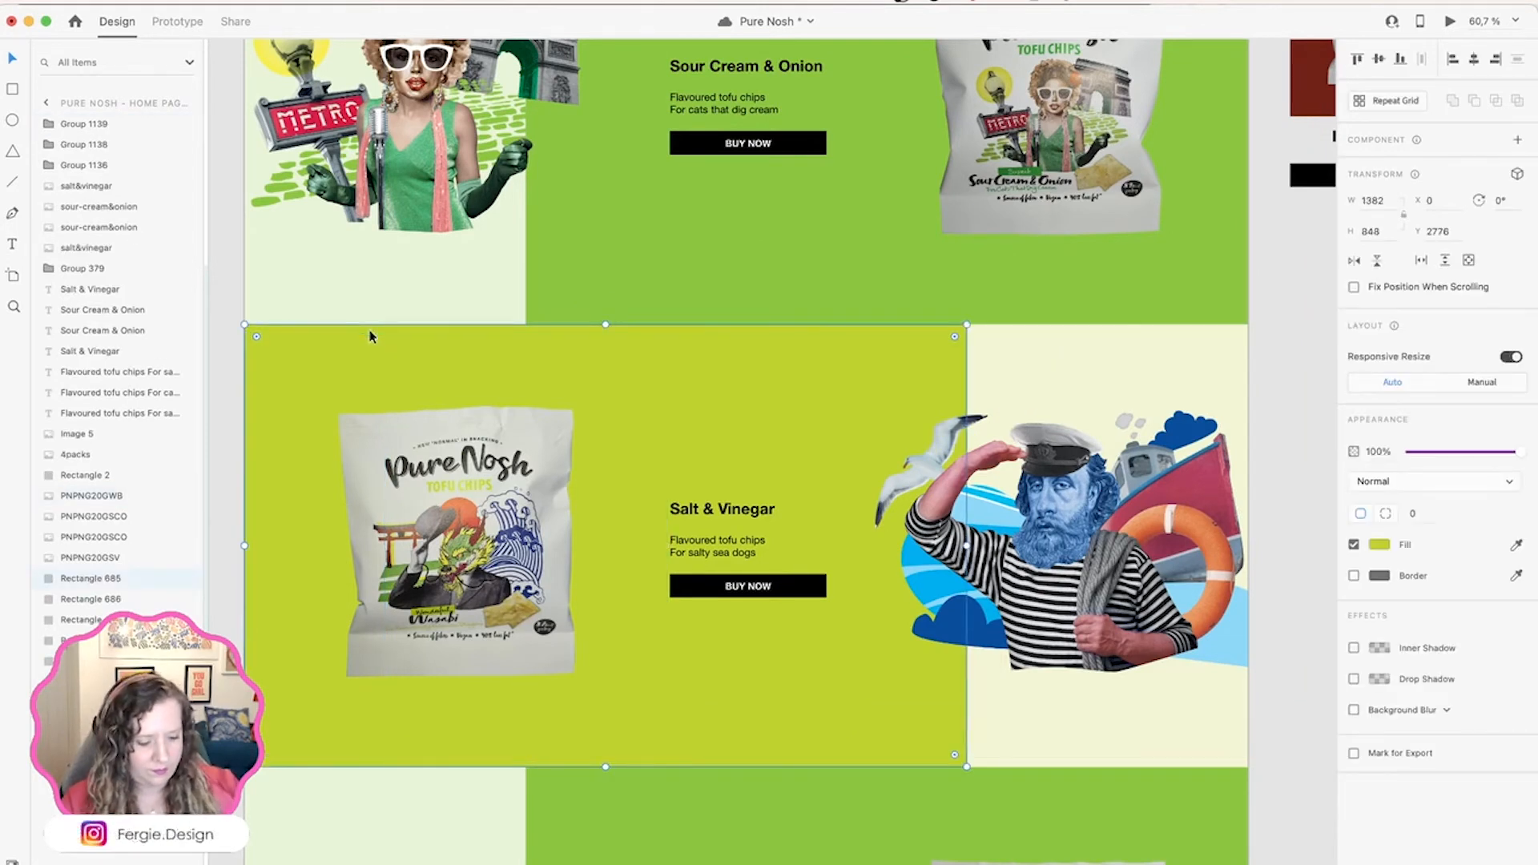
pyautogui.press('super+shift+y')
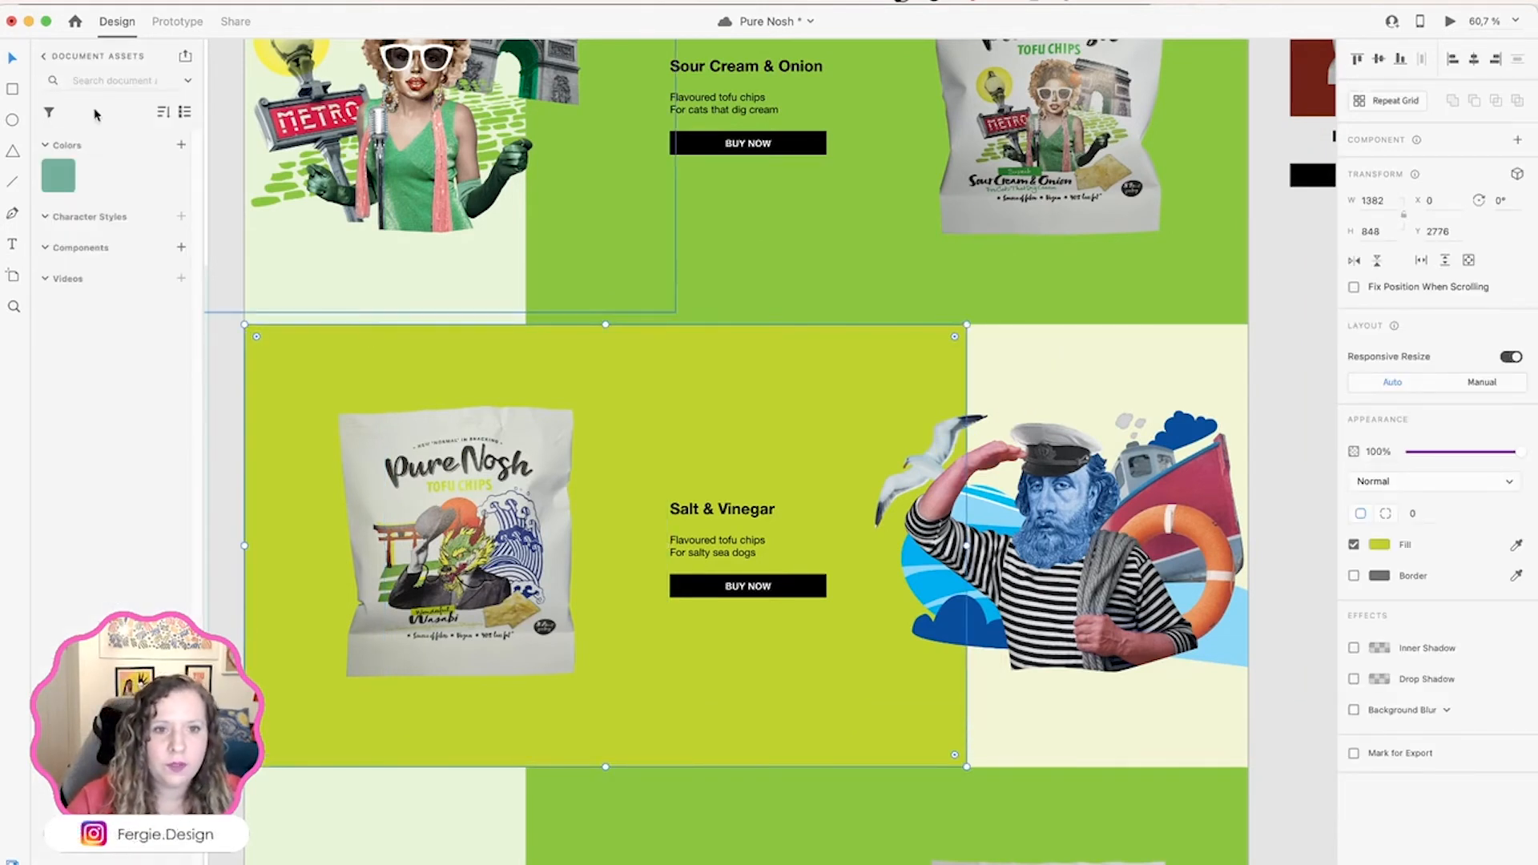
pyautogui.click(182, 146)
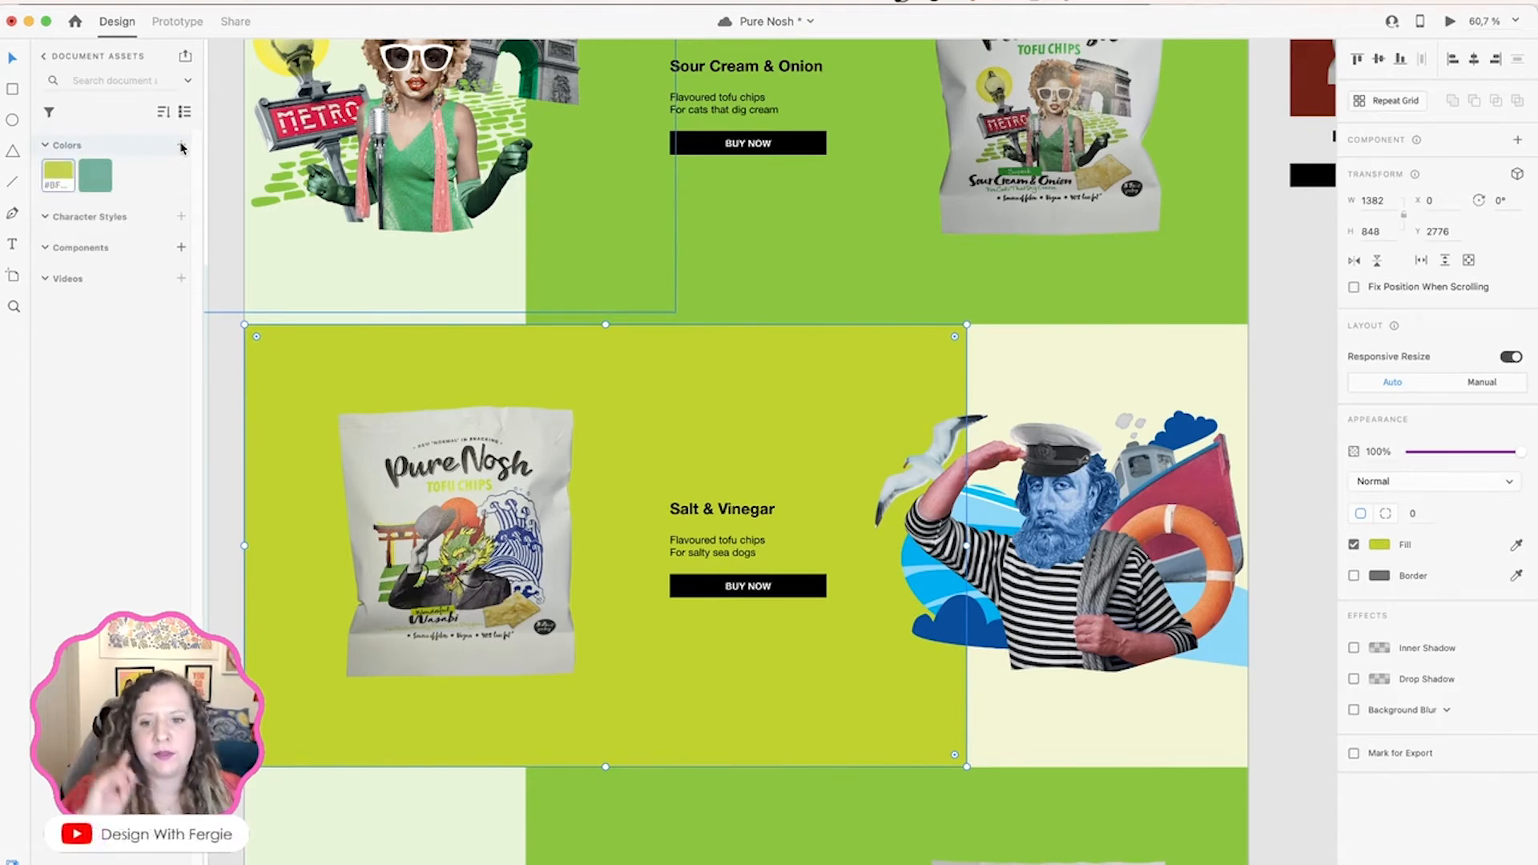
# Step: Place the Pure Nosh logo with blue "TOFU CHIPS" lettering on an empty area of the pasteboard
pyautogui.click(808, 531)
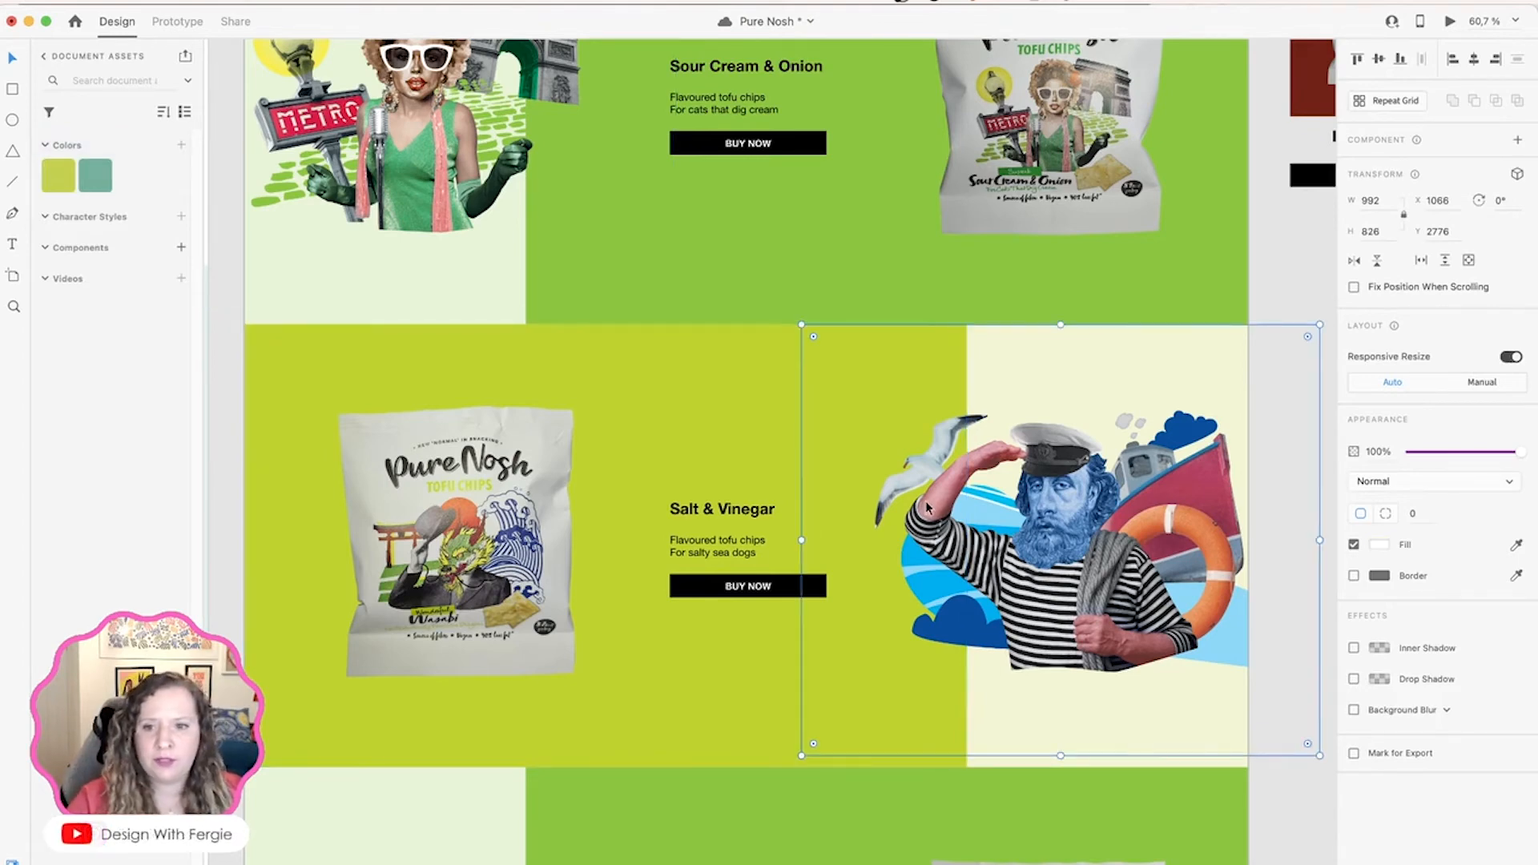
pyautogui.hscroll(10, 809, 530)
pyautogui.moveTo(734, 727); pyautogui.dragTo(467, 340)
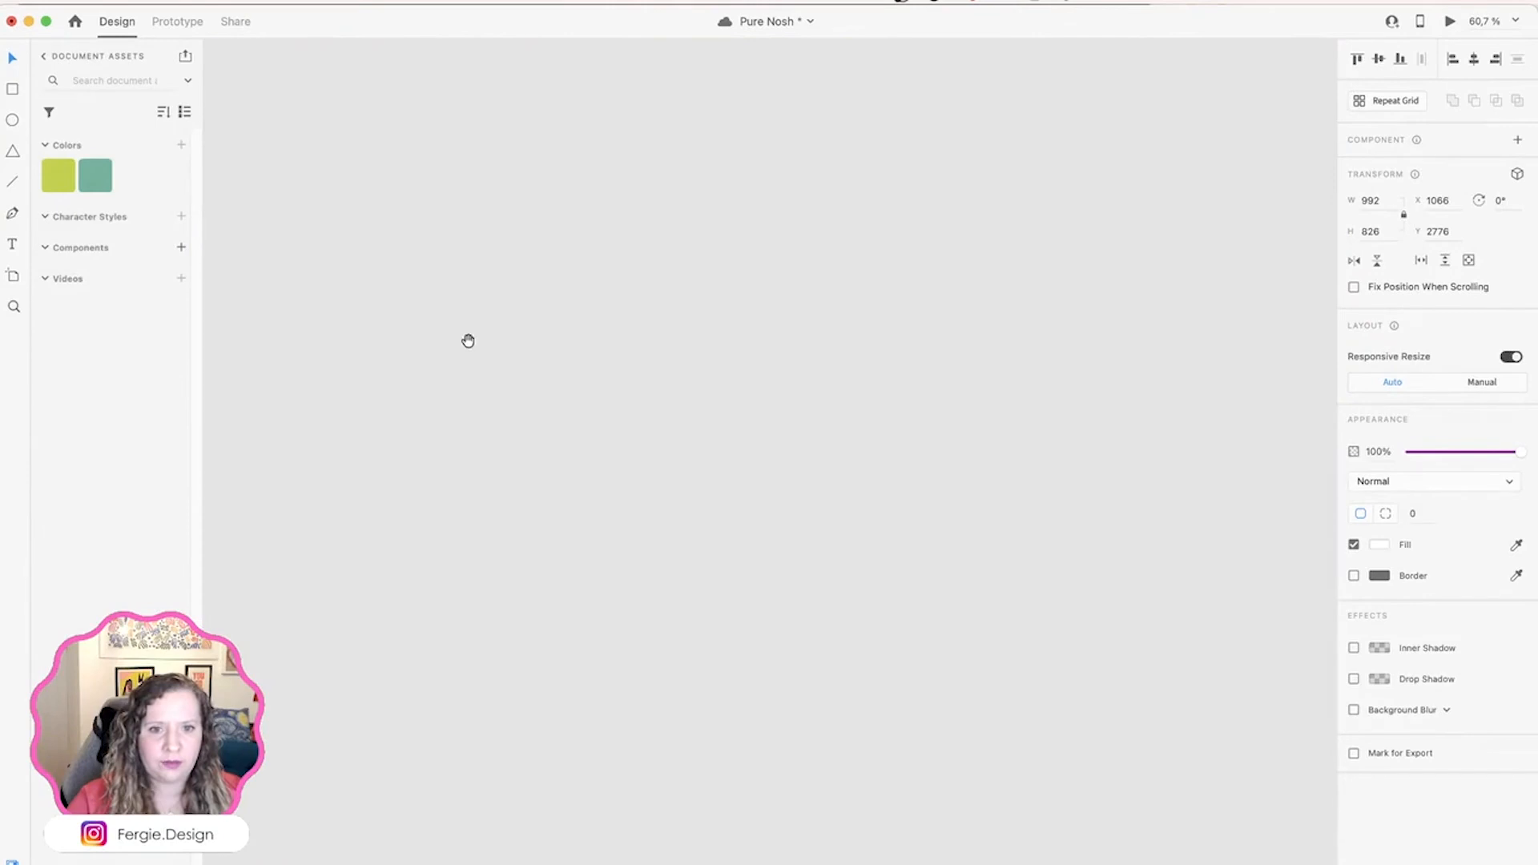
pyautogui.moveTo(639, 377); pyautogui.dragTo(640, 373)
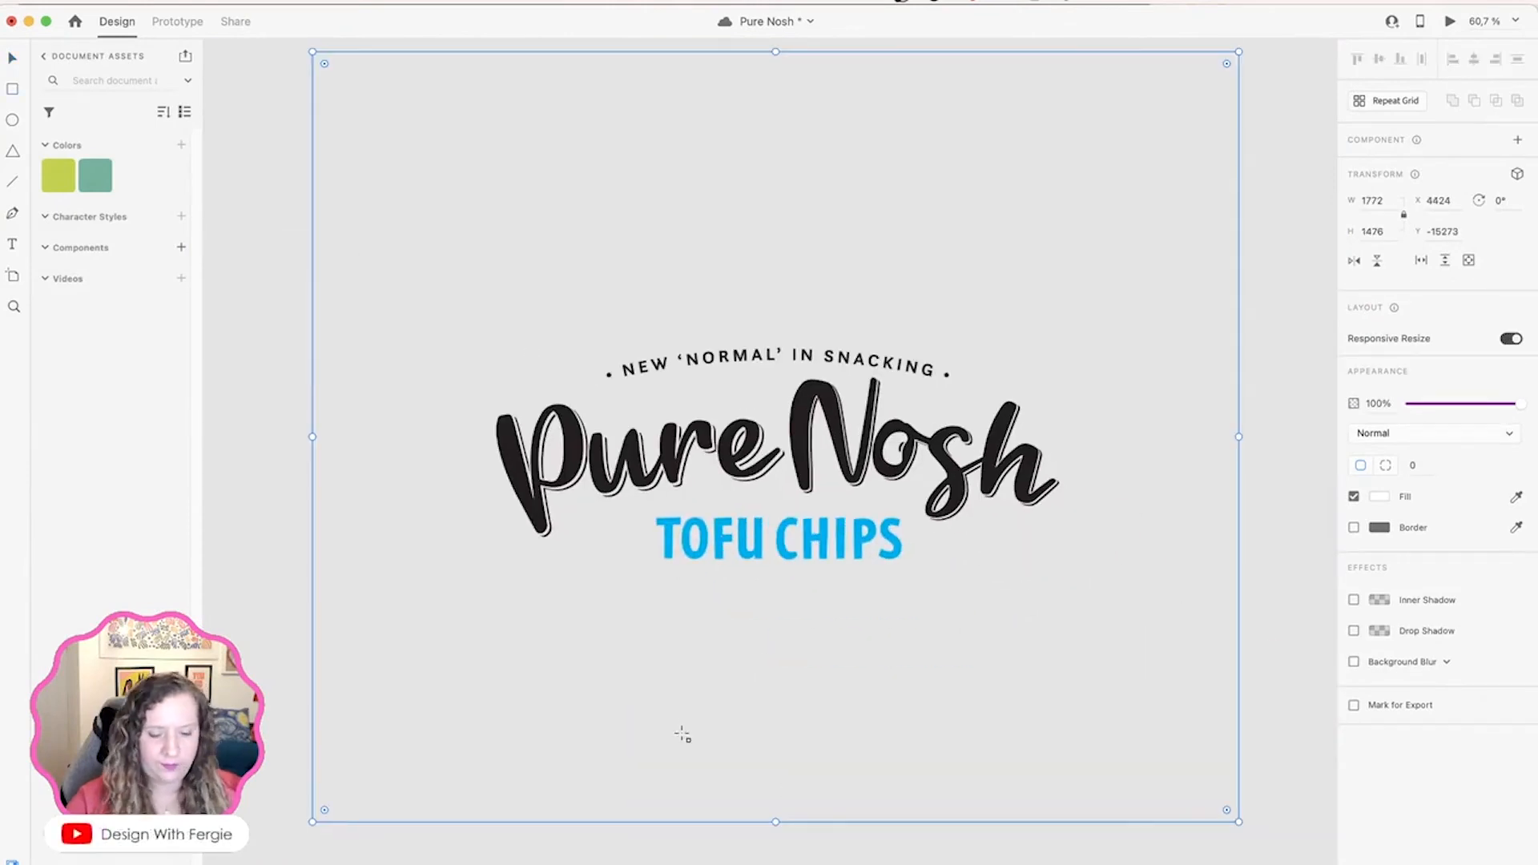
# Step: Draw a rectangle of about 517 × 387 beneath the logo, filled with the sampled "TOFU CHIPS" blue, and save that blue to the document colours
pyautogui.moveTo(594, 861)
pyautogui.mouseDown()
pyautogui.moveTo(868, 680)
pyautogui.moveTo(865, 661)
pyautogui.mouseUp()
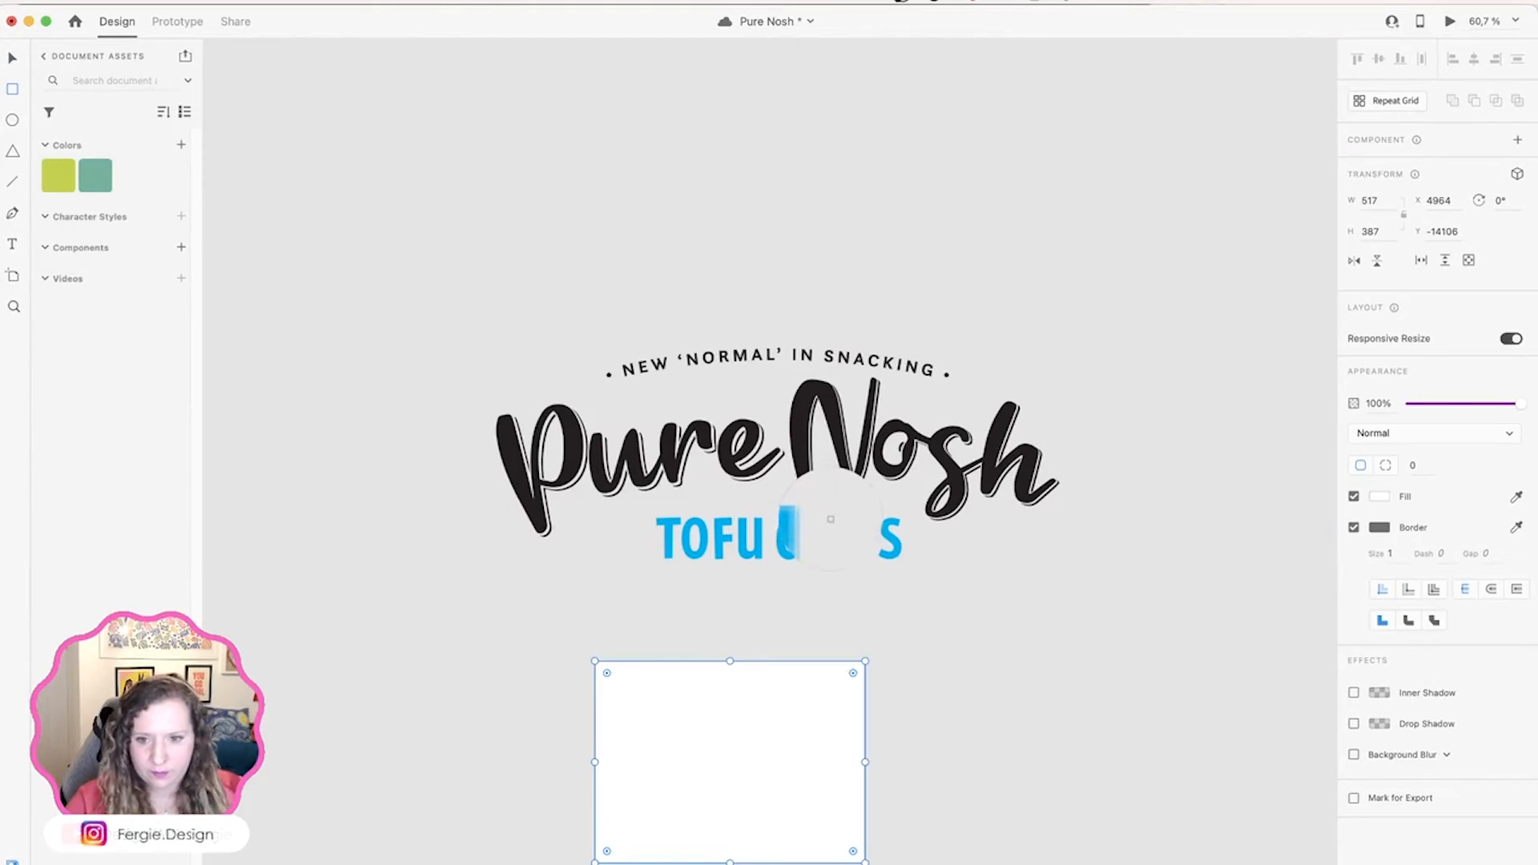
pyautogui.click(835, 527)
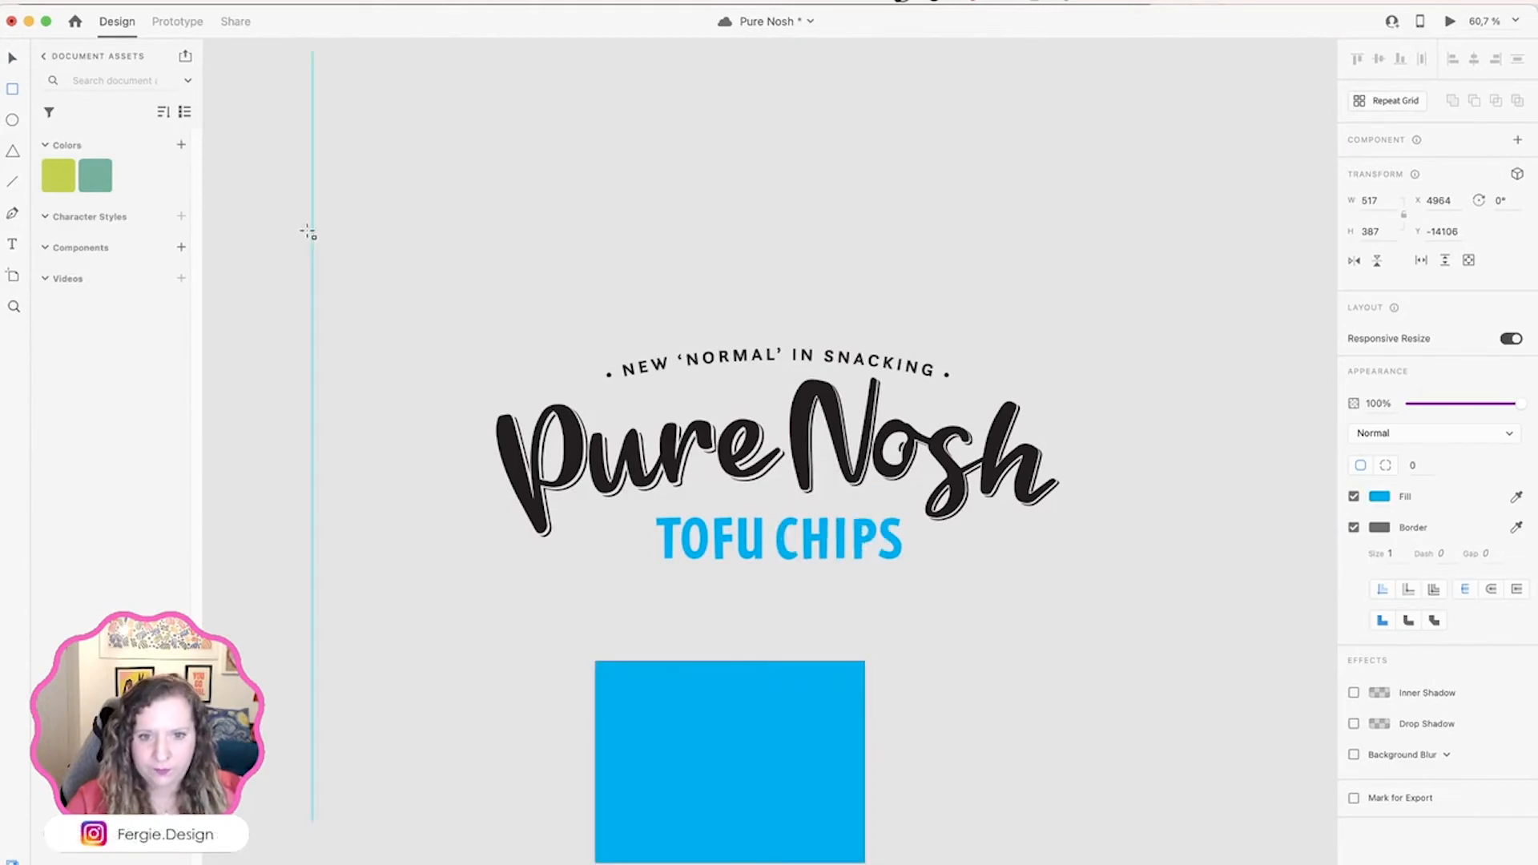
pyautogui.click(181, 146)
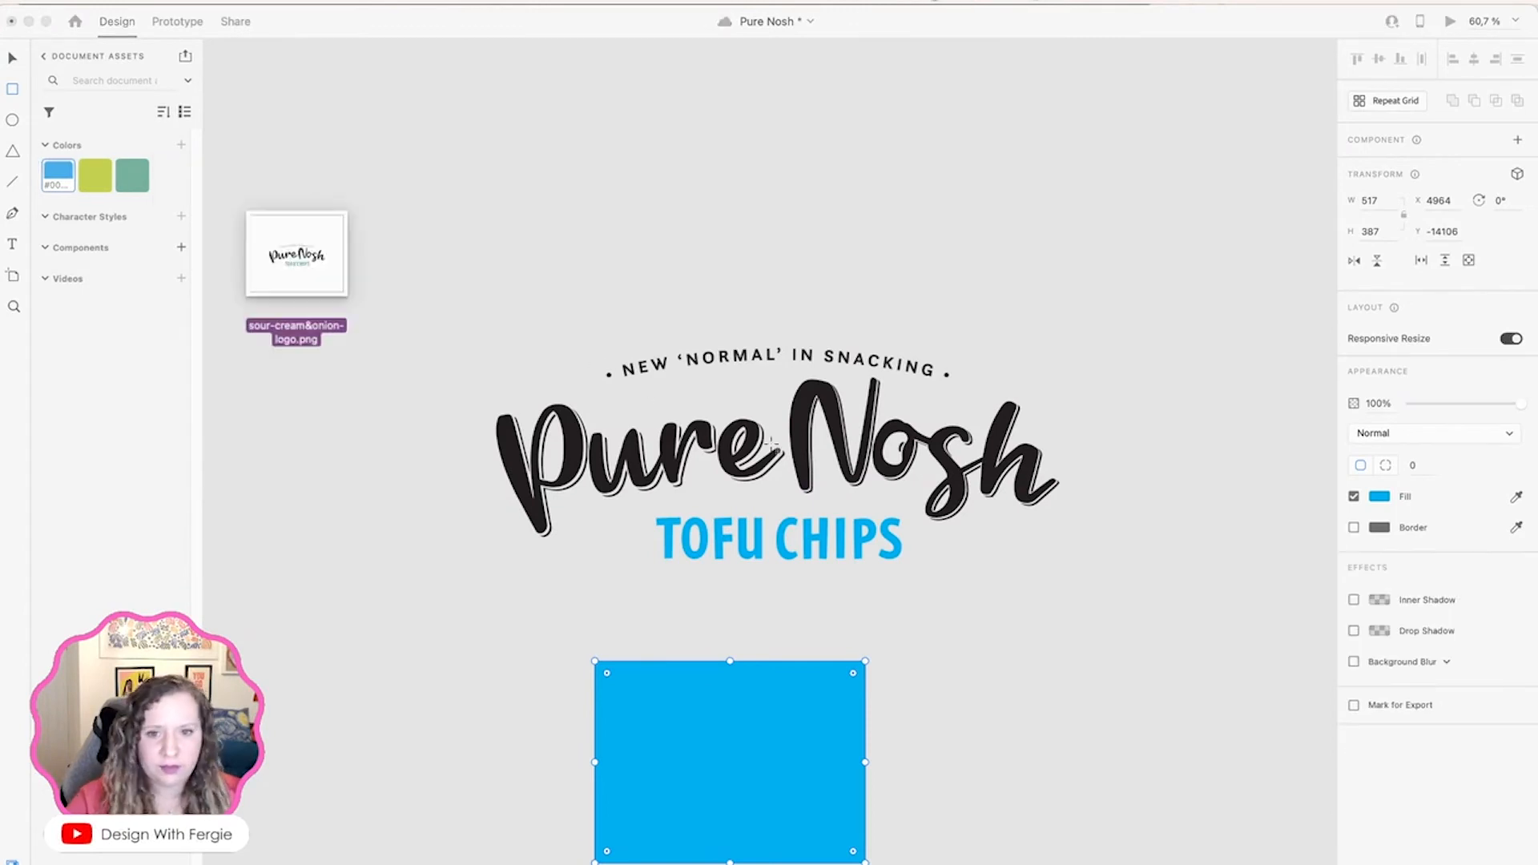
# Step: Replace the logo with sour-cream&onion-logo.png and fill the rectangle beneath it with the green sampled from "TOFU CHIPS"
pyautogui.moveTo(298, 258); pyautogui.dragTo(774, 449)
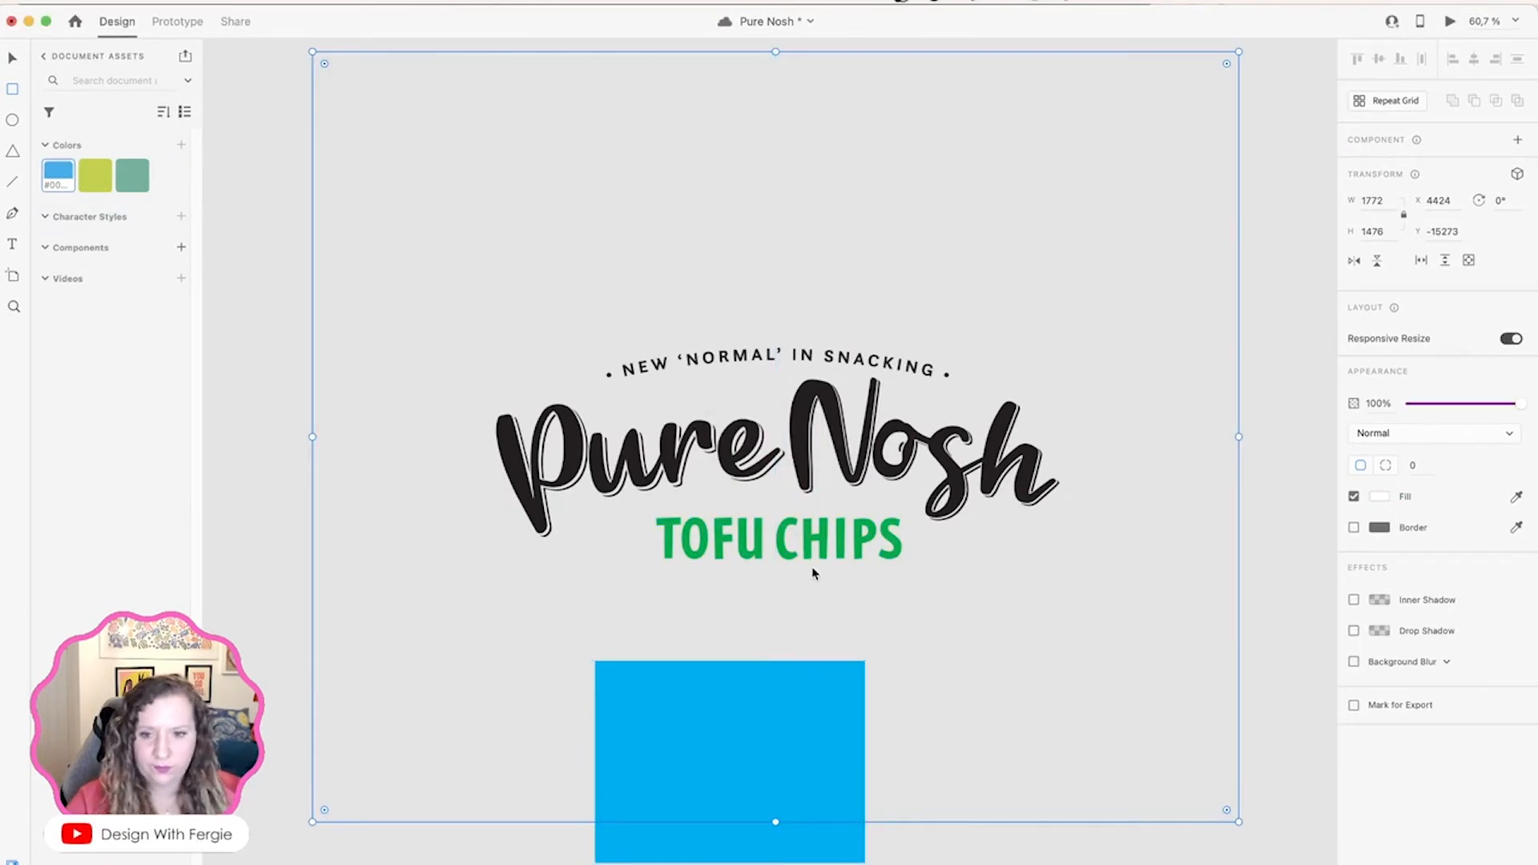
pyautogui.press('v')
pyautogui.click(811, 661)
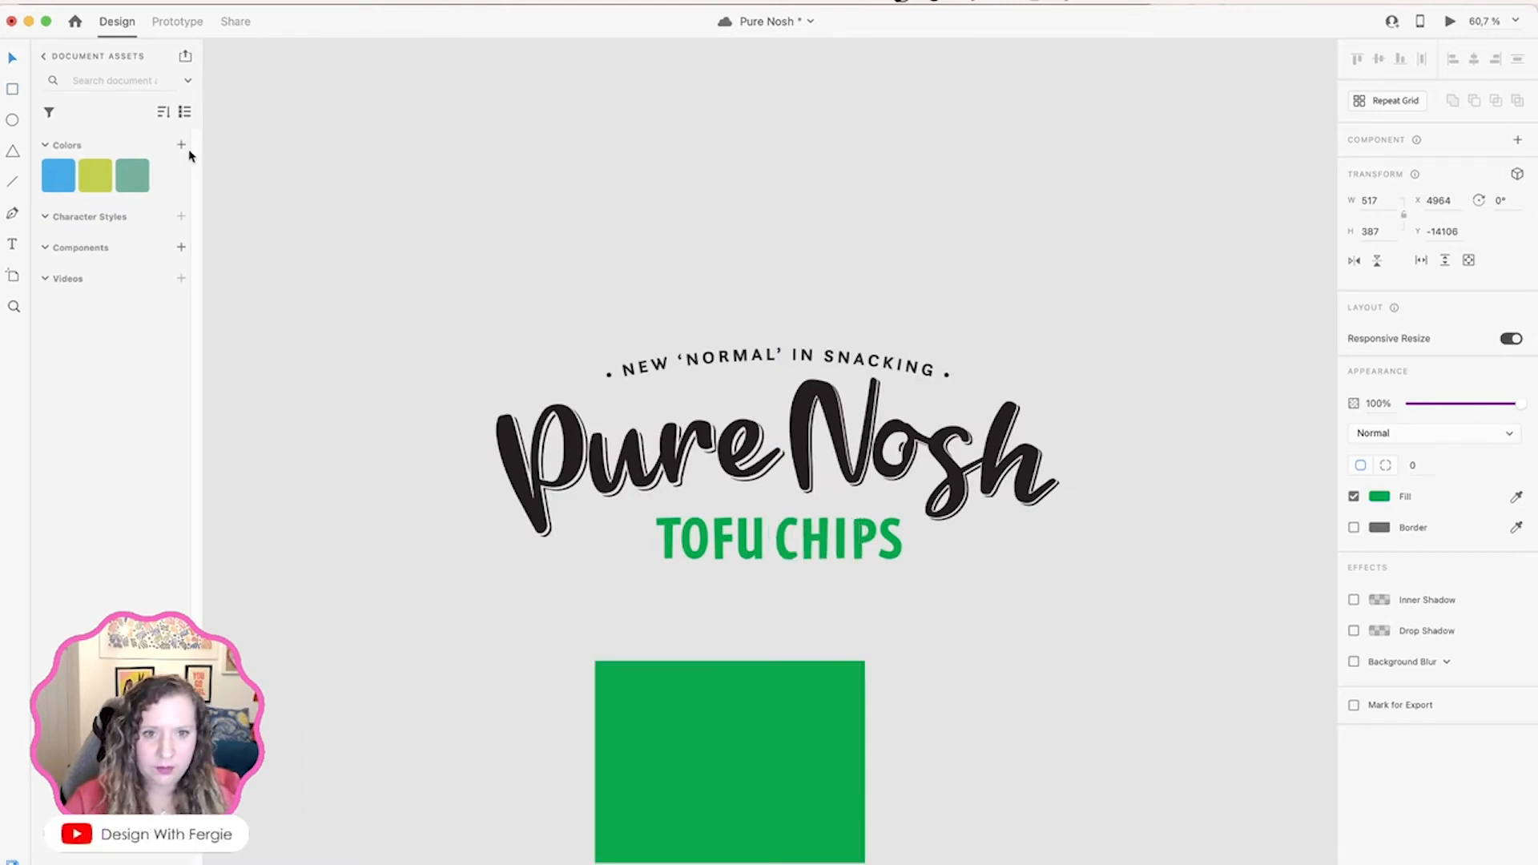
# Step: Save the rectangle's green to the document colours, and do the same for the red matching the Barbeque logo's "TOFU CHIPS" lettering
pyautogui.click(181, 145)
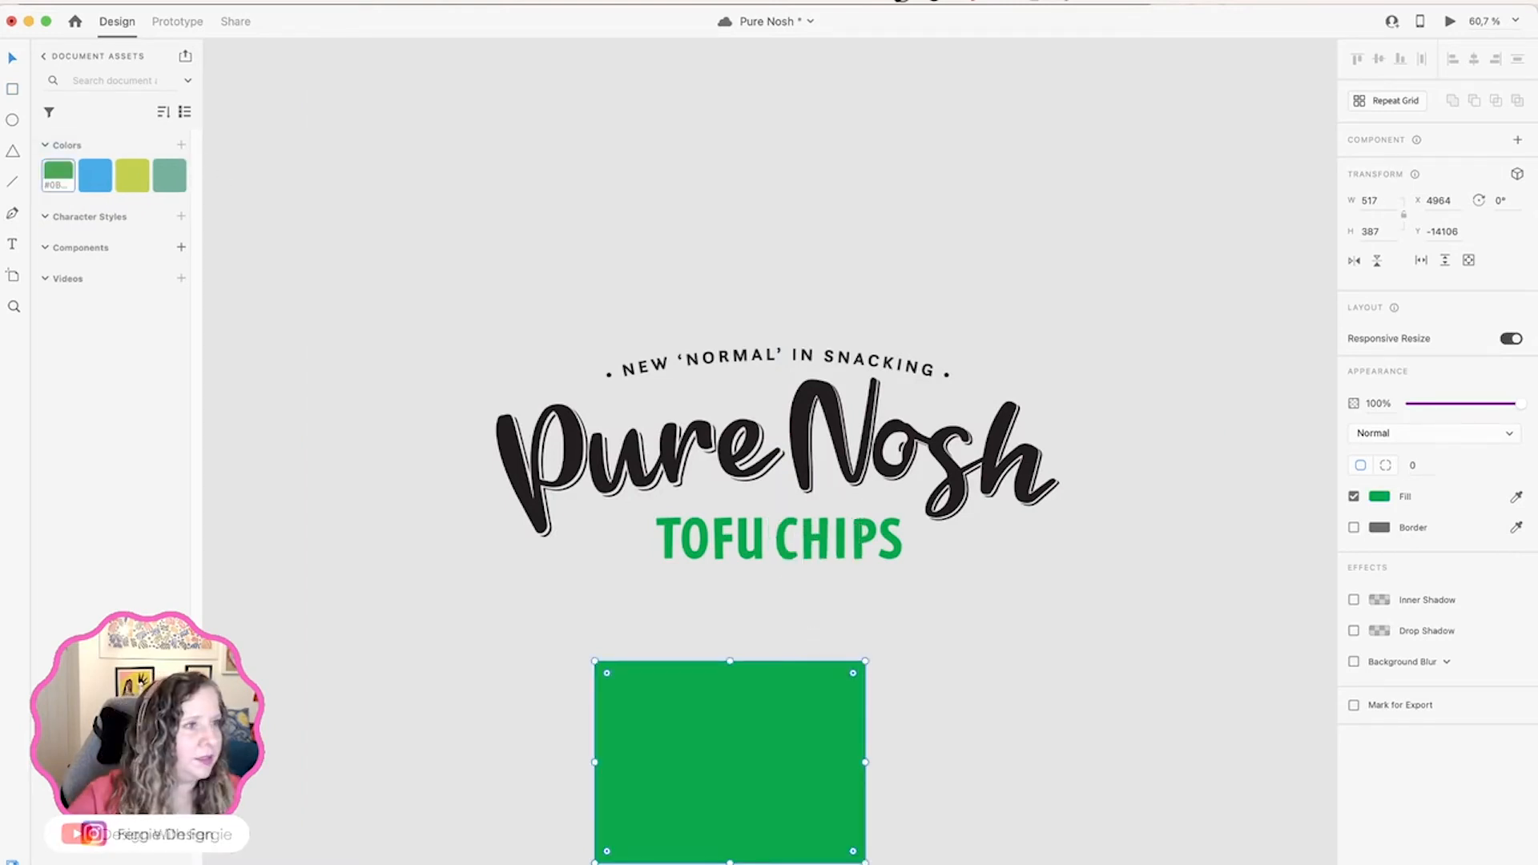
pyautogui.moveTo(173, 432); pyautogui.dragTo(704, 457)
pyautogui.click(766, 805)
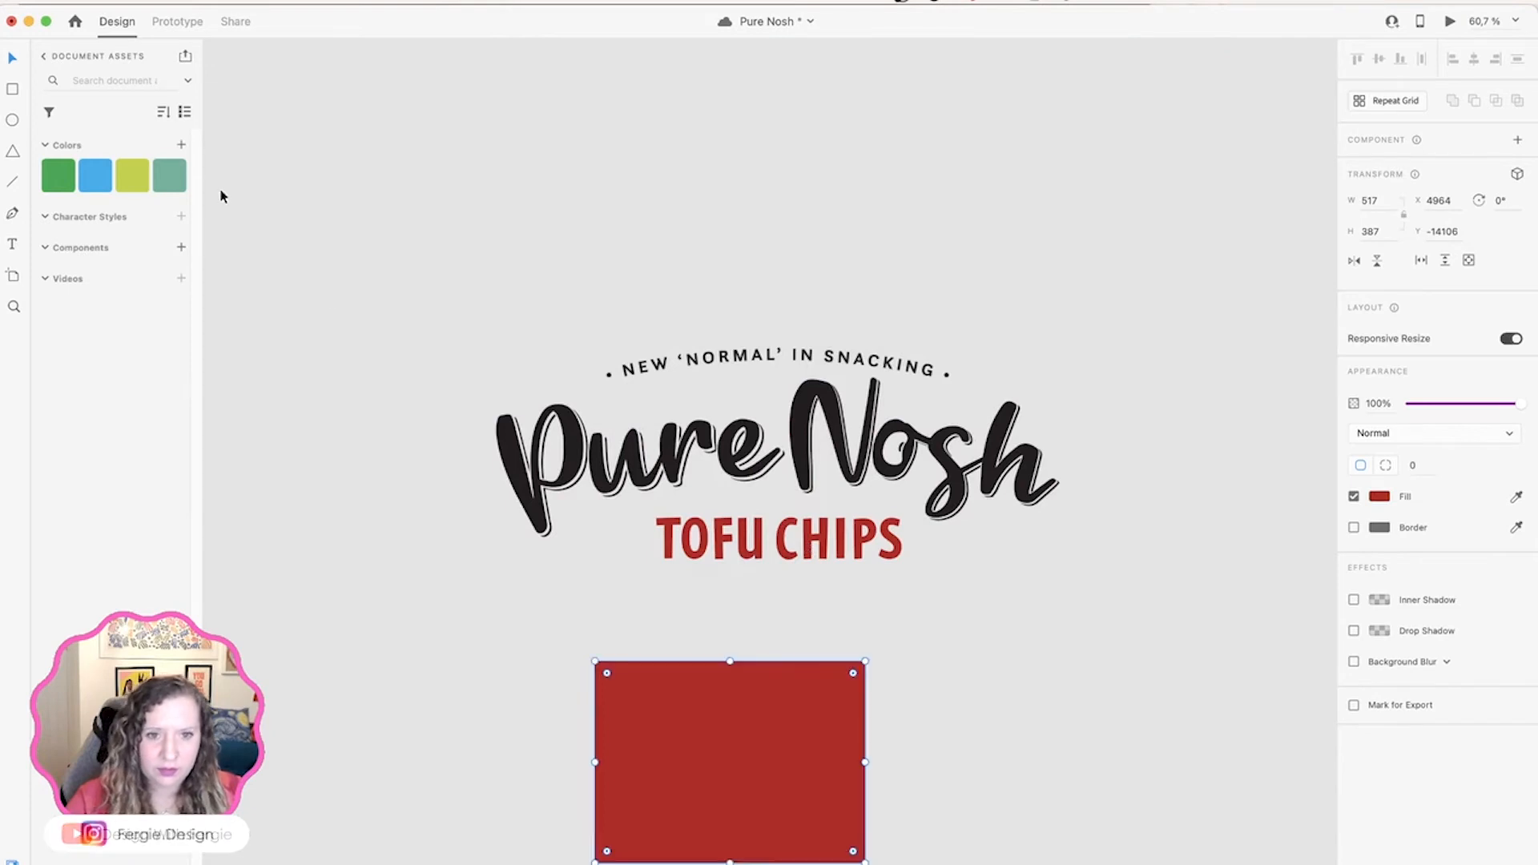
pyautogui.click(181, 145)
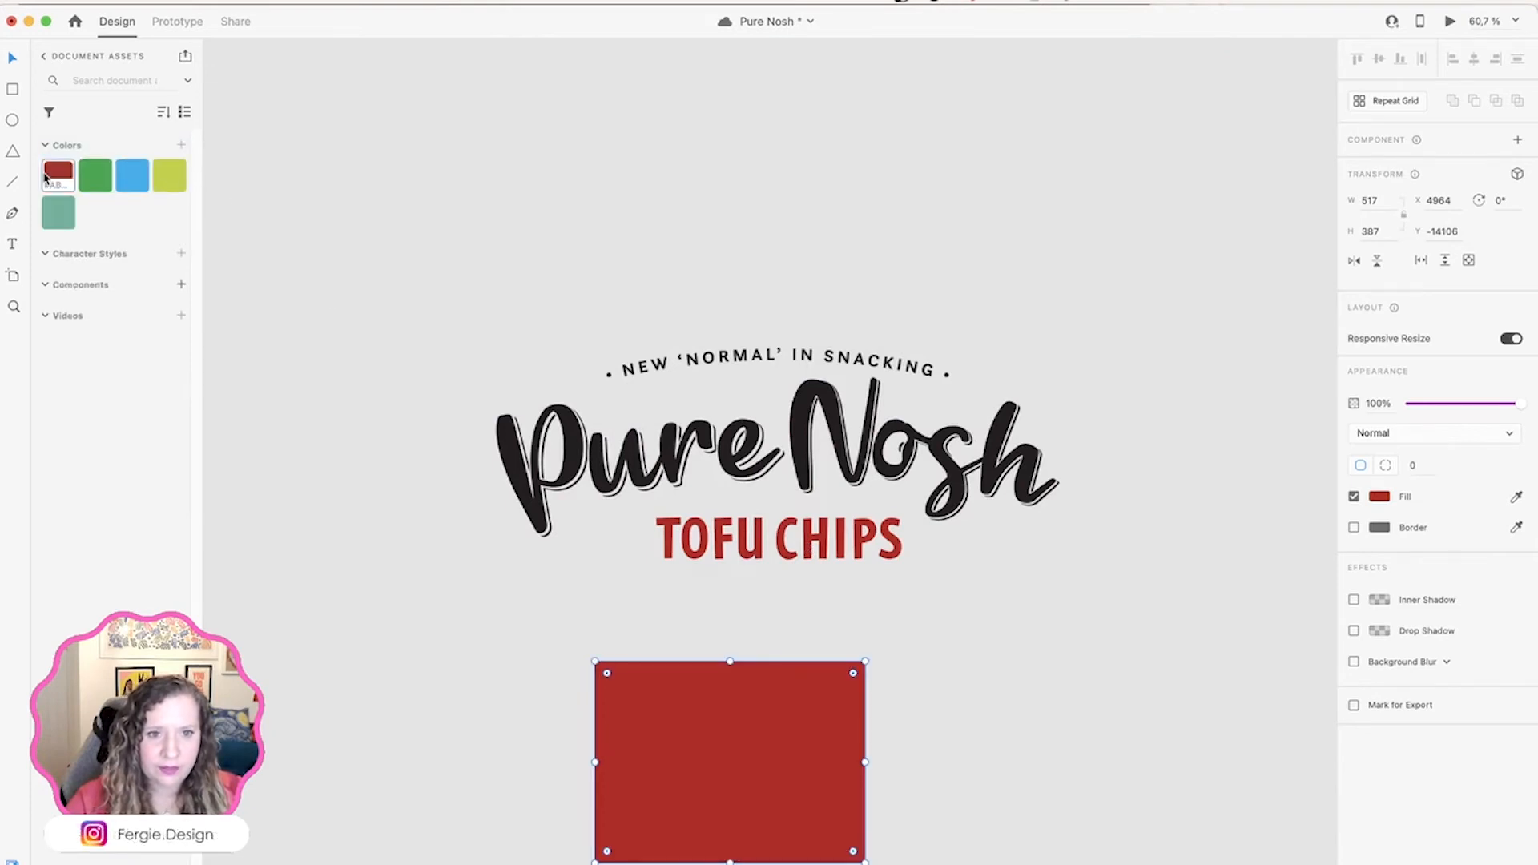
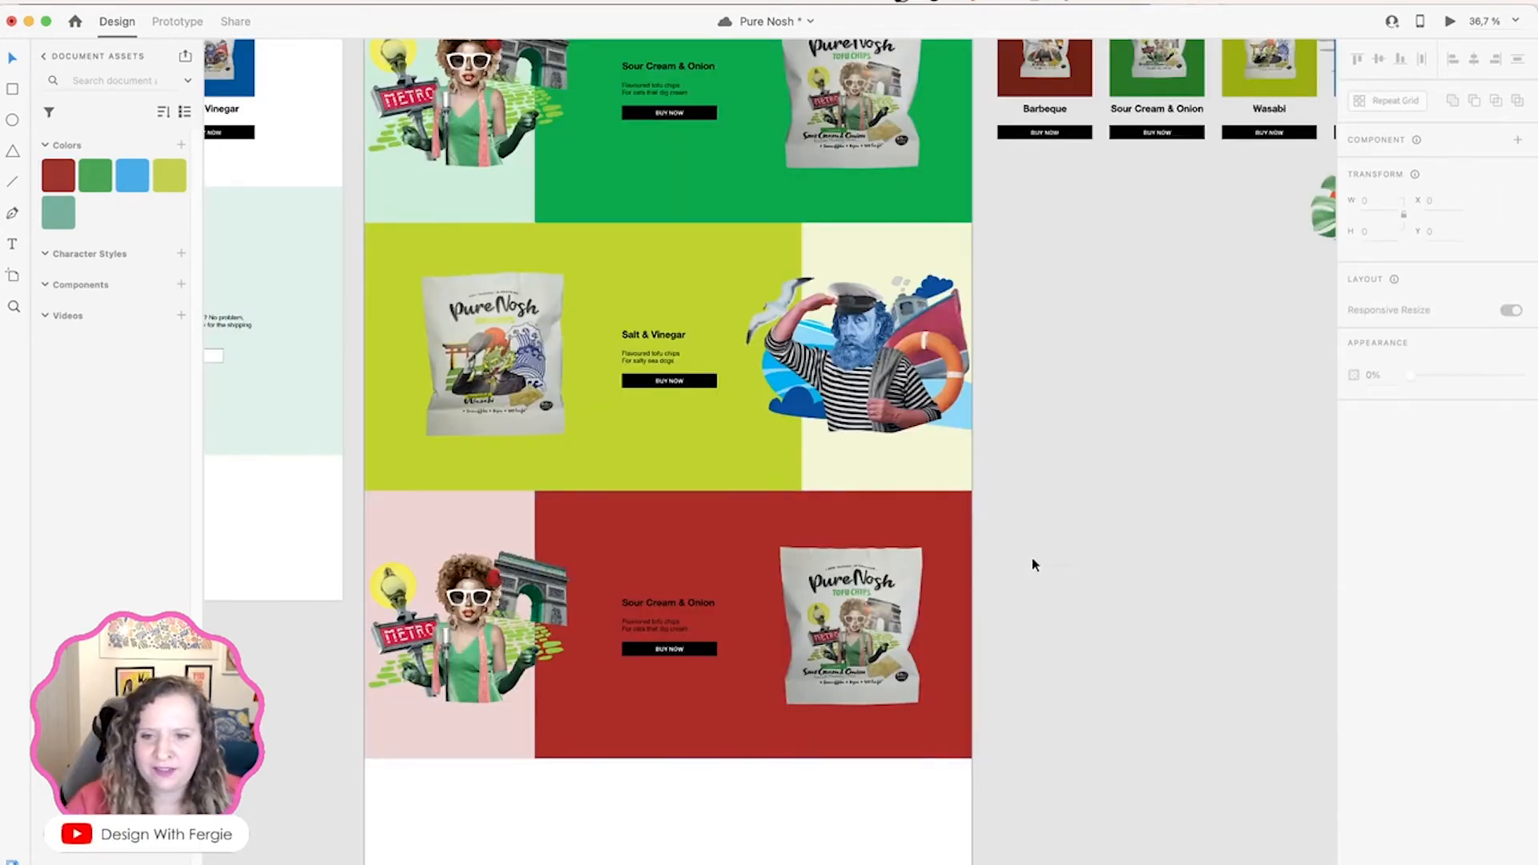
# Step: Shift the woman illustration in the green Sour Cream & Onion section right to X -88, overlapping the wide green panel more
pyautogui.scroll(5, 985, 597)
pyautogui.scroll(2, 1097, 537)
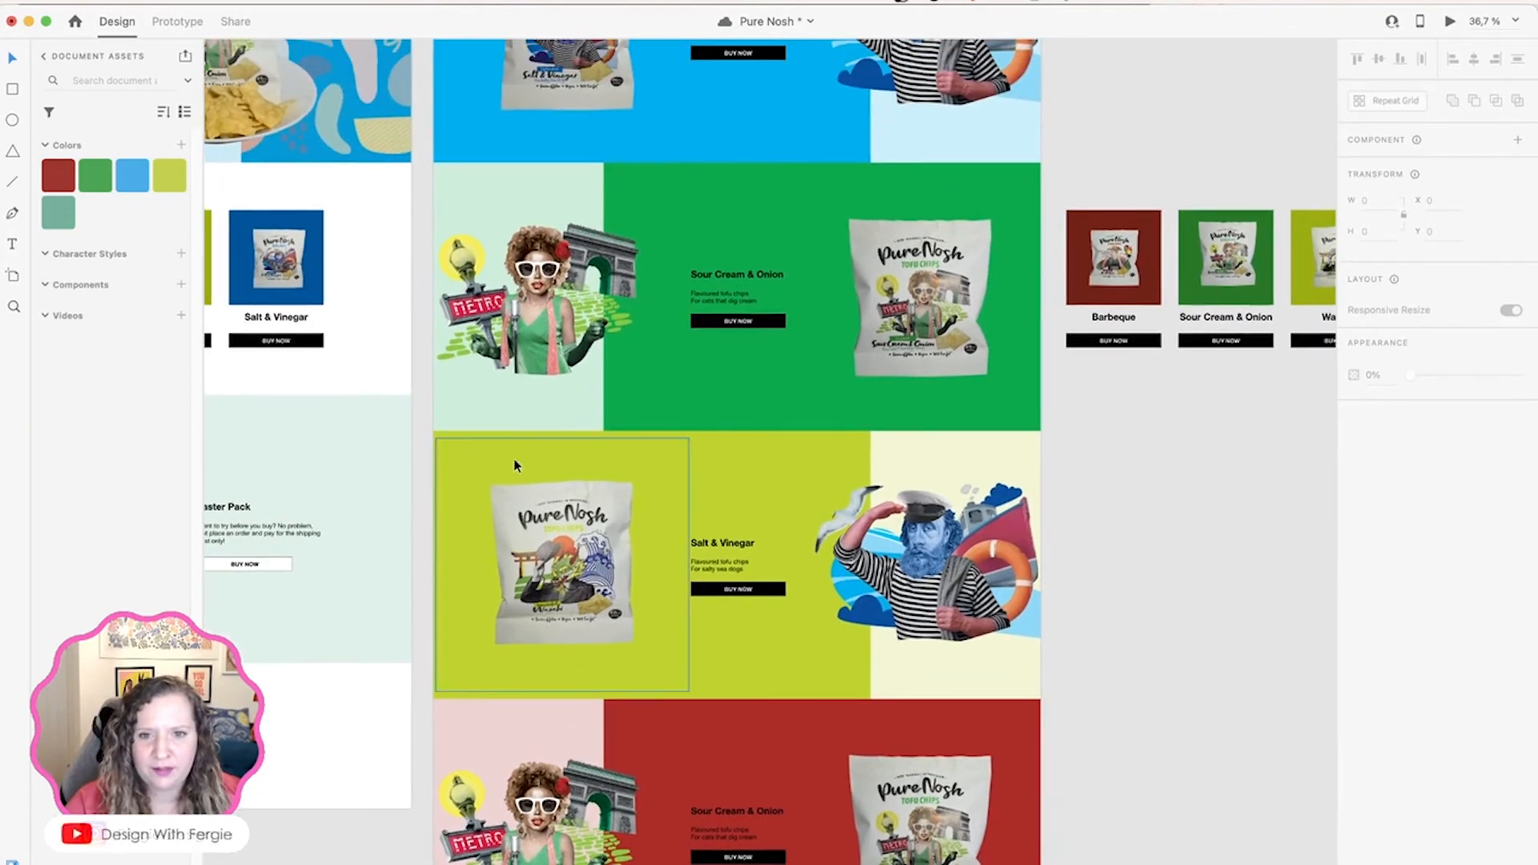
pyautogui.click(521, 313)
pyautogui.moveTo(531, 309); pyautogui.dragTo(545, 309)
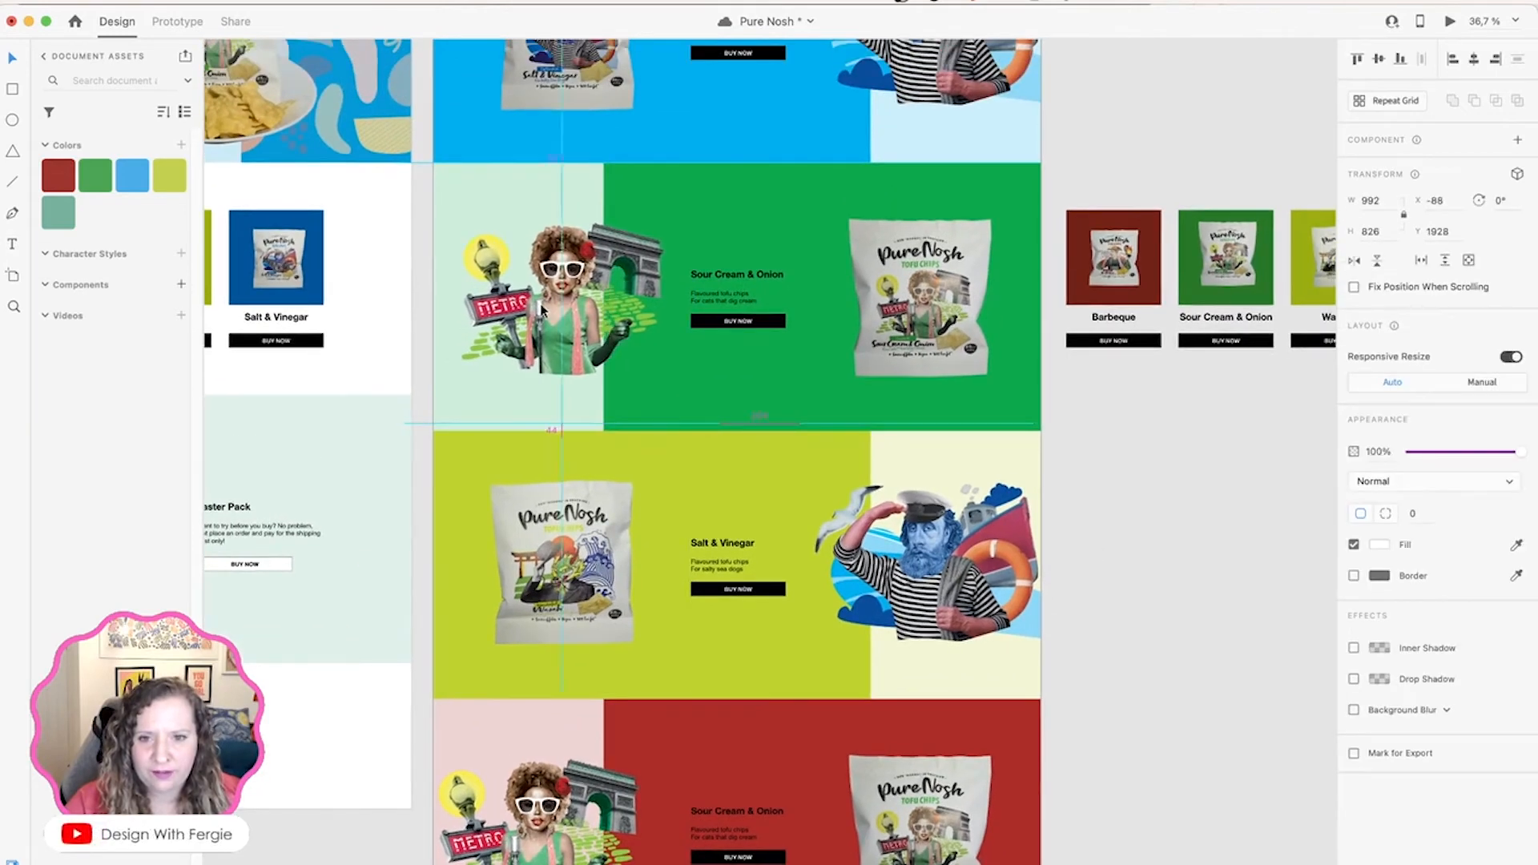
# Step: Position the barbecue man illustration in the red section at X -109 so the umbrella's tip just overlaps the red panel
pyautogui.scroll(3, 545, 309)
pyautogui.scroll(2, 546, 326)
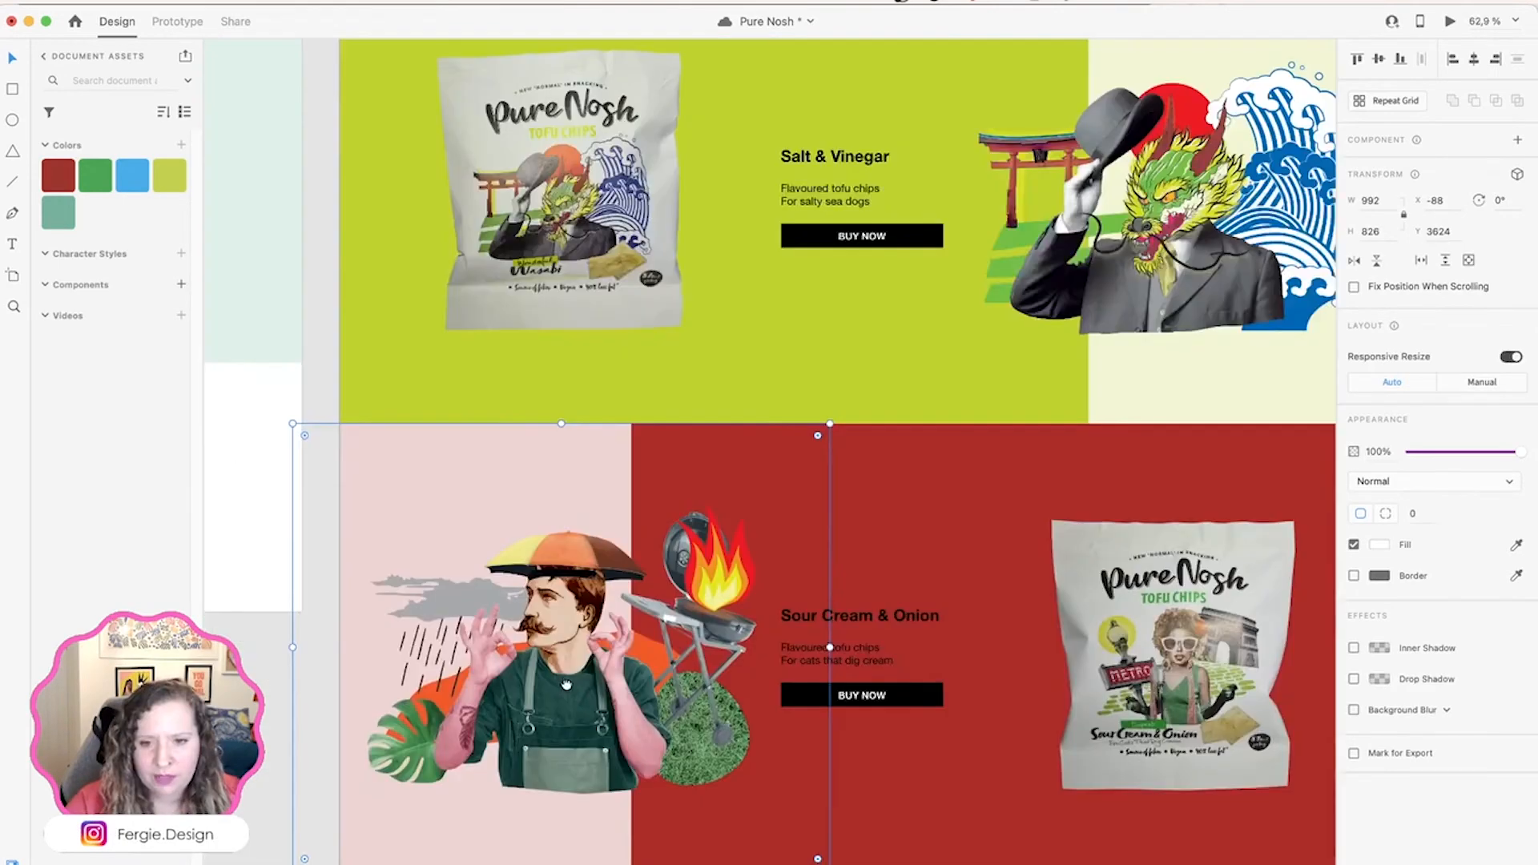
pyautogui.scroll(3, 661, 555)
pyautogui.moveTo(658, 585); pyautogui.dragTo(600, 586)
pyautogui.press('super+z')
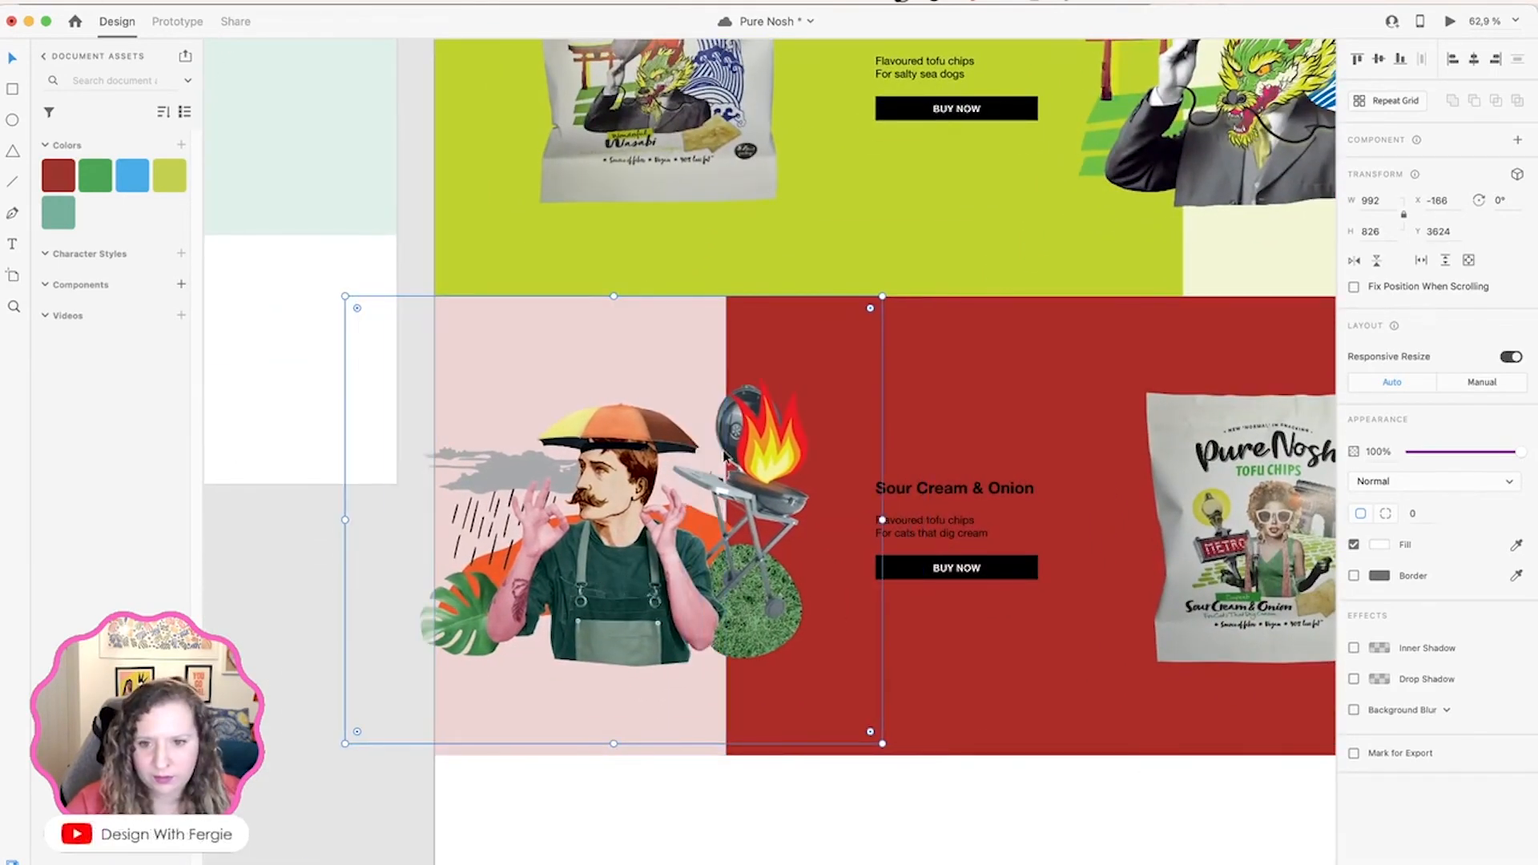
pyautogui.moveTo(634, 591); pyautogui.dragTo(660, 589)
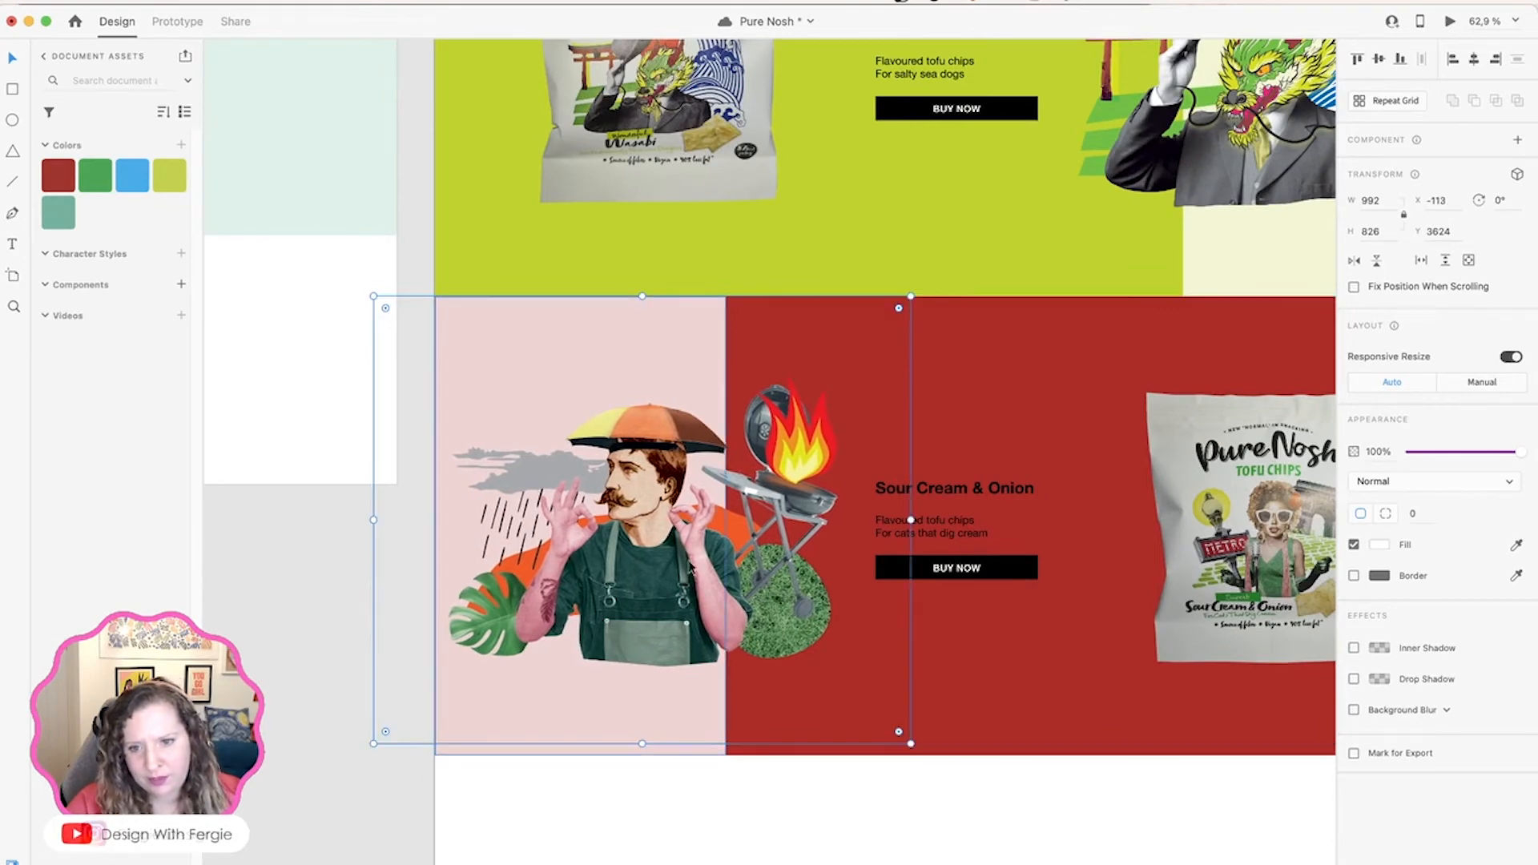
pyautogui.scroll(10, 716, 497)
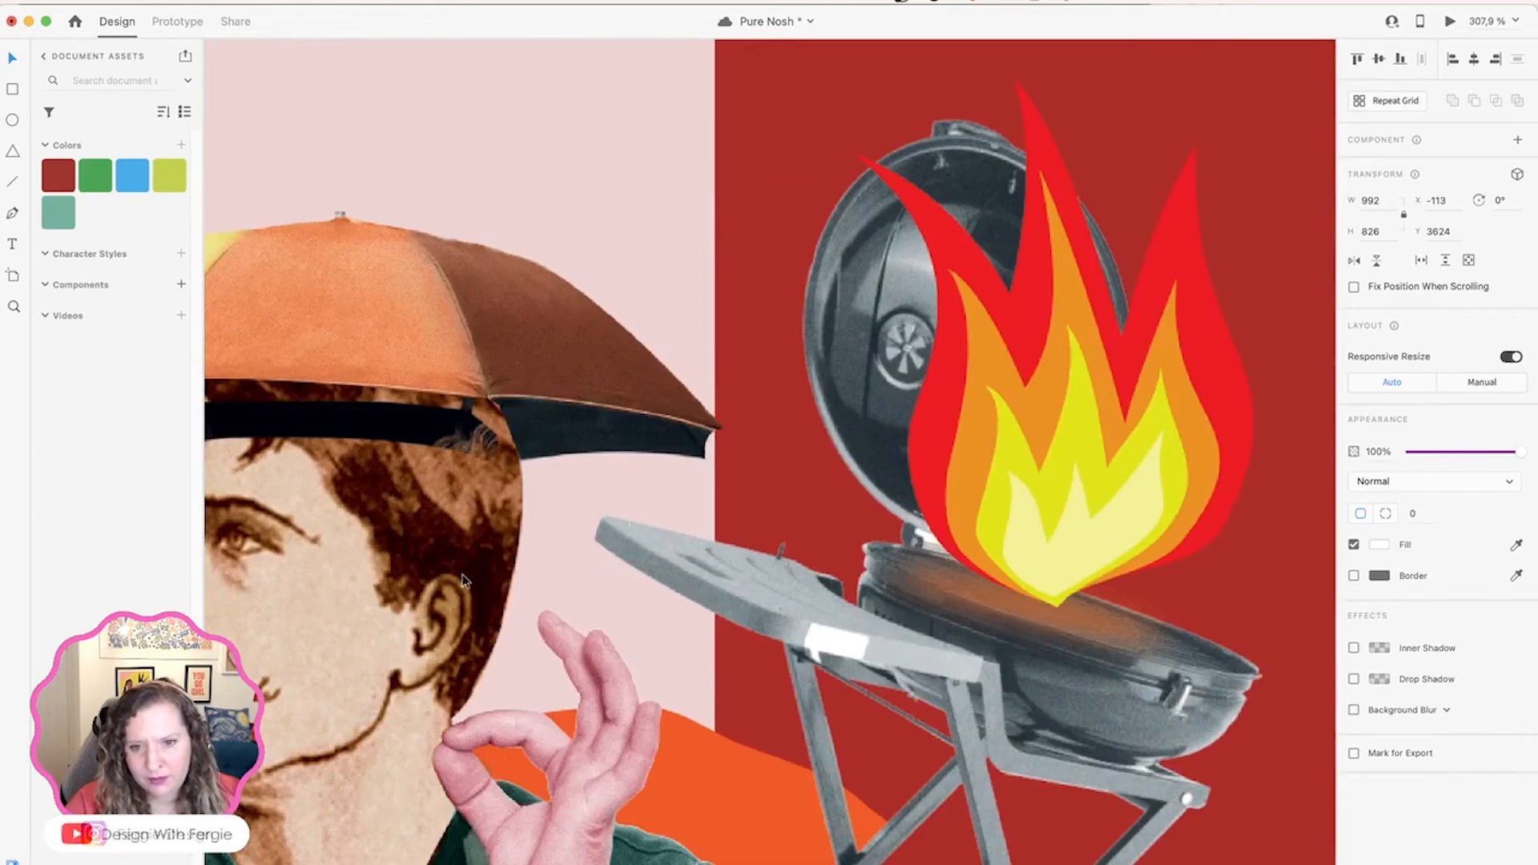
pyautogui.moveTo(455, 572); pyautogui.dragTo(468, 578)
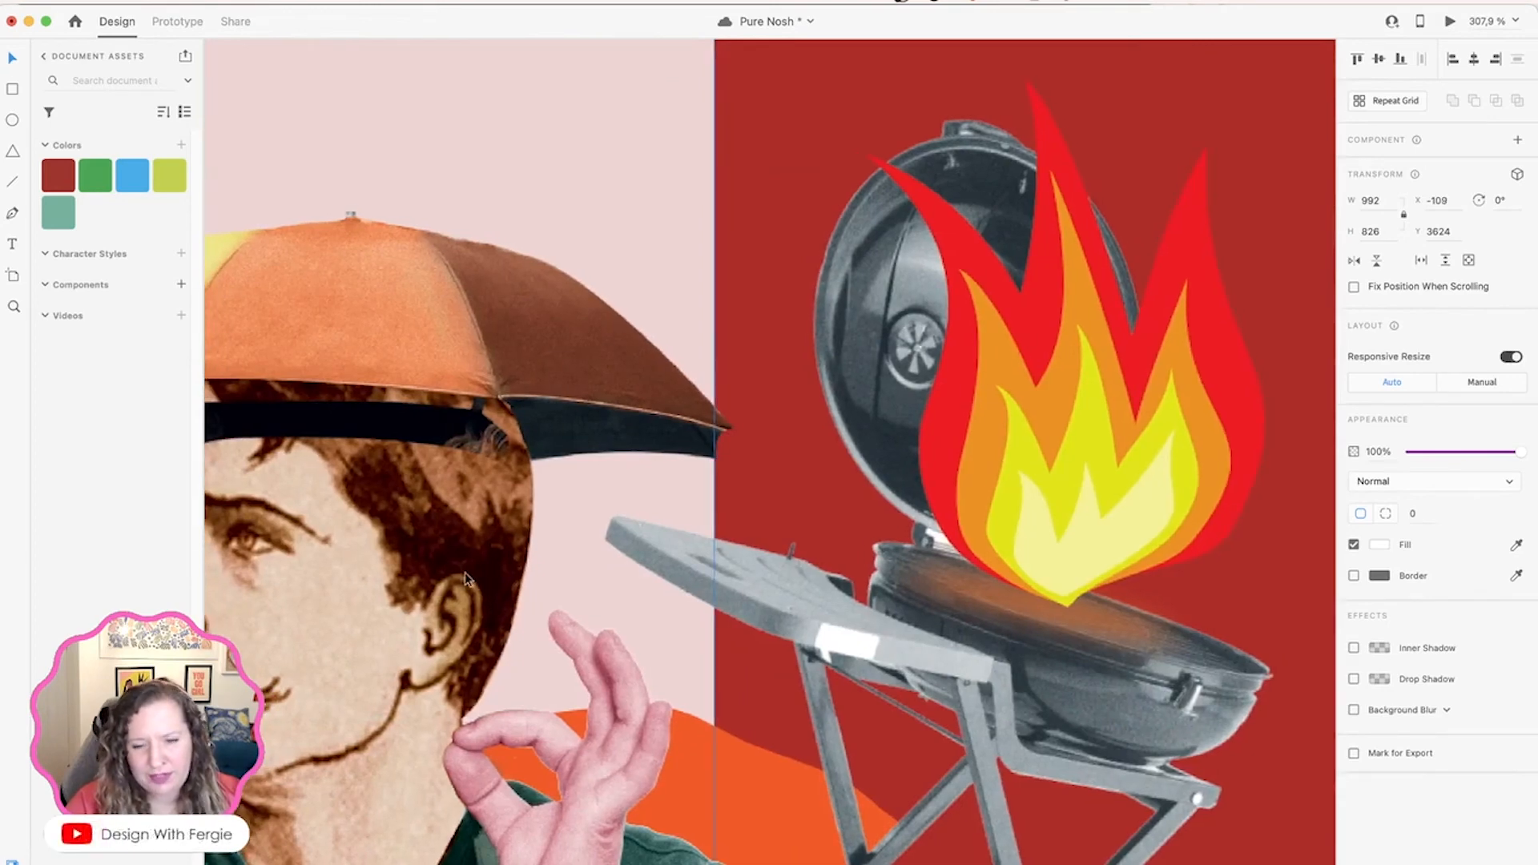
# Step: Preview Pure Nosh - Home Page – 2 and review it from the header and pack line-up down through all four flavour sections
pyautogui.scroll(-5, 467, 578)
pyautogui.scroll(-6, 468, 578)
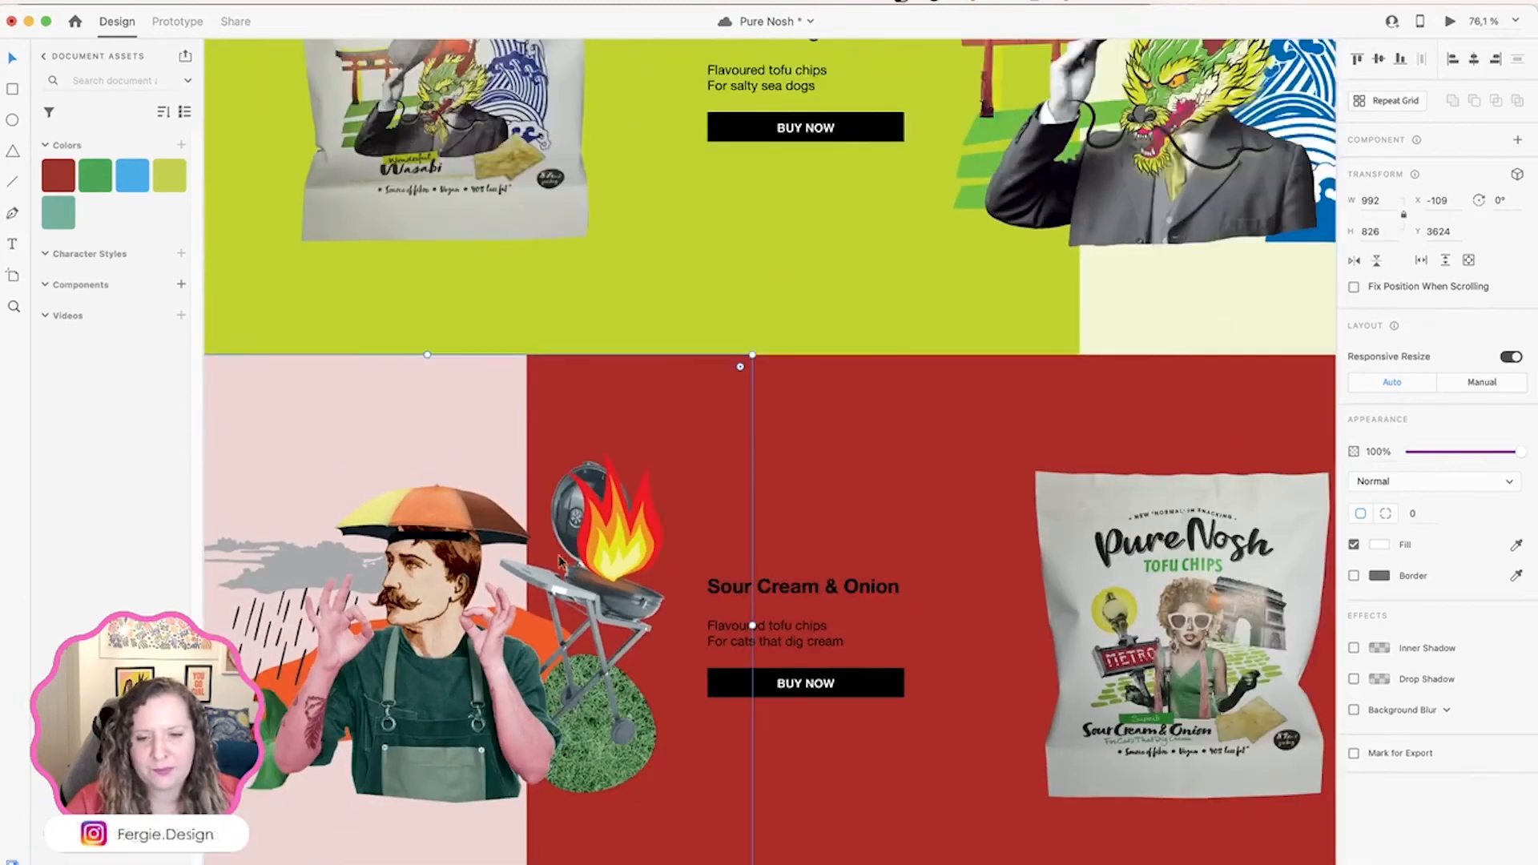
pyautogui.scroll(-3, 684, 546)
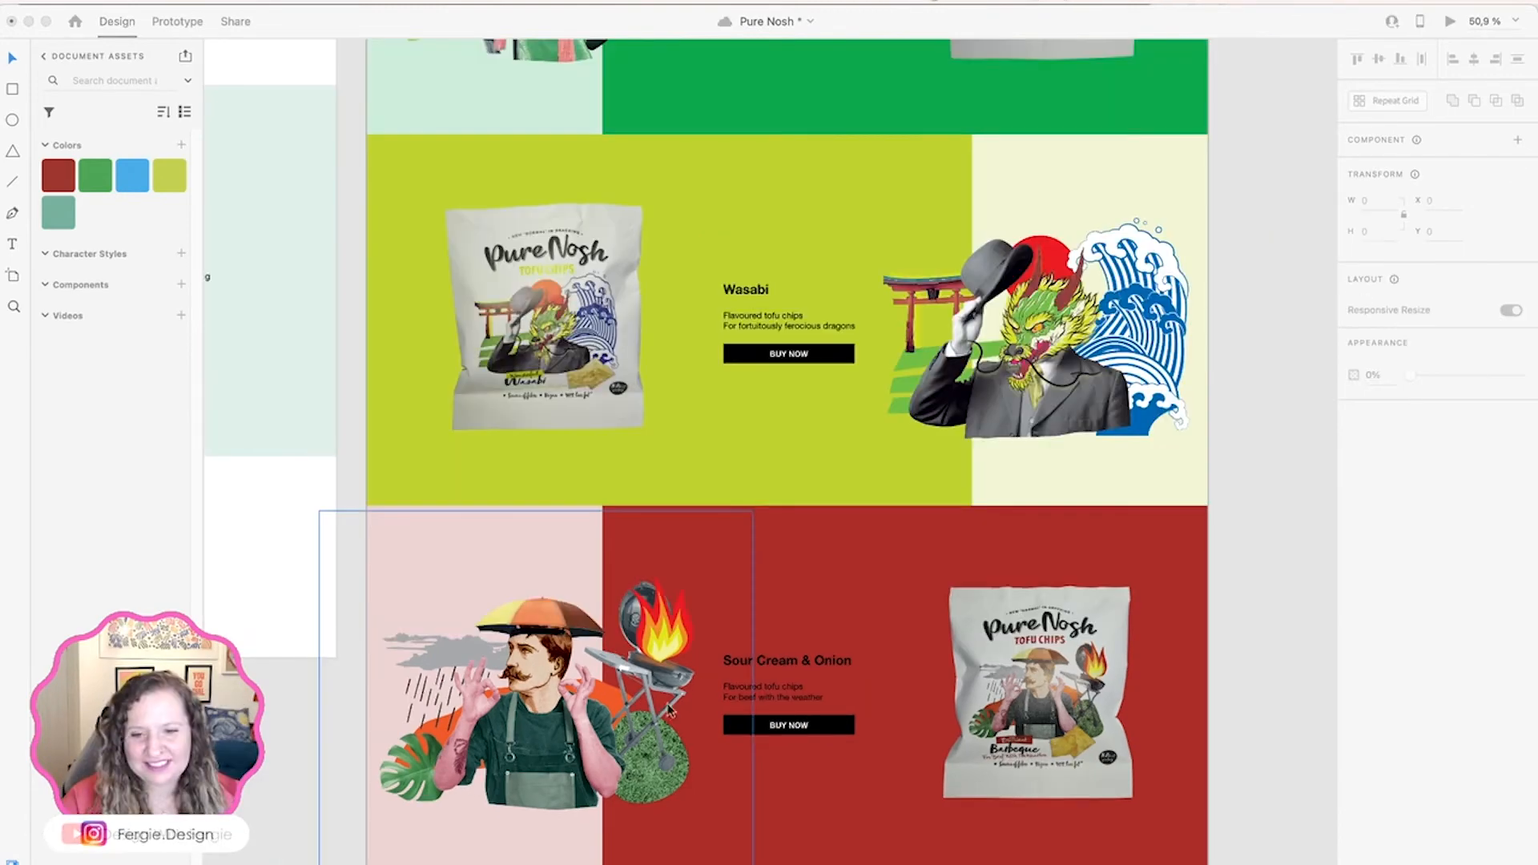
pyautogui.scroll(-3, 834, 704)
pyautogui.scroll(10, 834, 703)
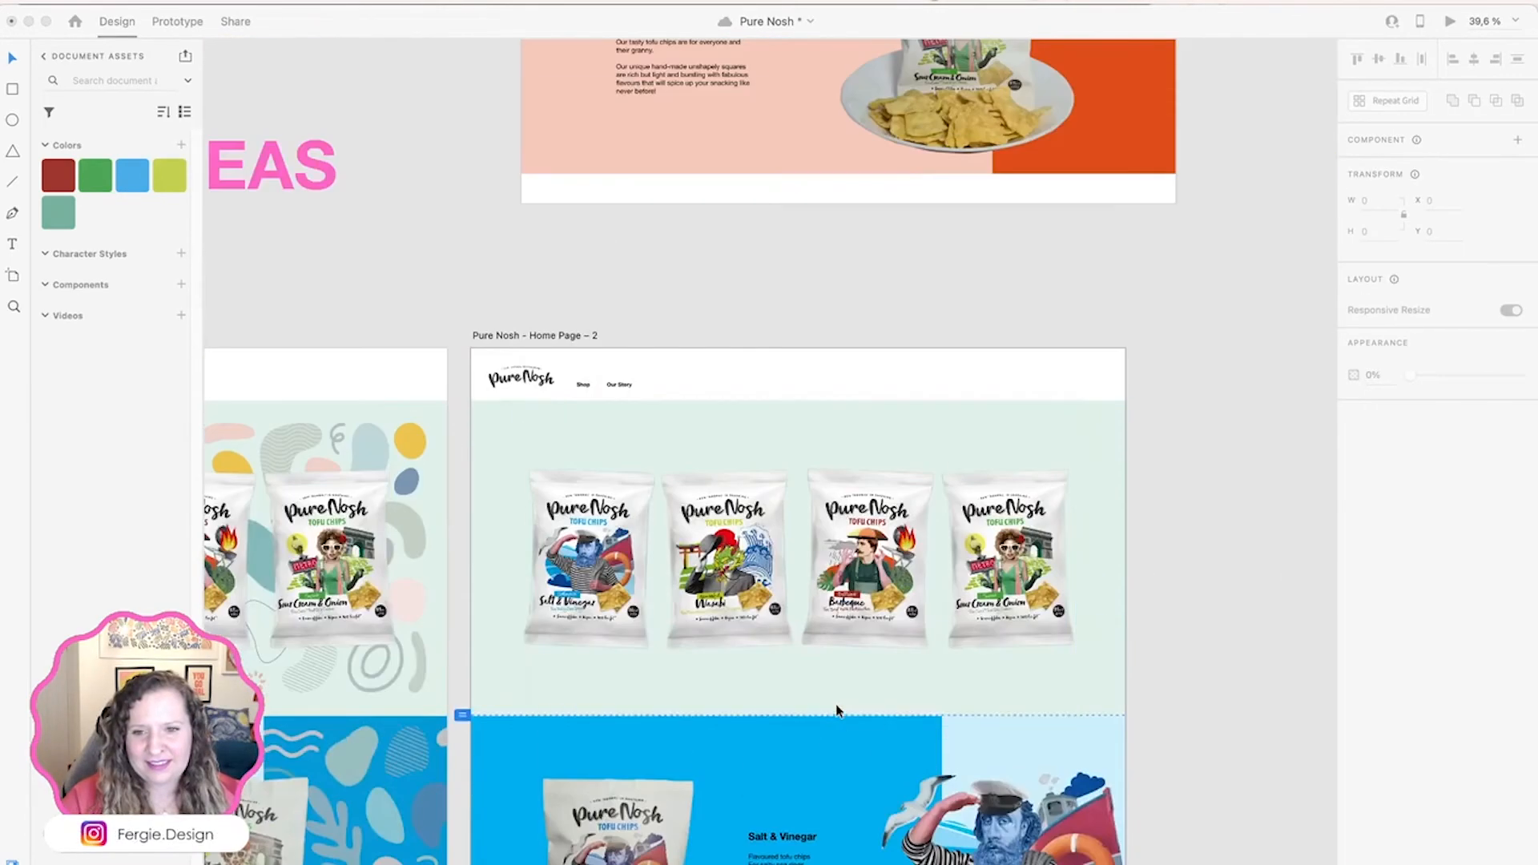
pyautogui.press('super+Return')
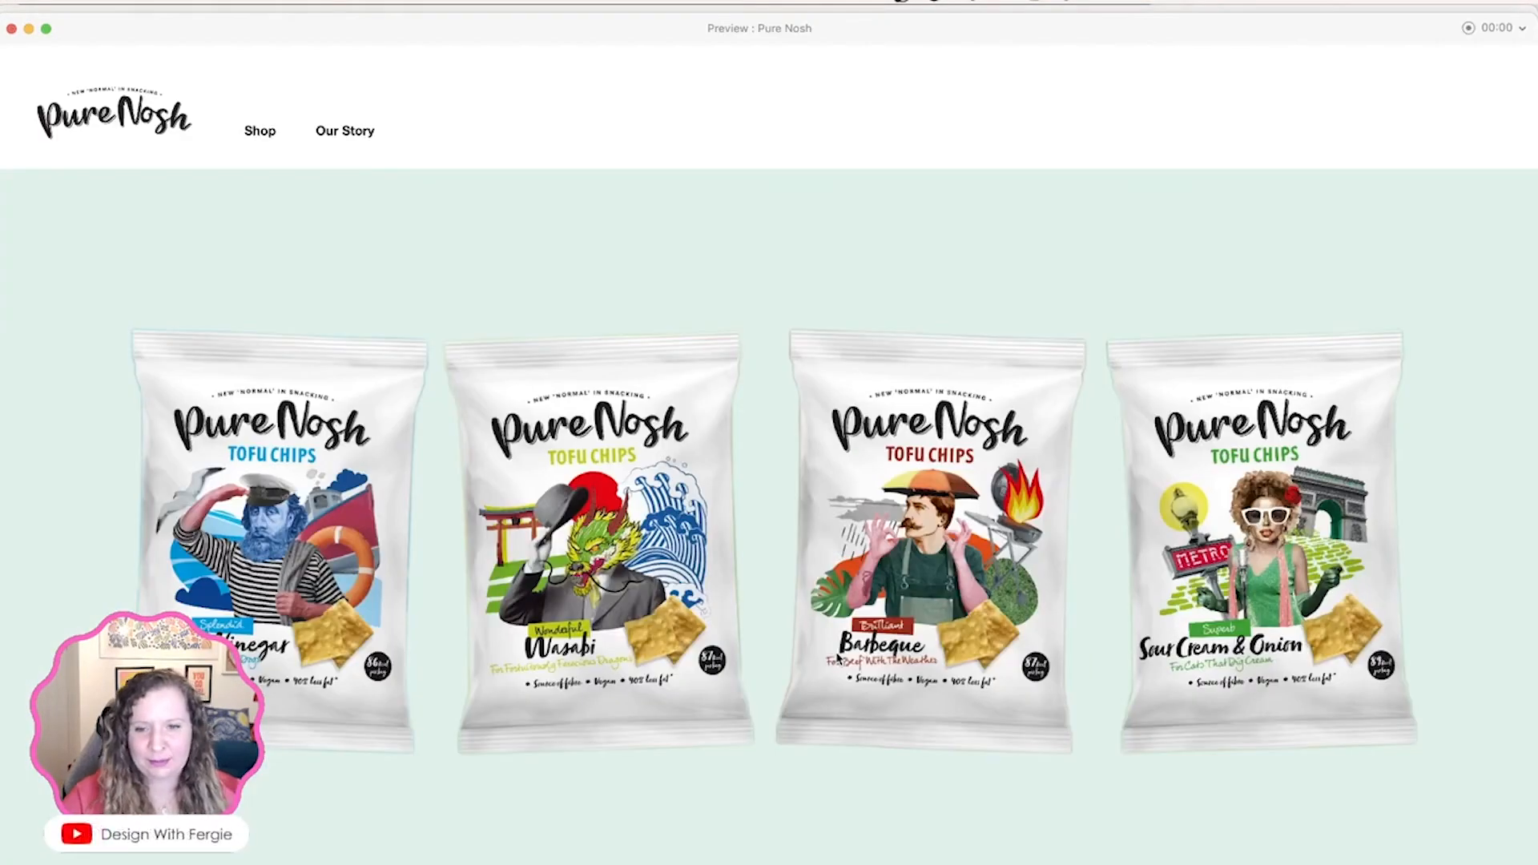
pyautogui.scroll(-2, 960, 328)
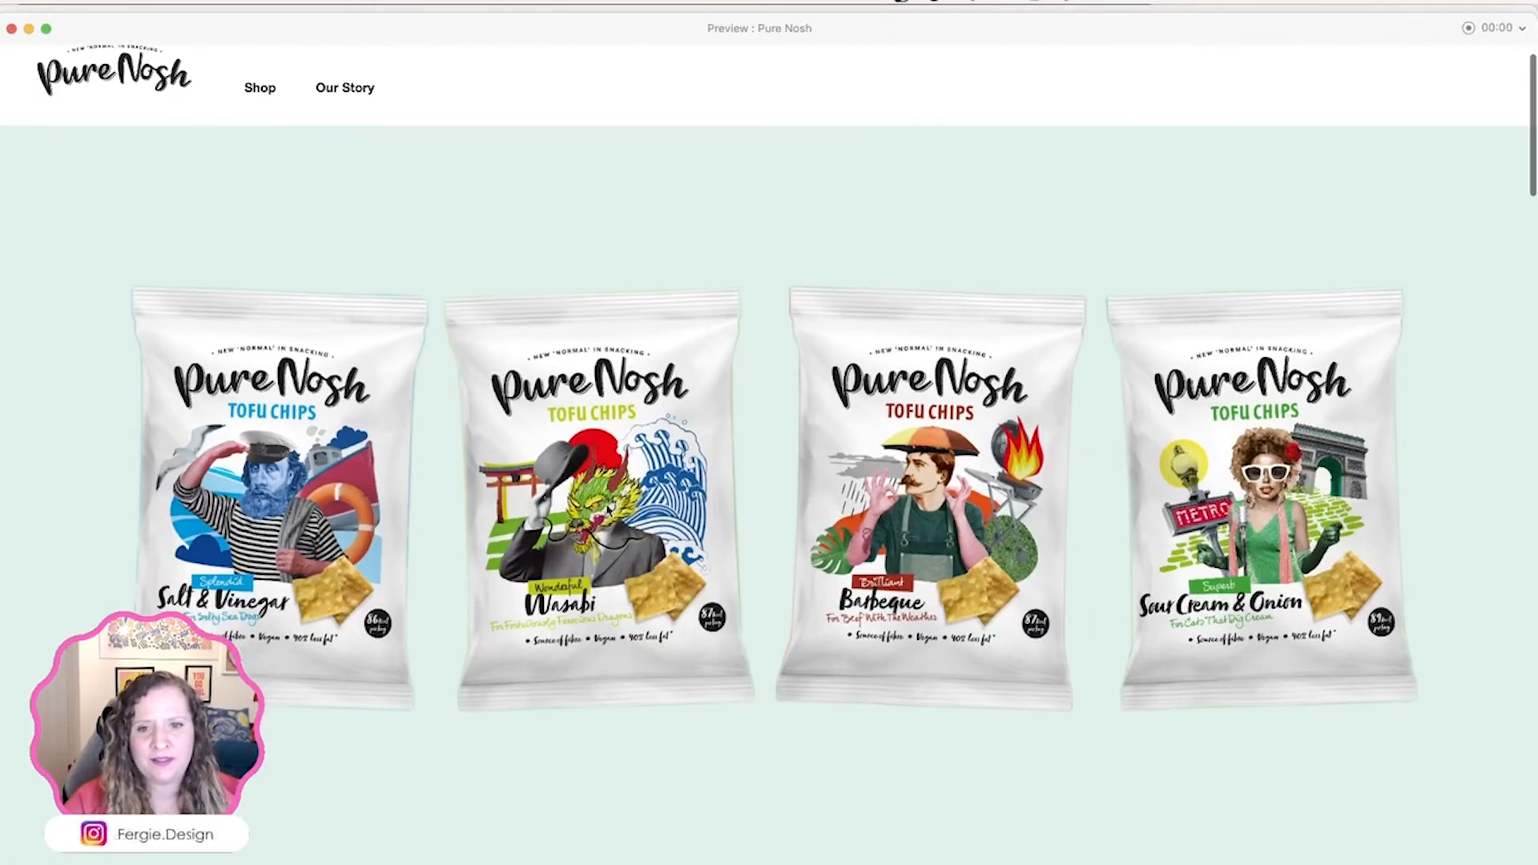
pyautogui.scroll(-10, 763, 593)
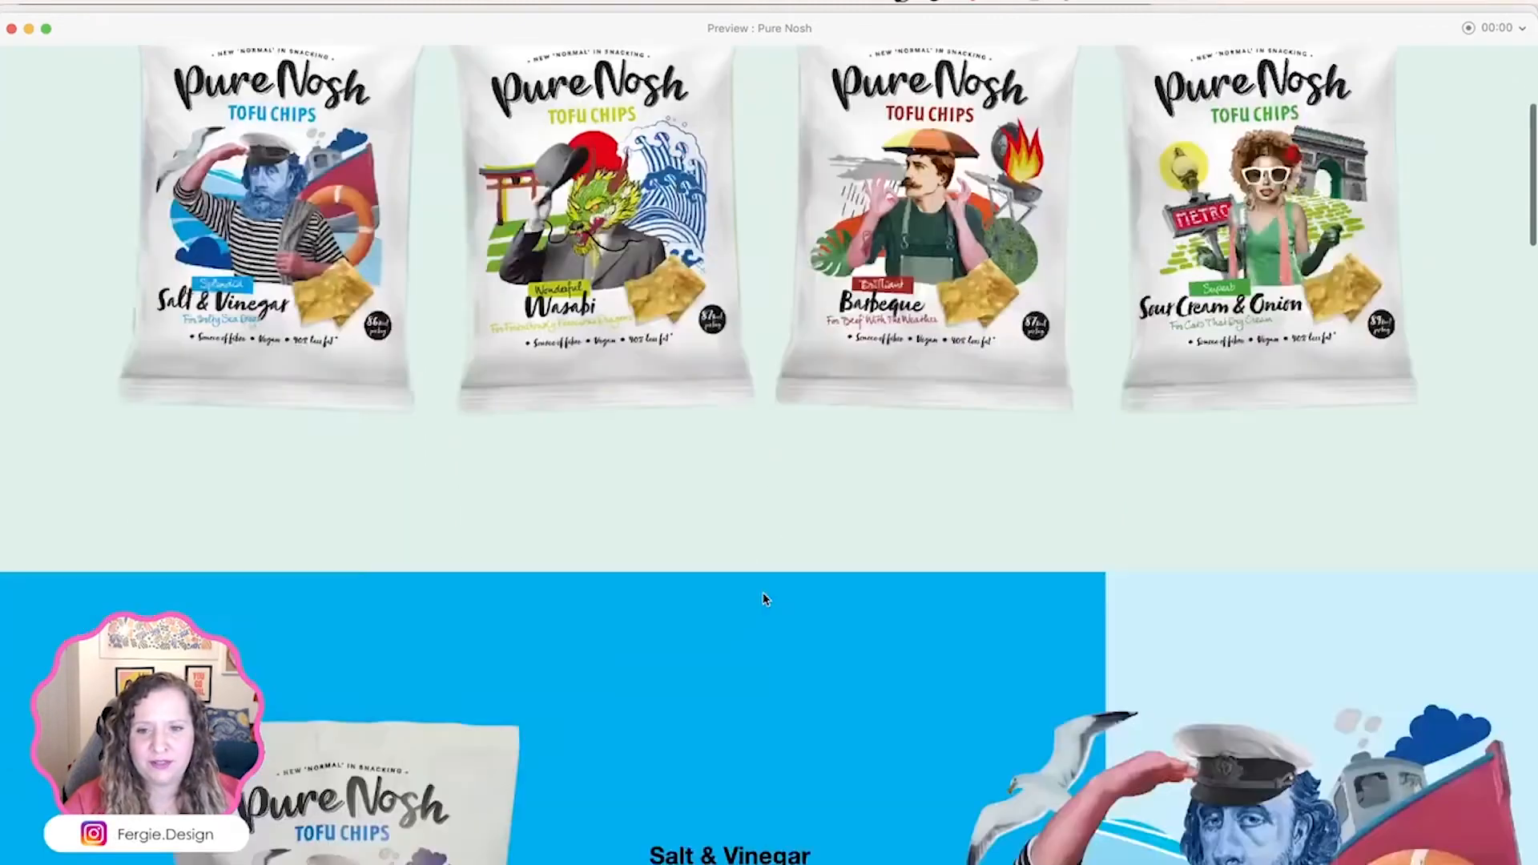
pyautogui.scroll(-3, 762, 593)
pyautogui.scroll(4, 762, 593)
pyautogui.scroll(-1, 763, 592)
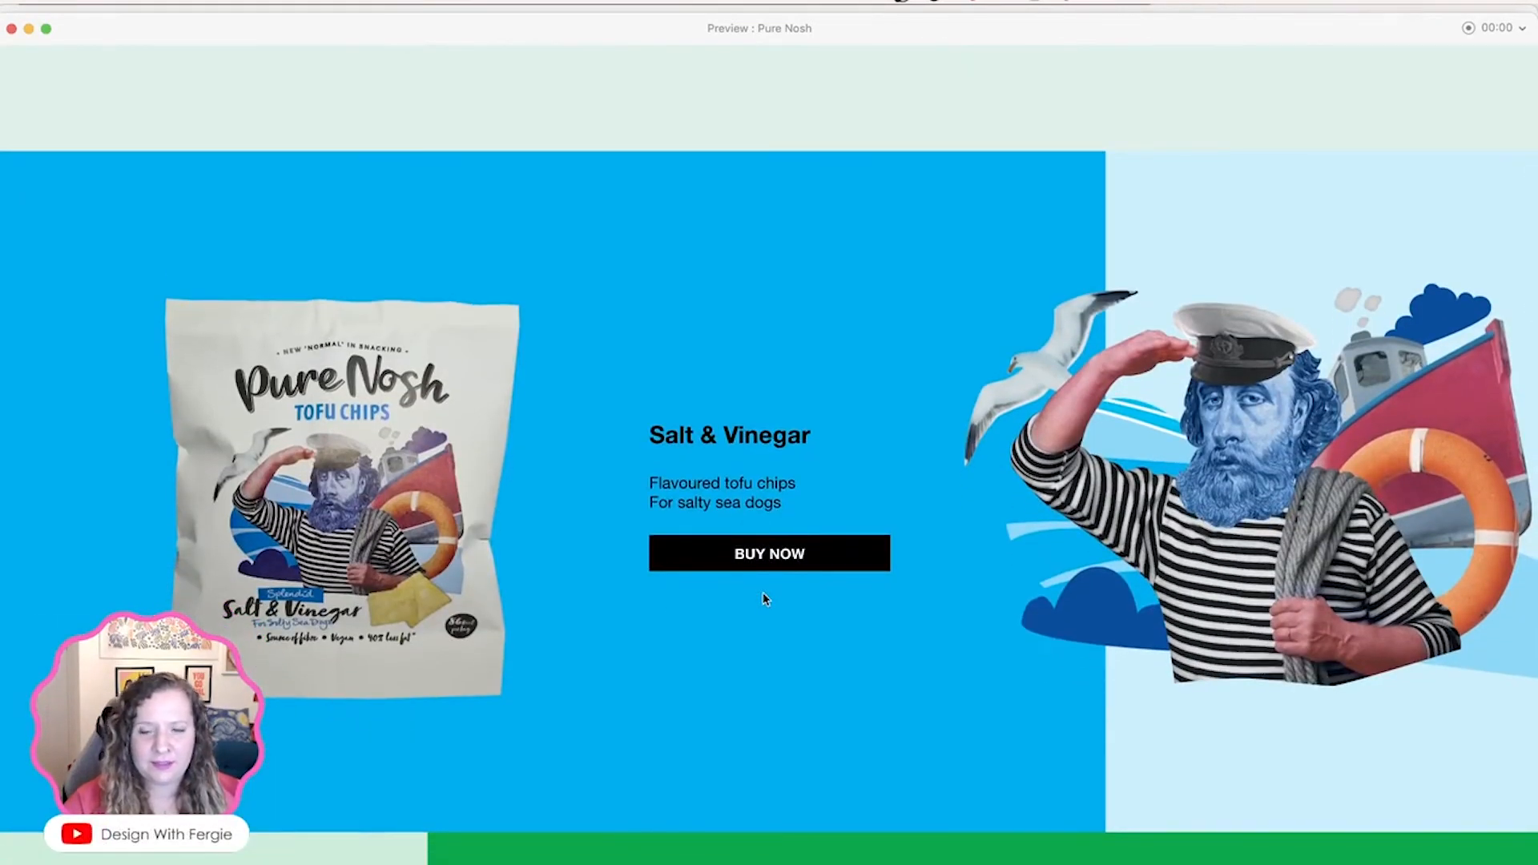
pyautogui.scroll(-3, 762, 598)
pyautogui.scroll(-5, 765, 597)
pyautogui.scroll(-3, 765, 597)
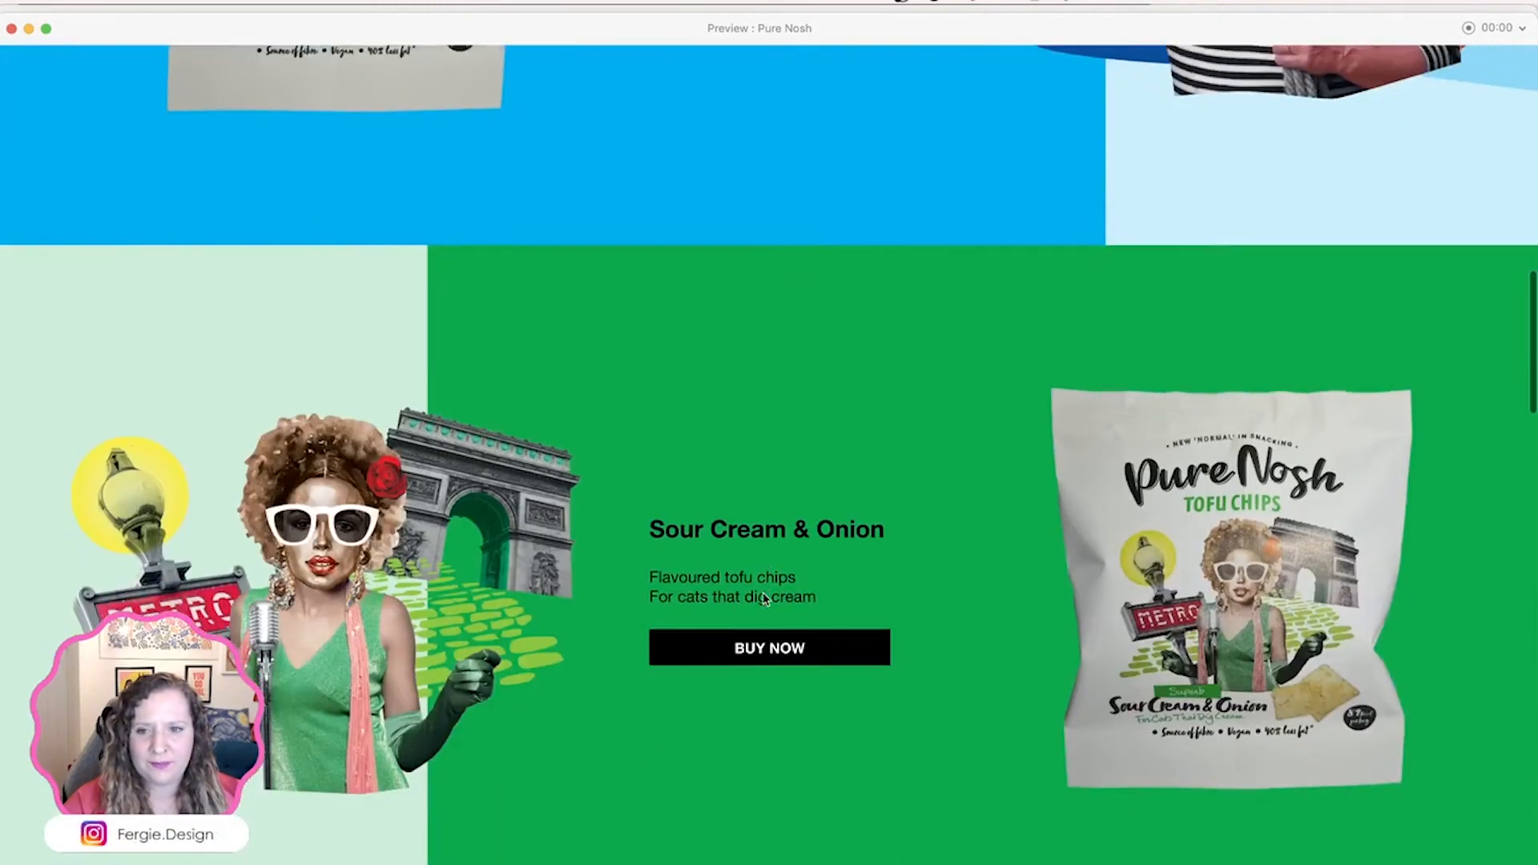
pyautogui.scroll(-10, 764, 597)
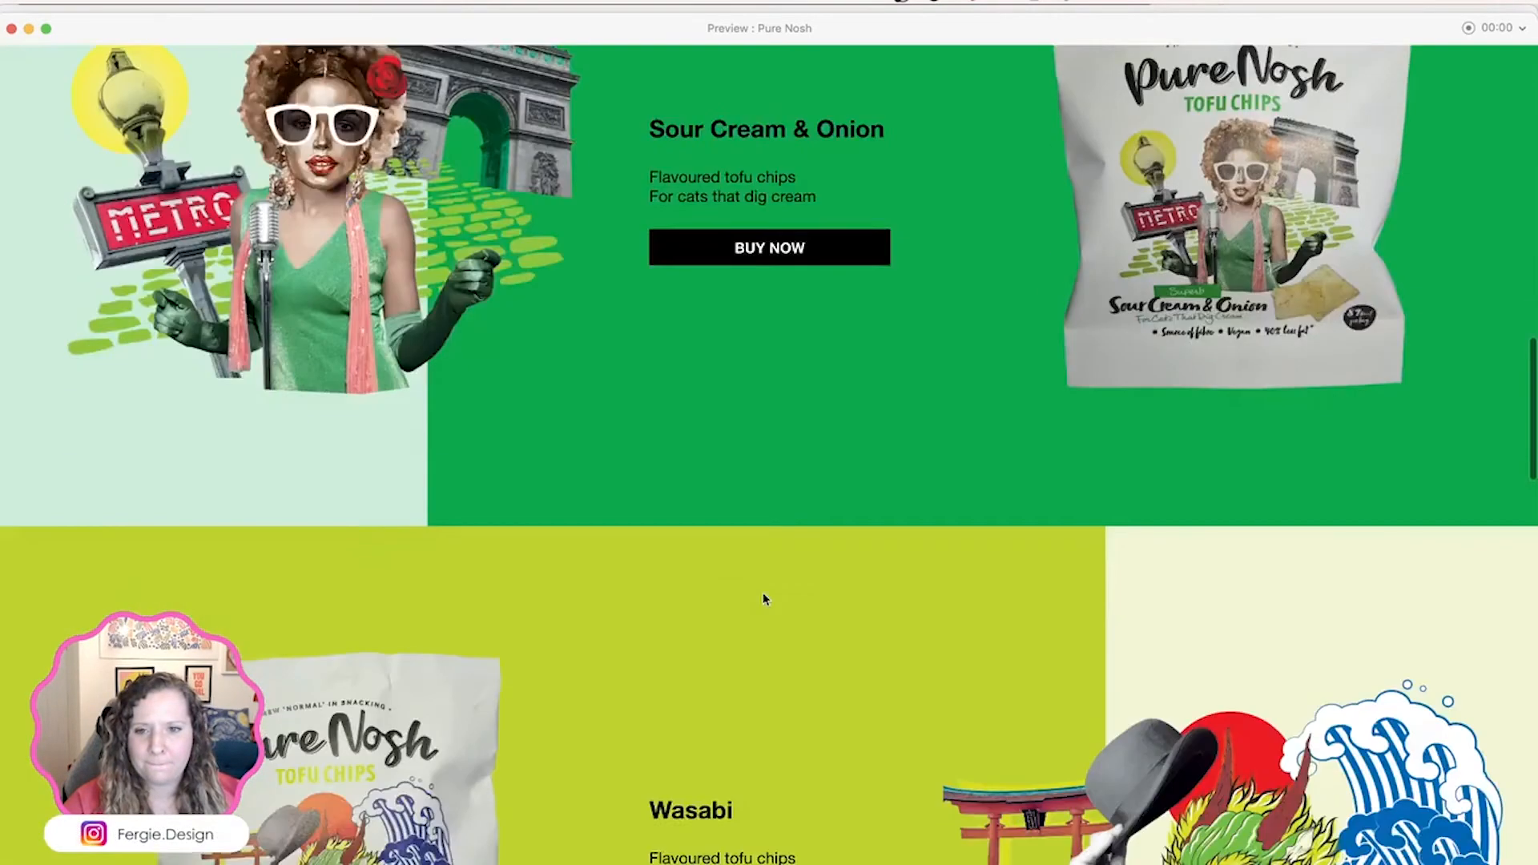
pyautogui.scroll(-8, 763, 597)
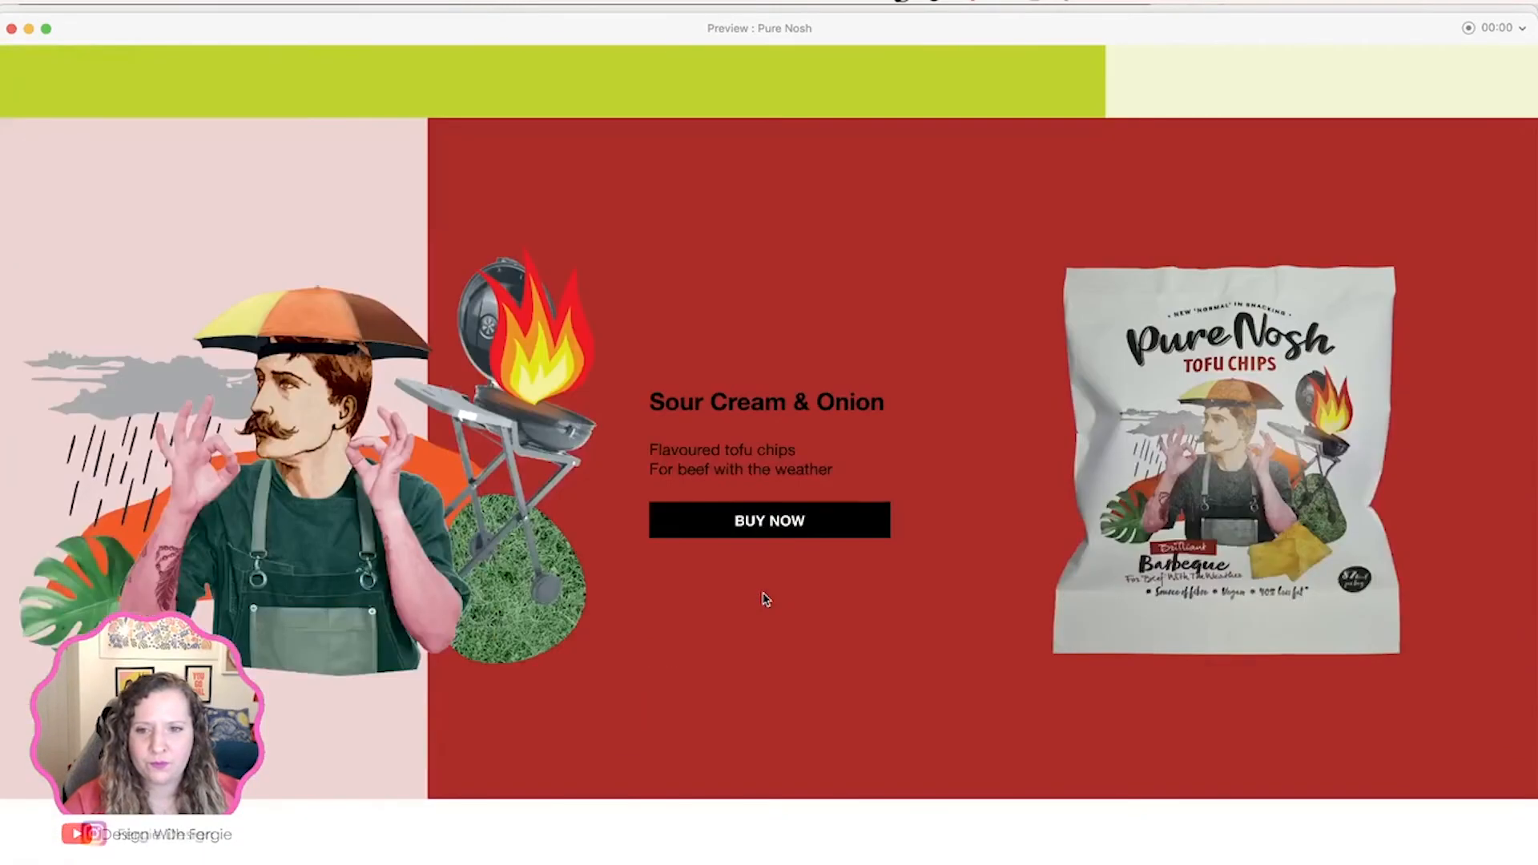
pyautogui.scroll(-5, 765, 599)
pyautogui.scroll(5, 765, 599)
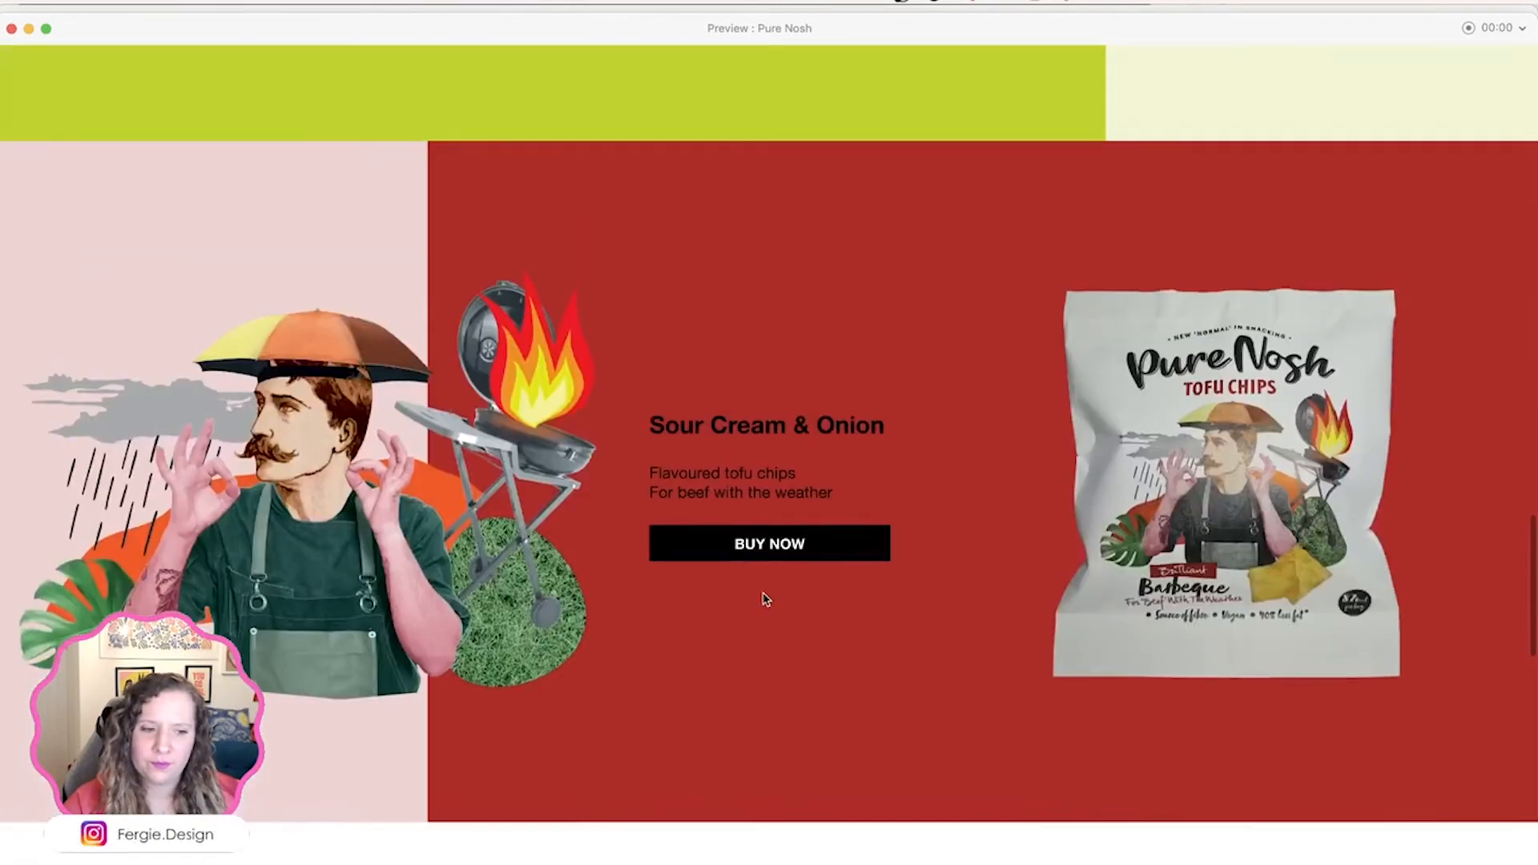
# Step: Go back up through the preview to the pack line-up and recheck the flavour sections down to the red one
pyautogui.scroll(13, 764, 599)
pyautogui.scroll(12, 765, 598)
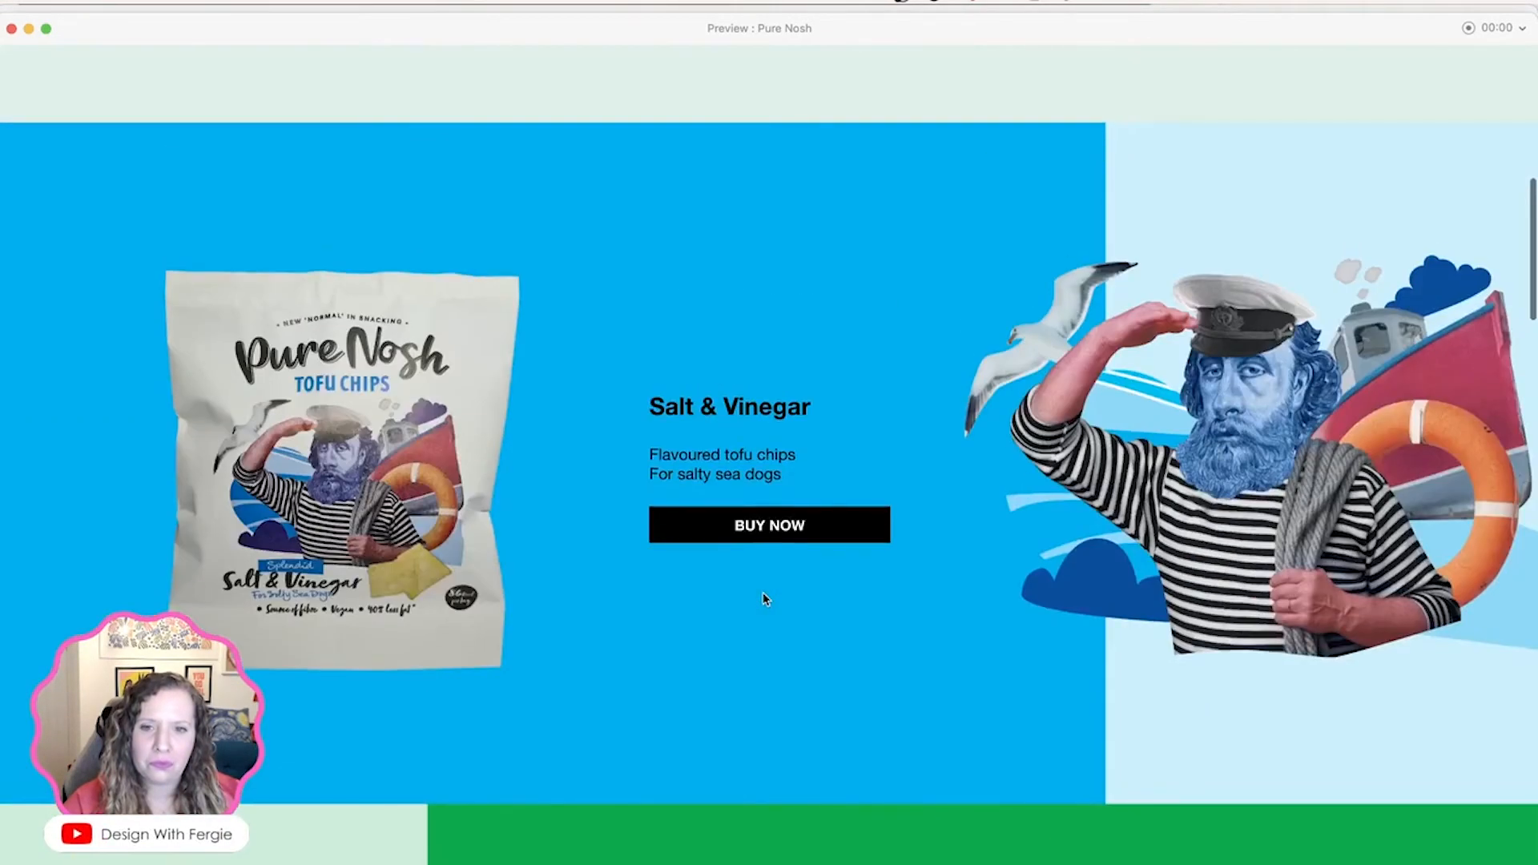
pyautogui.scroll(5, 765, 599)
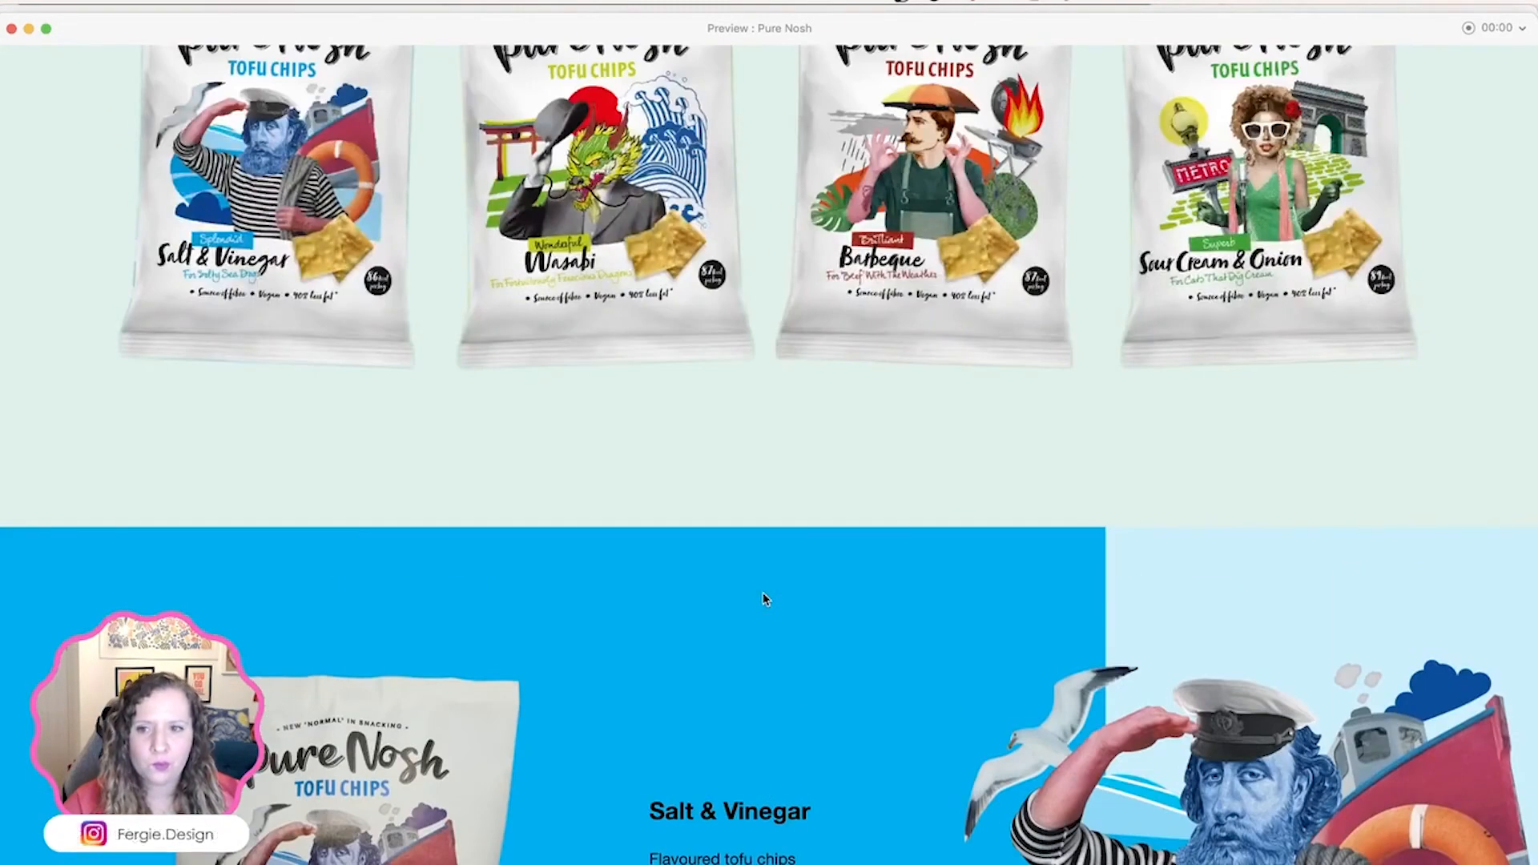
pyautogui.scroll(2, 762, 596)
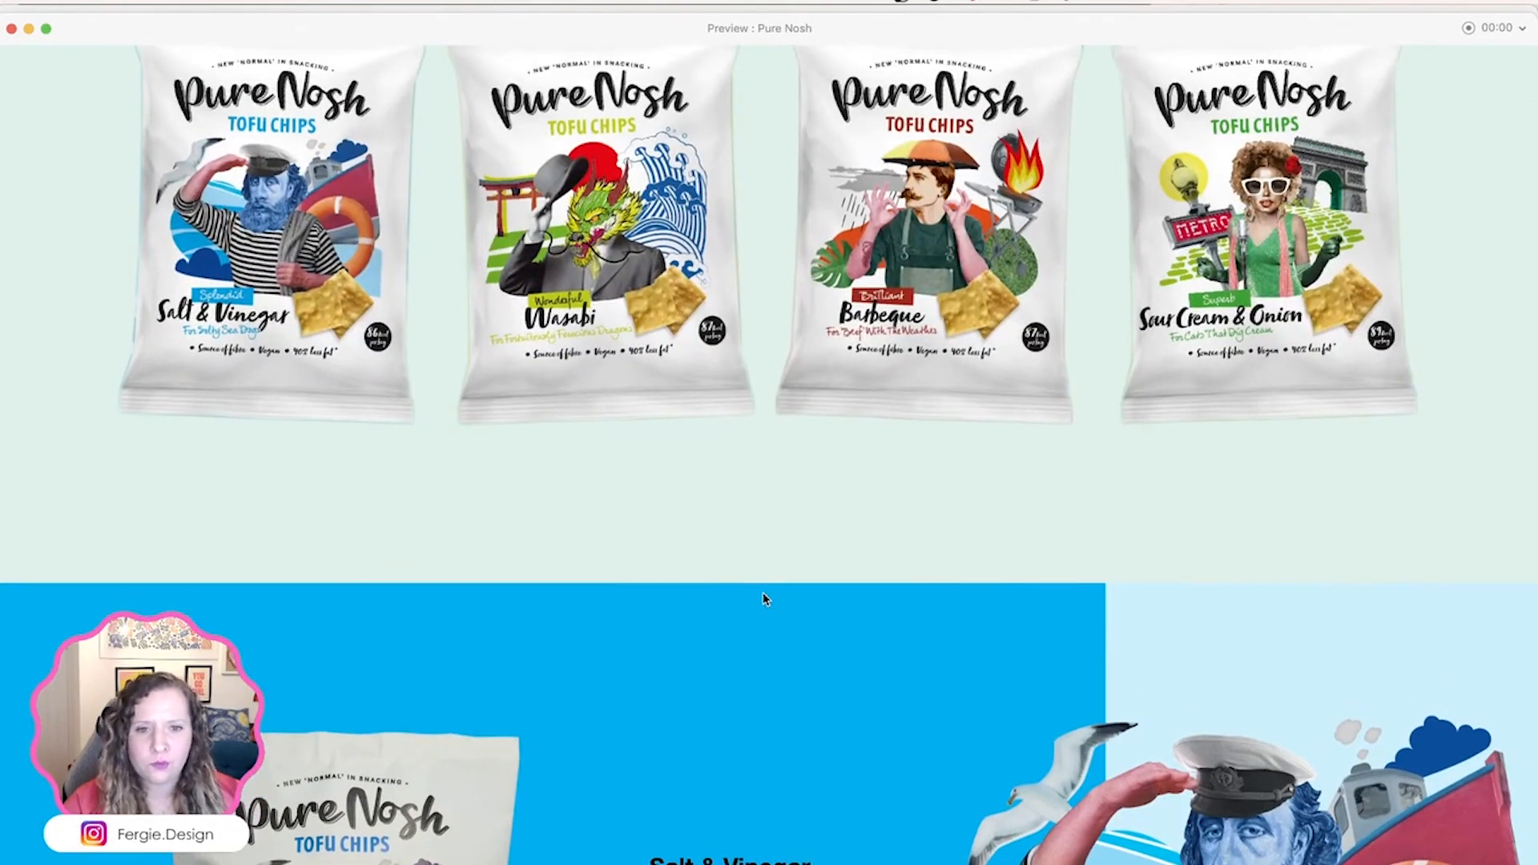
pyautogui.scroll(2, 763, 596)
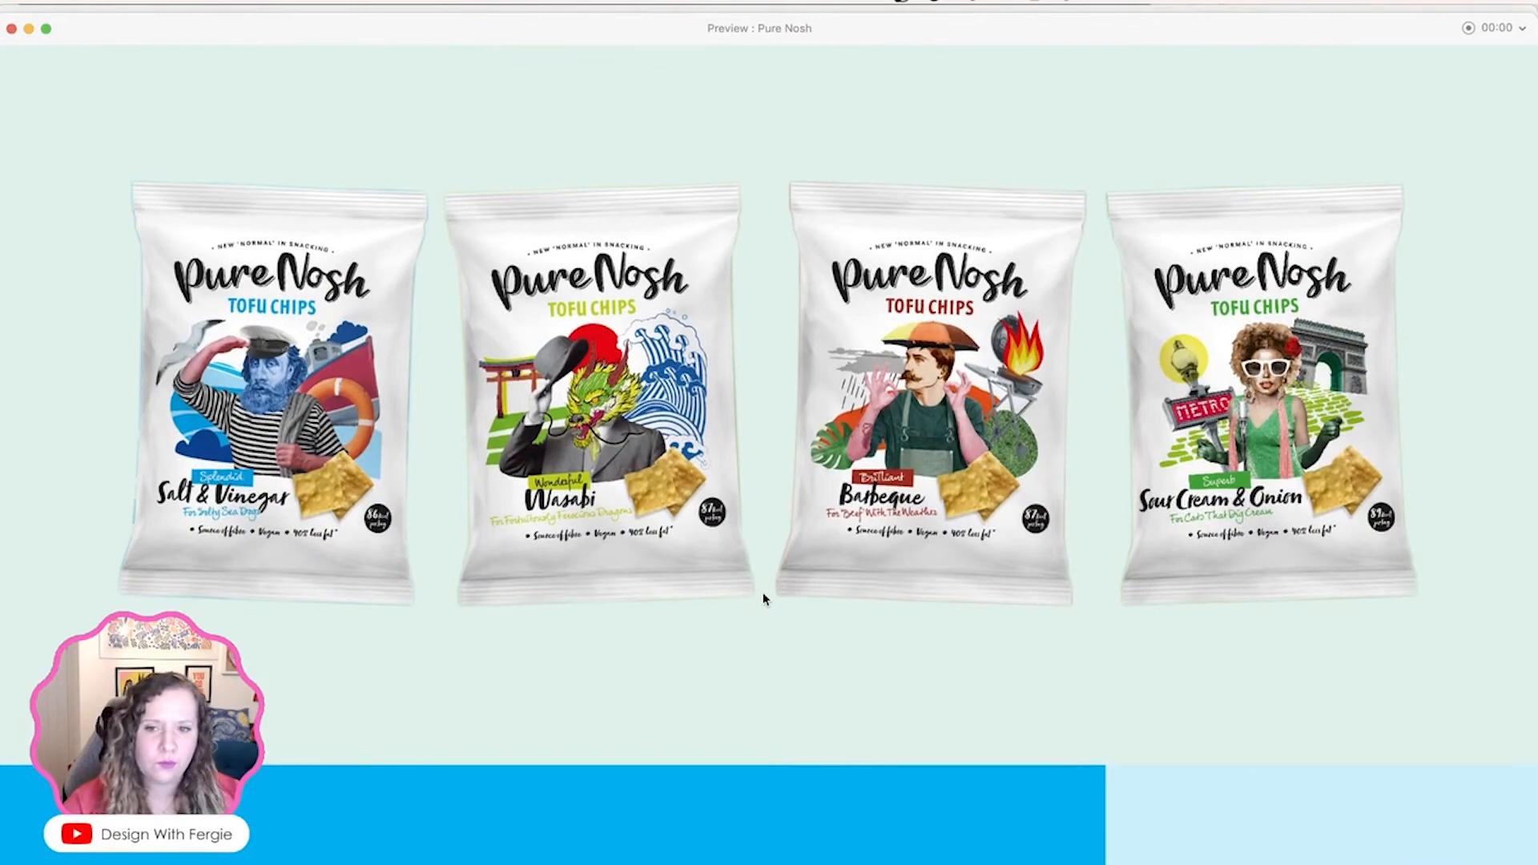
pyautogui.scroll(-20, 762, 596)
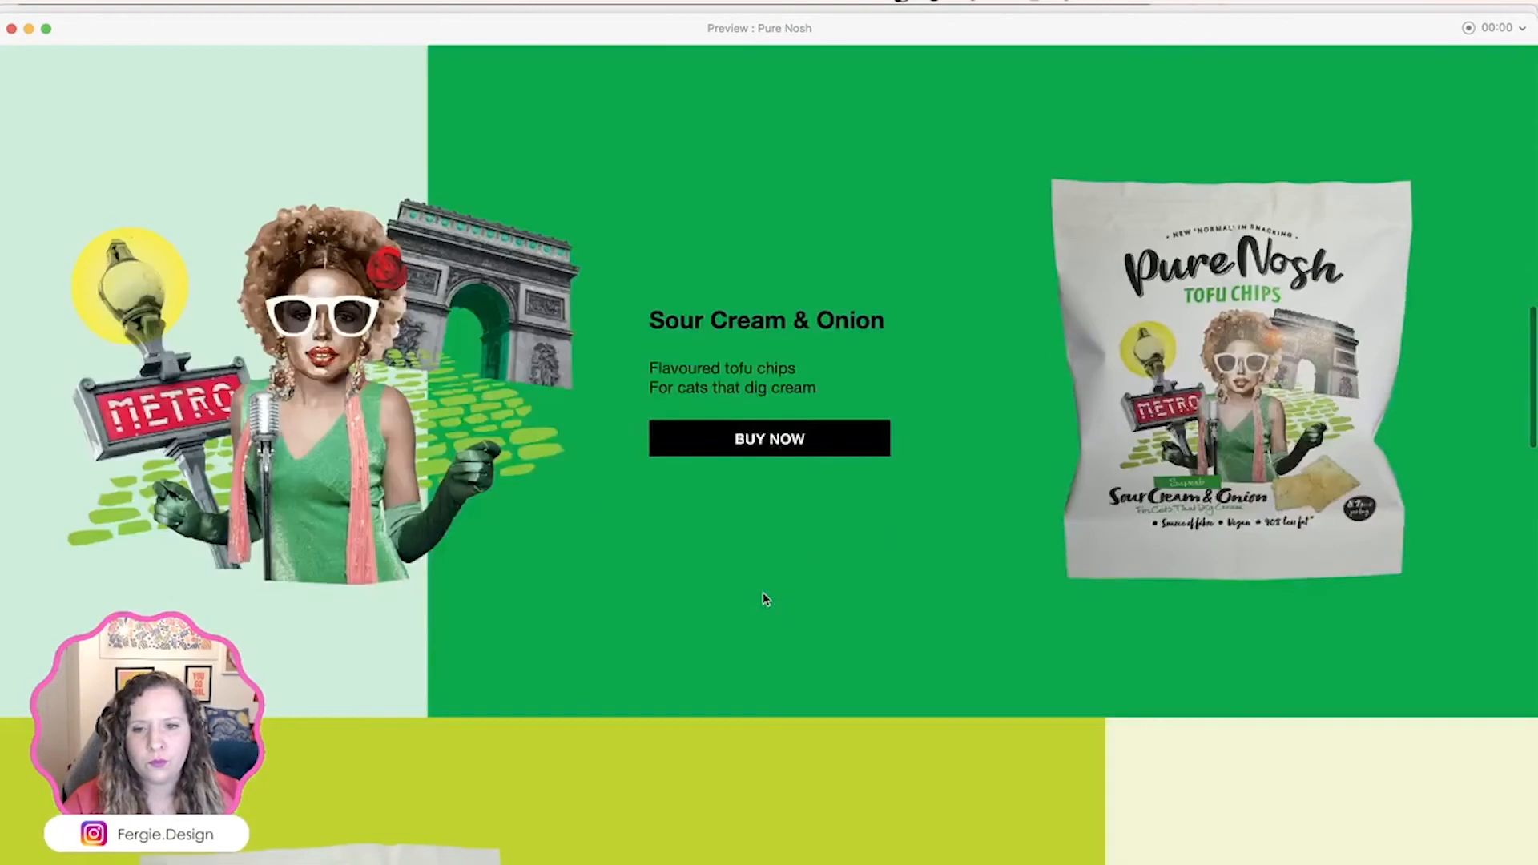
pyautogui.scroll(-7, 762, 597)
pyautogui.scroll(-7, 763, 597)
pyautogui.scroll(-6, 763, 599)
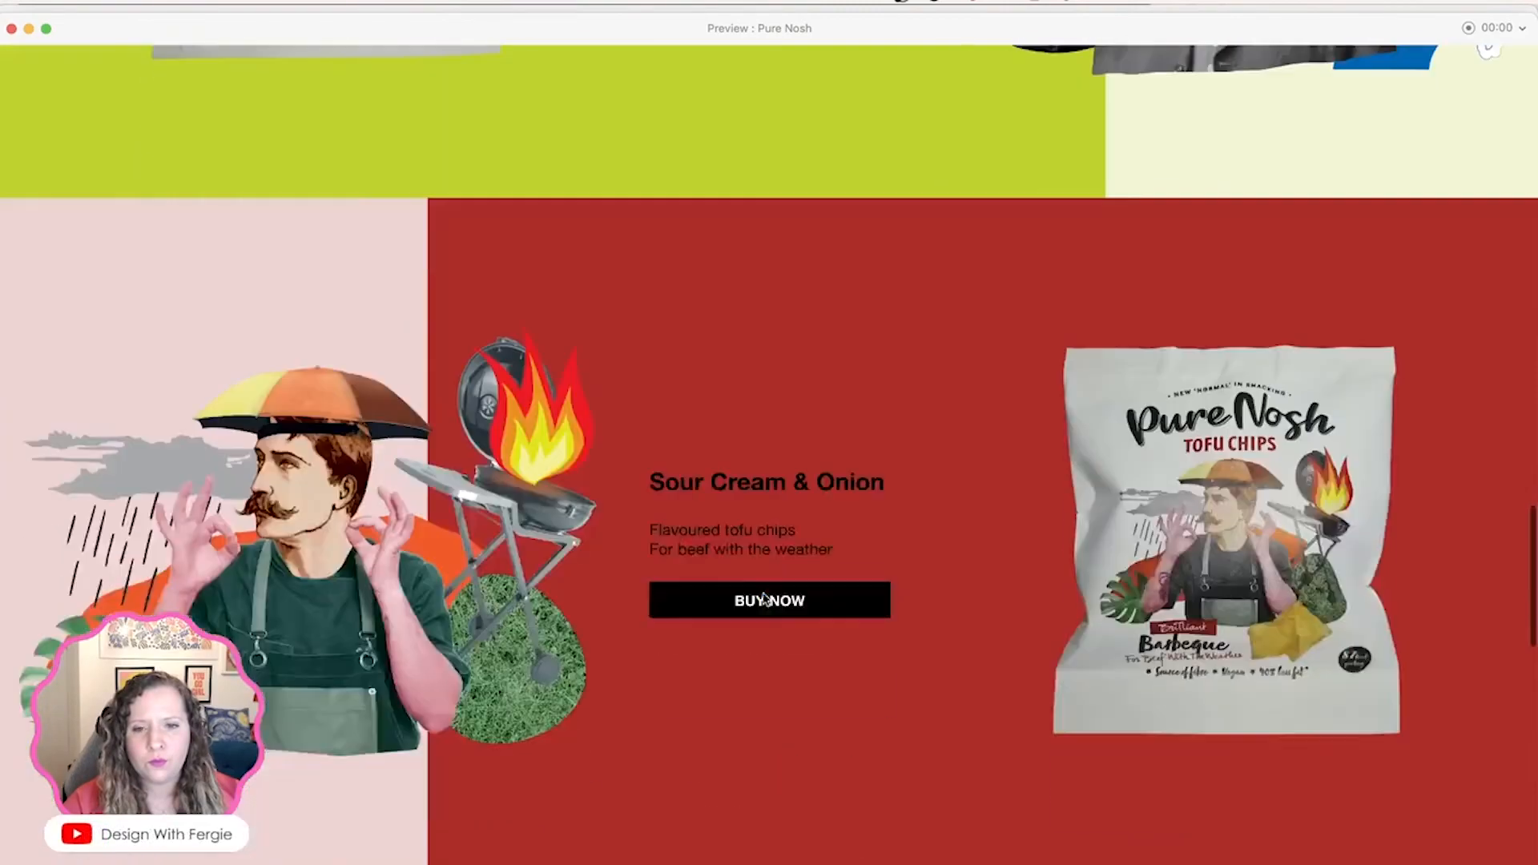
pyautogui.scroll(13, 763, 597)
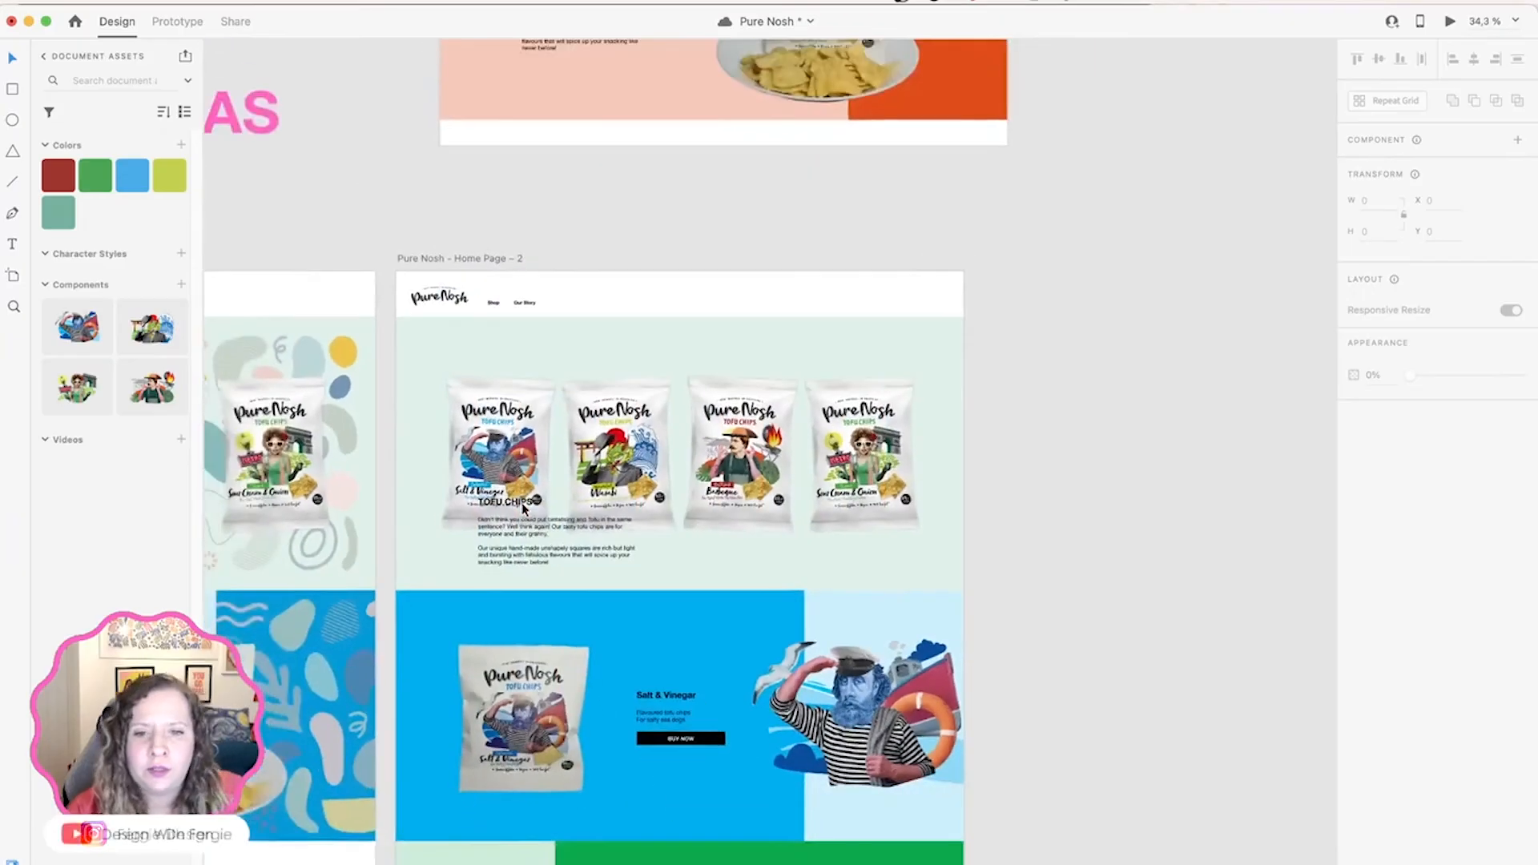
# Step: Examine the Purely plantain chips and Nice wine homepage screenshots among the designs the client likes
pyautogui.scroll(6, 522, 510)
pyautogui.hscroll(-10, 522, 510)
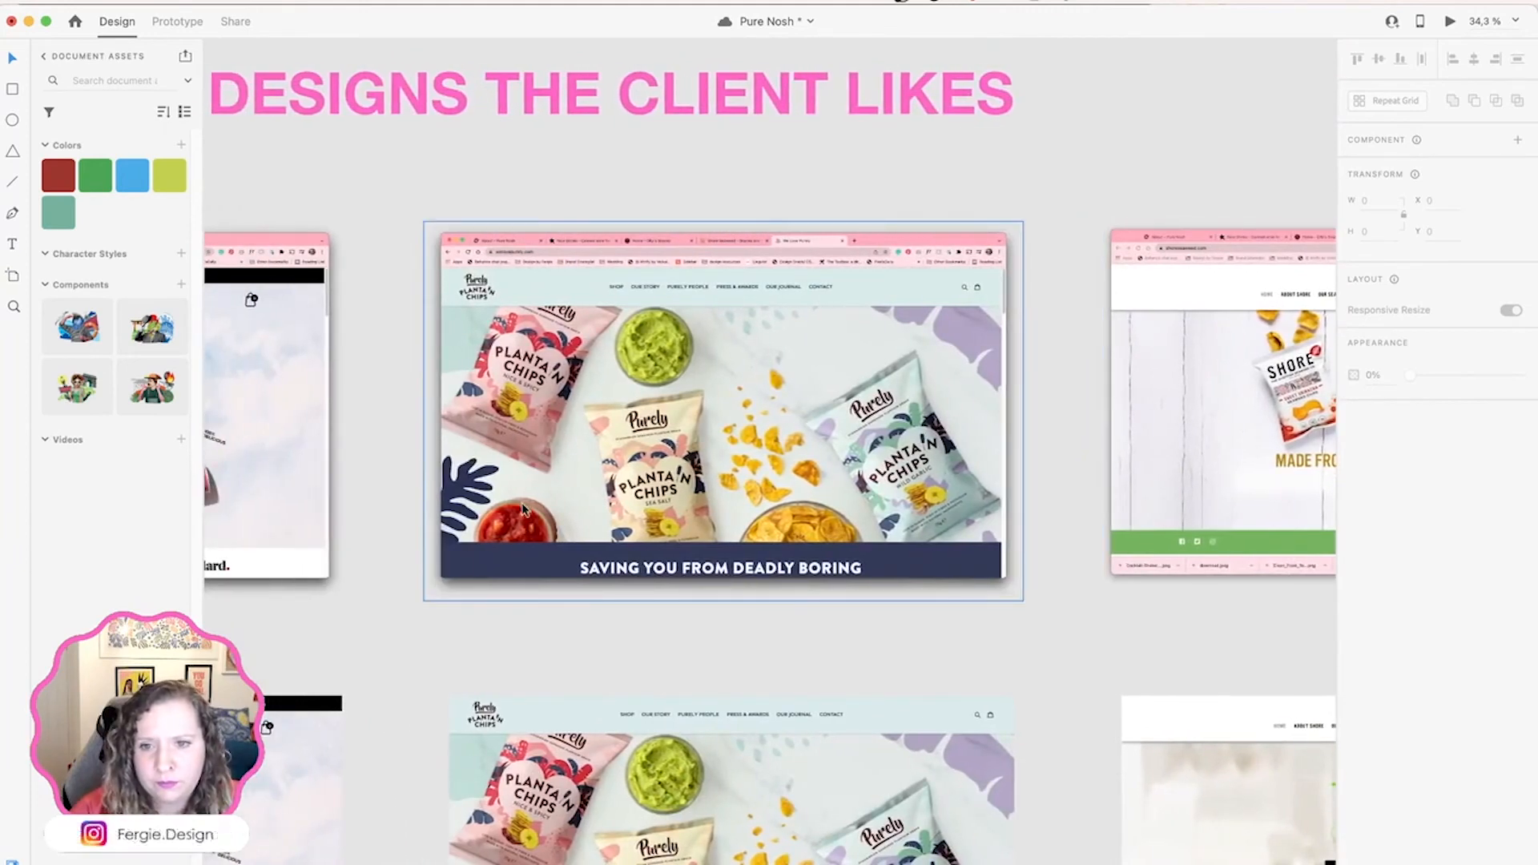
pyautogui.hscroll(-3, 522, 509)
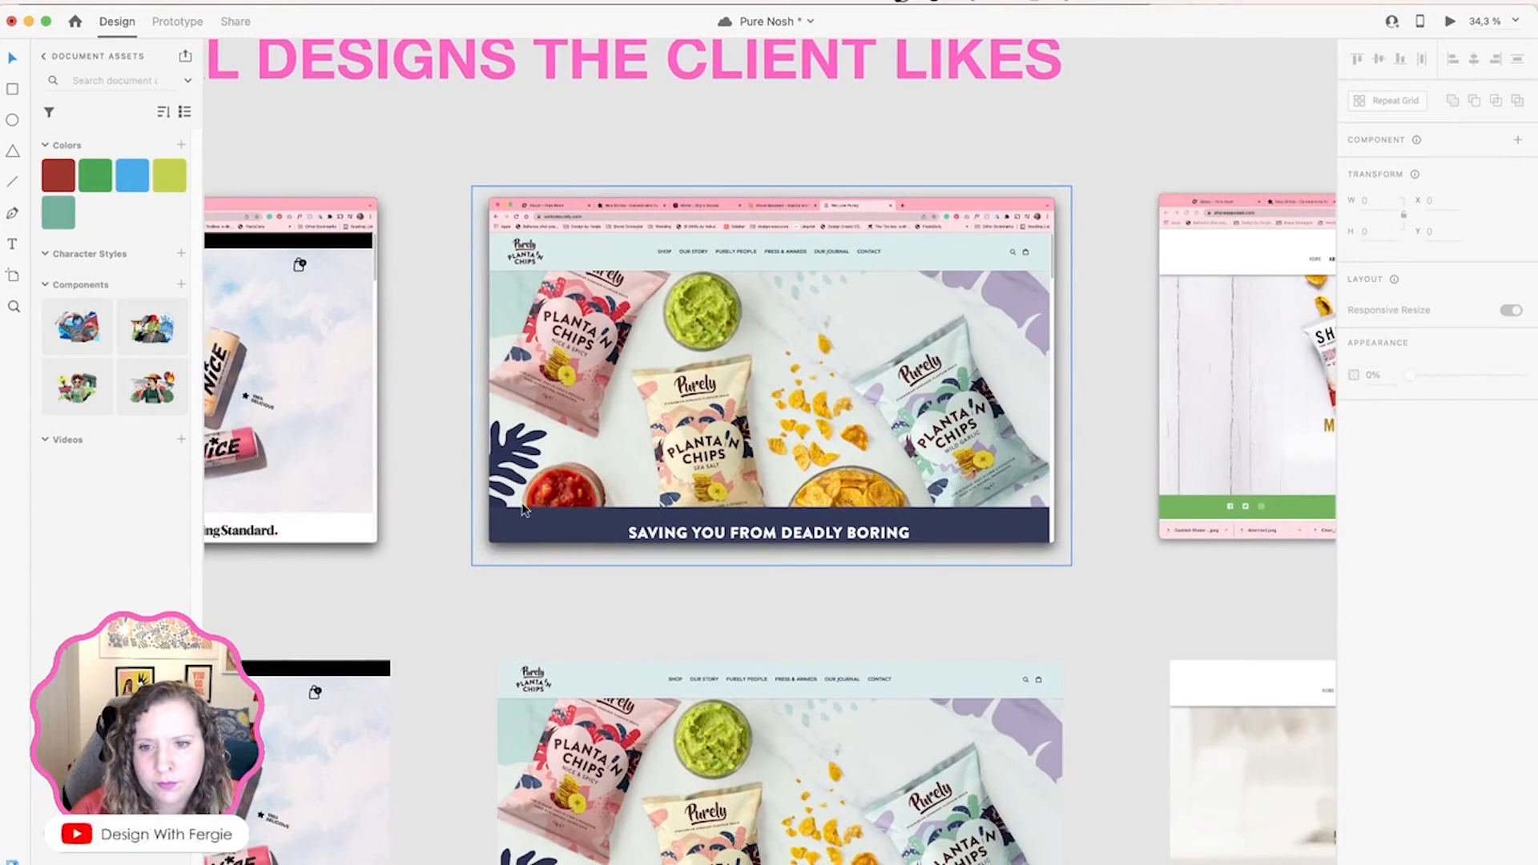
pyautogui.scroll(5, 903, 363)
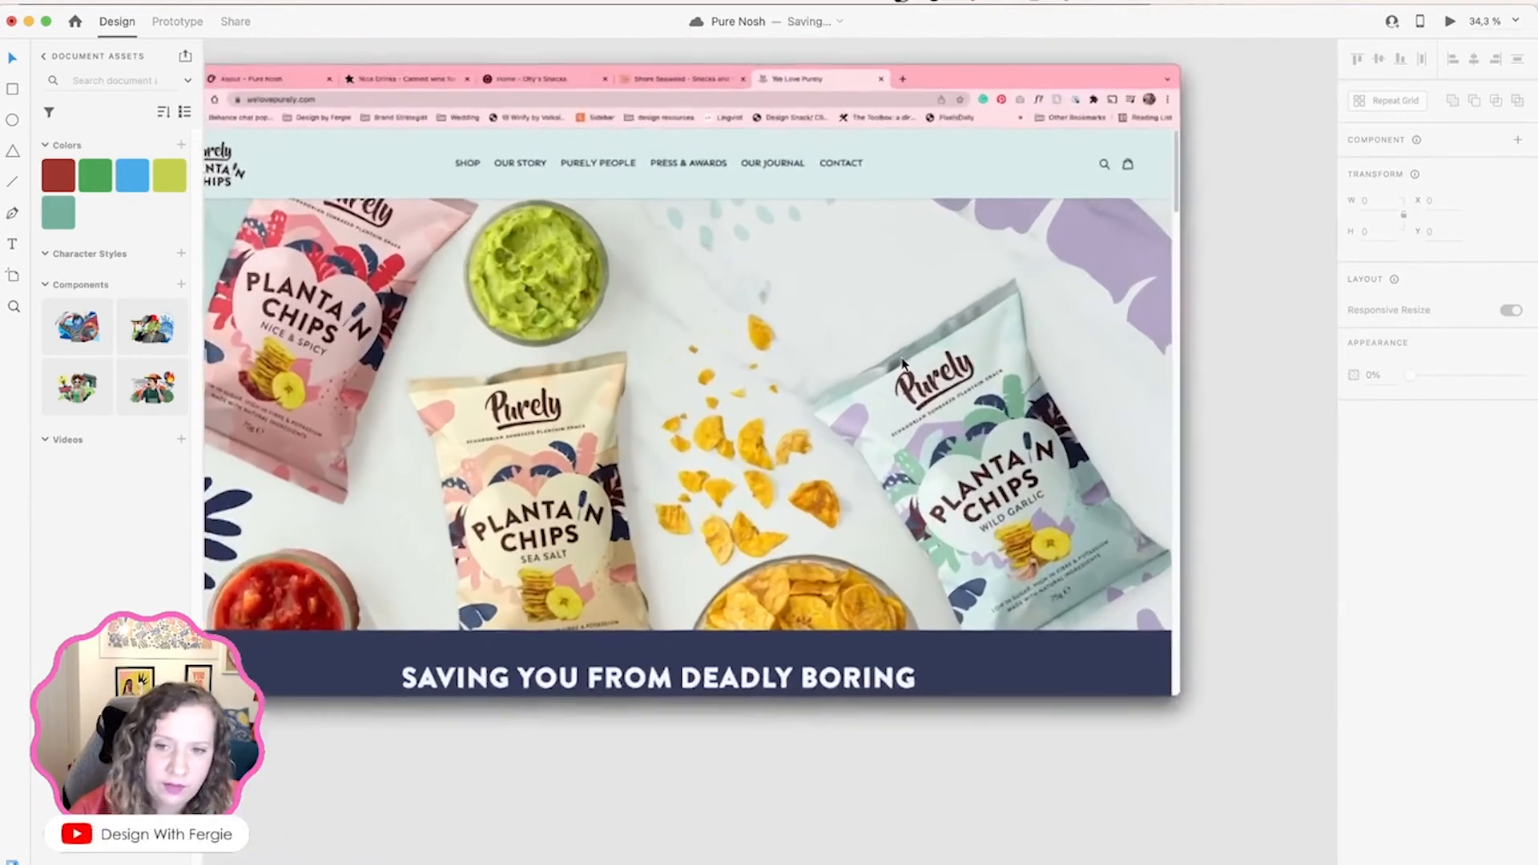
pyautogui.hscroll(-3, 903, 363)
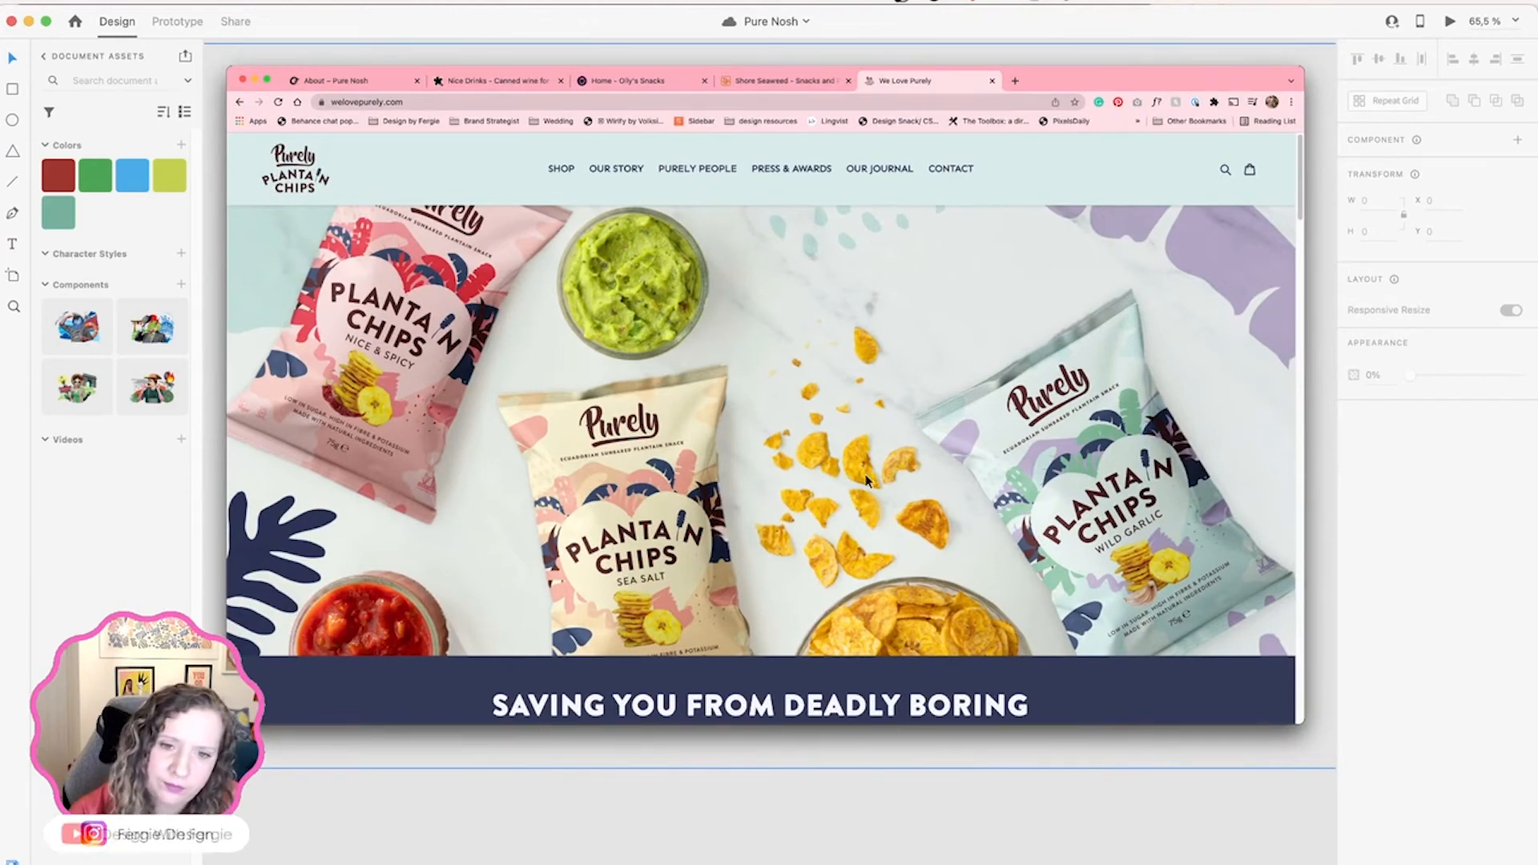
pyautogui.scroll(-2, 866, 479)
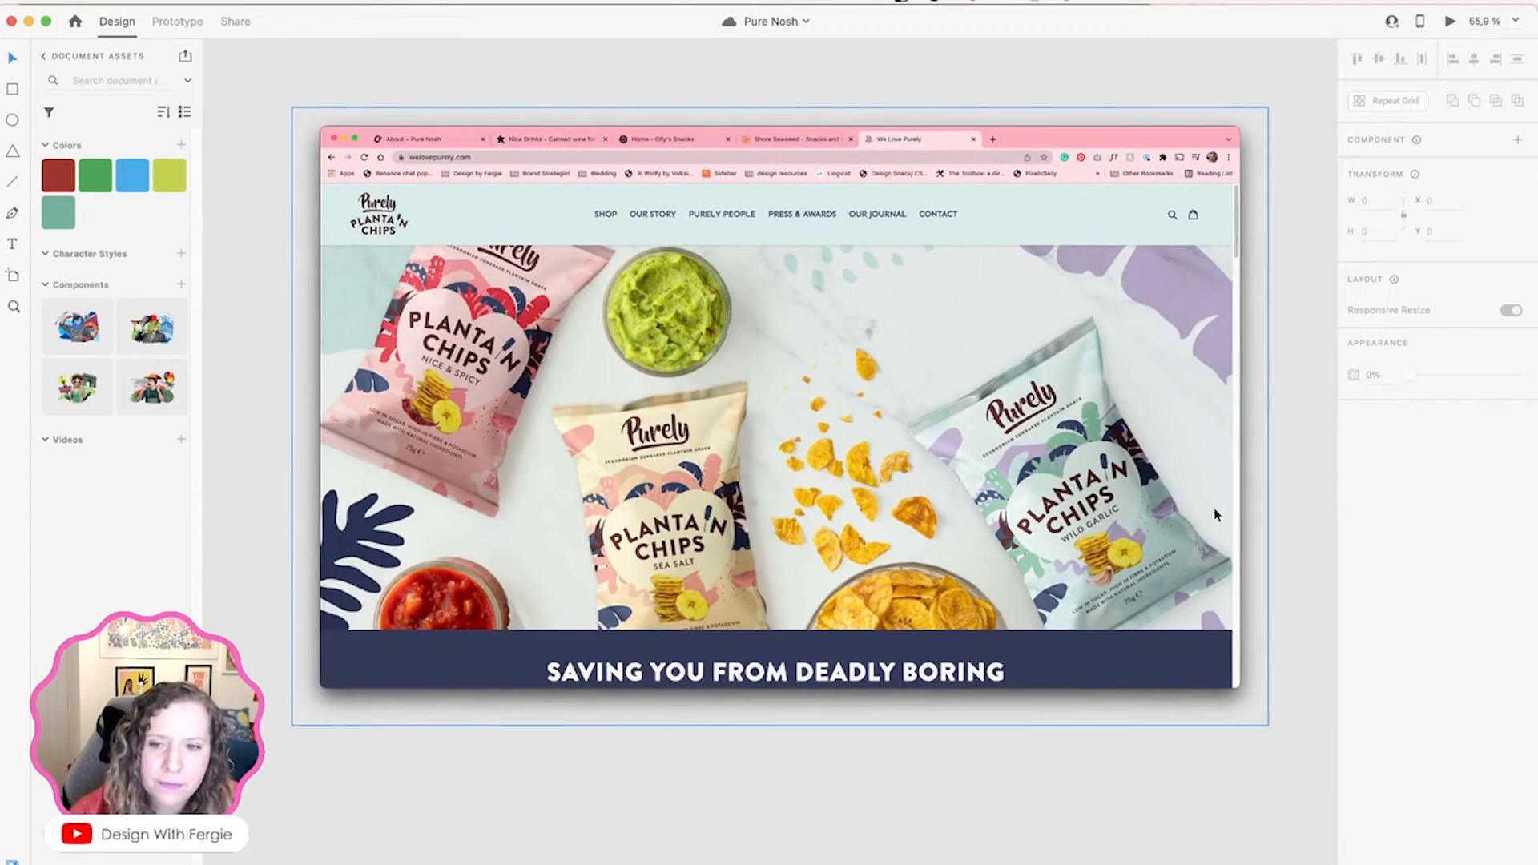
pyautogui.hscroll(-10, 553, 493)
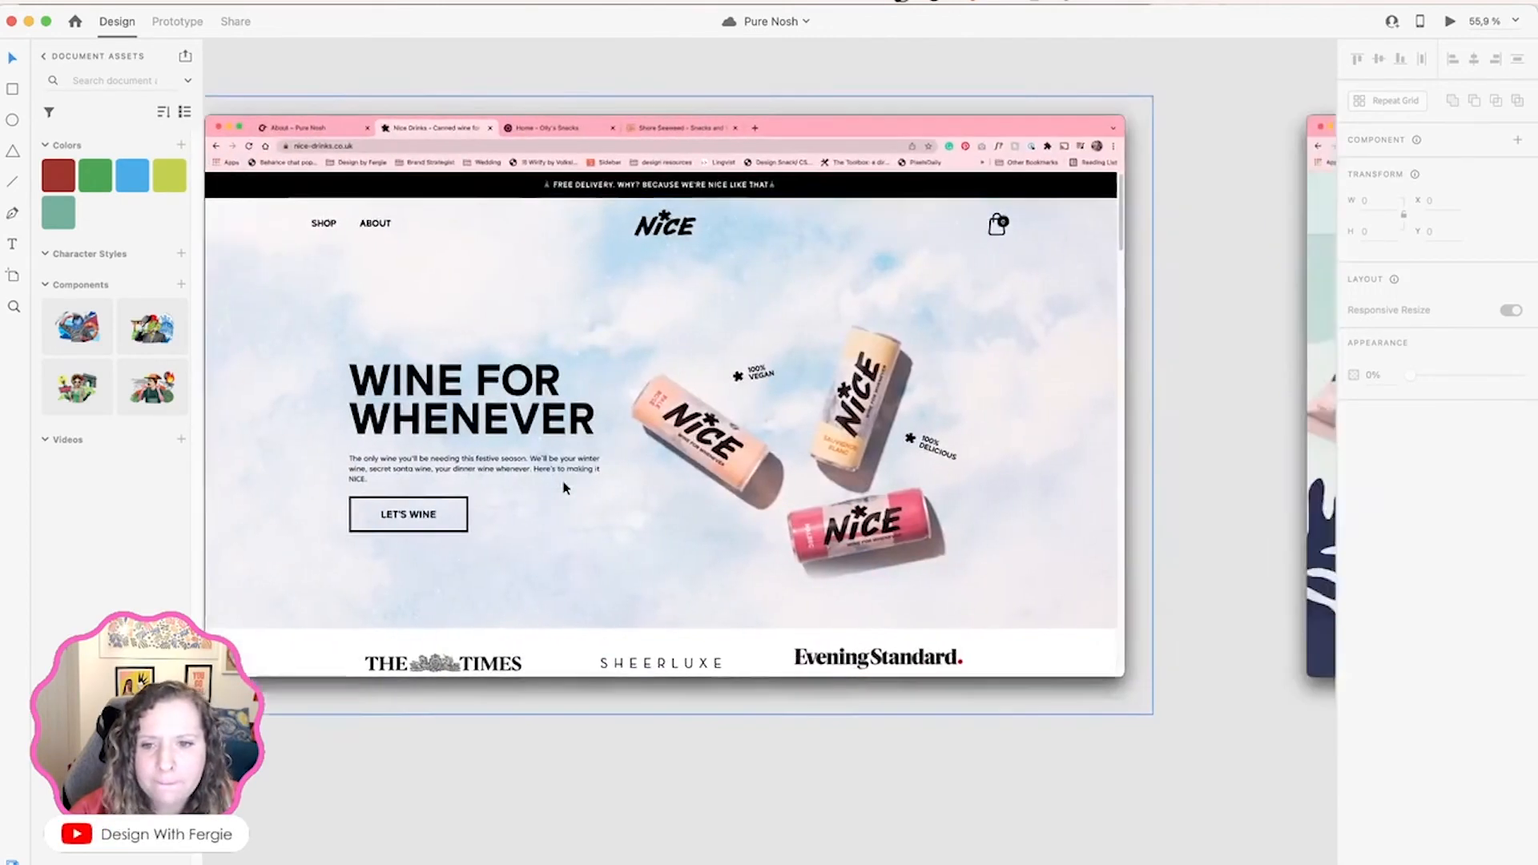
# Step: Examine the Purely full-page design the client likes, from the plantain chips hero and navy slogan band down to the Purely Range products
pyautogui.hscroll(7, 565, 487)
pyautogui.scroll(-2, 564, 488)
pyautogui.scroll(-9, 565, 488)
pyautogui.hscroll(5, 564, 488)
pyautogui.hscroll(-2, 565, 488)
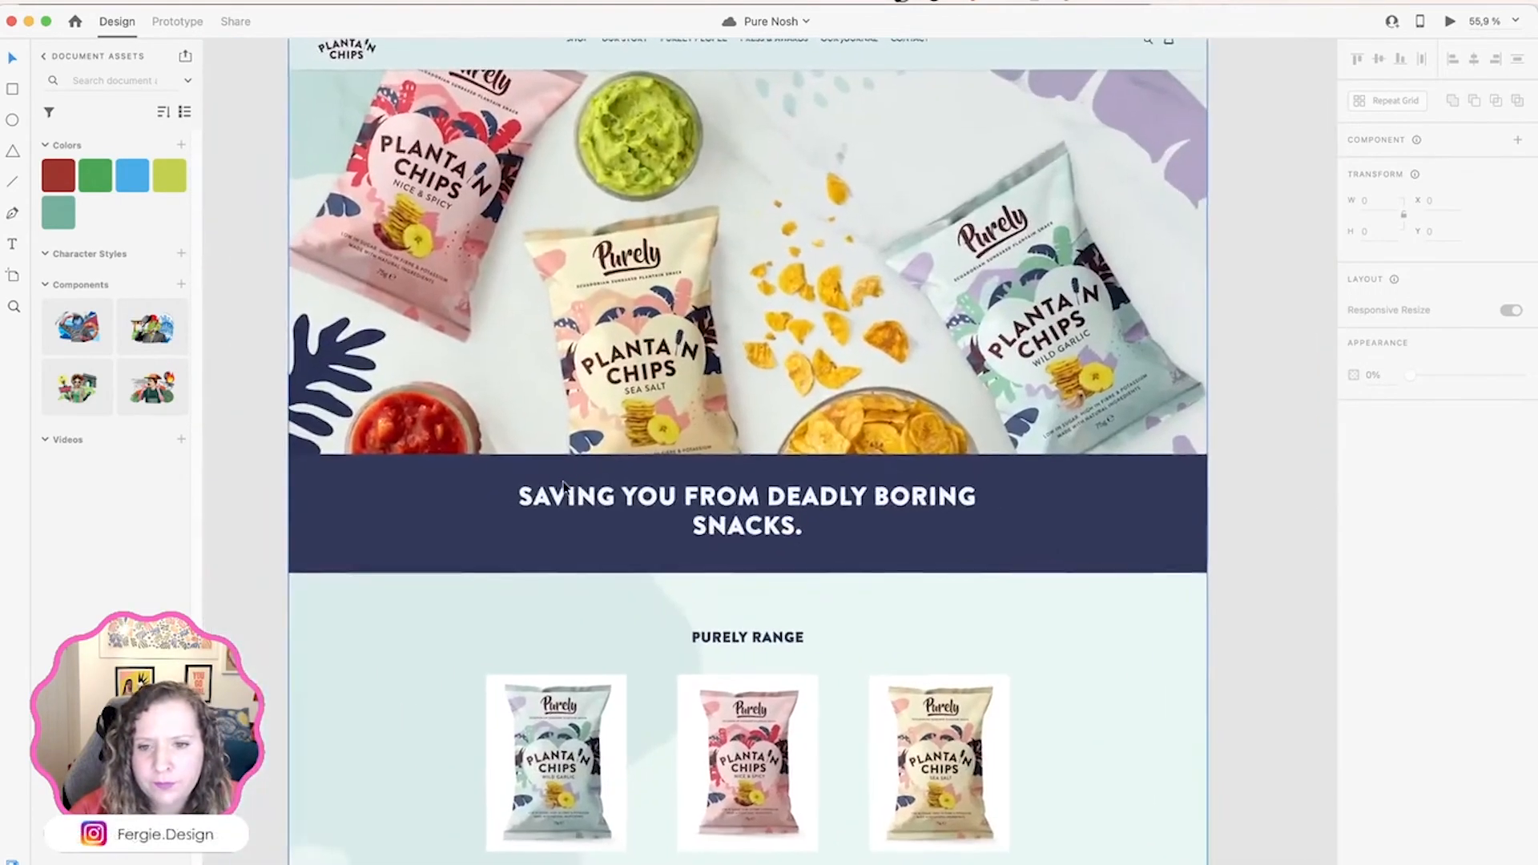
pyautogui.scroll(1, 565, 488)
pyautogui.scroll(2, 565, 487)
pyautogui.hscroll(2, 565, 488)
pyautogui.scroll(-3, 565, 487)
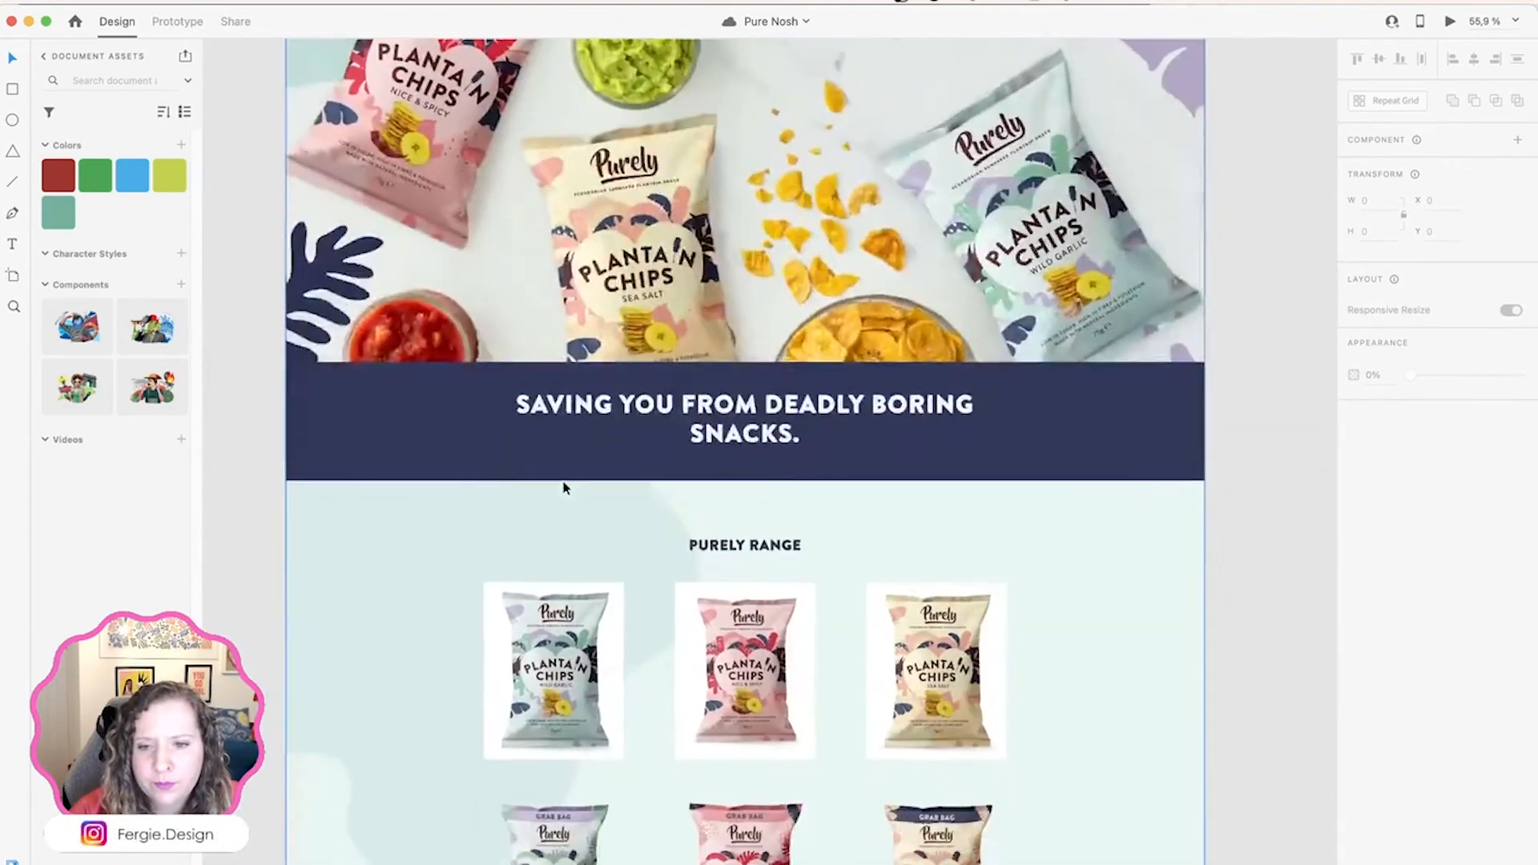
pyautogui.scroll(-5, 732, 434)
pyautogui.scroll(2, 732, 434)
pyautogui.hscroll(2, 732, 434)
# Step: Move all four flavour sections of Pure Nosh - Home Page – 2 down to open a gap below the hero pack line-up
pyautogui.hscroll(8, 732, 439)
pyautogui.scroll(5, 763, 343)
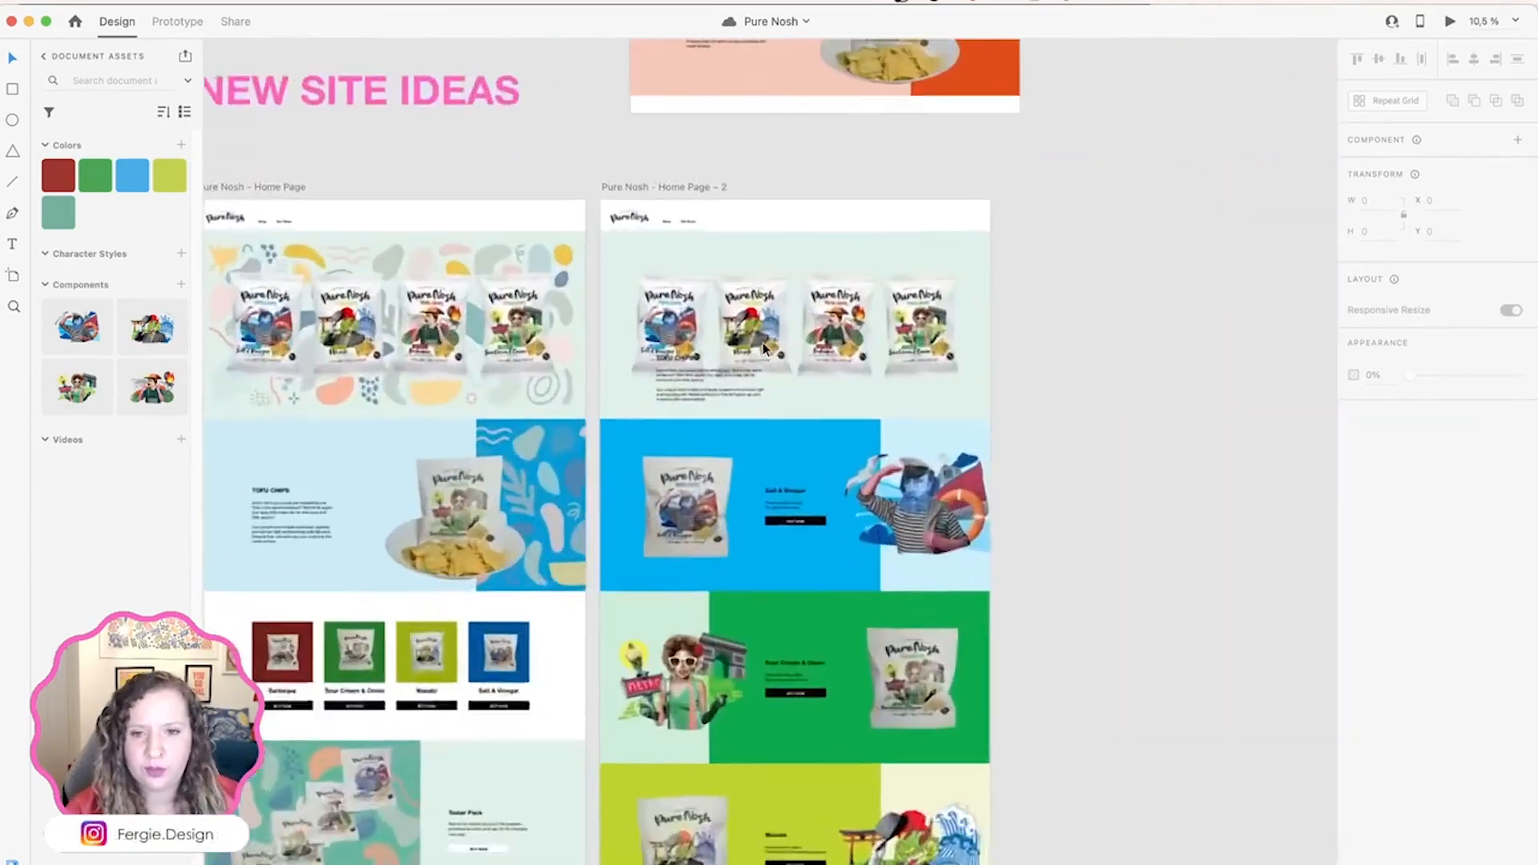
pyautogui.scroll(-5, 763, 343)
pyautogui.moveTo(912, 847); pyautogui.dragTo(704, 397)
pyautogui.scroll(5, 703, 398)
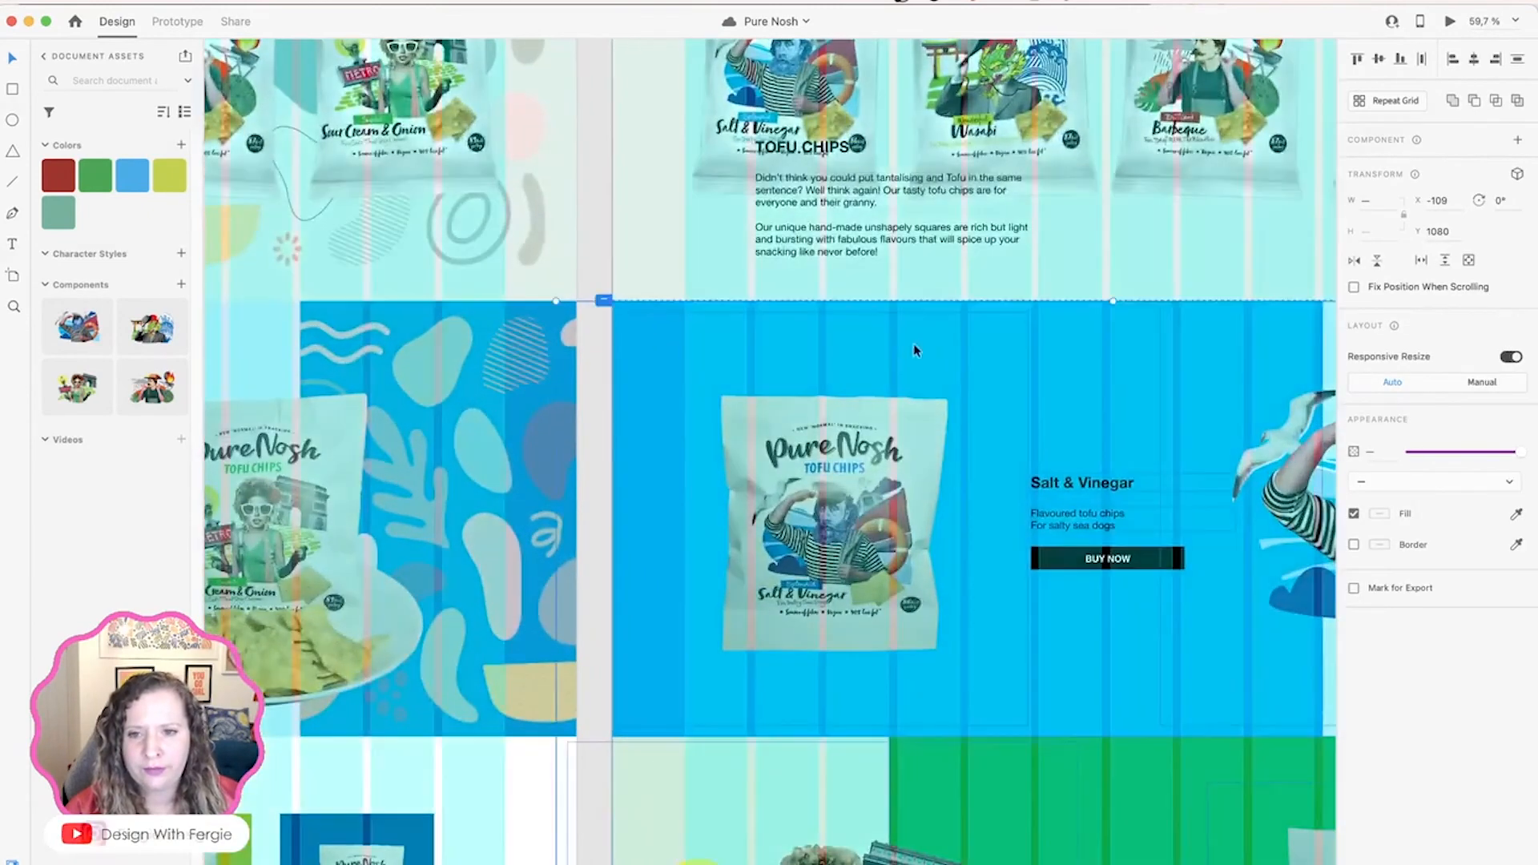
pyautogui.hscroll(3, 921, 345)
pyautogui.scroll(2, 924, 340)
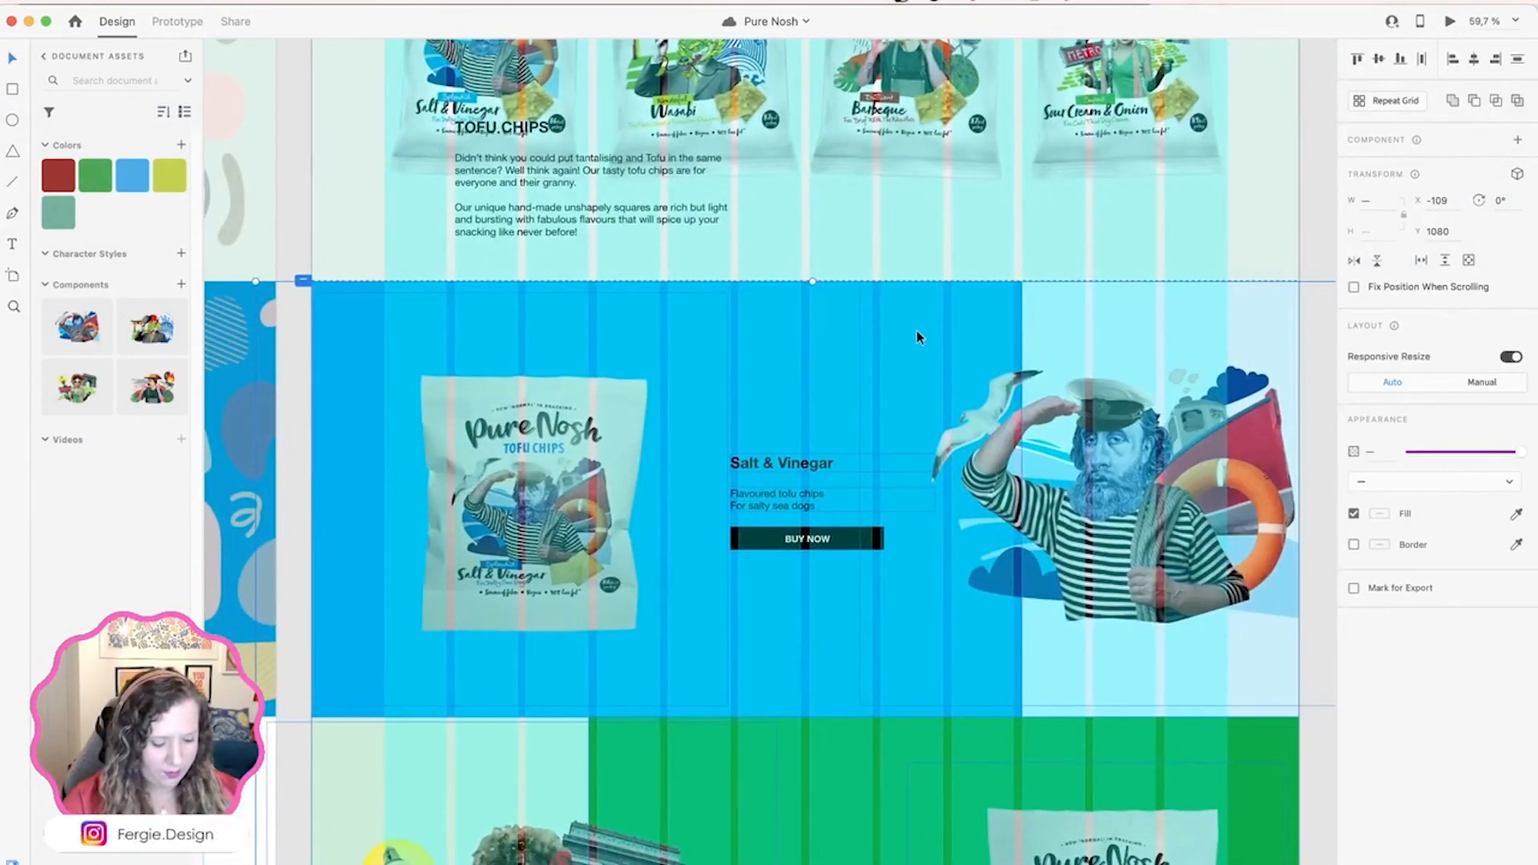
pyautogui.moveTo(916, 330); pyautogui.dragTo(878, 749)
# Step: Fit a full-width copy of the mint hero background directly below the hero at Y 1080 and set its height to 1080/2
pyautogui.click(337, 601)
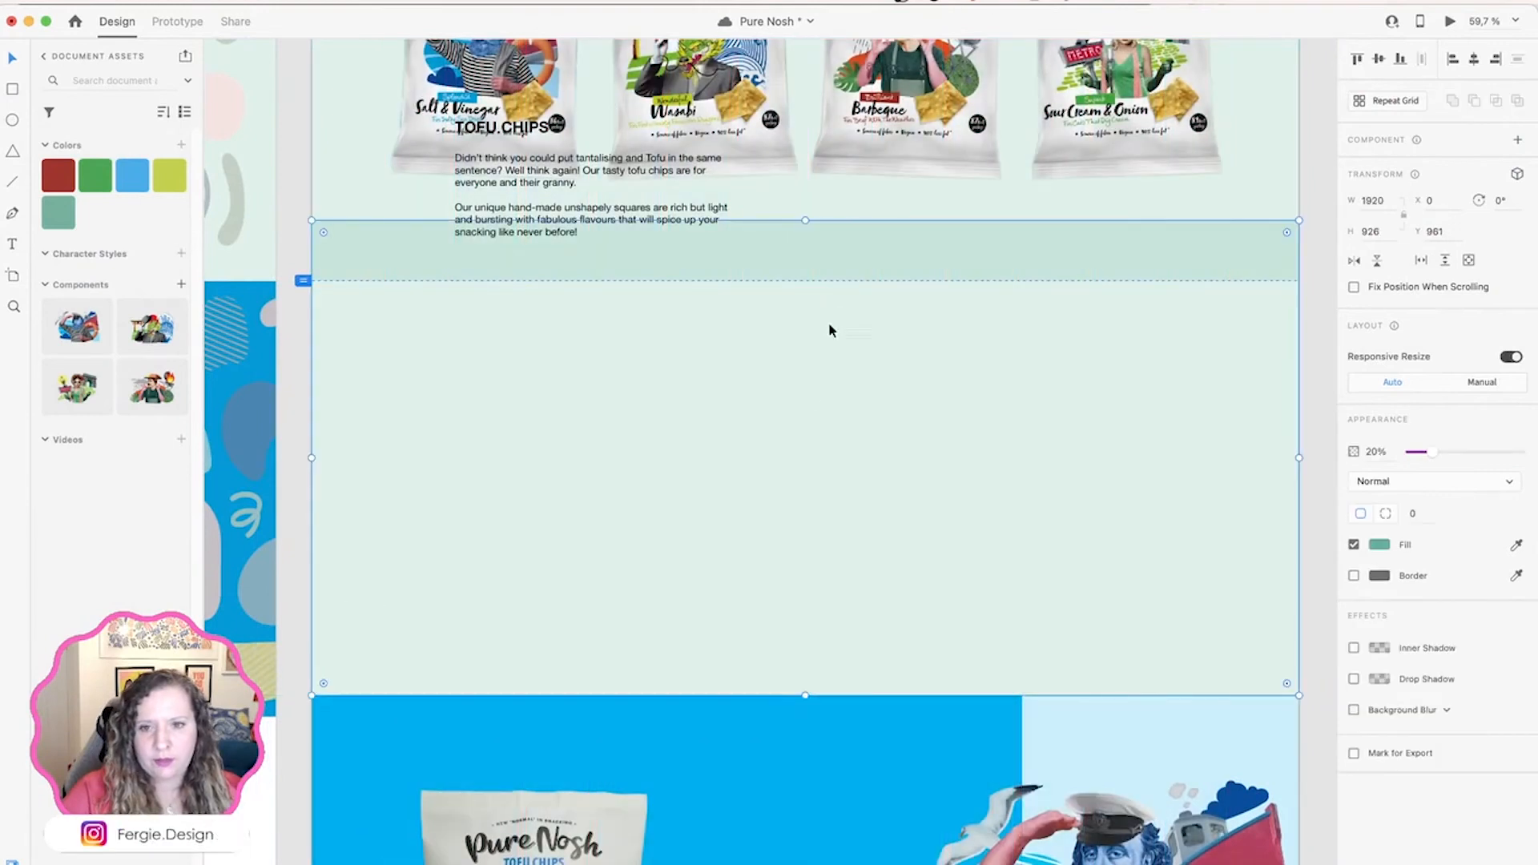
pyautogui.moveTo(806, 221); pyautogui.dragTo(809, 282)
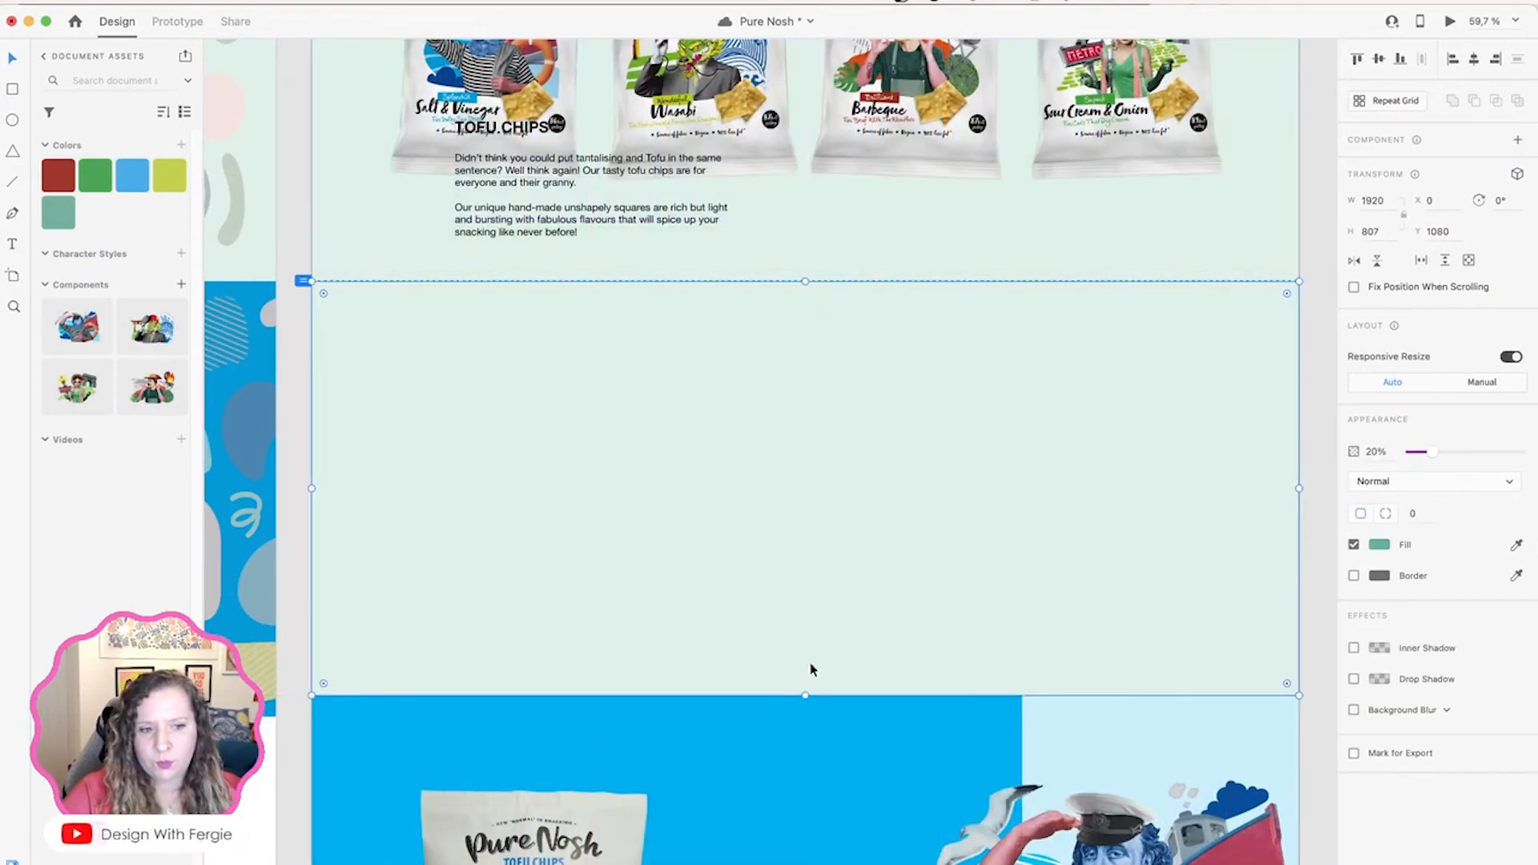
pyautogui.moveTo(804, 690); pyautogui.dragTo(821, 518)
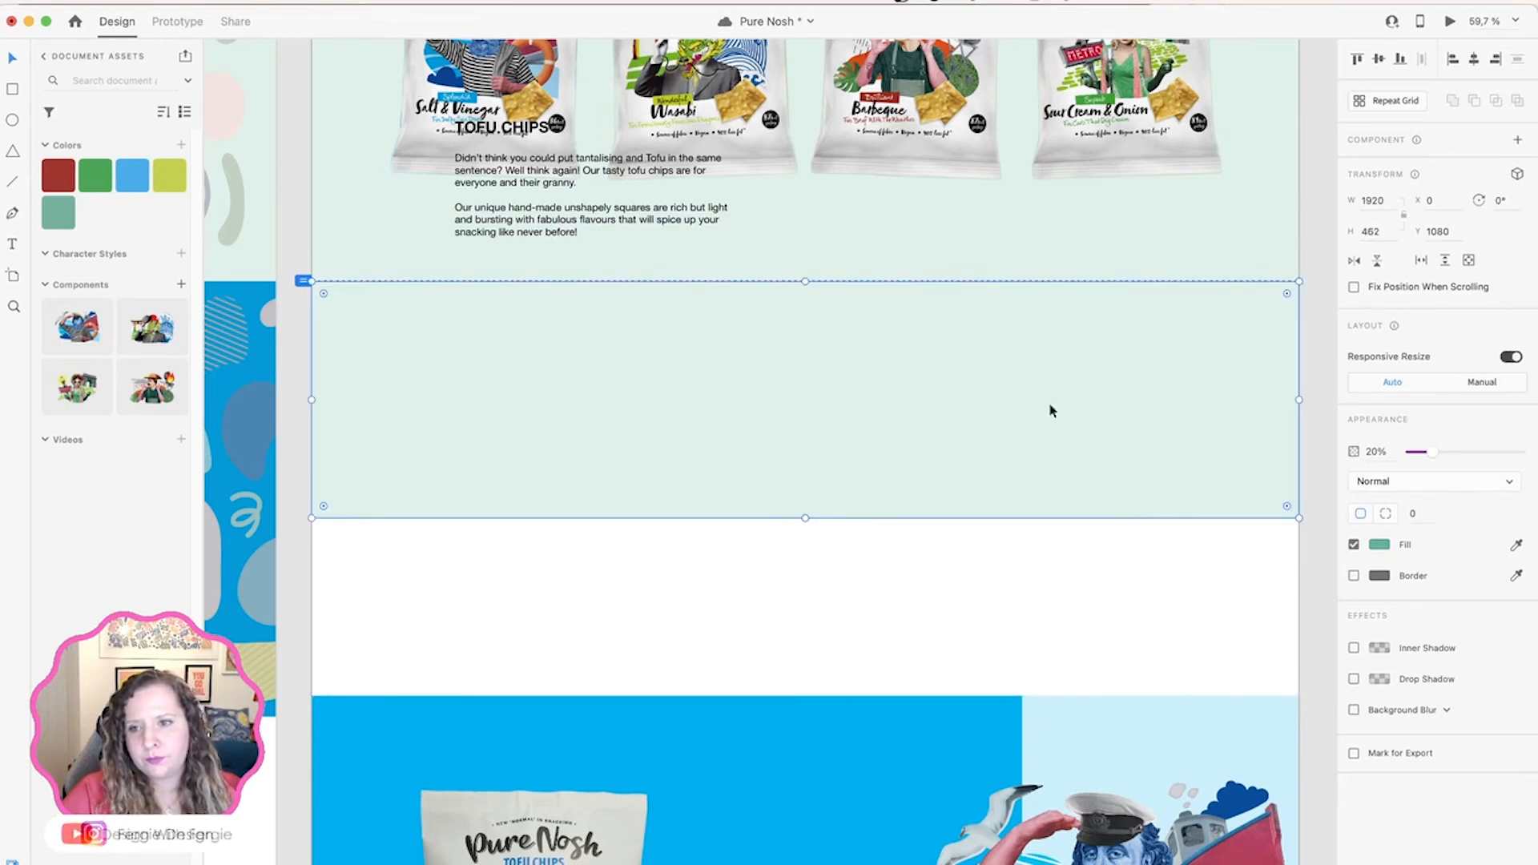
pyautogui.click(1378, 231)
pyautogui.write('1080/2')
pyautogui.press('Return')
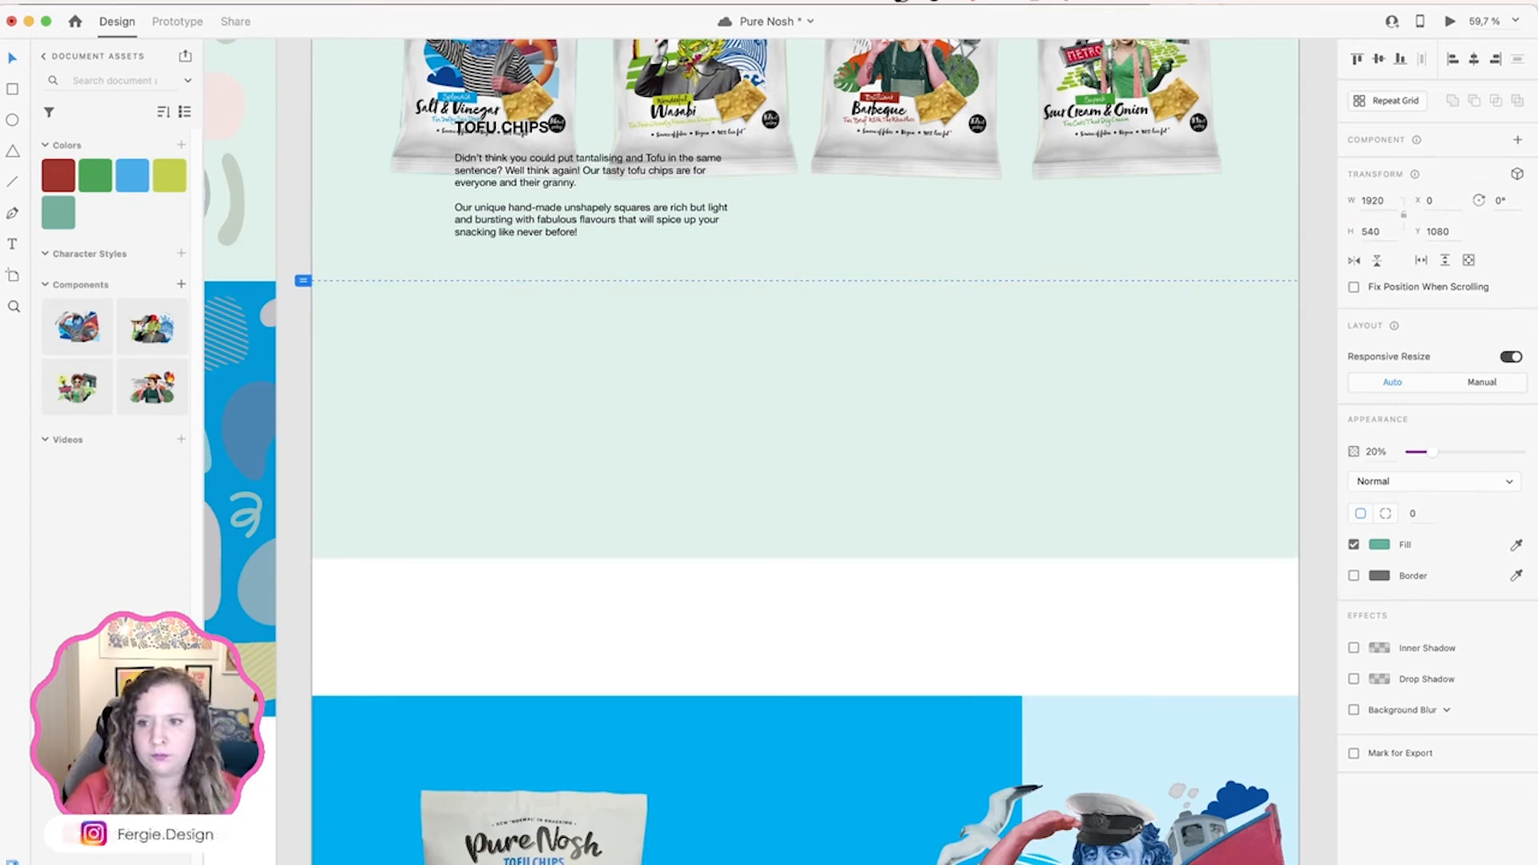
# Step: Set the opacity of the new band below the hero to 100%, keeping its #64B39D fill
pyautogui.click(1379, 544)
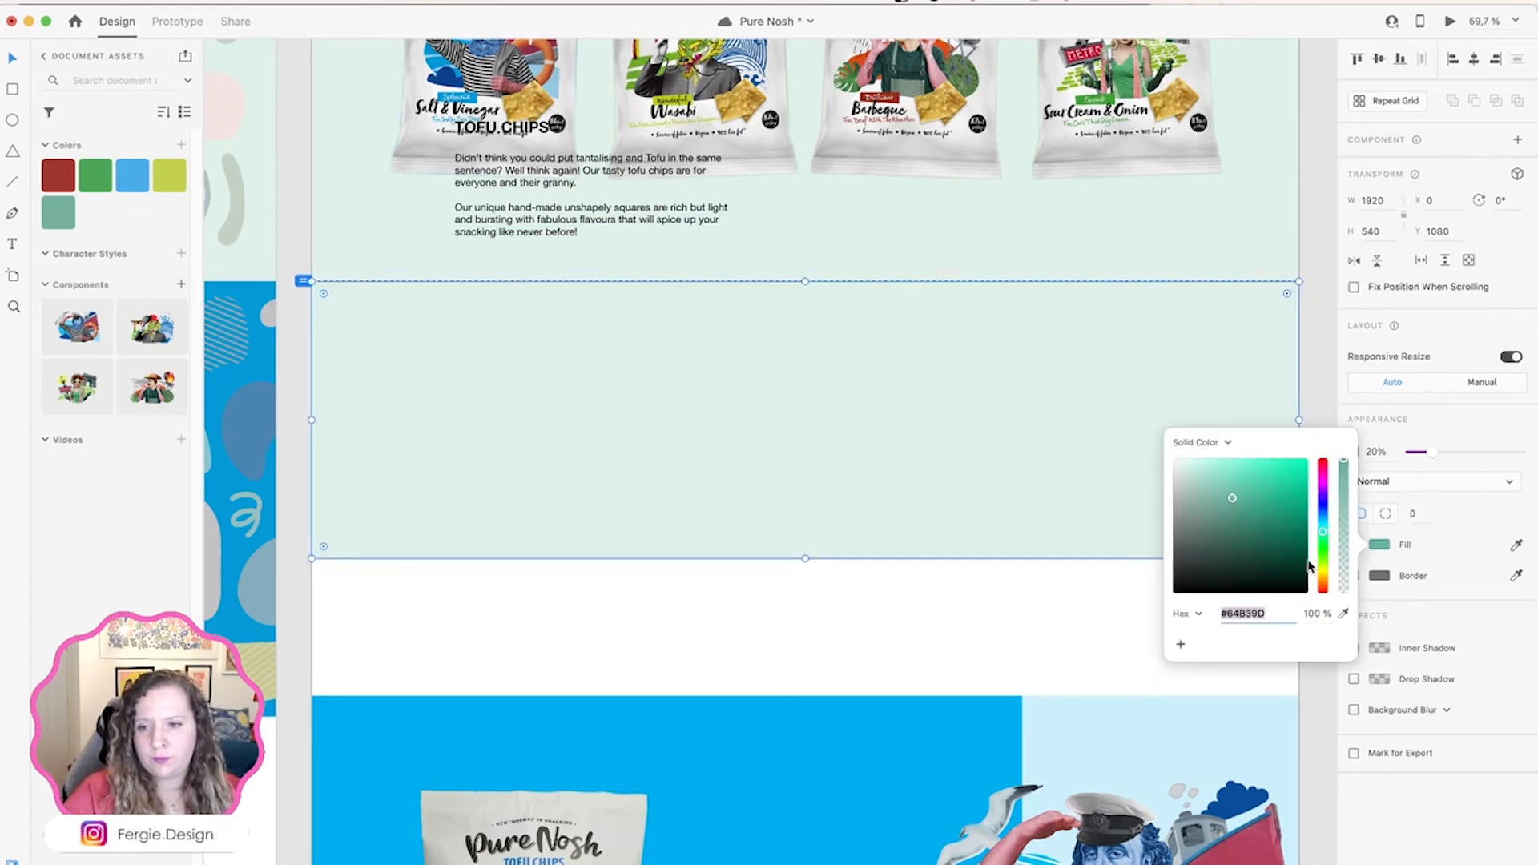
pyautogui.click(1383, 560)
pyautogui.press('0')
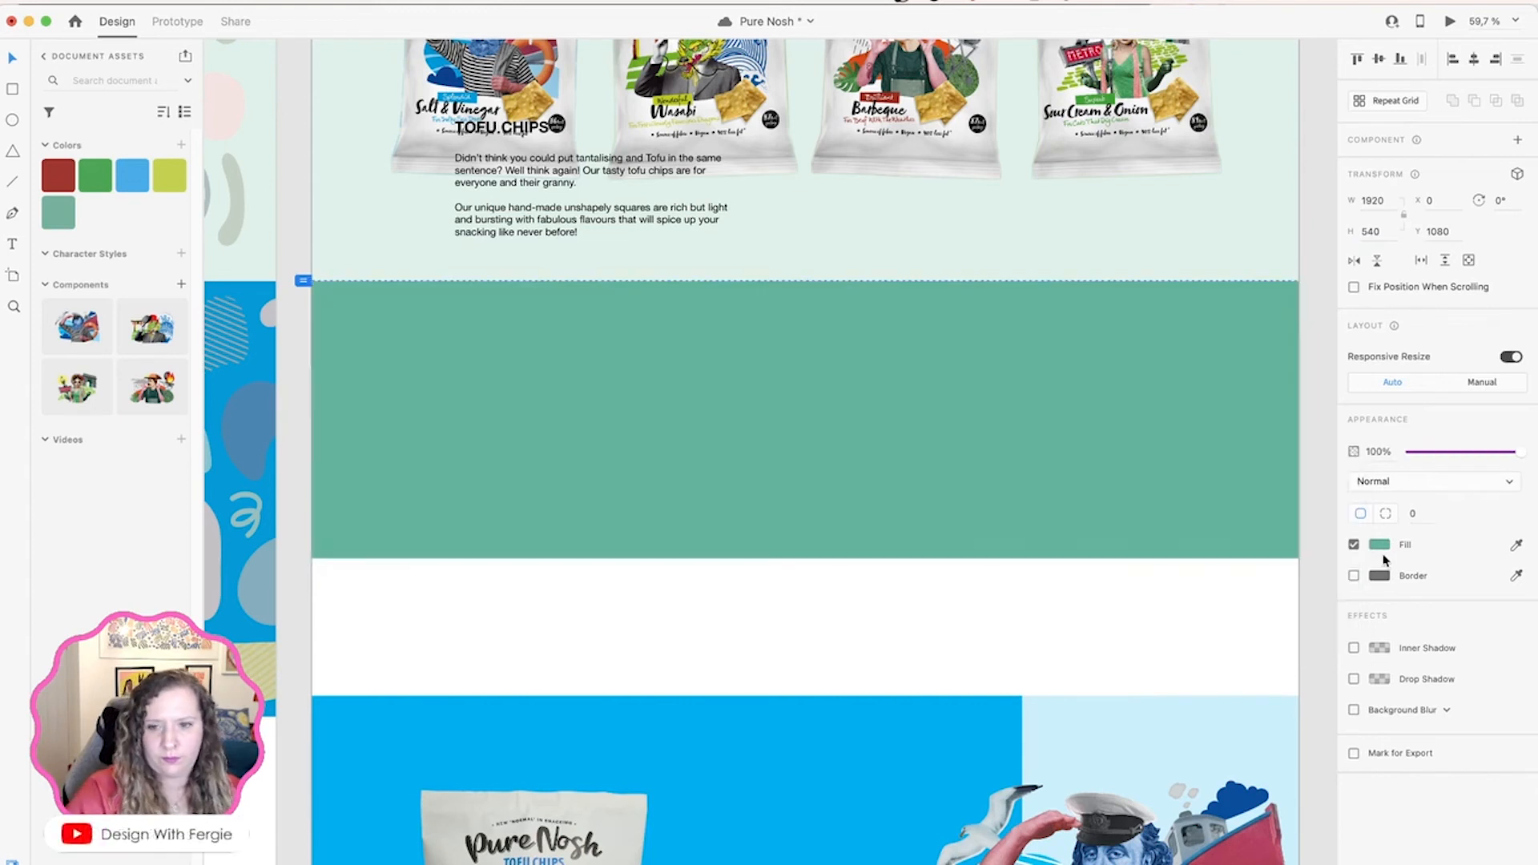
pyautogui.click(915, 571)
pyautogui.click(879, 535)
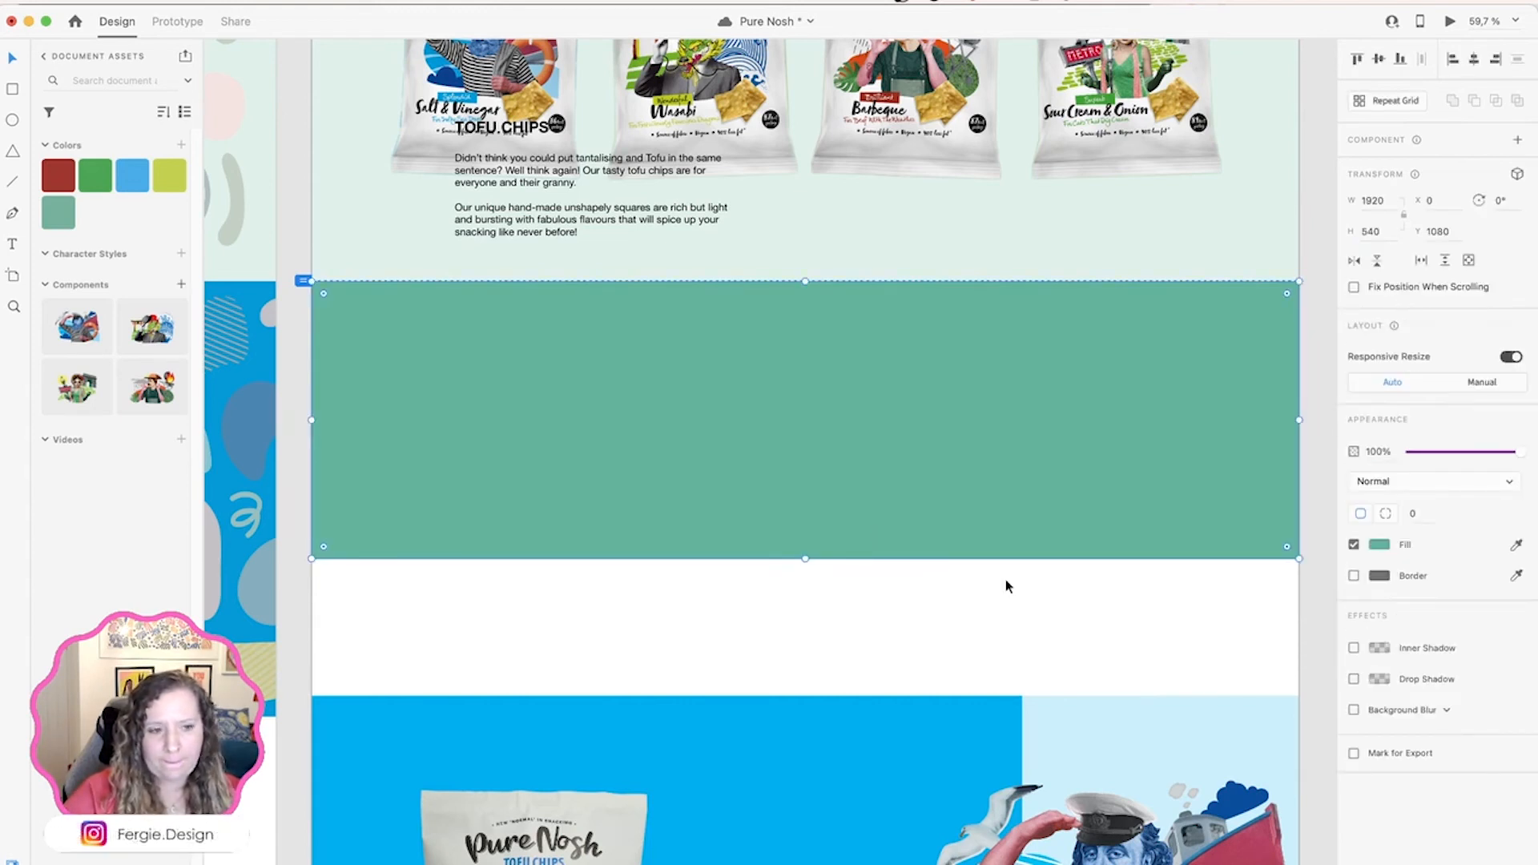
# Step: Shrink the 50-size bold tofu intro text box to its content and centre it vertically in the green band at Y 1259
pyautogui.press('super+Return')
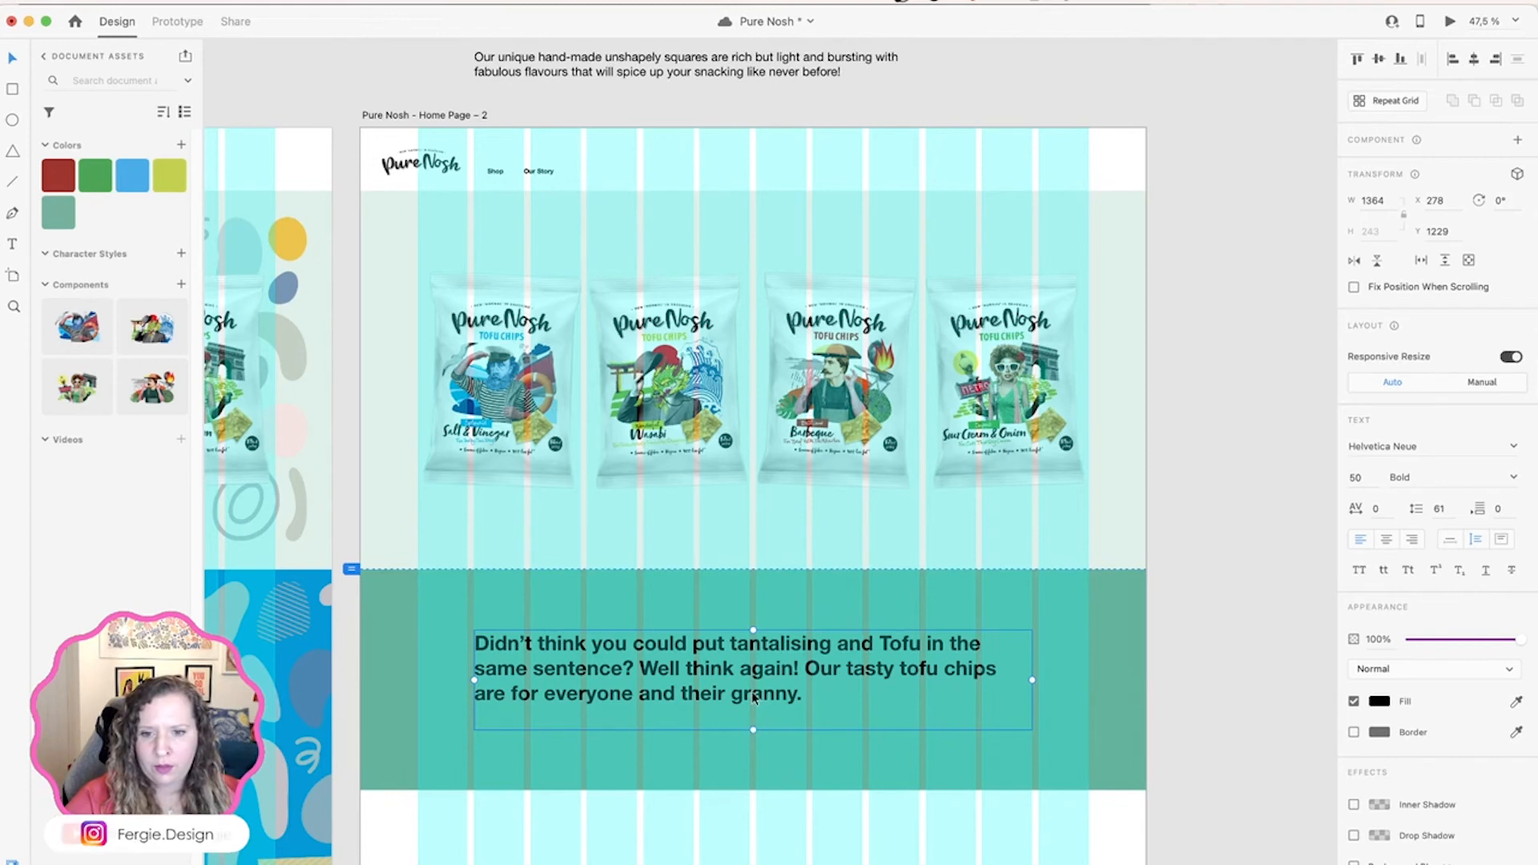
pyautogui.doubleClick(753, 730)
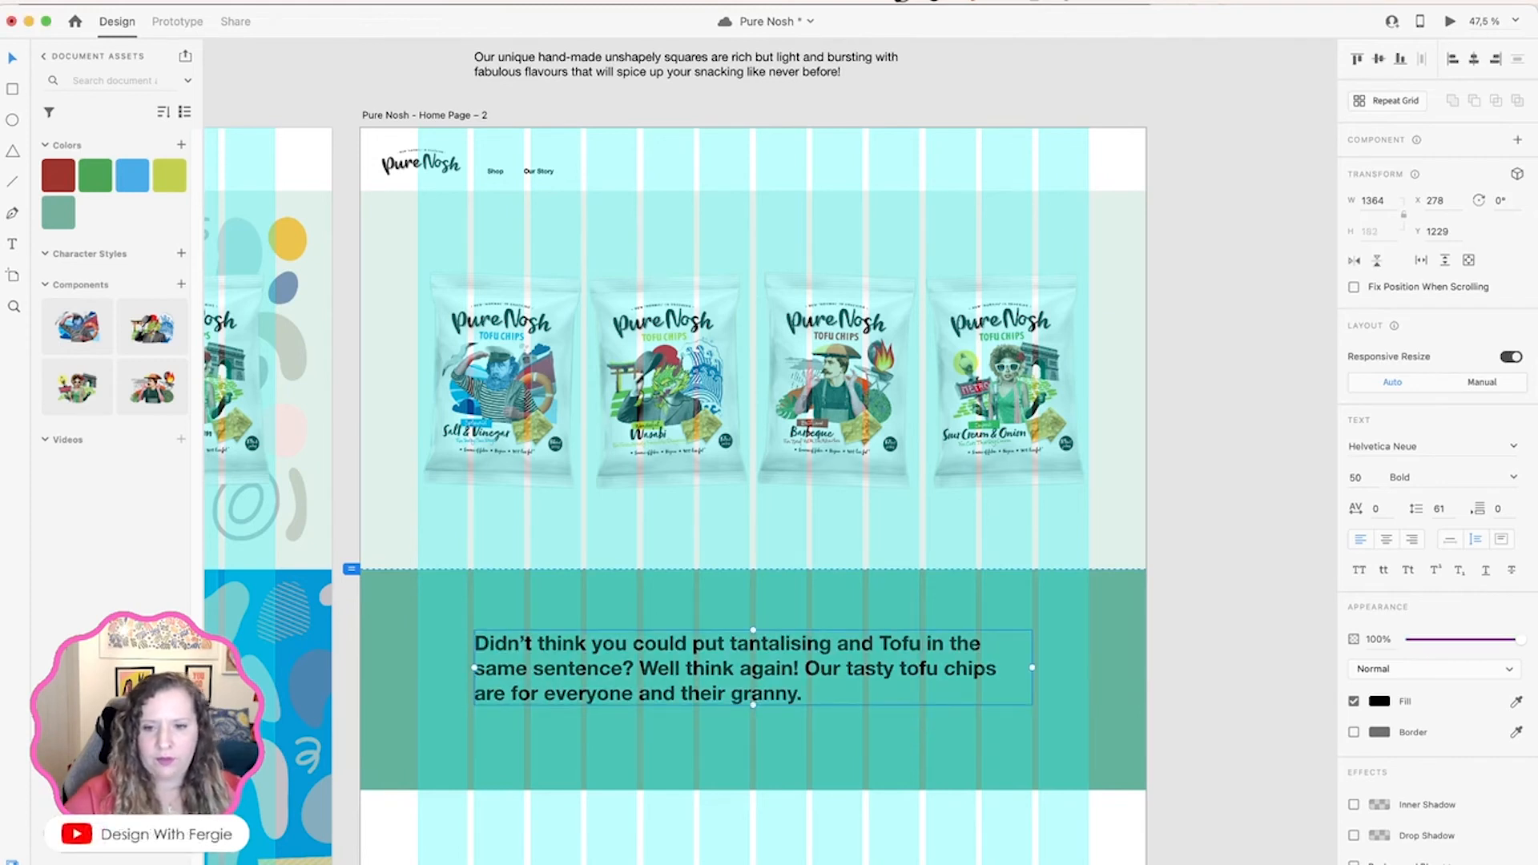
pyautogui.moveTo(753, 697); pyautogui.dragTo(755, 730)
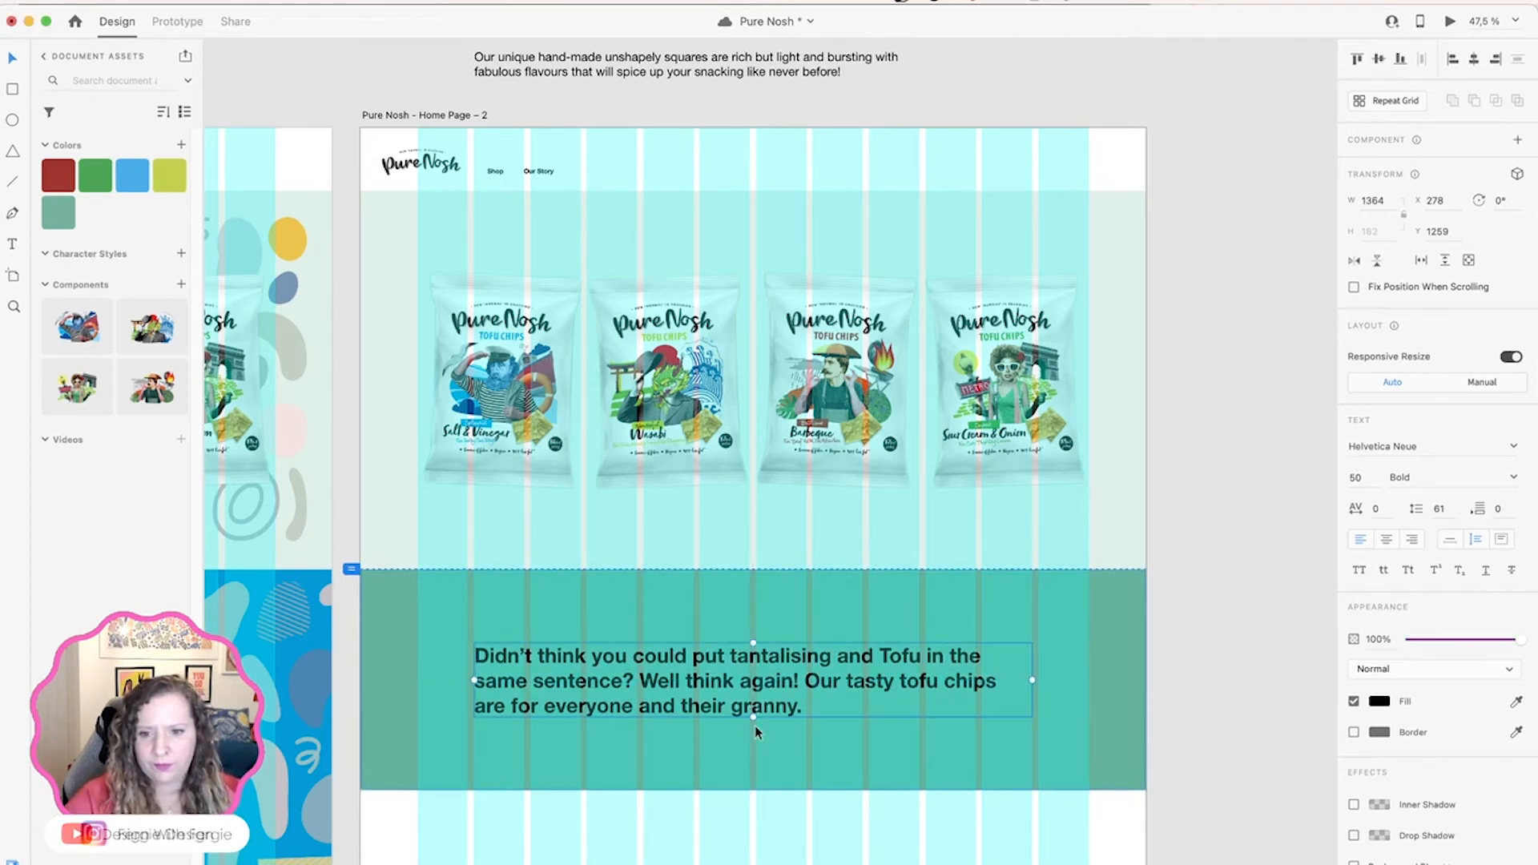
# Step: Preview the homepage, review the green intro band between the pack line-up and the Salt & Vinegar section, and close the preview
pyautogui.press('super+Return')
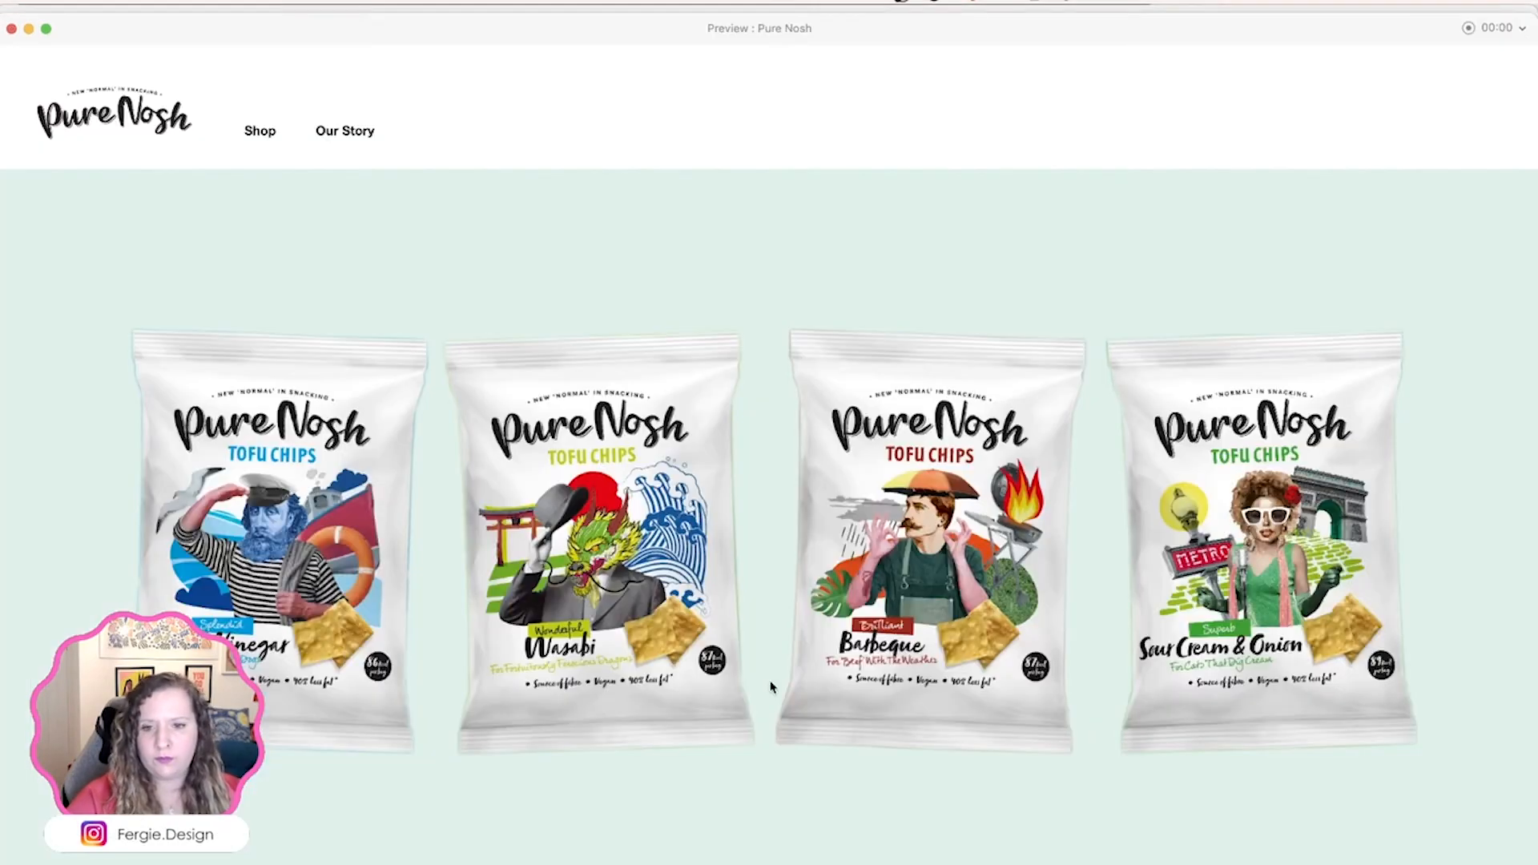
pyautogui.scroll(-10, 770, 687)
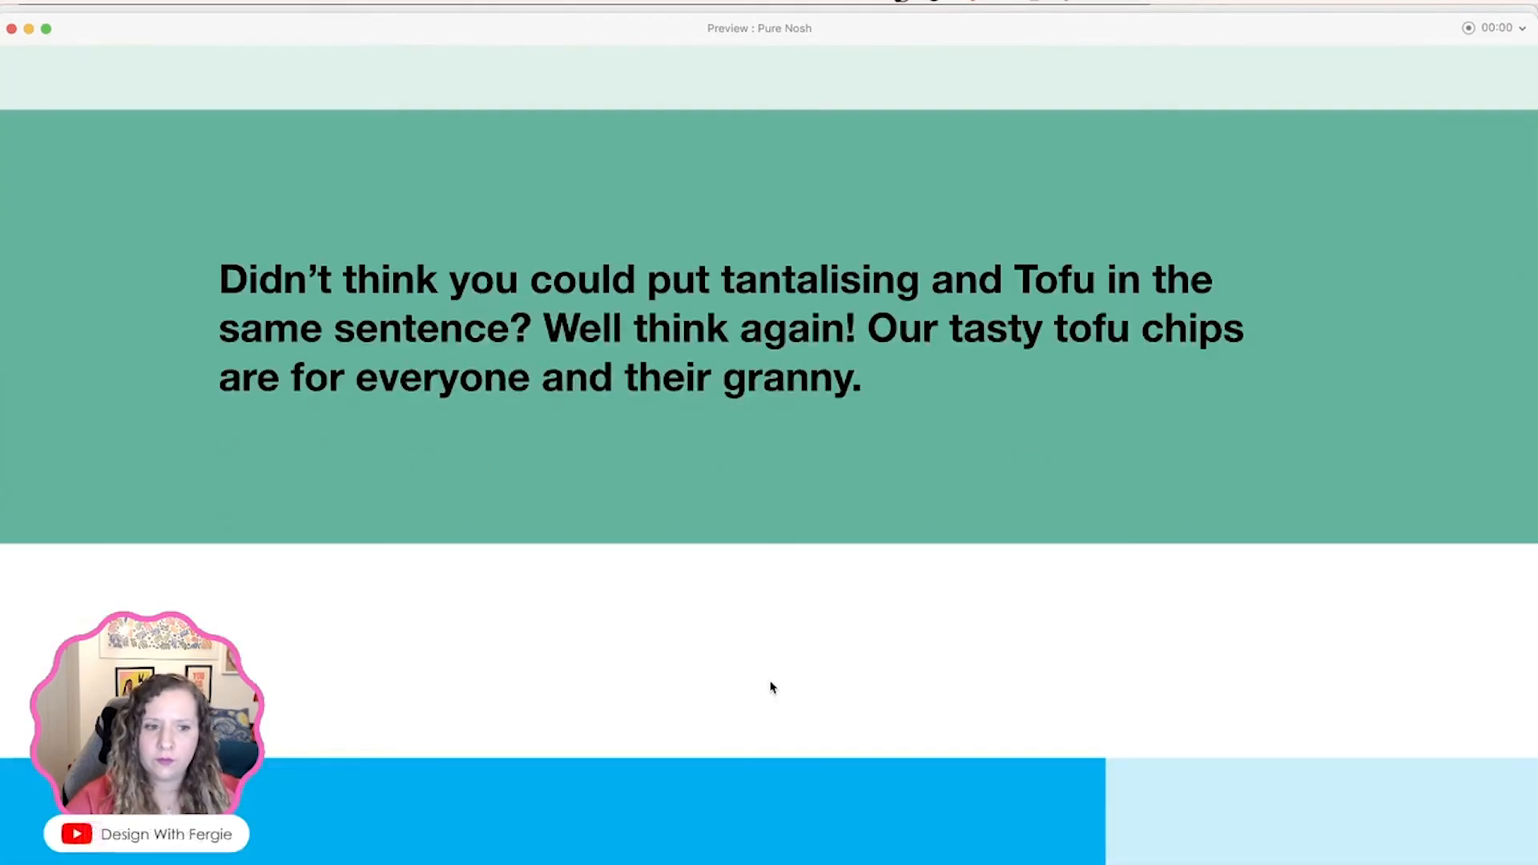
pyautogui.scroll(-3, 770, 687)
pyautogui.scroll(-4, 770, 686)
pyautogui.scroll(4, 770, 687)
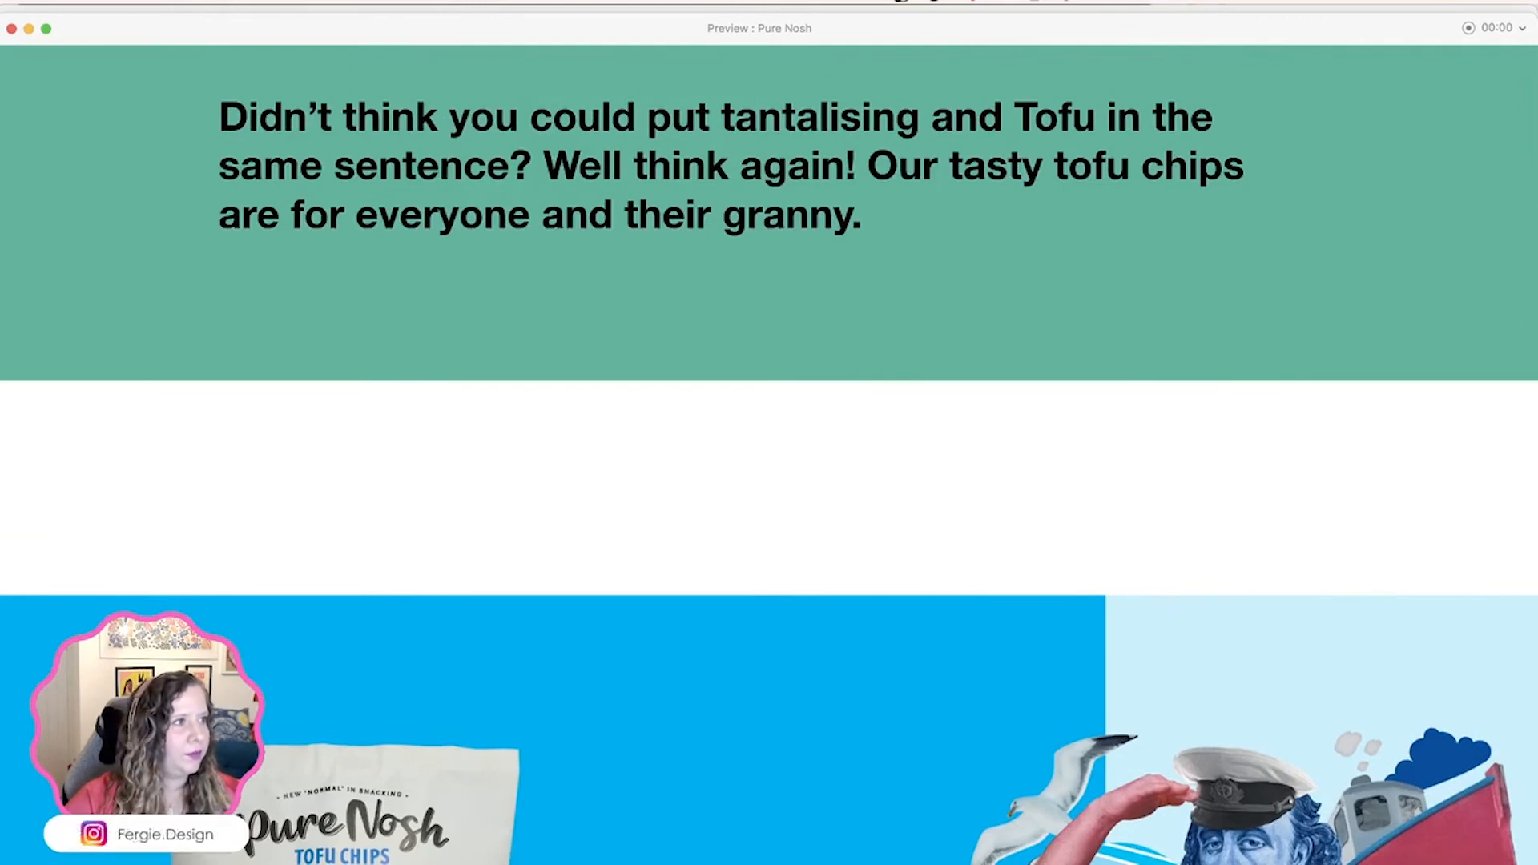
pyautogui.scroll(8, 902, 555)
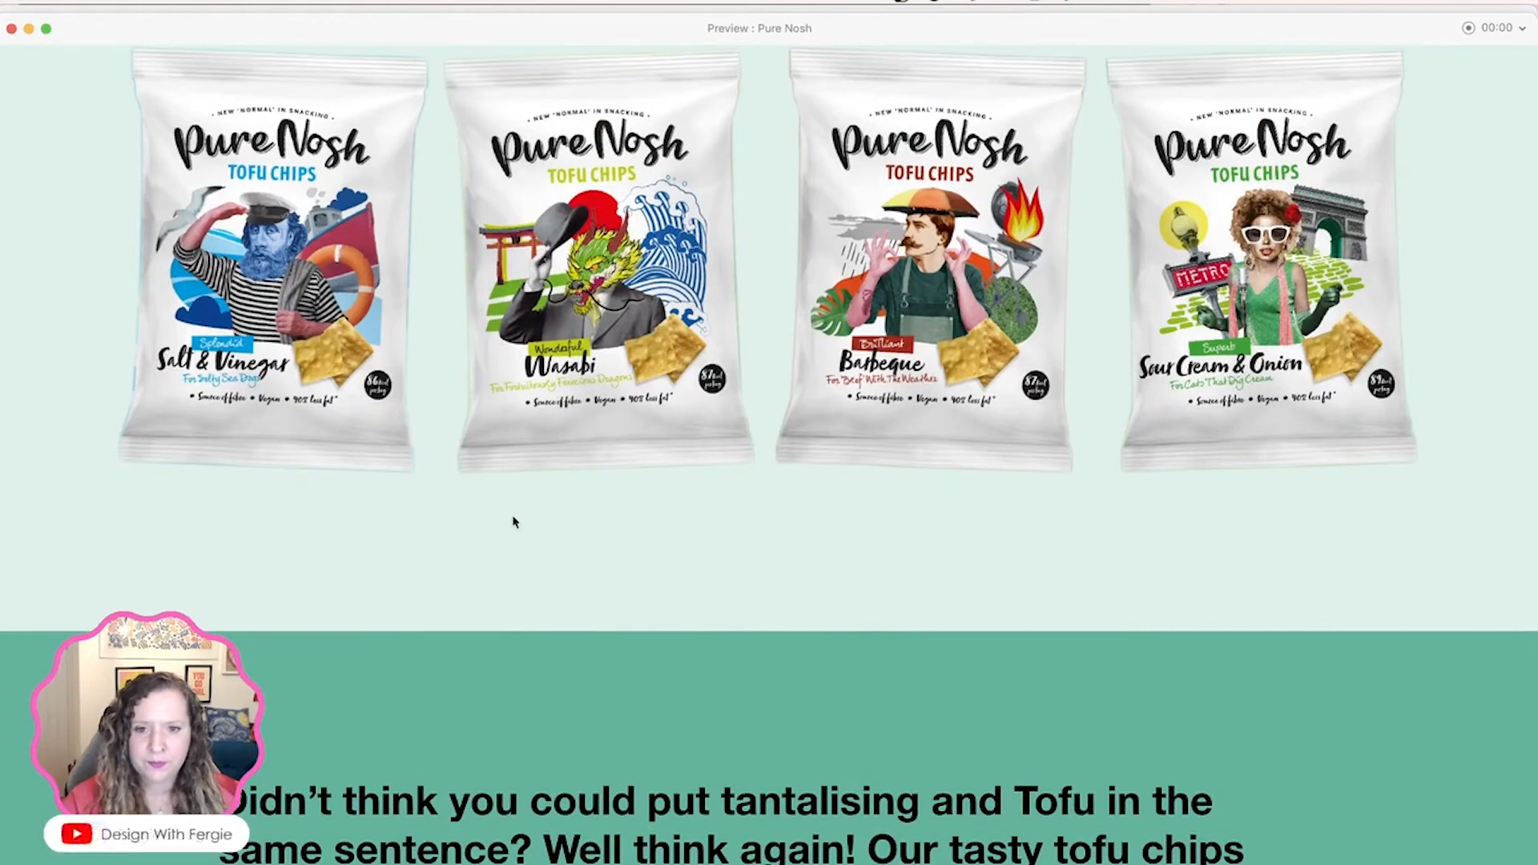
pyautogui.click(11, 28)
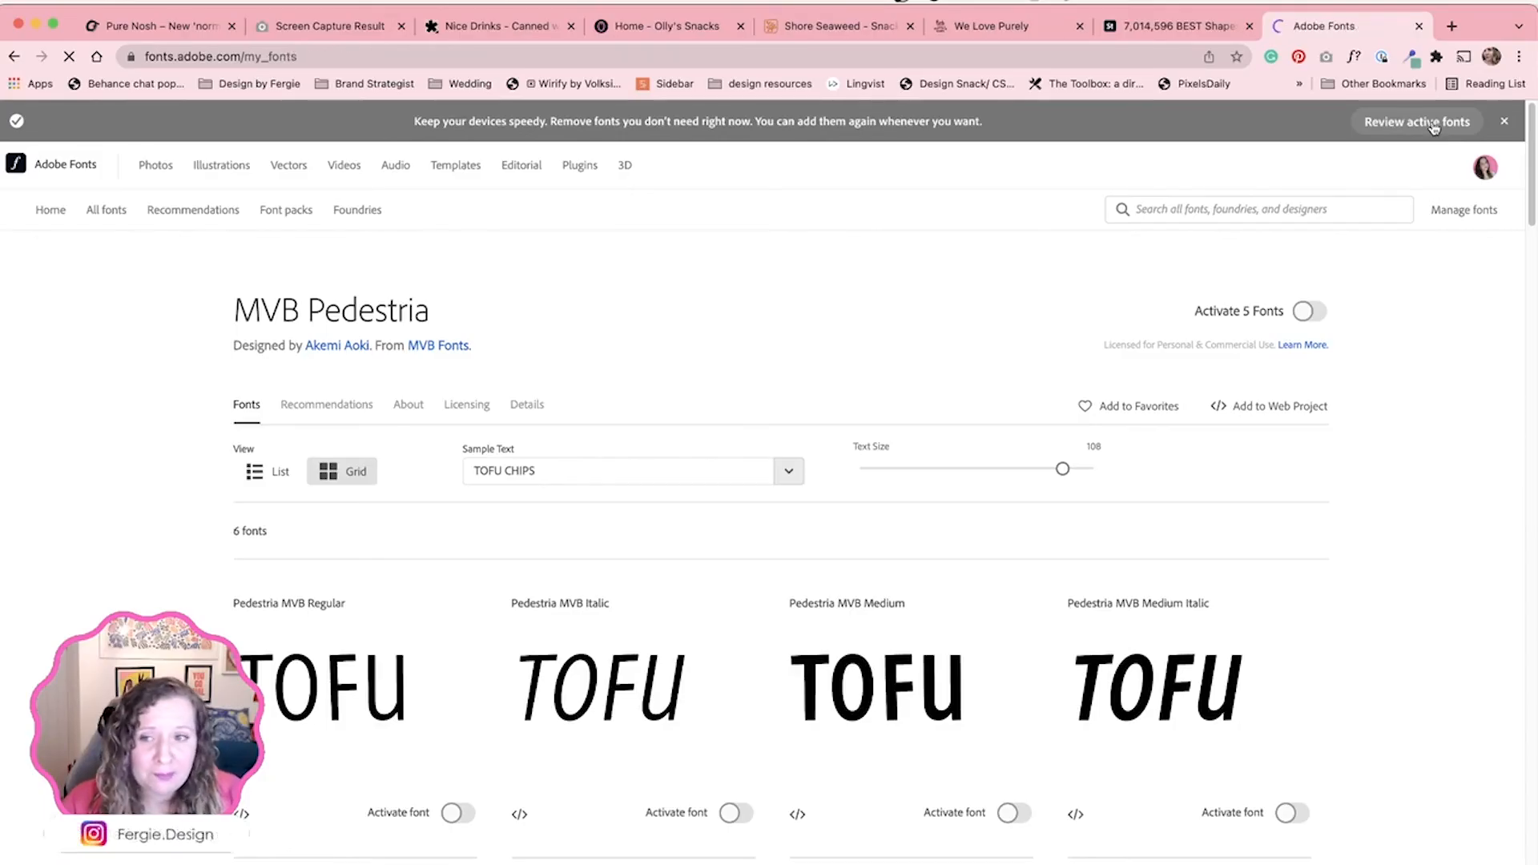
# Step: Switch to Adobe Fonts in the browser and deactivate Adobe Garamond Pro Regular and Capitol DemiBold Capitals among the active fonts
pyautogui.click(1432, 124)
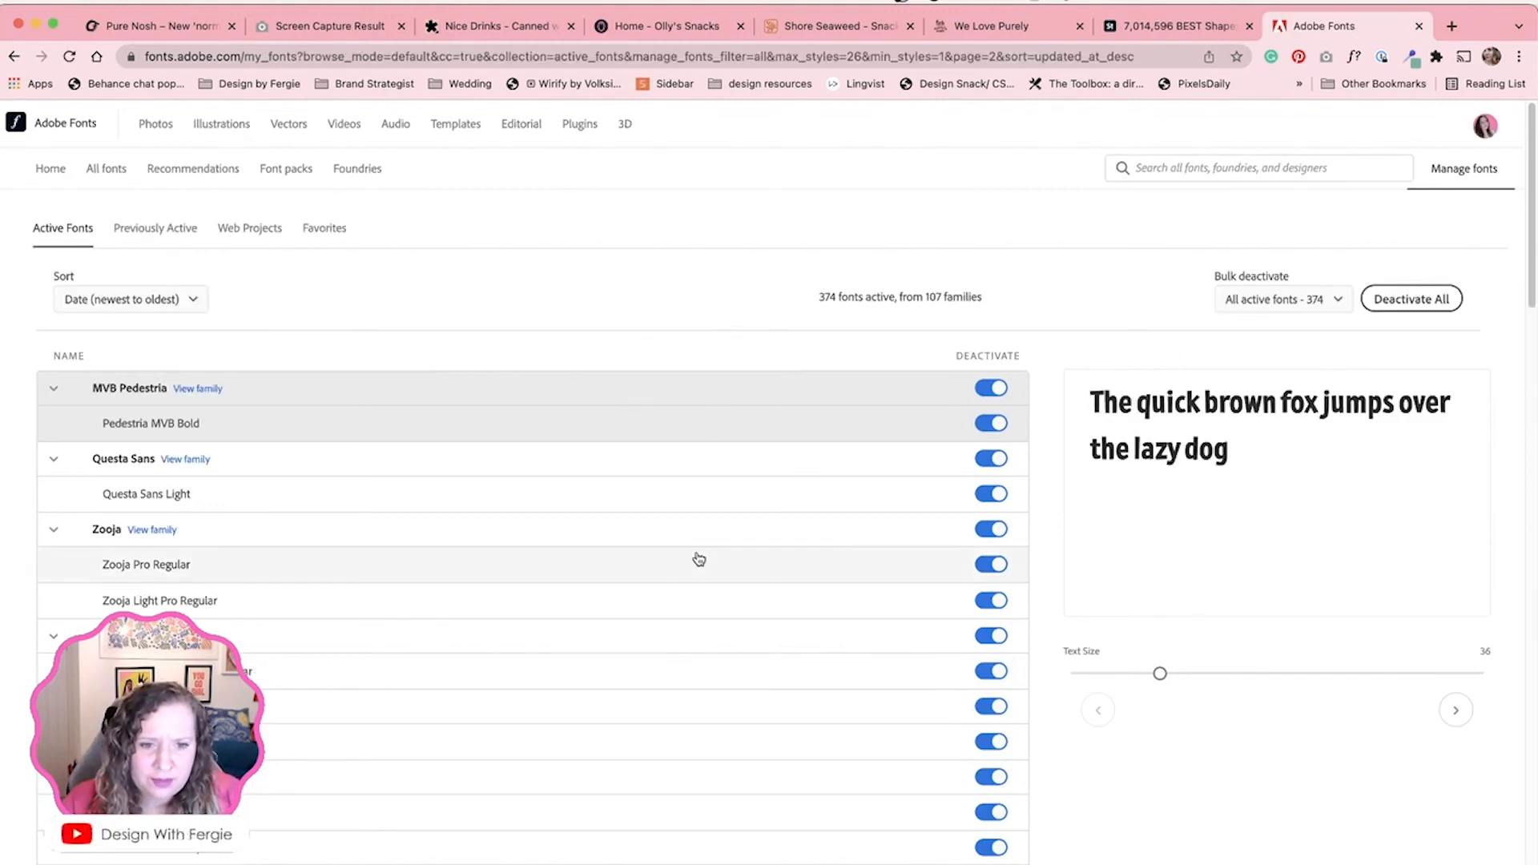
pyautogui.scroll(-10, 699, 559)
pyautogui.scroll(-6, 699, 559)
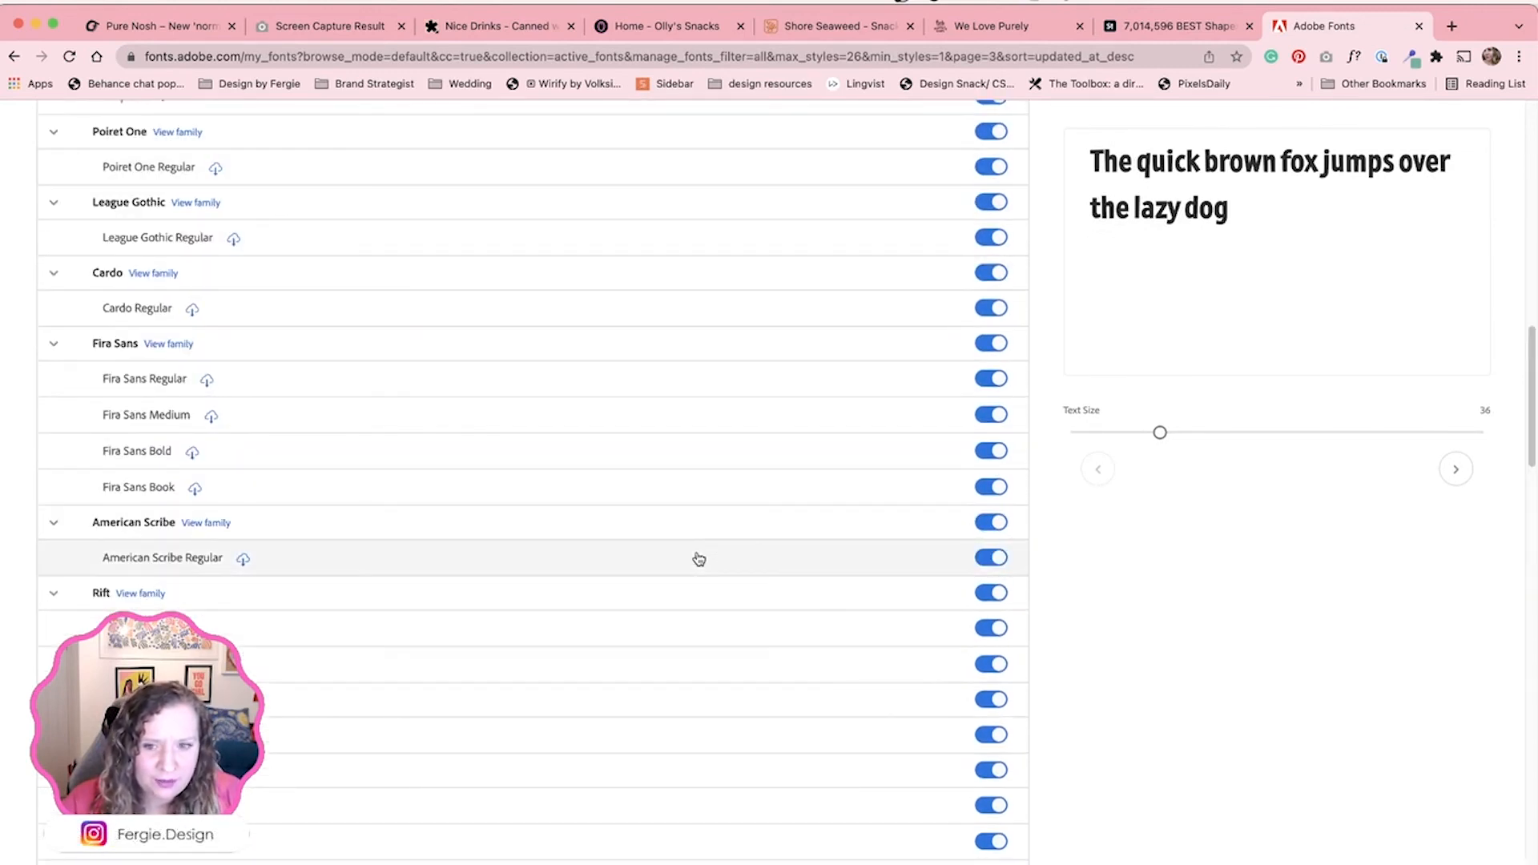
pyautogui.scroll(-15, 698, 559)
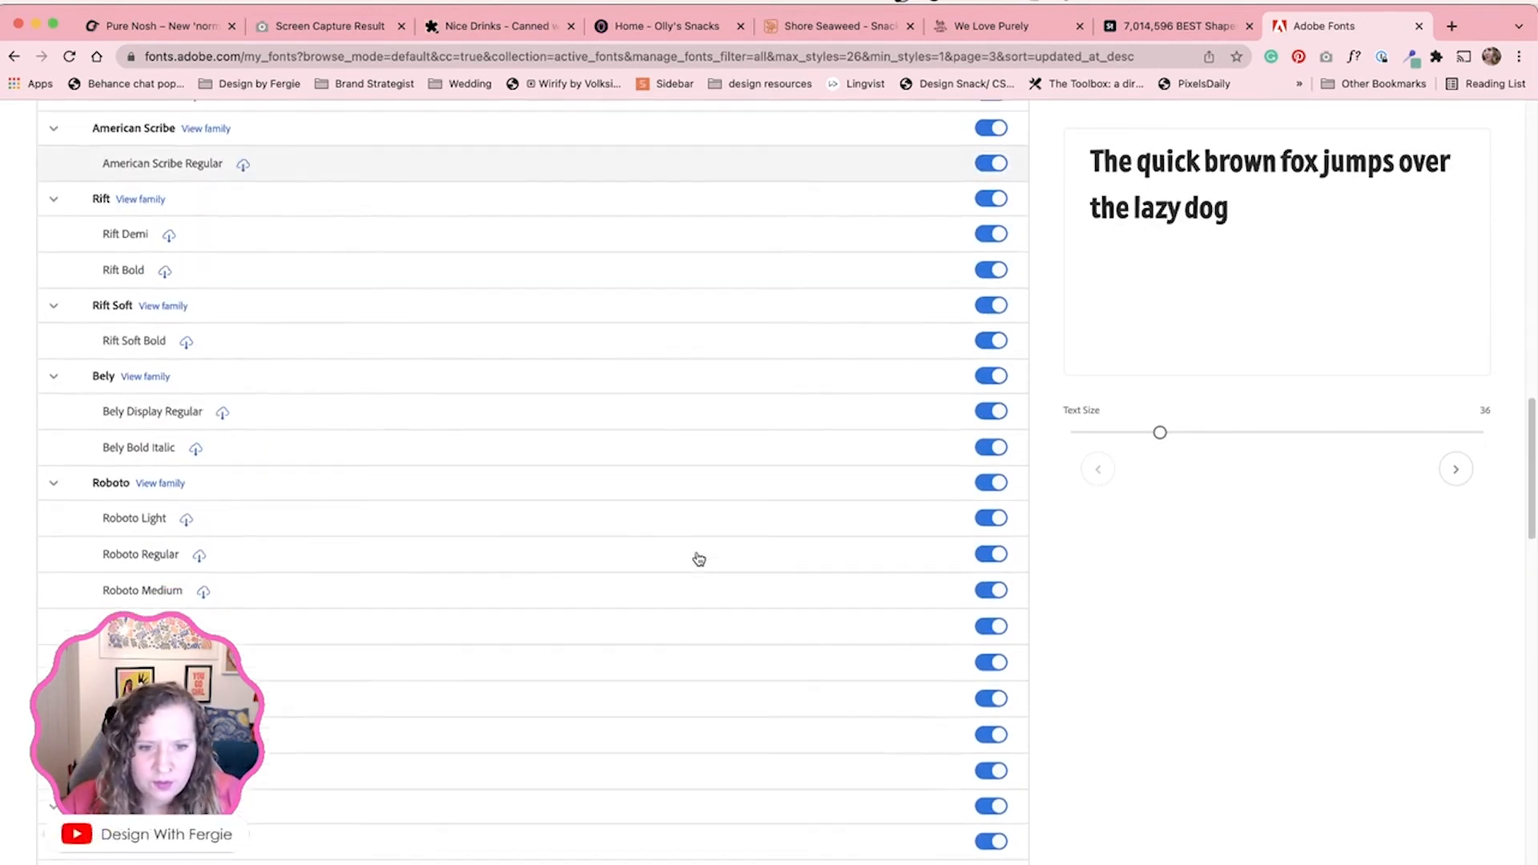
pyautogui.scroll(-5, 699, 559)
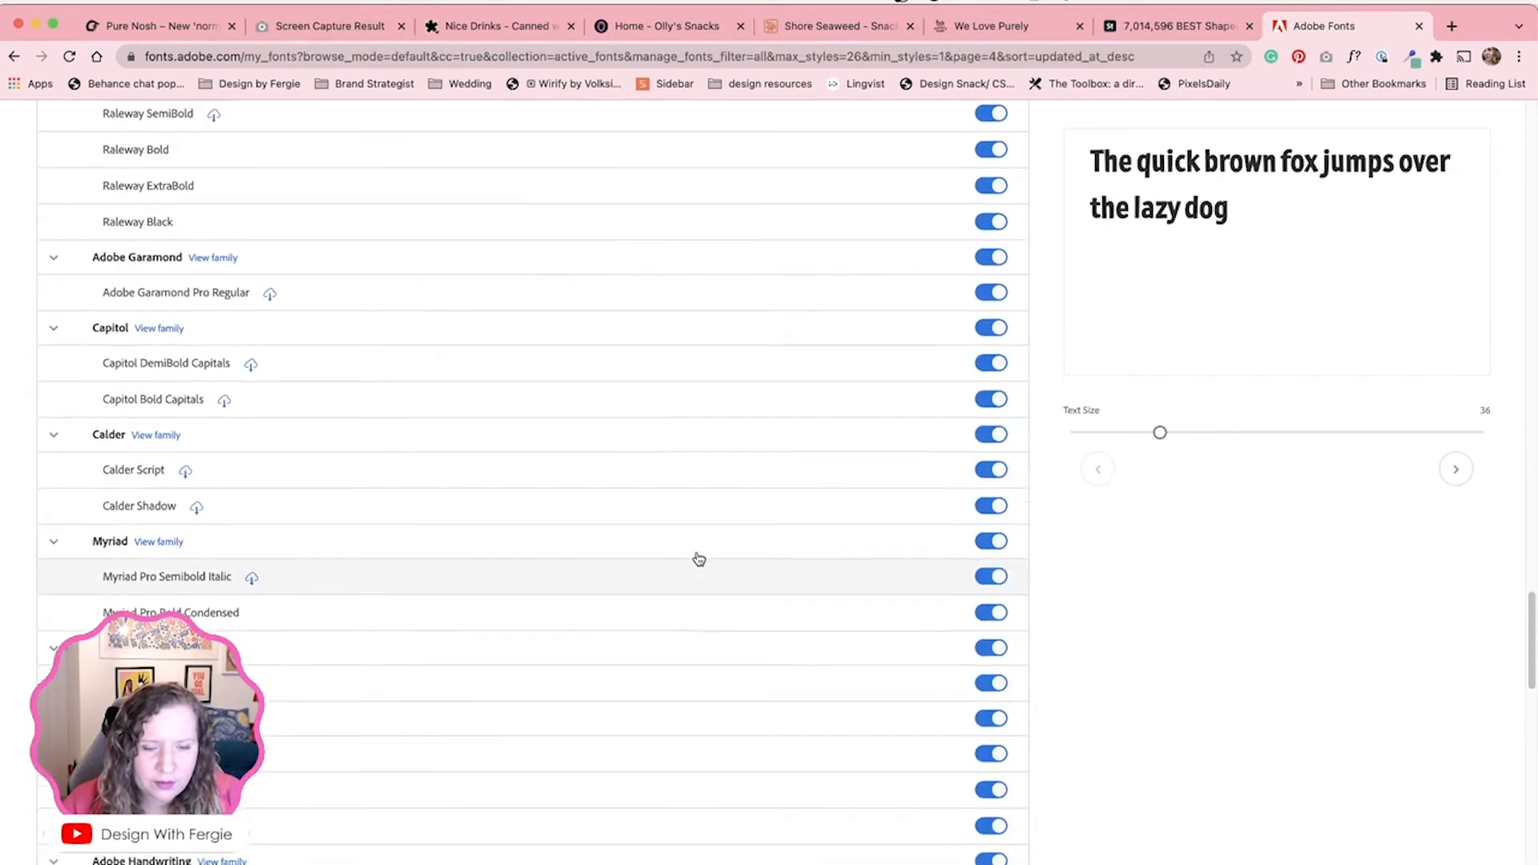
pyautogui.click(996, 306)
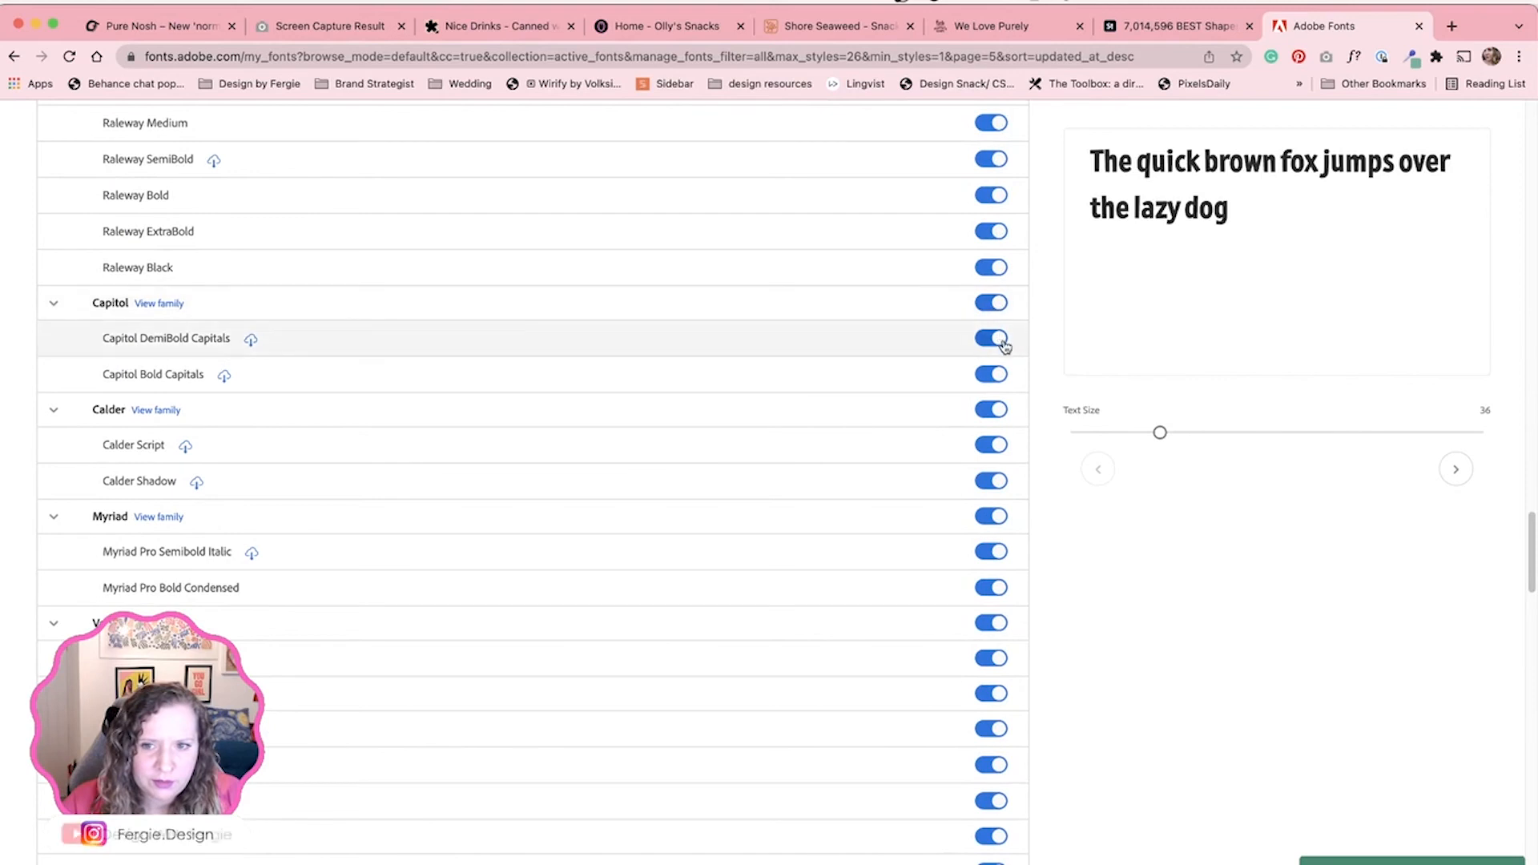
pyautogui.click(1001, 340)
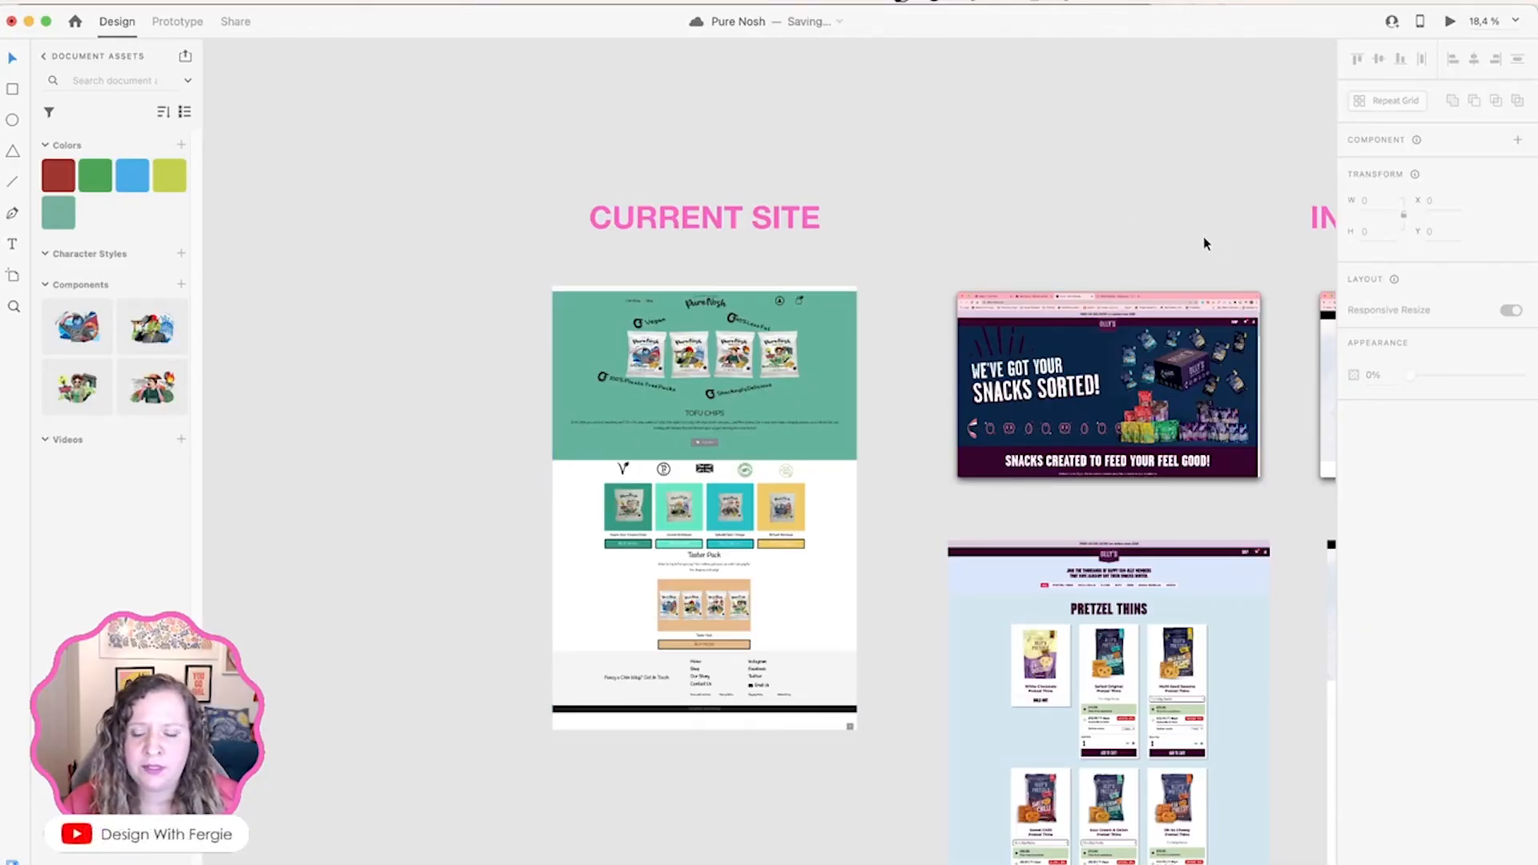
# Step: Return to the Pure Nosh document in Adobe XD and compare the four brands' homepages among the inspirational designs the client likes
pyautogui.moveTo(1201, 240); pyautogui.dragTo(511, 200)
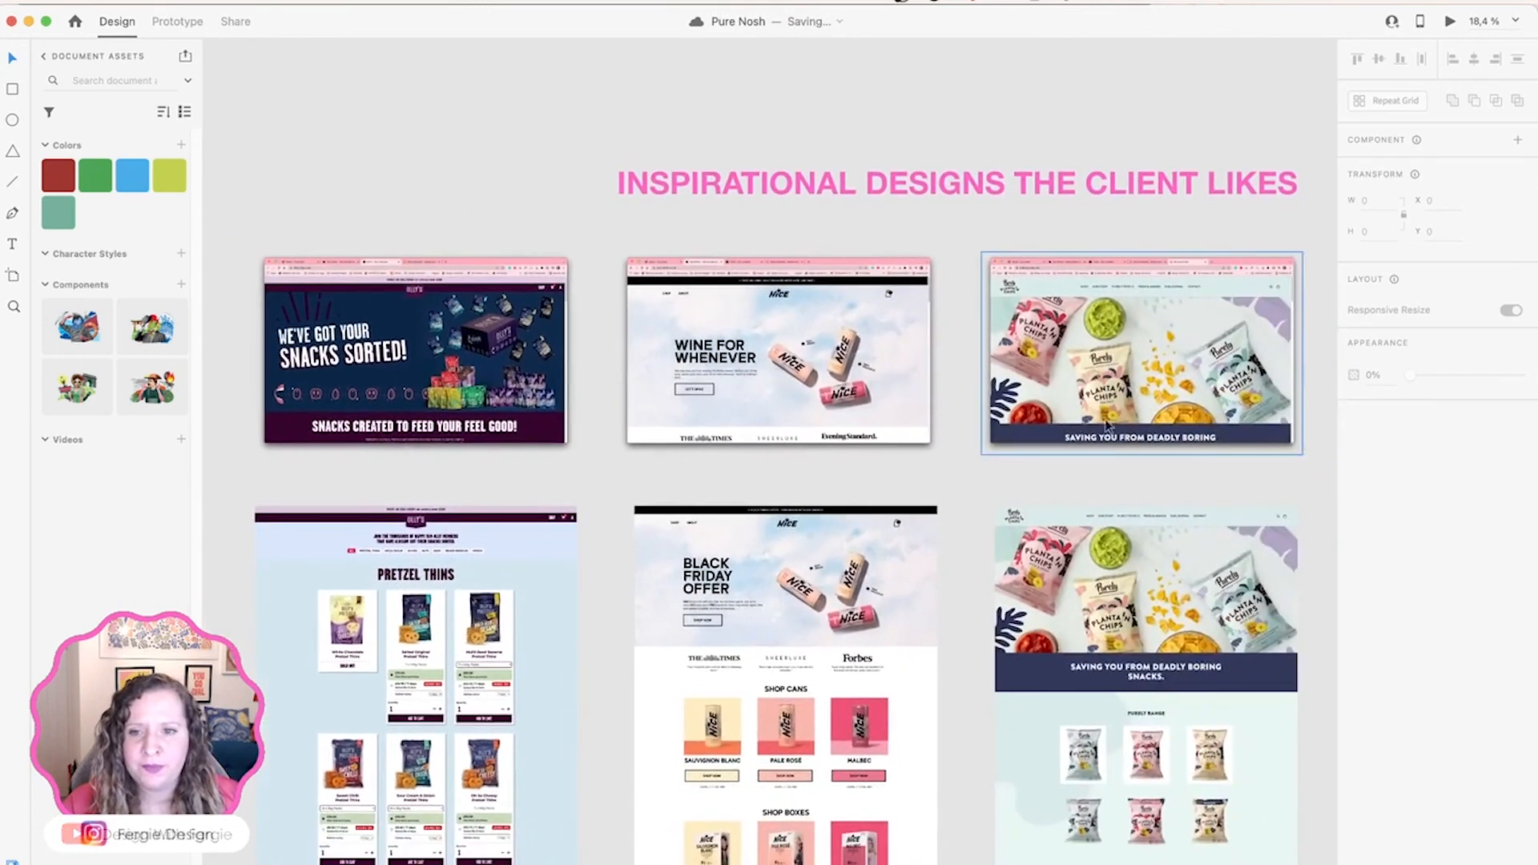
pyautogui.scroll(-3, 1069, 554)
pyautogui.moveTo(1154, 533); pyautogui.dragTo(953, 472)
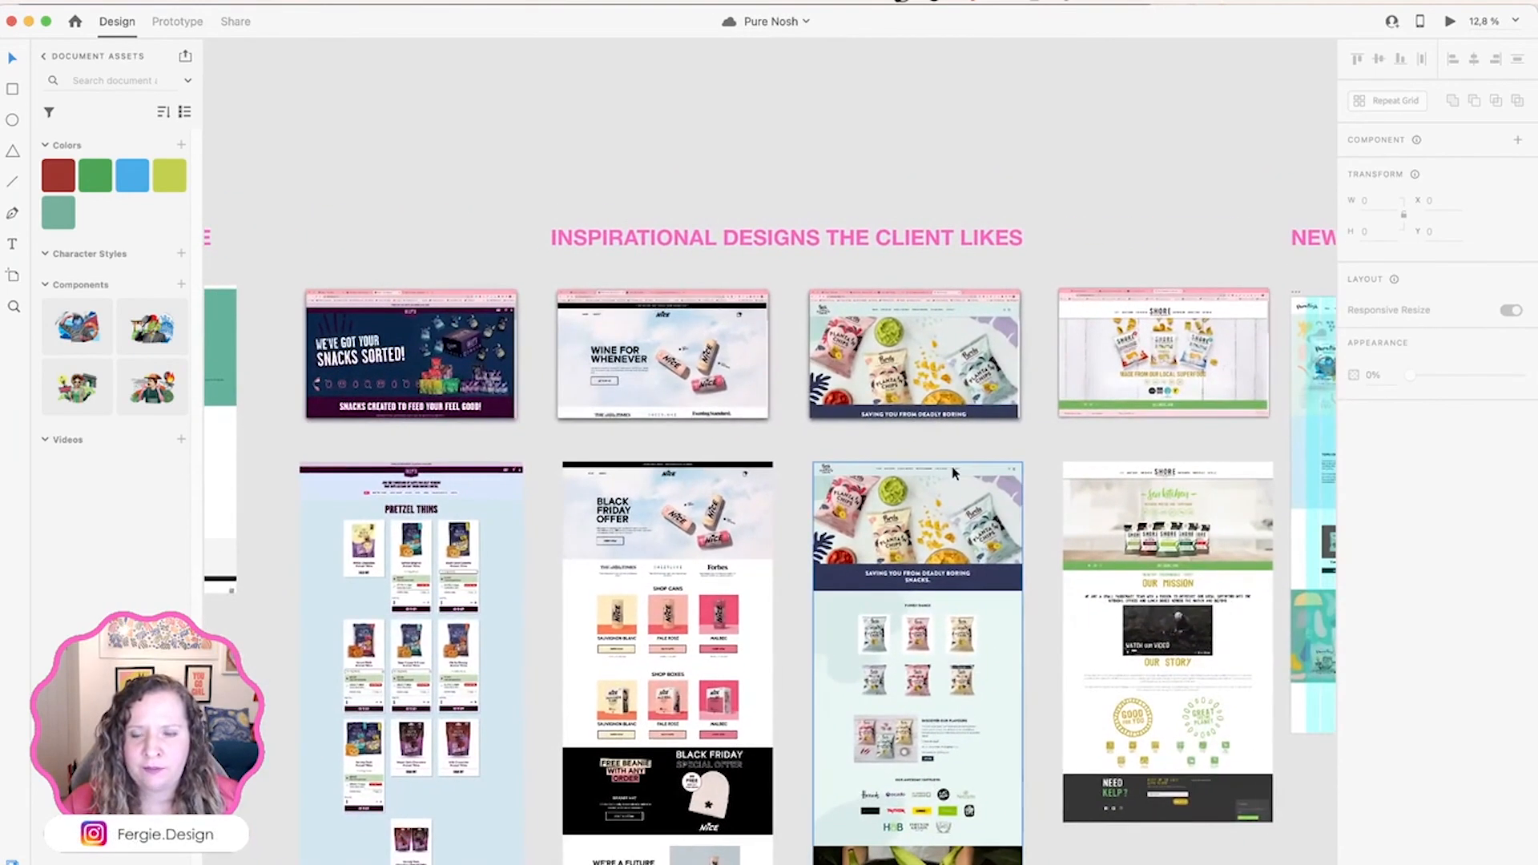
pyautogui.scroll(3, 929, 625)
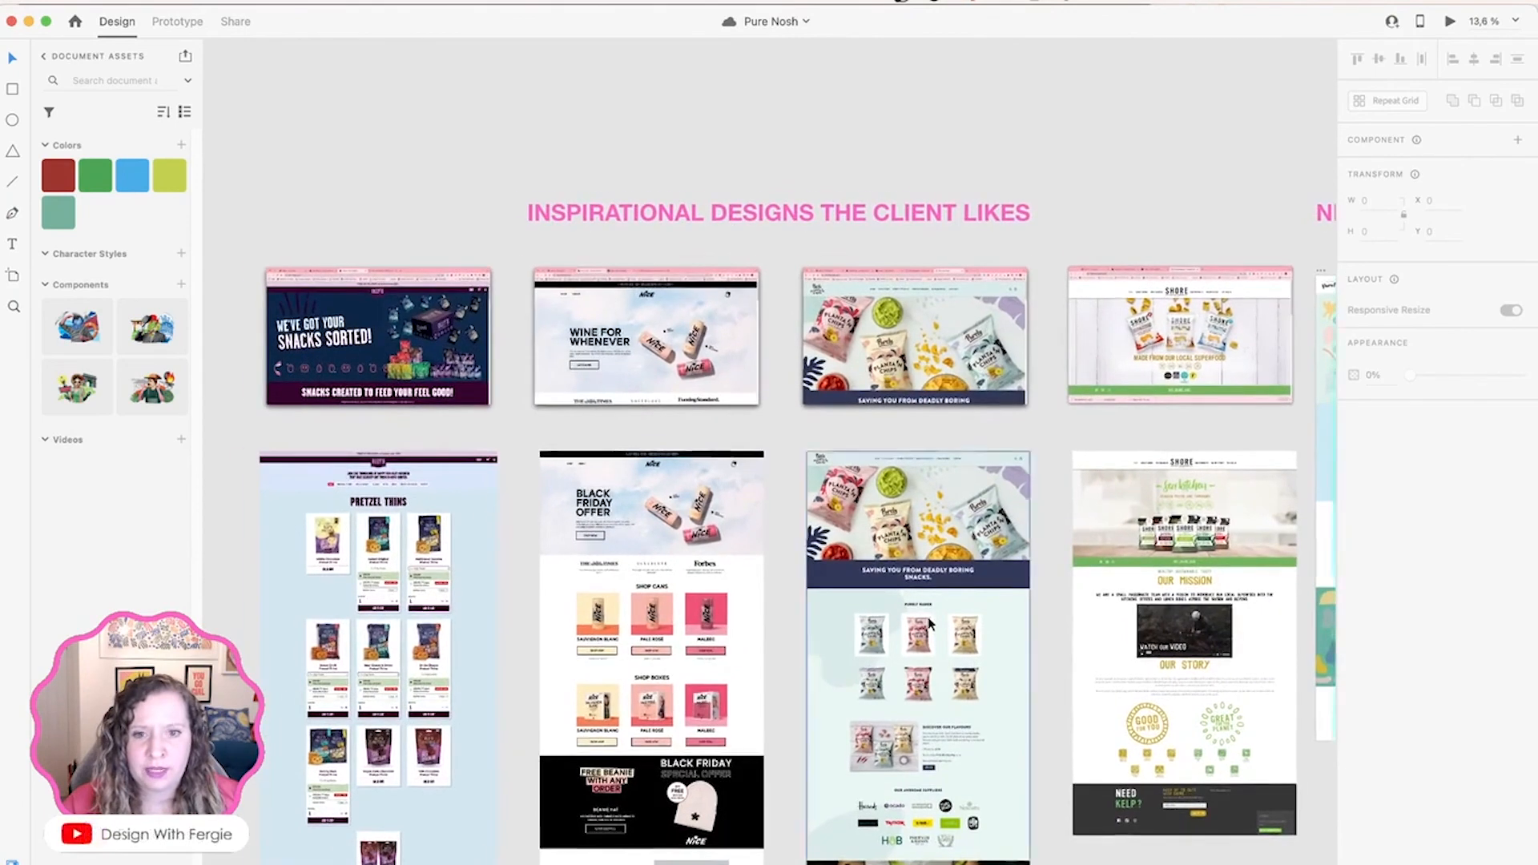
pyautogui.scroll(2, 929, 625)
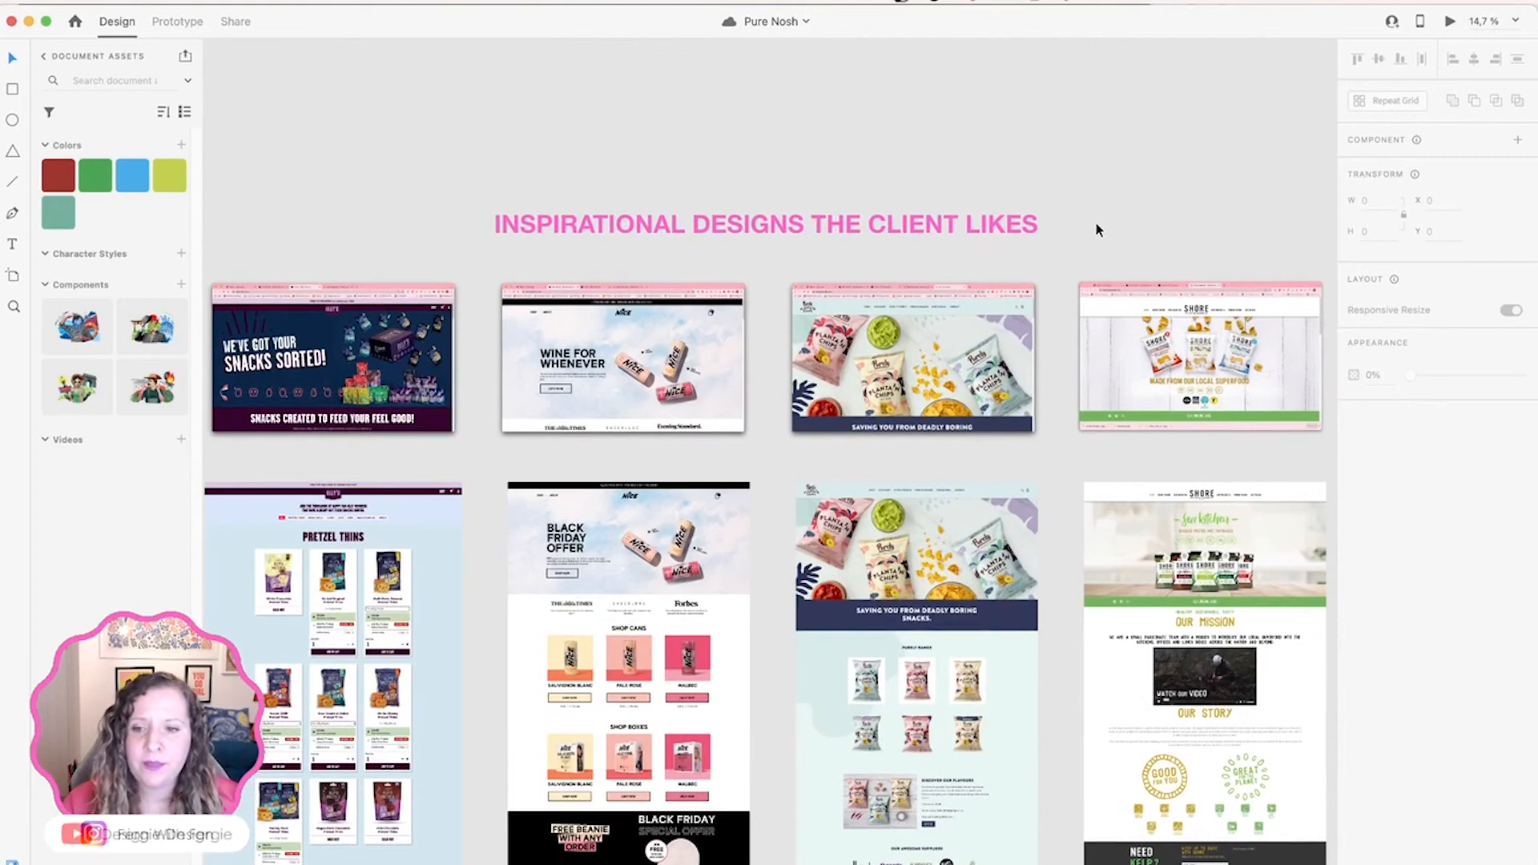
pyautogui.scroll(-2, 1067, 518)
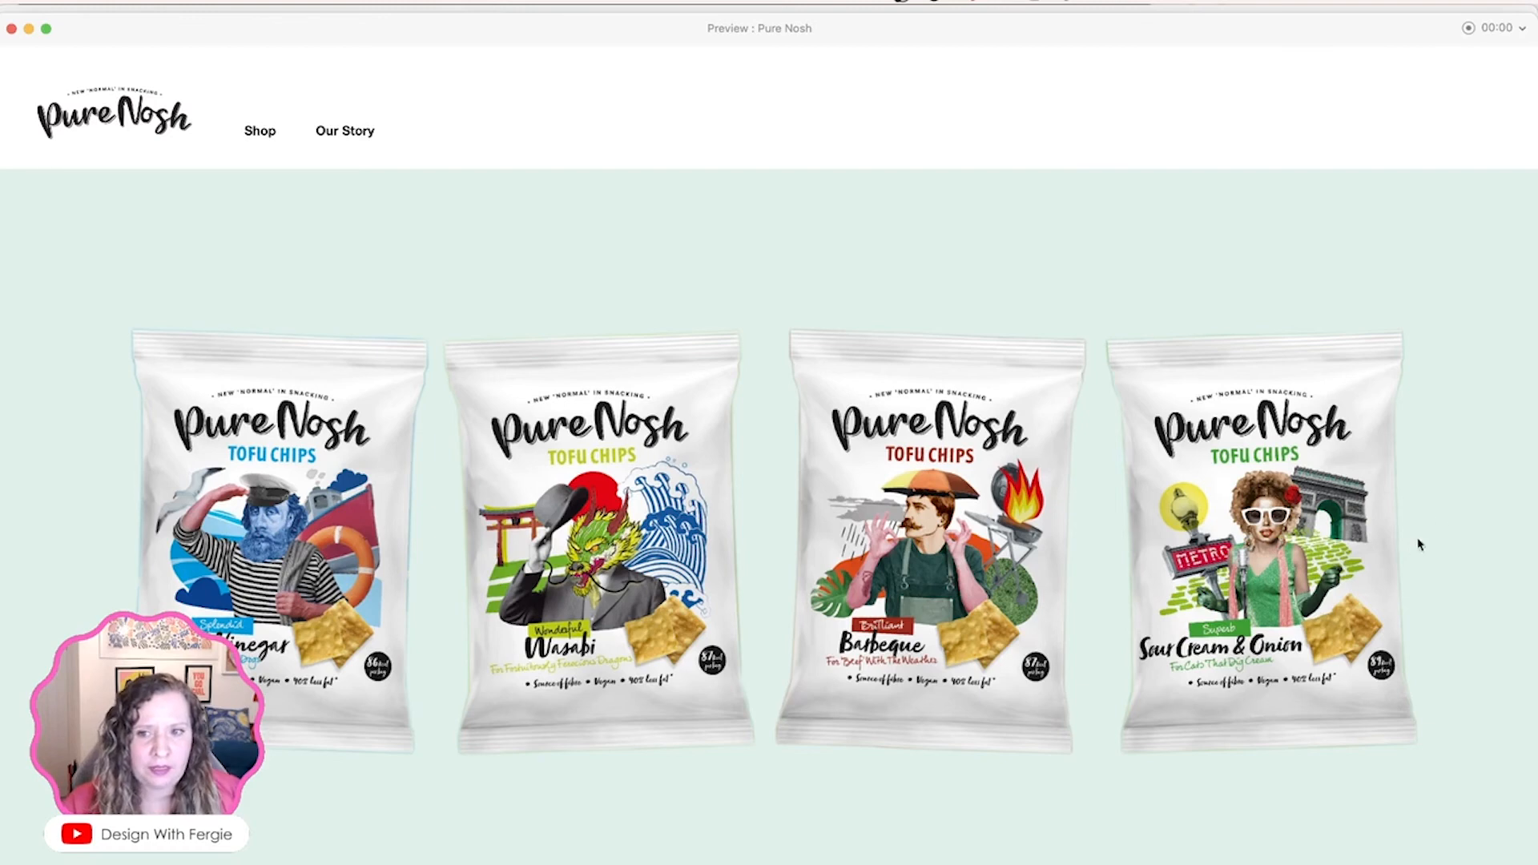
# Step: Review the homepage preview again from the header and packs through the green intro band to the Salt & Vinegar section
pyautogui.scroll(-10, 1481, 443)
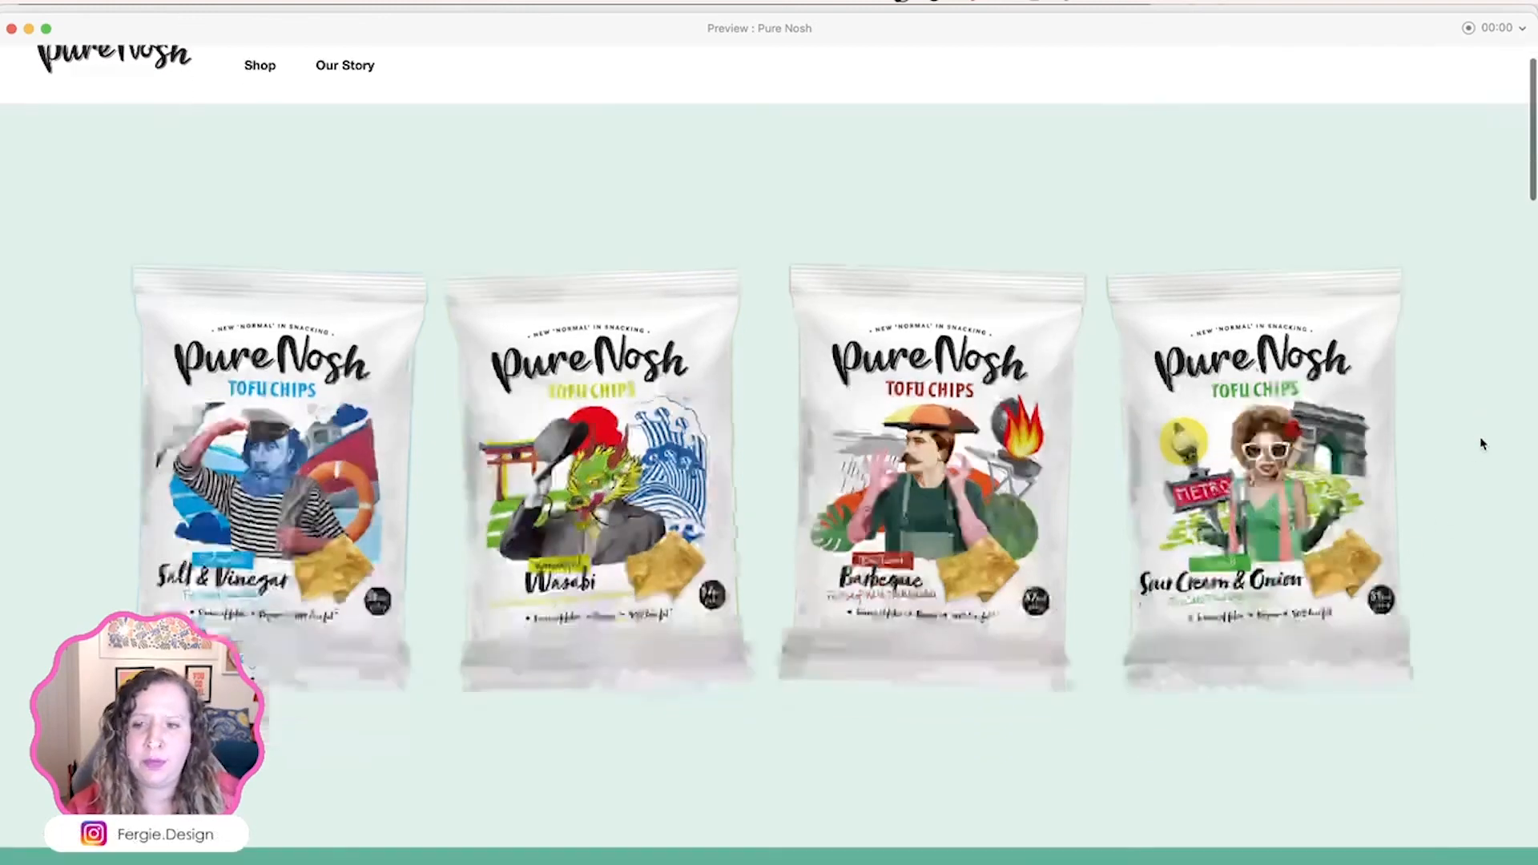
pyautogui.scroll(-3, 1481, 440)
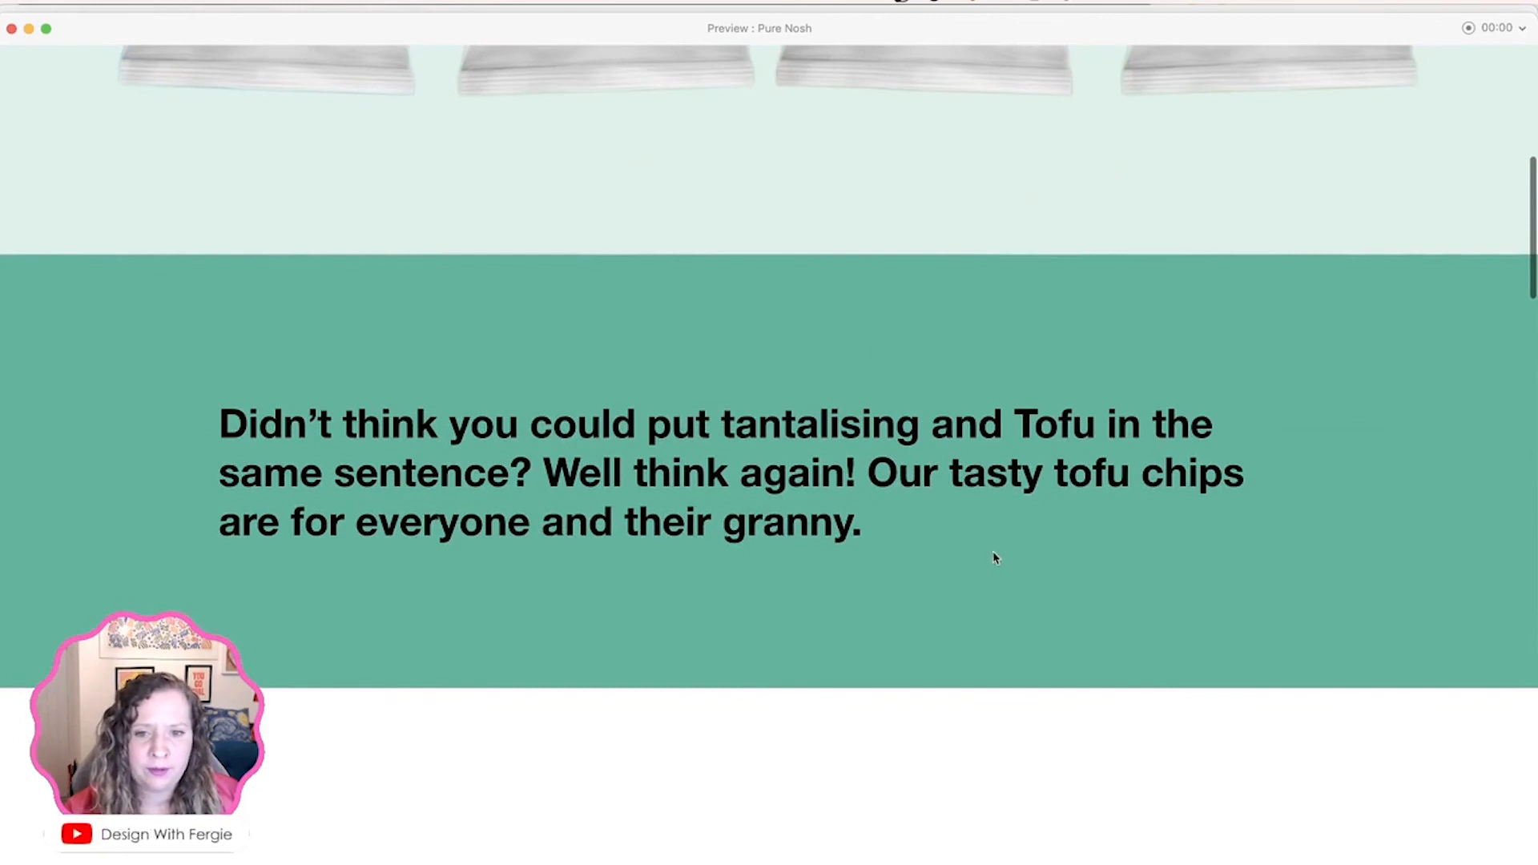
pyautogui.scroll(-1, 994, 555)
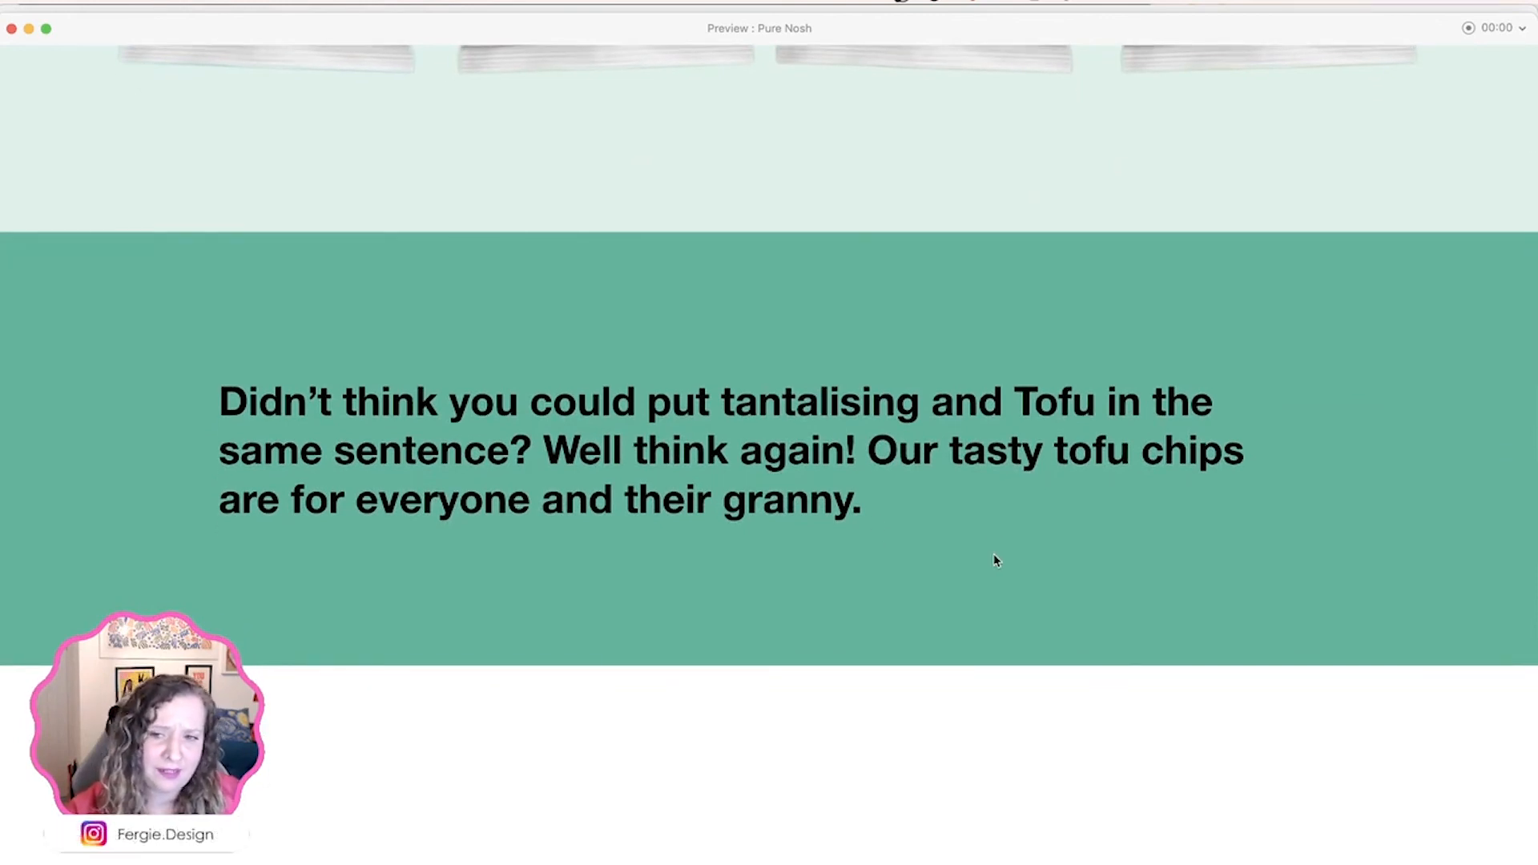
pyautogui.scroll(-10, 993, 554)
pyautogui.scroll(-5, 993, 554)
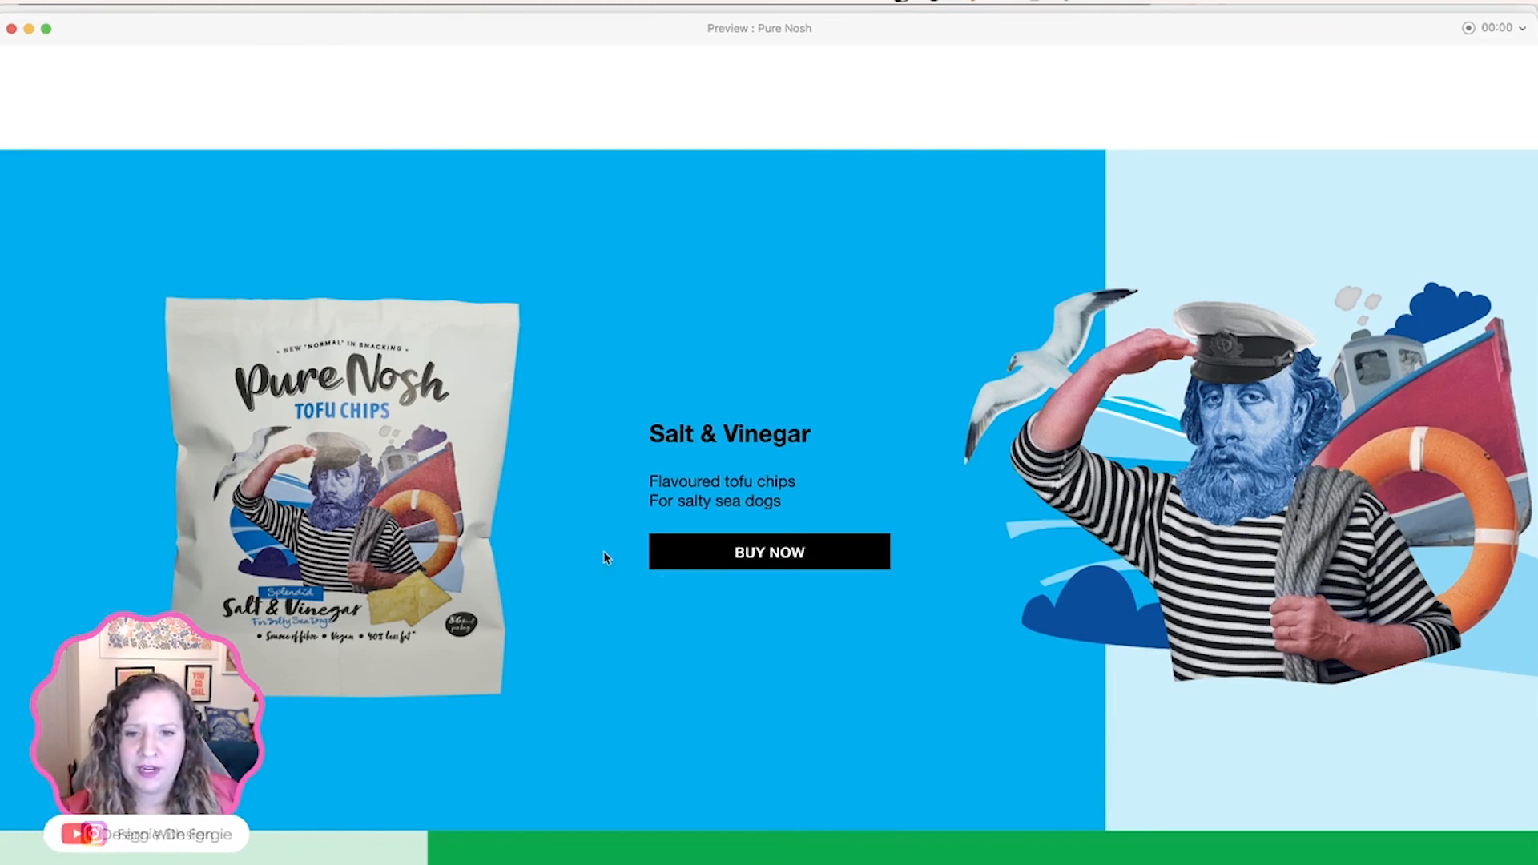
# Step: Review the homepage preview from the Salt & Vinegar section through the other flavour sections to the four-product shop row
pyautogui.scroll(-7, 743, 557)
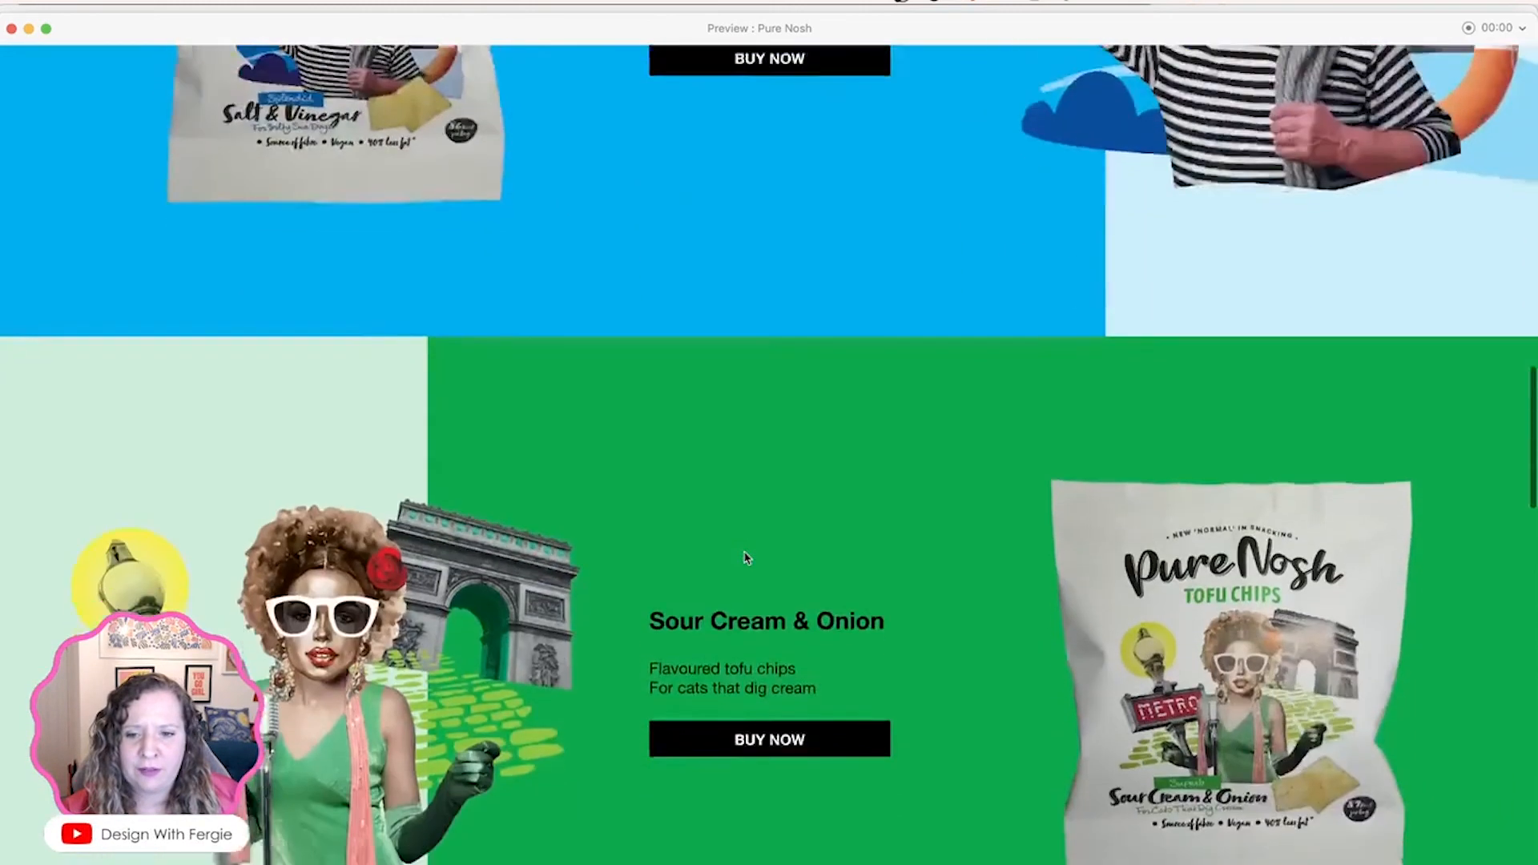
pyautogui.scroll(-5, 745, 556)
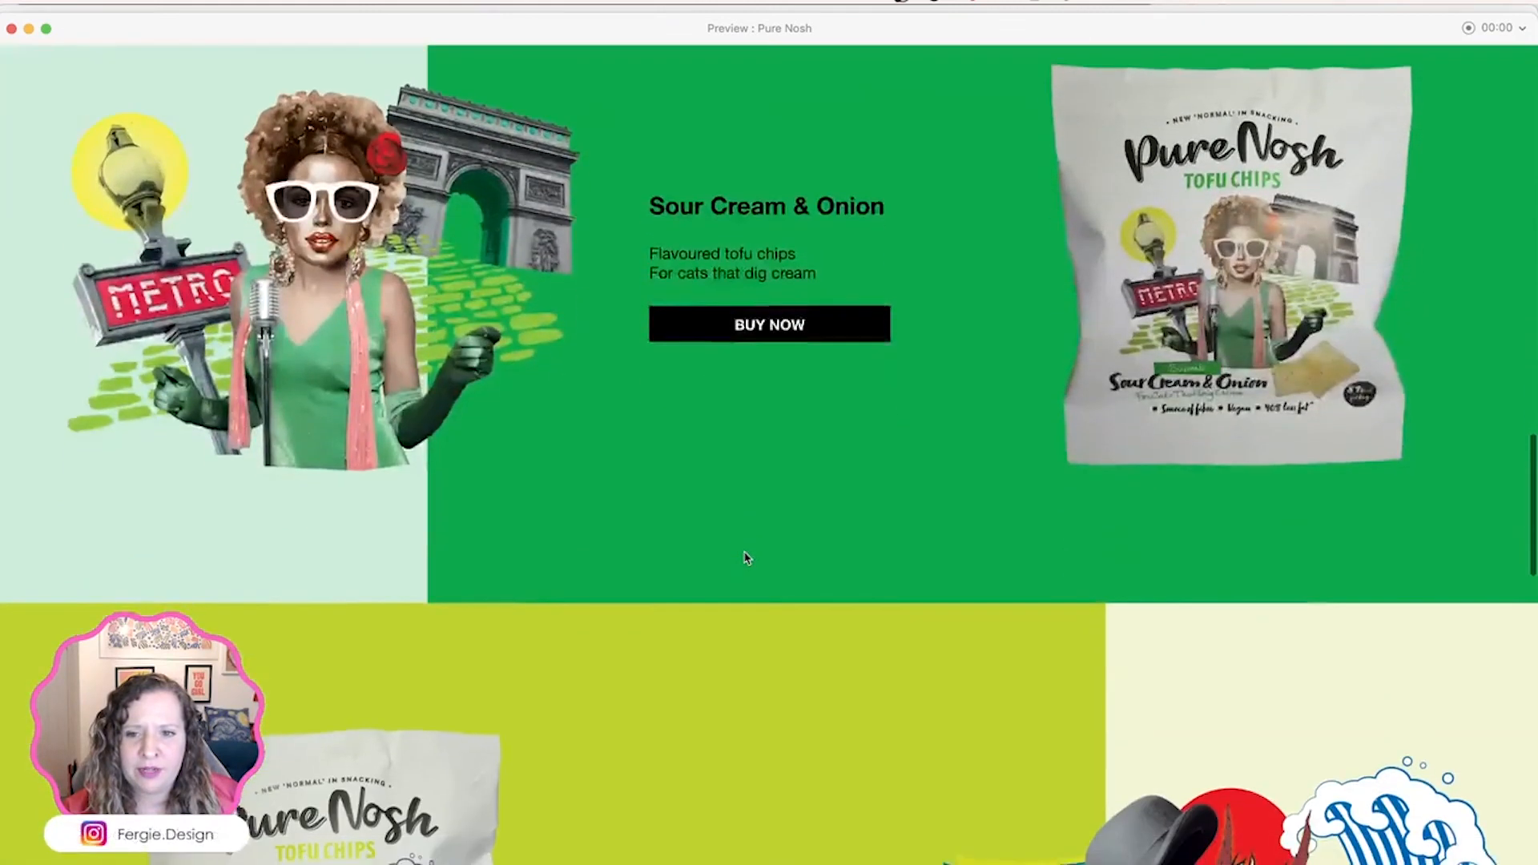
pyautogui.scroll(-5, 745, 556)
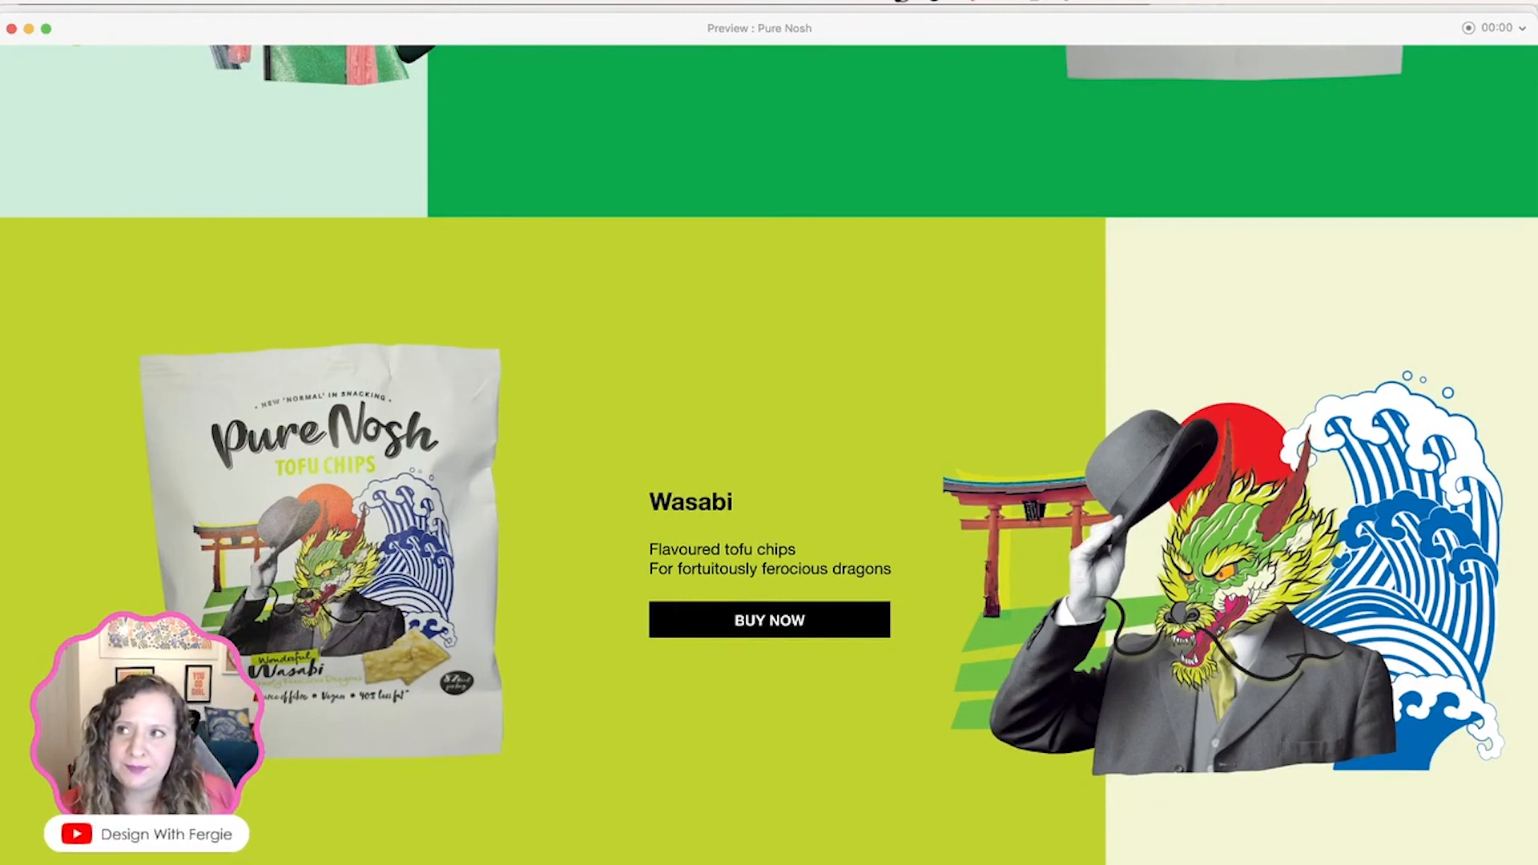
pyautogui.scroll(-2, 769, 432)
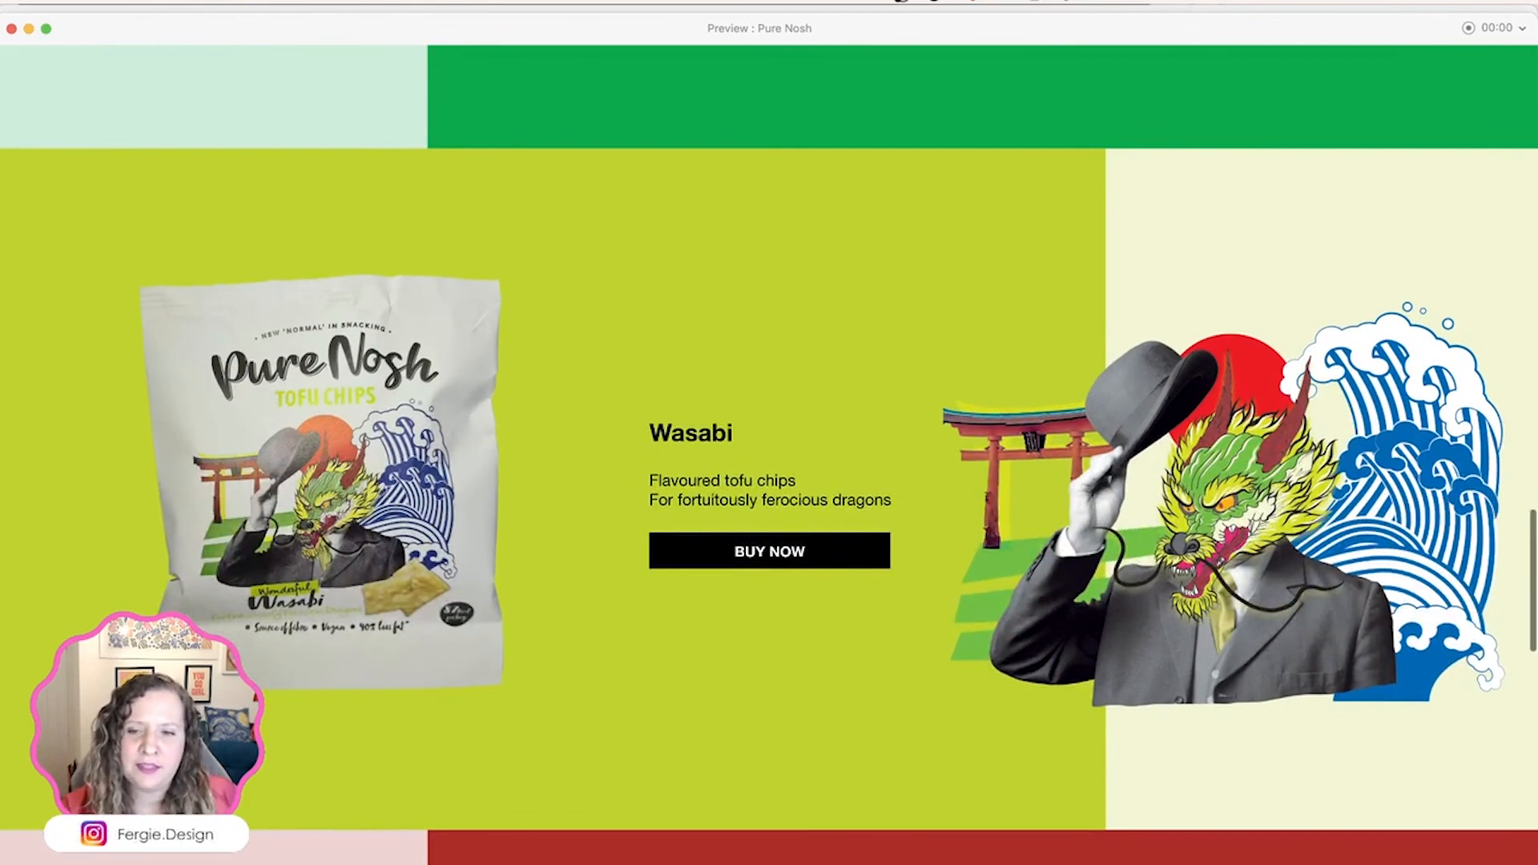
pyautogui.scroll(-10, 745, 527)
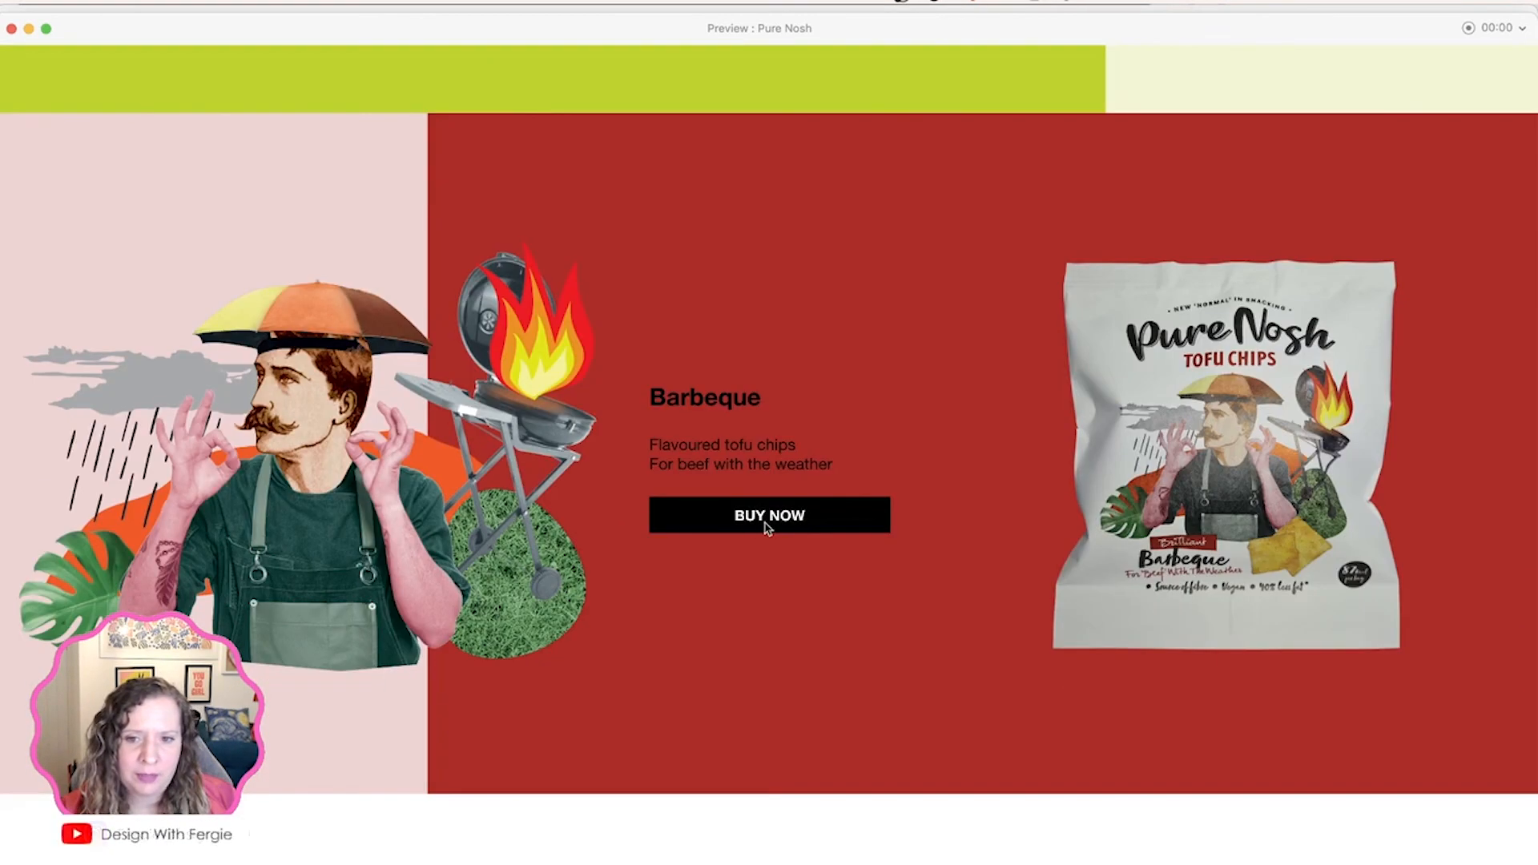
pyautogui.scroll(-9, 767, 526)
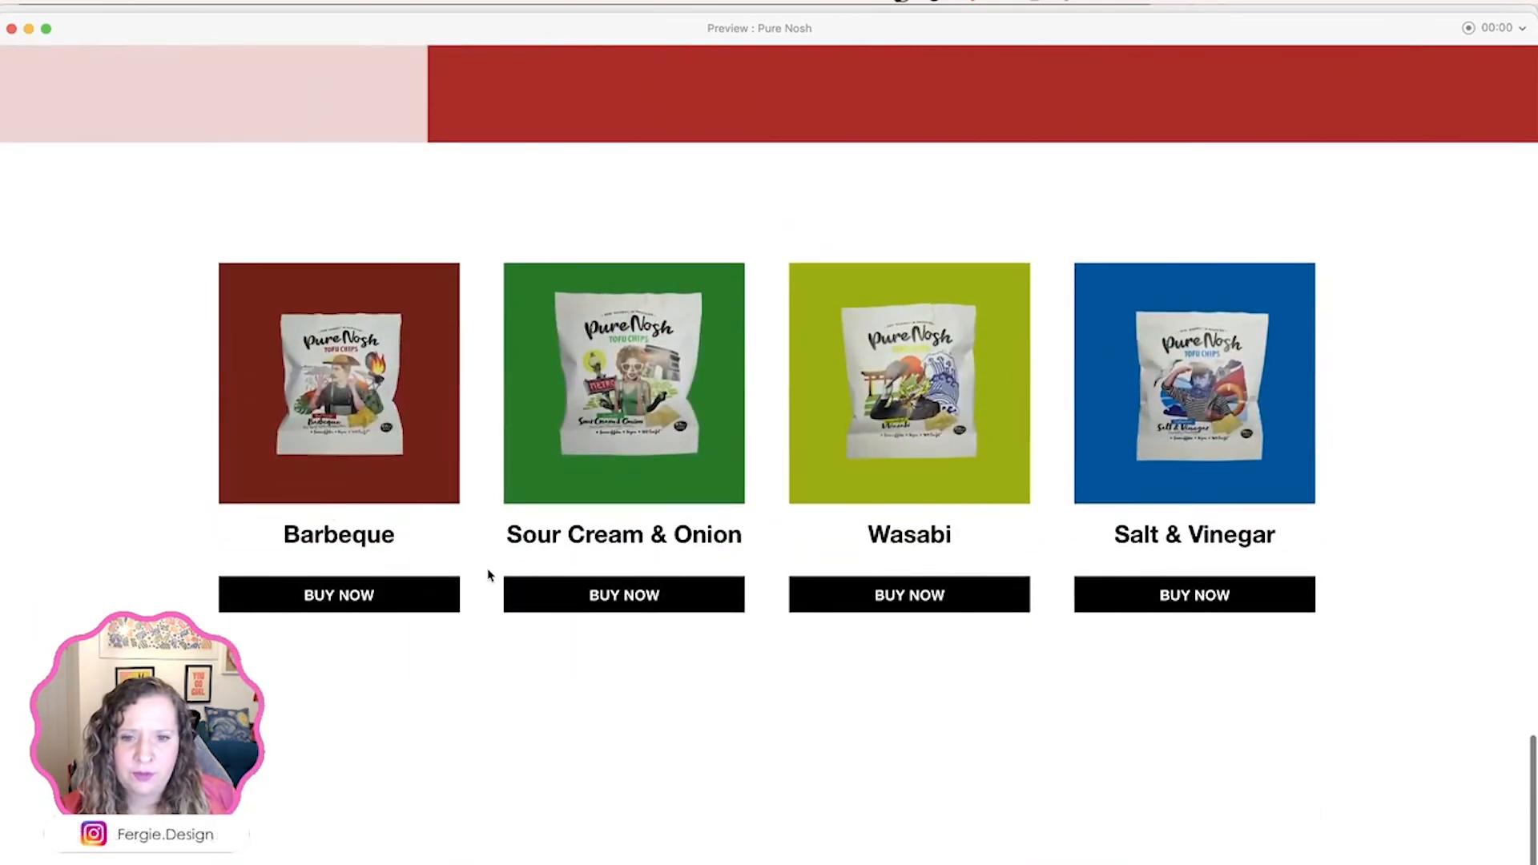
pyautogui.scroll(-3, 652, 725)
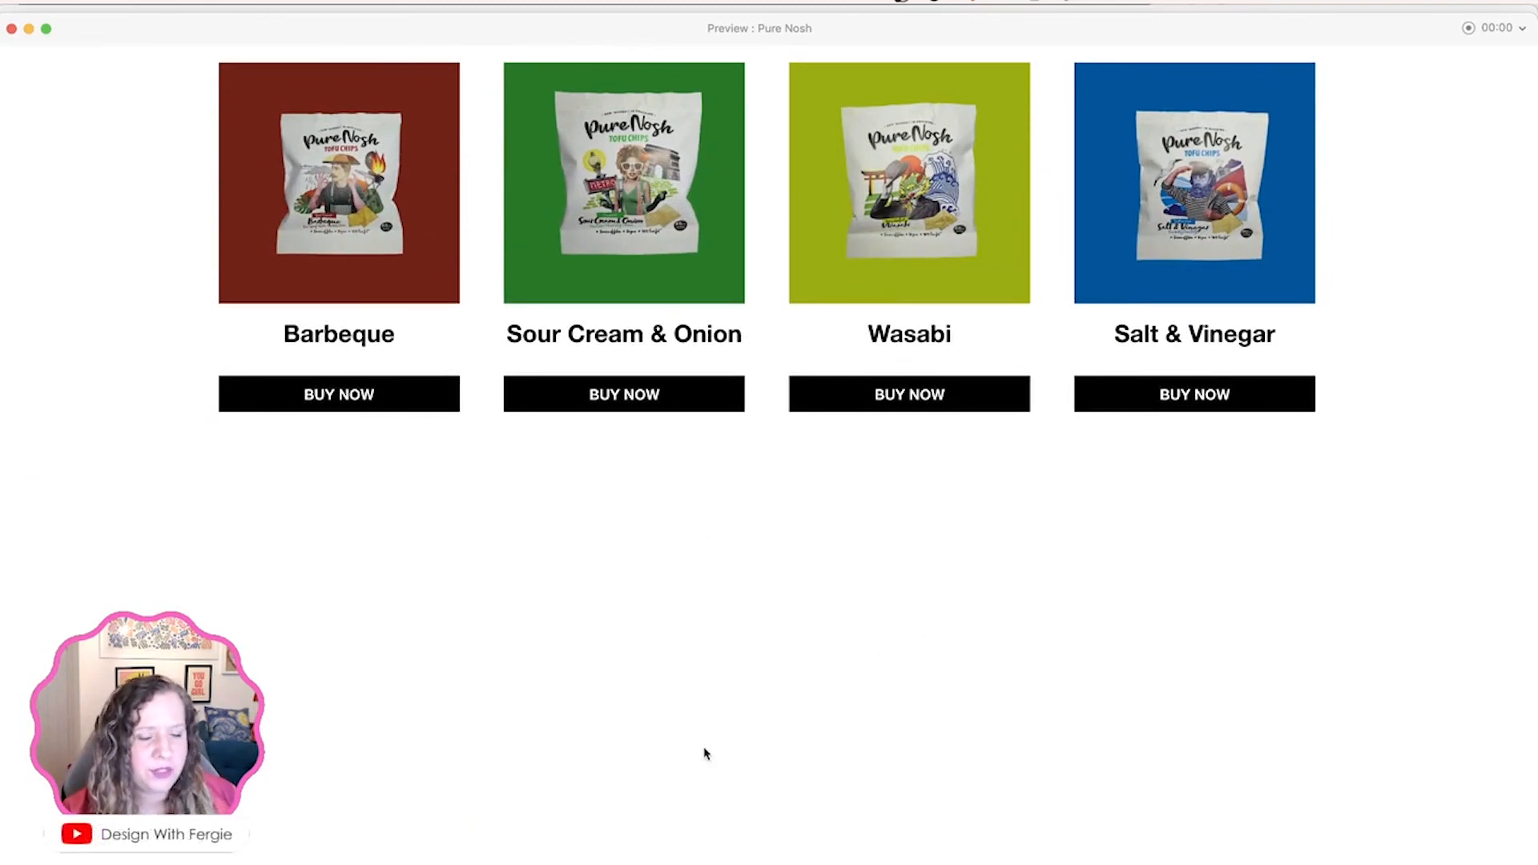
# Step: Recheck the previewed flavour sections, hero pack line-up and green intro band, and close the preview
pyautogui.scroll(-20, 695, 738)
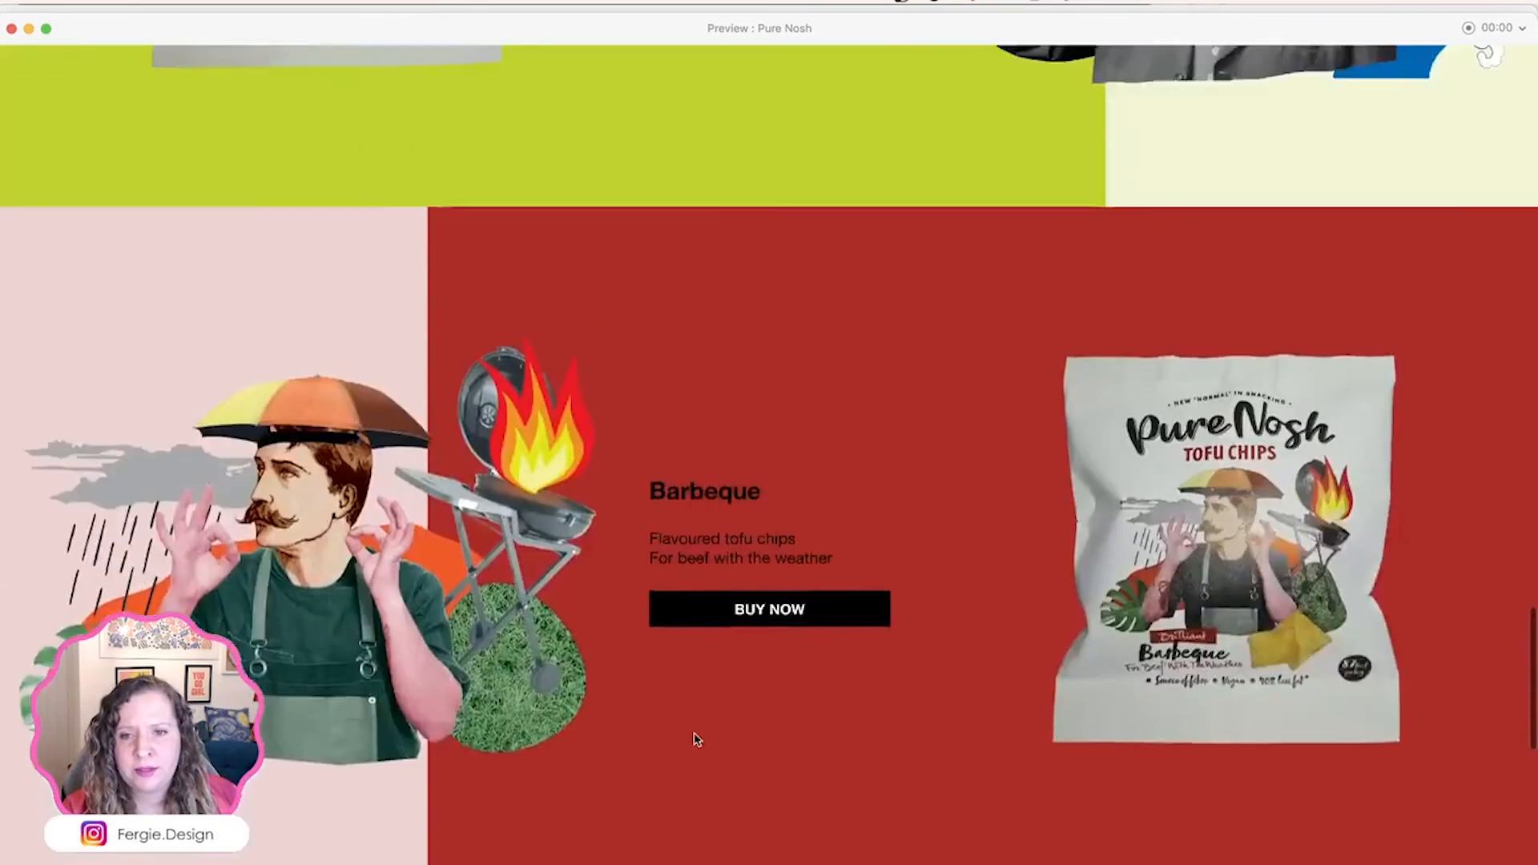
pyautogui.scroll(5, 695, 739)
pyautogui.scroll(15, 692, 740)
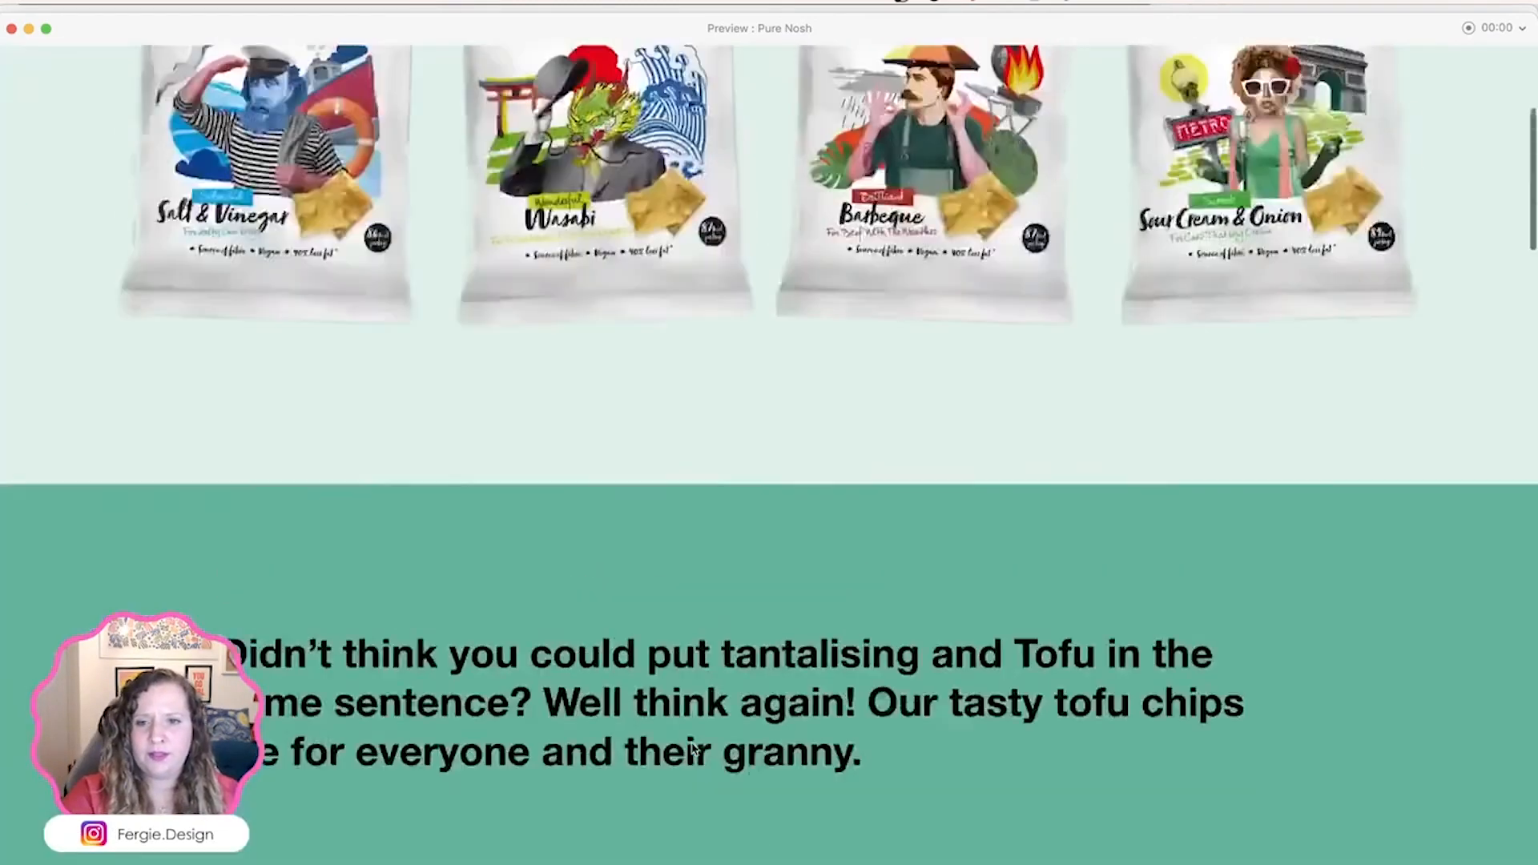
pyautogui.scroll(-10, 694, 749)
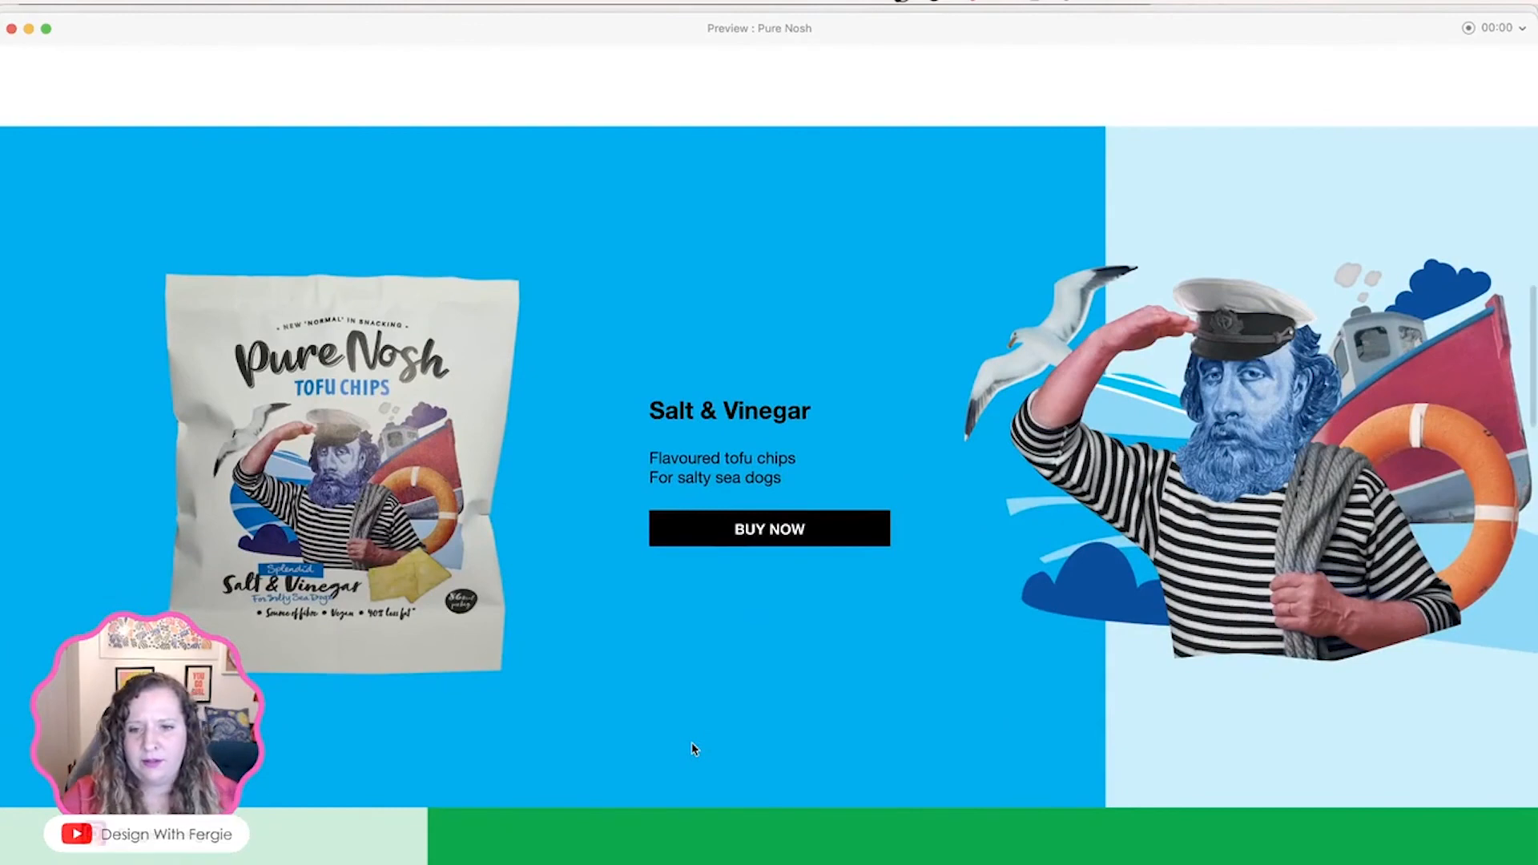
pyautogui.hotkey('ctrl', 'Up')
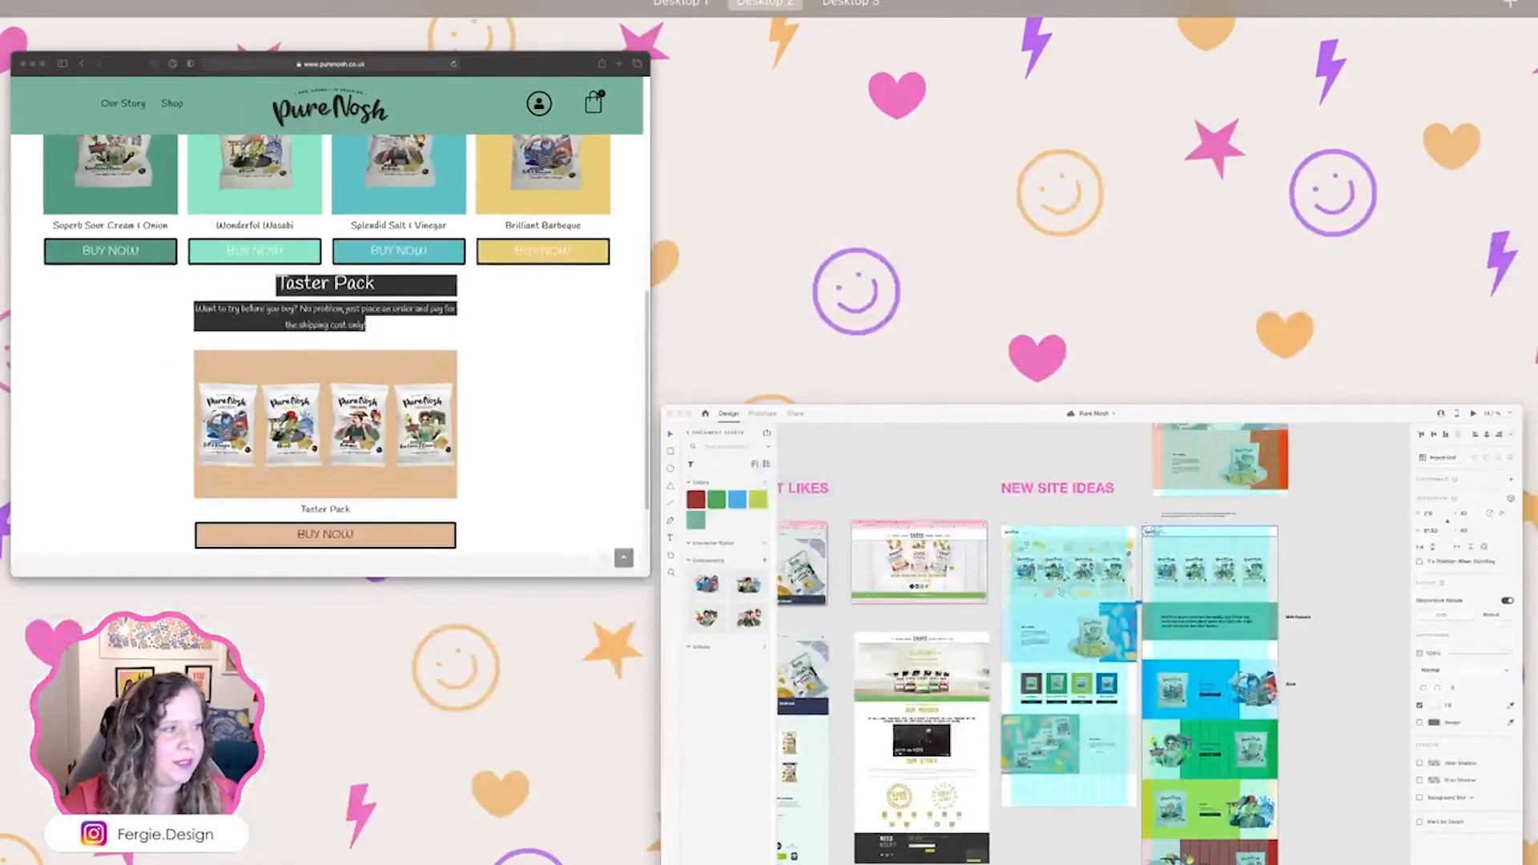
pyautogui.hotkey('ctrl', 'Up')
pyautogui.scroll(-8, 538, 502)
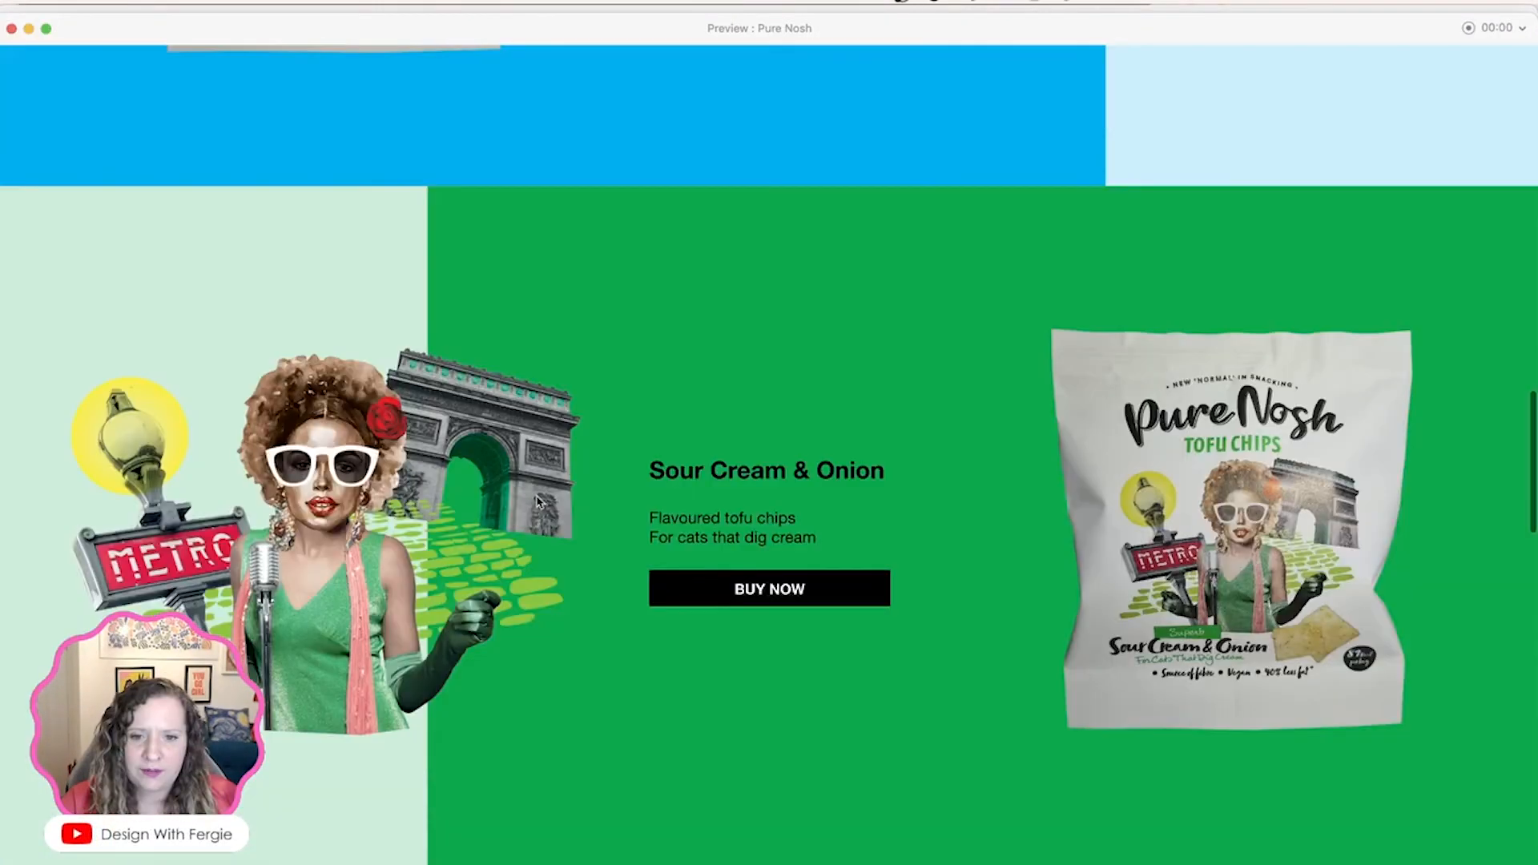
pyautogui.scroll(-15, 538, 502)
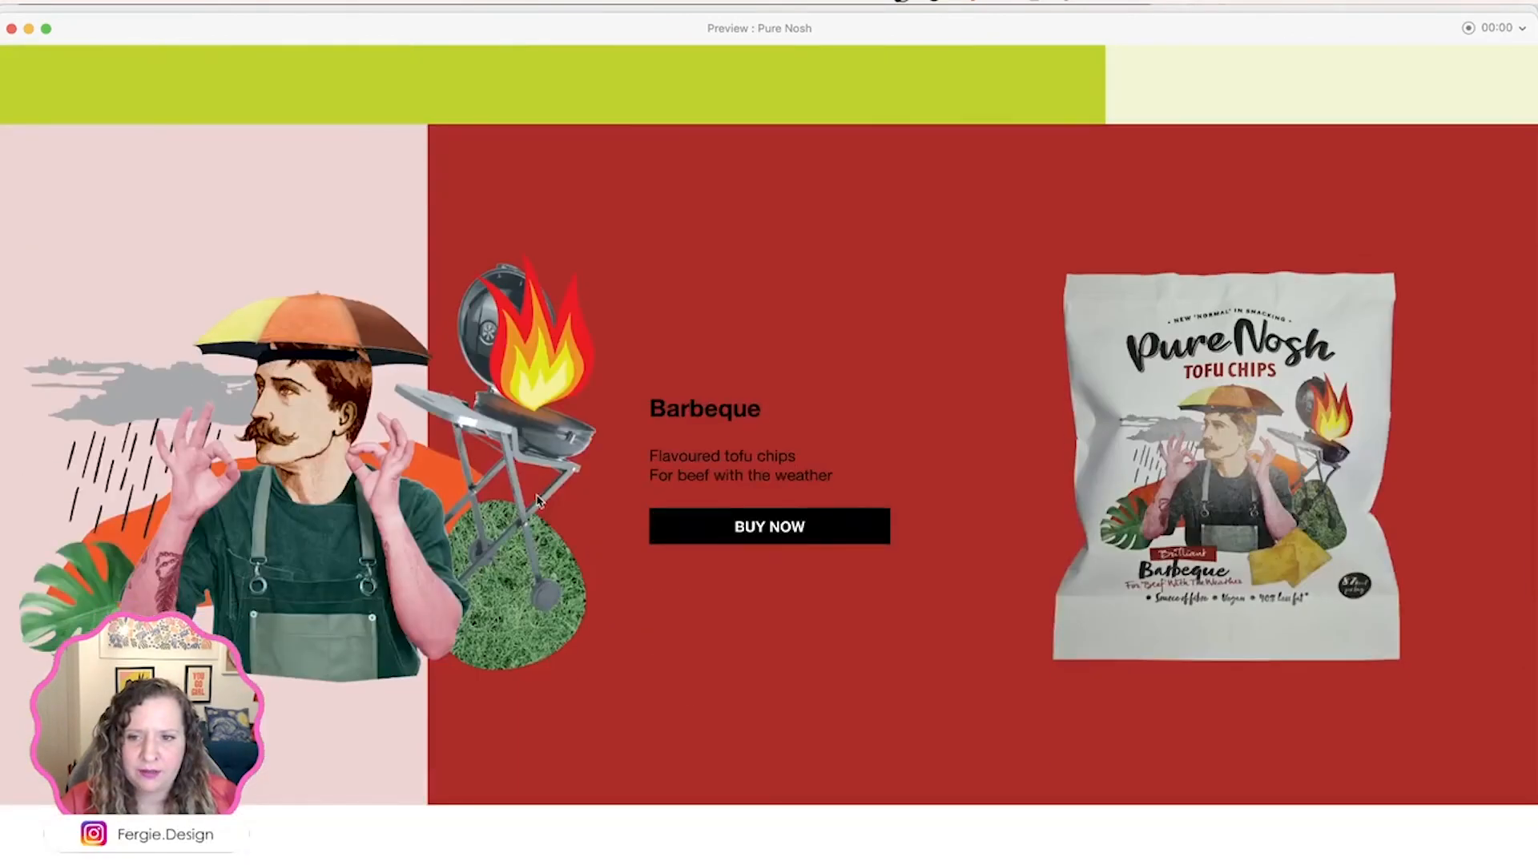
pyautogui.scroll(10, 537, 500)
pyautogui.scroll(15, 538, 502)
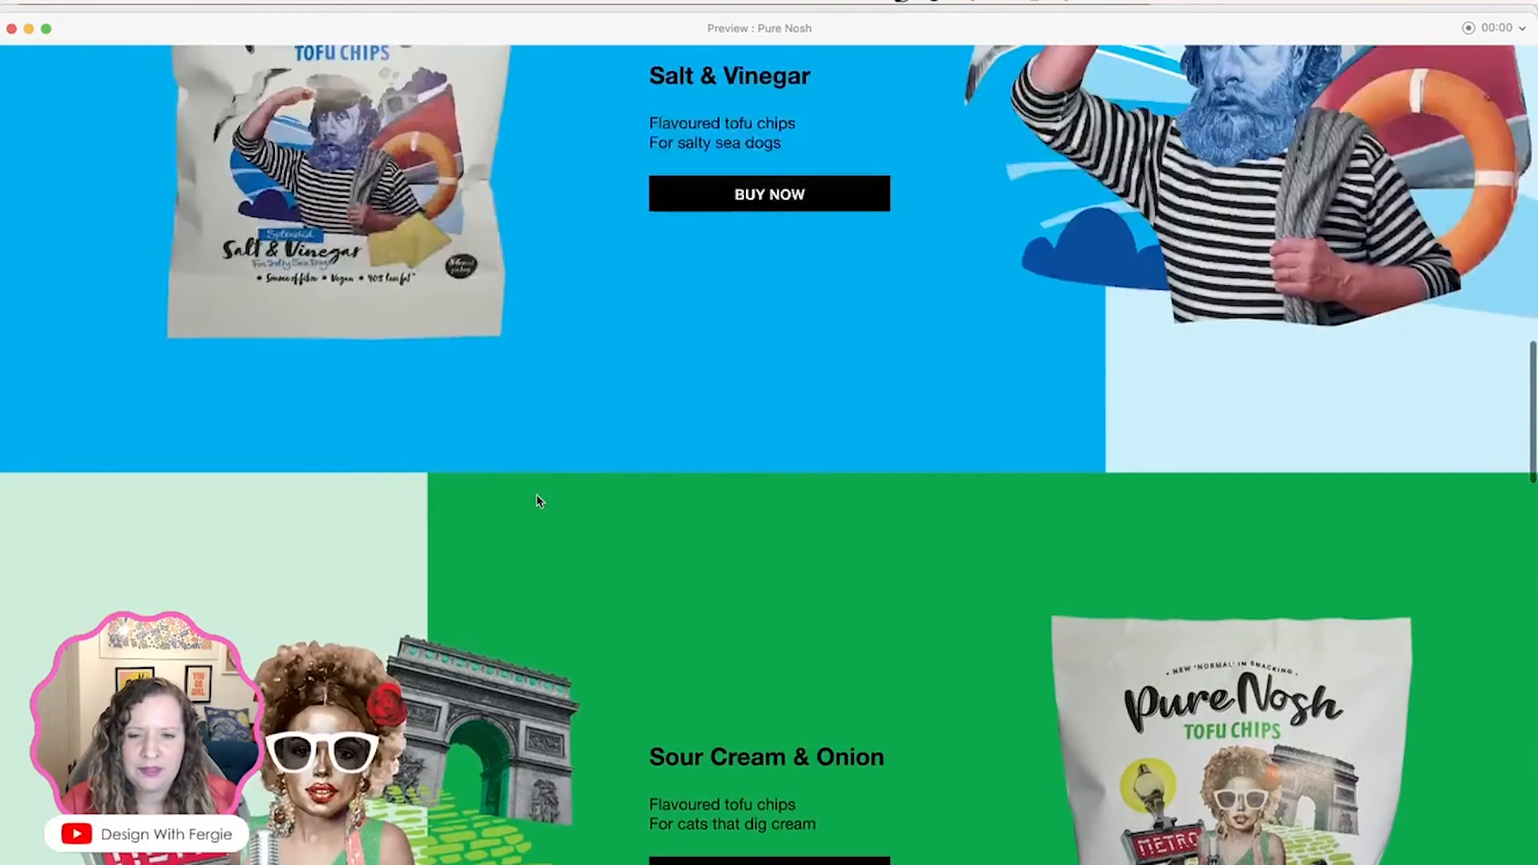
pyautogui.scroll(10, 538, 503)
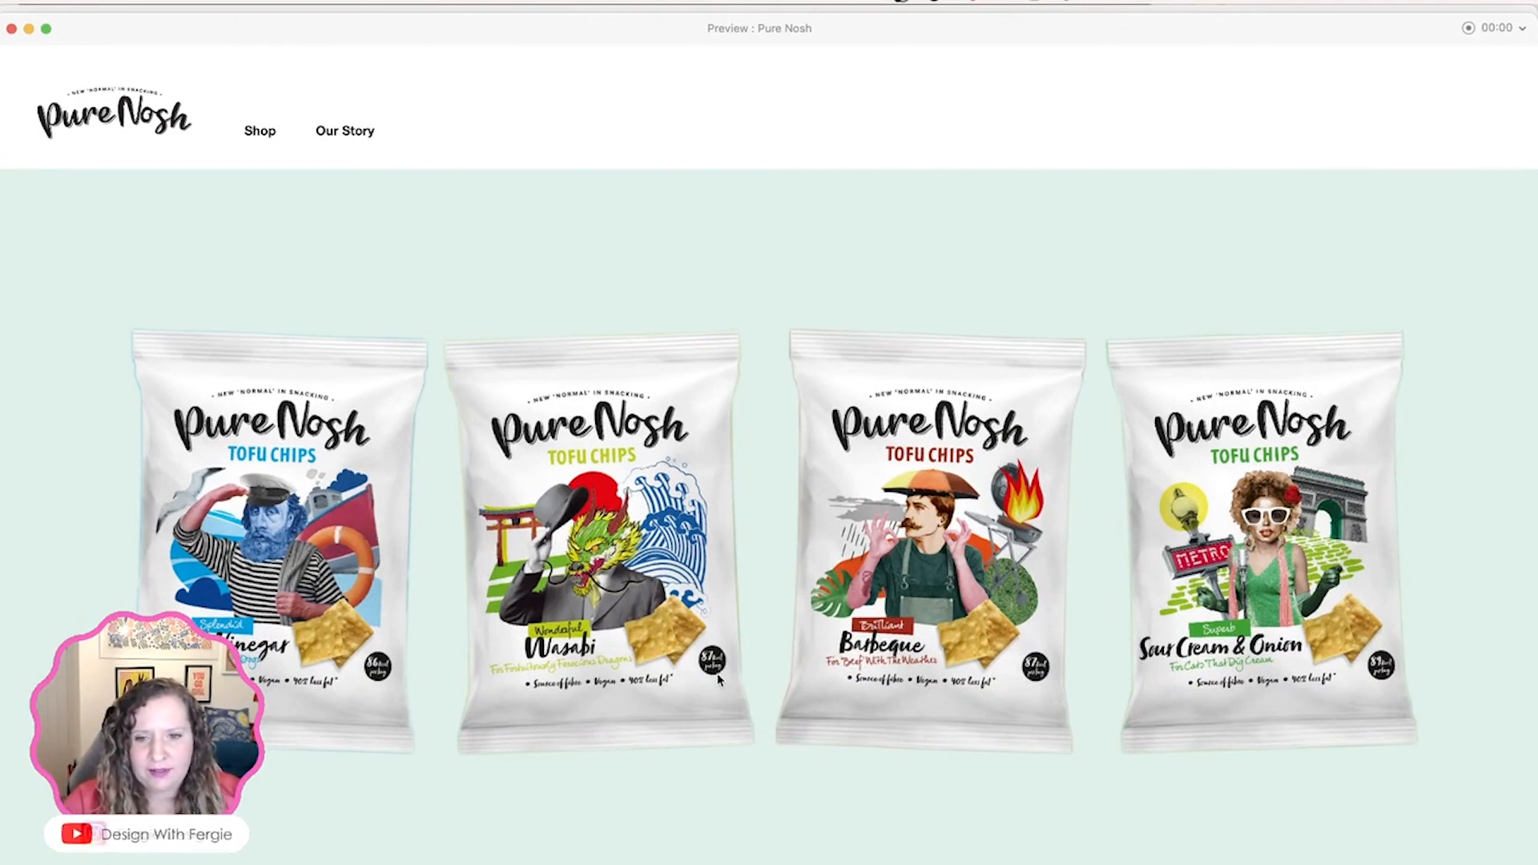
pyautogui.scroll(-10, 718, 673)
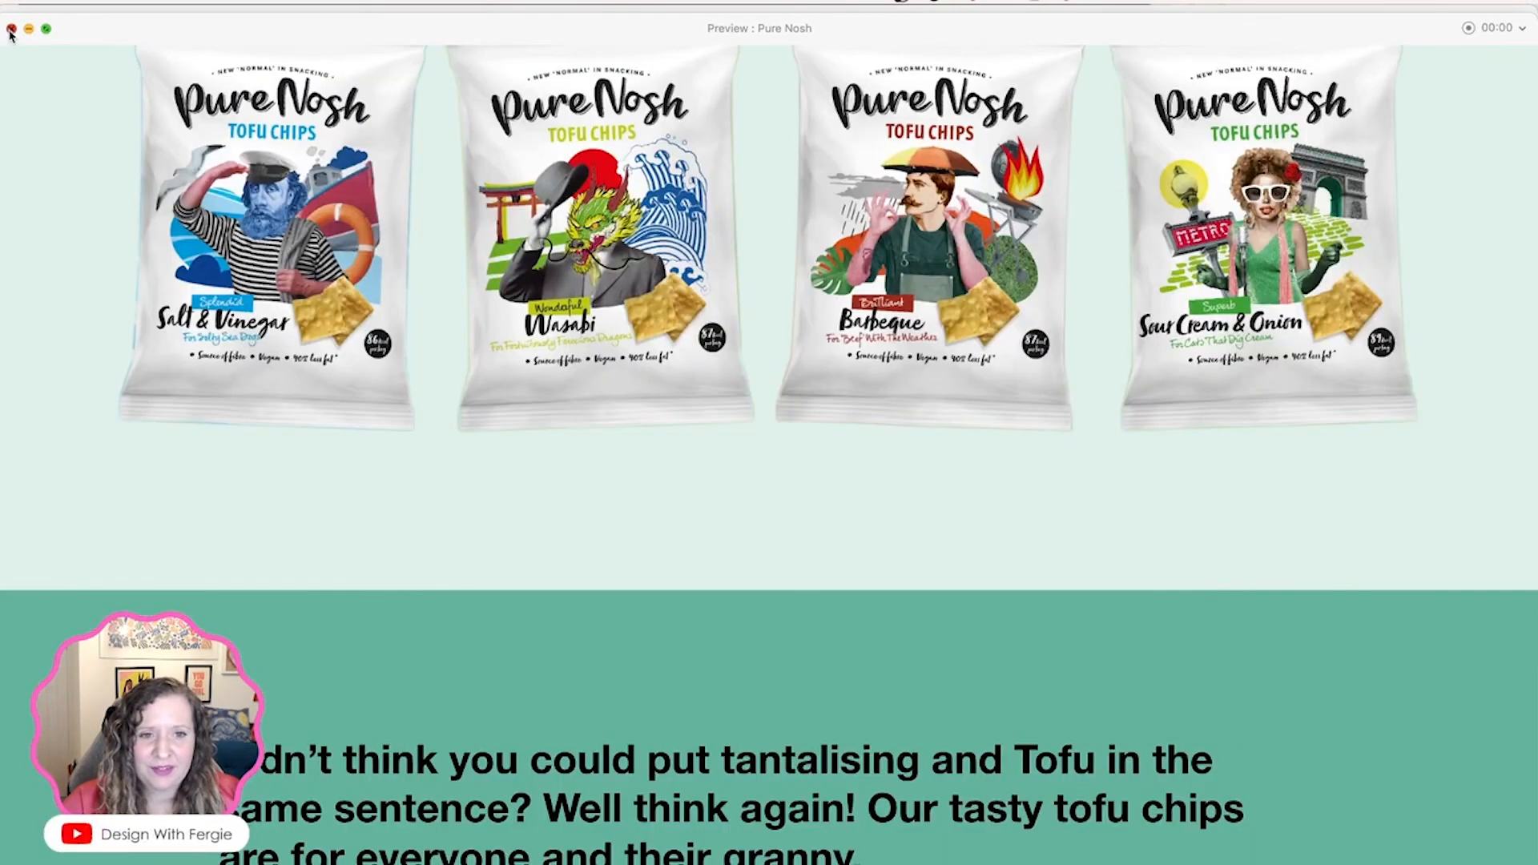
pyautogui.click(11, 29)
# Step: Hide the layout grids on the New Site Ideas homepage artboards
pyautogui.scroll(-5, 1225, 601)
pyautogui.scroll(5, 1203, 597)
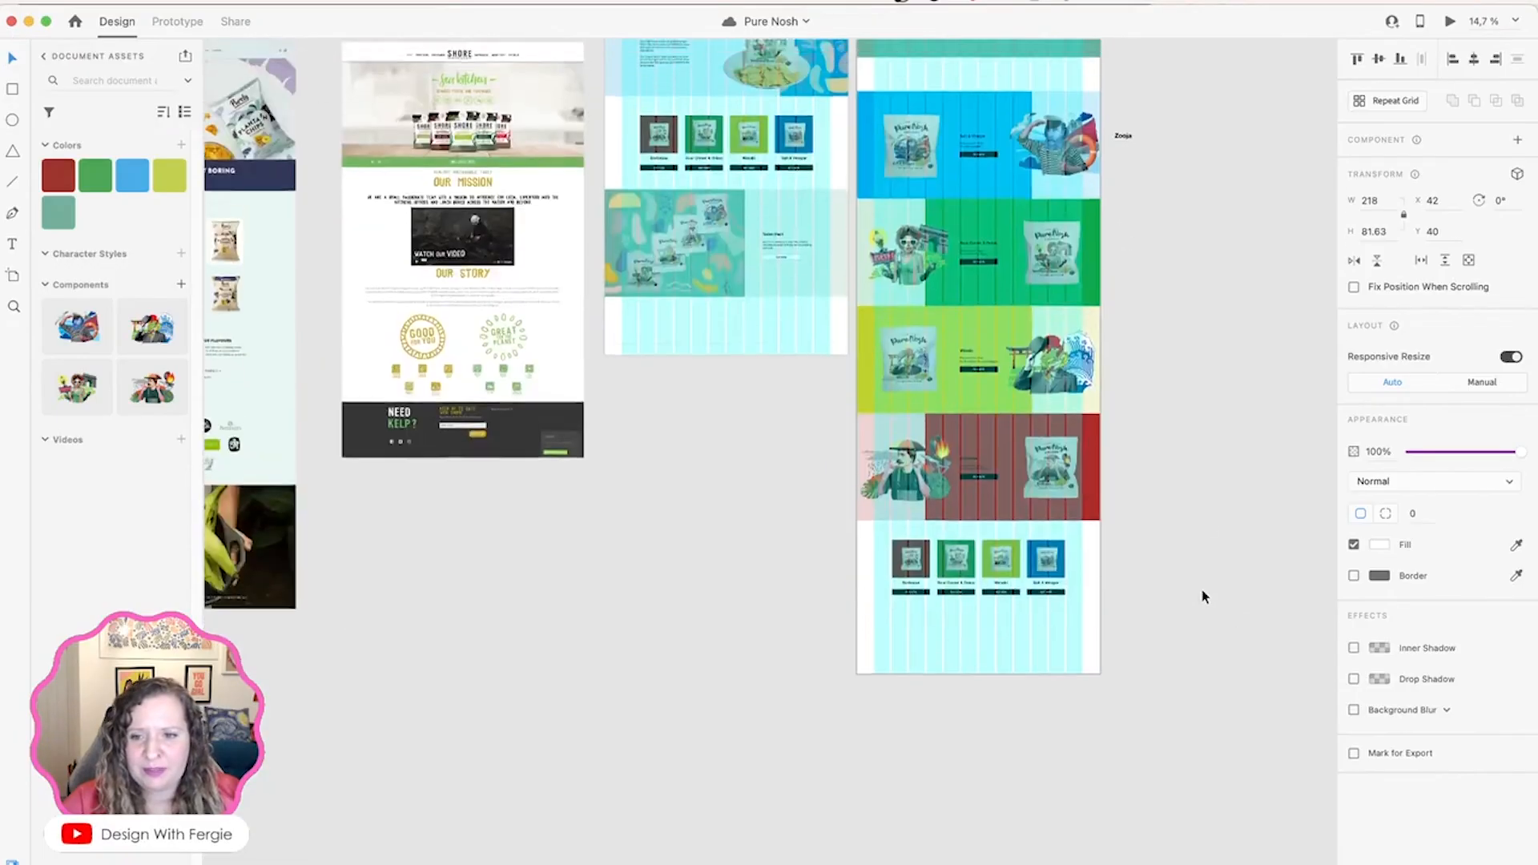
pyautogui.moveTo(1141, 781); pyautogui.dragTo(926, 255)
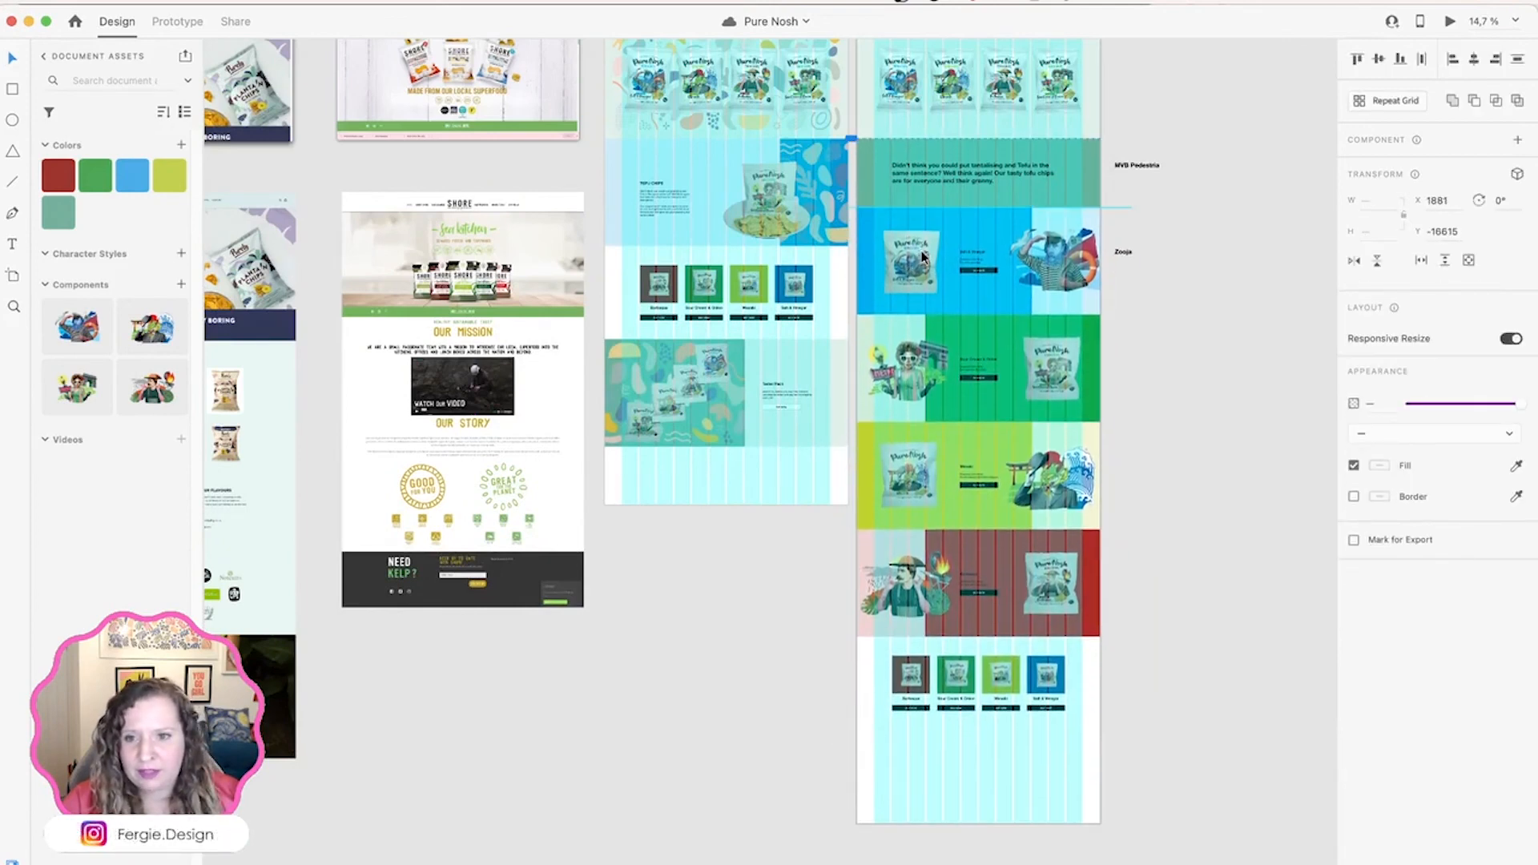
pyautogui.click(1150, 381)
pyautogui.scroll(5, 1118, 577)
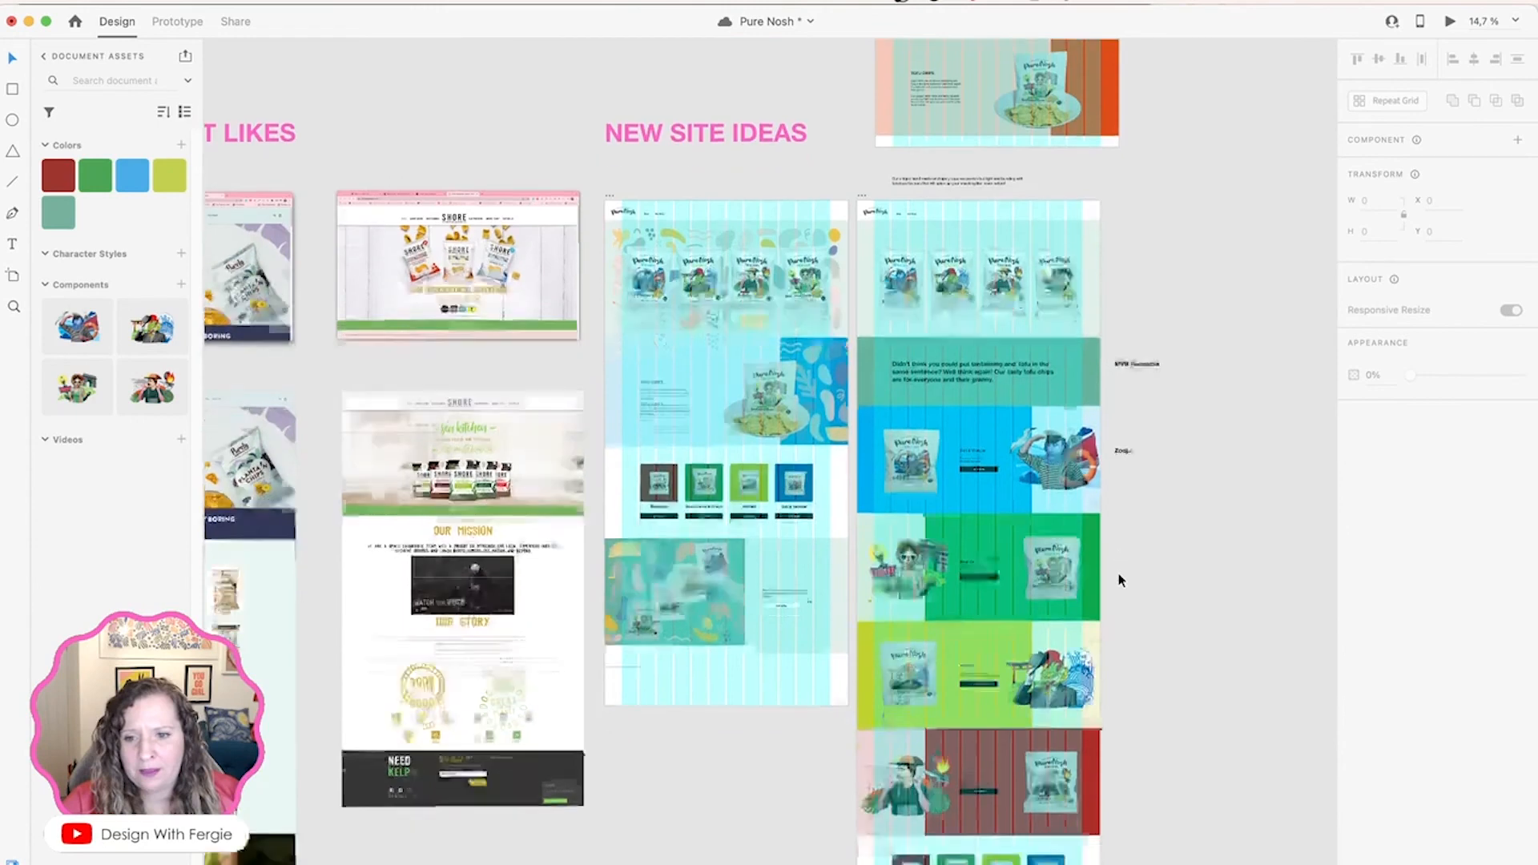
pyautogui.press('super+shift+apostrophe')
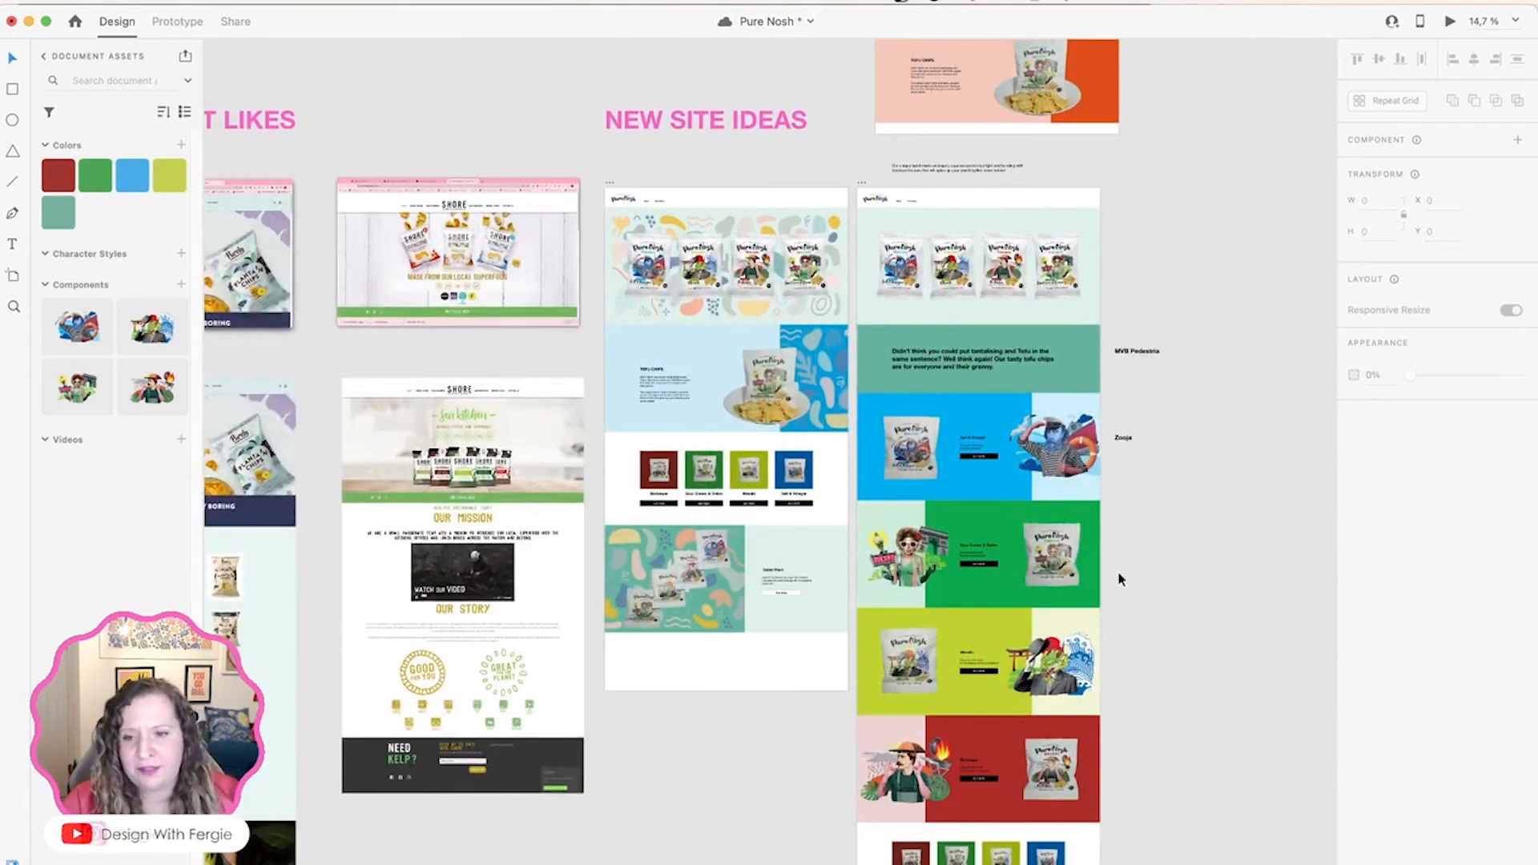
# Step: Move the loose "Our unique hand-made unshapely squares" text farther right above the second homepage, aligning its right edge with the peach design above
pyautogui.scroll(1, 1191, 584)
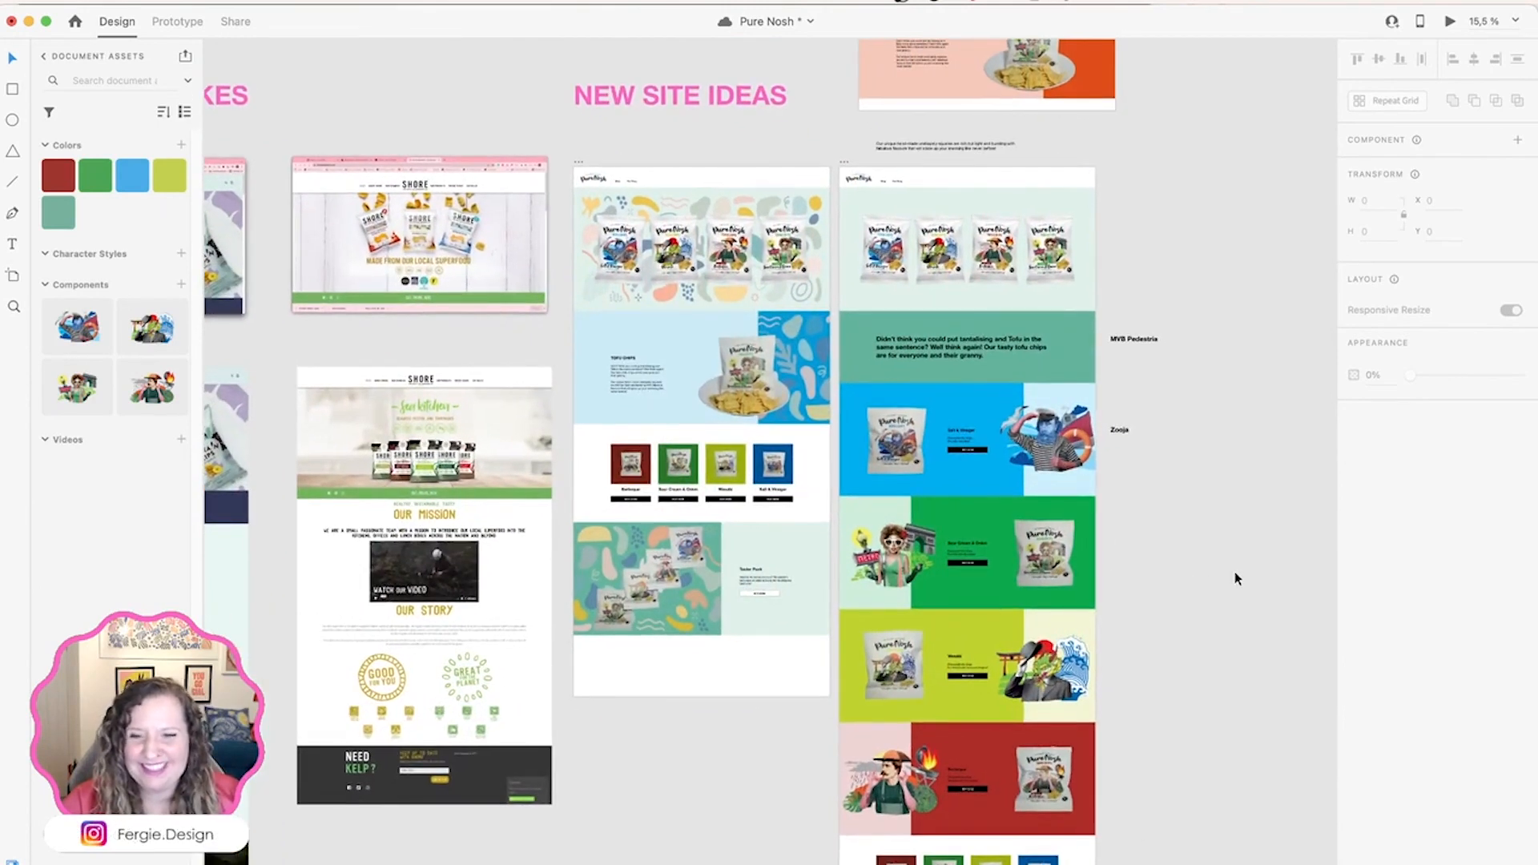
pyautogui.scroll(3, 1234, 573)
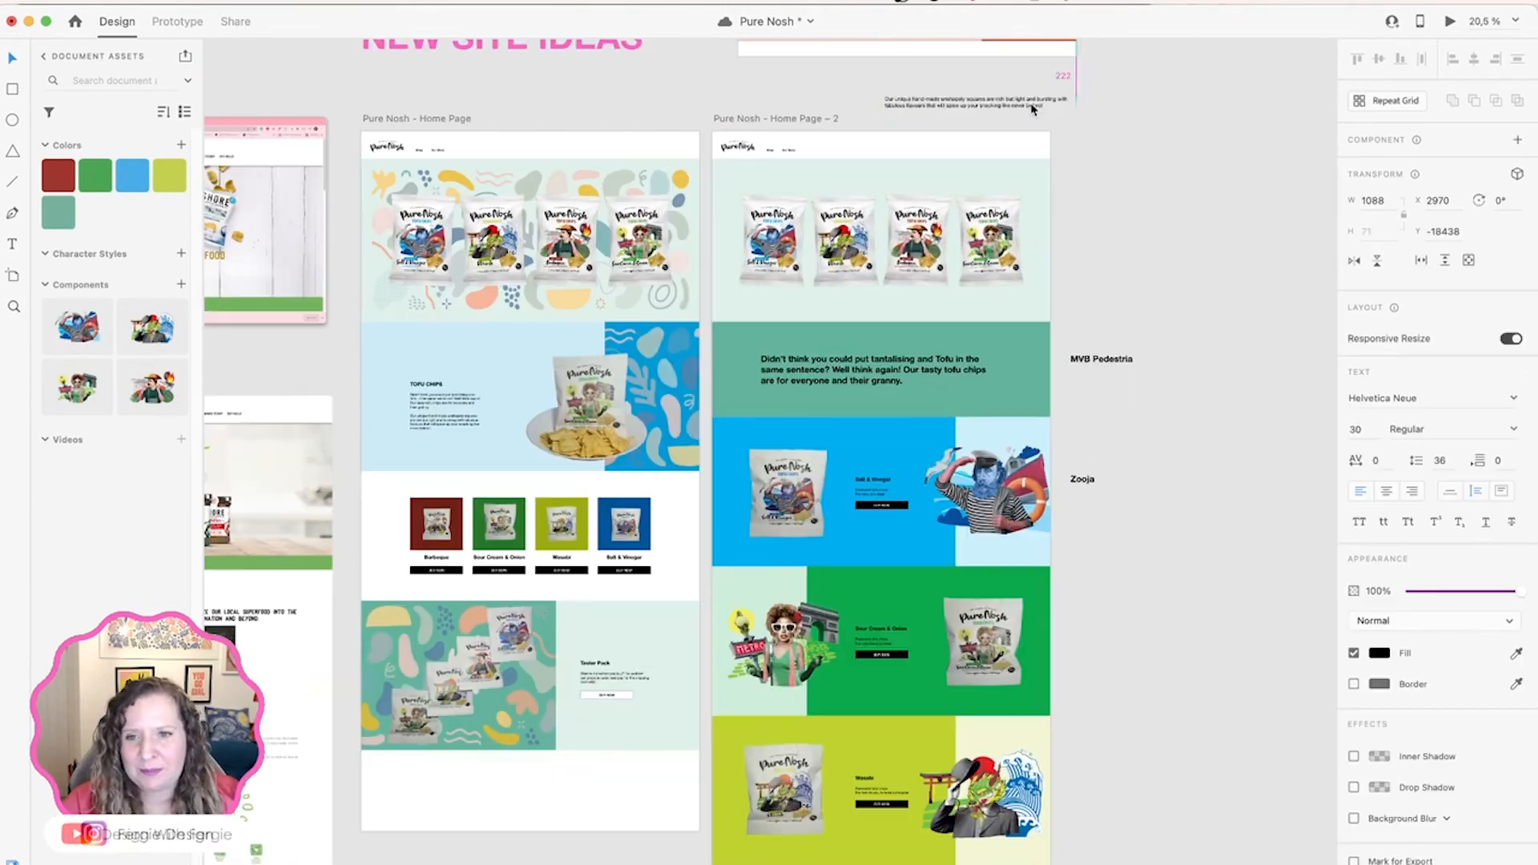
pyautogui.moveTo(1030, 107); pyautogui.dragTo(1033, 106)
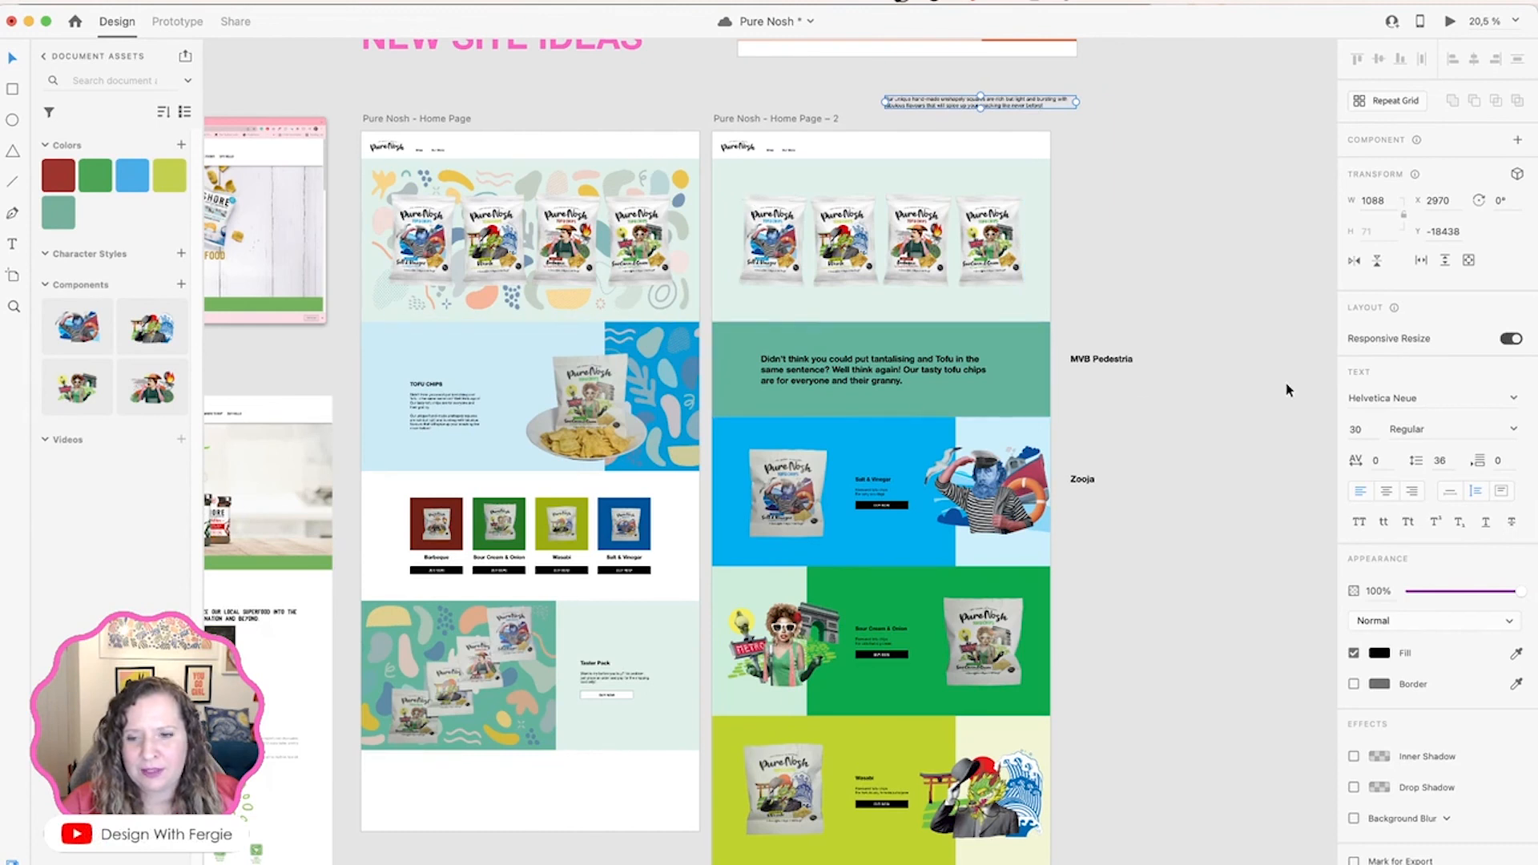
# Step: Compare the two Pure Nosh homepage ideas, from hero to shop sections, with each other and with the designs the client likes
pyautogui.scroll(-2, 1289, 390)
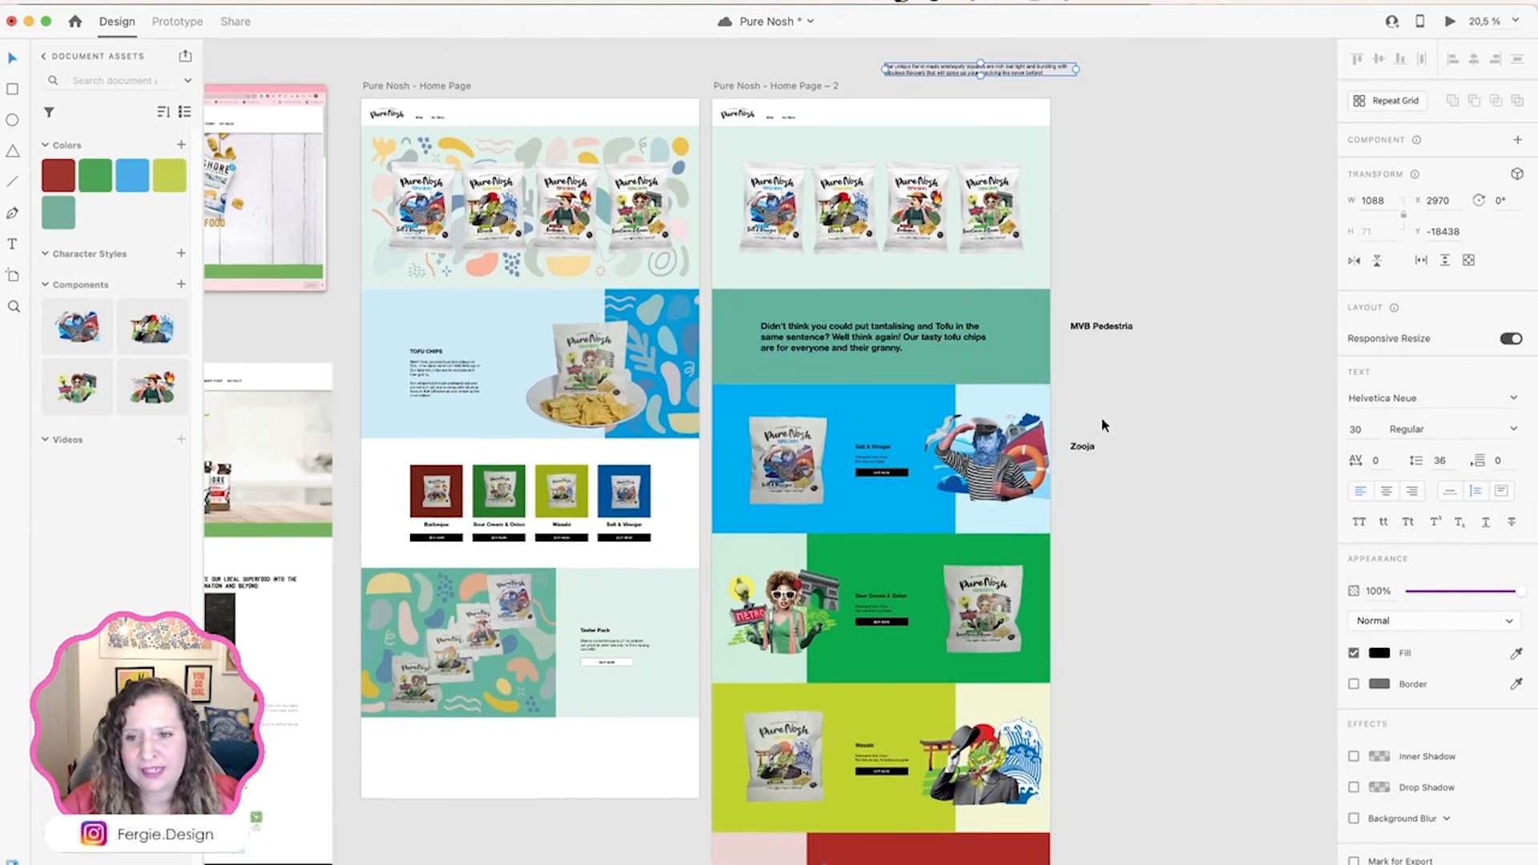
pyautogui.scroll(-15, 1136, 512)
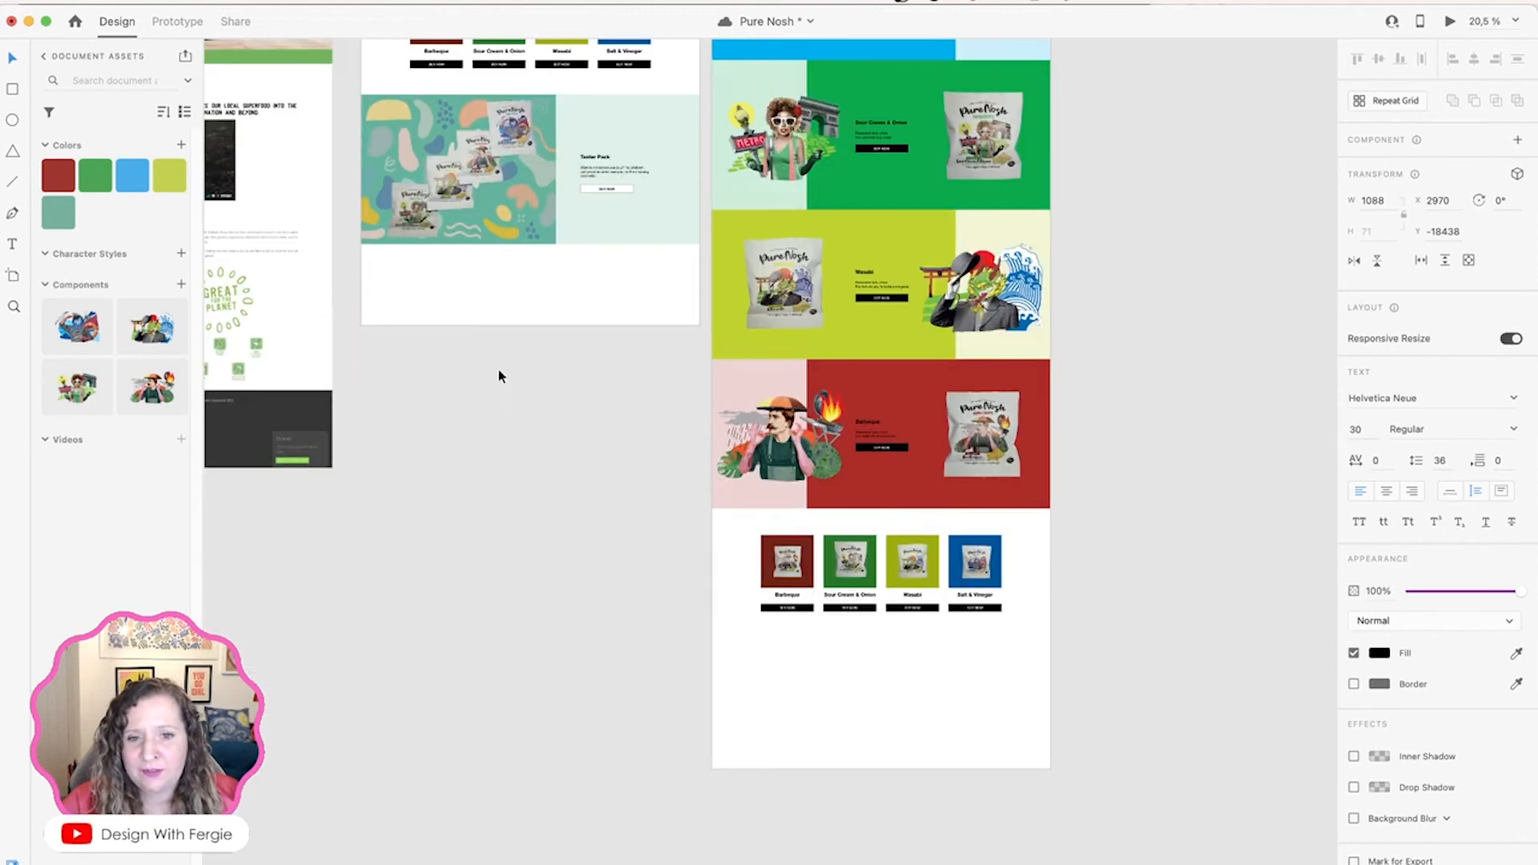
pyautogui.scroll(17, 627, 531)
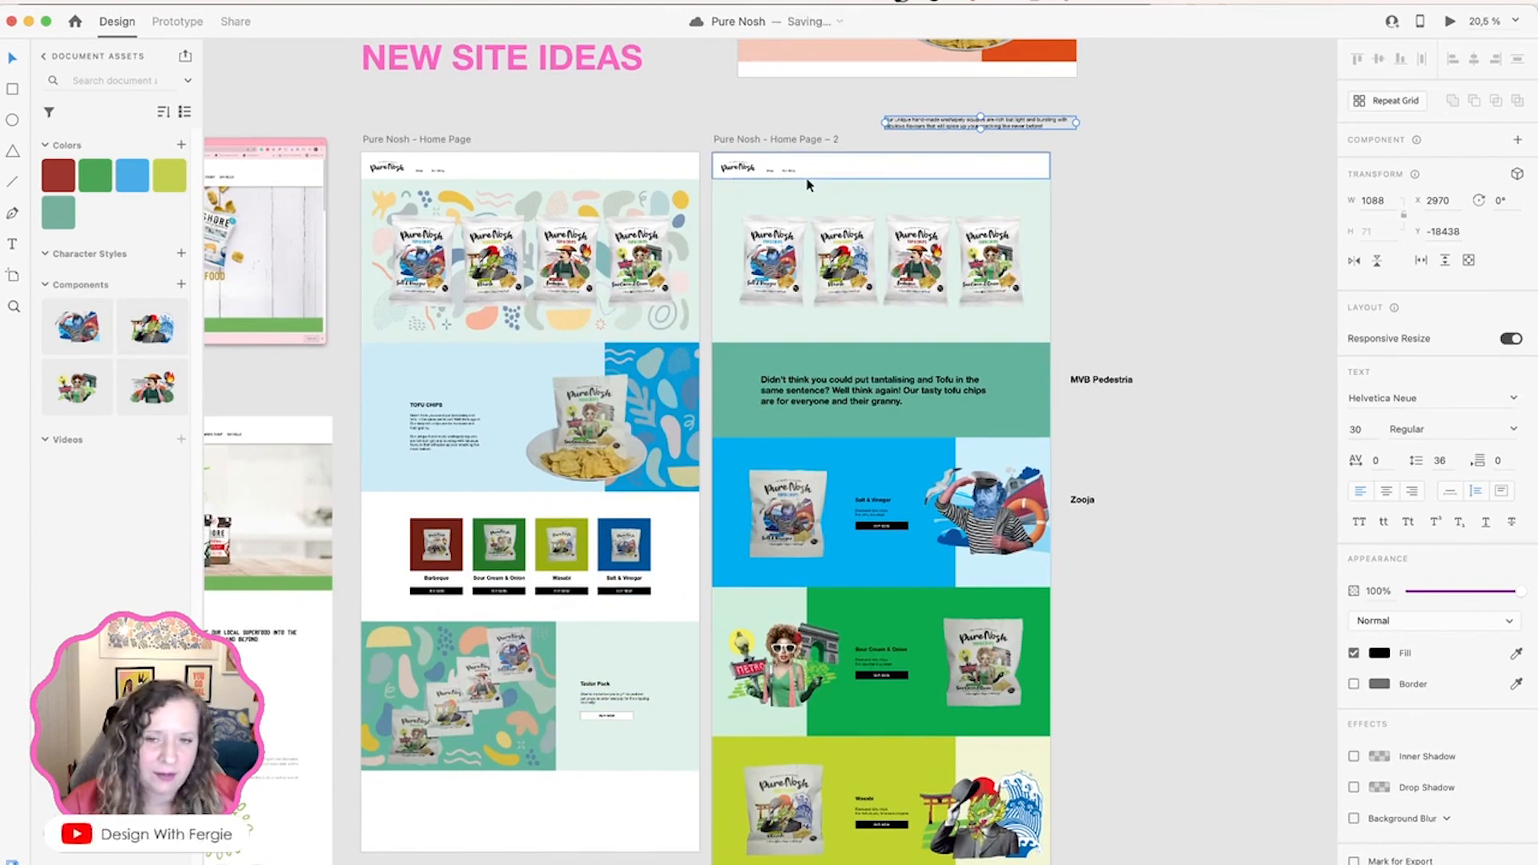
pyautogui.click(1181, 467)
pyautogui.scroll(-3, 1171, 508)
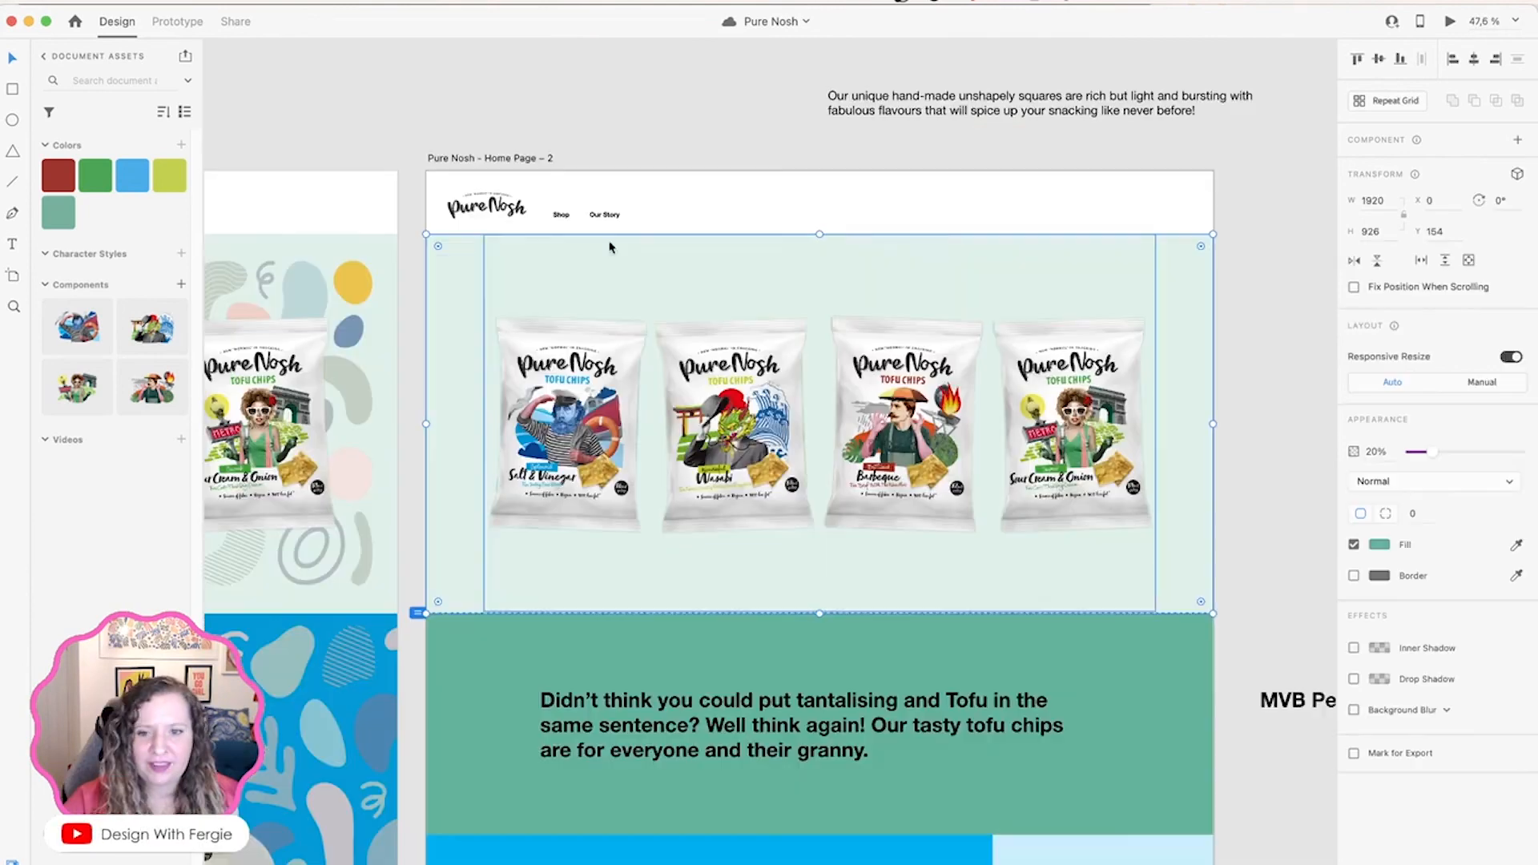
pyautogui.scroll(-3, 624, 329)
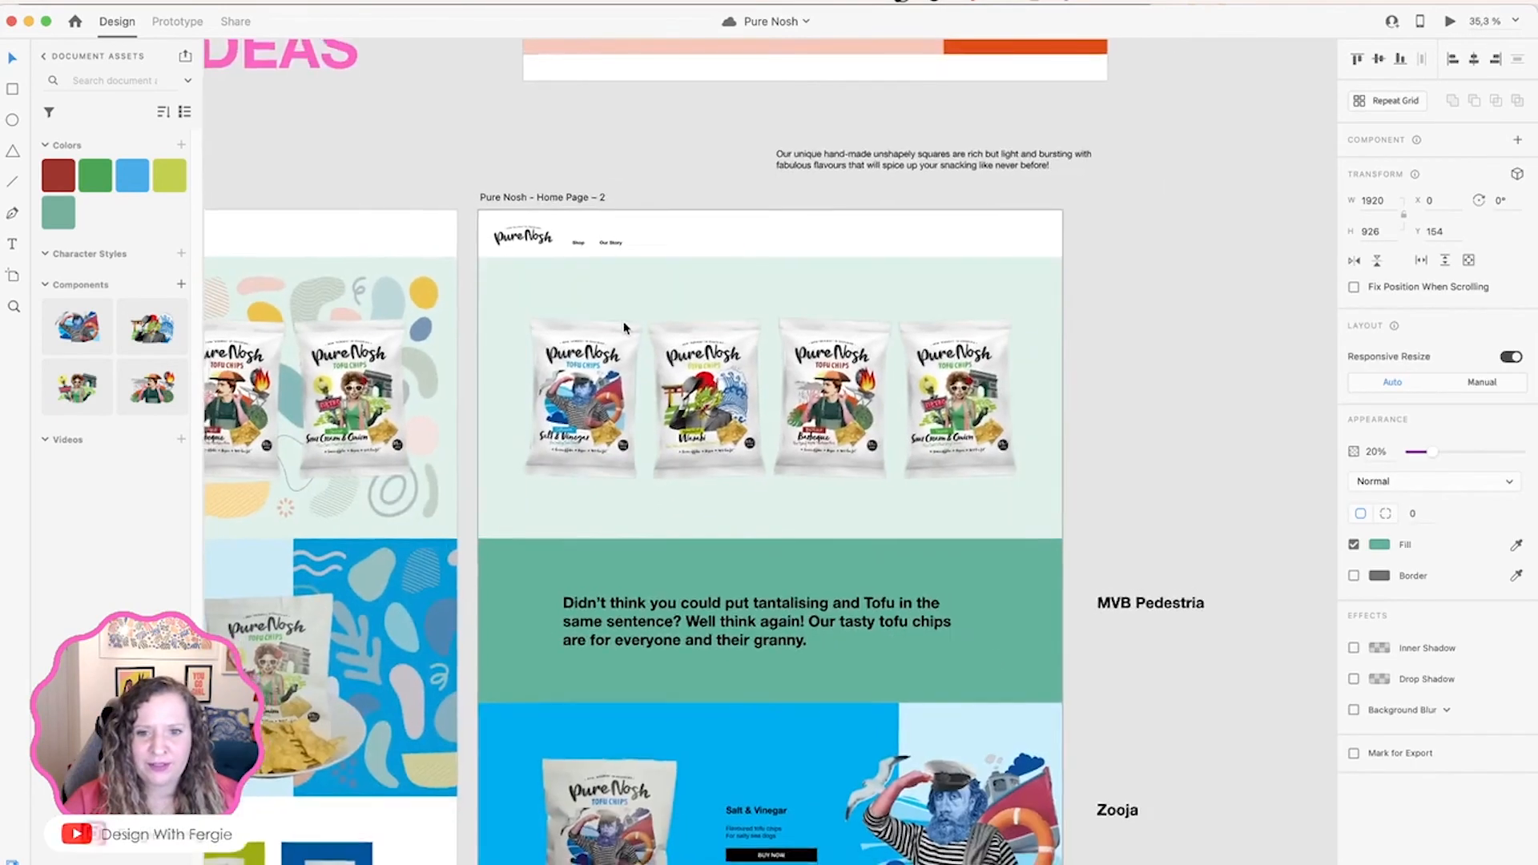
pyautogui.scroll(-3, 625, 329)
pyautogui.click(498, 208)
pyautogui.moveTo(460, 203); pyautogui.dragTo(718, 166)
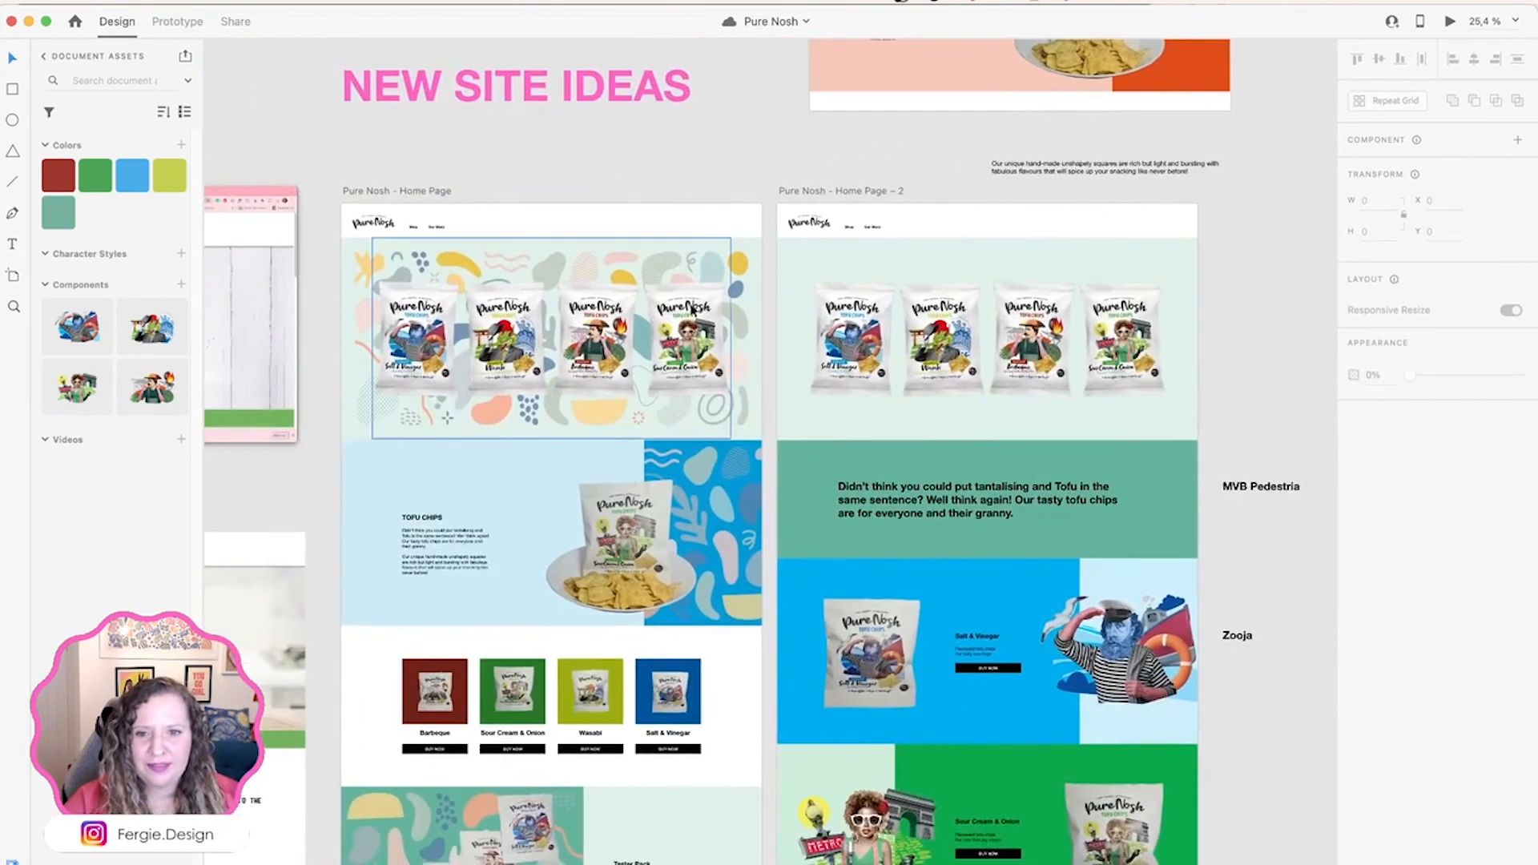
pyautogui.scroll(-2, 671, 361)
pyautogui.scroll(-2, 565, 314)
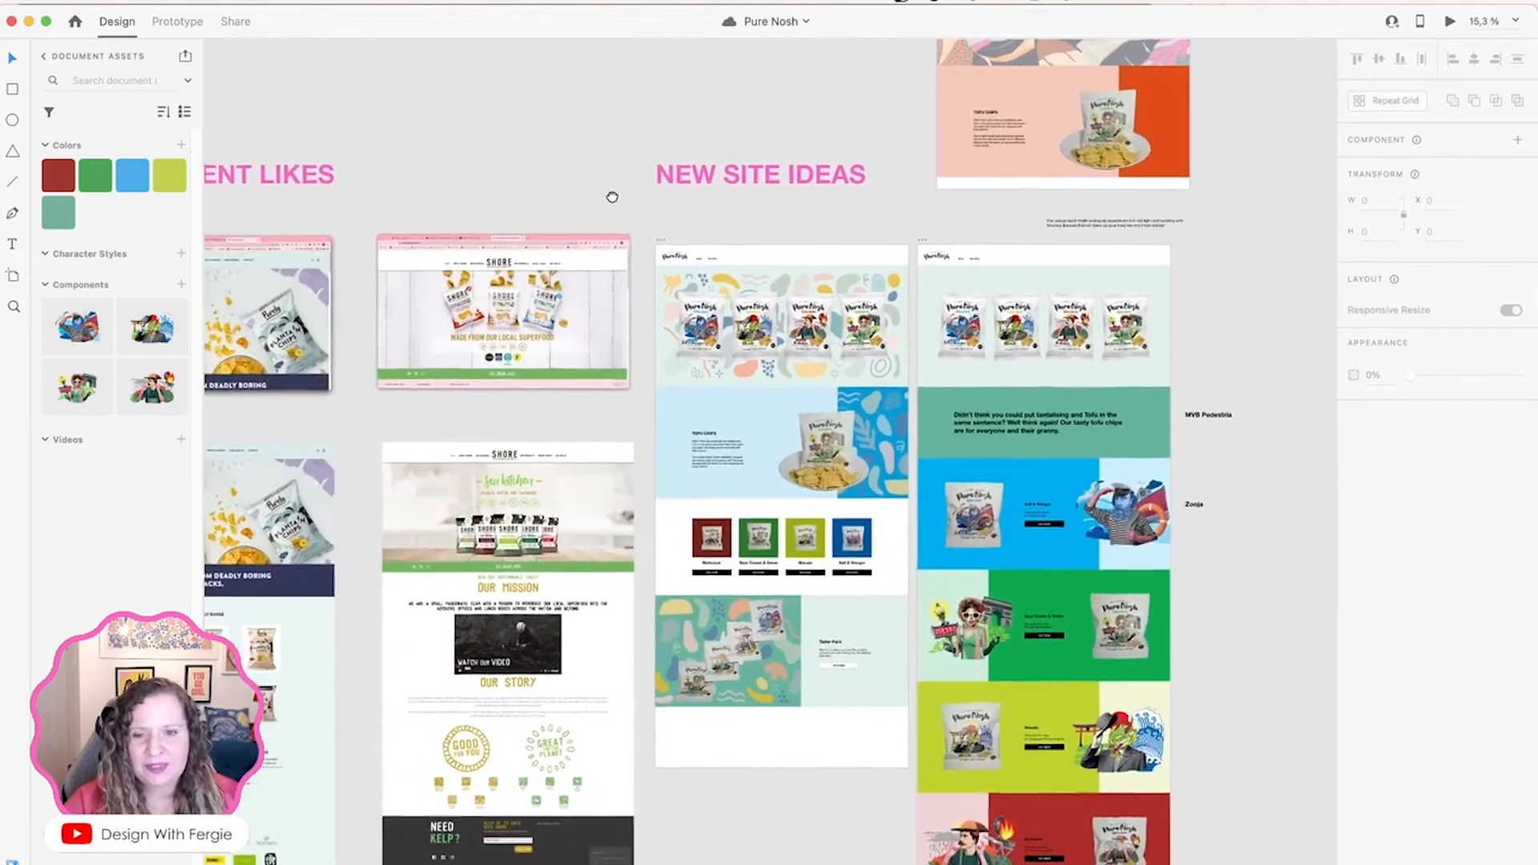
pyautogui.moveTo(611, 196); pyautogui.dragTo(698, 186)
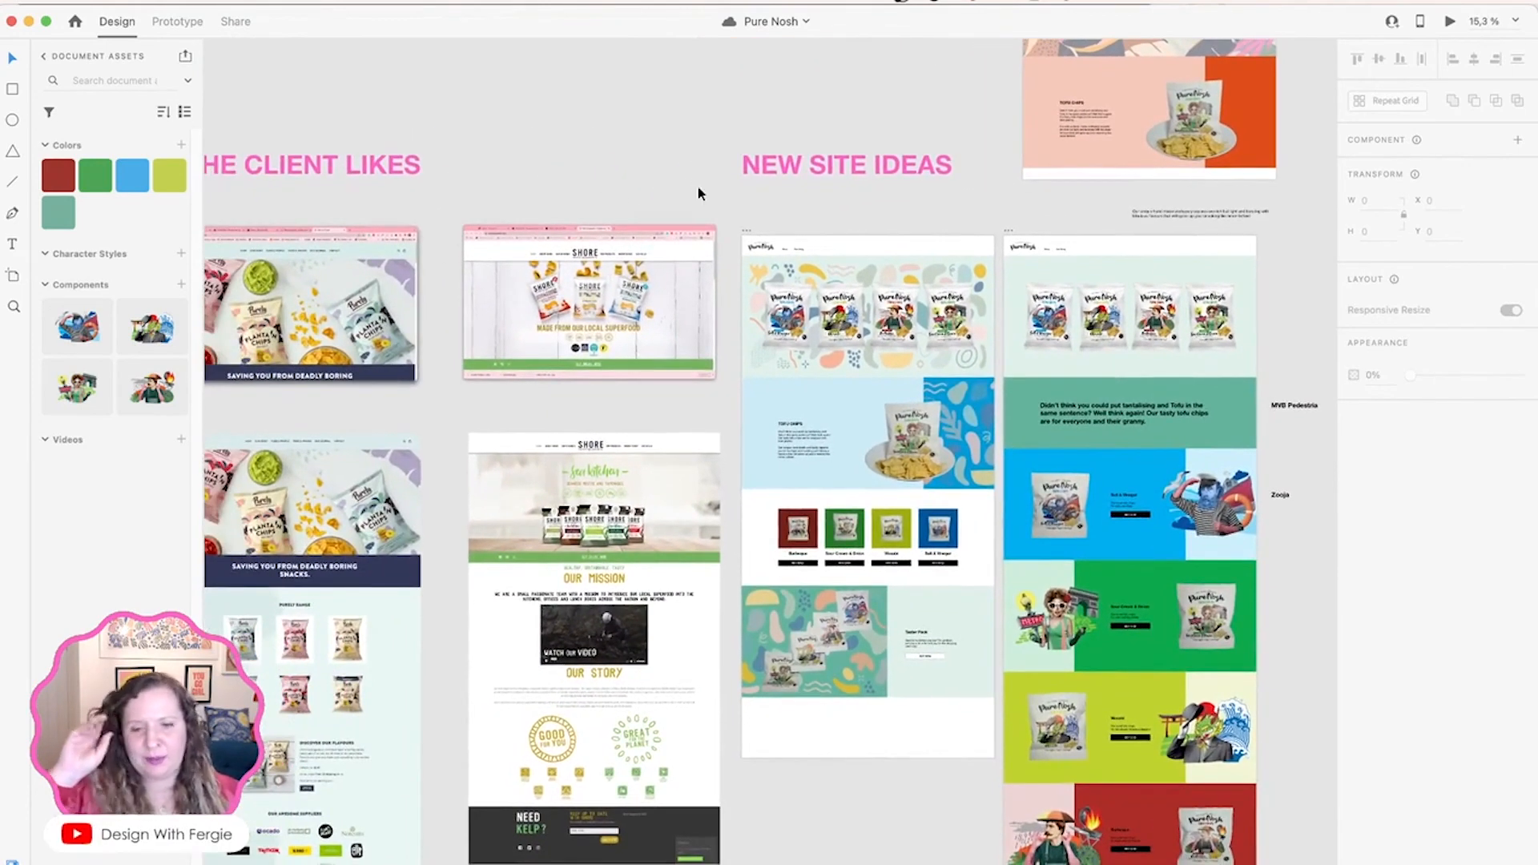